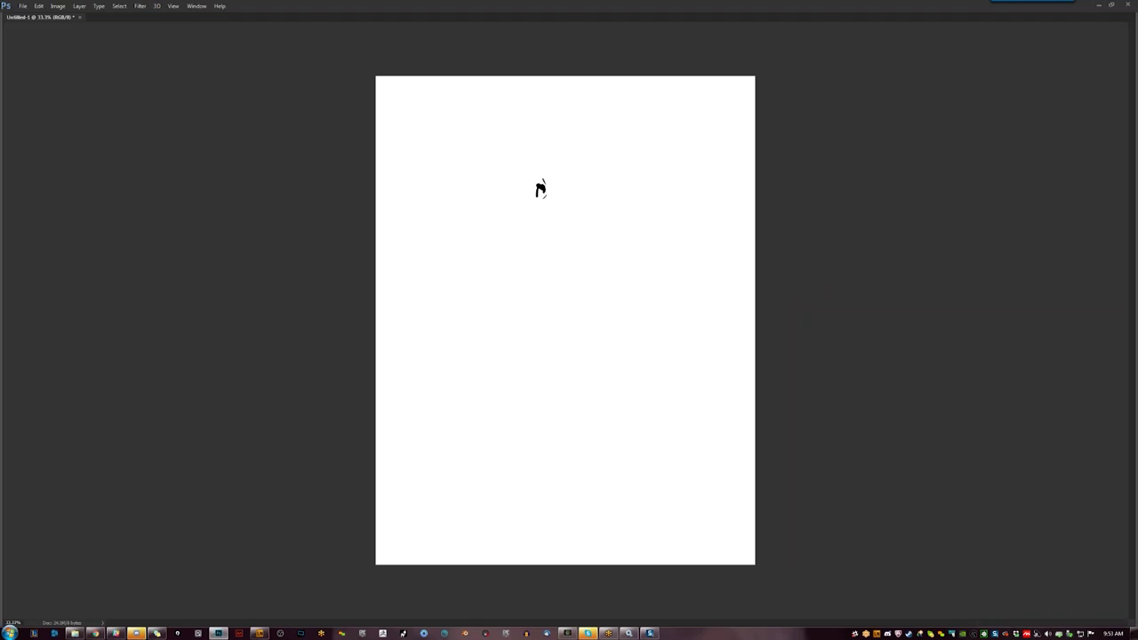
# - Sketch the rounded cranium and scribbled brow of a creature head in black brush strokes near the canvas's upper middle
pyautogui.moveTo(539, 182)
pyautogui.mouseDown()
pyautogui.moveTo(543, 151)
pyautogui.moveTo(579, 139)
pyautogui.moveTo(589, 153)
pyautogui.moveTo(532, 175)
pyautogui.moveTo(547, 145)
pyautogui.moveTo(554, 192)
pyautogui.moveTo(573, 200)
pyautogui.moveTo(578, 182)
pyautogui.mouseUp()
pyautogui.press('Tab')
pyautogui.press('Tab')
pyautogui.moveTo(552, 168)
pyautogui.mouseDown()
pyautogui.moveTo(582, 163)
pyautogui.moveTo(550, 171)
pyautogui.moveTo(562, 183)
pyautogui.mouseUp()
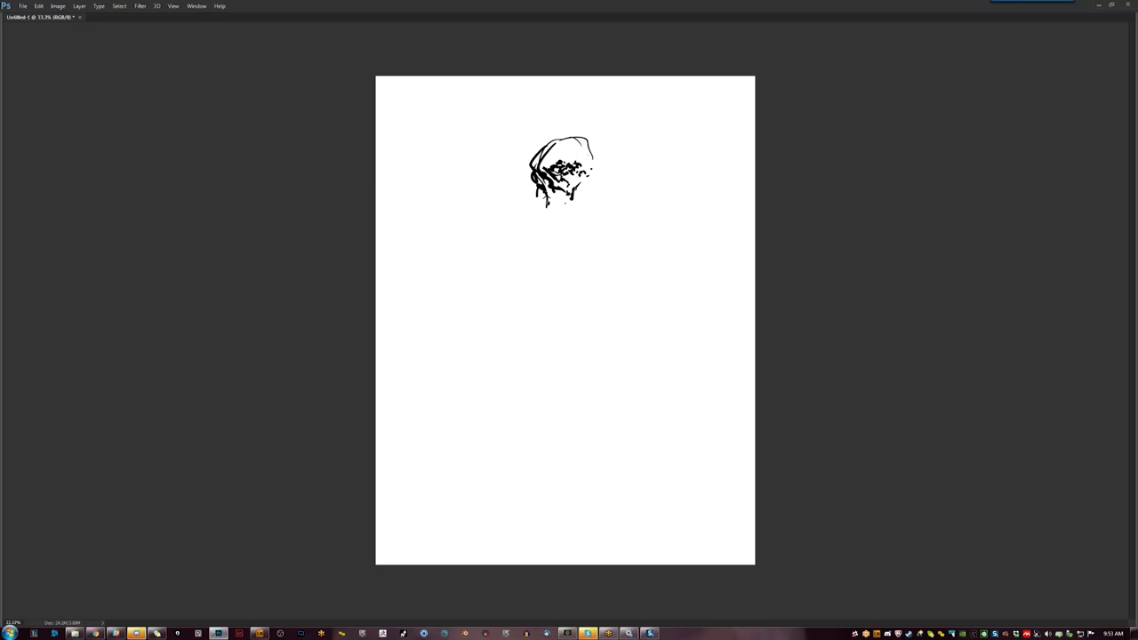
# - Brush in the creature head's cheeks, jaw and pointed chin, filling the lower face with dark strokes
pyautogui.moveTo(538, 181)
pyautogui.mouseDown()
pyautogui.moveTo(560, 204)
pyautogui.moveTo(558, 184)
pyautogui.moveTo(603, 169)
pyautogui.moveTo(575, 220)
pyautogui.moveTo(548, 221)
pyautogui.moveTo(578, 222)
pyautogui.moveTo(587, 200)
pyautogui.moveTo(579, 220)
pyautogui.moveTo(547, 226)
pyautogui.mouseUp()
pyautogui.moveTo(544, 205); pyautogui.dragTo(550, 214)
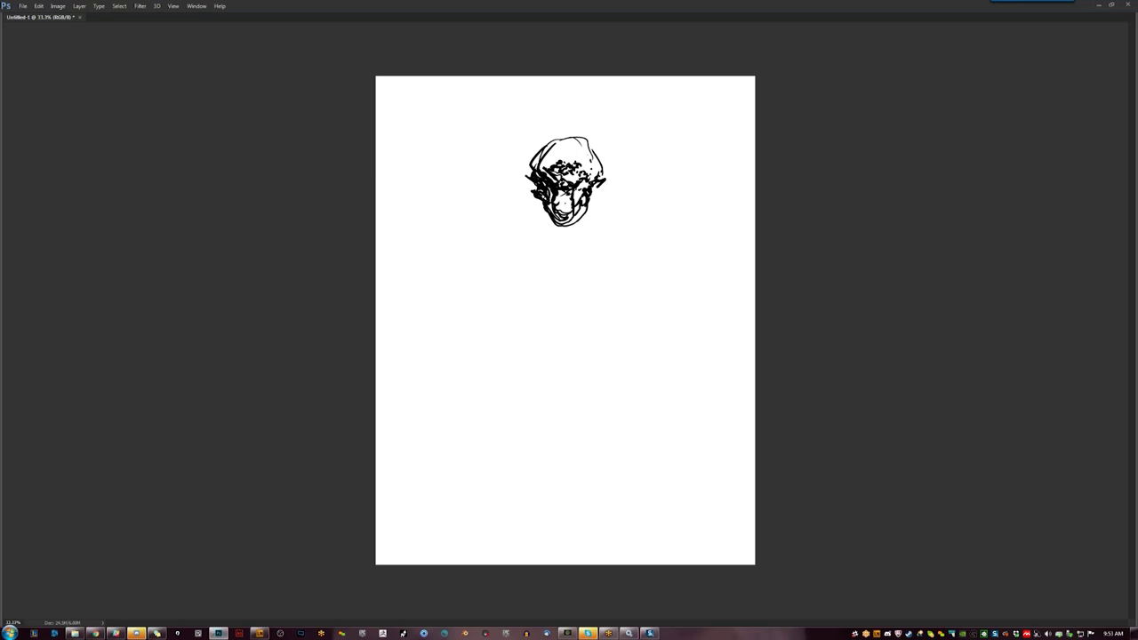
pyautogui.moveTo(539, 193)
pyautogui.mouseDown()
pyautogui.moveTo(535, 210)
pyautogui.moveTo(551, 222)
pyautogui.mouseUp()
pyautogui.moveTo(596, 188)
pyautogui.mouseDown()
pyautogui.moveTo(593, 210)
pyautogui.moveTo(552, 229)
pyautogui.mouseUp()
pyautogui.moveTo(557, 211)
pyautogui.mouseDown()
pyautogui.moveTo(552, 225)
pyautogui.moveTo(573, 224)
pyautogui.moveTo(562, 214)
pyautogui.mouseUp()
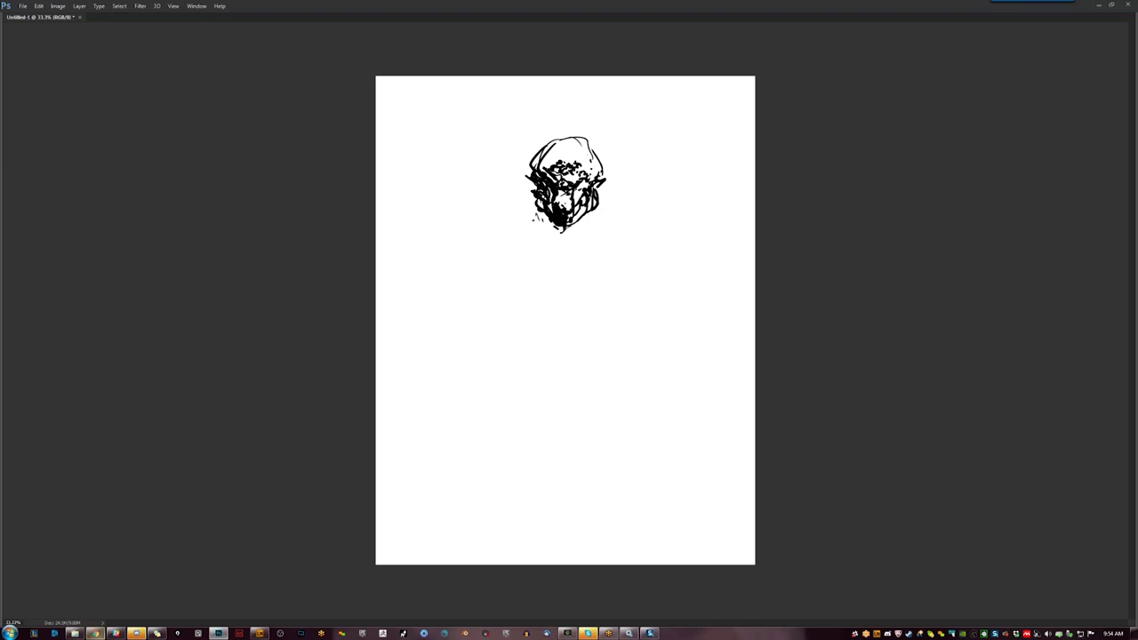
# - Switch to Chrome, open artstation.com in a new tab and look over its community artwork
pyautogui.click(95, 633)
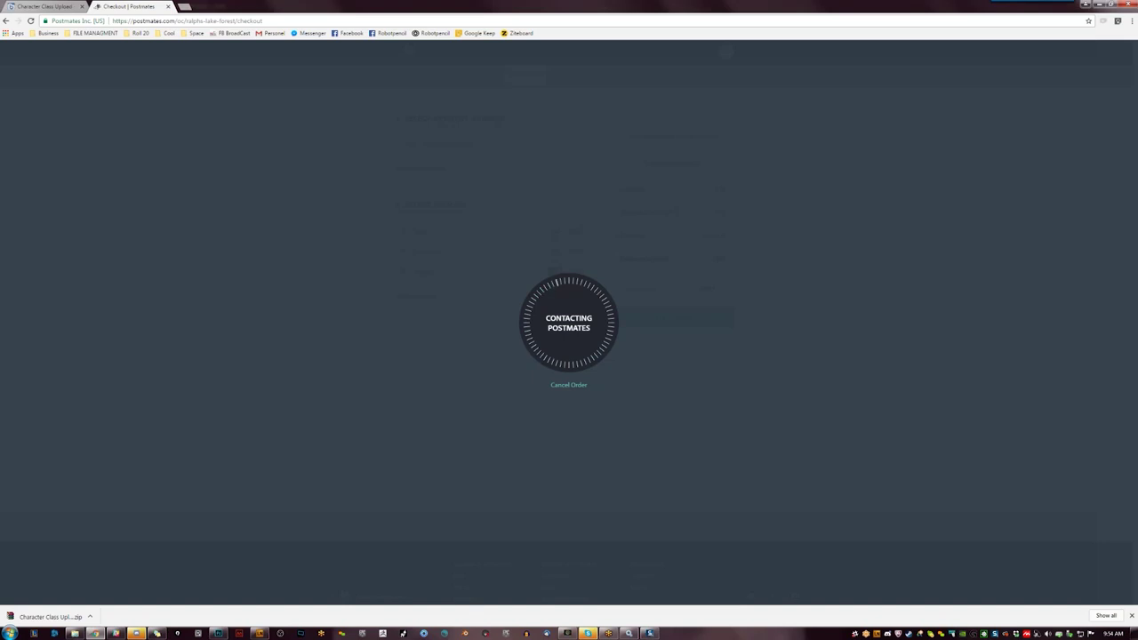
pyautogui.hotkey('ctrl', 't')
pyautogui.write('art')
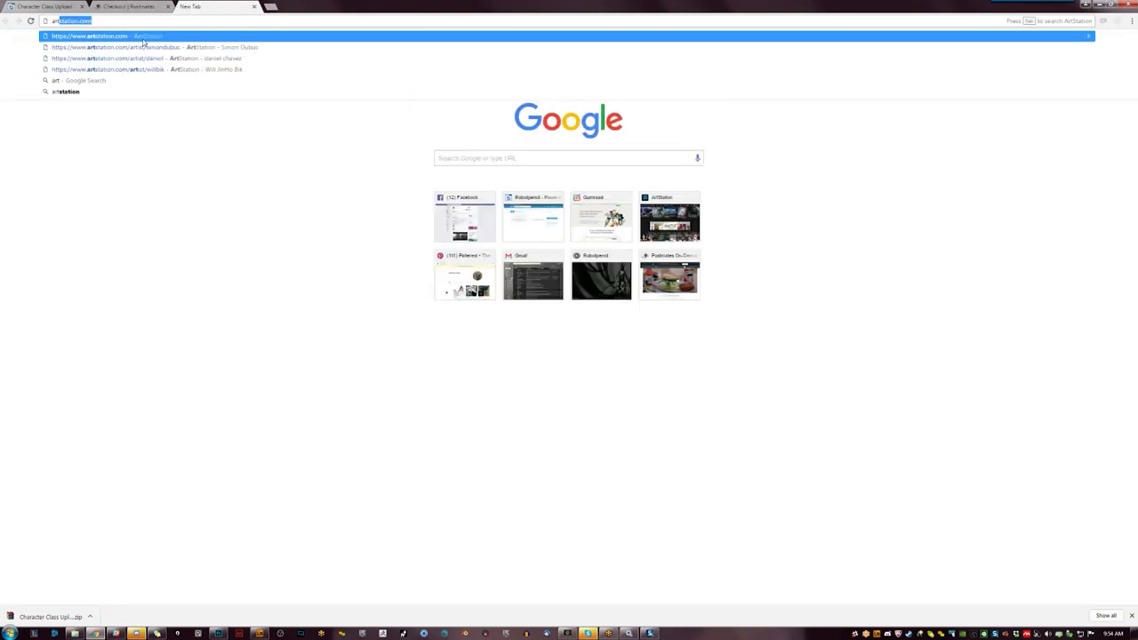
pyautogui.press('Return')
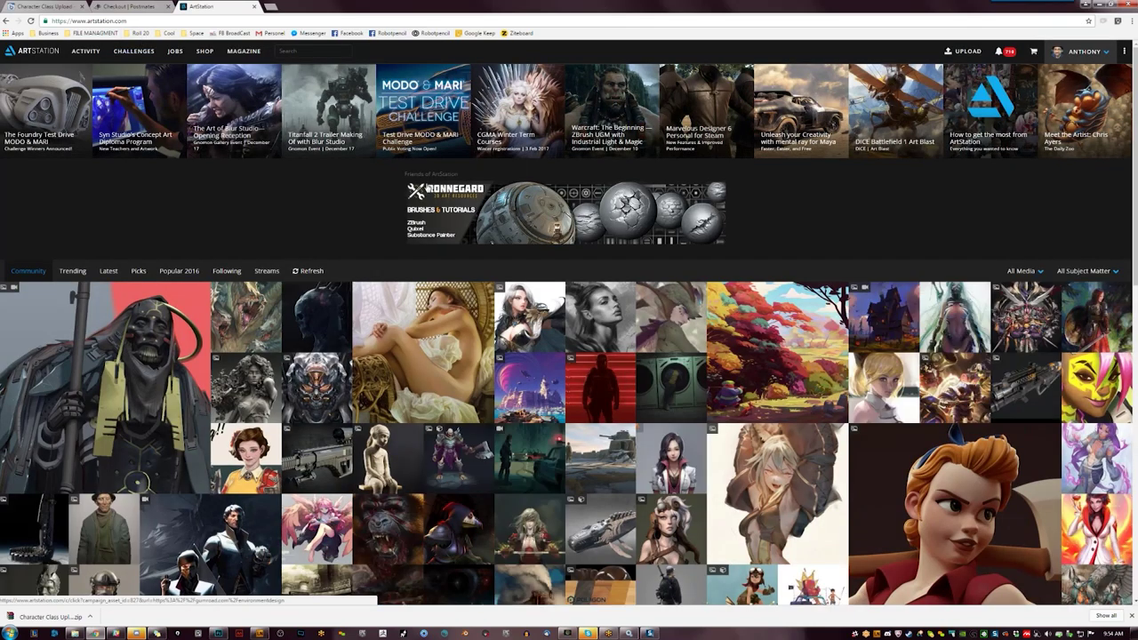
pyautogui.scroll(-1, 640, 329)
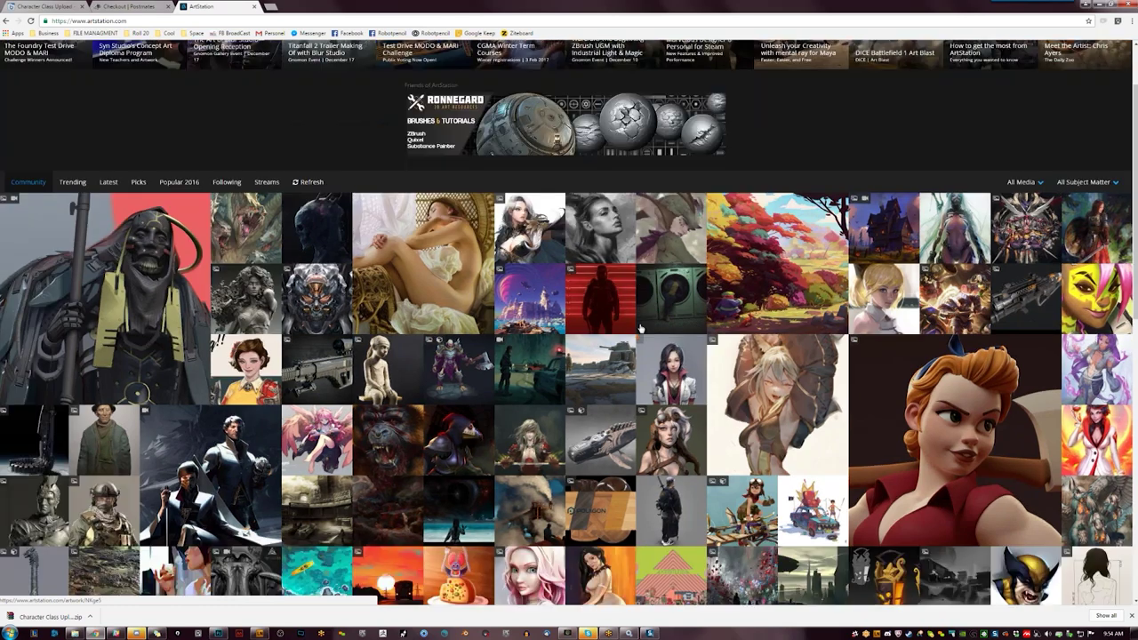
pyautogui.scroll(1, 640, 329)
# - Search Google for farmfreshtoyou in a new tab and open the Farm Fresh To You home page
pyautogui.click(129, 6)
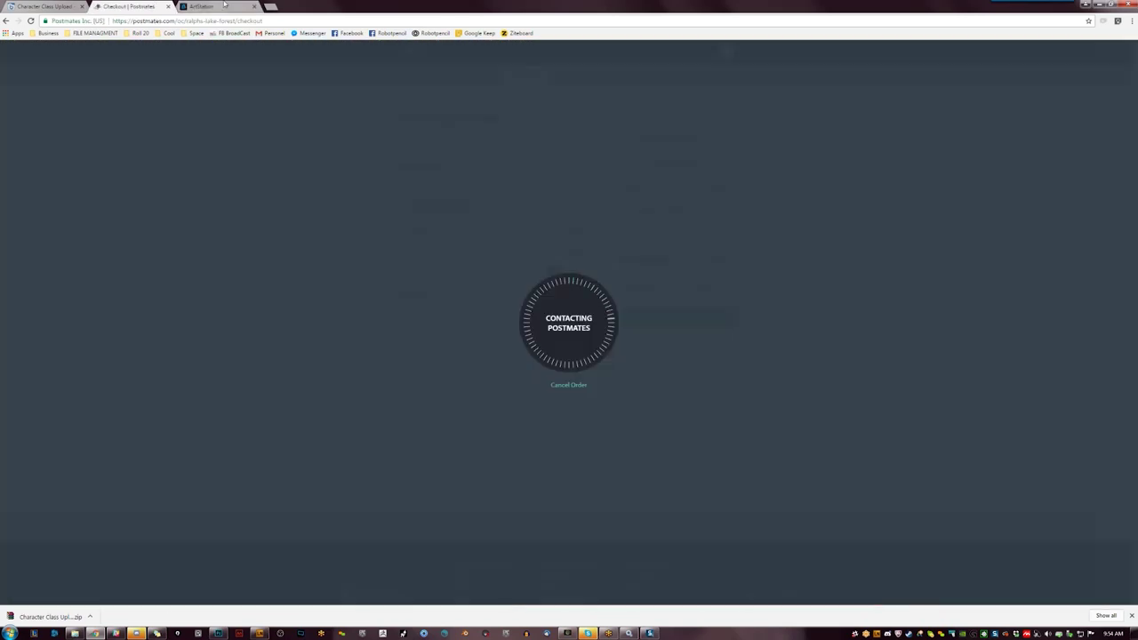
pyautogui.click(271, 6)
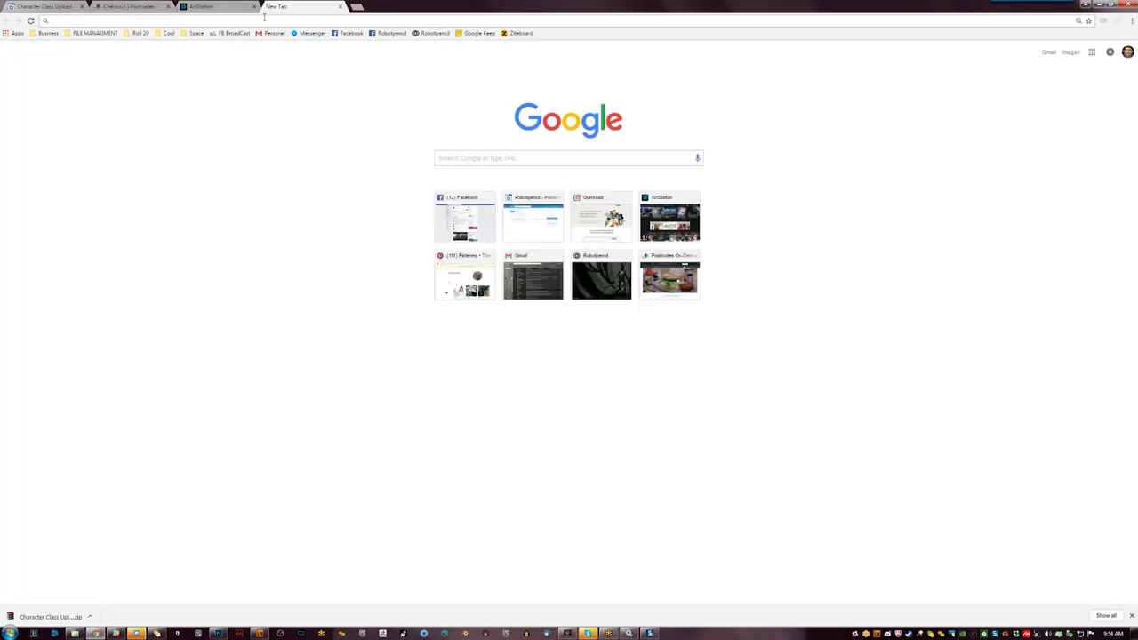
pyautogui.write('farmfr')
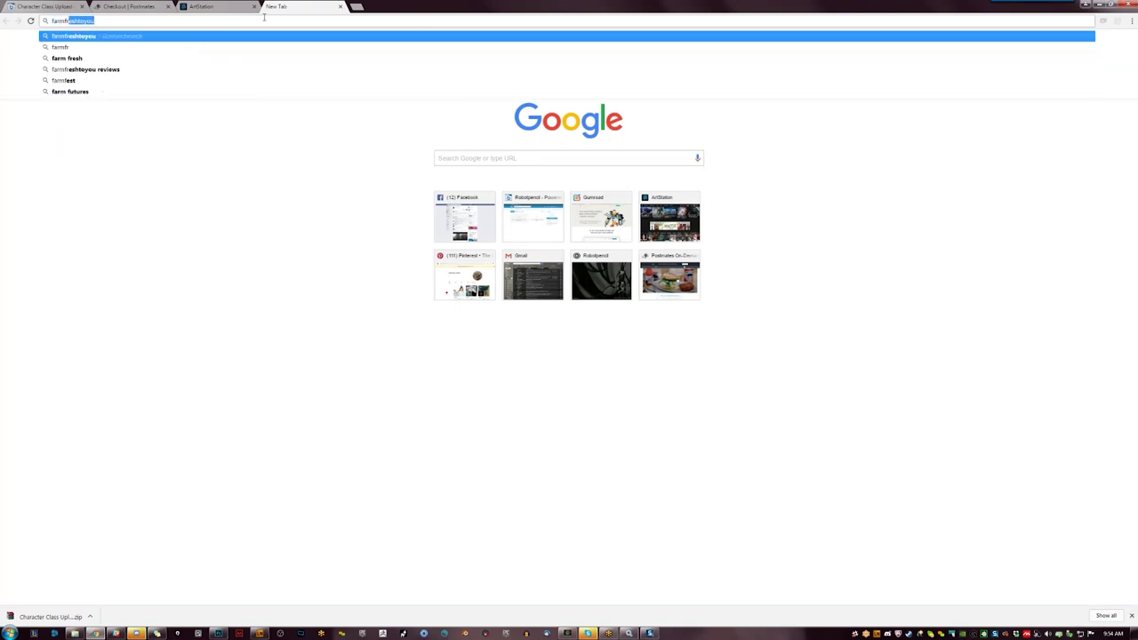
pyautogui.press('Return')
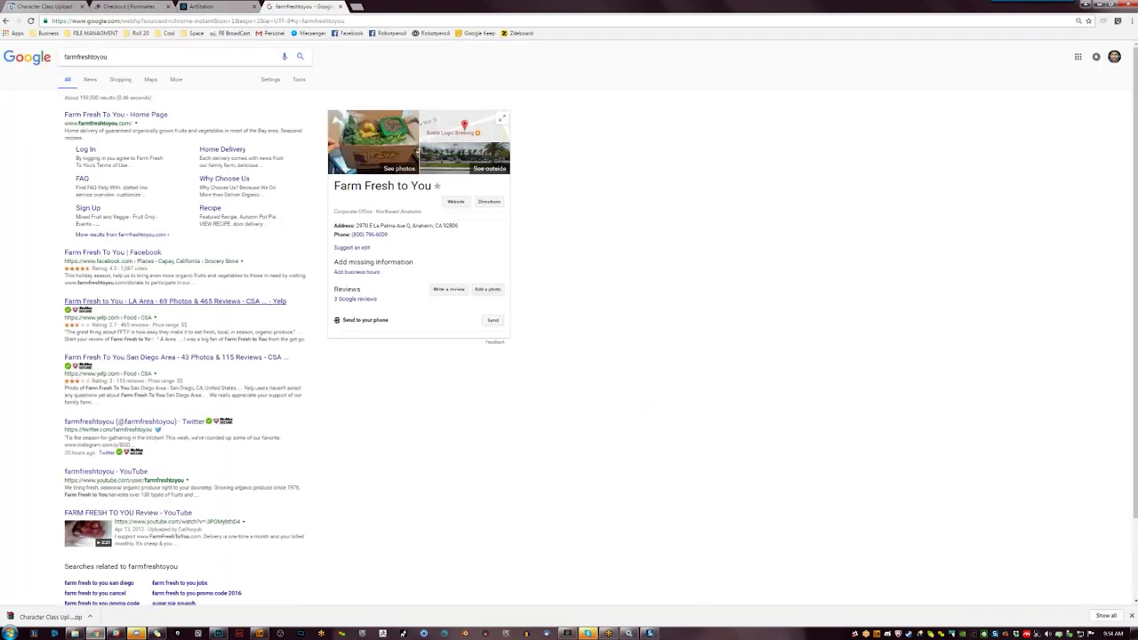
pyautogui.click(150, 115)
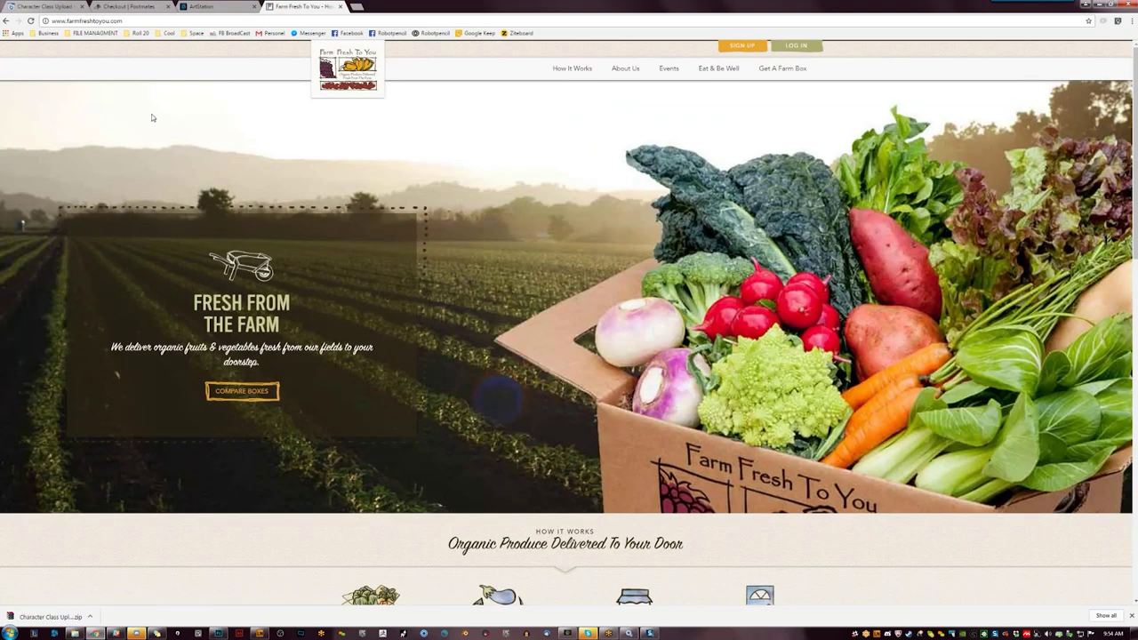
# - Open the Organic Fruits & Veggies farm box page and look through the available box types
pyautogui.moveTo(782, 69)
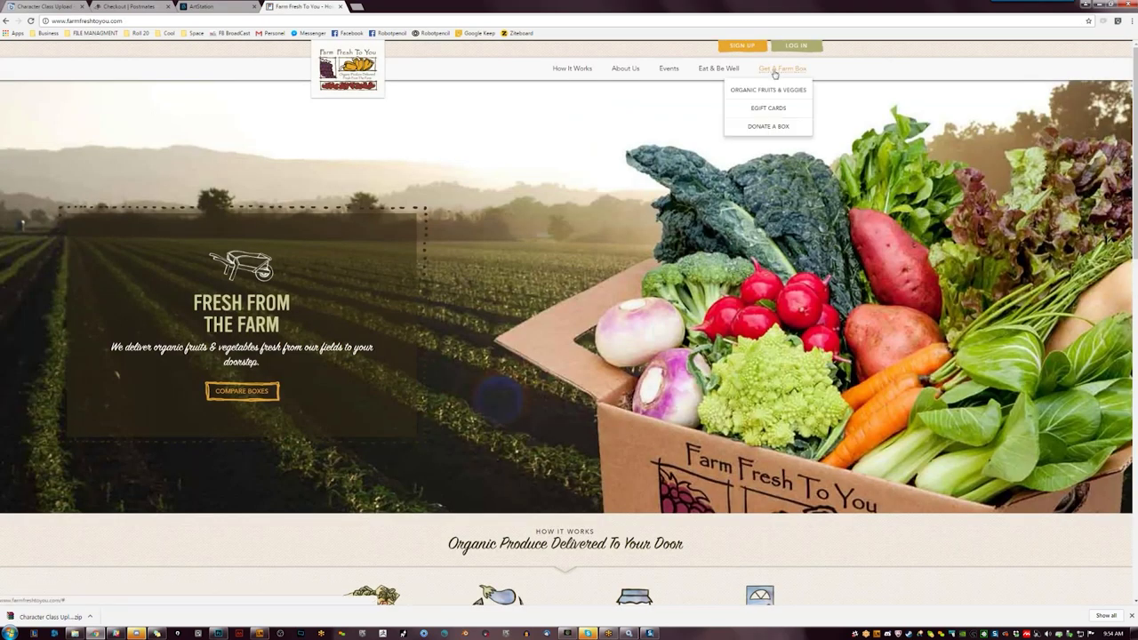
pyautogui.click(791, 90)
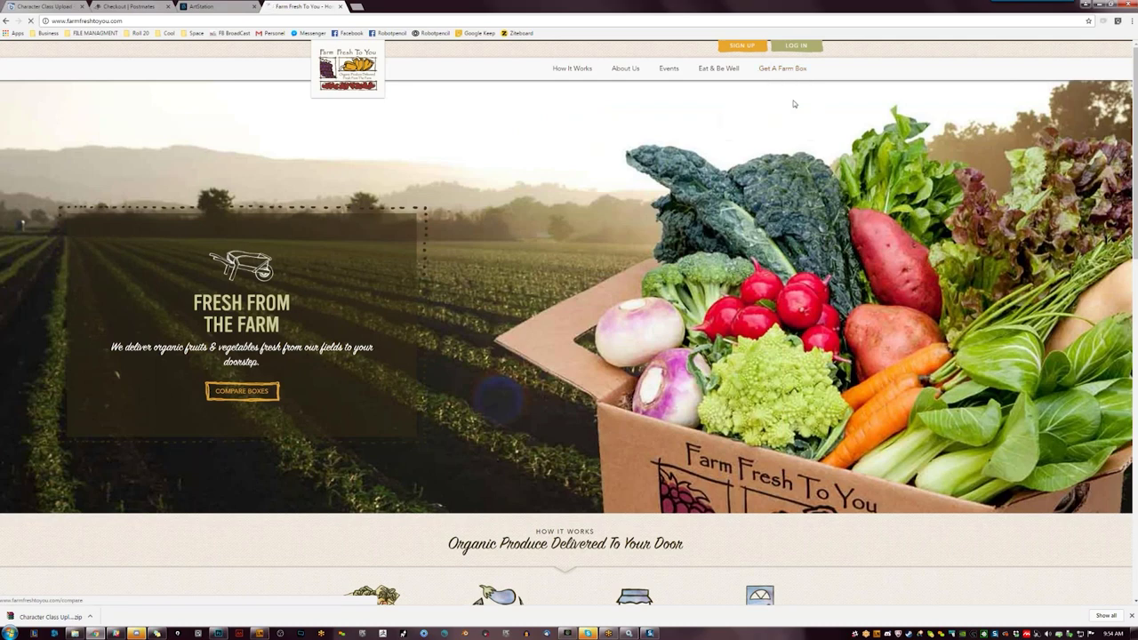
pyautogui.scroll(-3, 634, 376)
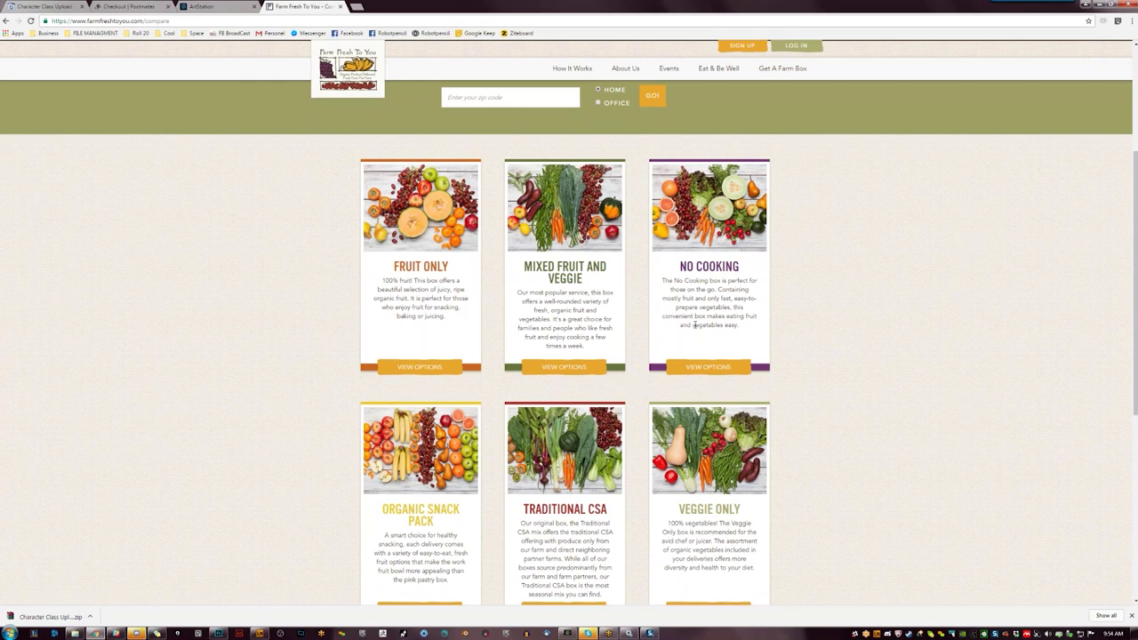
pyautogui.scroll(-3, 855, 399)
pyautogui.scroll(5, 871, 415)
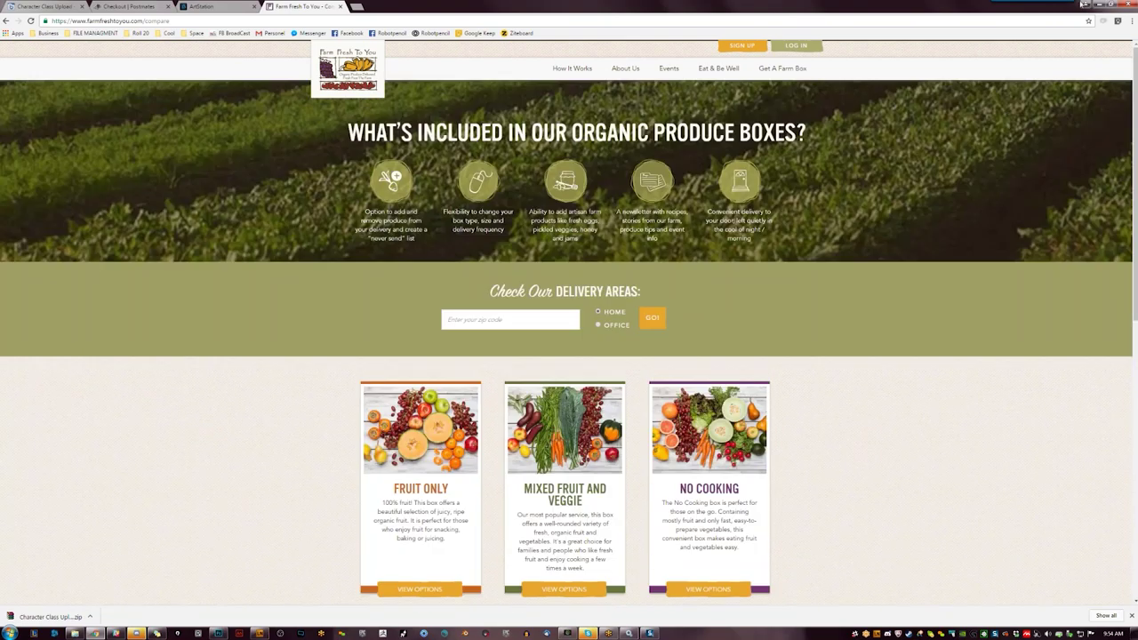
# - Place the Farm Fresh To You tab ahead of the ArtStation tab and view the Postmates checkout page
pyautogui.click(121, 4)
pyautogui.moveTo(290, 6); pyautogui.dragTo(231, 5)
pyautogui.click(132, 6)
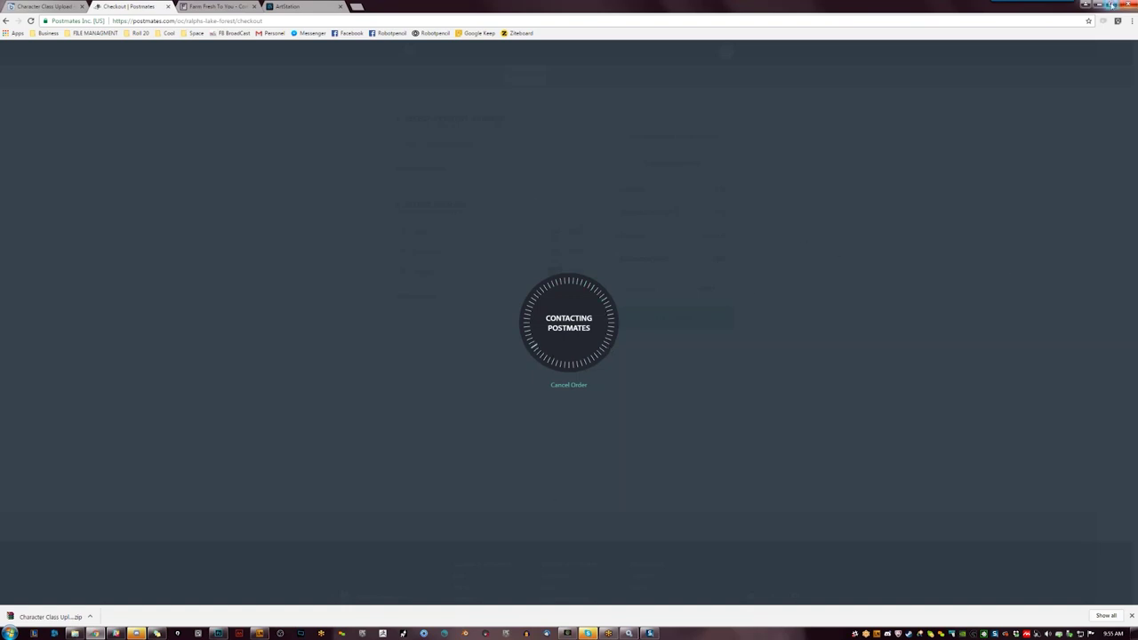
# - Switch back to Photoshop and sketch a V-shaped outline below the creature's head, running from both jaw sides to a point
pyautogui.click(1099, 4)
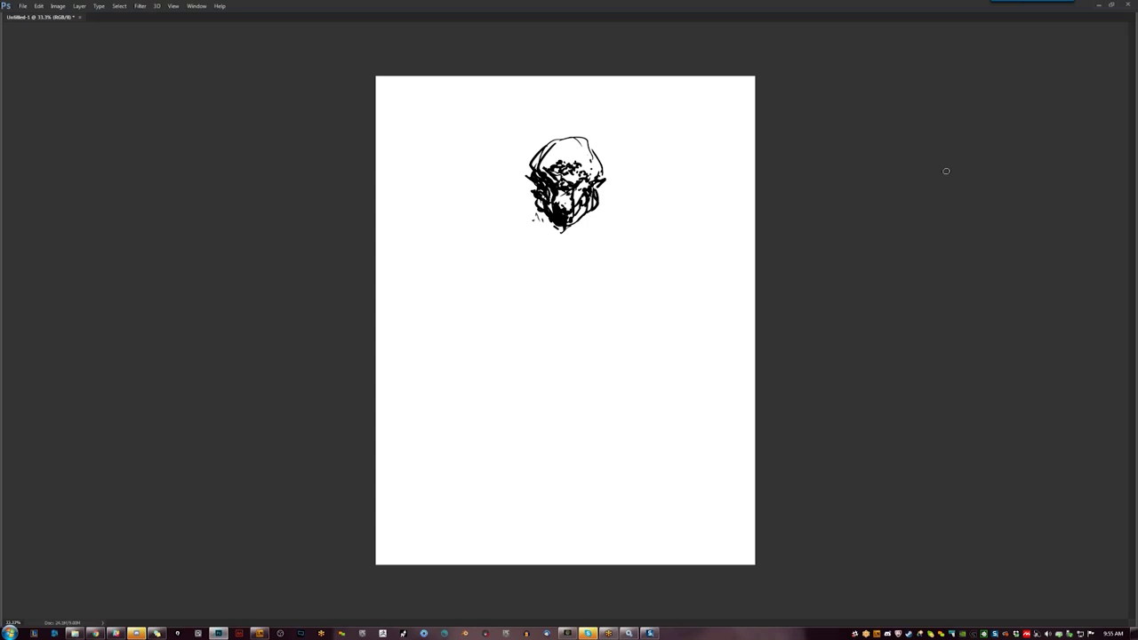
pyautogui.moveTo(539, 201)
pyautogui.mouseDown()
pyautogui.moveTo(527, 218)
pyautogui.moveTo(563, 266)
pyautogui.mouseUp()
pyautogui.moveTo(537, 222)
pyautogui.mouseDown()
pyautogui.moveTo(569, 265)
pyautogui.moveTo(604, 201)
pyautogui.mouseUp()
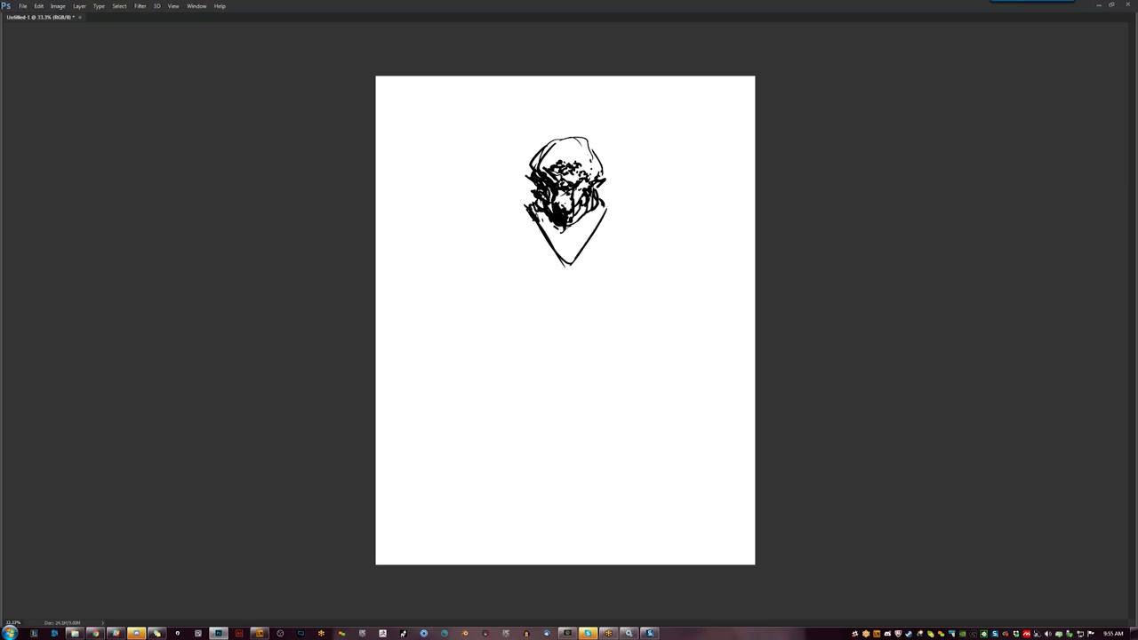
# - Switch to Chrome, open the Likes section of the signed-in ArtStation profile and reload the page
pyautogui.hotkey('alt', 'Tab')
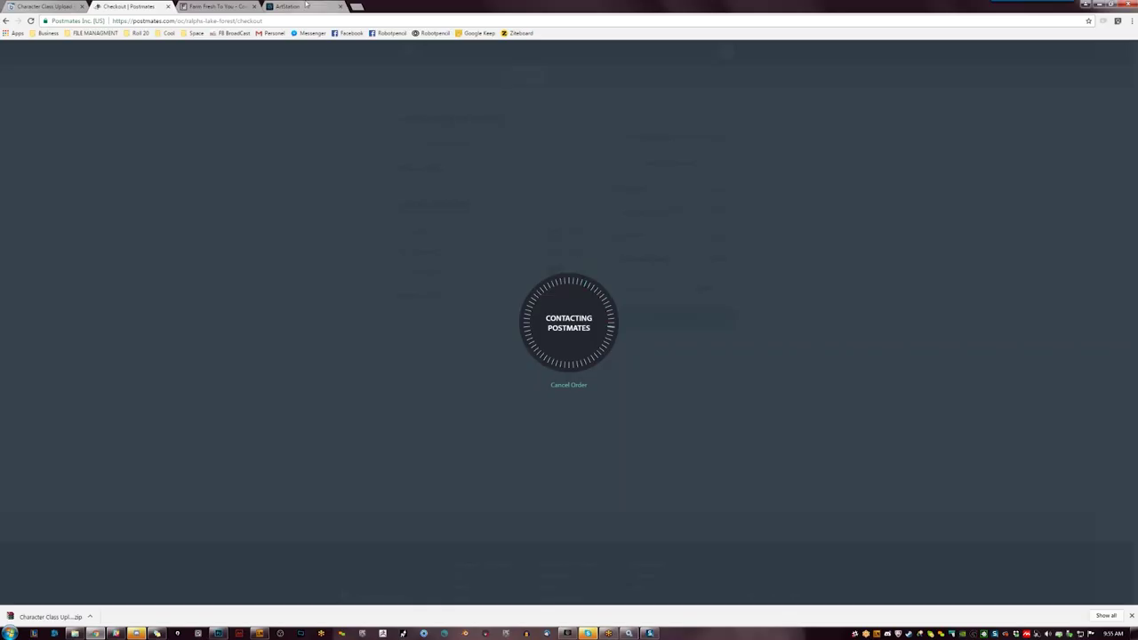
pyautogui.click(302, 6)
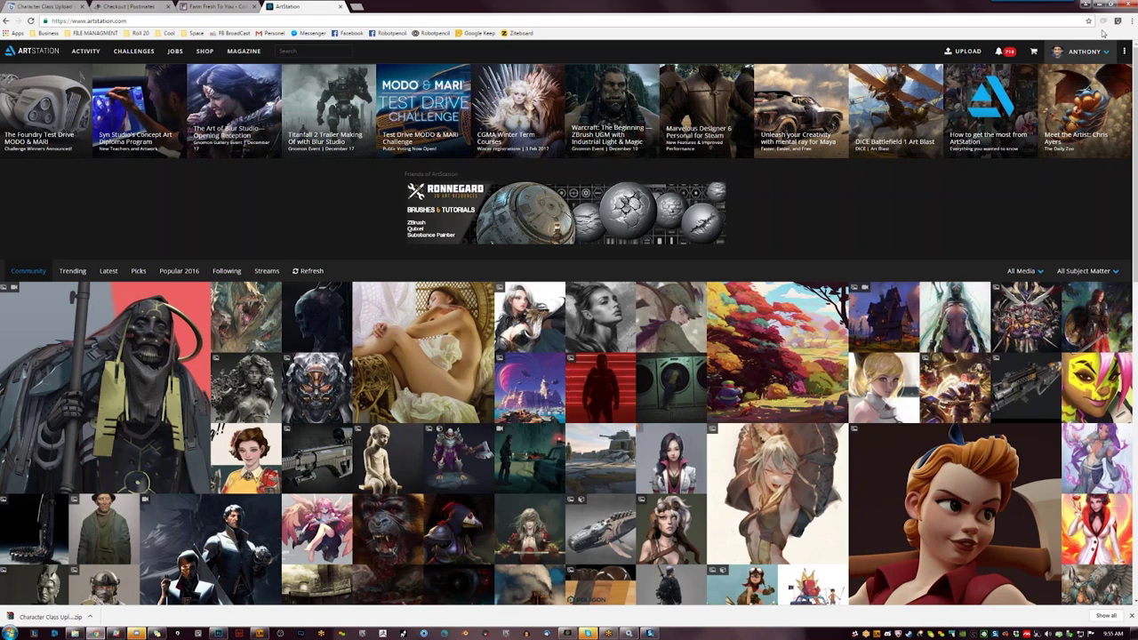
pyautogui.moveTo(1092, 47)
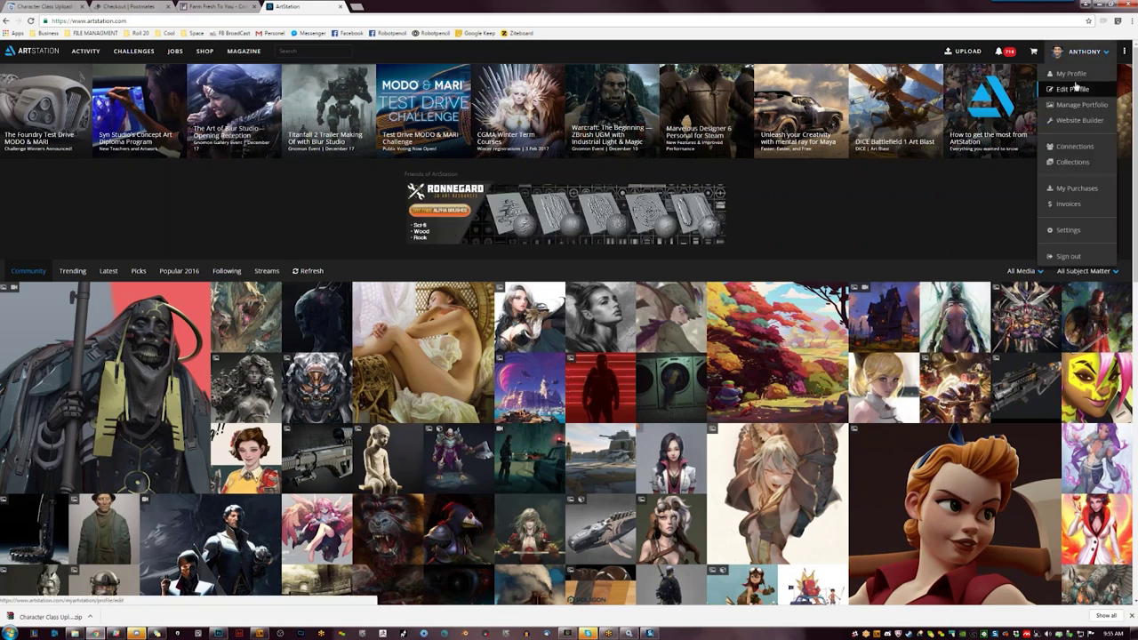
pyautogui.click(1070, 74)
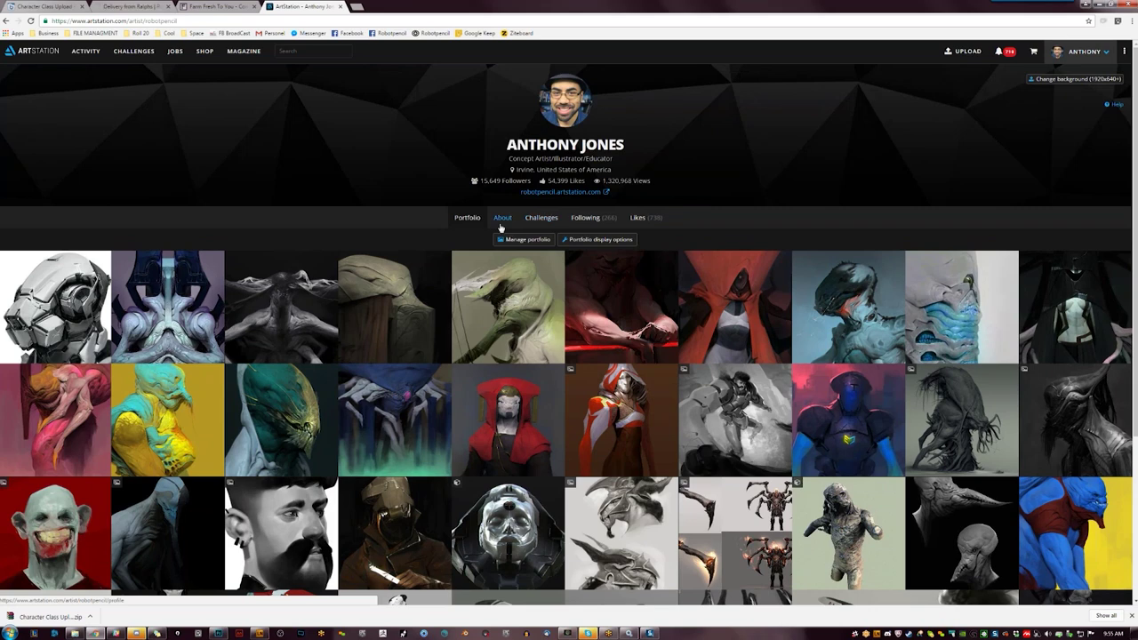
pyautogui.click(649, 218)
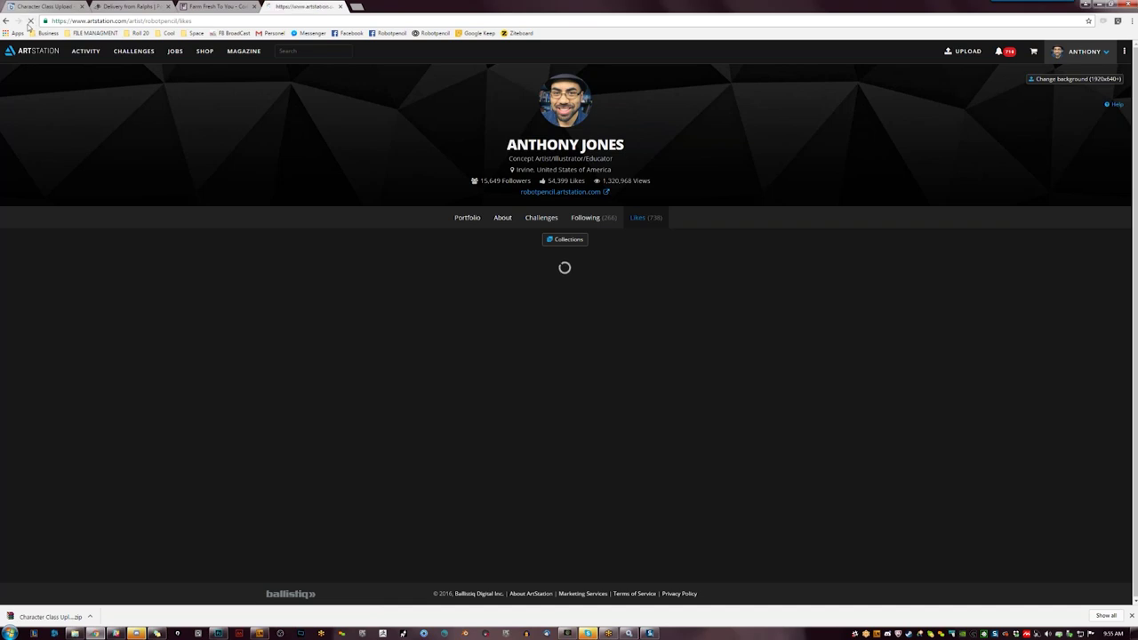
pyautogui.click(30, 20)
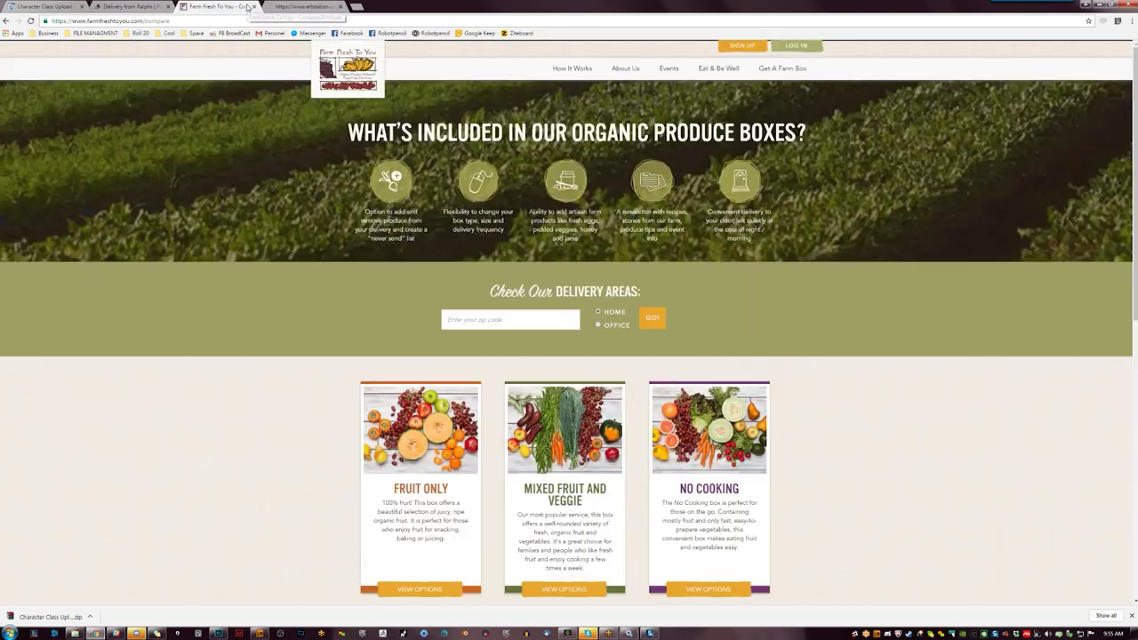
# - Examine the produce boxes on the Farm Fresh To You comparison page, from Fruit Only to Veggie Only
pyautogui.click(249, 8)
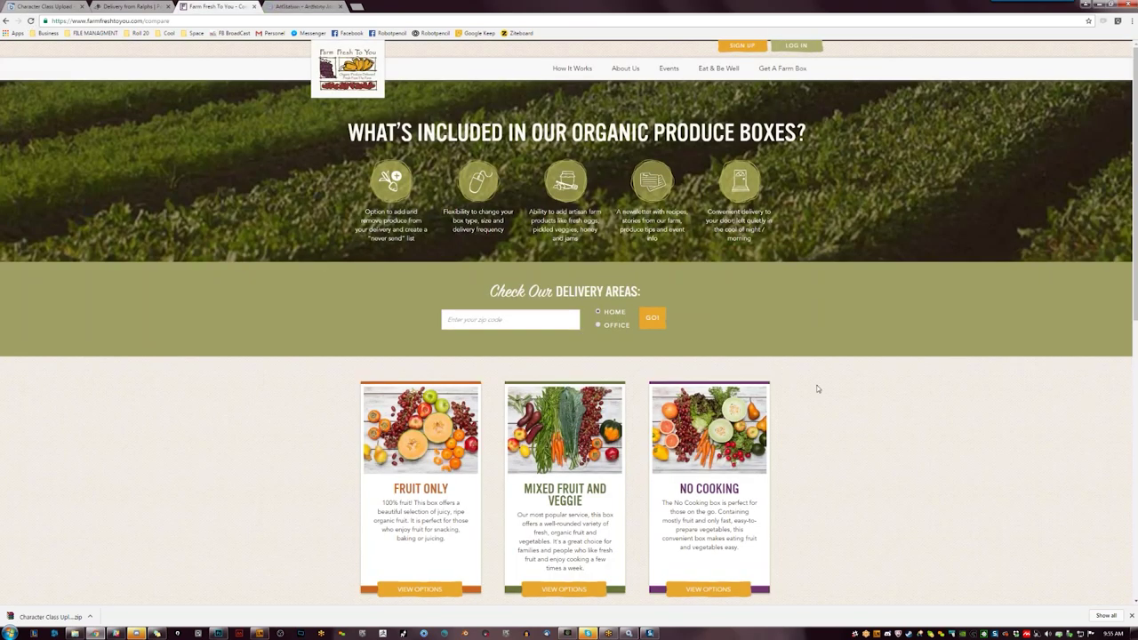
pyautogui.scroll(-2, 818, 389)
pyautogui.scroll(-2, 818, 388)
pyautogui.scroll(2, 815, 389)
pyautogui.scroll(-2, 816, 389)
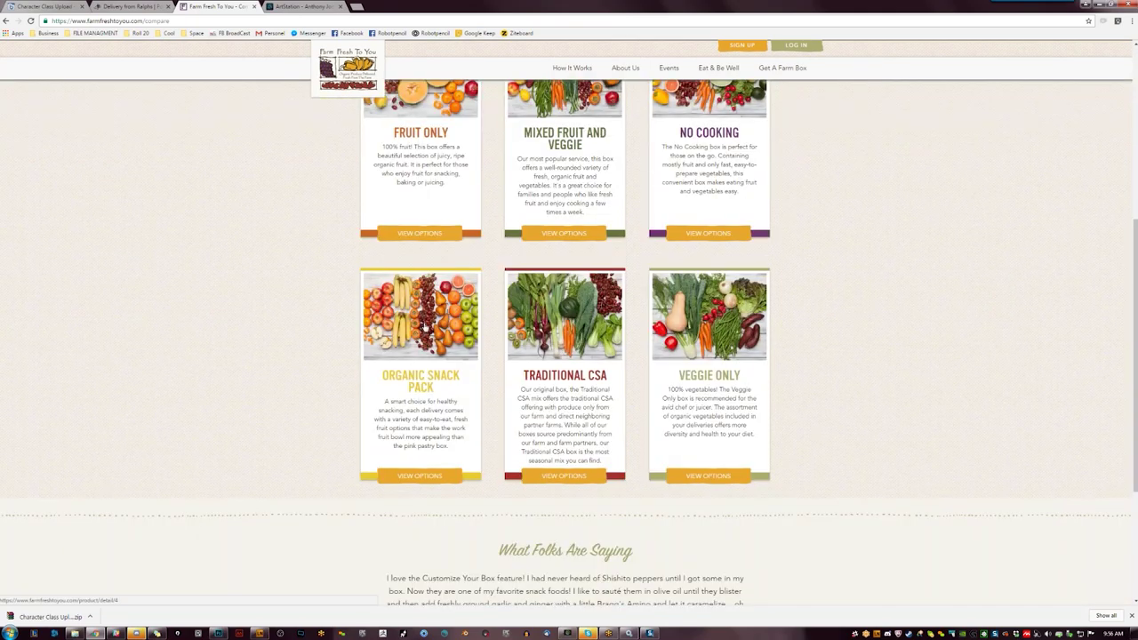
pyautogui.scroll(1, 952, 333)
pyautogui.scroll(1, 951, 334)
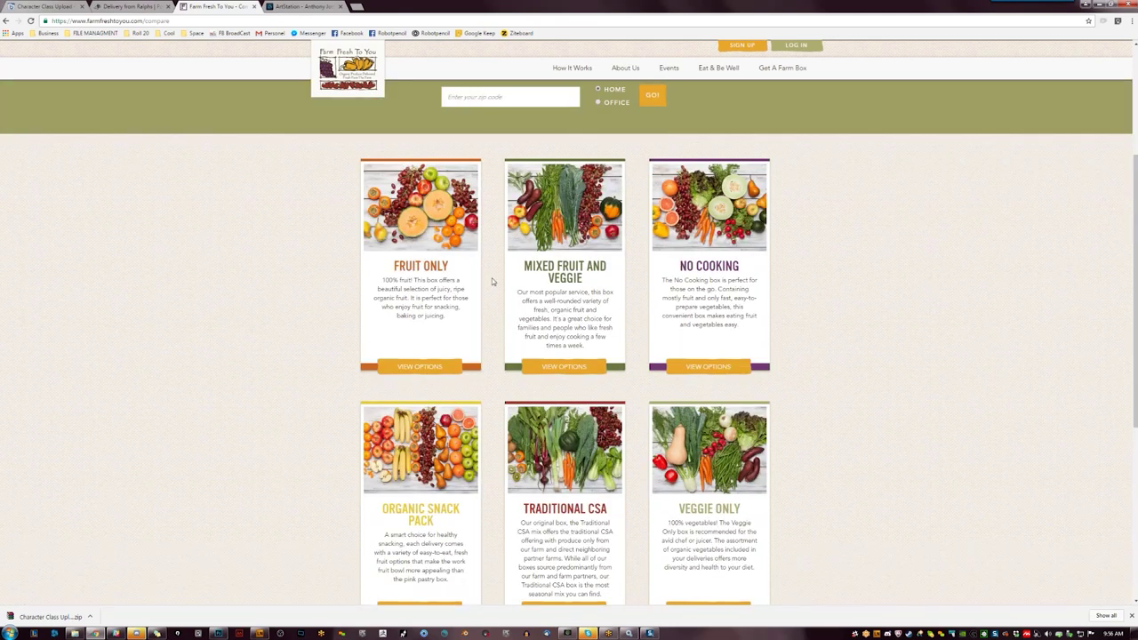
pyautogui.scroll(-1, 900, 372)
pyautogui.scroll(-1, 481, 400)
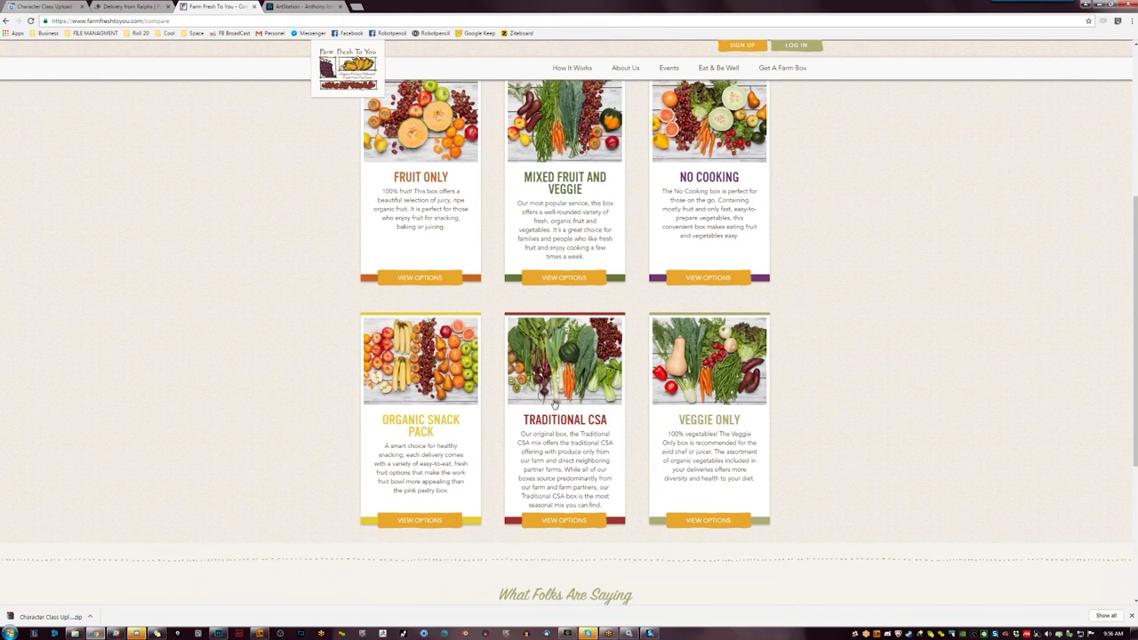
pyautogui.scroll(1, 792, 484)
pyautogui.scroll(3, 792, 483)
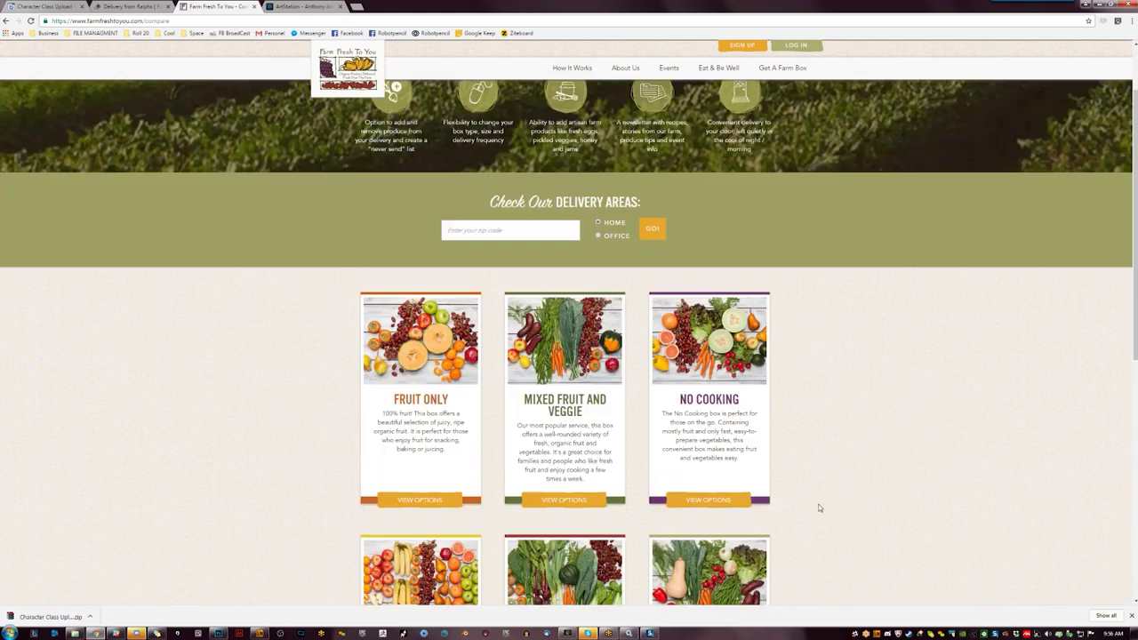
pyautogui.scroll(-3, 819, 508)
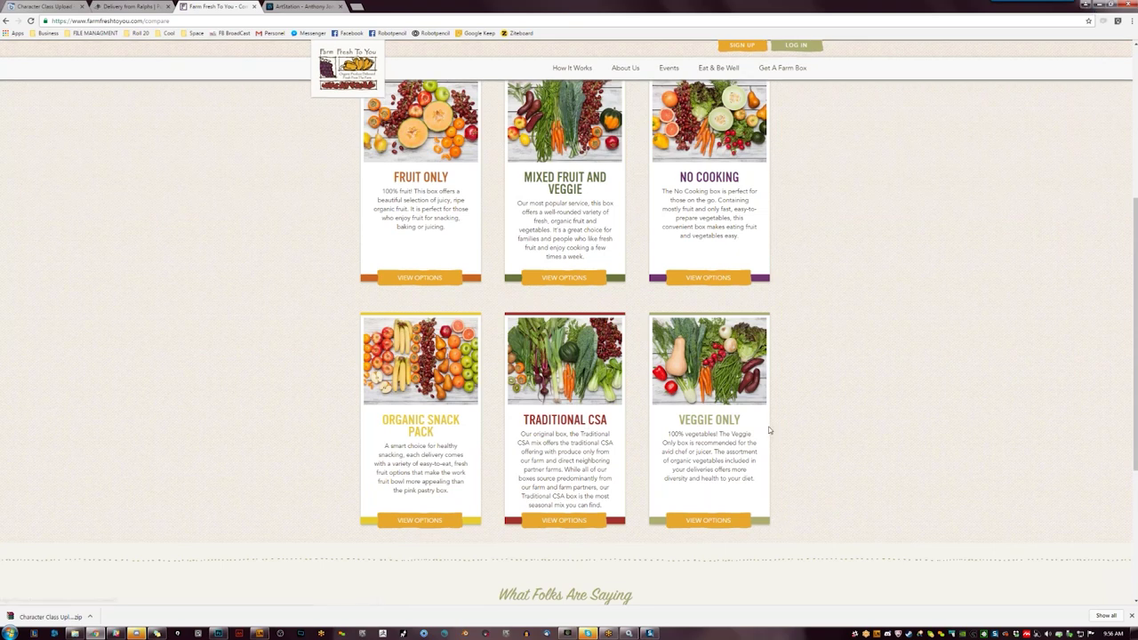
# - Open the Organic Snack Pack details and view the Compare Sizes section
pyautogui.click(426, 384)
pyautogui.scroll(-3, 895, 435)
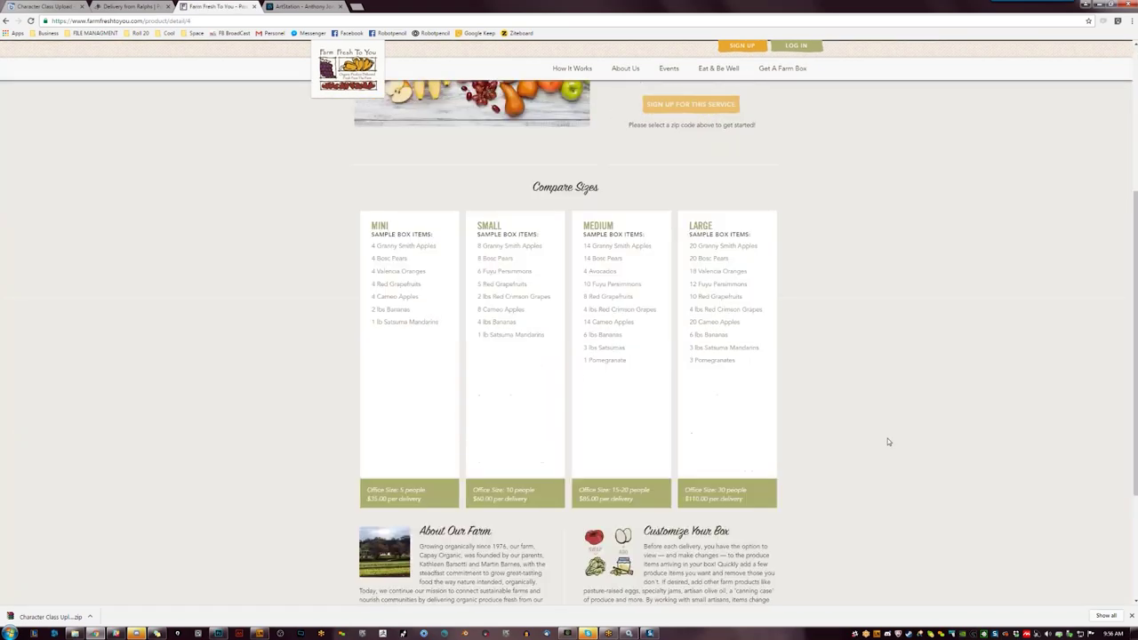
pyautogui.scroll(-1, 888, 442)
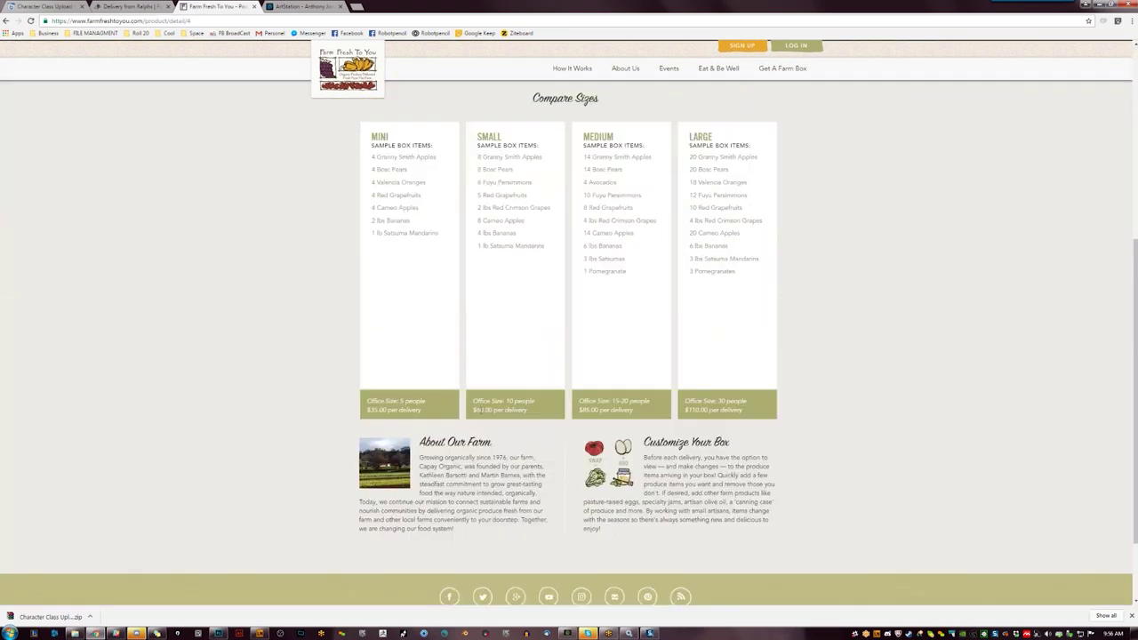
# - Highlight the per-delivery prices of the Small and Medium Organic Snack Pack boxes to compare them
pyautogui.doubleClick(622, 410)
pyautogui.doubleClick(589, 410)
pyautogui.doubleClick(484, 410)
pyautogui.doubleClick(515, 410)
pyautogui.doubleClick(621, 410)
pyautogui.doubleClick(523, 409)
pyautogui.click(523, 410)
pyautogui.tripleClick(502, 410)
pyautogui.tripleClick(622, 410)
pyautogui.doubleClick(622, 410)
# - Darken the tip of the V-shaped outline in Photoshop and switch back to Chrome
pyautogui.click(1099, 4)
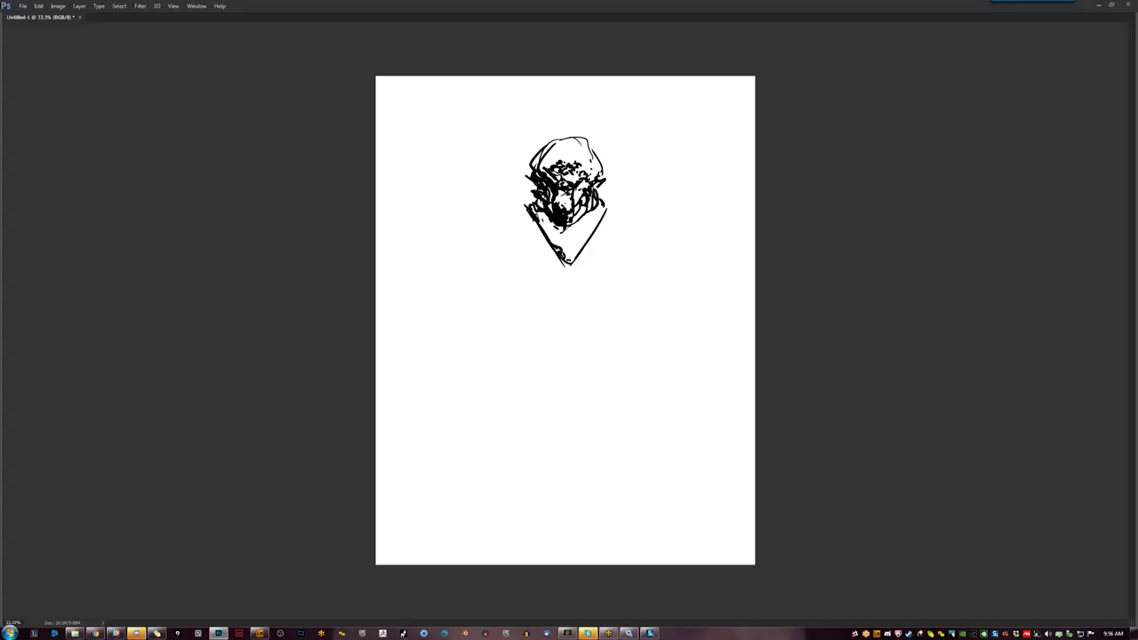
pyautogui.click(96, 633)
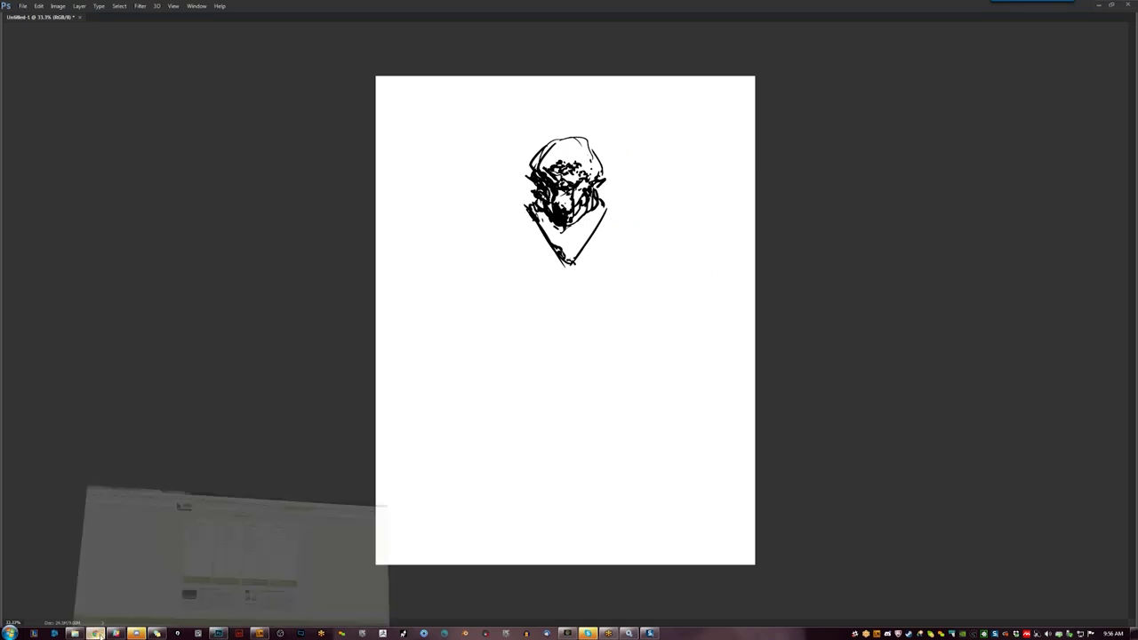
# - Switch to the ArtStation likes page and open the black-and-white figure painting titled "sketch"
pyautogui.click(307, 6)
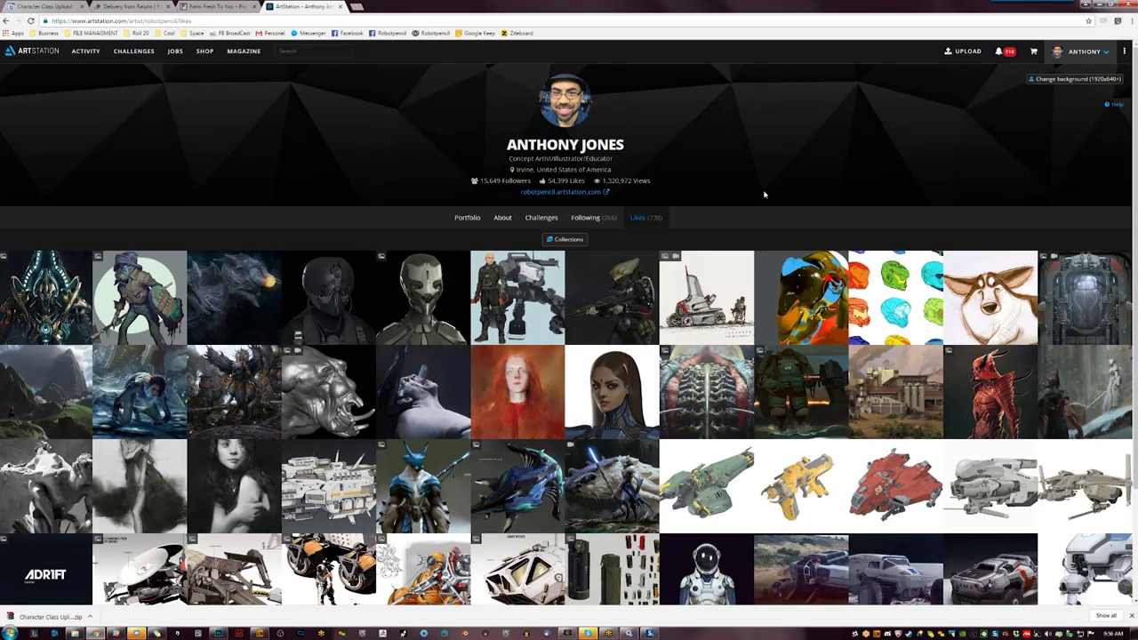
pyautogui.scroll(-2, 702, 216)
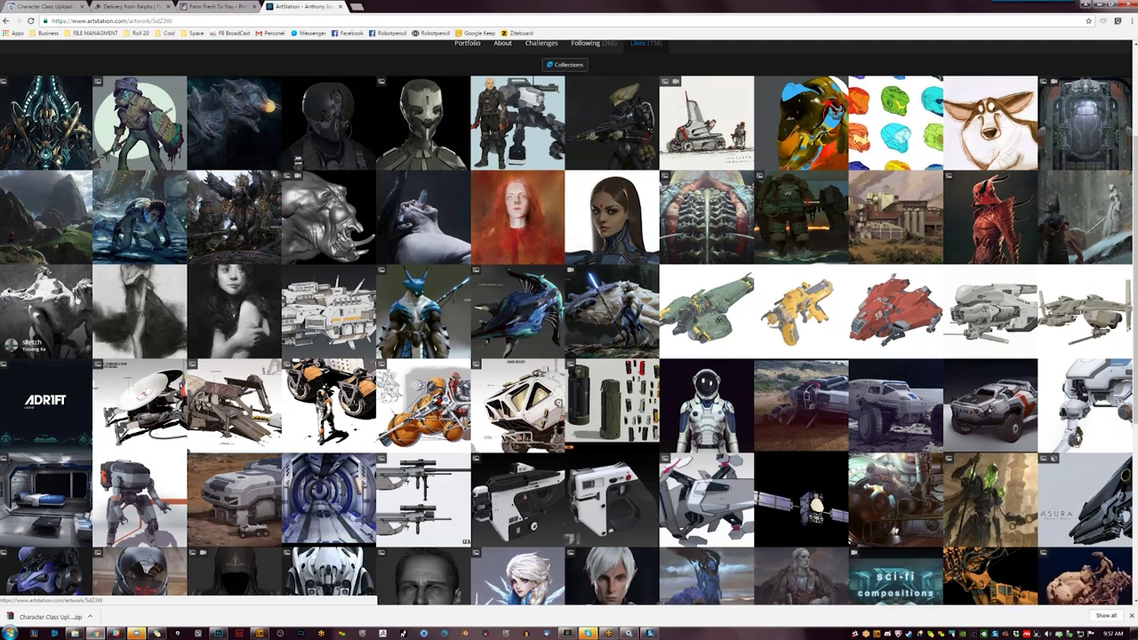
pyautogui.click(67, 295)
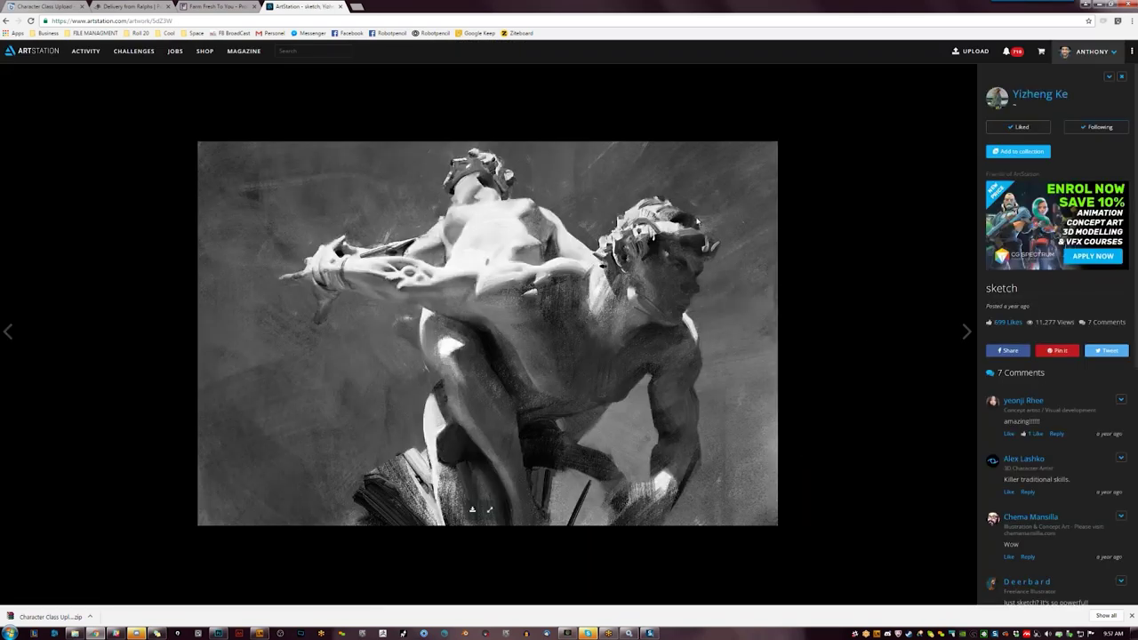
# - Copy the "sketch" image into an empty PureRef reference board and move the board clear of the artwork's centre
pyautogui.rightClick(697, 220)
pyautogui.click(725, 244)
pyautogui.click(198, 632)
pyautogui.hotkey('ctrl', 'v')
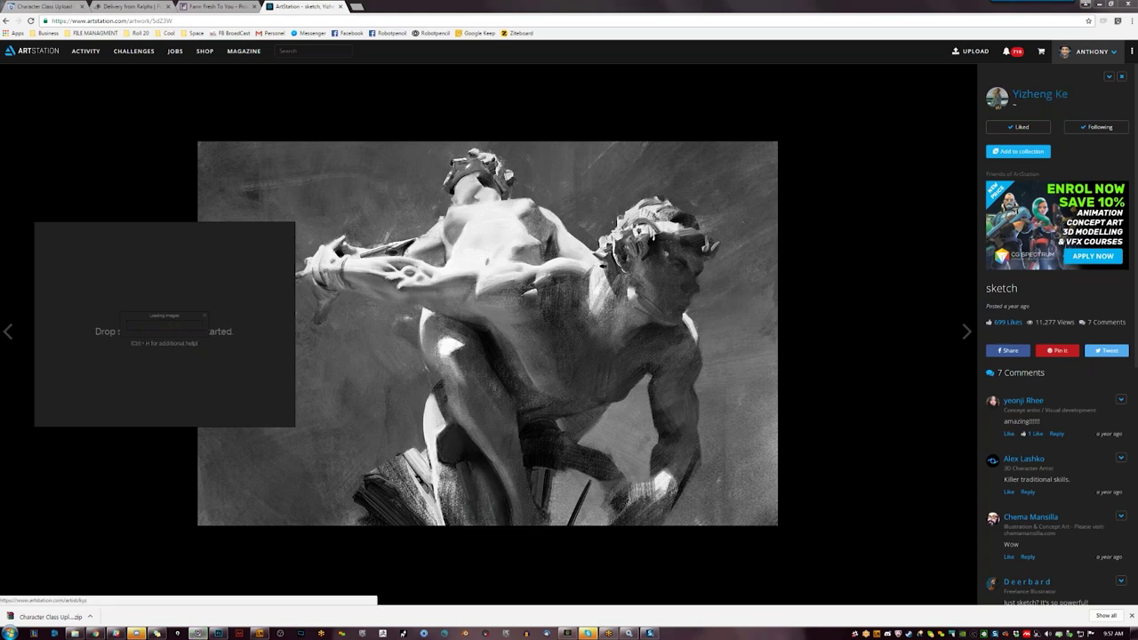
pyautogui.moveTo(193, 254); pyautogui.dragTo(158, 115)
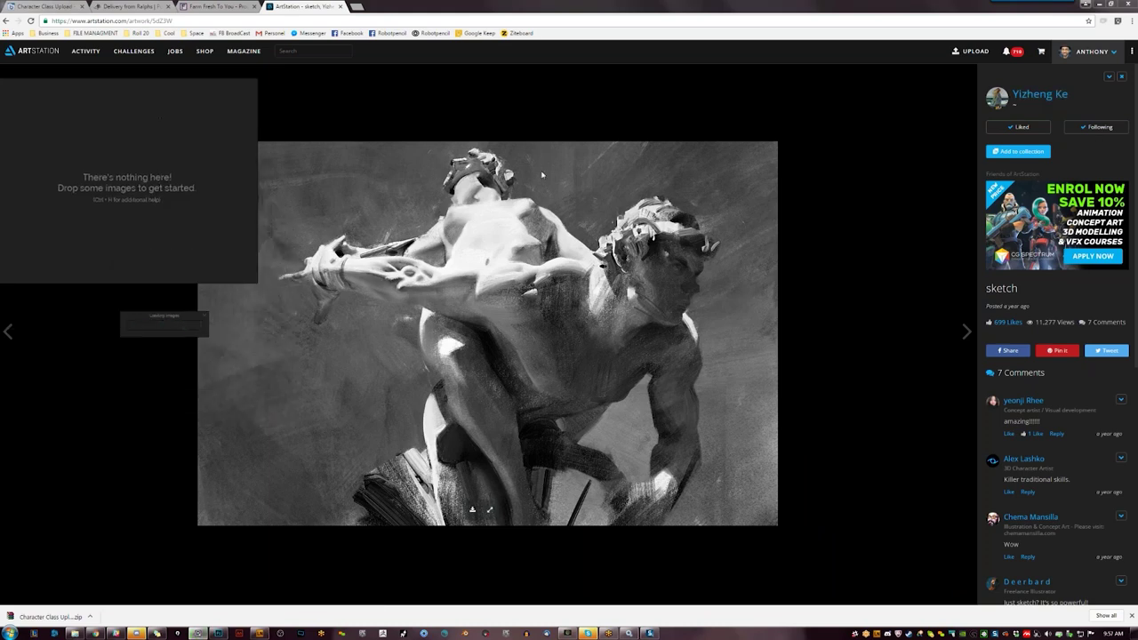
# - Open the profile of the artist behind "sketch" and display the artist's liked artworks
pyautogui.click(1065, 94)
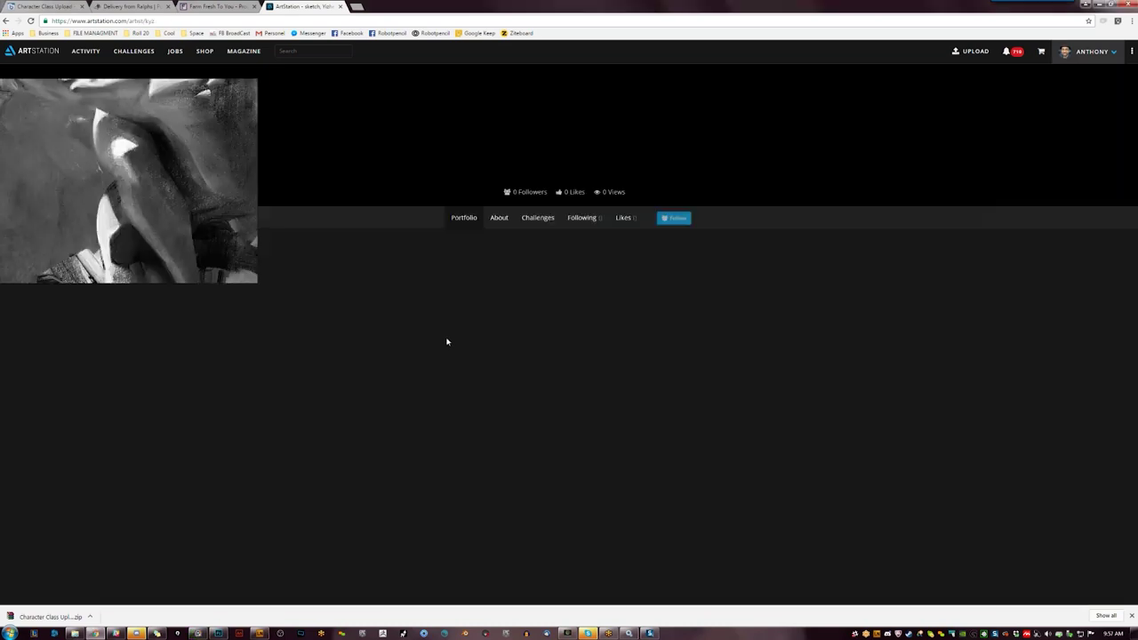
pyautogui.scroll(-4, 160, 193)
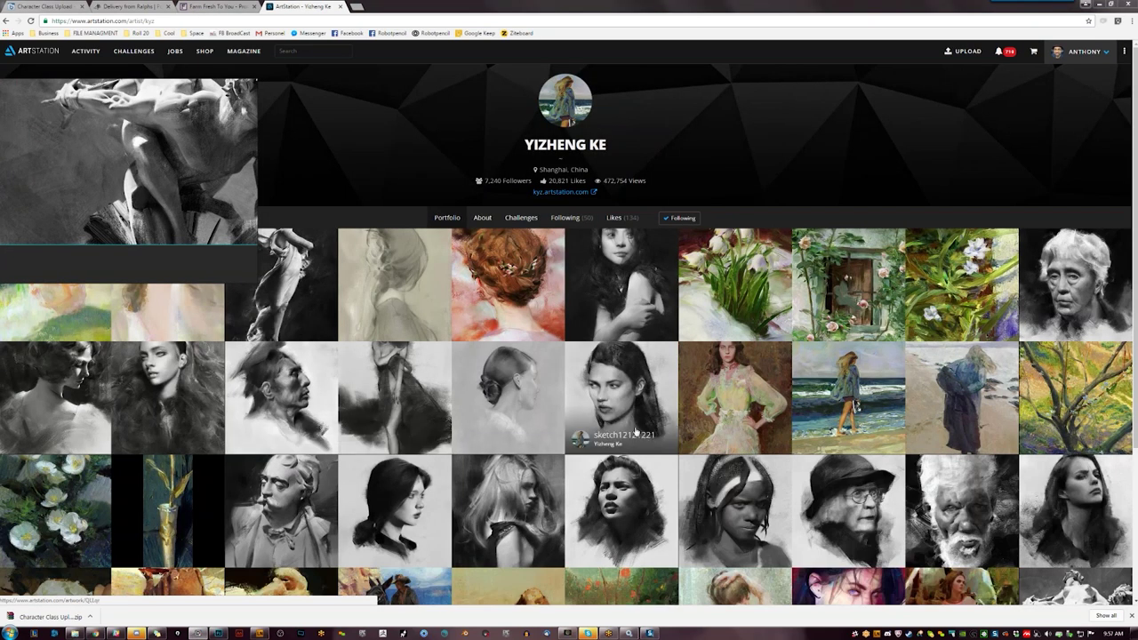
pyautogui.click(624, 221)
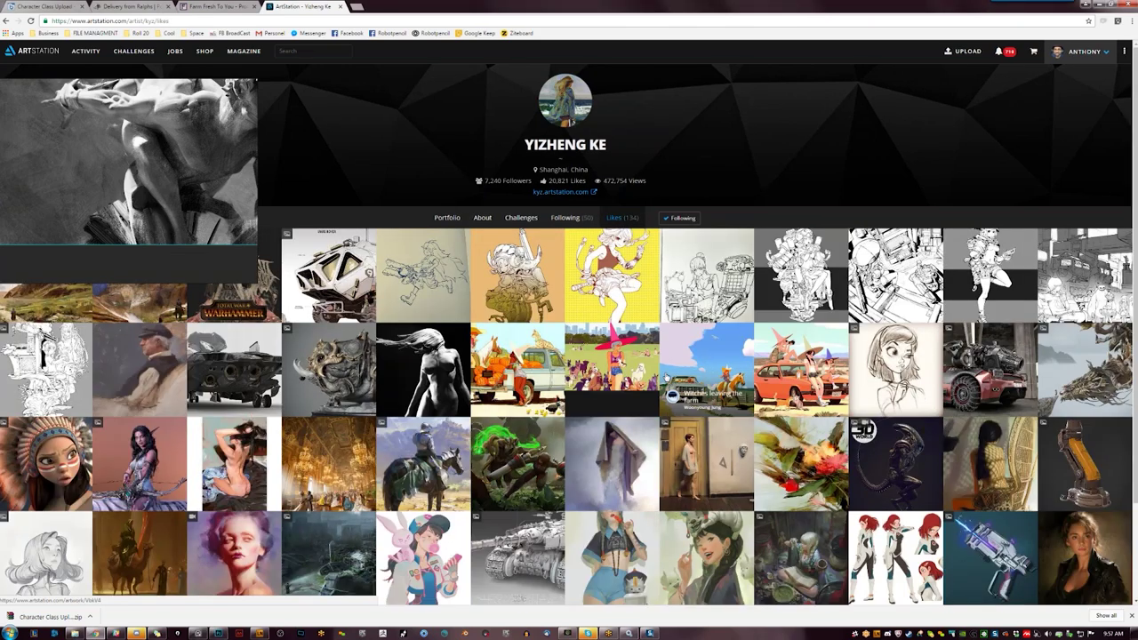
# - Browse the liked artworks and open Portrait with Process Video, Lucena and the dark fanged creature in separate browser tabs
pyautogui.scroll(-1, 667, 378)
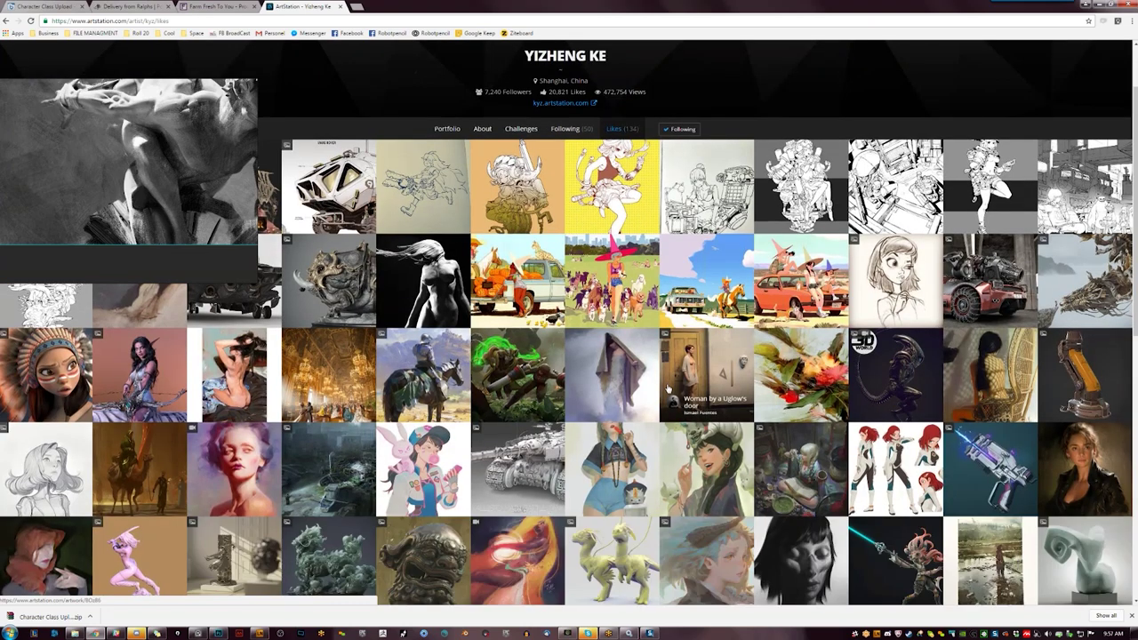
pyautogui.scroll(-1, 668, 389)
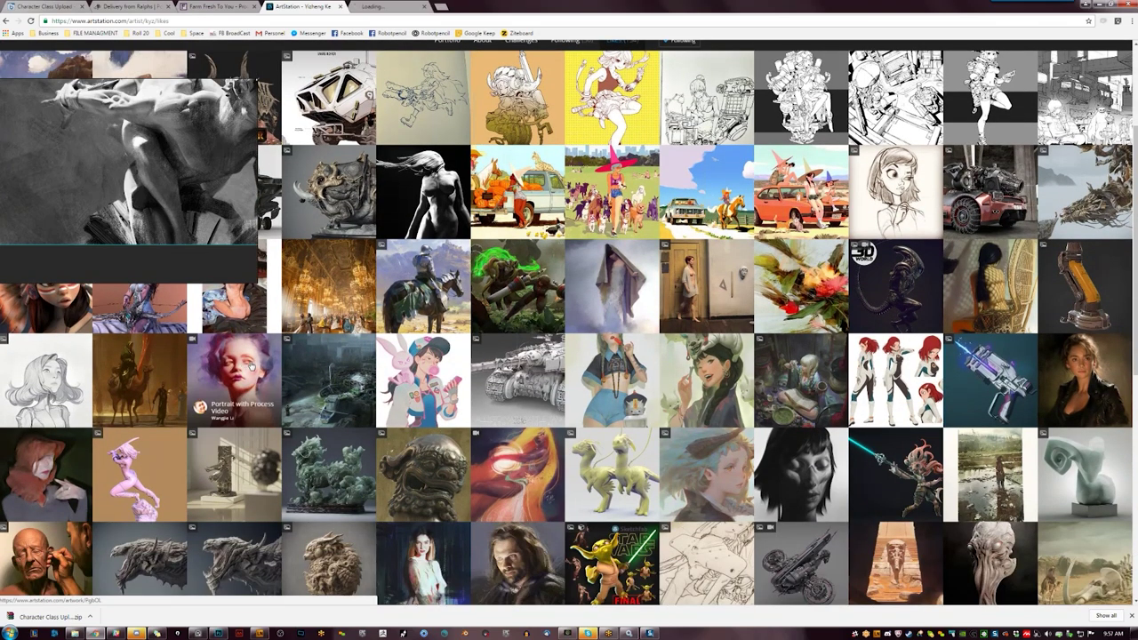
pyautogui.scroll(-2, 822, 345)
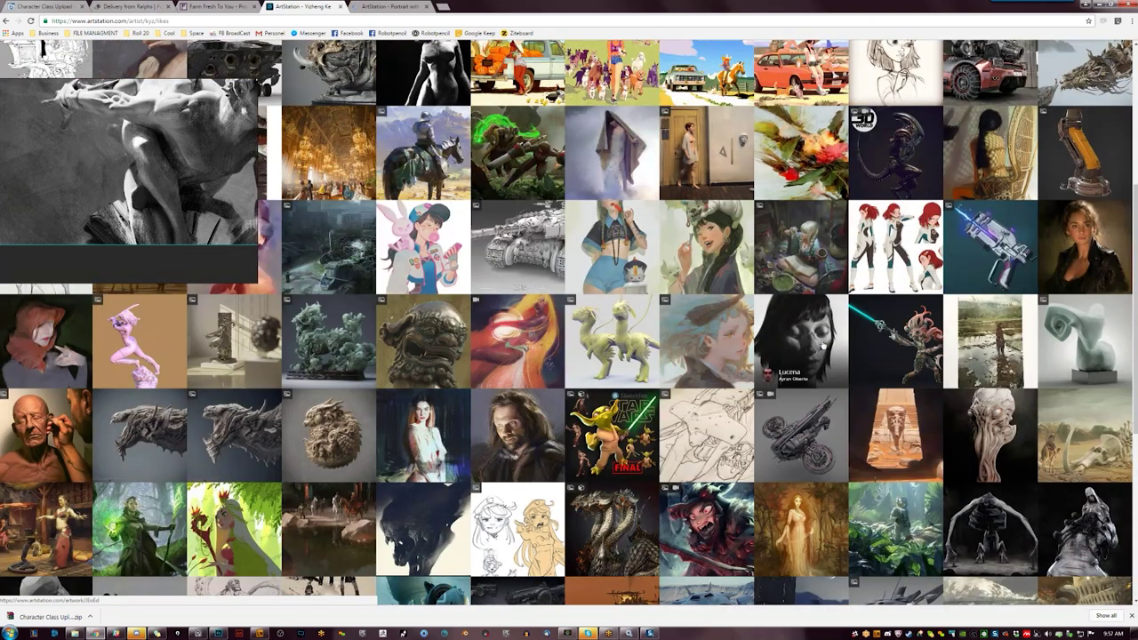
pyautogui.middleClick(822, 345)
pyautogui.scroll(-2, 567, 379)
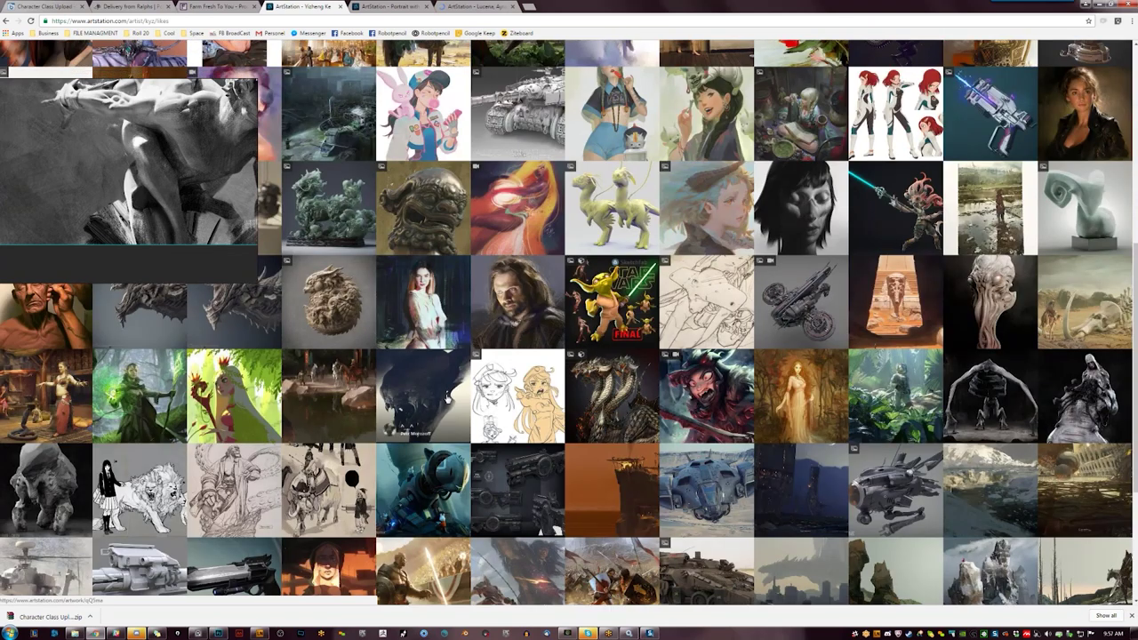
pyautogui.middleClick(465, 392)
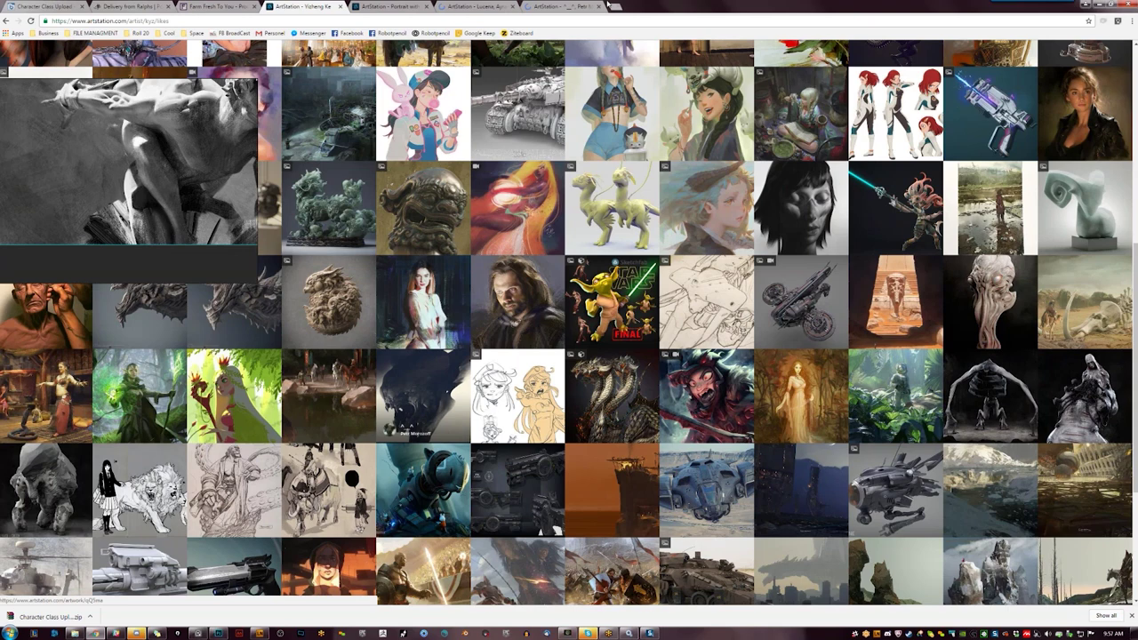
# - View the dark fanged creature artwork, follow its artist and look over the artist's portfolio
pyautogui.click(578, 6)
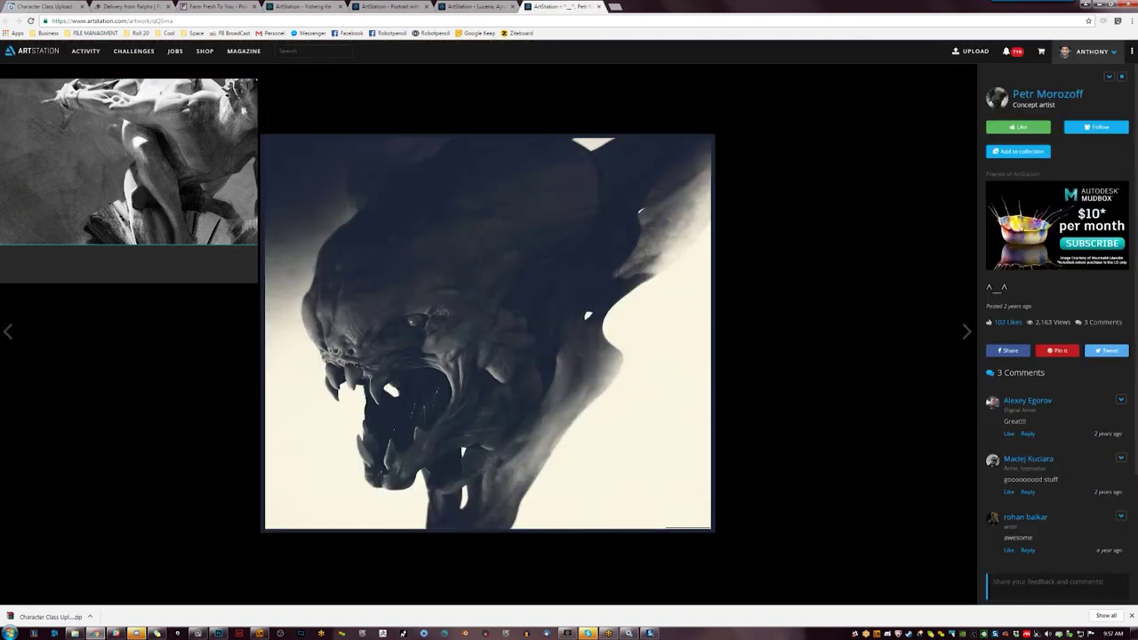
pyautogui.click(1040, 95)
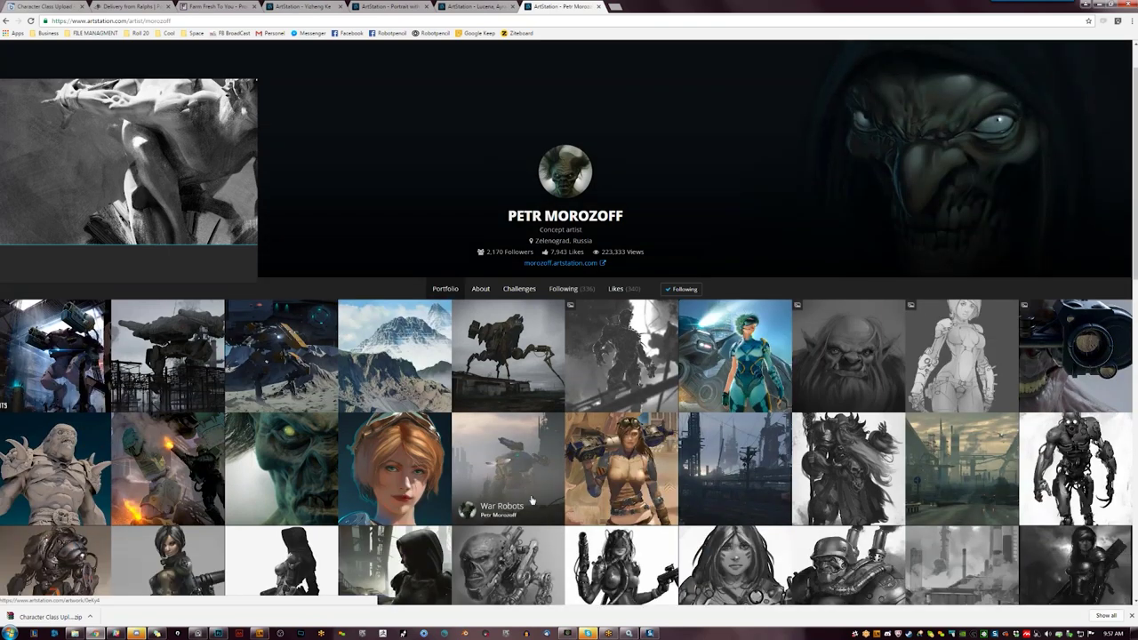
pyautogui.scroll(-1, 531, 501)
pyautogui.scroll(2, 533, 501)
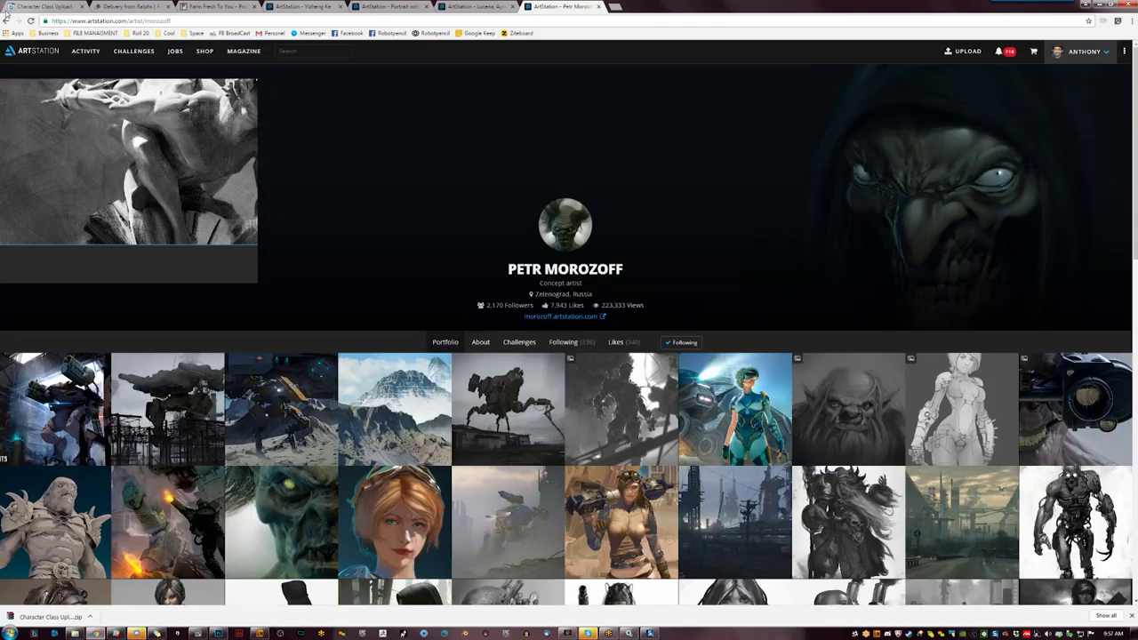
# - Review the Ralphs order on the Postmates tracking page, highlighting the estimated delivery time and checking the bananas and almond milk
pyautogui.click(22, 7)
pyautogui.click(572, 7)
pyautogui.click(138, 7)
pyautogui.moveTo(539, 247); pyautogui.dragTo(570, 246)
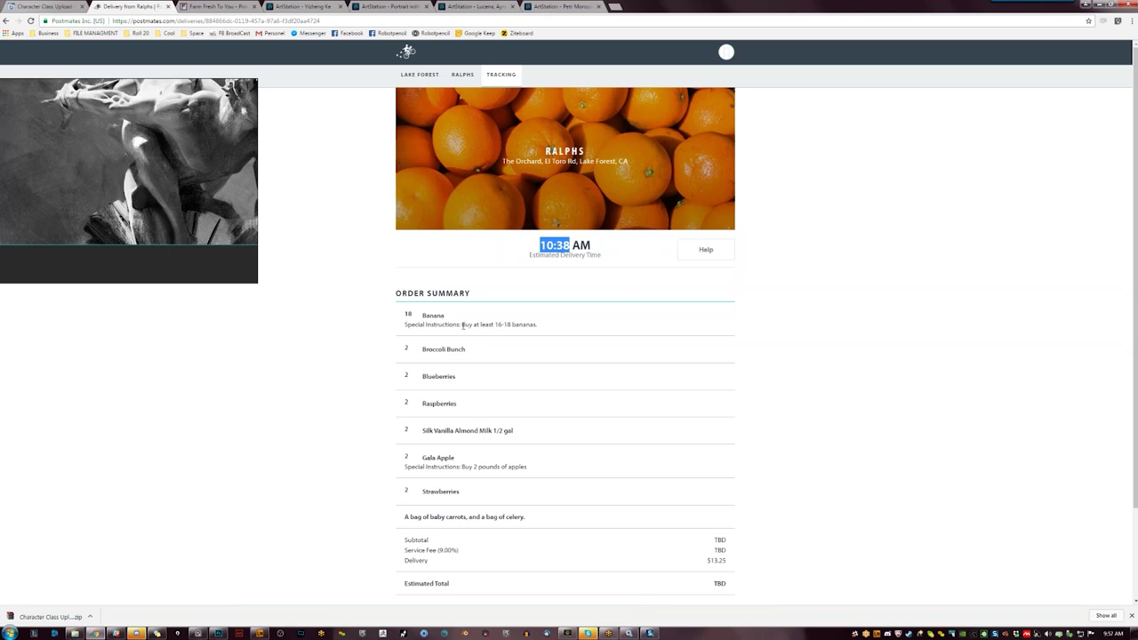
pyautogui.click(404, 314)
pyautogui.doubleClick(466, 431)
pyautogui.click(470, 432)
pyautogui.moveTo(540, 245); pyautogui.dragTo(570, 246)
# - Open Daraxos 17-b from the ArtStation liked artworks, like it, follow its artist and return to the grid
pyautogui.click(299, 5)
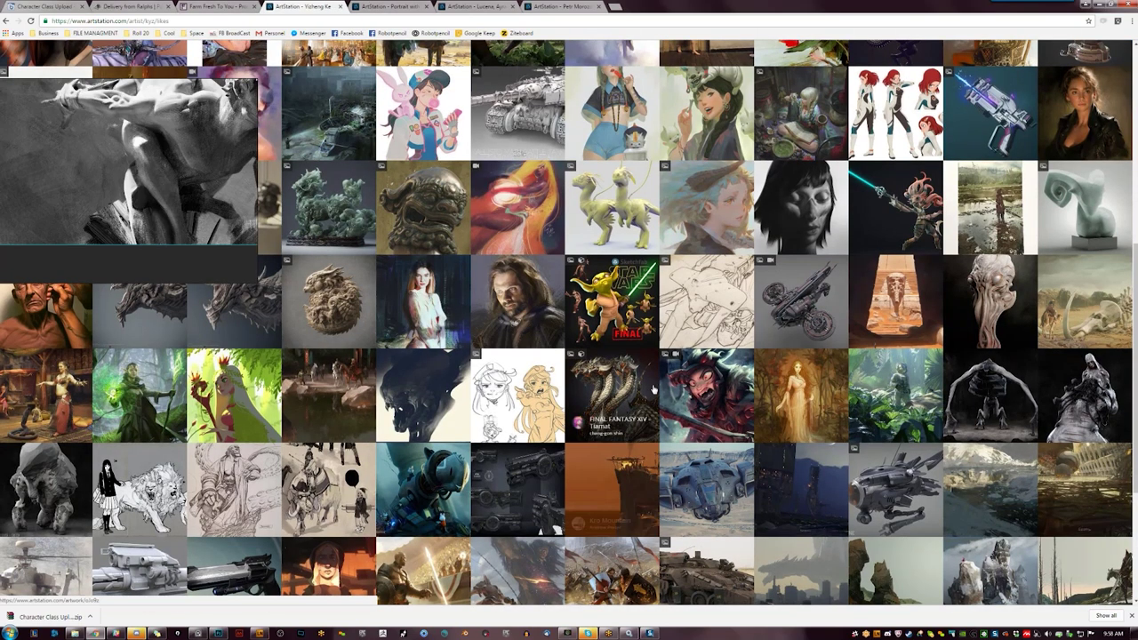
pyautogui.scroll(-3, 441, 275)
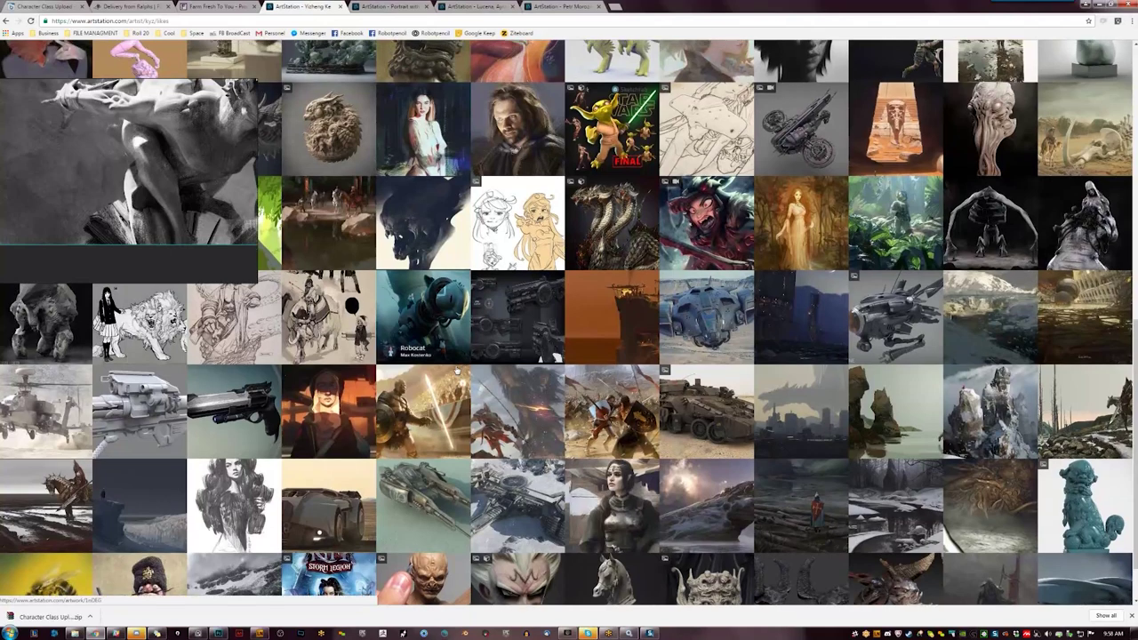
pyautogui.scroll(-1, 457, 370)
pyautogui.click(722, 443)
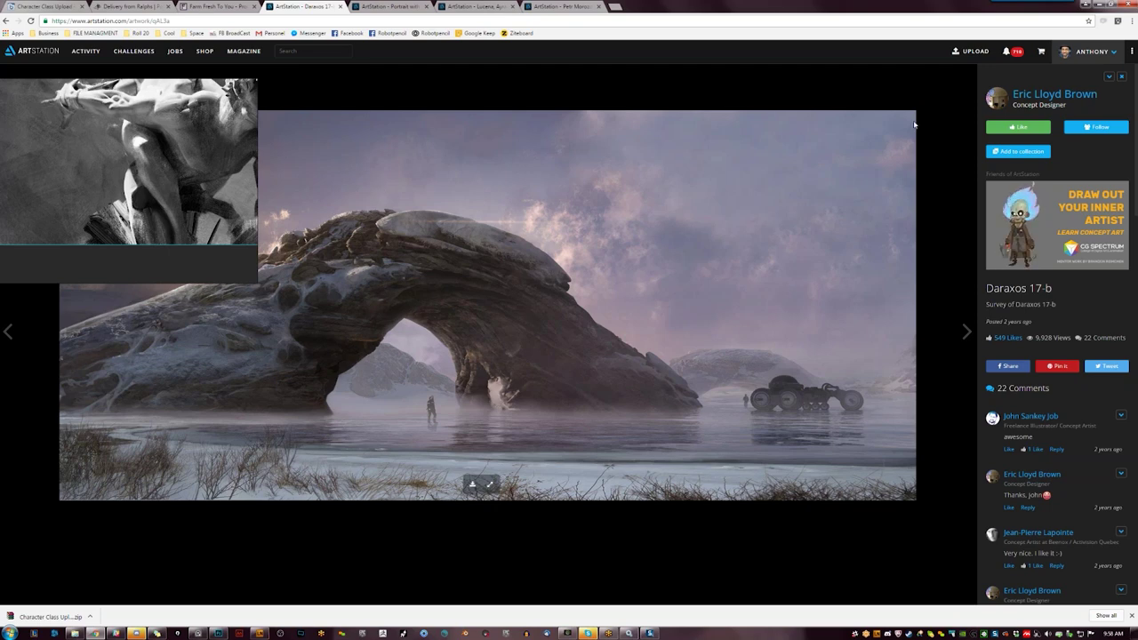
pyautogui.click(1034, 128)
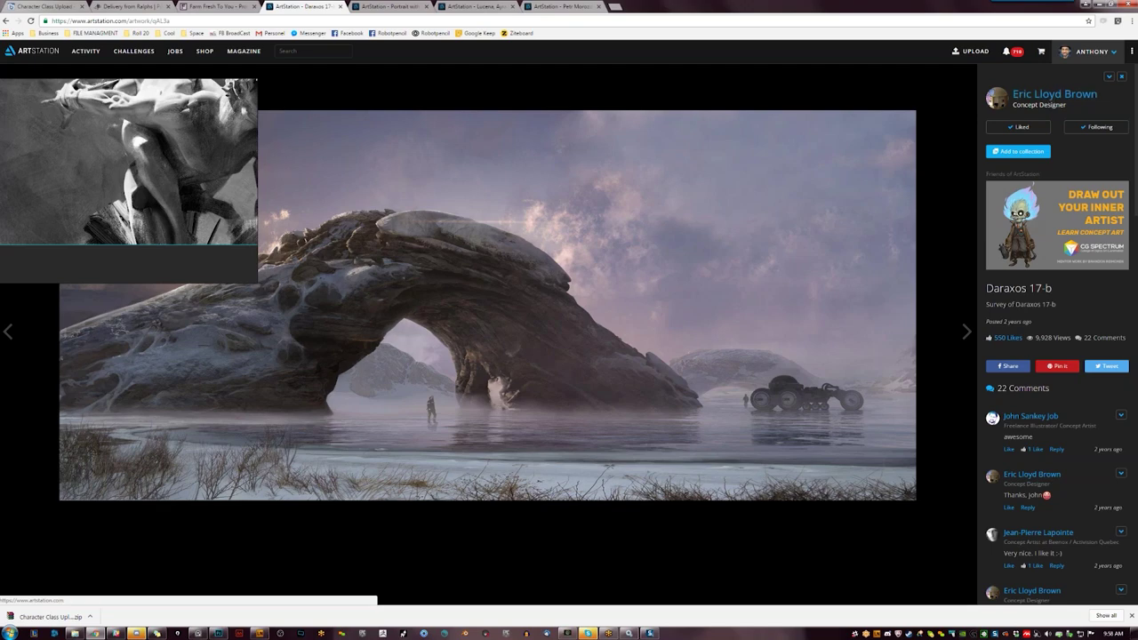
pyautogui.click(7, 19)
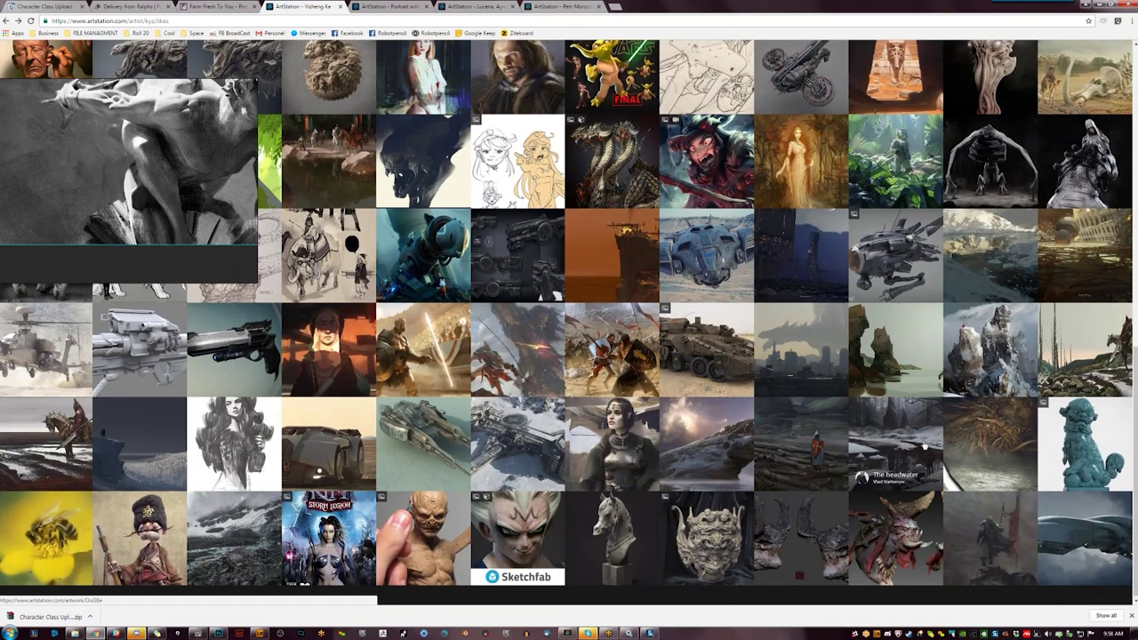
# - Look back over the liked artworks, view Portrait with Process Video in its tab and like it
pyautogui.scroll(3, 925, 447)
pyautogui.scroll(3, 923, 444)
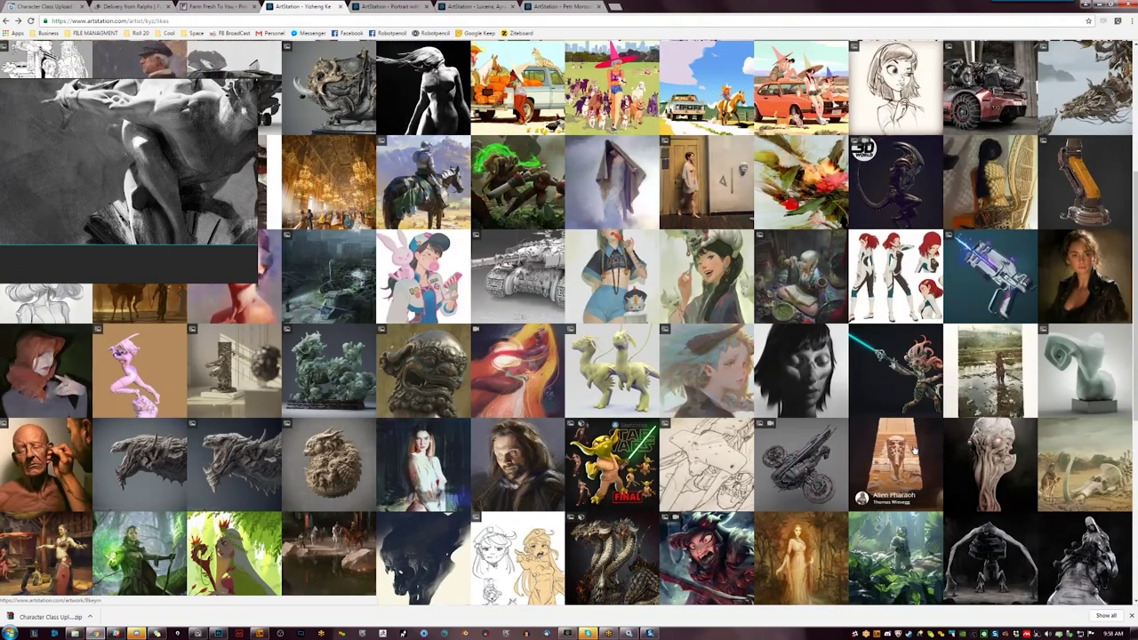
pyautogui.scroll(3, 923, 445)
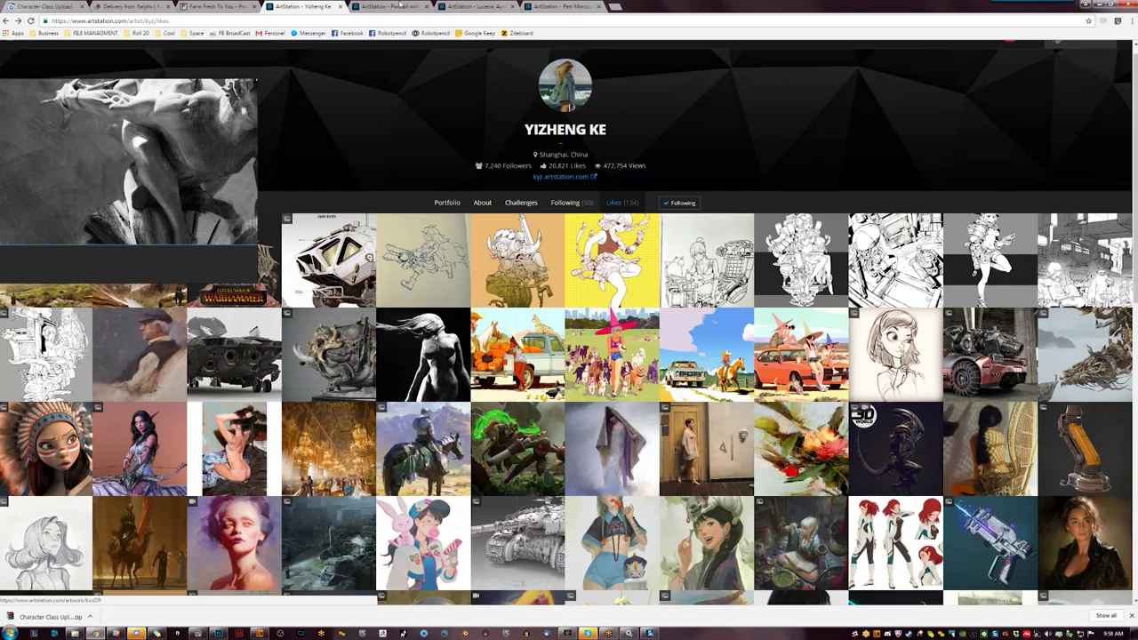
pyautogui.click(397, 6)
pyautogui.scroll(-4, 579, 363)
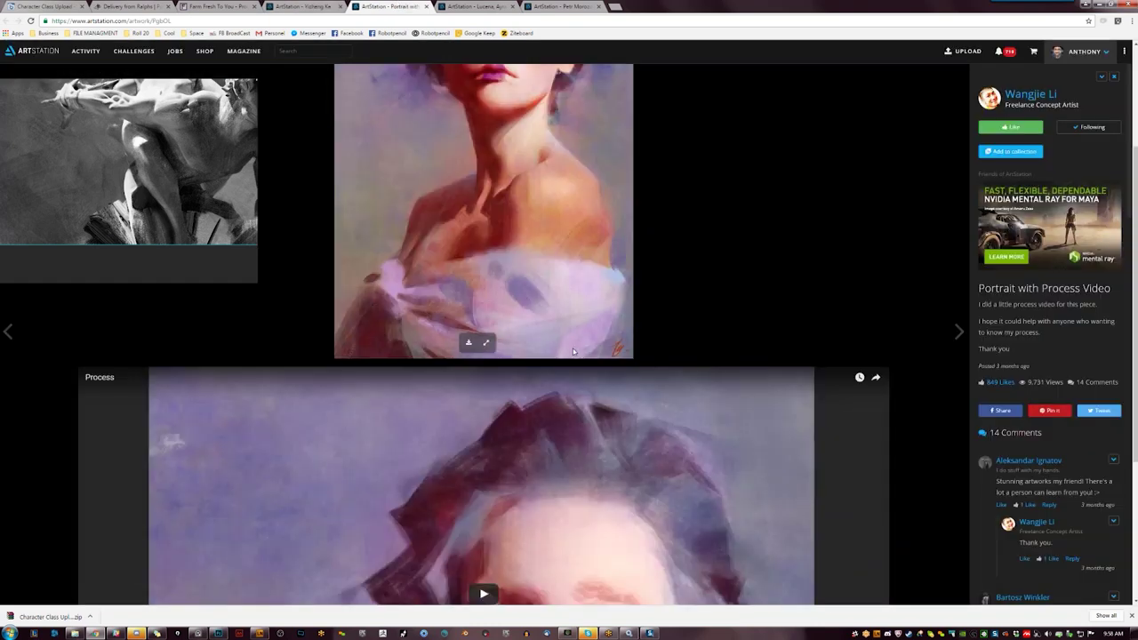
pyautogui.scroll(-2, 578, 363)
pyautogui.click(1010, 127)
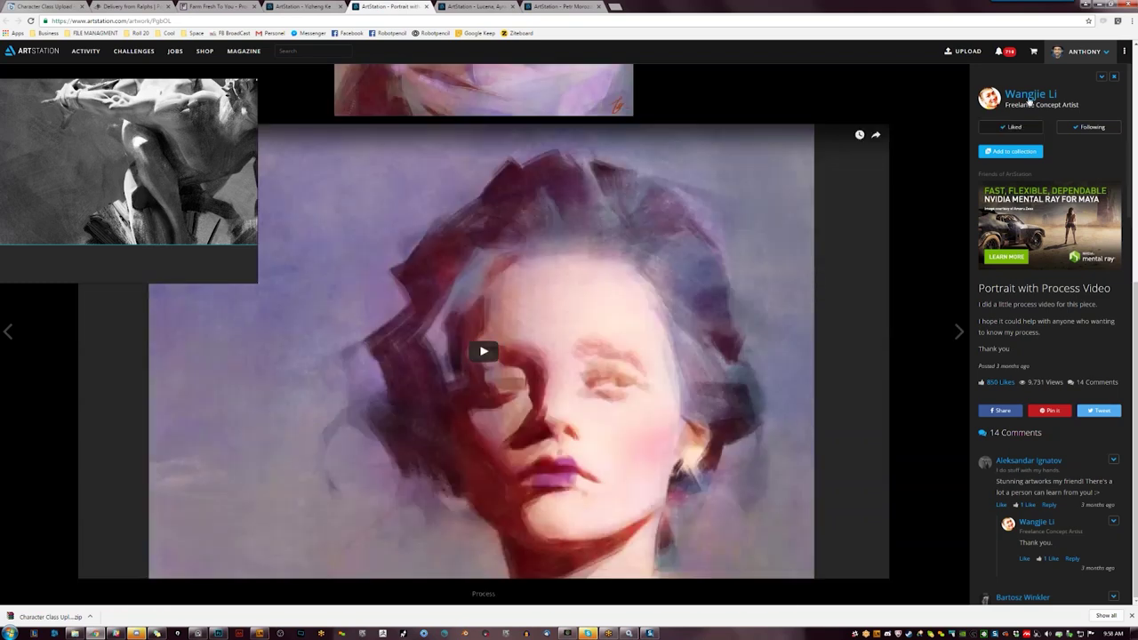
# - Open Drawing Practice Series from the portrait artist's portfolio and add its crossed-arms figure to the reference board
pyautogui.click(1033, 93)
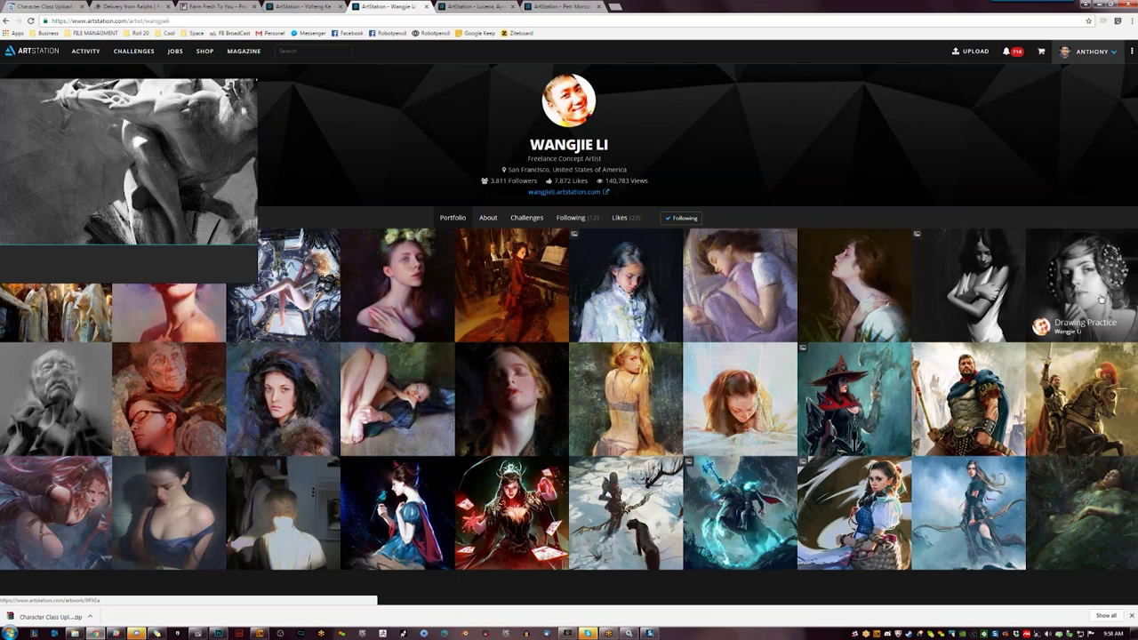
pyautogui.click(1003, 300)
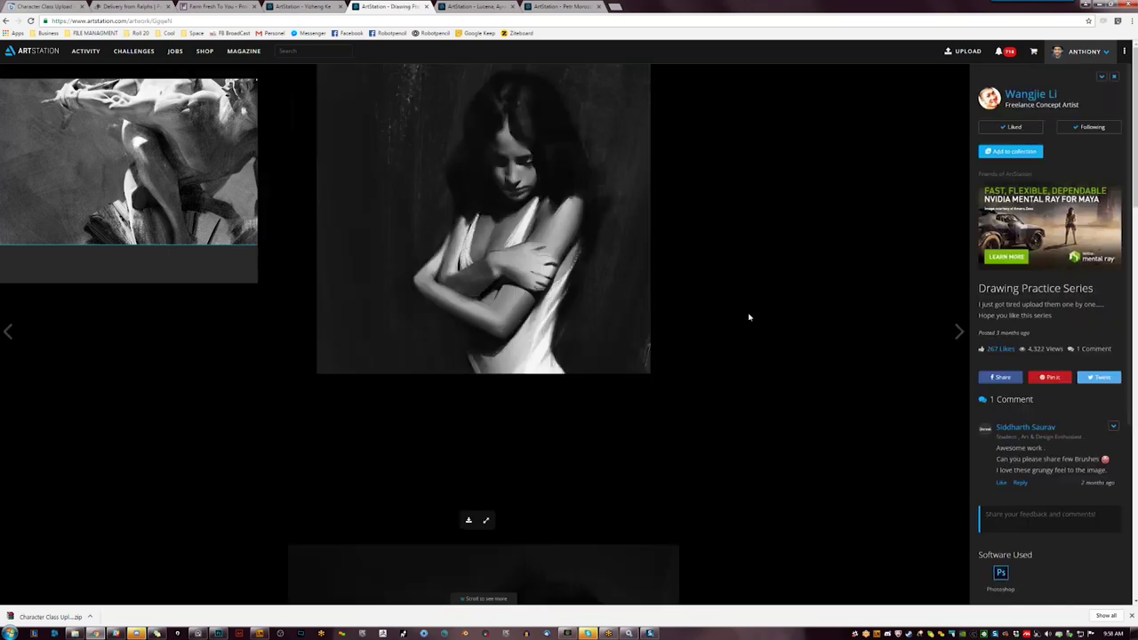
pyautogui.scroll(-5, 579, 320)
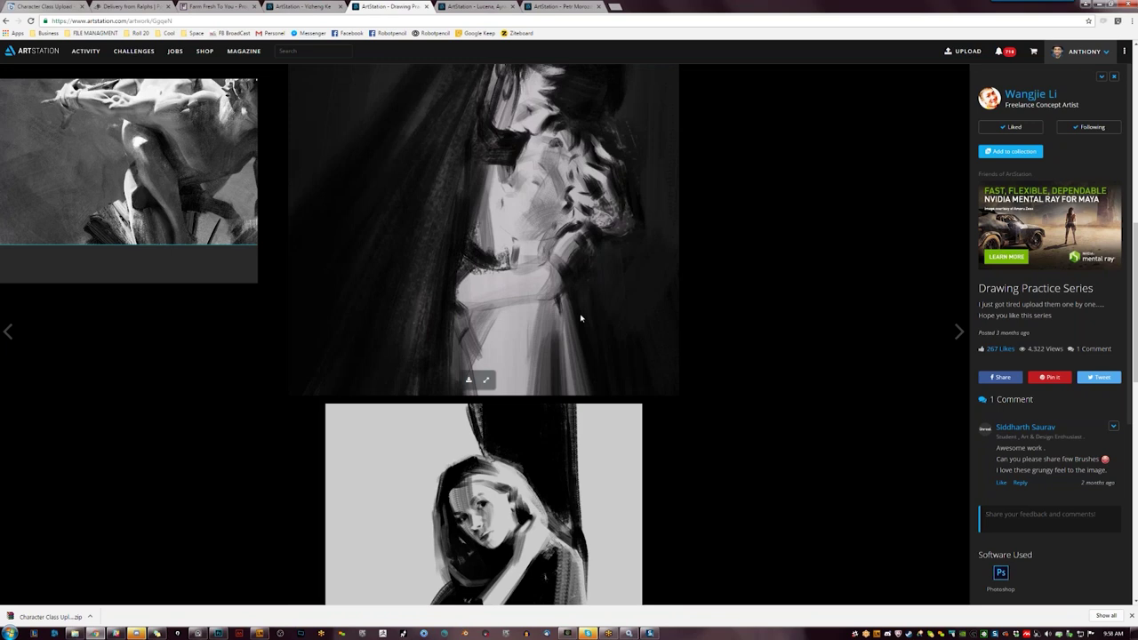
pyautogui.scroll(5, 580, 317)
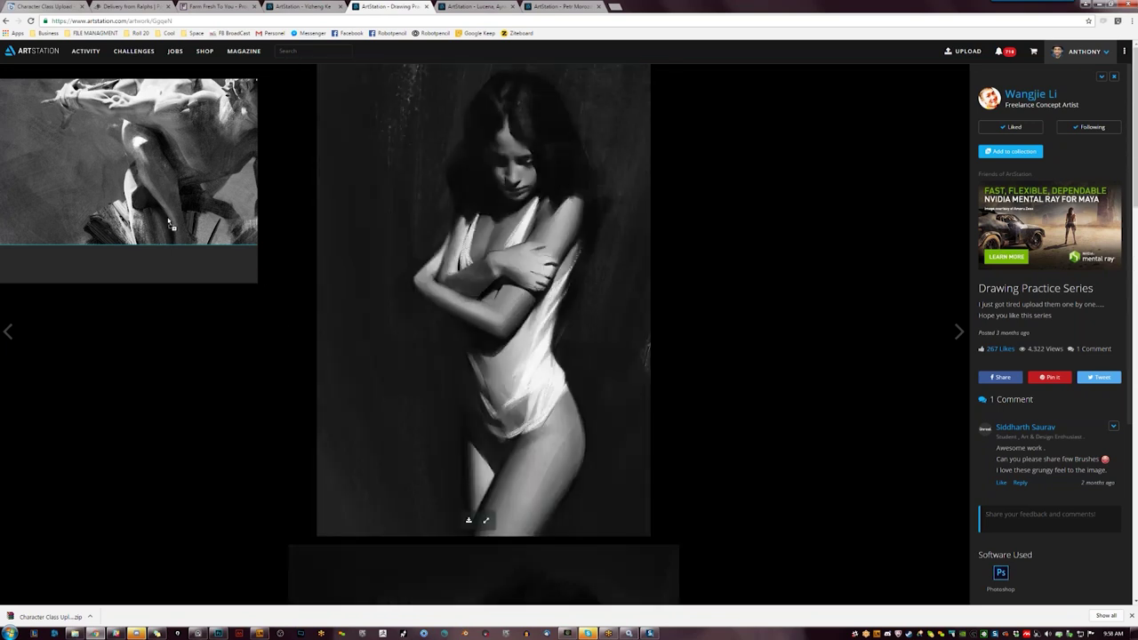
pyautogui.moveTo(169, 223); pyautogui.dragTo(171, 224)
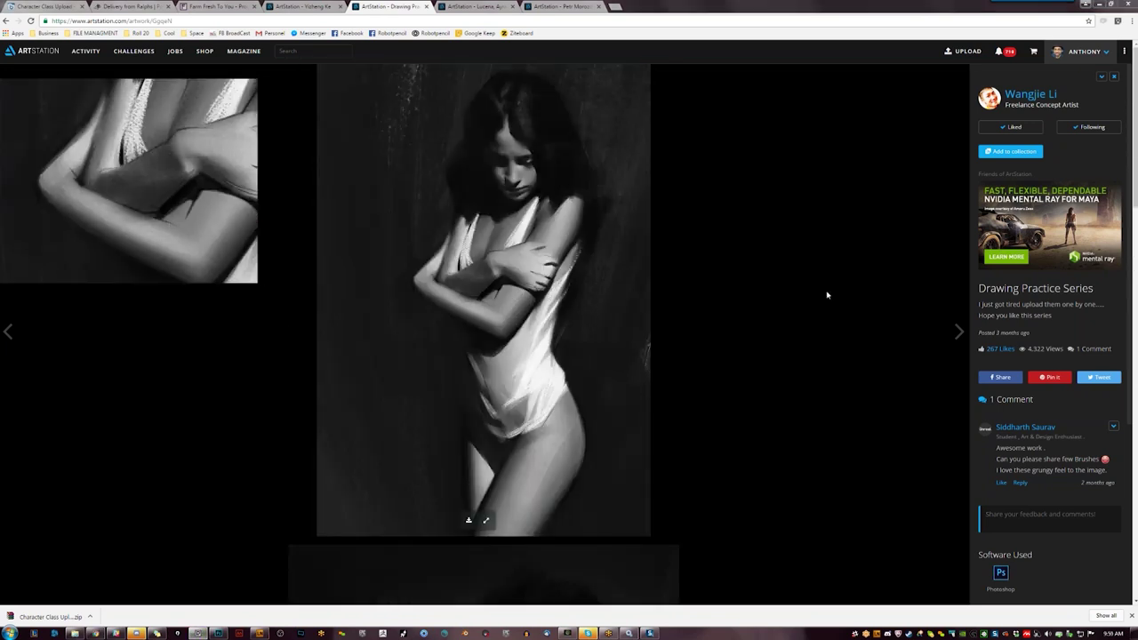
# - Browse the rest of Drawing Practice Series and add the seated woman in black to the reference board
pyautogui.scroll(-4, 815, 321)
pyautogui.scroll(-3, 813, 384)
pyautogui.scroll(-3, 808, 389)
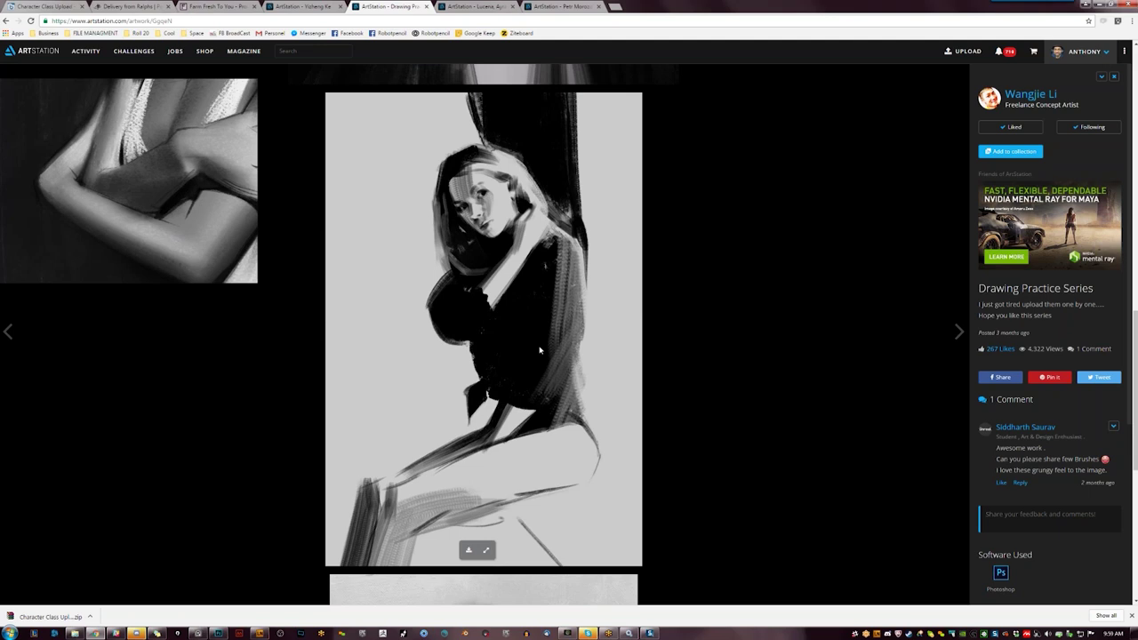
pyautogui.scroll(-3, 539, 350)
pyautogui.scroll(-2, 542, 359)
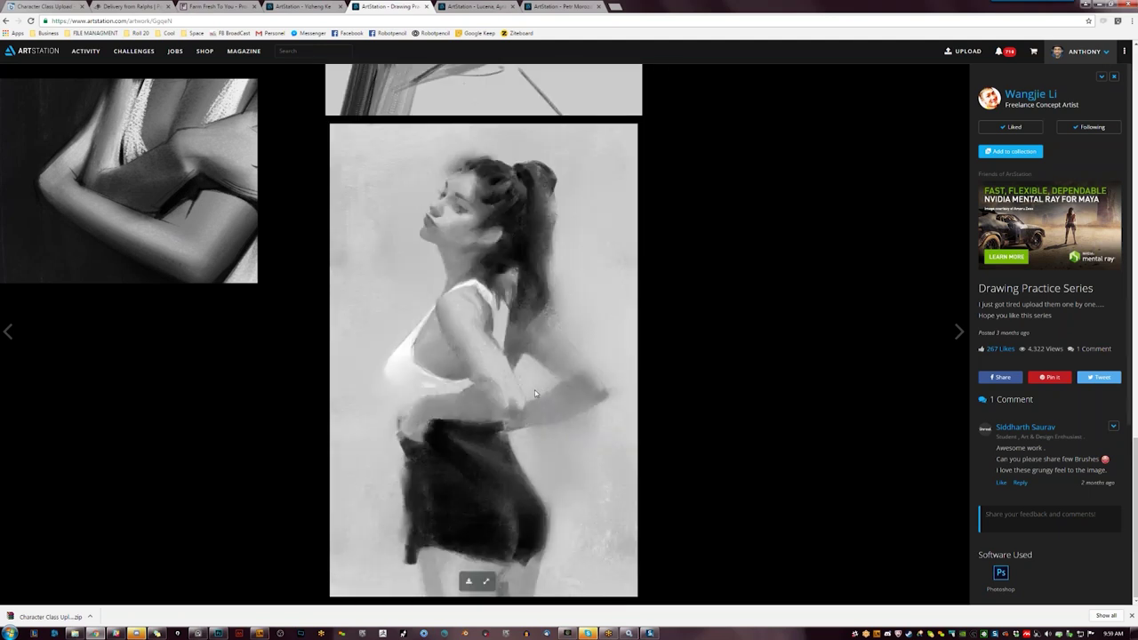
pyautogui.scroll(4, 535, 393)
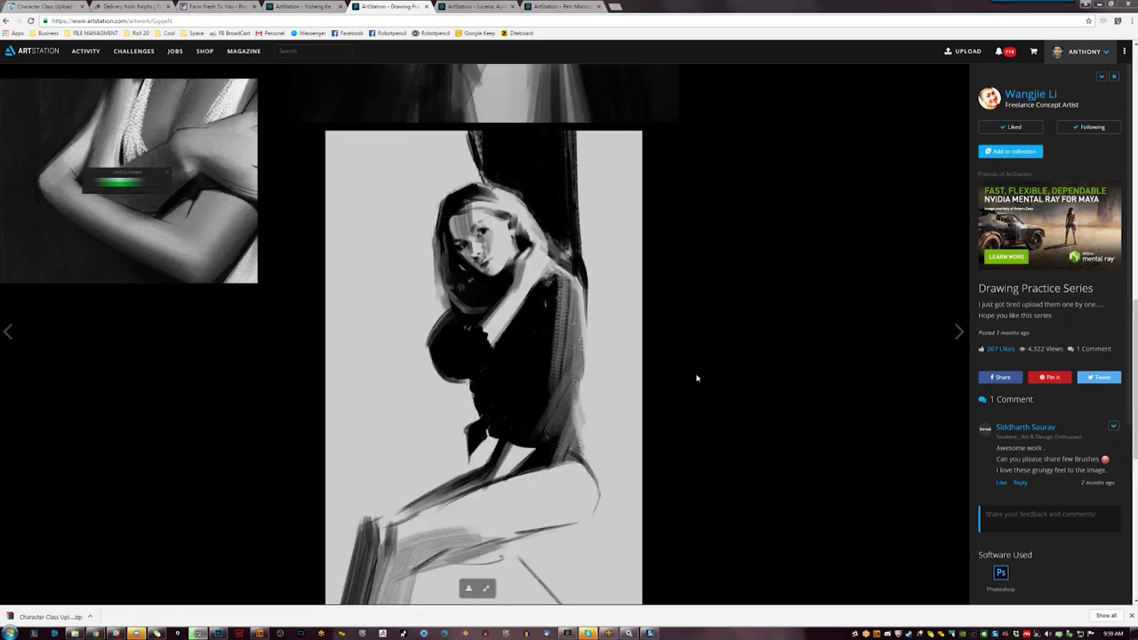
pyautogui.scroll(10, 697, 378)
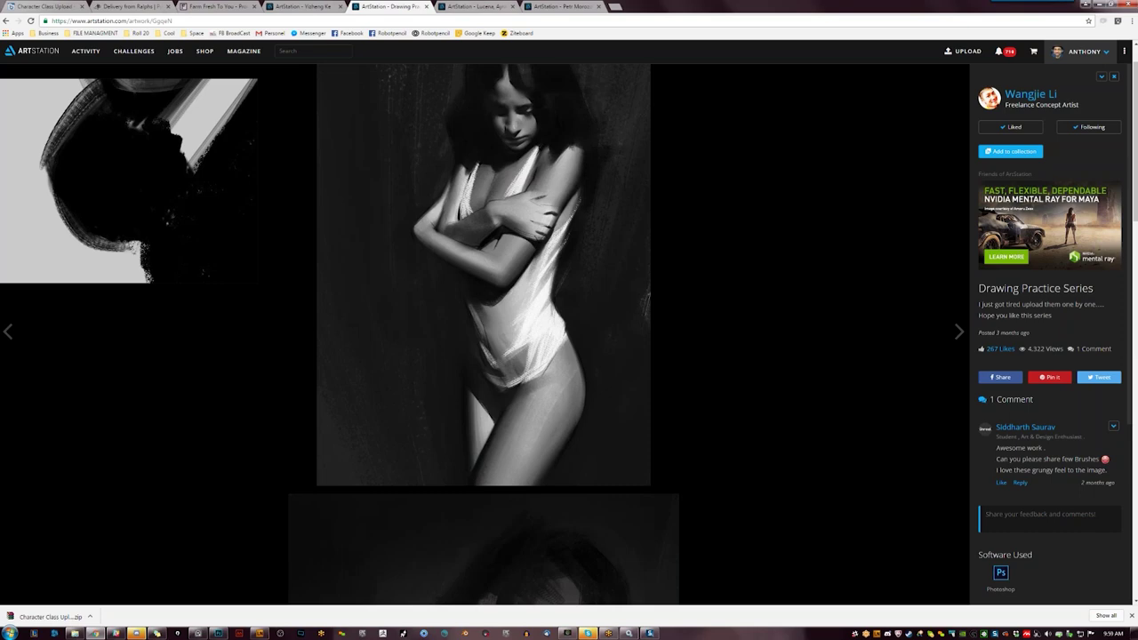
# - Search ArtStation for the Titanfall 2 concept artist by name and look through the project results
pyautogui.click(475, 6)
pyautogui.click(561, 8)
pyautogui.click(297, 51)
pyautogui.write('de')
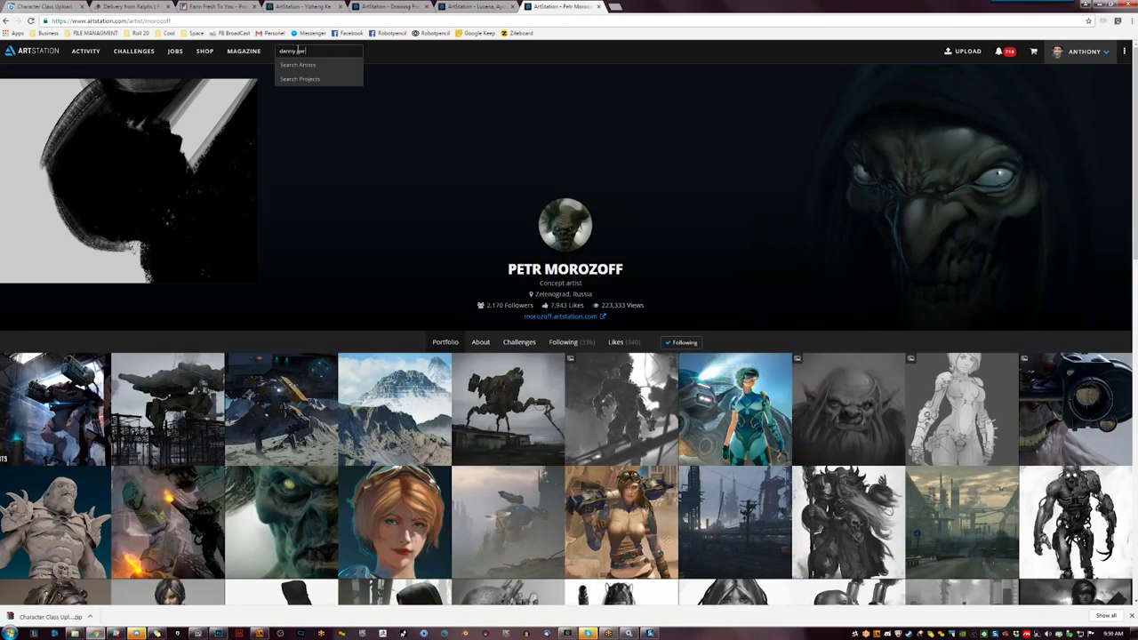
pyautogui.write('nny gardner')
pyautogui.press('Return')
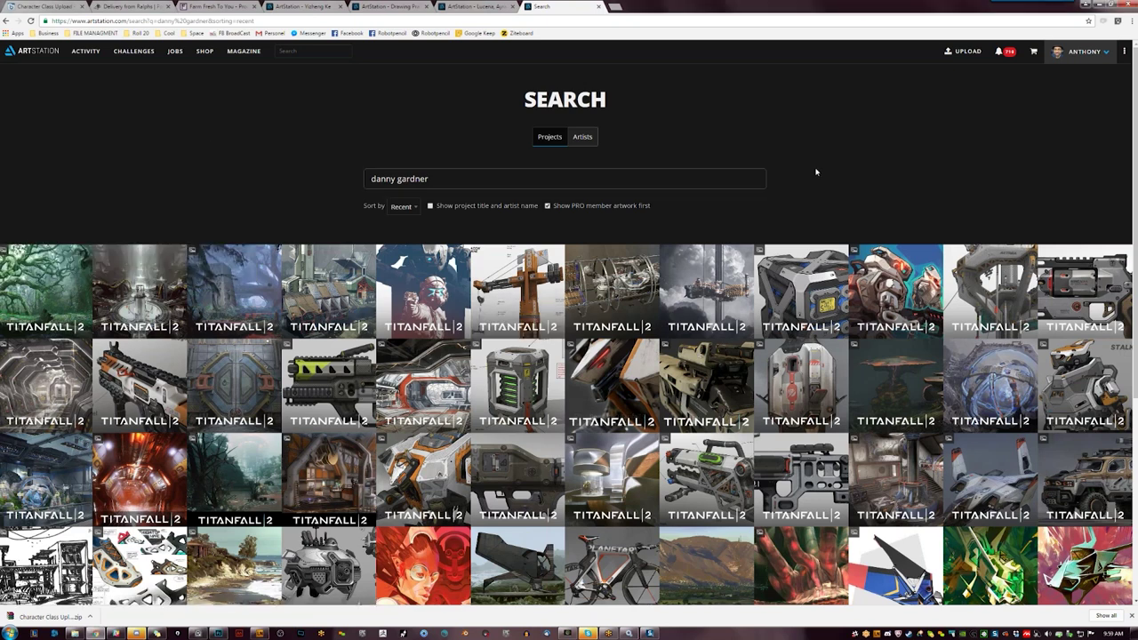
pyautogui.scroll(-1, 569, 398)
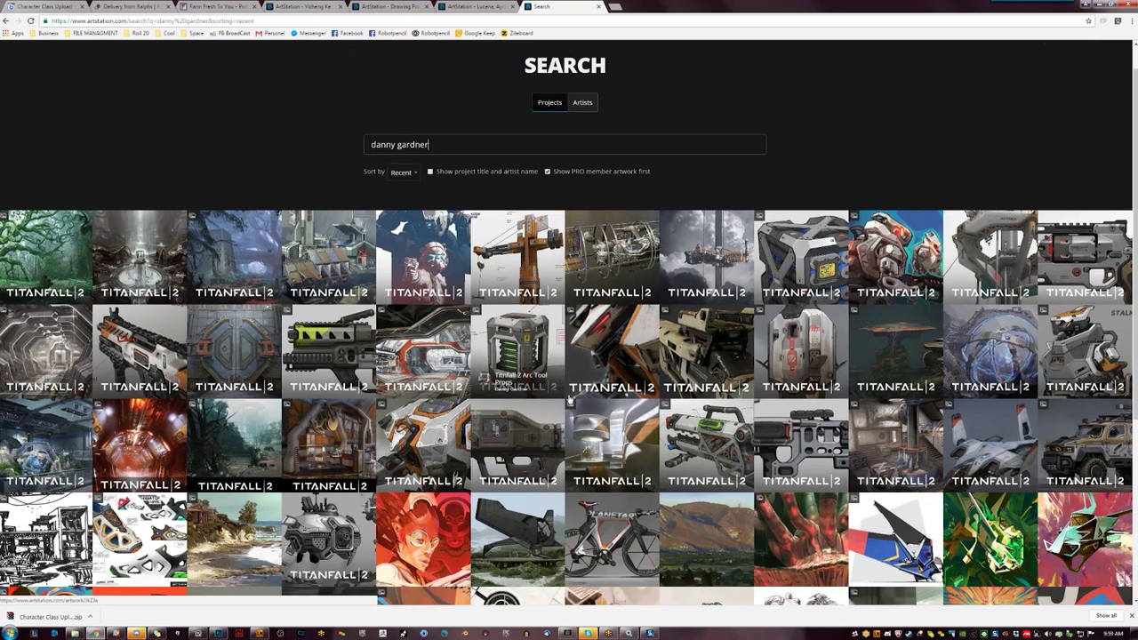
pyautogui.scroll(-5, 570, 402)
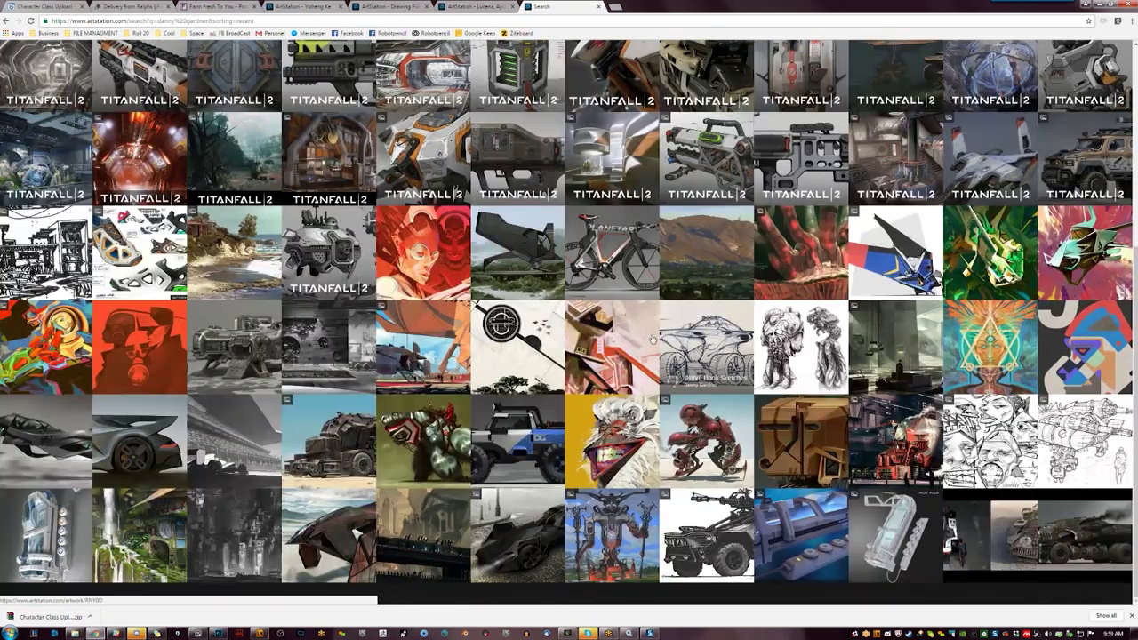
# - Open Syd Mead Contest Entry from the search results and examine its painting and vehicle sketches
pyautogui.click(460, 361)
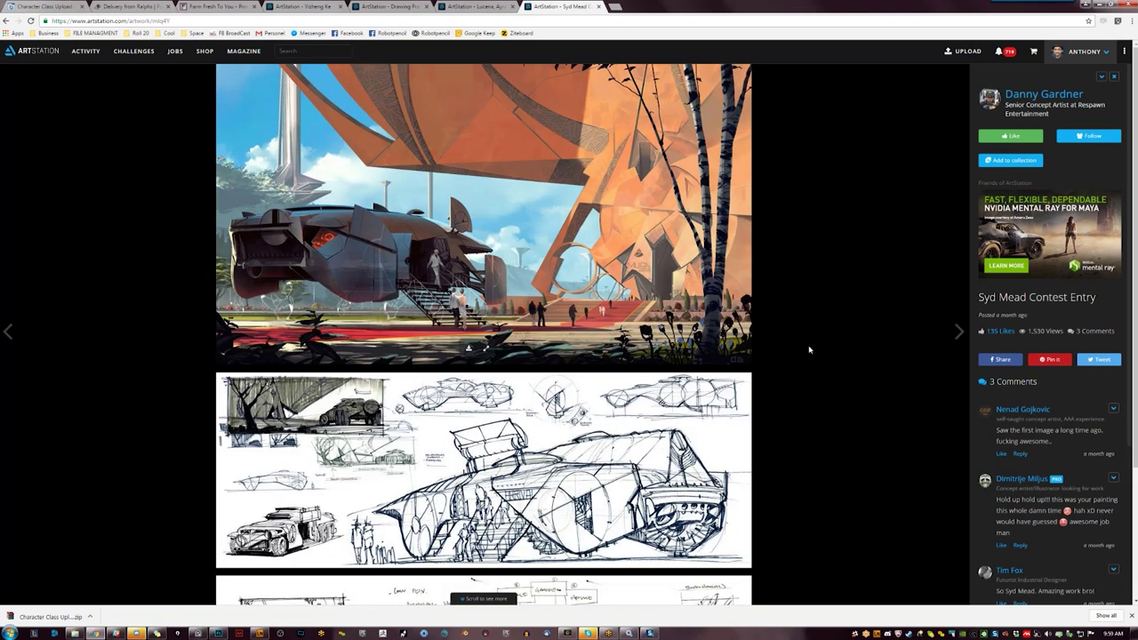
pyautogui.scroll(-1, 809, 350)
pyautogui.scroll(-1, 811, 349)
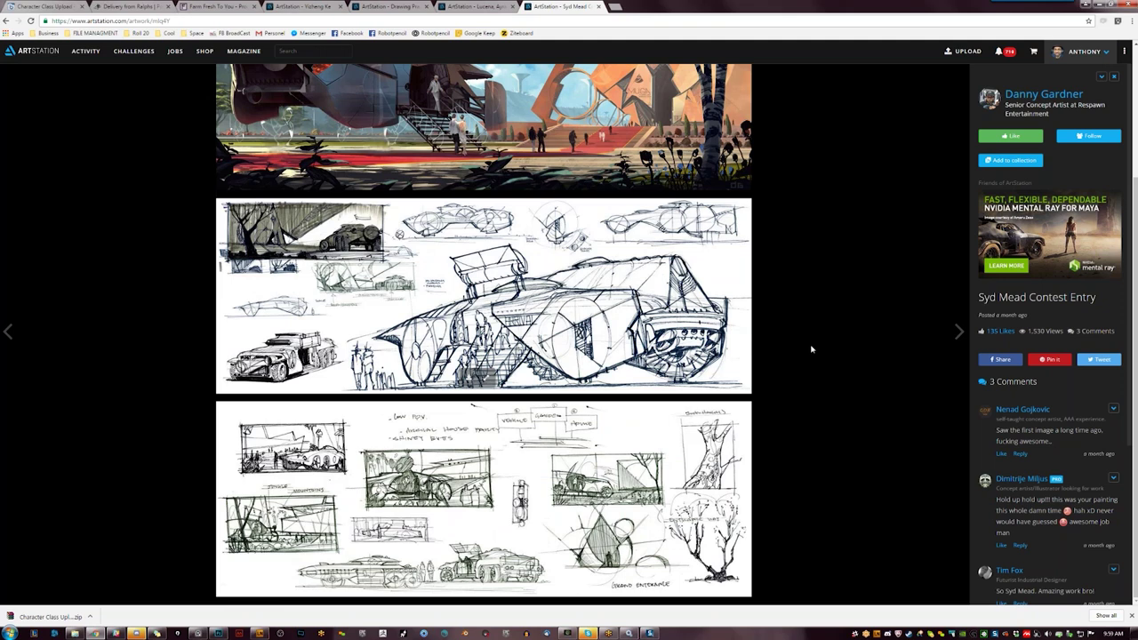
pyautogui.scroll(2, 811, 349)
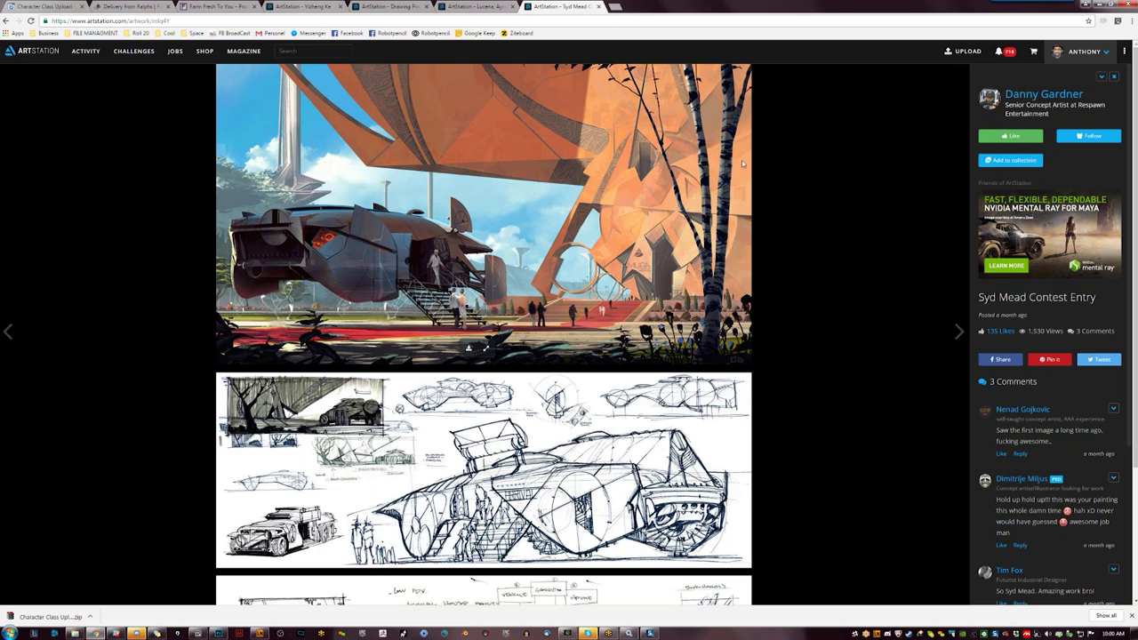
# - Return to the ArtStation home page and look through the community artwork grid
pyautogui.click(35, 52)
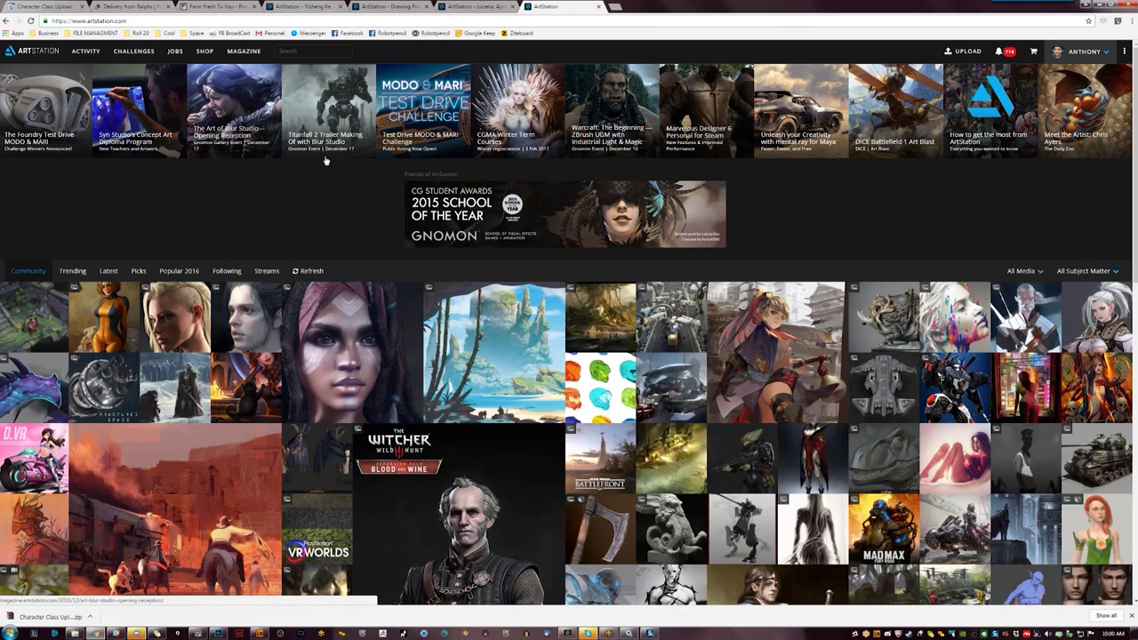
pyautogui.scroll(-1, 325, 158)
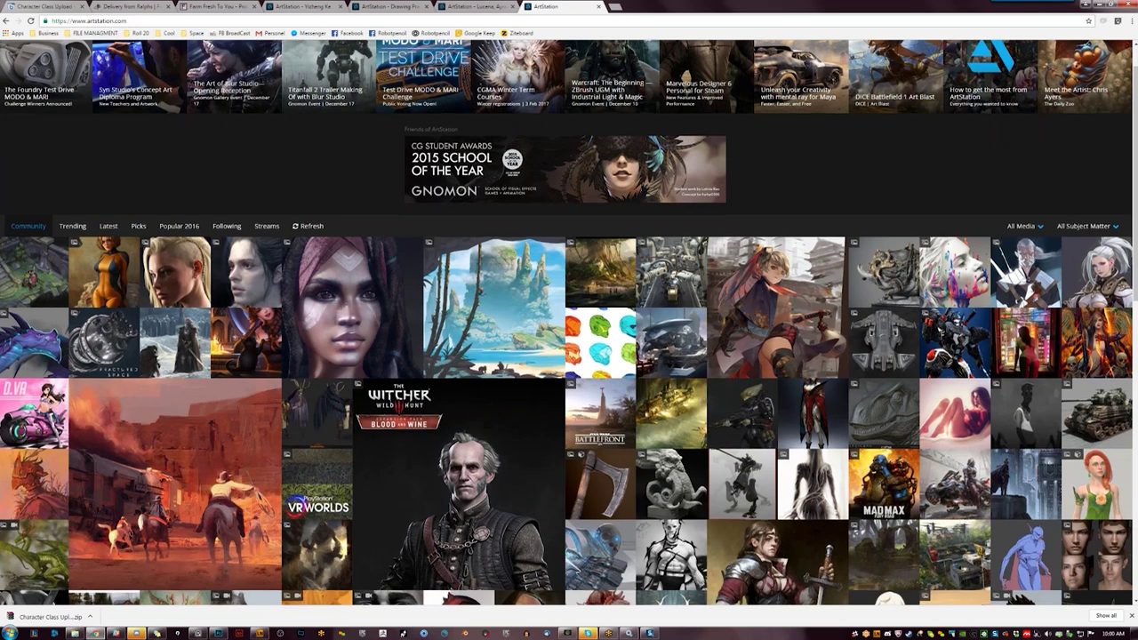
pyautogui.scroll(-2, 349, 252)
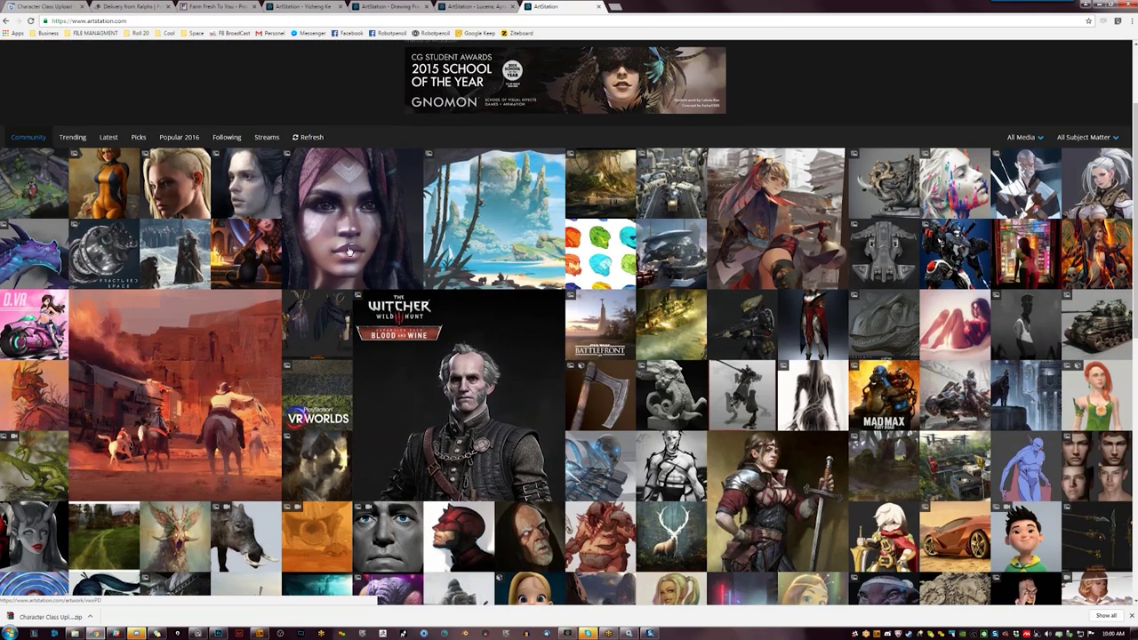
pyautogui.scroll(-1, 349, 251)
pyautogui.scroll(-1, 349, 251)
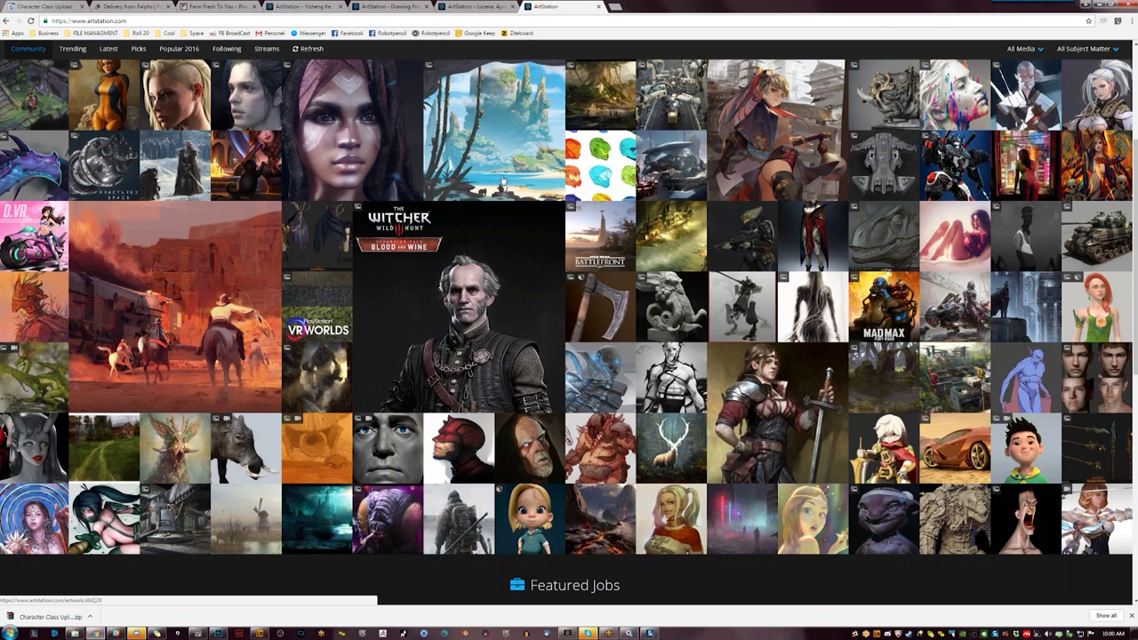
pyautogui.scroll(1, 516, 171)
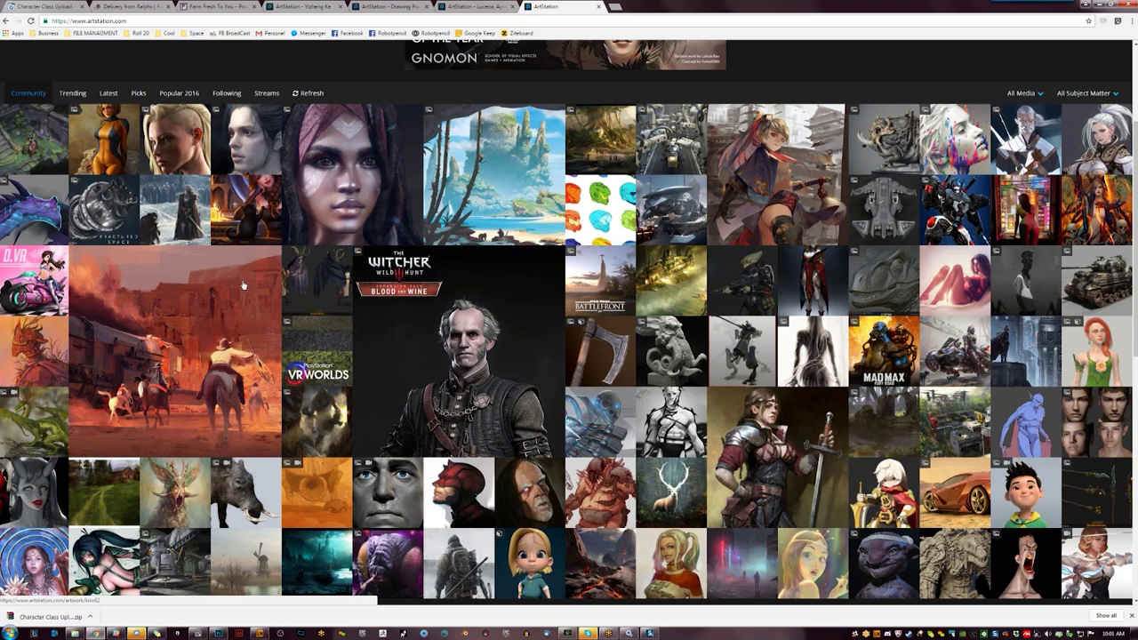
pyautogui.scroll(-1, 242, 285)
# - View Playstation VR Worlds - Assets, return to the community grid and open the western train painting Seis Cuervos
pyautogui.click(303, 300)
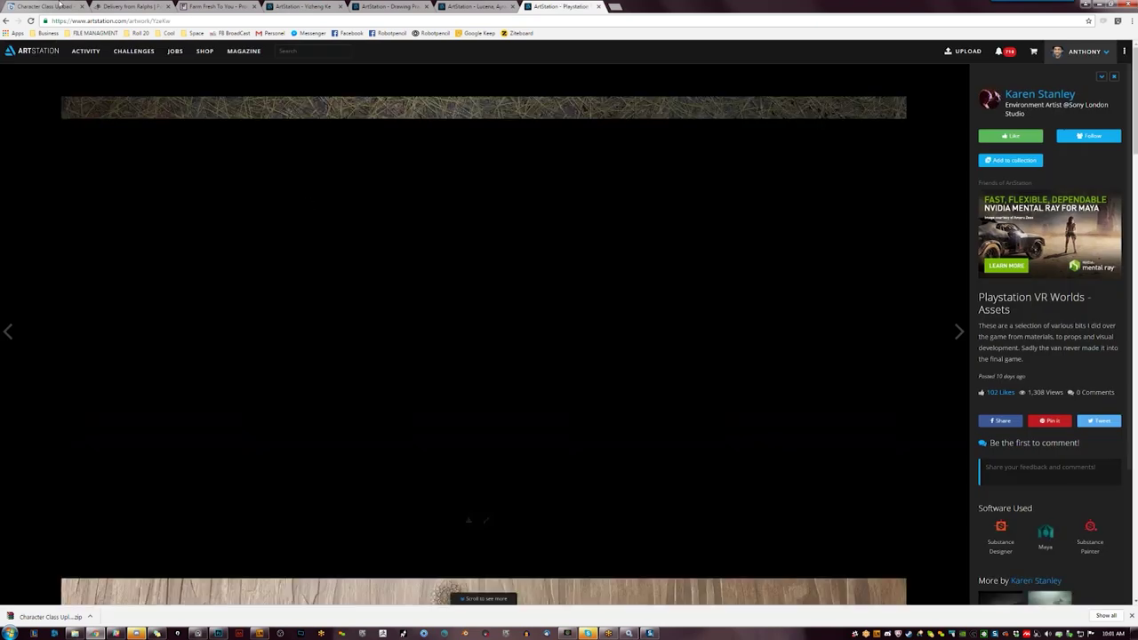
pyautogui.click(6, 20)
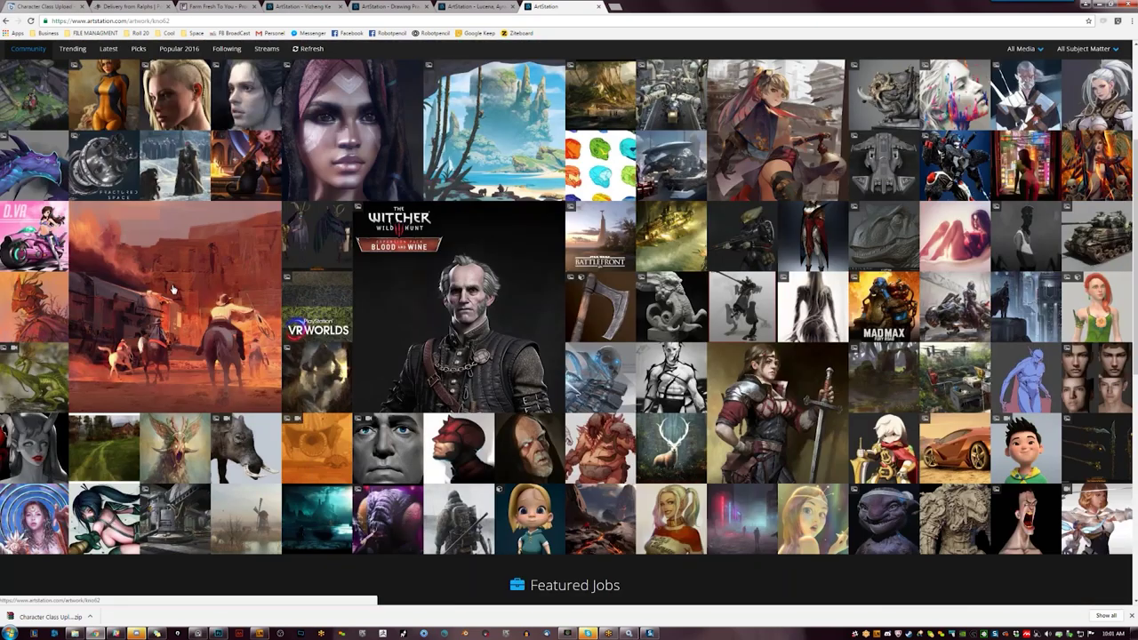
pyautogui.click(454, 359)
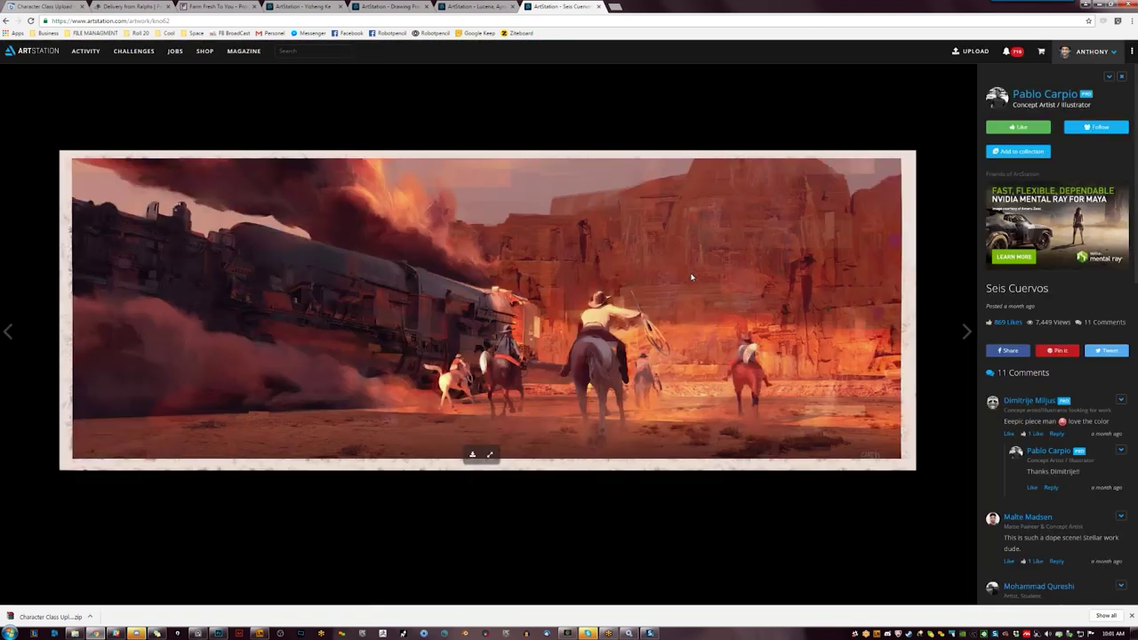
# - Open the portfolio of the Seis Cuervos artist and browse its artworks
pyautogui.click(1040, 95)
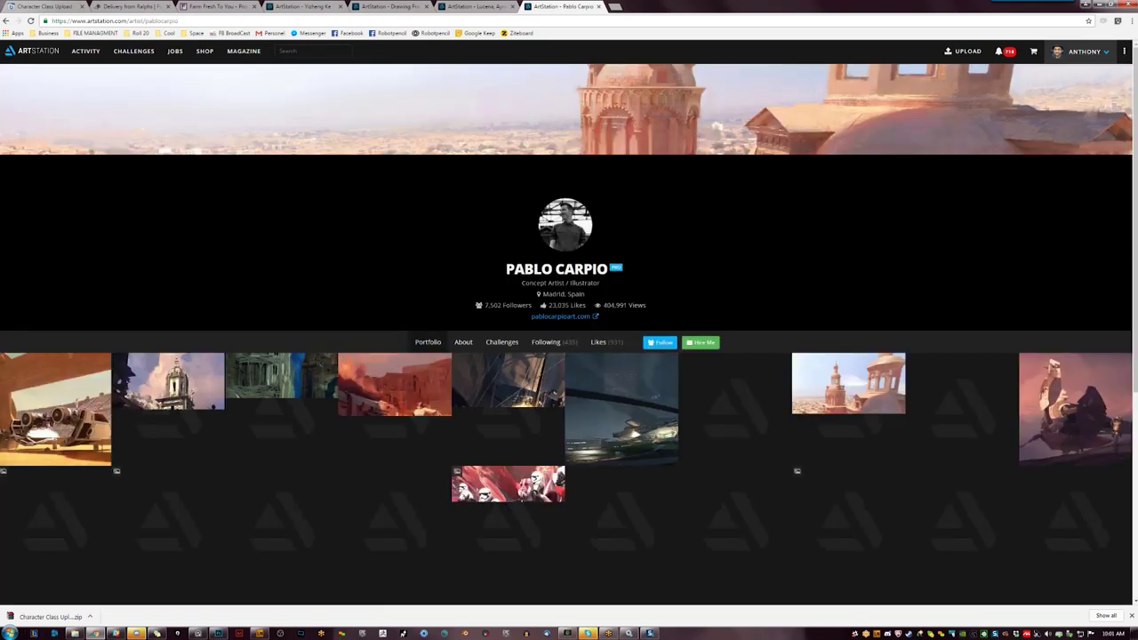
pyautogui.scroll(-2, 89, 272)
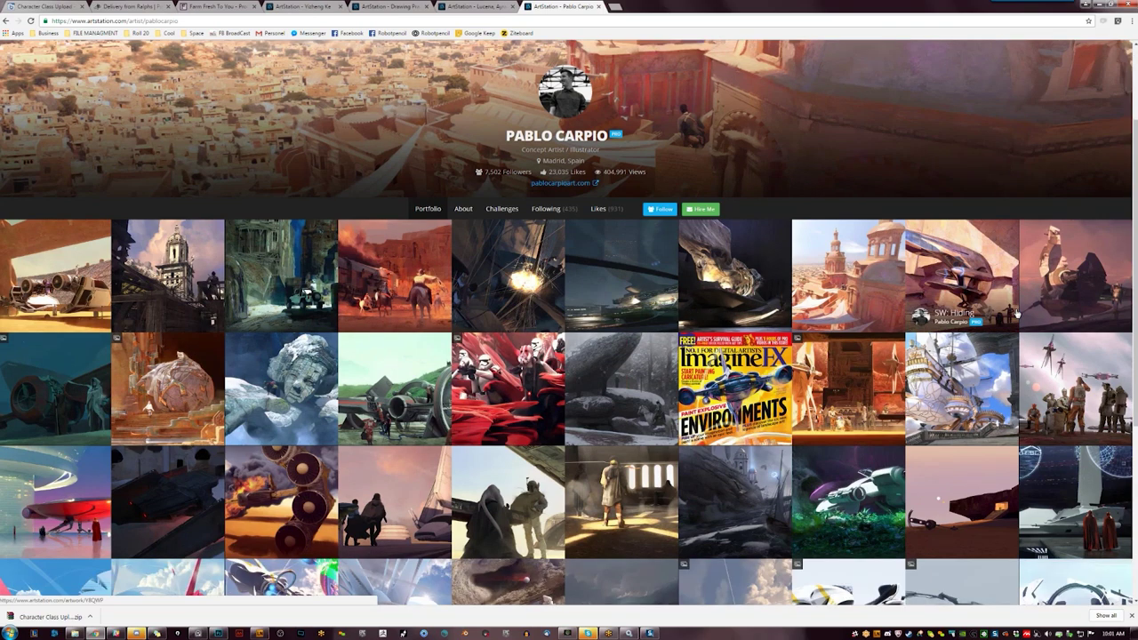
pyautogui.scroll(-2, 1005, 342)
pyautogui.scroll(-3, 1004, 341)
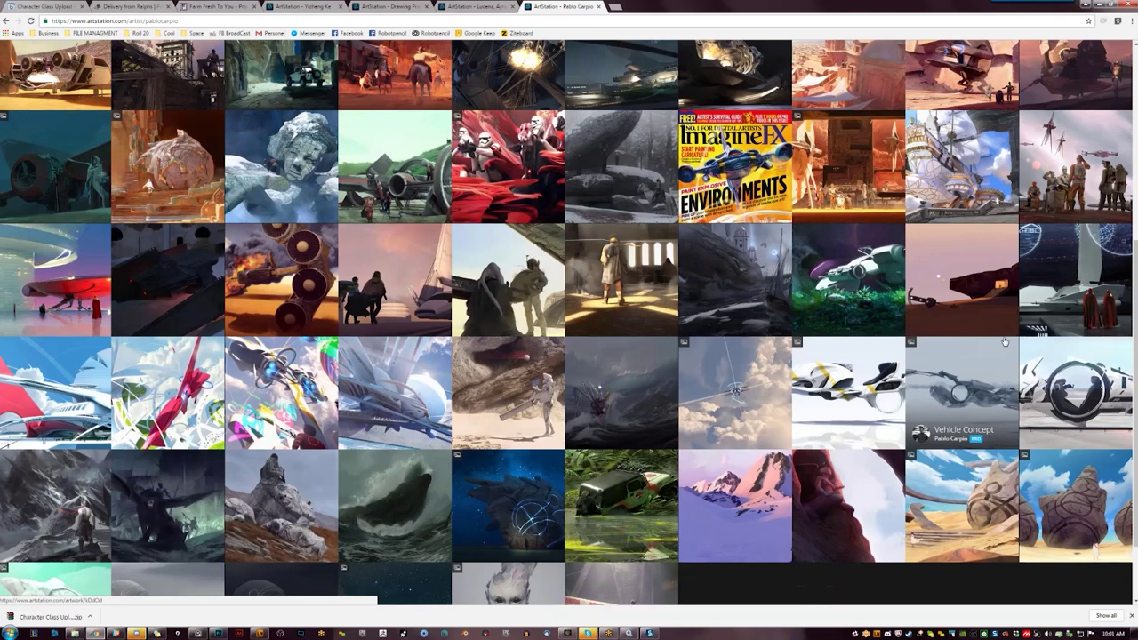
pyautogui.scroll(4, 1005, 342)
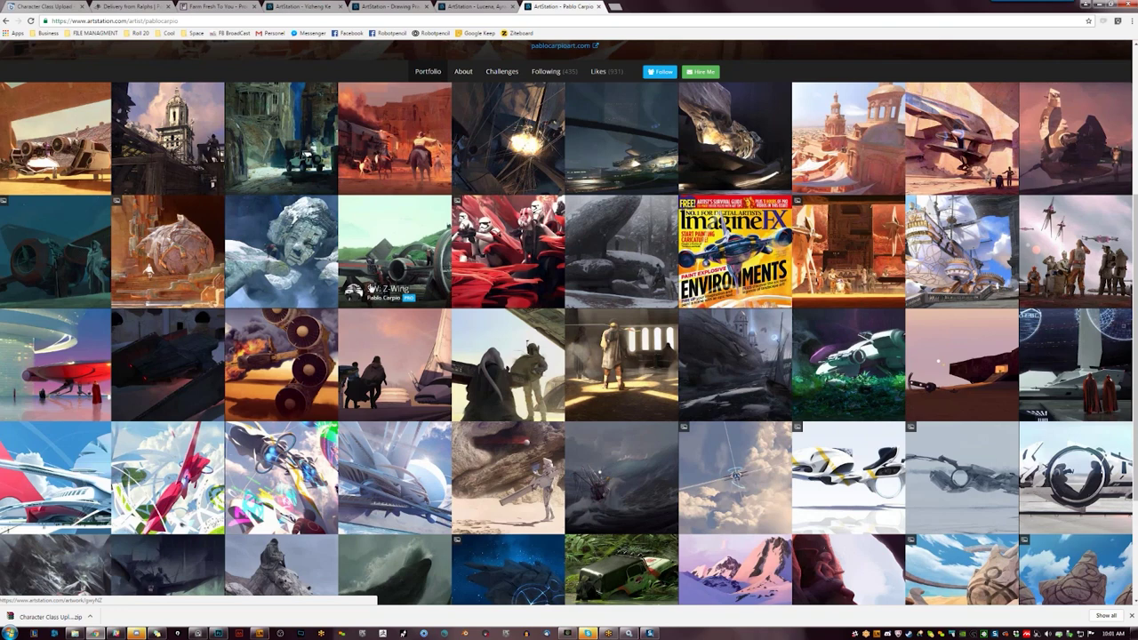
pyautogui.scroll(1, 377, 285)
pyautogui.scroll(1, 377, 285)
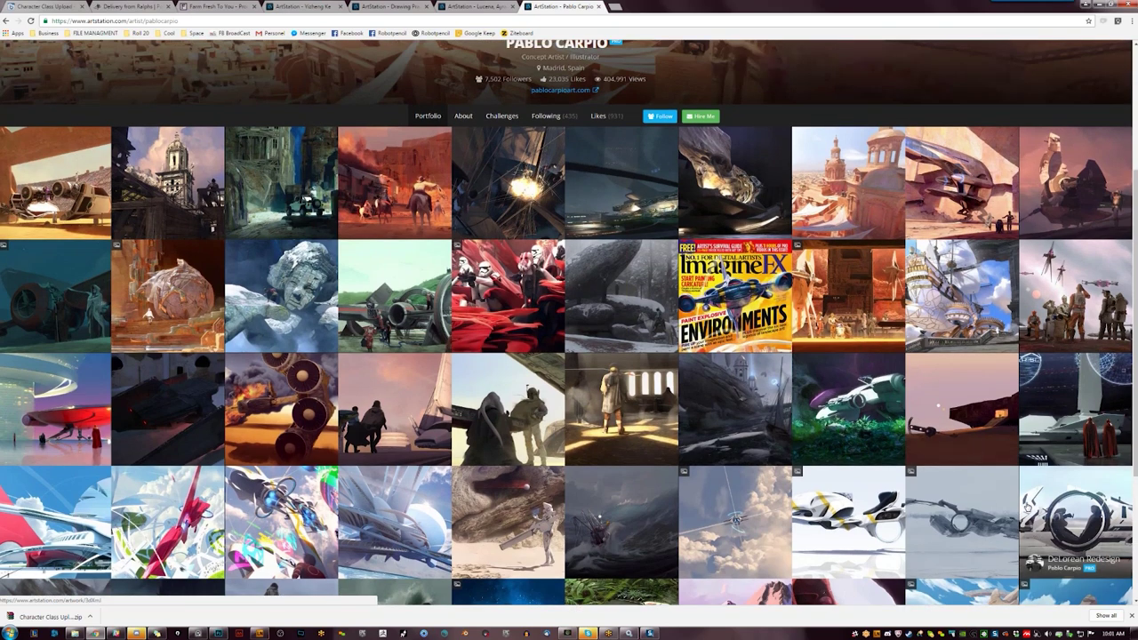
pyautogui.scroll(3, 978, 524)
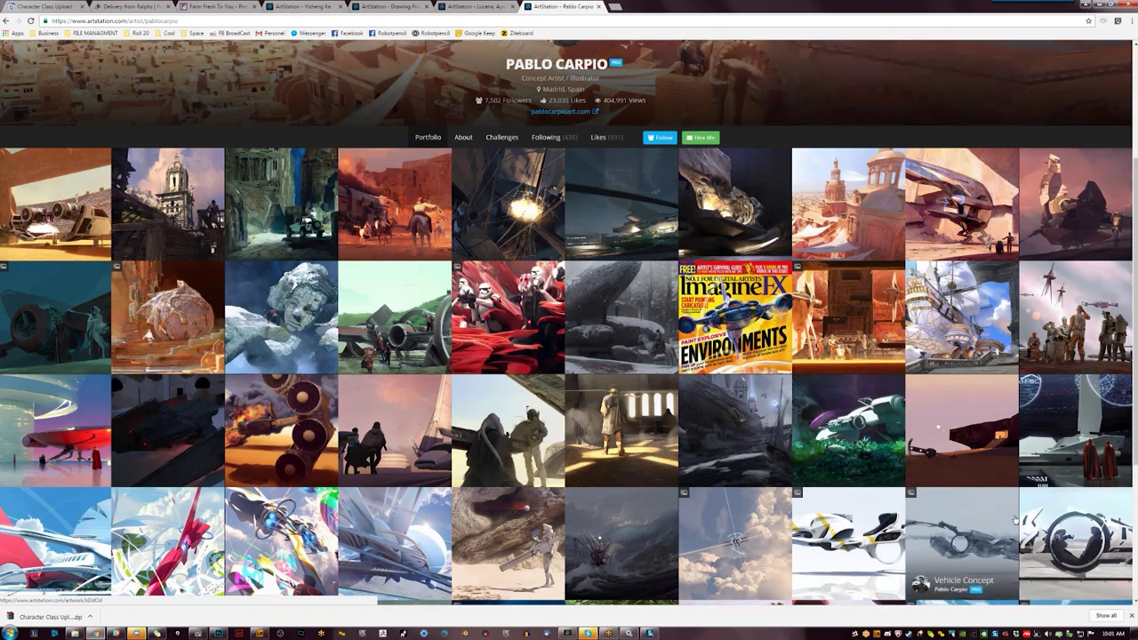
# - Return to the ArtStation home page and search the projects for "western"
pyautogui.click(33, 53)
pyautogui.scroll(3, 450, 168)
pyautogui.scroll(2, 451, 168)
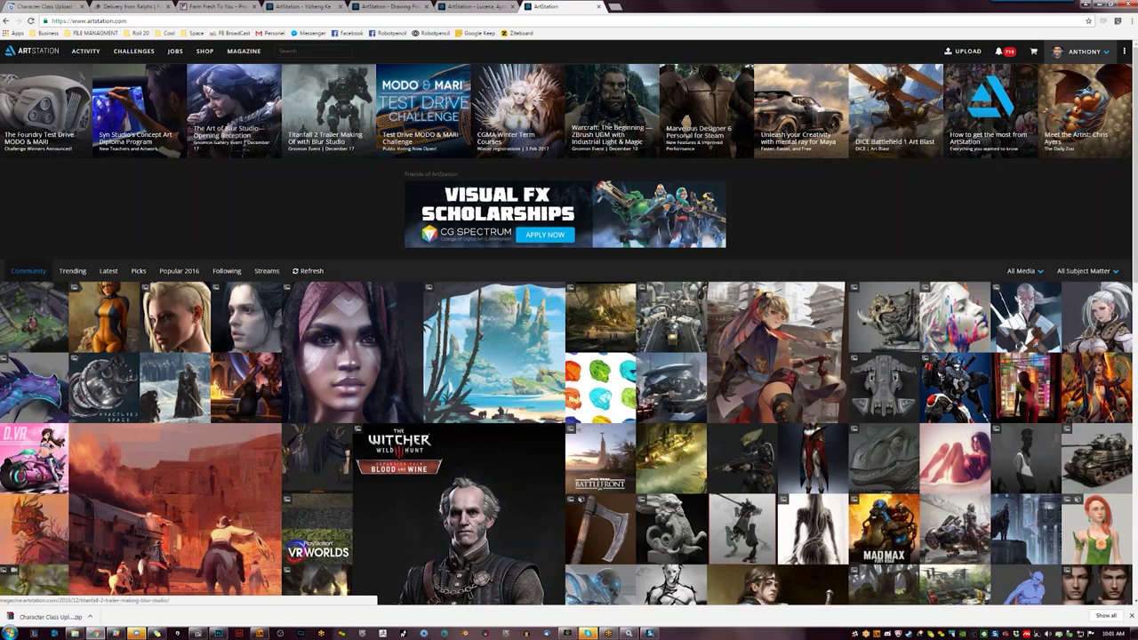
pyautogui.click(290, 51)
pyautogui.write('western')
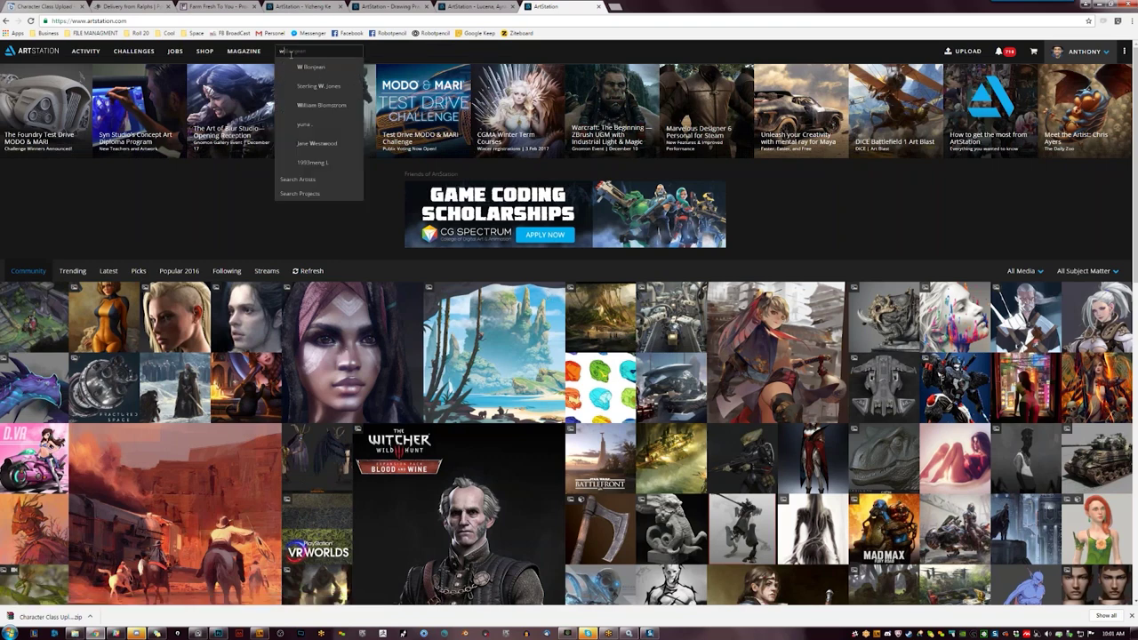
pyautogui.press('Return')
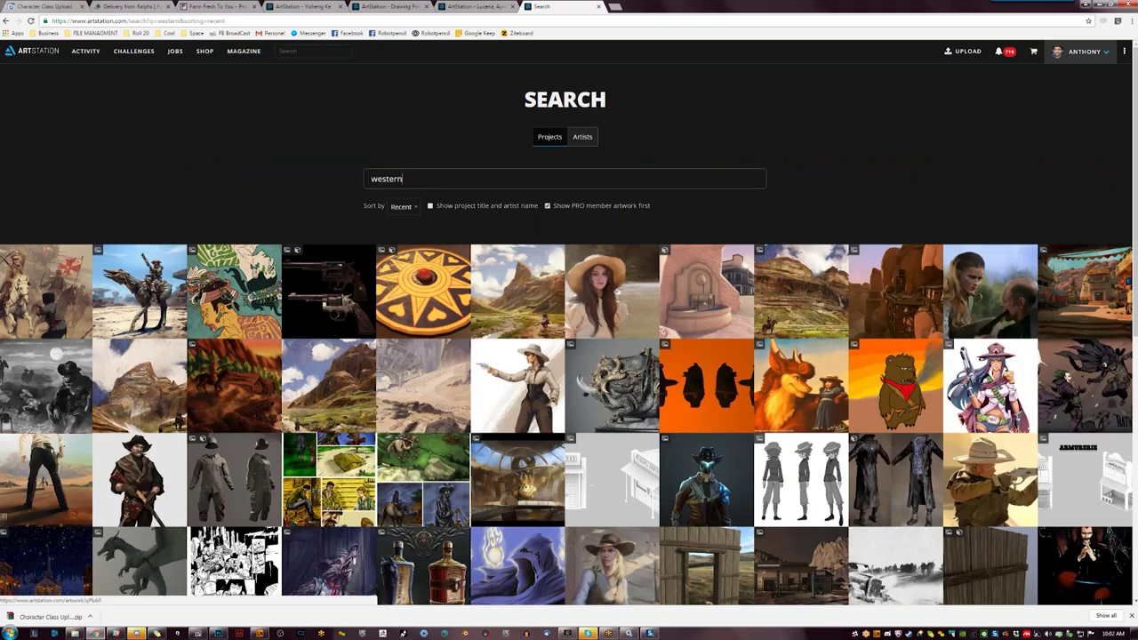
# - Examine the western search results for interesting character and environment artworks
pyautogui.scroll(-1, 576, 258)
pyautogui.scroll(-2, 576, 258)
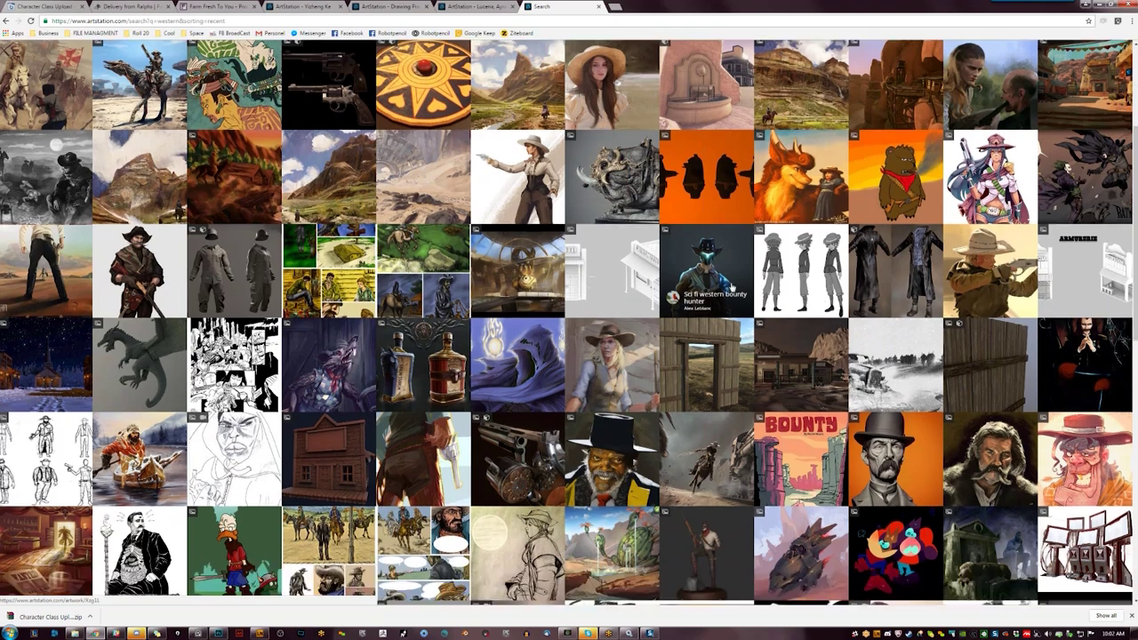
pyautogui.scroll(-3, 731, 288)
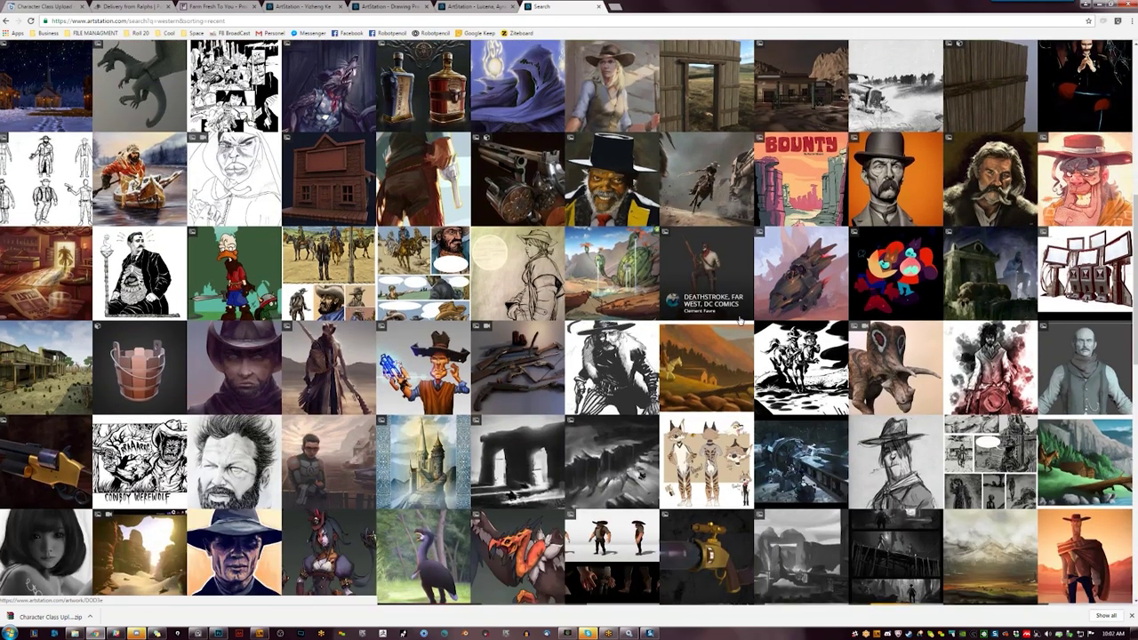
pyautogui.scroll(-1, 740, 322)
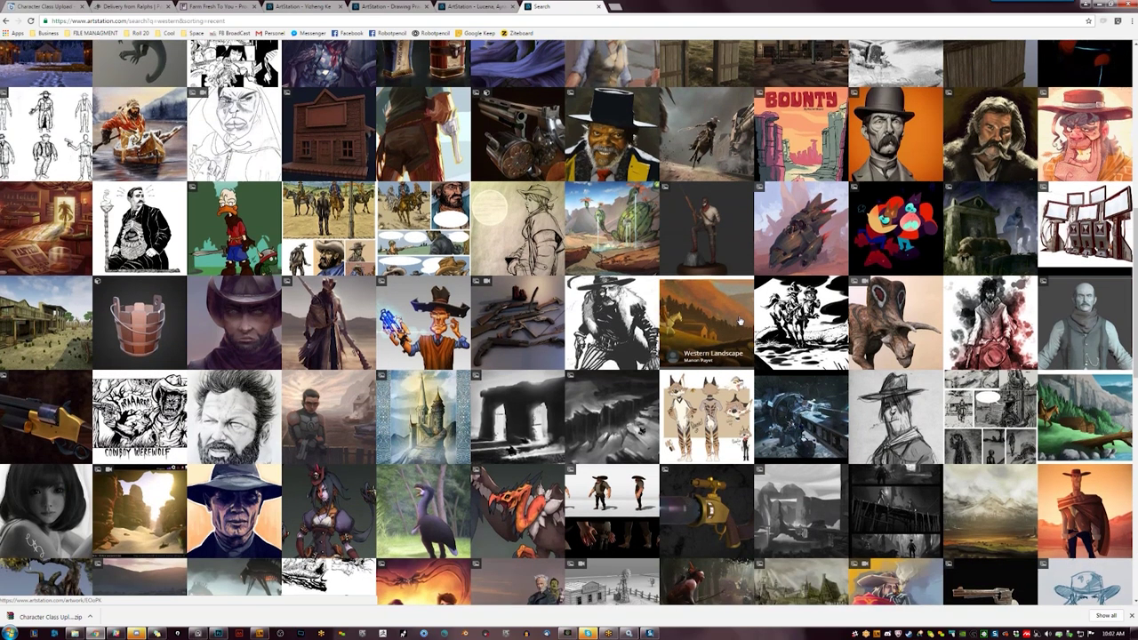
pyautogui.scroll(-1, 740, 322)
pyautogui.scroll(-1, 740, 321)
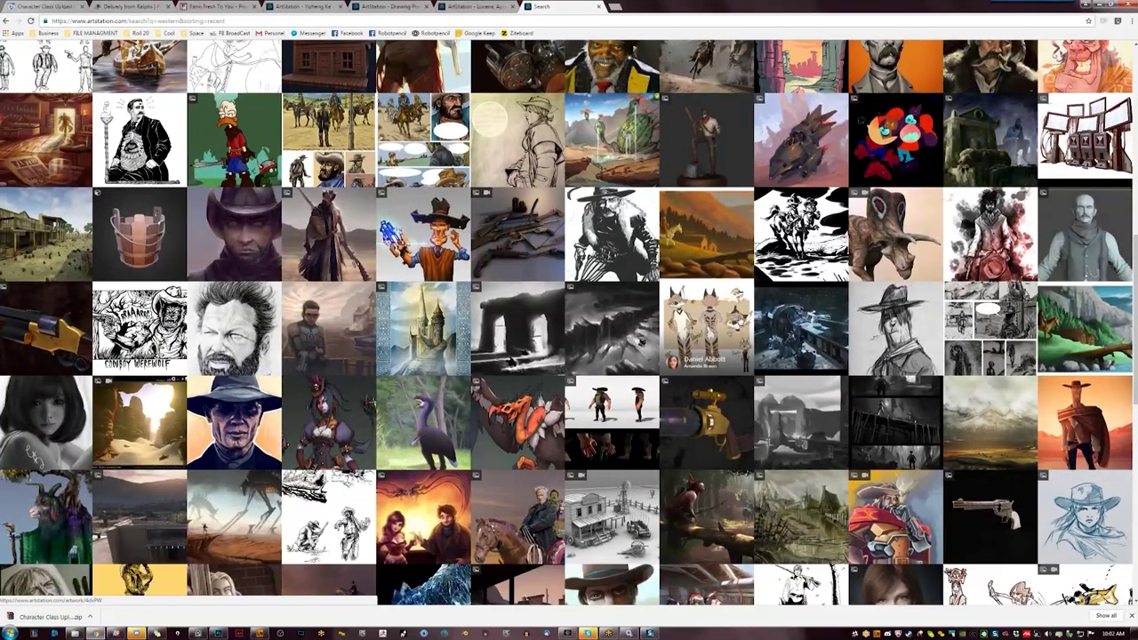
pyautogui.scroll(-1, 740, 322)
pyautogui.scroll(-2, 740, 322)
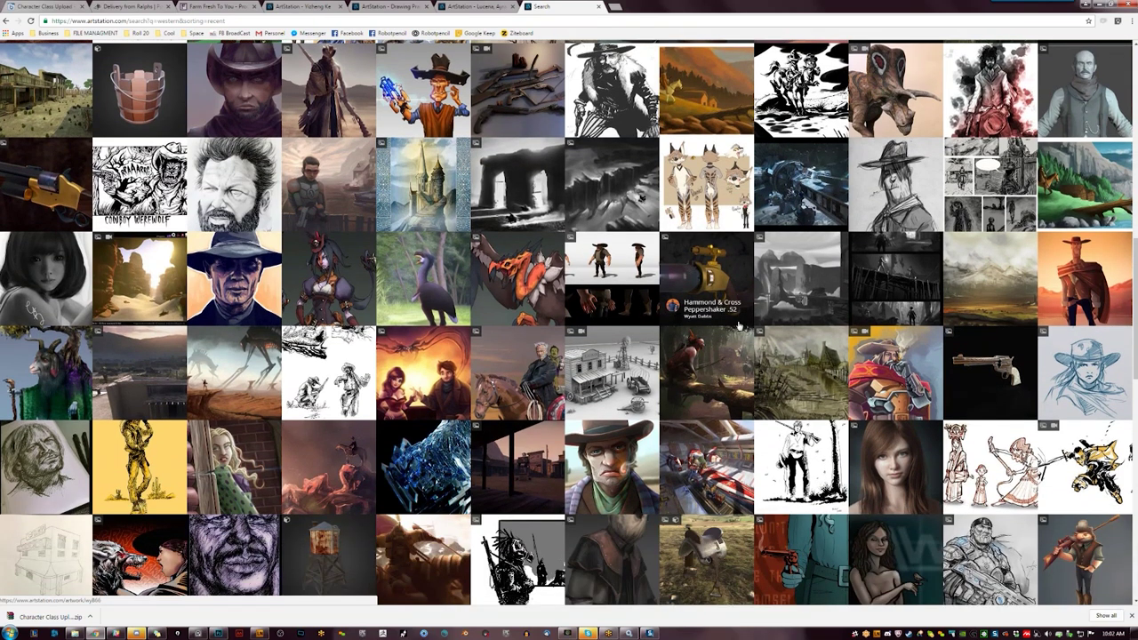
pyautogui.scroll(-2, 738, 328)
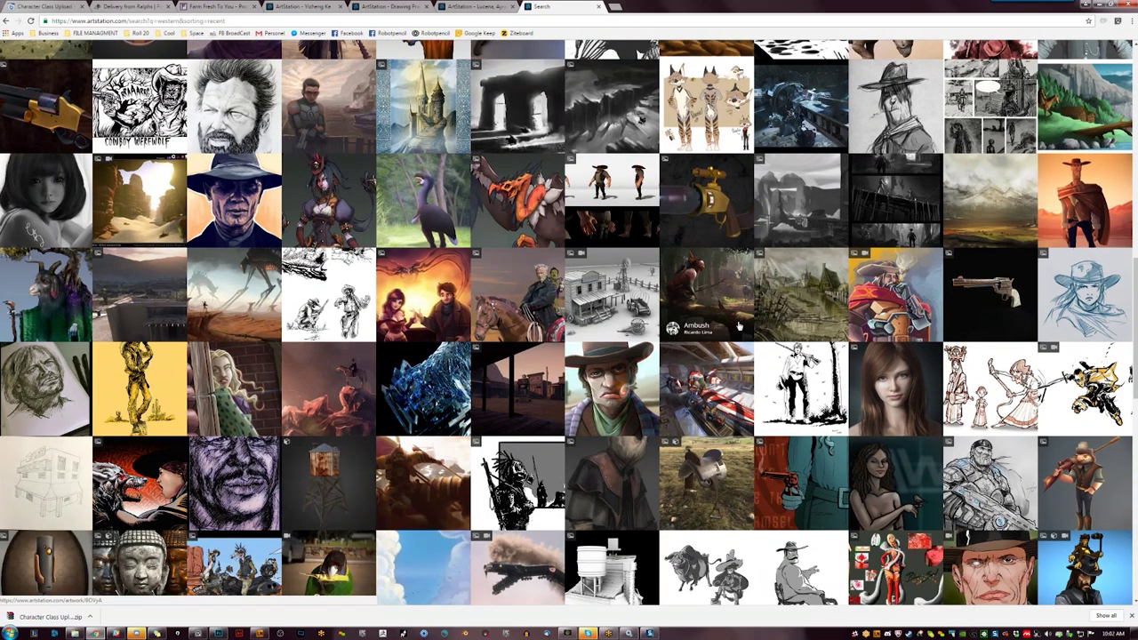
pyautogui.scroll(12, 738, 327)
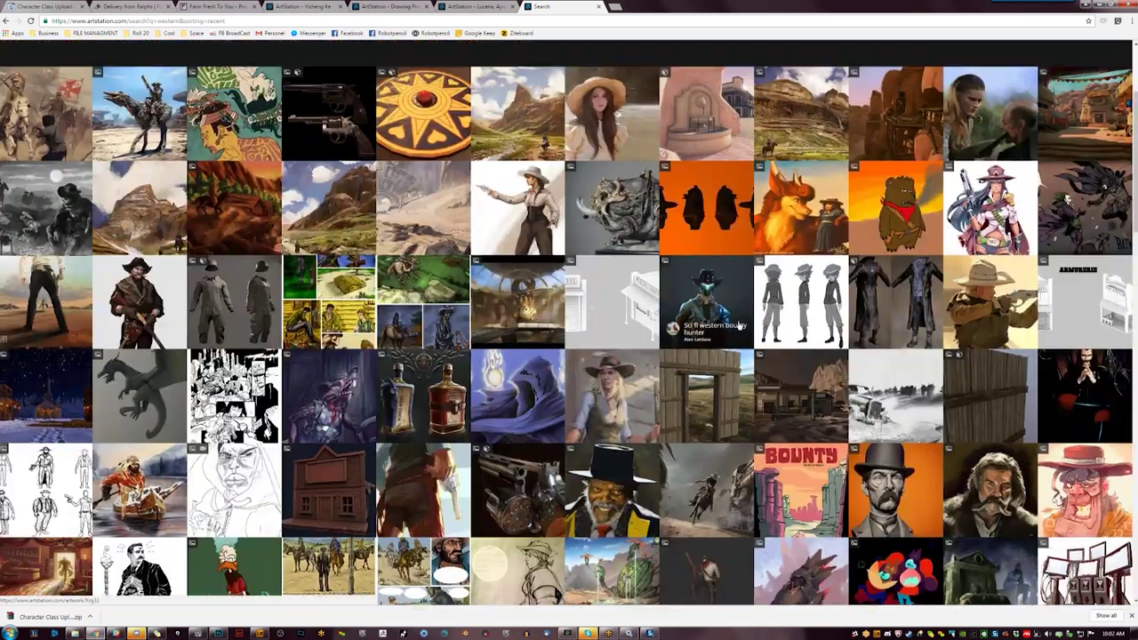
# - View Saloon Bartender and 1920 - final charge from the western results, and open the latter artist's portfolio
pyautogui.click(168, 297)
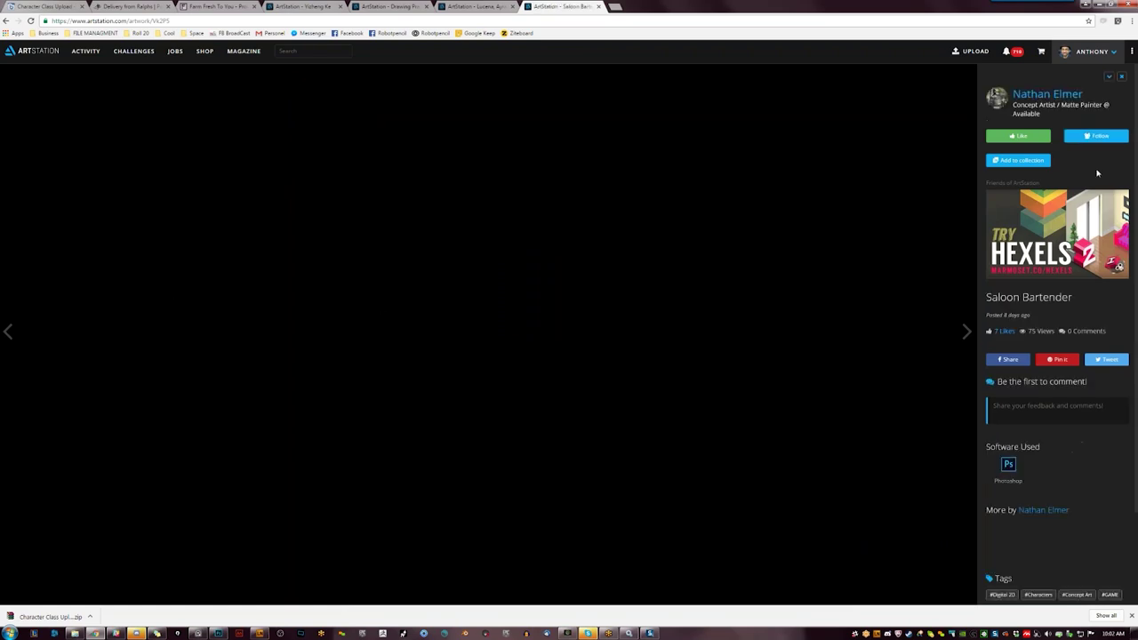
pyautogui.click(5, 20)
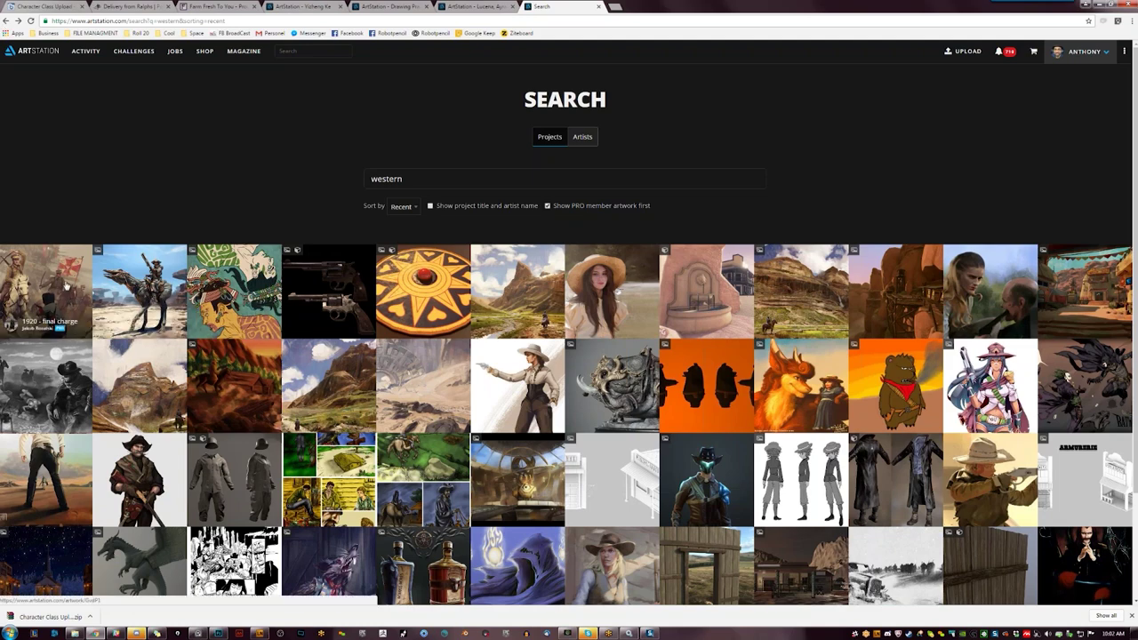
pyautogui.click(66, 286)
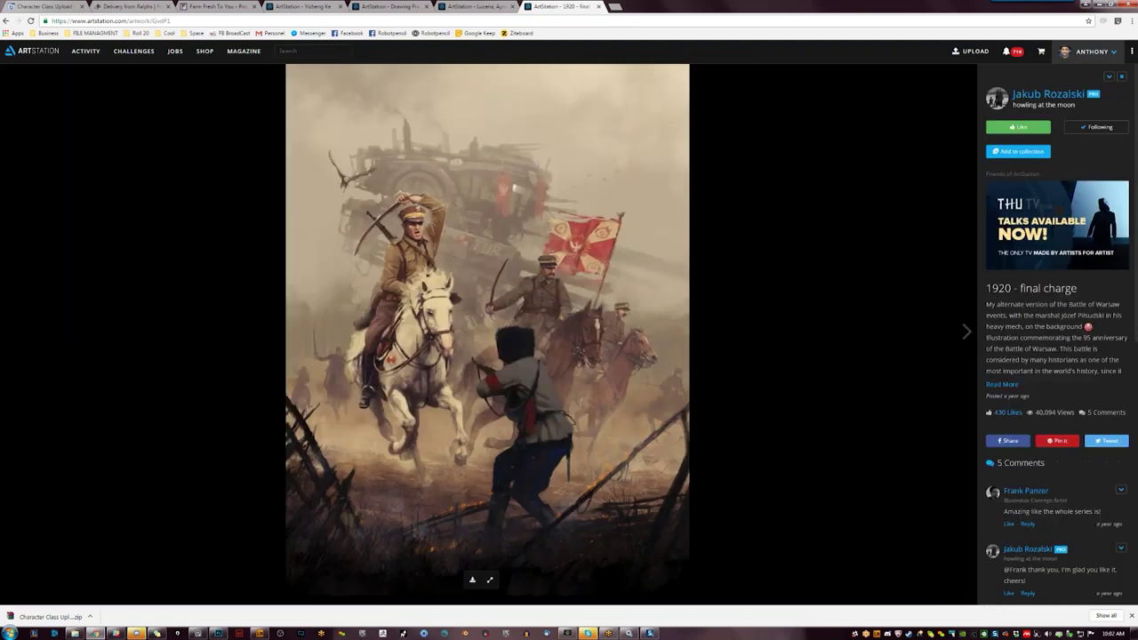
pyautogui.click(1065, 96)
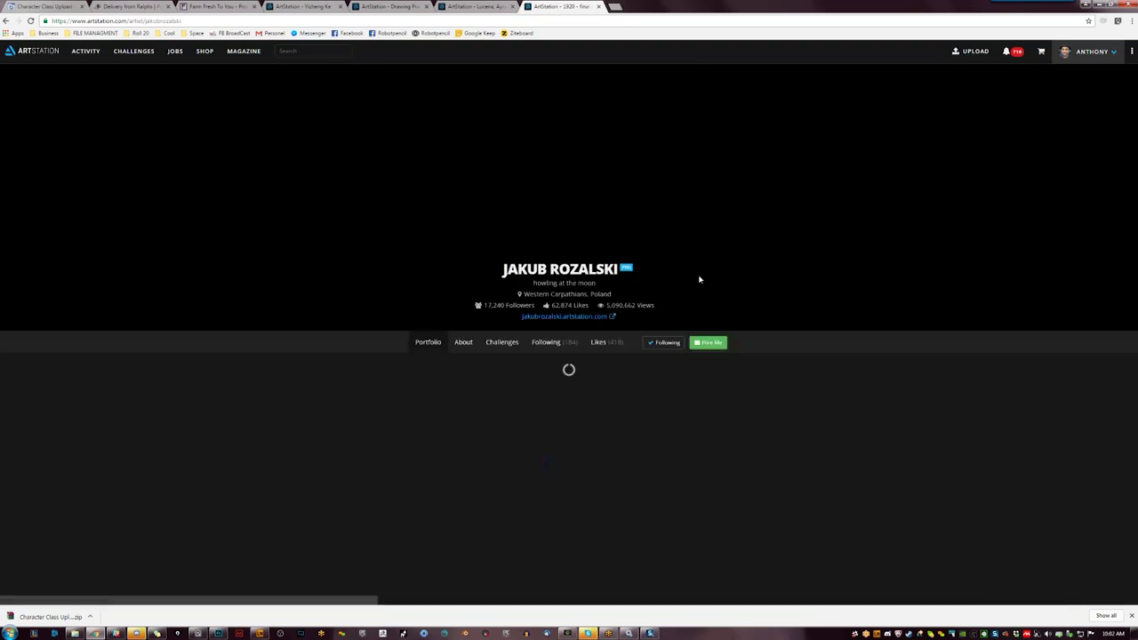
# - Browse the portfolio of the 1920 - final charge artist and return to look through the western search results
pyautogui.scroll(-2, 687, 280)
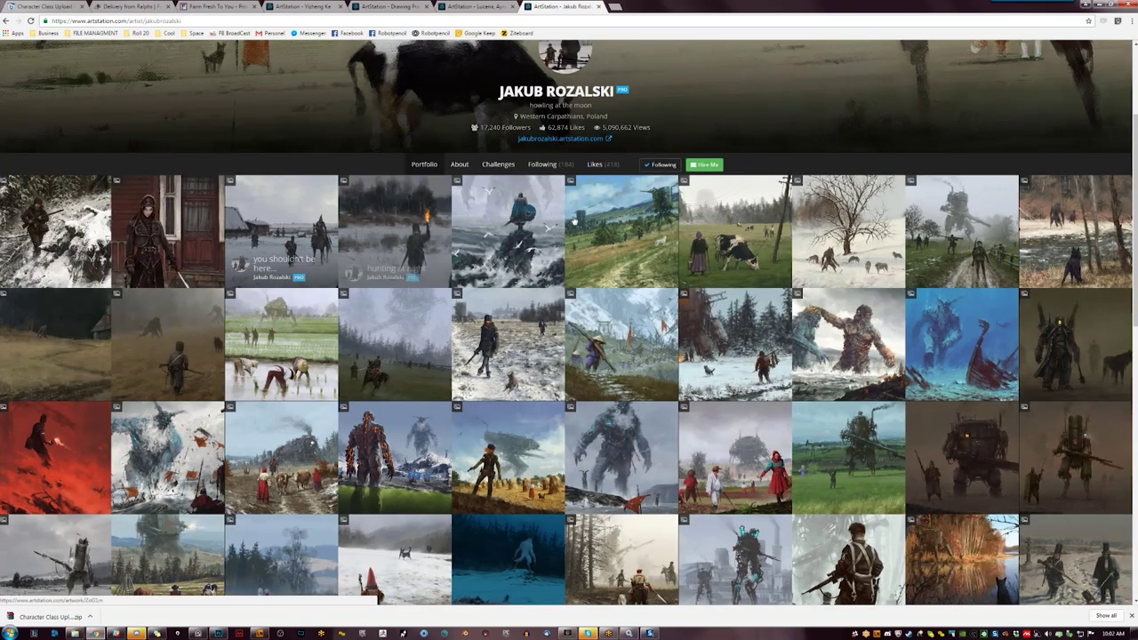
pyautogui.click(6, 21)
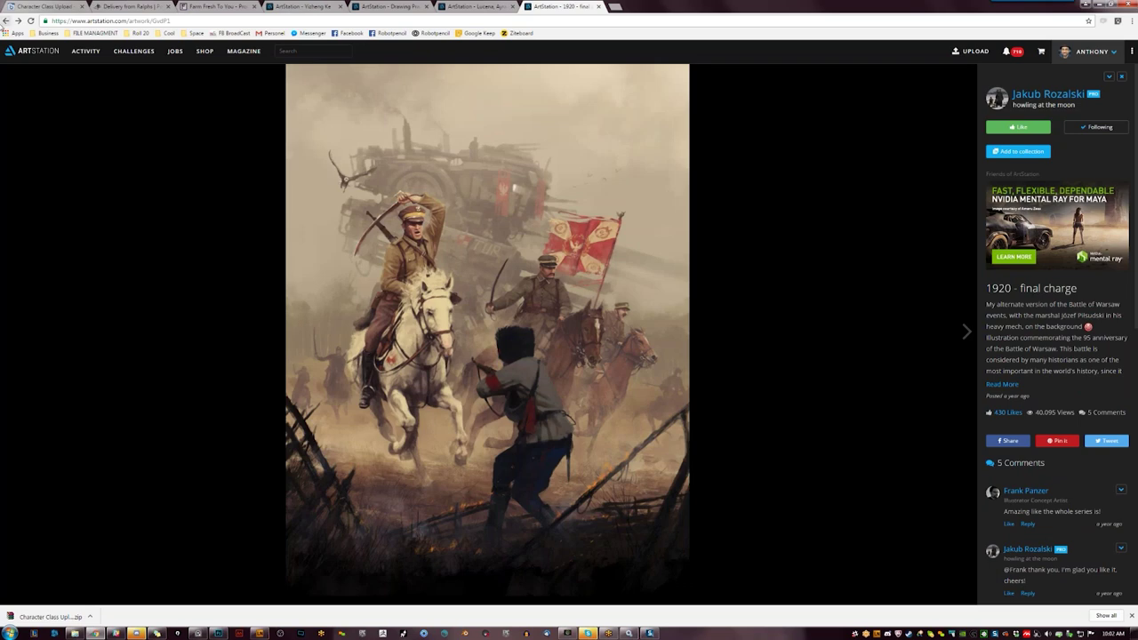
pyautogui.click(6, 21)
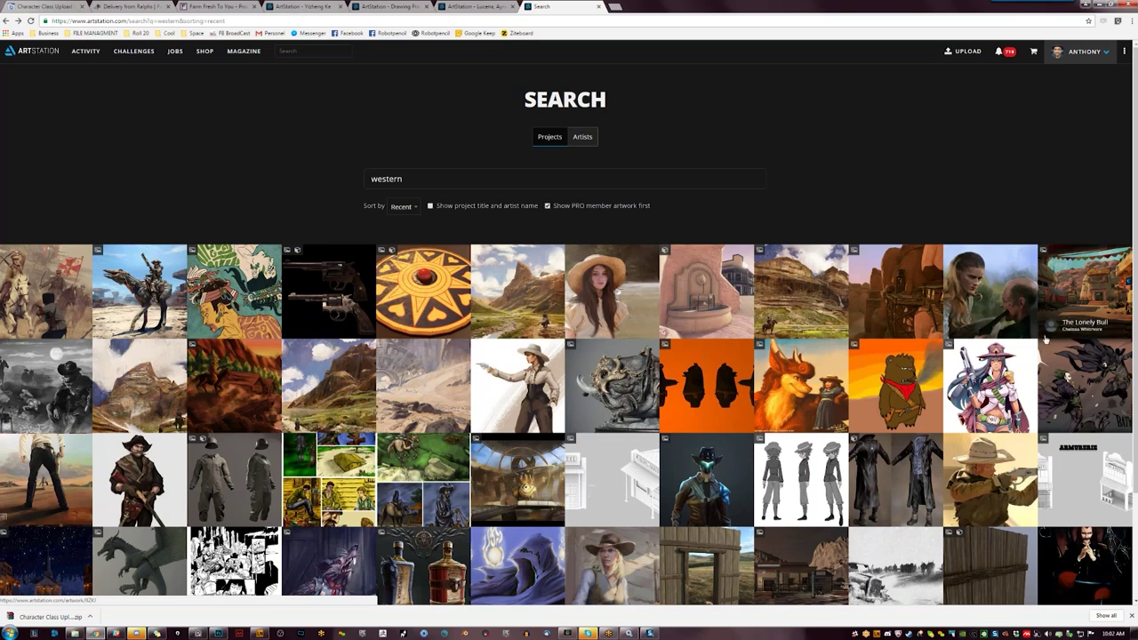
pyautogui.scroll(-2, 1046, 339)
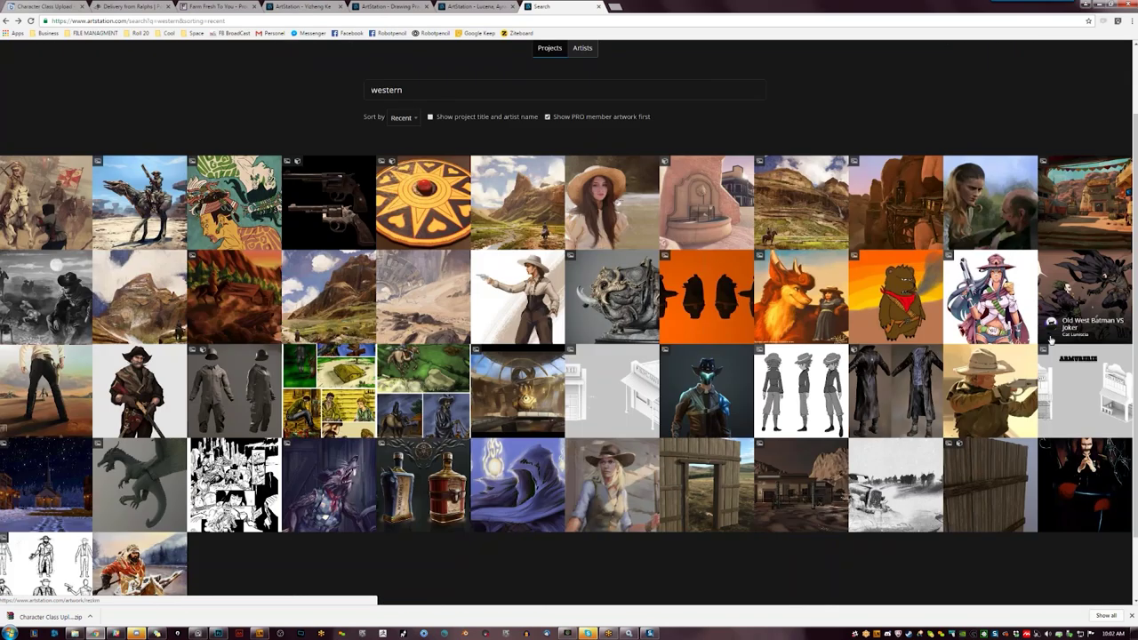
pyautogui.scroll(-1, 1052, 348)
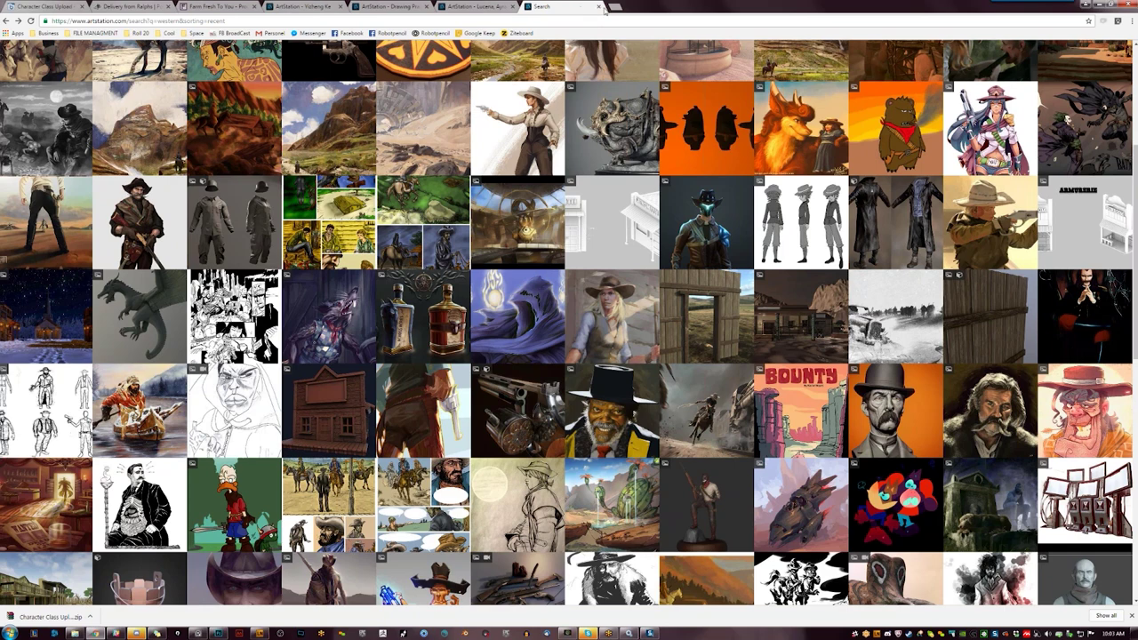
# - Close the western search page, view the portfolio of the Drawing Practice Series artist, and return to the Photoshop sketch
pyautogui.click(599, 7)
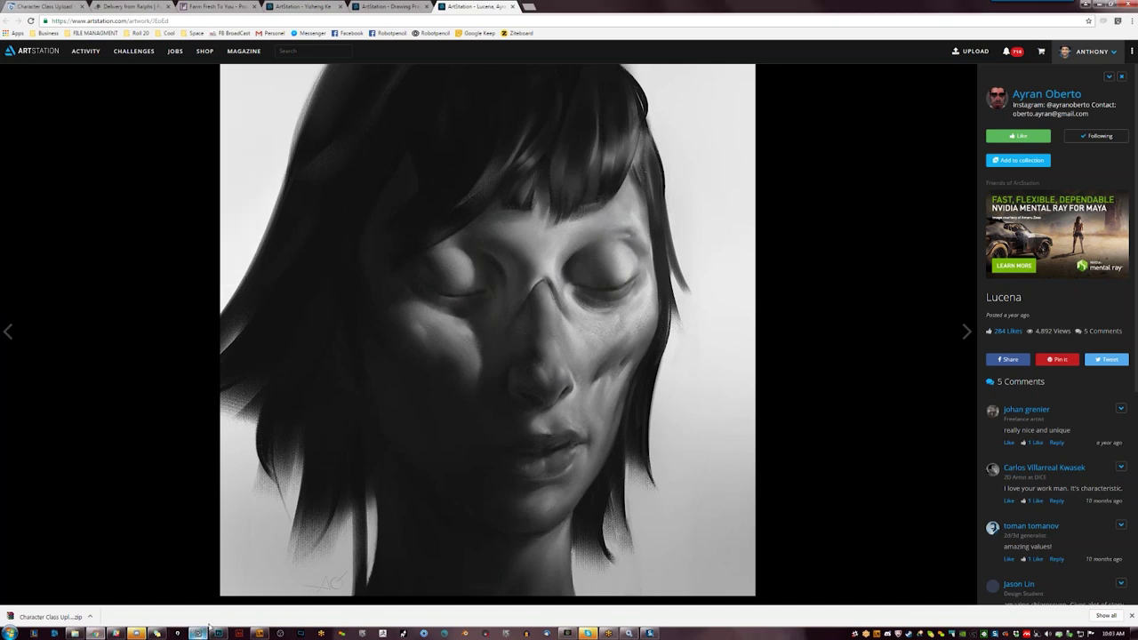
pyautogui.click(389, 6)
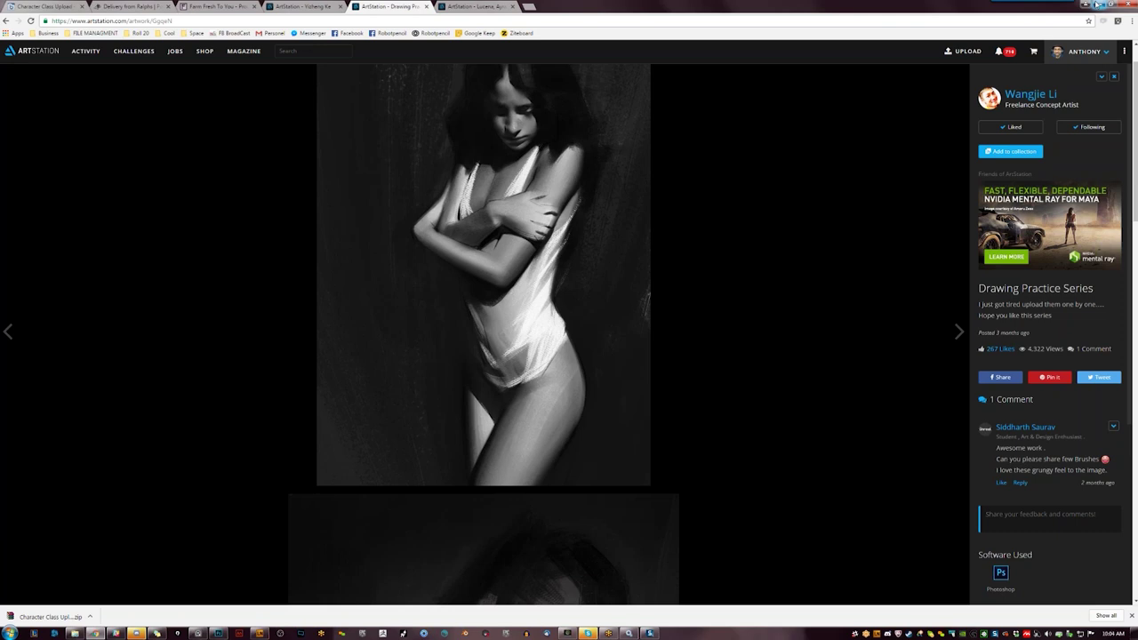
pyautogui.click(1031, 94)
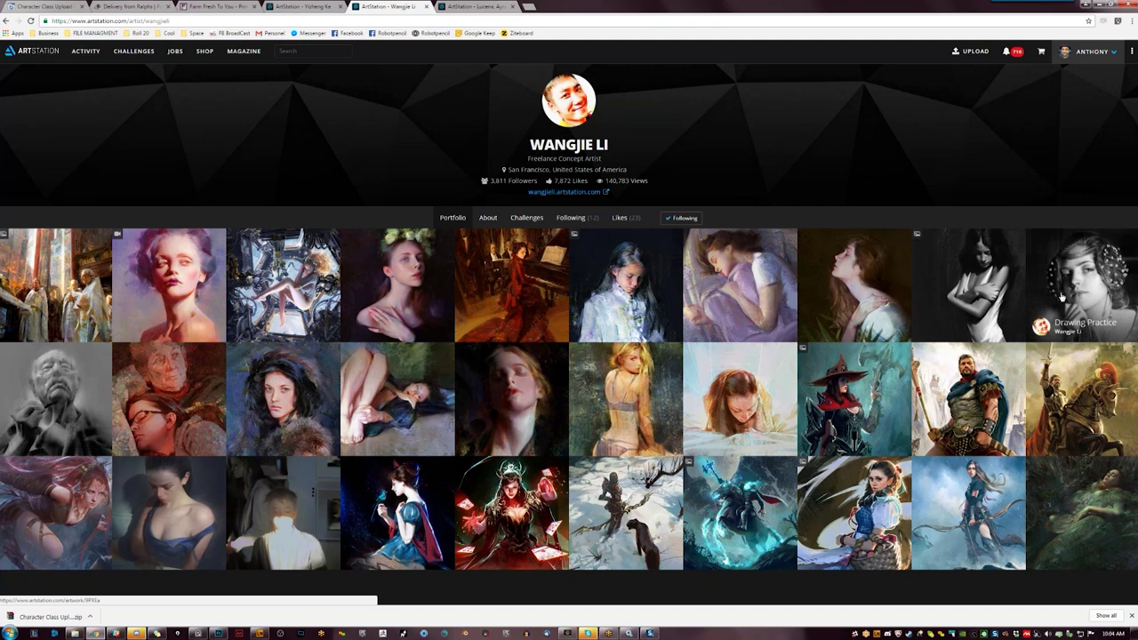
pyautogui.click(1098, 5)
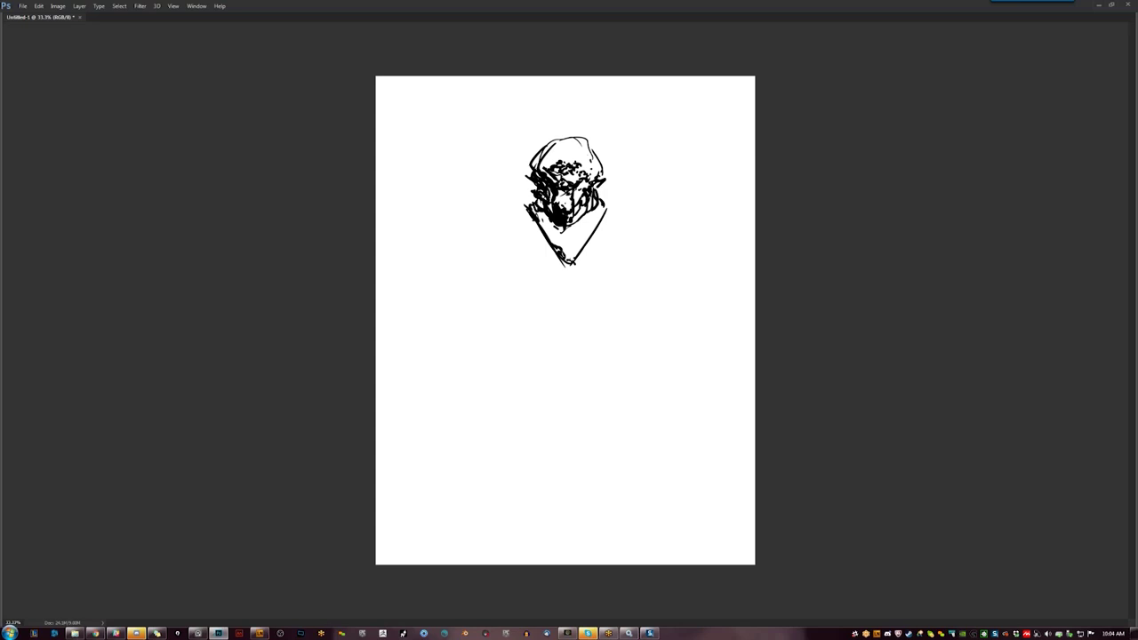
# - Bring up the floating reference images and place the closed-eyes portrait and enlarged crossed-arms figure left of the canvas, the seated figure right
pyautogui.click(198, 633)
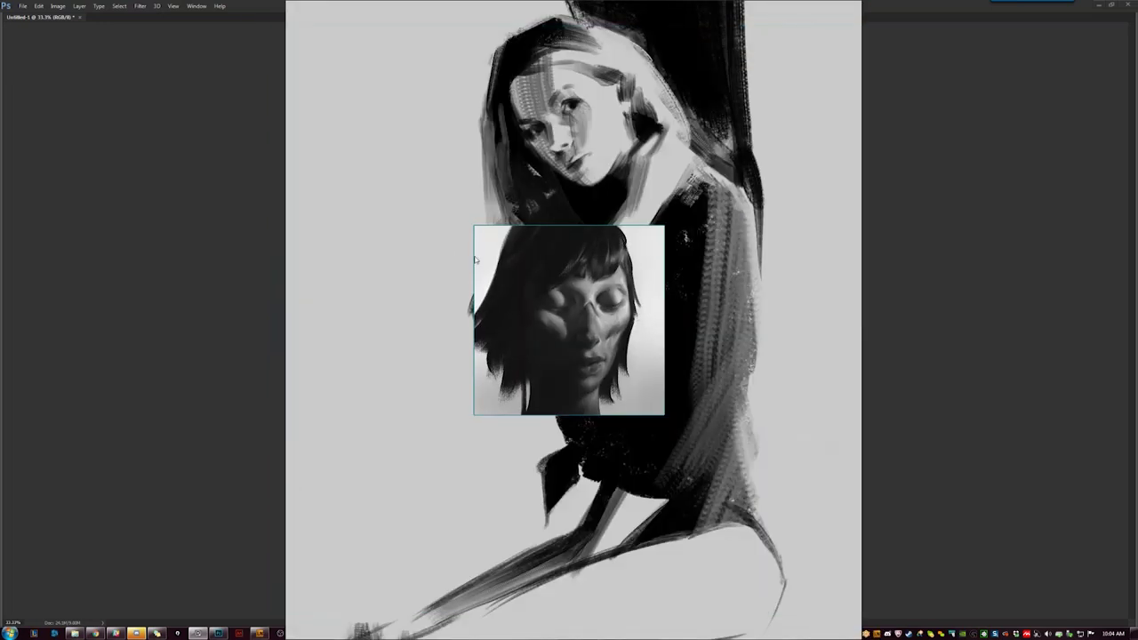
pyautogui.moveTo(520, 269)
pyautogui.mouseDown()
pyautogui.moveTo(465, 265)
pyautogui.moveTo(119, 88)
pyautogui.mouseUp()
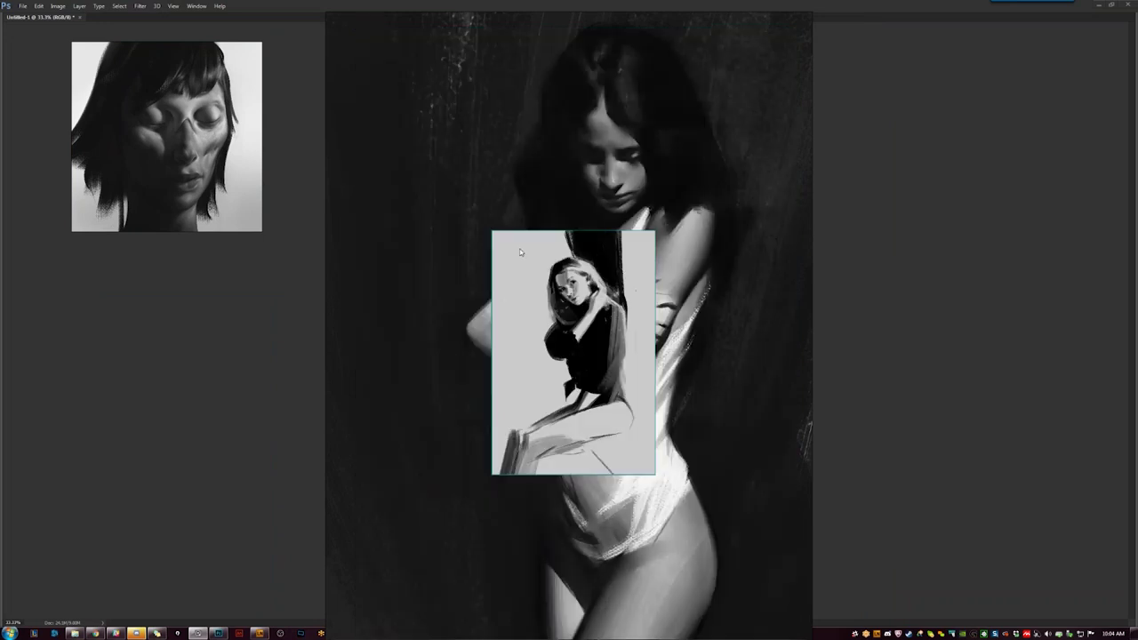
pyautogui.moveTo(573, 316); pyautogui.dragTo(1040, 112)
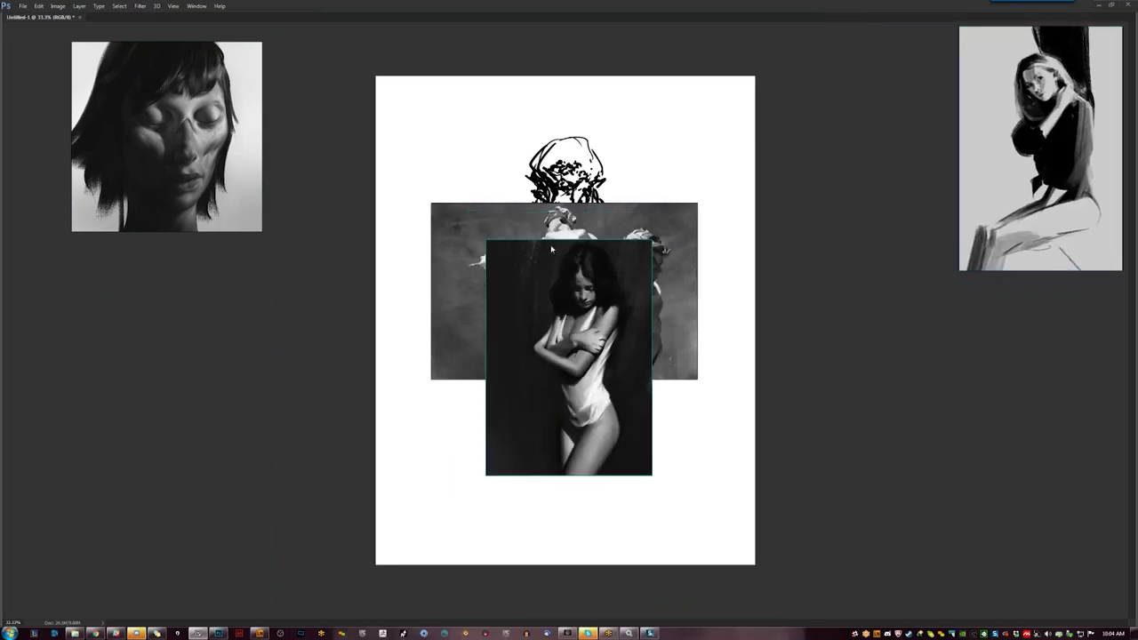
pyautogui.moveTo(550, 245)
pyautogui.mouseDown()
pyautogui.moveTo(563, 270)
pyautogui.moveTo(155, 268)
pyautogui.mouseUp()
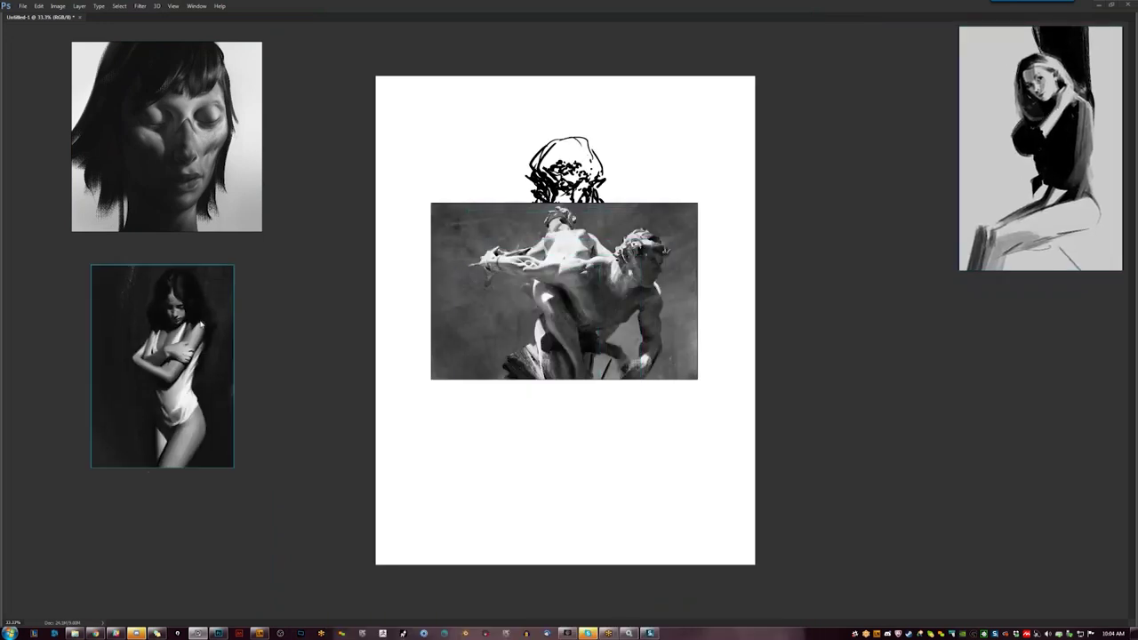
pyautogui.scroll(5, 202, 327)
pyautogui.moveTo(233, 331); pyautogui.dragTo(225, 378)
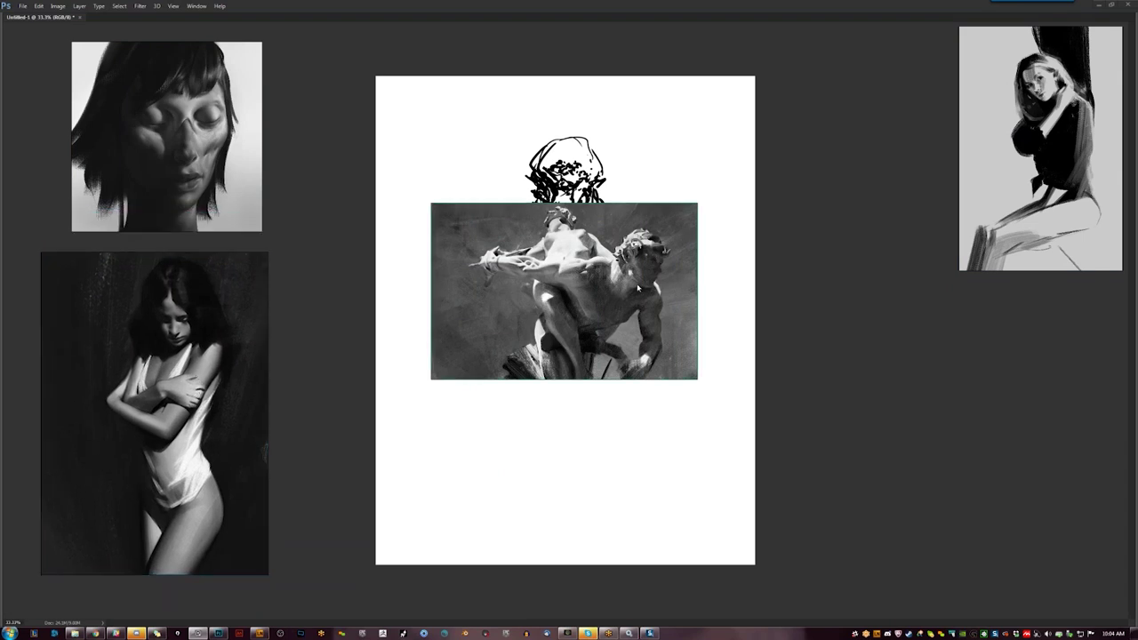
# - Move the statue reference to the right of the canvas, resize it, and fit the seated figure reference above it
pyautogui.scroll(-4, 627, 295)
pyautogui.scroll(2, 598, 319)
pyautogui.moveTo(599, 320)
pyautogui.mouseDown()
pyautogui.moveTo(645, 347)
pyautogui.moveTo(967, 397)
pyautogui.moveTo(1012, 372)
pyautogui.moveTo(958, 431)
pyautogui.moveTo(975, 426)
pyautogui.moveTo(987, 452)
pyautogui.mouseUp()
pyautogui.scroll(1, 1013, 371)
pyautogui.scroll(5, 1013, 373)
pyautogui.scroll(-2, 975, 426)
pyautogui.scroll(1, 988, 453)
pyautogui.scroll(-1, 1048, 216)
pyautogui.scroll(1, 1046, 216)
pyautogui.moveTo(1047, 217); pyautogui.dragTo(865, 238)
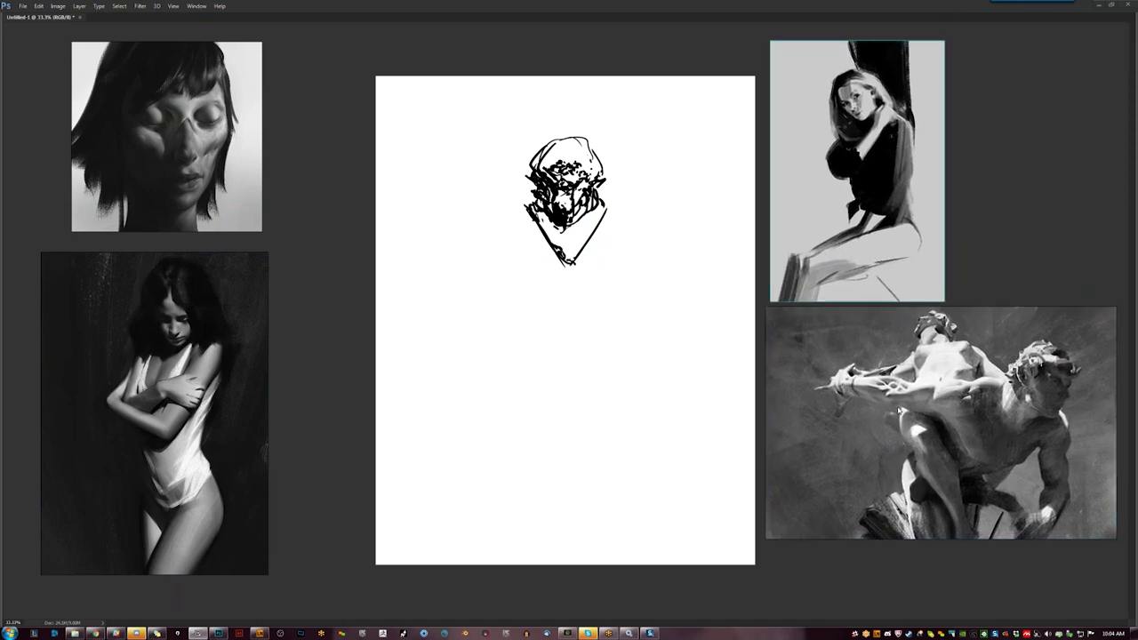
# - Resize the statue reference and move it over the canvas's lower right corner
pyautogui.scroll(-5, 931, 423)
pyautogui.moveTo(929, 428); pyautogui.dragTo(764, 510)
pyautogui.scroll(3, 754, 516)
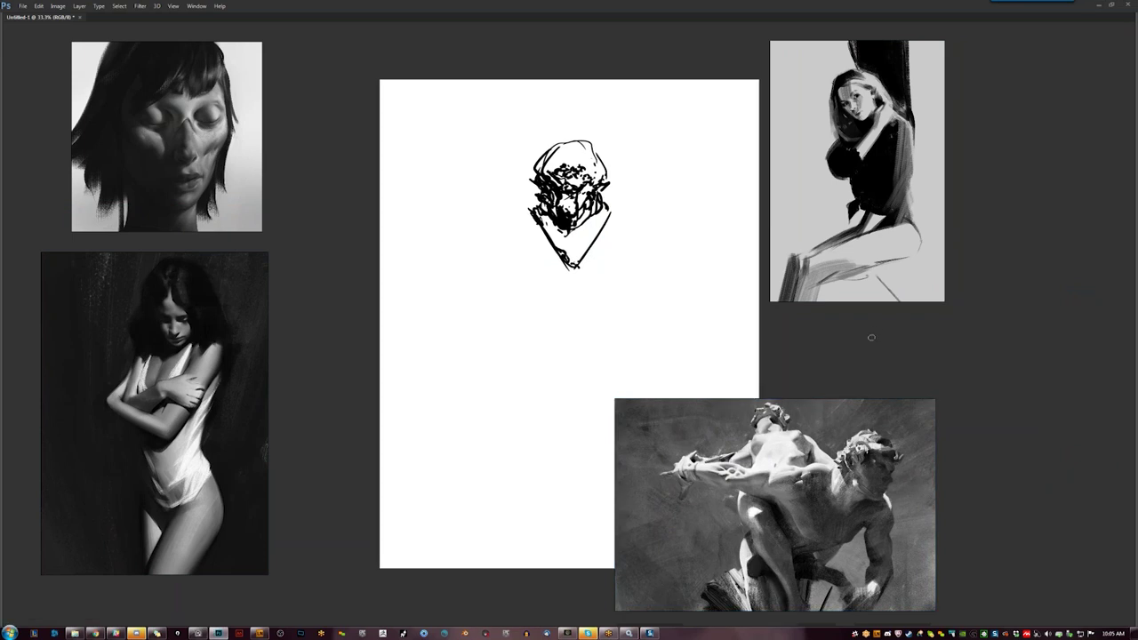
# - Return Photoshop to the standard screen mode and shift the reference images inward around the canvas, clear of the panels
pyautogui.press('f')
pyautogui.press('f')
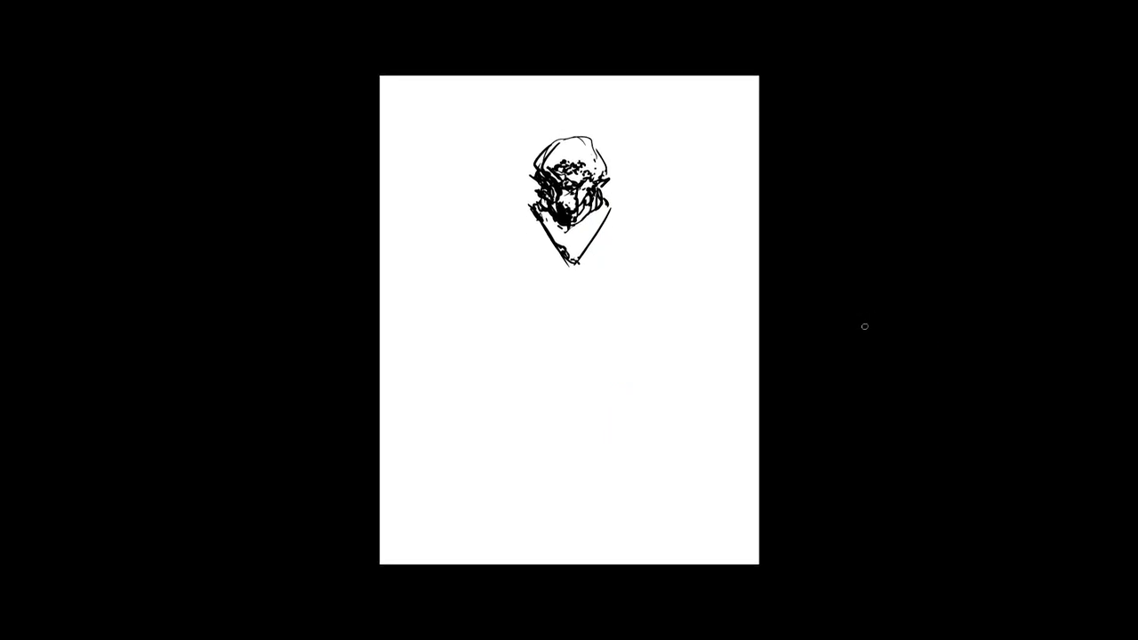
pyautogui.press('f')
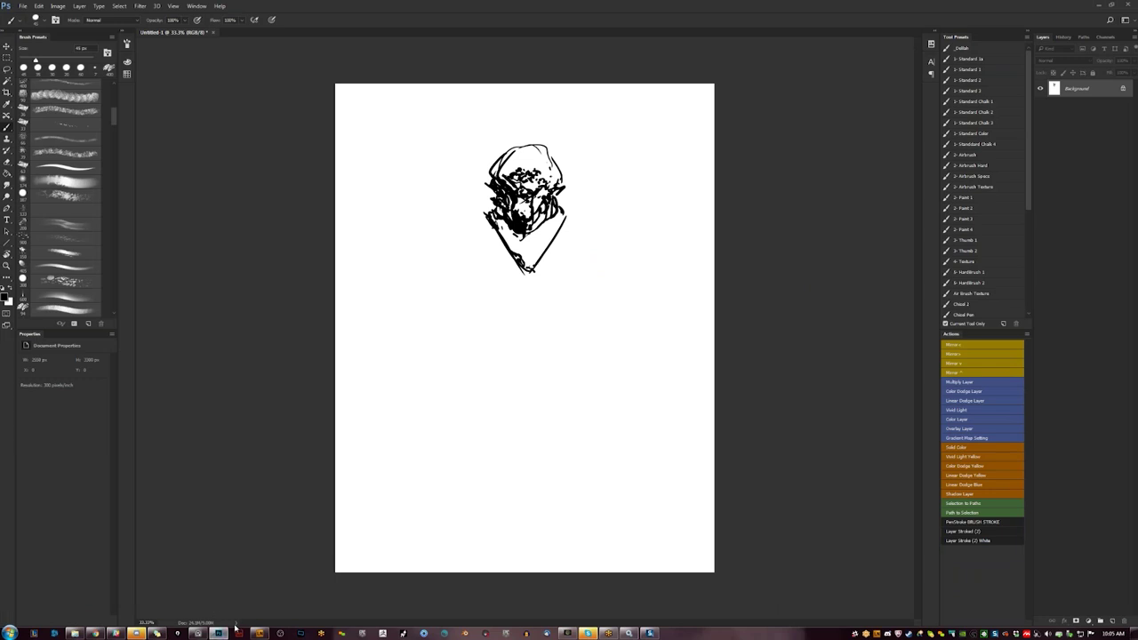
pyautogui.click(197, 633)
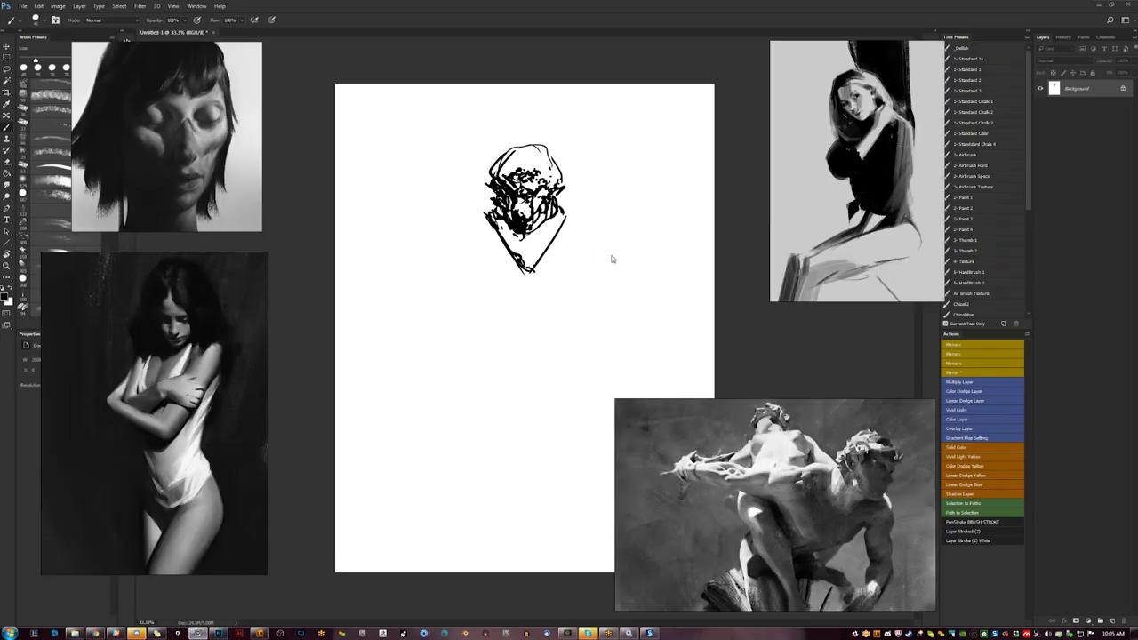
pyautogui.moveTo(867, 98); pyautogui.dragTo(839, 136)
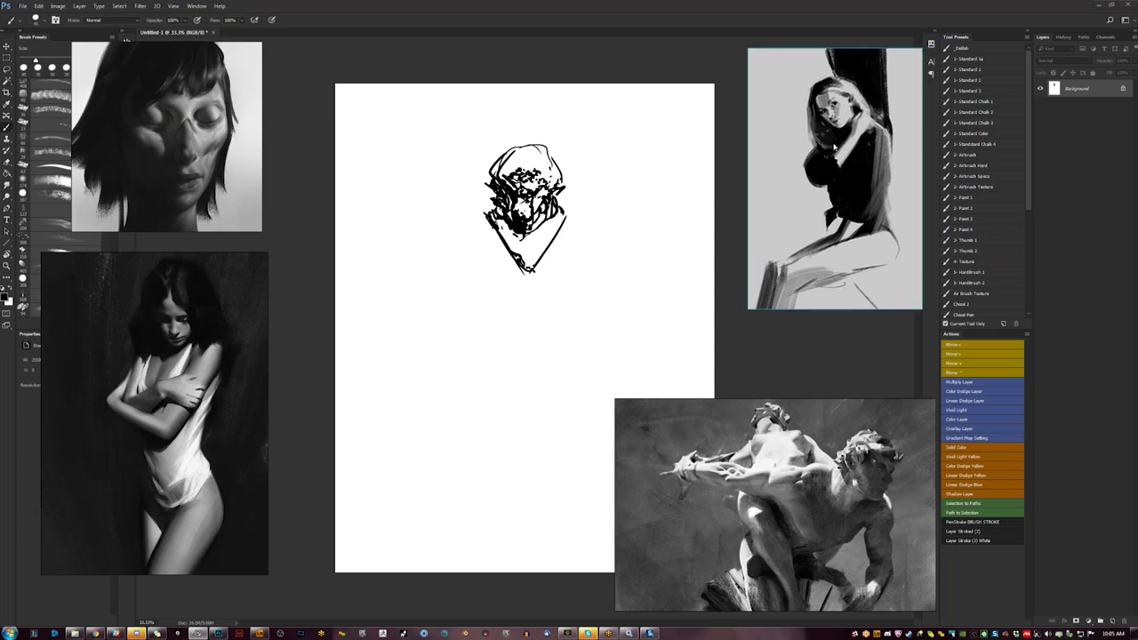
pyautogui.moveTo(777, 467); pyautogui.dragTo(770, 464)
pyautogui.moveTo(177, 278); pyautogui.dragTo(233, 311)
pyautogui.moveTo(193, 160); pyautogui.dragTo(241, 170)
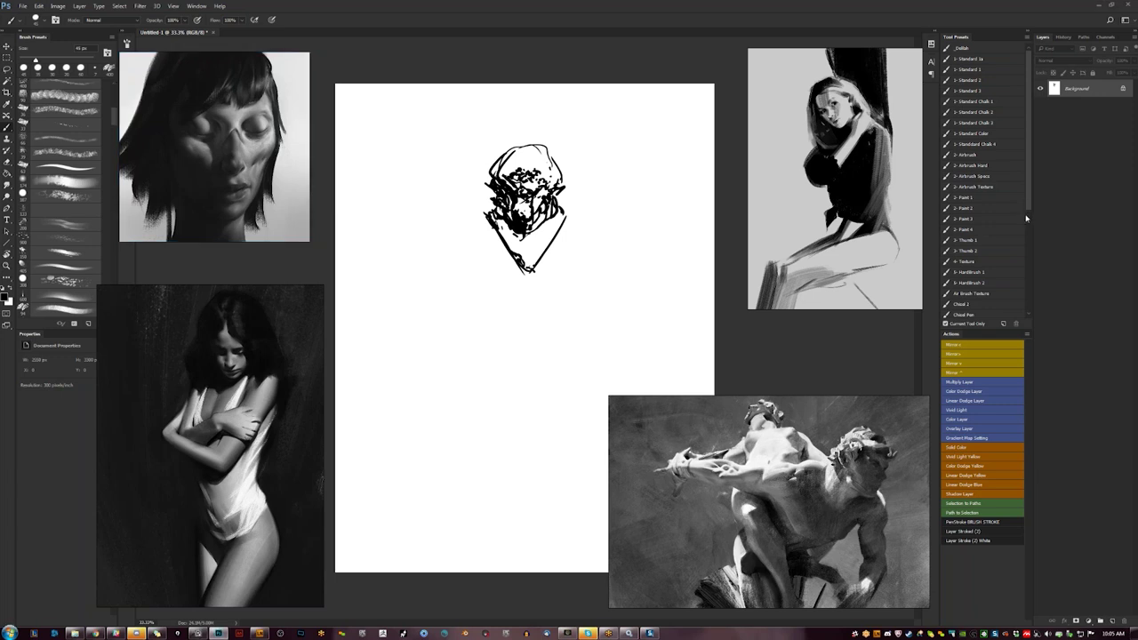
# - Select the Grunge 2 brush preset for painting
pyautogui.scroll(-1, 1028, 228)
pyautogui.scroll(-1, 1033, 232)
pyautogui.scroll(2, 1037, 236)
pyautogui.scroll(-1, 1030, 218)
pyautogui.scroll(-3, 1029, 217)
pyautogui.click(969, 195)
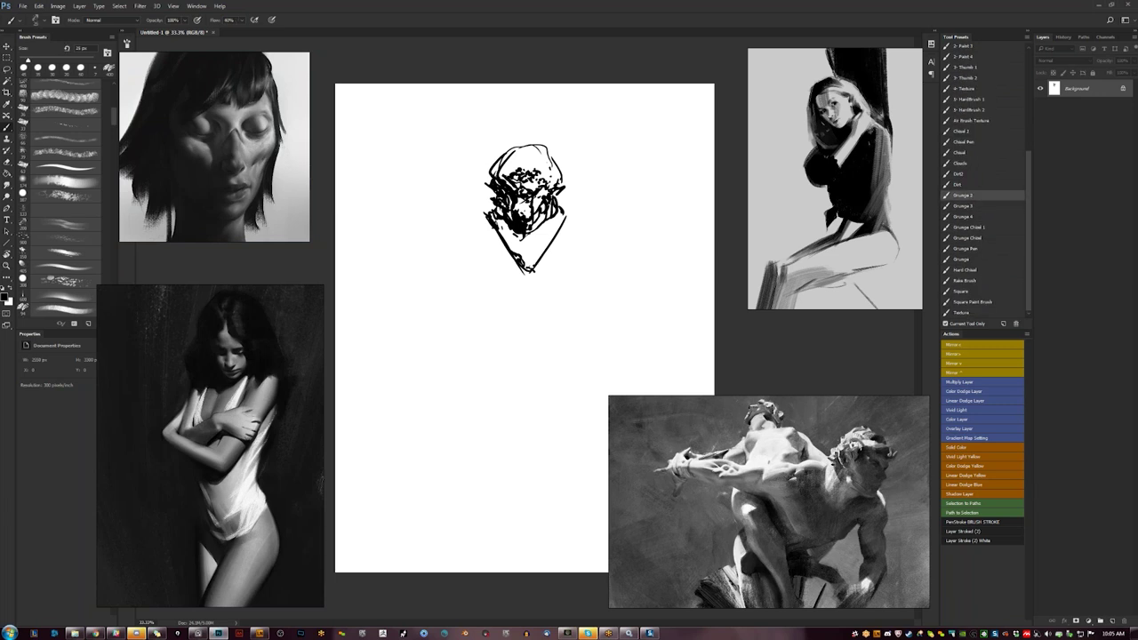
# - Enlarge the brush and paint a dark textured stroke along the left edge of the character's V-shaped collar
pyautogui.press(']')
pyautogui.press(']')
pyautogui.press(']')
pyautogui.press(']')
pyautogui.press(']')
pyautogui.press(']')
pyautogui.press(']')
pyautogui.moveTo(501, 224); pyautogui.dragTo(524, 267)
# - Reduce the brush to 70 px, darken the area below the face, and lighten the collar's left edge with white
pyautogui.press('[')
pyautogui.press('[')
pyautogui.press('[')
pyautogui.press('[')
pyautogui.press('[')
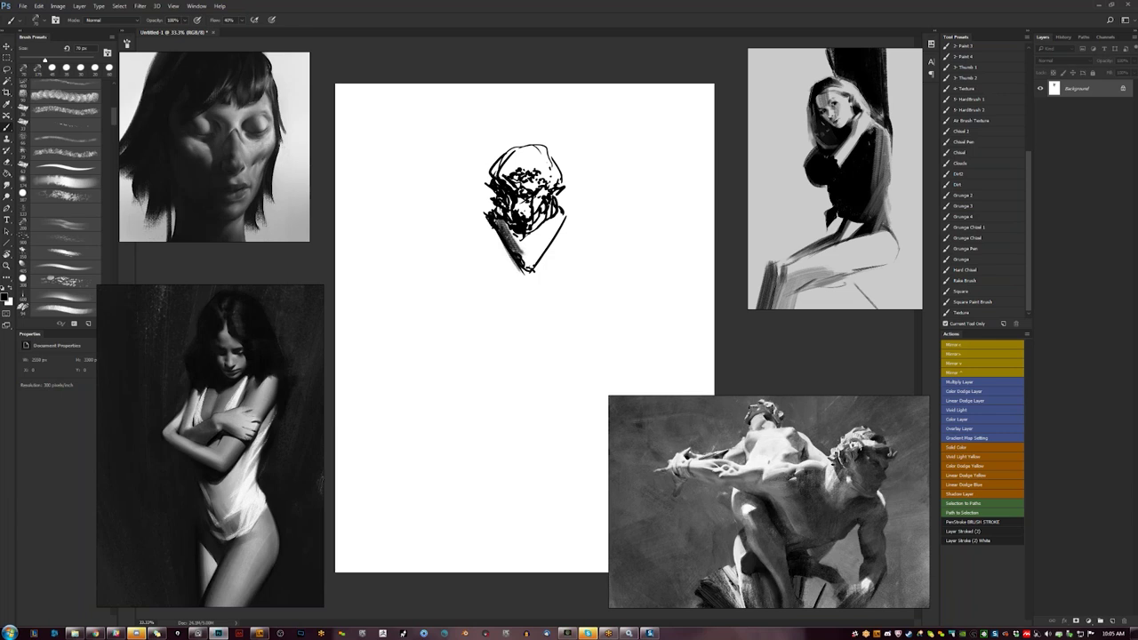
pyautogui.moveTo(515, 206)
pyautogui.mouseDown()
pyautogui.moveTo(543, 217)
pyautogui.moveTo(520, 237)
pyautogui.moveTo(542, 242)
pyautogui.moveTo(523, 236)
pyautogui.mouseUp()
pyautogui.press('x')
pyautogui.moveTo(508, 230)
pyautogui.mouseDown()
pyautogui.moveTo(533, 259)
pyautogui.moveTo(526, 269)
pyautogui.moveTo(481, 225)
pyautogui.moveTo(498, 244)
pyautogui.mouseUp()
# - Sample a tone from the sketch and rough in the sloping left shoulder with textured strokes
pyautogui.keyDown('alt'); pyautogui.click(519, 242); pyautogui.keyUp('alt')
pyautogui.press(']')
pyautogui.moveTo(486, 217)
pyautogui.mouseDown()
pyautogui.moveTo(495, 233)
pyautogui.moveTo(504, 218)
pyautogui.moveTo(514, 236)
pyautogui.moveTo(500, 219)
pyautogui.moveTo(467, 231)
pyautogui.mouseUp()
pyautogui.hotkey('ctrl', 'z')
pyautogui.moveTo(471, 231); pyautogui.dragTo(506, 268)
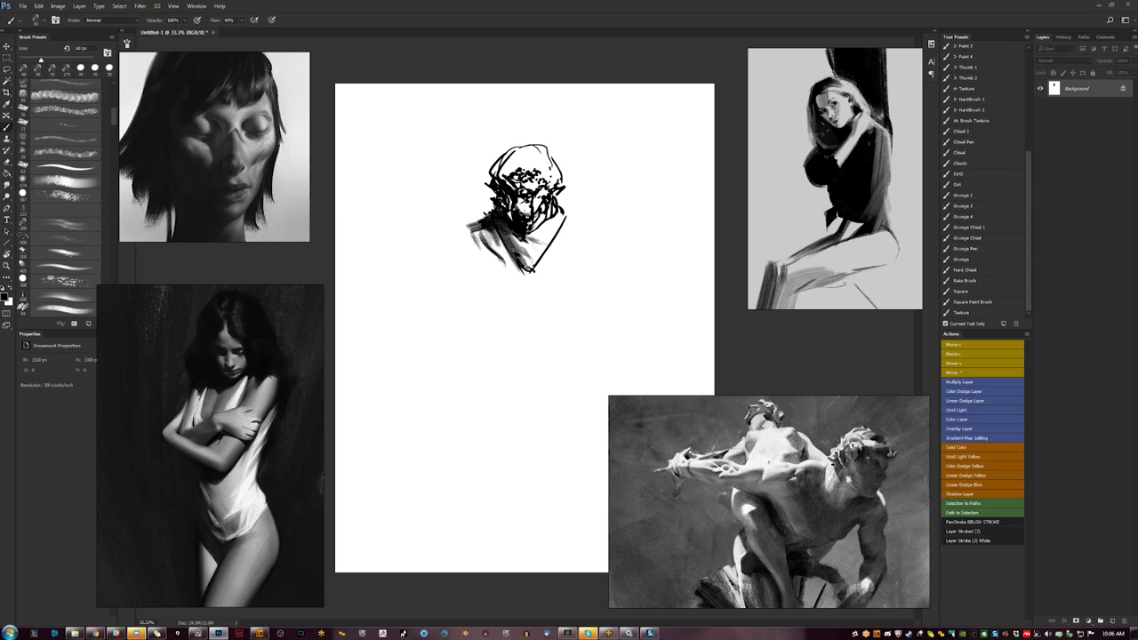
# - Shade the lower face and right side of the collar, and rough in the opposite shoulder on the mirrored canvas
pyautogui.moveTo(519, 198); pyautogui.dragTo(540, 190)
pyautogui.moveTo(545, 223)
pyautogui.mouseDown()
pyautogui.moveTo(528, 233)
pyautogui.moveTo(557, 216)
pyautogui.mouseUp()
pyautogui.press('F2')
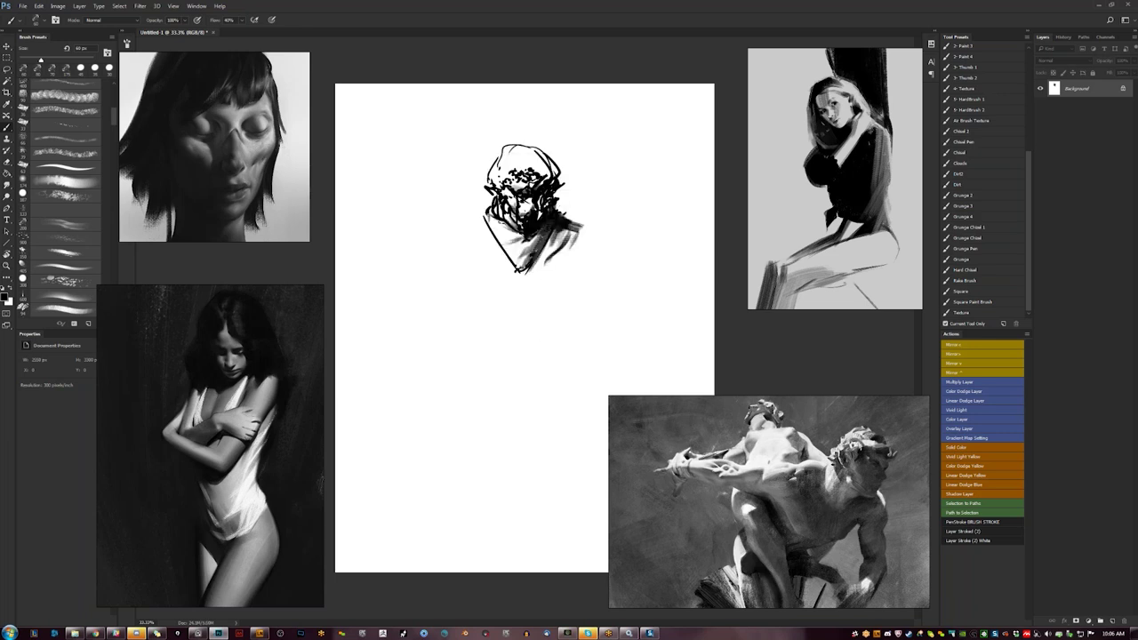
pyautogui.moveTo(492, 213); pyautogui.dragTo(460, 250)
# - Sample a light gray, shade the side of the head, and flip the canvas back to its original orientation
pyautogui.press('x')
pyautogui.moveTo(550, 171)
pyautogui.mouseDown()
pyautogui.moveTo(536, 184)
pyautogui.moveTo(549, 173)
pyautogui.mouseUp()
pyautogui.press('x')
pyautogui.press('x')
pyautogui.keyDown('alt'); pyautogui.click(552, 172); pyautogui.keyUp('alt')
pyautogui.moveTo(557, 171); pyautogui.dragTo(553, 182)
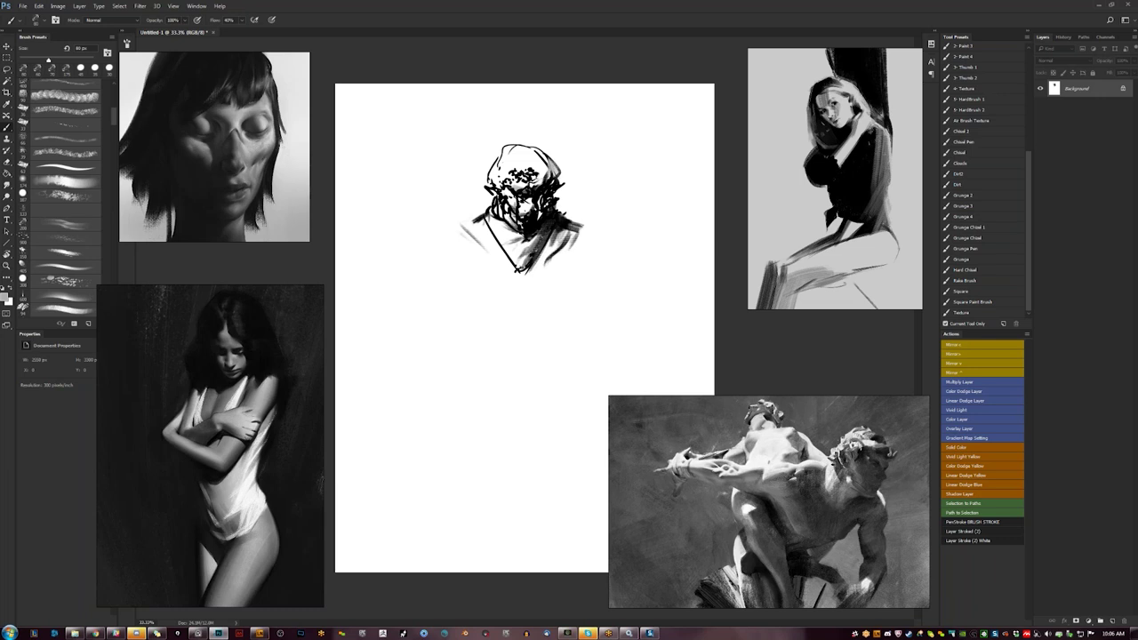
pyautogui.press('F2')
# - Shade the left side of the forehead and crown in light gray with a smaller brush
pyautogui.press('[')
pyautogui.moveTo(526, 230); pyautogui.dragTo(522, 239)
pyautogui.press('[')
pyautogui.moveTo(512, 172); pyautogui.dragTo(505, 186)
pyautogui.moveTo(510, 167); pyautogui.dragTo(501, 181)
pyautogui.moveTo(517, 158); pyautogui.dragTo(501, 169)
pyautogui.moveTo(522, 151); pyautogui.dragTo(504, 172)
pyautogui.moveTo(510, 172)
pyautogui.mouseDown()
pyautogui.moveTo(507, 182)
pyautogui.moveTo(513, 169)
pyautogui.mouseUp()
# - Sample a tone from the head and shade the top and right side of the skull
pyautogui.keyDown('alt'); pyautogui.click(511, 163); pyautogui.keyUp('alt')
pyautogui.moveTo(531, 150)
pyautogui.mouseDown()
pyautogui.moveTo(517, 157)
pyautogui.moveTo(532, 161)
pyautogui.mouseUp()
pyautogui.moveTo(542, 157); pyautogui.dragTo(546, 163)
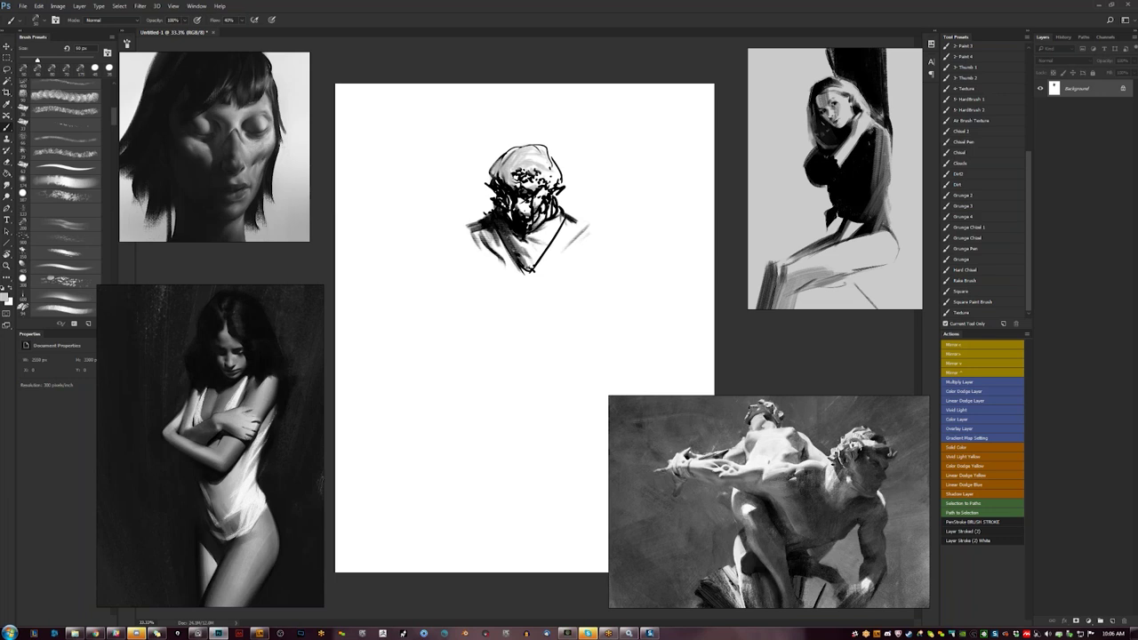
pyautogui.moveTo(534, 173); pyautogui.dragTo(550, 157)
# - Enlarge the brush and deepen the shadows on the lower face and neck
pyautogui.press(']')
pyautogui.press(']')
pyautogui.press(']')
pyautogui.press(']')
pyautogui.moveTo(508, 198); pyautogui.dragTo(512, 219)
pyautogui.press('[')
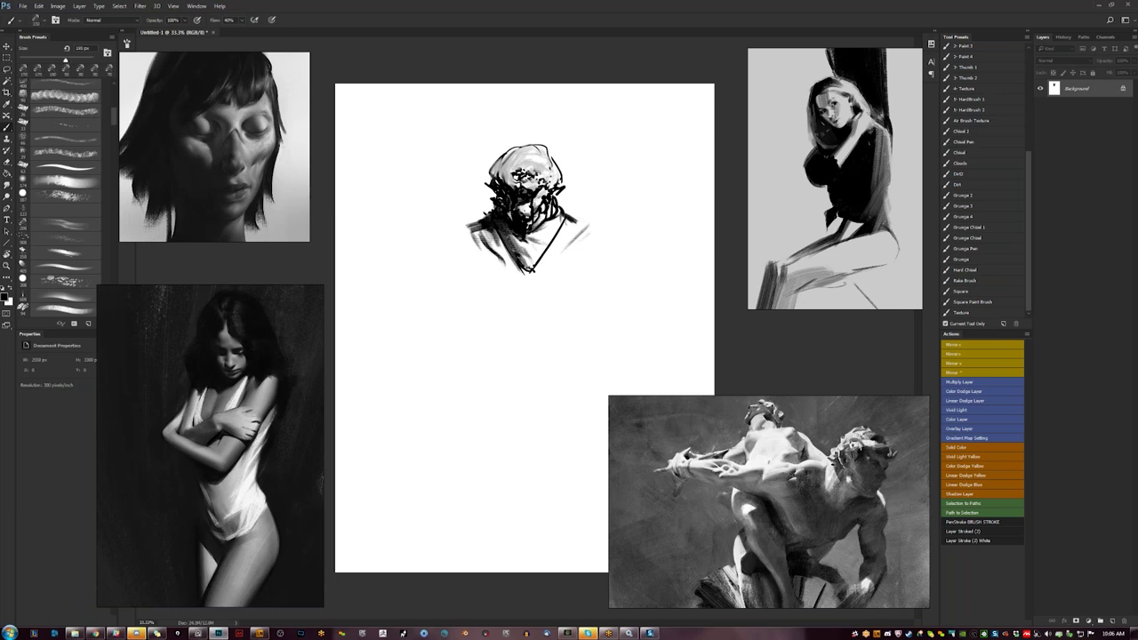
pyautogui.press('[')
pyautogui.moveTo(518, 234); pyautogui.dragTo(511, 240)
# - Select the HardBrush 1 preset, undo a test stroke below the bust, and reduce the brush size for line work
pyautogui.click(978, 100)
pyautogui.moveTo(505, 296)
pyautogui.mouseDown()
pyautogui.moveTo(528, 318)
pyautogui.moveTo(526, 333)
pyautogui.mouseUp()
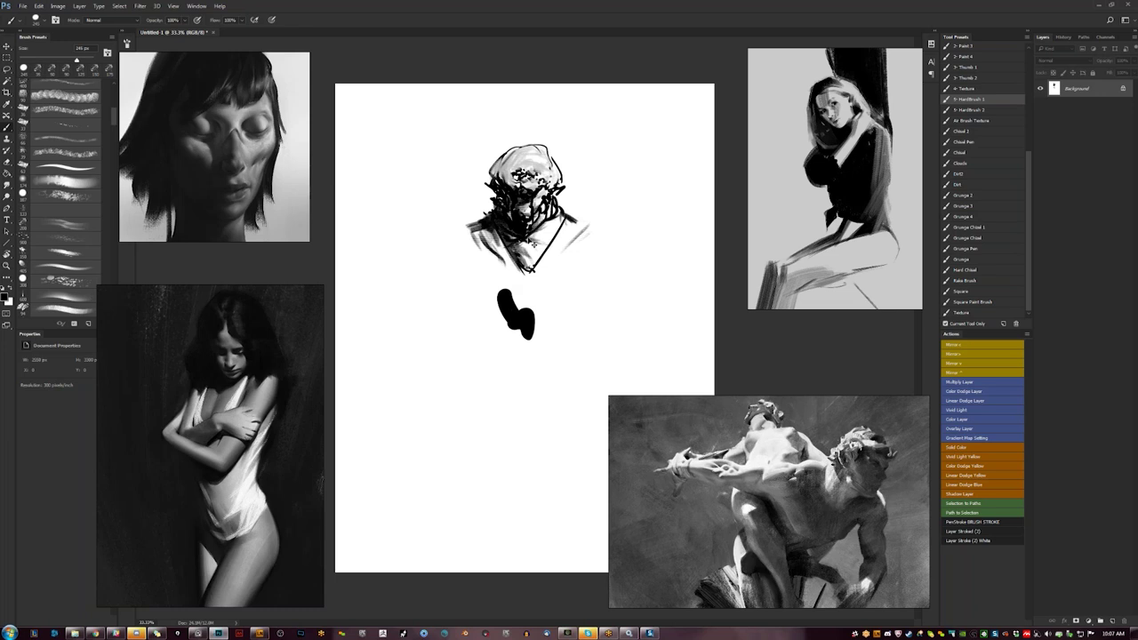
pyautogui.hotkey('ctrl', 'z')
pyautogui.press('[')
pyautogui.press('[')
pyautogui.press('[')
pyautogui.press('[')
pyautogui.press('[')
pyautogui.press('[')
pyautogui.press('[')
pyautogui.press('[')
pyautogui.press('[')
pyautogui.press('[')
pyautogui.press('[')
pyautogui.press('[')
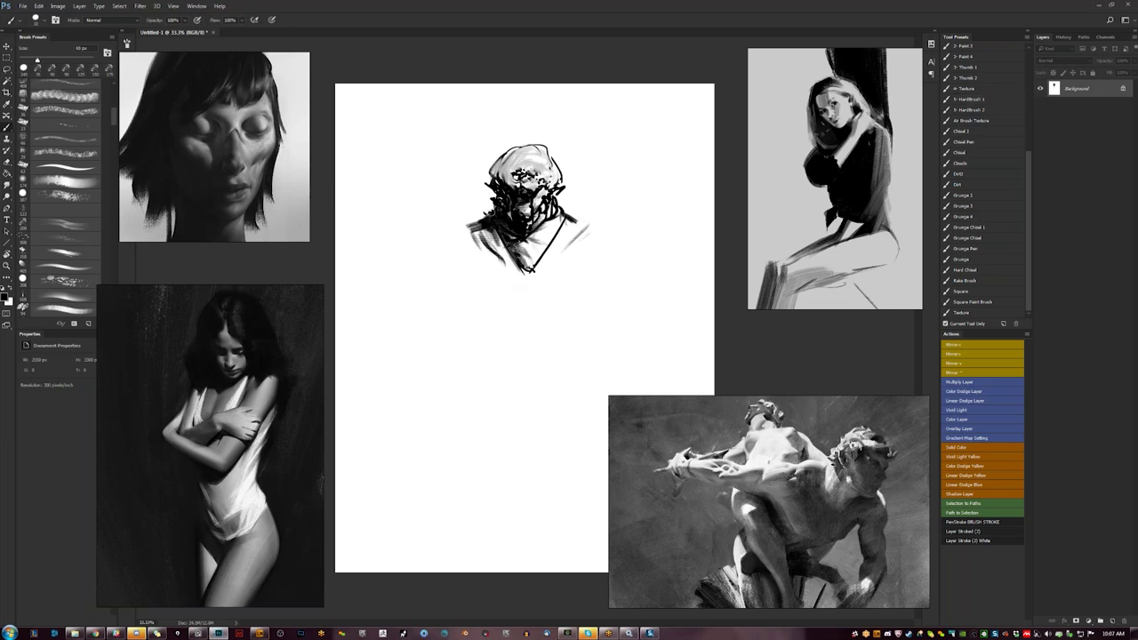
# - Outline the shoulders and lower edge of the chest in black and block in the chest's lower left with thicker strokes
pyautogui.moveTo(480, 230)
pyautogui.mouseDown()
pyautogui.moveTo(473, 246)
pyautogui.moveTo(515, 269)
pyautogui.mouseUp()
pyautogui.moveTo(514, 272); pyautogui.dragTo(543, 272)
pyautogui.moveTo(578, 226)
pyautogui.mouseDown()
pyautogui.moveTo(590, 233)
pyautogui.moveTo(560, 276)
pyautogui.moveTo(529, 279)
pyautogui.mouseUp()
pyautogui.moveTo(491, 247)
pyautogui.mouseDown()
pyautogui.moveTo(522, 284)
pyautogui.moveTo(498, 277)
pyautogui.moveTo(489, 258)
pyautogui.moveTo(473, 264)
pyautogui.moveTo(494, 267)
pyautogui.moveTo(473, 293)
pyautogui.moveTo(488, 303)
pyautogui.moveTo(514, 306)
pyautogui.moveTo(500, 306)
pyautogui.moveTo(558, 279)
pyautogui.moveTo(522, 286)
pyautogui.moveTo(544, 265)
pyautogui.moveTo(557, 287)
pyautogui.mouseUp()
pyautogui.press(']')
pyautogui.press(']')
pyautogui.press(']')
pyautogui.press(']')
pyautogui.press(']')
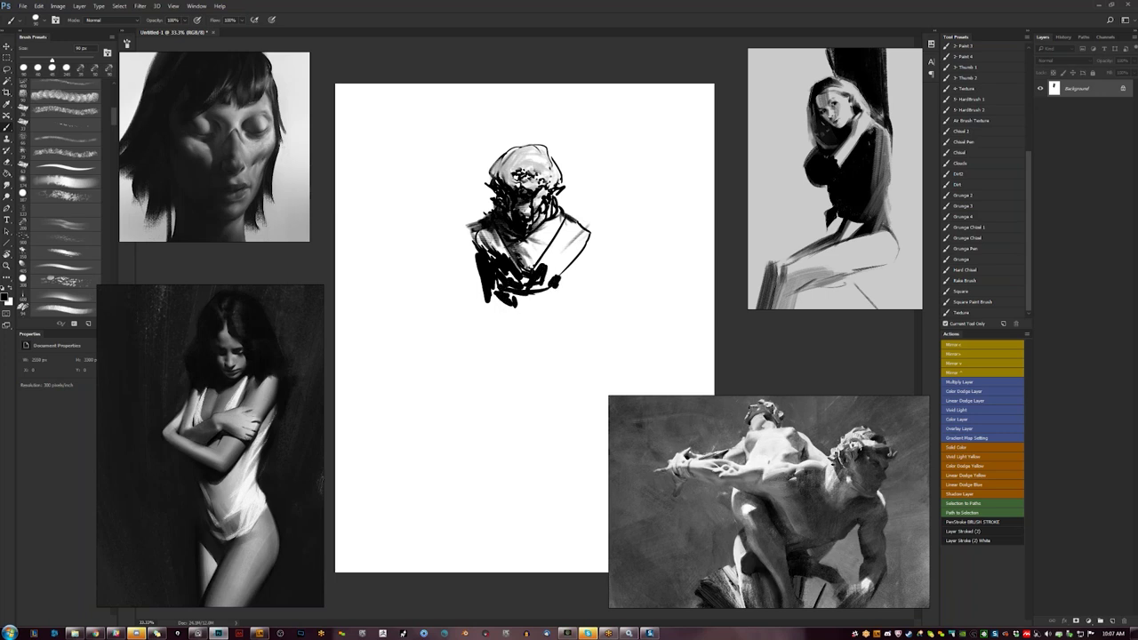
# - Reduce the brush to 60 px and build feathery black strokes outward from the left and right shoulders
pyautogui.press('[')
pyautogui.press('[')
pyautogui.press('[')
pyautogui.press('[')
pyautogui.moveTo(473, 226)
pyautogui.mouseDown()
pyautogui.moveTo(471, 255)
pyautogui.moveTo(477, 244)
pyautogui.moveTo(507, 257)
pyautogui.moveTo(473, 224)
pyautogui.moveTo(448, 220)
pyautogui.moveTo(444, 232)
pyautogui.moveTo(471, 246)
pyautogui.moveTo(462, 257)
pyautogui.moveTo(475, 272)
pyautogui.moveTo(457, 260)
pyautogui.moveTo(480, 285)
pyautogui.moveTo(455, 205)
pyautogui.moveTo(472, 252)
pyautogui.moveTo(455, 241)
pyautogui.mouseUp()
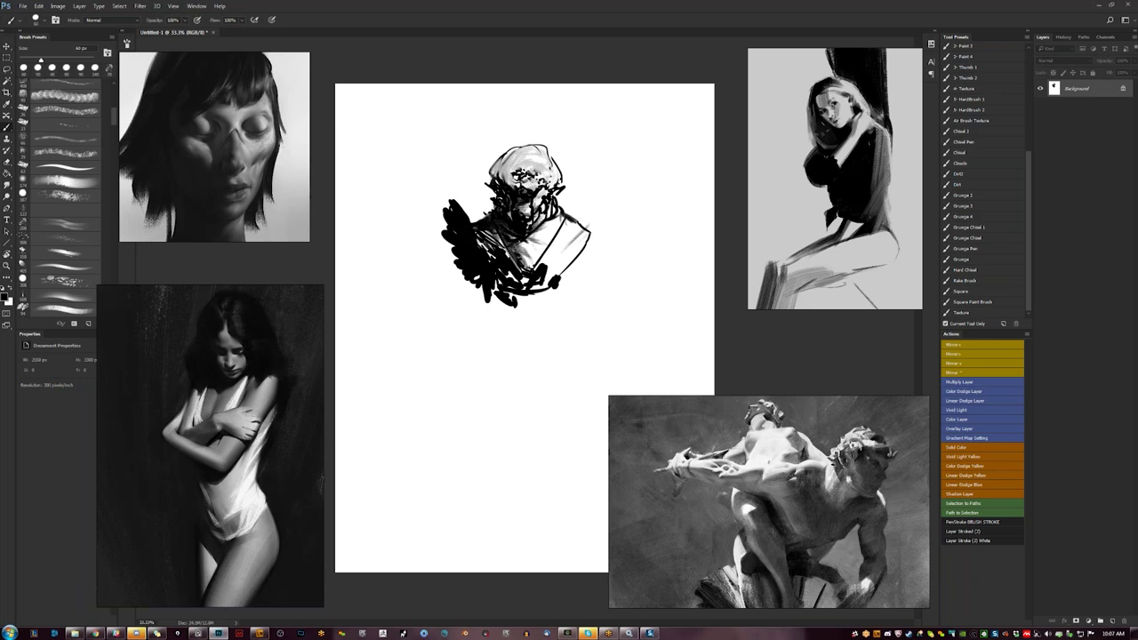
pyautogui.moveTo(587, 234)
pyautogui.mouseDown()
pyautogui.moveTo(603, 210)
pyautogui.moveTo(562, 276)
pyautogui.mouseUp()
pyautogui.moveTo(443, 227)
pyautogui.mouseDown()
pyautogui.moveTo(459, 251)
pyautogui.moveTo(425, 233)
pyautogui.moveTo(451, 246)
pyautogui.moveTo(447, 267)
pyautogui.moveTo(466, 286)
pyautogui.mouseUp()
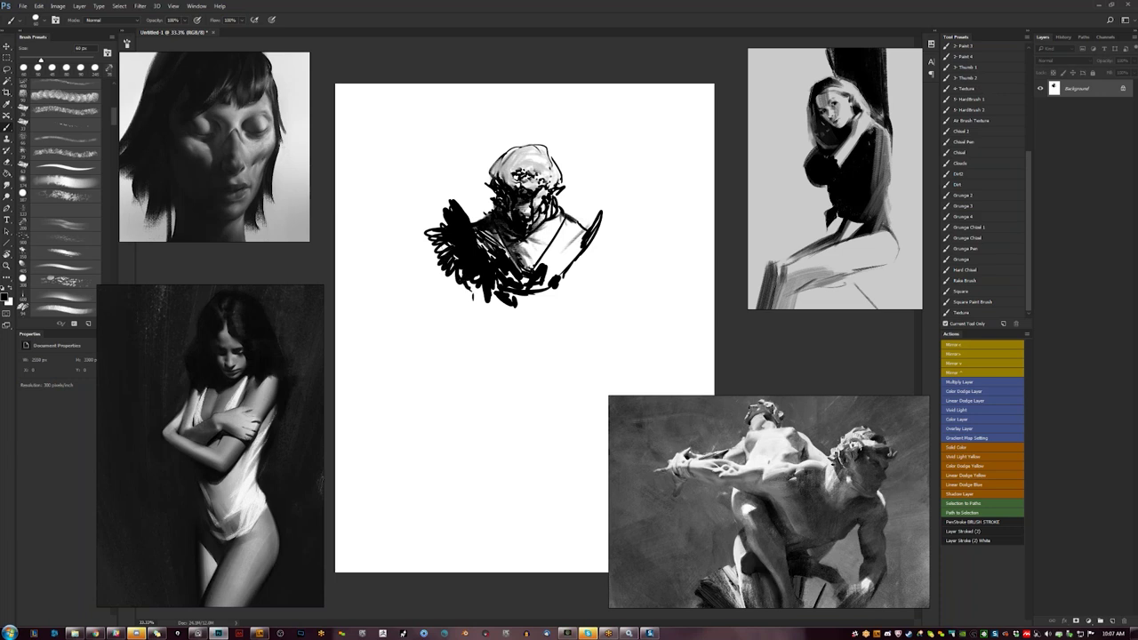
pyautogui.moveTo(569, 283)
pyautogui.mouseDown()
pyautogui.moveTo(607, 194)
pyautogui.moveTo(615, 204)
pyautogui.moveTo(565, 292)
pyautogui.mouseUp()
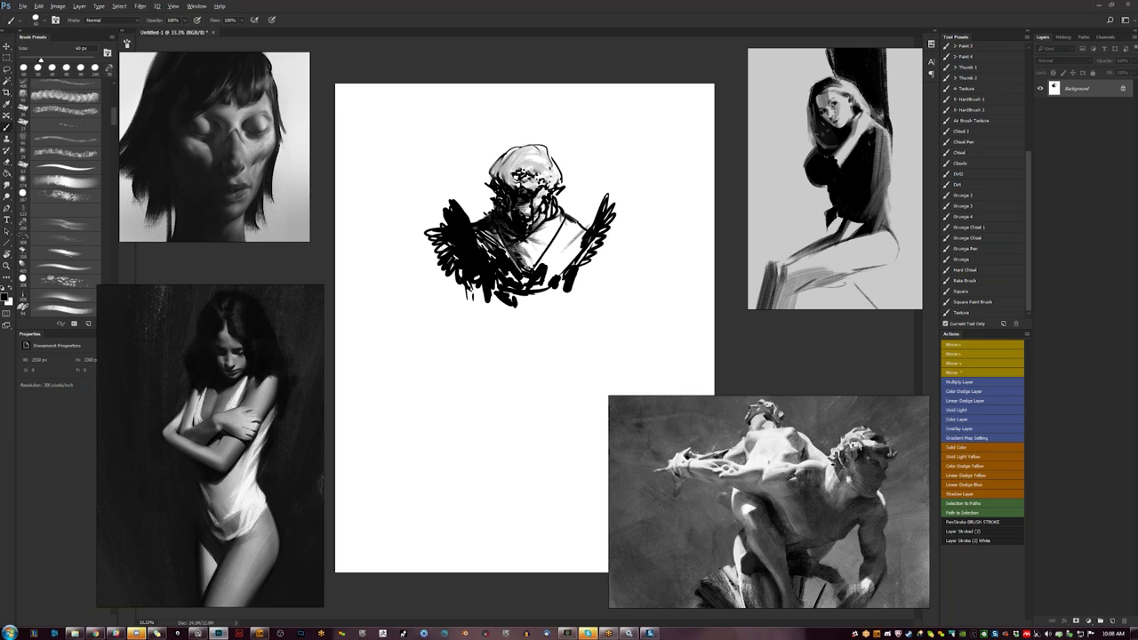
# - Refine the collar's V shape and inner chest with short black and white strokes
pyautogui.moveTo(547, 248); pyautogui.dragTo(529, 274)
pyautogui.moveTo(561, 226); pyautogui.dragTo(535, 265)
pyautogui.press('x')
pyautogui.press('x')
pyautogui.moveTo(509, 254); pyautogui.dragTo(525, 278)
# - Add black fringe strokes along the lower edge of the chest and touch up the left side of the collar
pyautogui.press('x')
pyautogui.press(']')
pyautogui.press(']')
pyautogui.press(']')
pyautogui.press(']')
pyautogui.press(']')
pyautogui.moveTo(505, 286)
pyautogui.mouseDown()
pyautogui.moveTo(511, 293)
pyautogui.moveTo(488, 289)
pyautogui.moveTo(497, 292)
pyautogui.moveTo(485, 302)
pyautogui.moveTo(542, 302)
pyautogui.mouseUp()
pyautogui.press('[')
pyautogui.moveTo(520, 249); pyautogui.dragTo(500, 228)
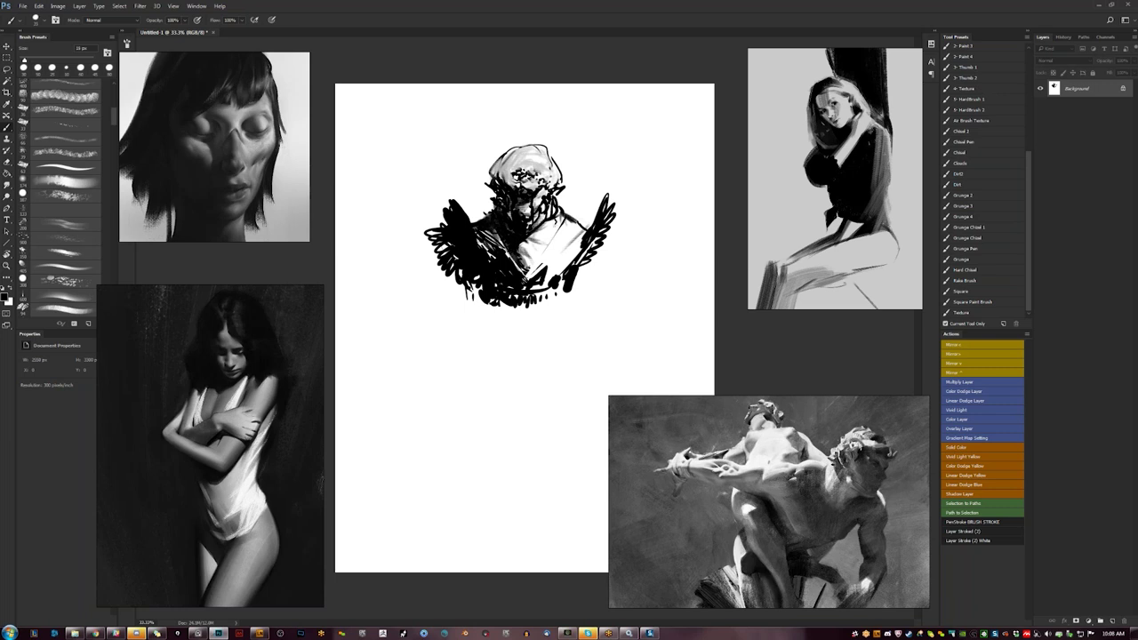
# - Undo the last stroke and rework the collar edge below the chin with short black and white strokes
pyautogui.press(',')
pyautogui.hotkey('ctrl', 'z')
pyautogui.moveTo(556, 224); pyautogui.dragTo(547, 253)
pyautogui.press('x')
pyautogui.moveTo(548, 238)
pyautogui.mouseDown()
pyautogui.moveTo(546, 252)
pyautogui.moveTo(554, 239)
pyautogui.mouseUp()
pyautogui.press('x')
pyautogui.moveTo(553, 226); pyautogui.dragTo(546, 241)
# - Enlarge the brush and outline the upper arm below the figure's left-hand shoulder with long black strokes
pyautogui.press(']')
pyautogui.press(']')
pyautogui.press(']')
pyautogui.press(']')
pyautogui.press(']')
pyautogui.press(']')
pyautogui.press(']')
pyautogui.press(']')
pyautogui.moveTo(438, 254)
pyautogui.mouseDown()
pyautogui.moveTo(437, 296)
pyautogui.moveTo(402, 361)
pyautogui.mouseUp()
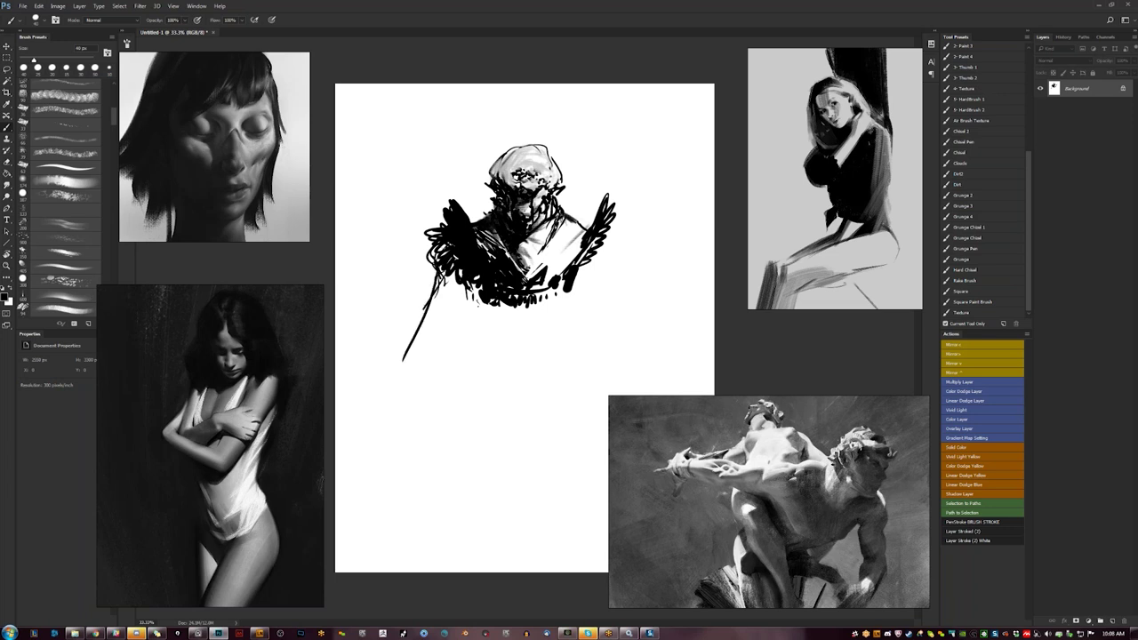
pyautogui.moveTo(466, 289)
pyautogui.mouseDown()
pyautogui.moveTo(412, 402)
pyautogui.moveTo(412, 386)
pyautogui.mouseUp()
pyautogui.moveTo(436, 339)
pyautogui.mouseDown()
pyautogui.moveTo(413, 391)
pyautogui.moveTo(403, 365)
pyautogui.mouseUp()
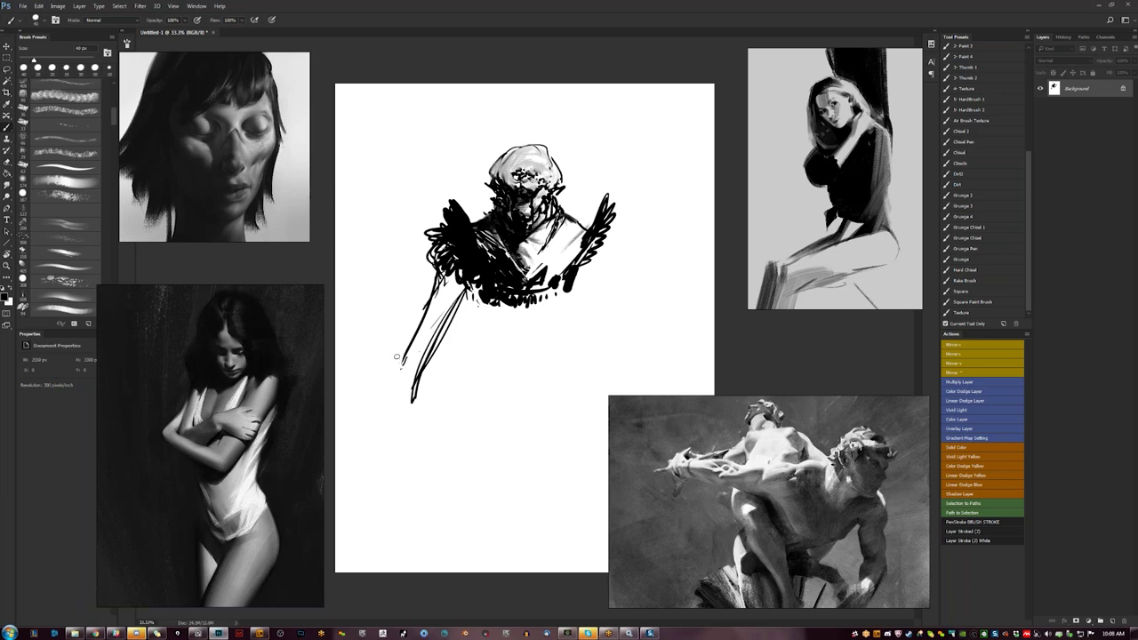
# - Extend the left-hand arm with black outlines for the elbow and a forearm ending in an open cuff
pyautogui.moveTo(413, 351)
pyautogui.mouseDown()
pyautogui.moveTo(391, 387)
pyautogui.moveTo(424, 344)
pyautogui.moveTo(415, 432)
pyautogui.mouseUp()
pyautogui.moveTo(394, 374)
pyautogui.mouseDown()
pyautogui.moveTo(384, 430)
pyautogui.moveTo(411, 467)
pyautogui.moveTo(391, 449)
pyautogui.moveTo(373, 516)
pyautogui.mouseUp()
pyautogui.moveTo(386, 400)
pyautogui.mouseDown()
pyautogui.moveTo(373, 511)
pyautogui.moveTo(399, 469)
pyautogui.moveTo(410, 533)
pyautogui.moveTo(372, 525)
pyautogui.moveTo(402, 521)
pyautogui.moveTo(405, 537)
pyautogui.mouseUp()
pyautogui.moveTo(403, 491); pyautogui.dragTo(408, 544)
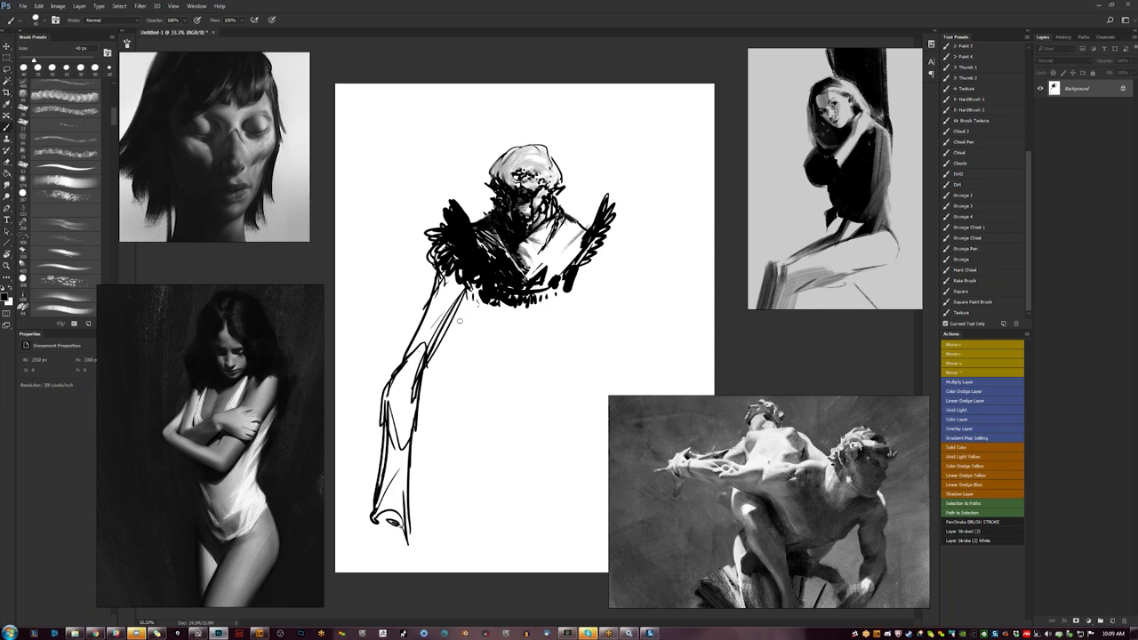
# - Thicken the band beneath the chest and sketch the right-hand upper arm and the wrap lines on both arms
pyautogui.moveTo(465, 300); pyautogui.dragTo(484, 312)
pyautogui.moveTo(465, 295)
pyautogui.mouseDown()
pyautogui.moveTo(467, 307)
pyautogui.moveTo(498, 306)
pyautogui.moveTo(483, 319)
pyautogui.moveTo(561, 300)
pyautogui.mouseUp()
pyautogui.moveTo(602, 245)
pyautogui.mouseDown()
pyautogui.moveTo(615, 281)
pyautogui.moveTo(611, 293)
pyautogui.moveTo(591, 288)
pyautogui.moveTo(610, 293)
pyautogui.mouseUp()
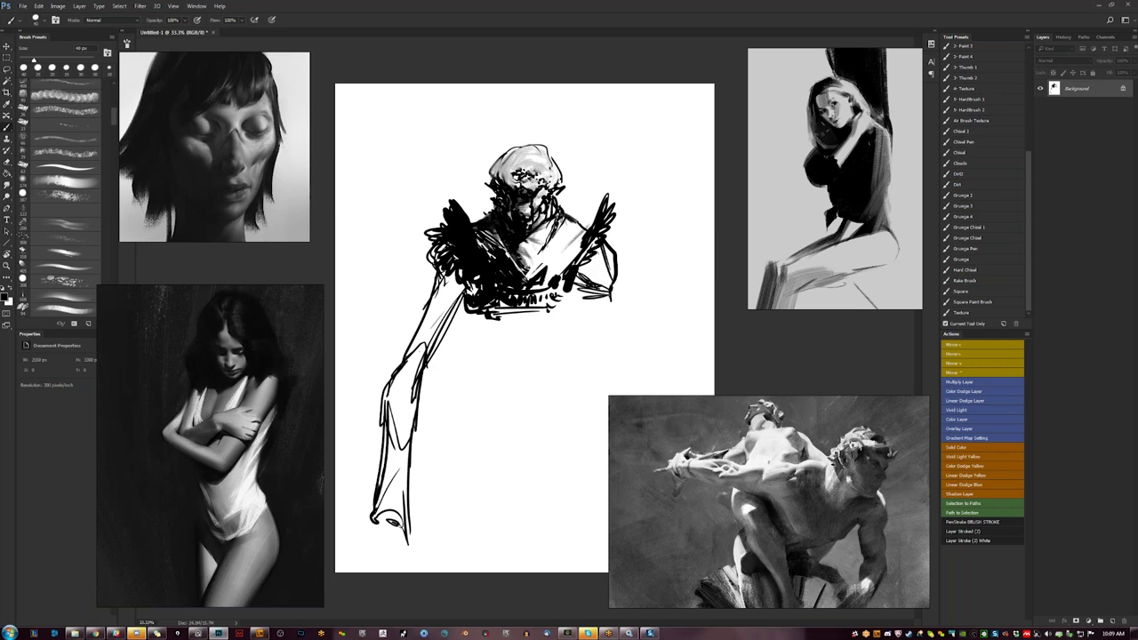
pyautogui.moveTo(443, 251)
pyautogui.mouseDown()
pyautogui.moveTo(425, 289)
pyautogui.moveTo(466, 284)
pyautogui.mouseUp()
pyautogui.moveTo(426, 299)
pyautogui.mouseDown()
pyautogui.moveTo(462, 286)
pyautogui.moveTo(433, 325)
pyautogui.mouseUp()
pyautogui.moveTo(440, 320); pyautogui.dragTo(435, 338)
pyautogui.moveTo(586, 278)
pyautogui.mouseDown()
pyautogui.moveTo(578, 304)
pyautogui.moveTo(614, 309)
pyautogui.moveTo(625, 336)
pyautogui.moveTo(602, 342)
pyautogui.moveTo(603, 310)
pyautogui.moveTo(581, 297)
pyautogui.mouseUp()
# - Add looping black strokes to the left-hand shoulder and curled ornamental shapes beneath the chest band
pyautogui.press('f')
pyautogui.moveTo(424, 253); pyautogui.dragTo(431, 288)
pyautogui.moveTo(441, 244)
pyautogui.mouseDown()
pyautogui.moveTo(447, 284)
pyautogui.moveTo(432, 295)
pyautogui.mouseUp()
pyautogui.moveTo(447, 272)
pyautogui.mouseDown()
pyautogui.moveTo(454, 285)
pyautogui.moveTo(433, 292)
pyautogui.moveTo(454, 307)
pyautogui.moveTo(463, 277)
pyautogui.moveTo(471, 302)
pyautogui.moveTo(478, 272)
pyautogui.moveTo(484, 303)
pyautogui.moveTo(486, 290)
pyautogui.moveTo(521, 297)
pyautogui.moveTo(541, 260)
pyautogui.moveTo(485, 269)
pyautogui.moveTo(489, 297)
pyautogui.moveTo(515, 278)
pyautogui.moveTo(496, 269)
pyautogui.moveTo(523, 276)
pyautogui.moveTo(488, 299)
pyautogui.moveTo(503, 293)
pyautogui.moveTo(504, 304)
pyautogui.mouseUp()
pyautogui.click(513, 276)
pyautogui.click(492, 266)
pyautogui.moveTo(485, 303); pyautogui.dragTo(472, 313)
pyautogui.moveTo(463, 262); pyautogui.dragTo(457, 267)
pyautogui.moveTo(469, 308); pyautogui.dragTo(466, 319)
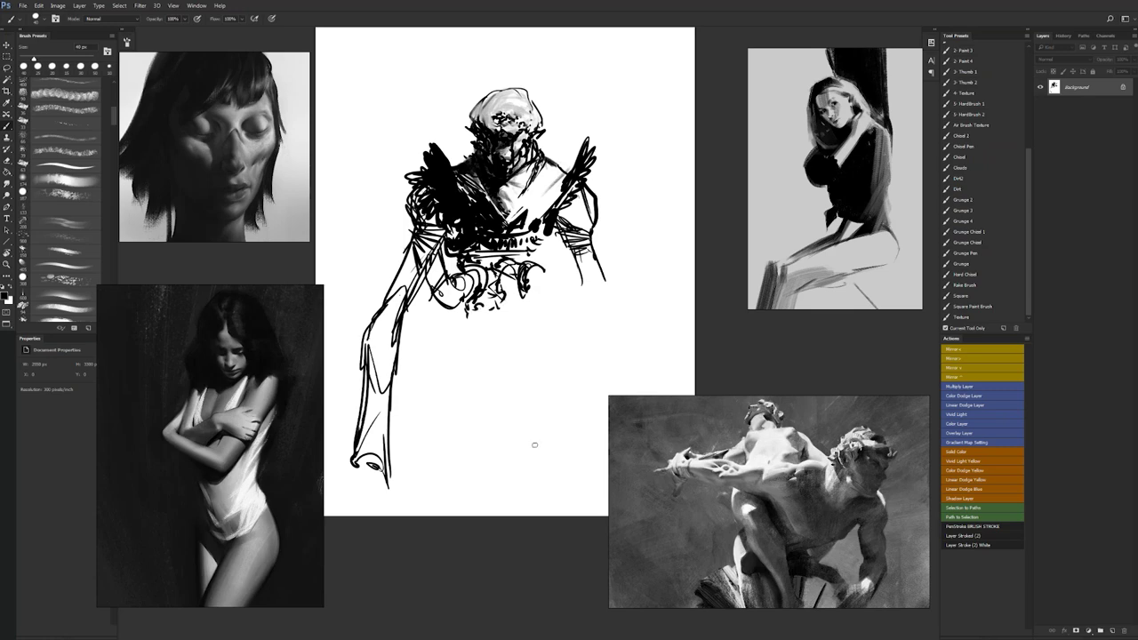
pyautogui.press('f')
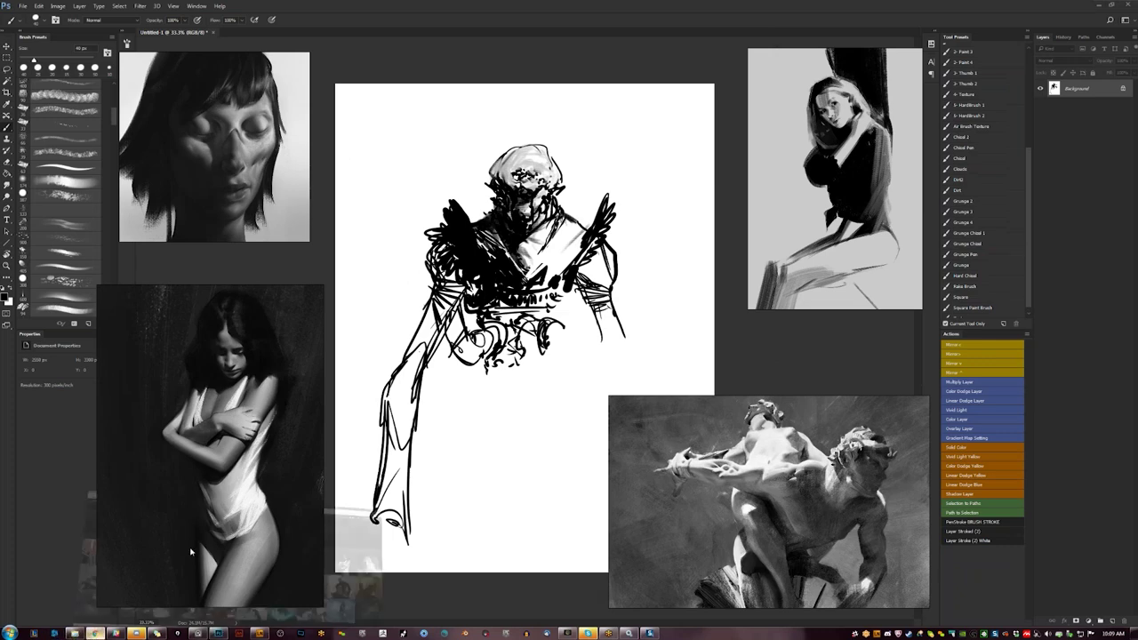
# - Switch to the browser, search ArtStation for the artist of the Megaman fan art, and open that artist's portfolio
pyautogui.hotkey('alt', 'Tab')
pyautogui.click(245, 164)
pyautogui.press('m')
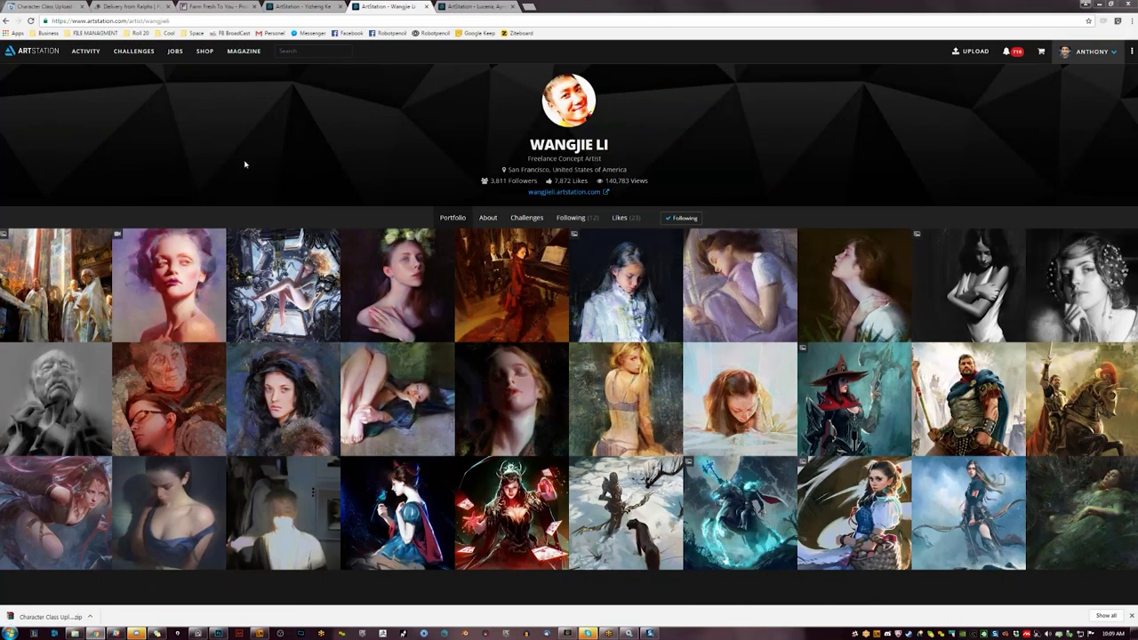
pyautogui.click(299, 47)
pyautogui.write('jason kang')
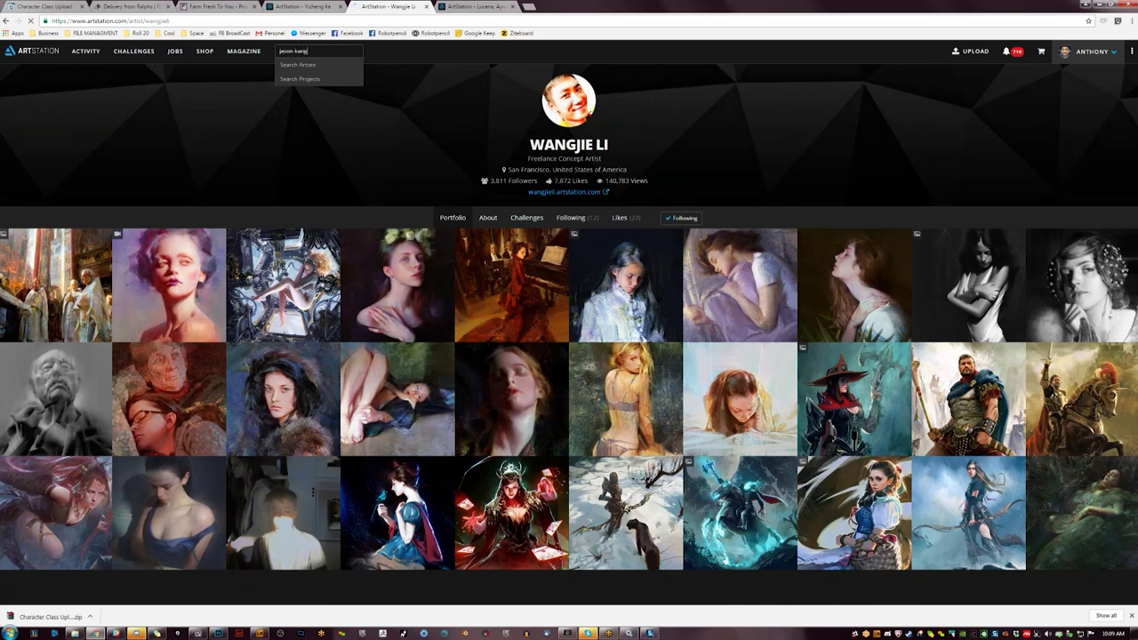
pyautogui.press('Return')
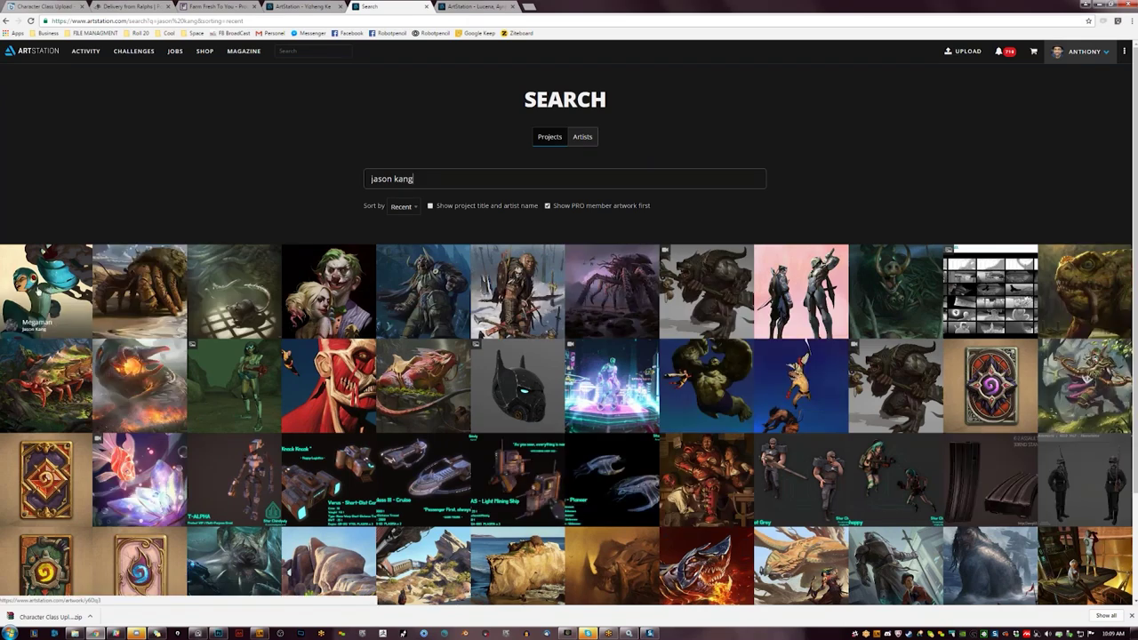
pyautogui.click(44, 294)
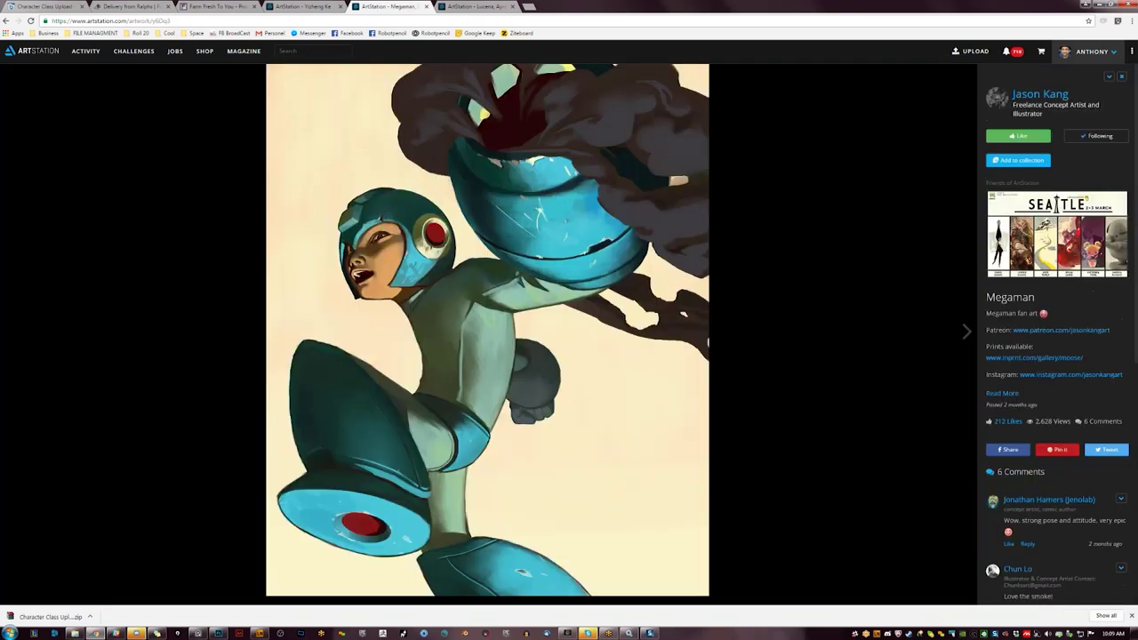
pyautogui.click(1037, 96)
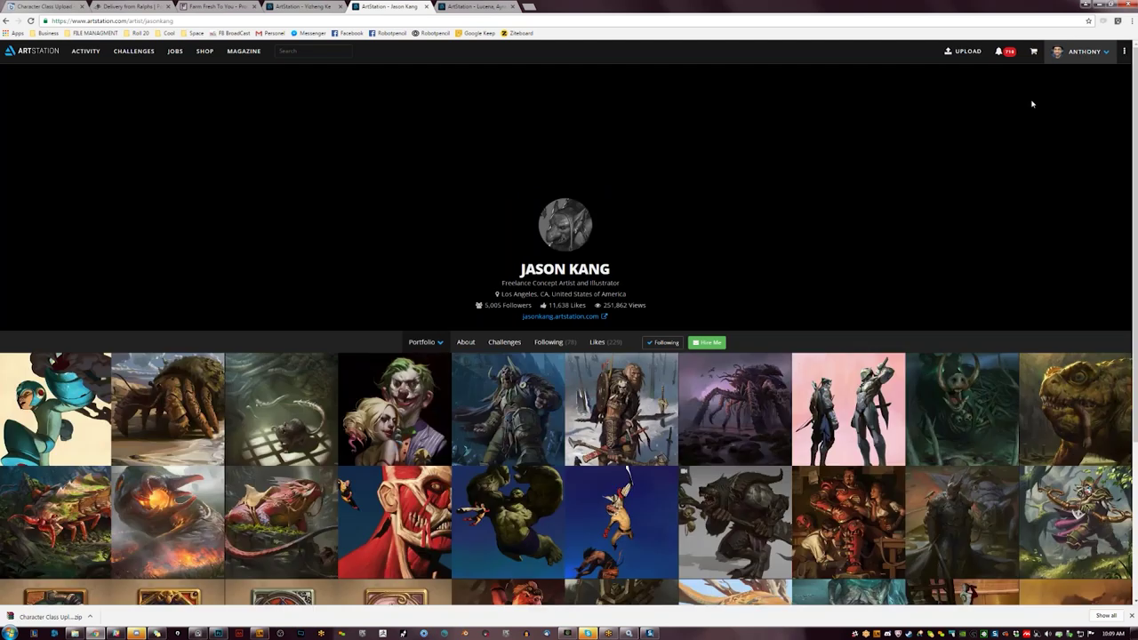
# - Copy the portfolio's web address, post it in the Nov/Dec Morning WED/FRI Skype group, and return to the browser
pyautogui.scroll(-1, 734, 418)
pyautogui.click(432, 20)
pyautogui.hotkey('ctrl', 'c')
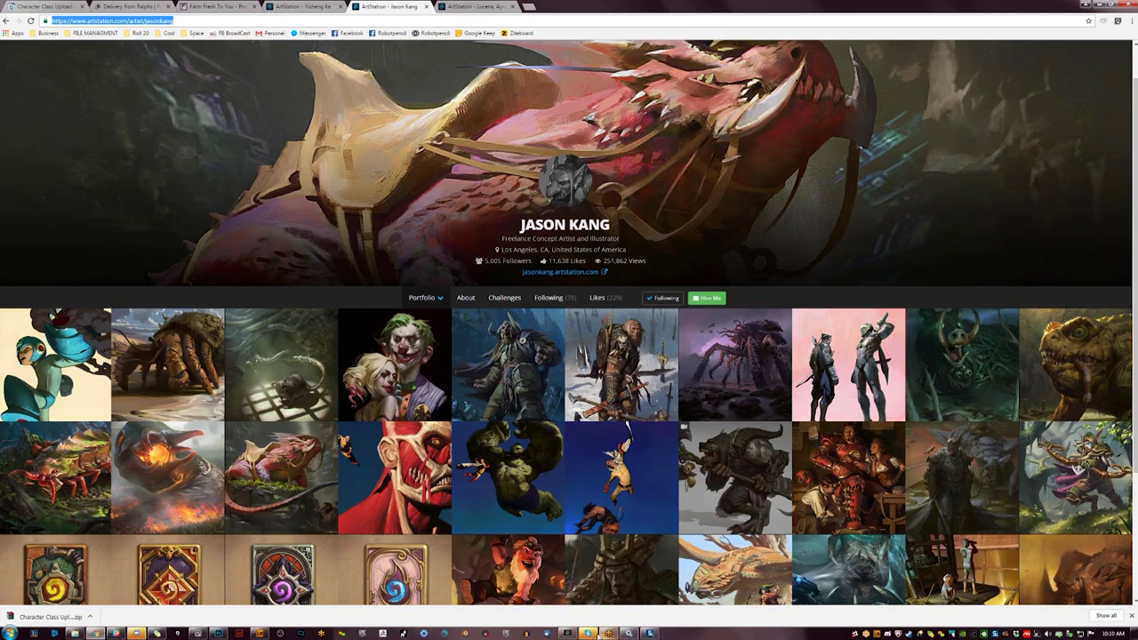
pyautogui.click(650, 633)
pyautogui.hotkey('ctrl', 'v')
pyautogui.press('Return')
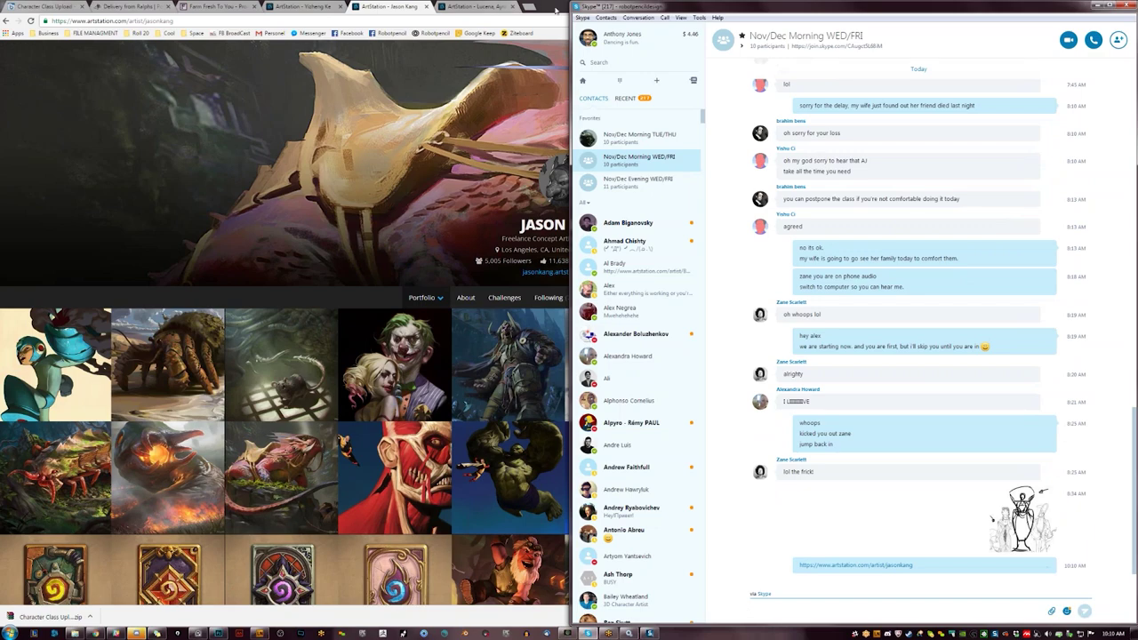
pyautogui.click(551, 7)
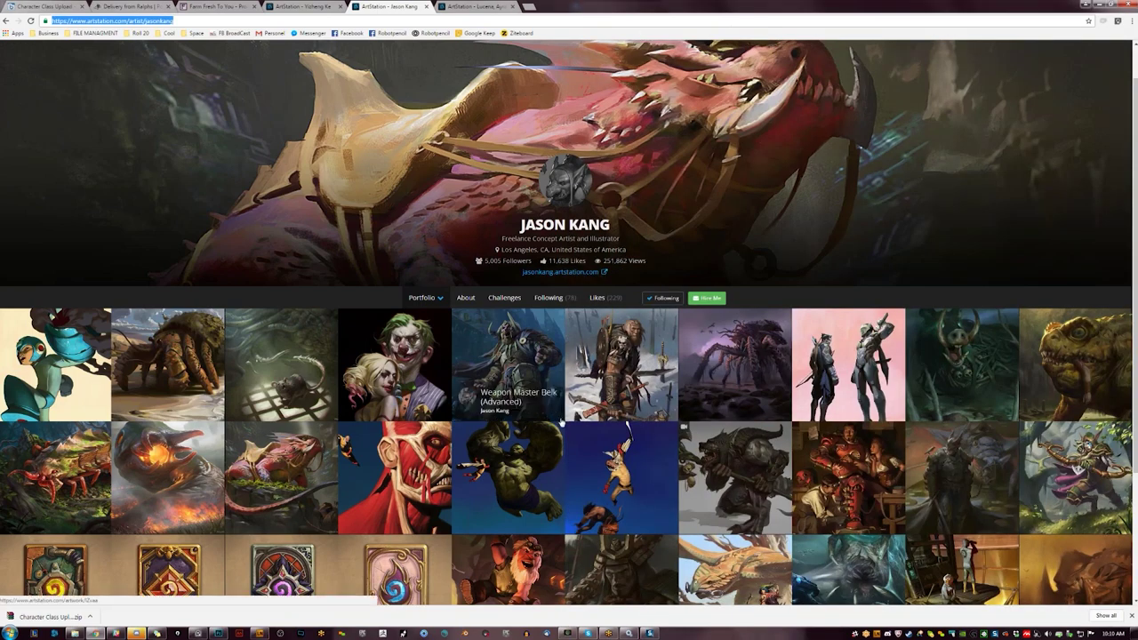
# - Look through the artist's portfolio thumbnails and open The Big Game Huntress
pyautogui.scroll(-1, 574, 421)
pyautogui.scroll(-3, 574, 421)
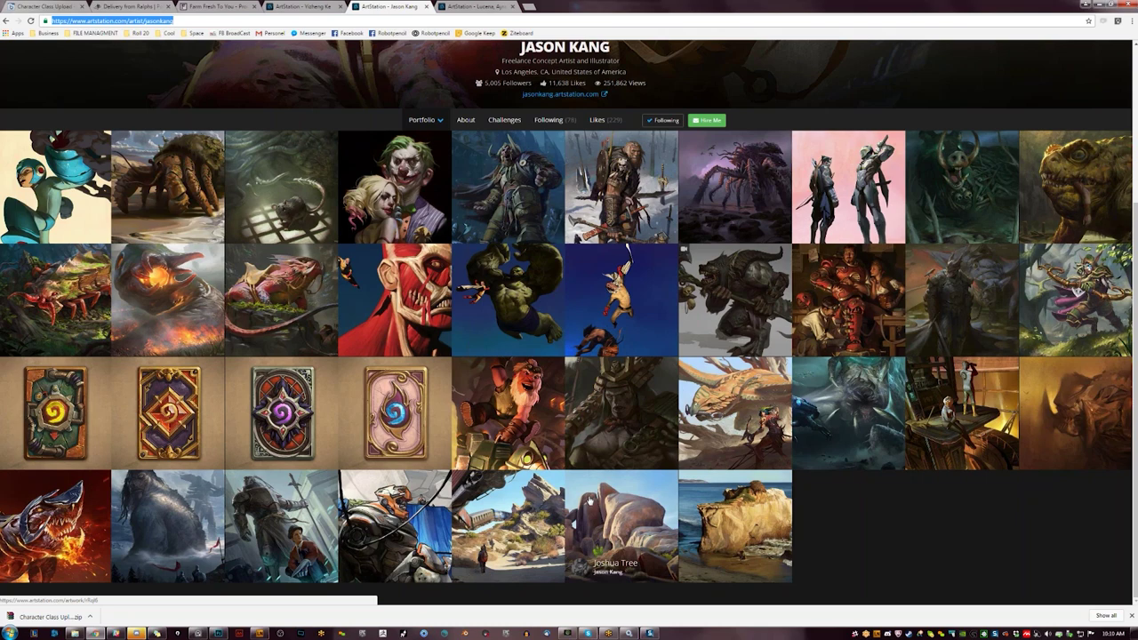
pyautogui.click(692, 452)
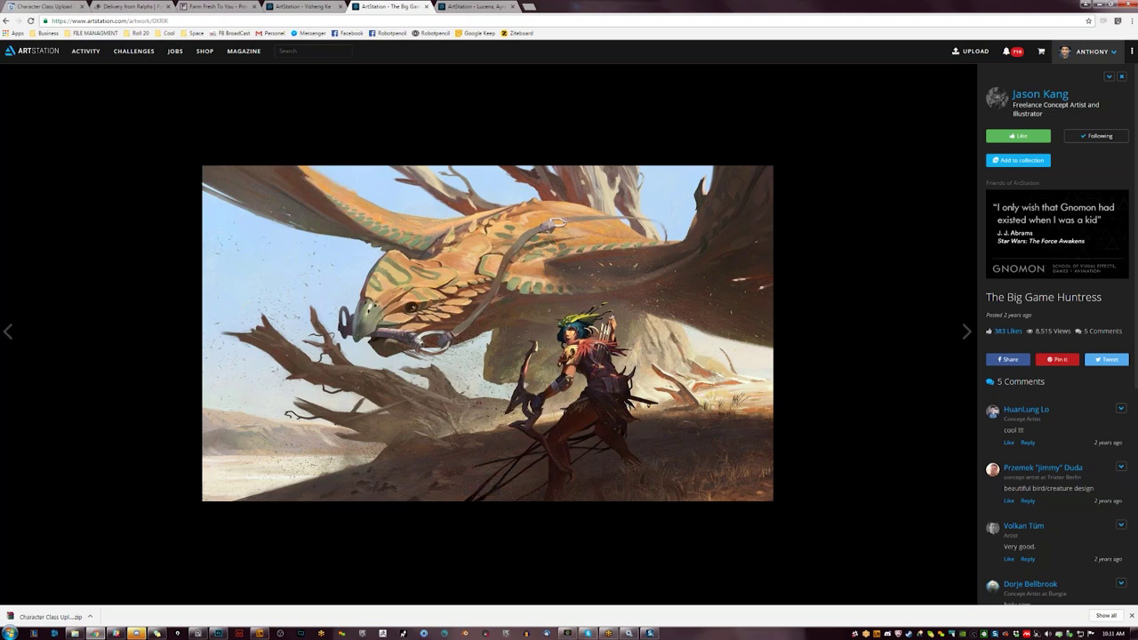
# - Search ArtStation's artists for another illustrator by name and open the matching portfolio
pyautogui.click(304, 52)
pyautogui.write('ross')
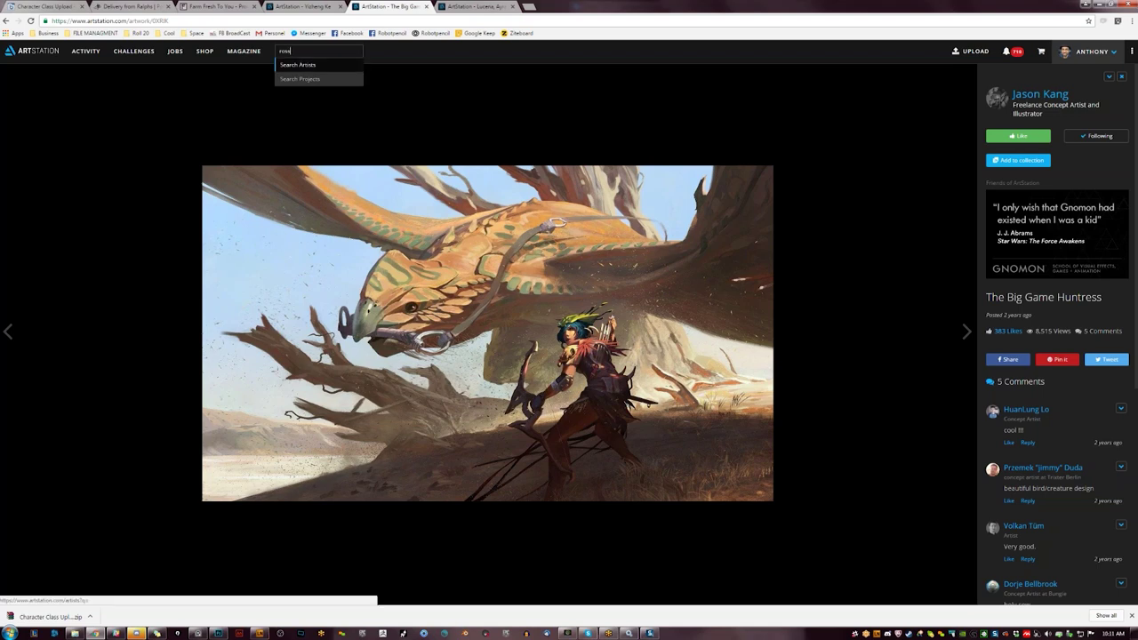
pyautogui.write(' tran')
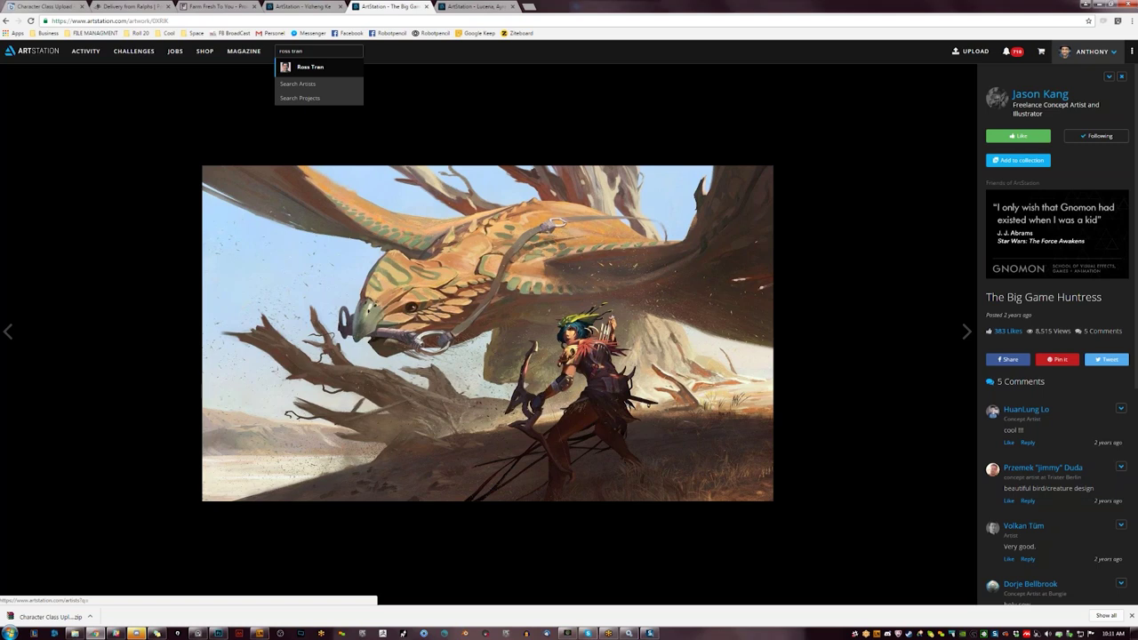
pyautogui.click(303, 83)
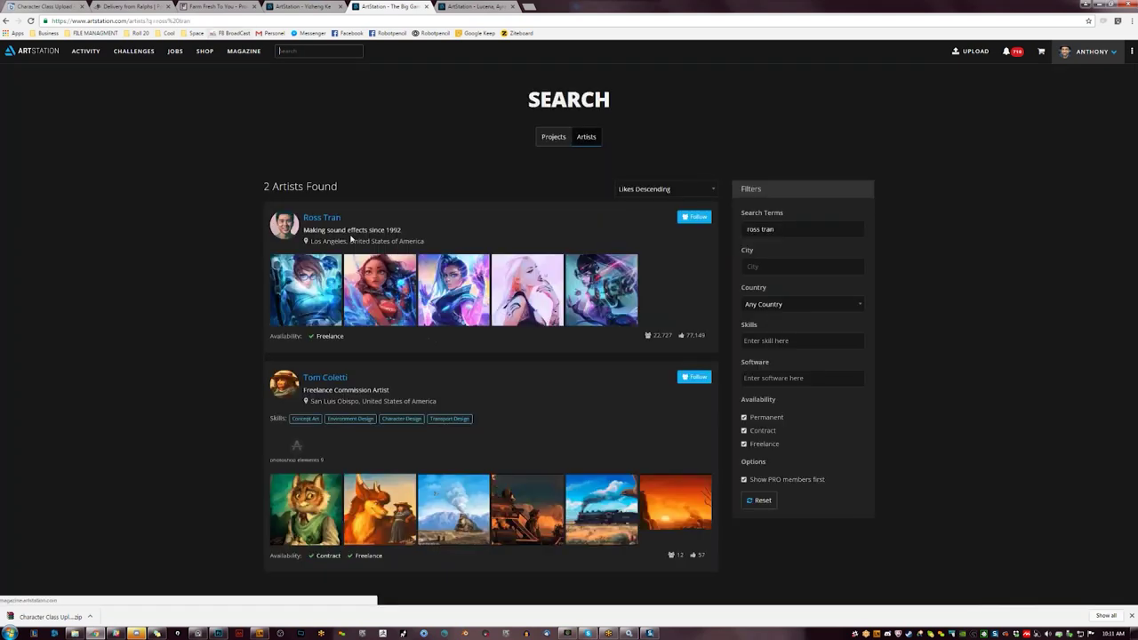
pyautogui.click(331, 221)
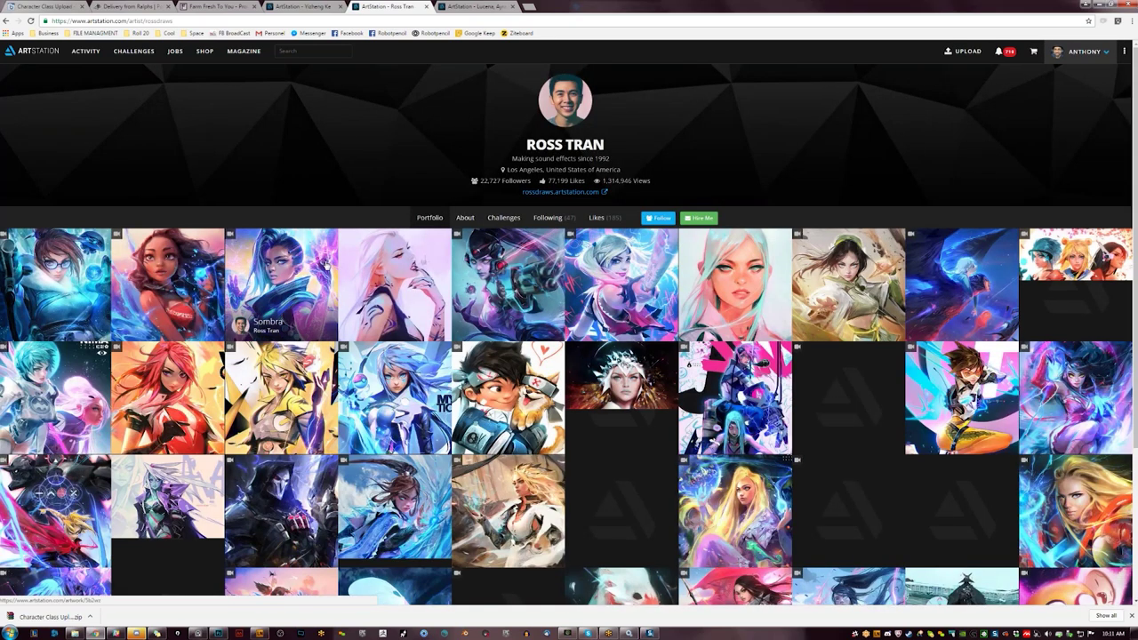
# - Examine the full range of artwork thumbnails in the second illustrator's portfolio
pyautogui.scroll(-3, 325, 264)
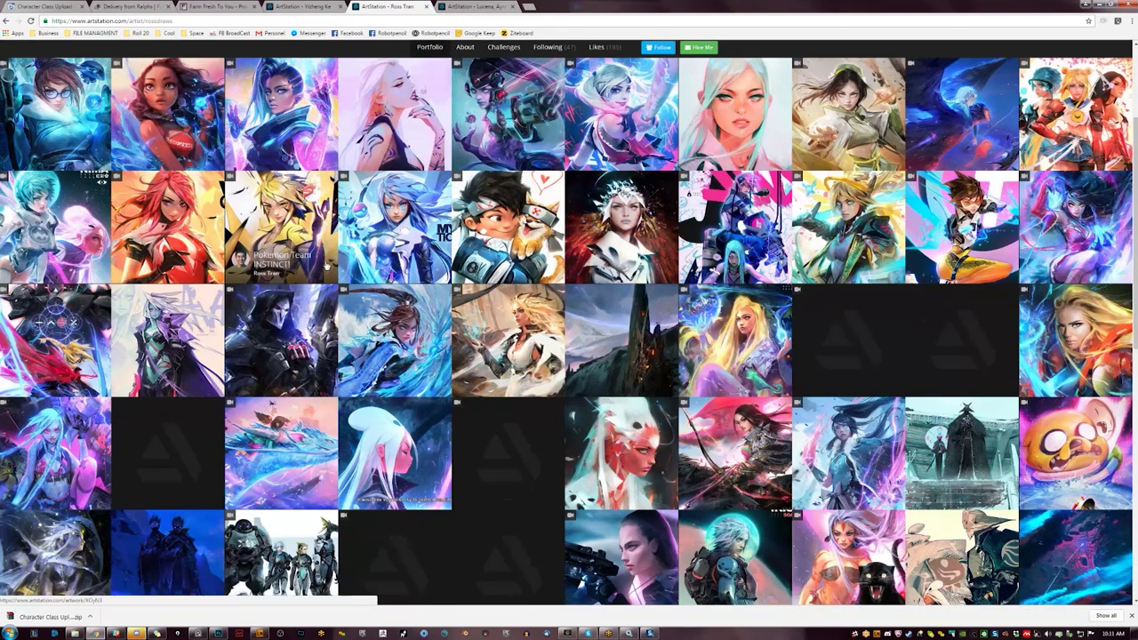
pyautogui.scroll(-5, 325, 264)
pyautogui.scroll(-6, 332, 268)
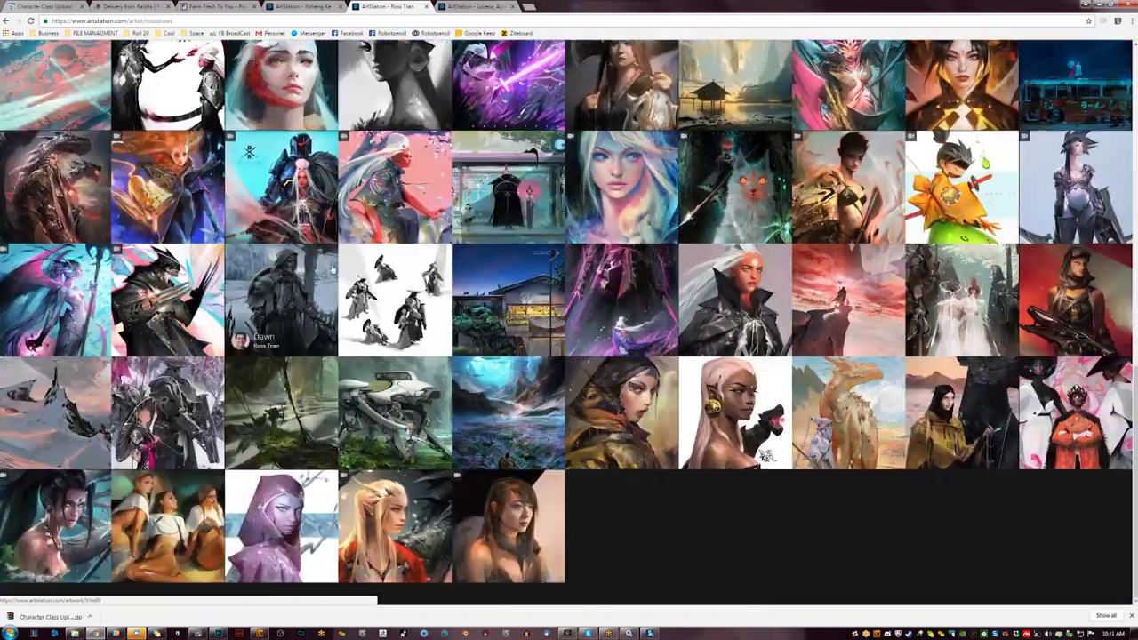
pyautogui.scroll(6, 333, 268)
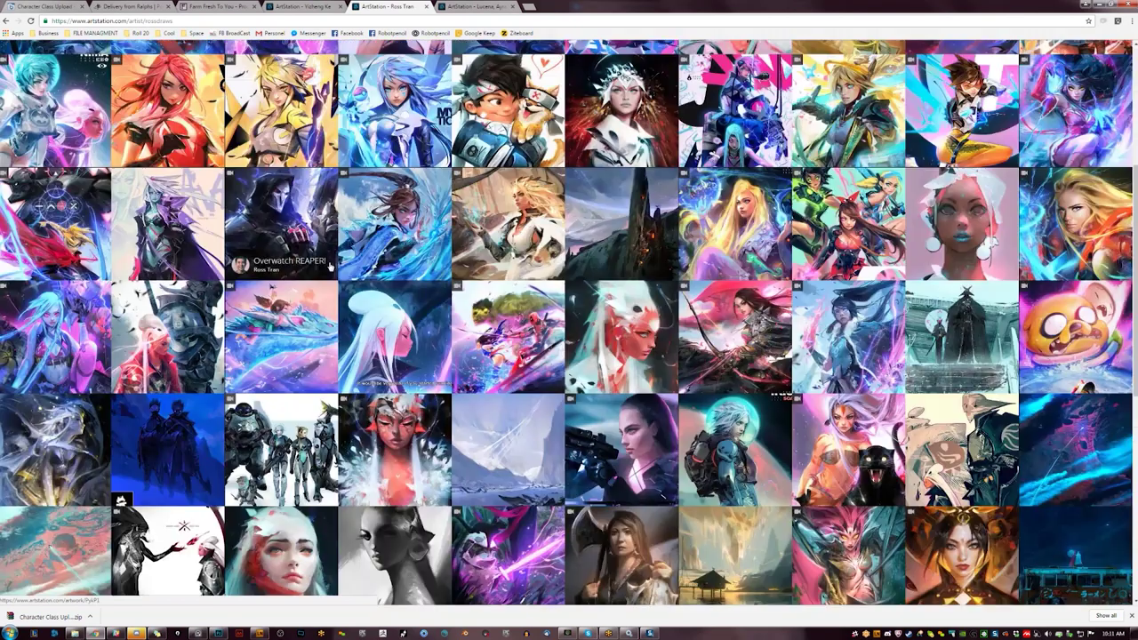
pyautogui.scroll(1, 329, 265)
pyautogui.scroll(2, 329, 265)
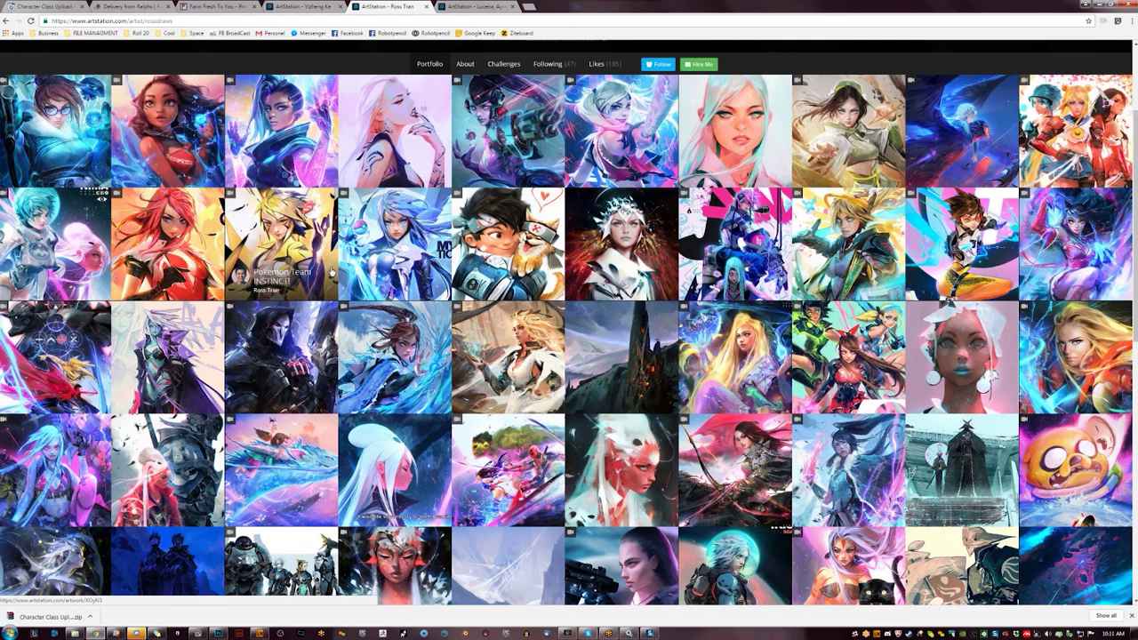
pyautogui.scroll(-1, 333, 278)
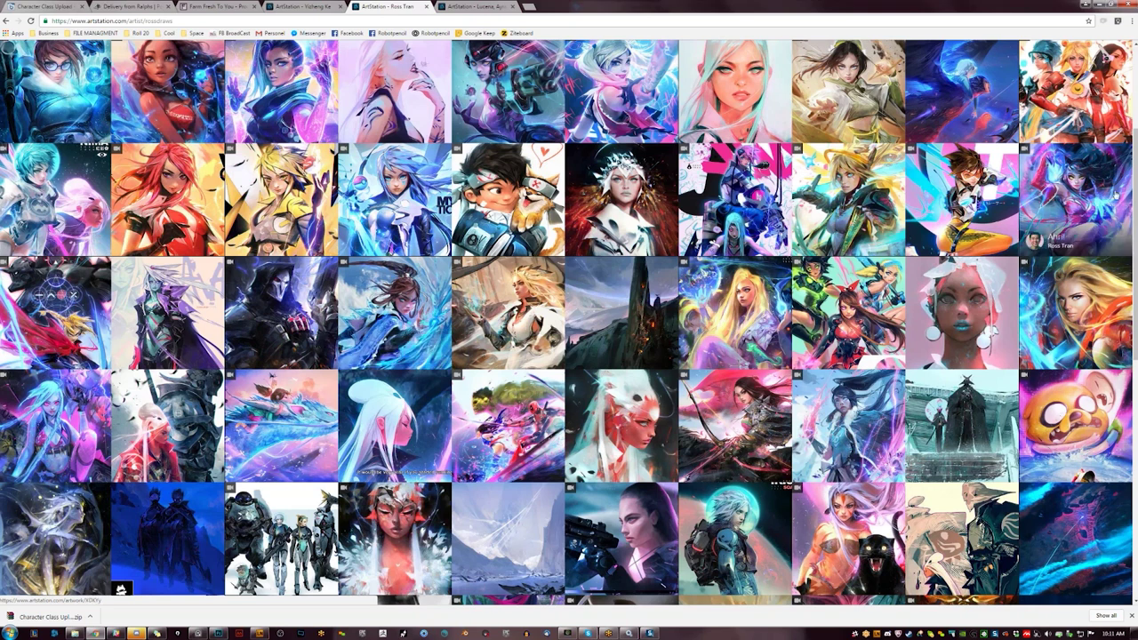
pyautogui.scroll(3, 1022, 275)
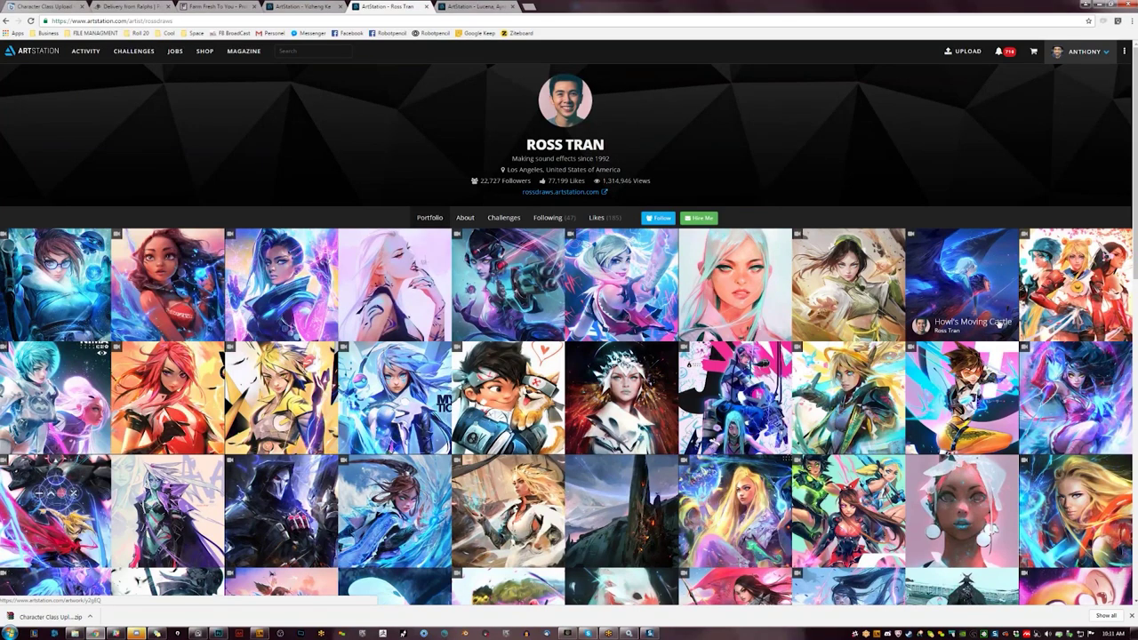
# - Close the illustrator's portfolio page, minimize the browser, and return to the sketch in Photoshop
pyautogui.click(429, 6)
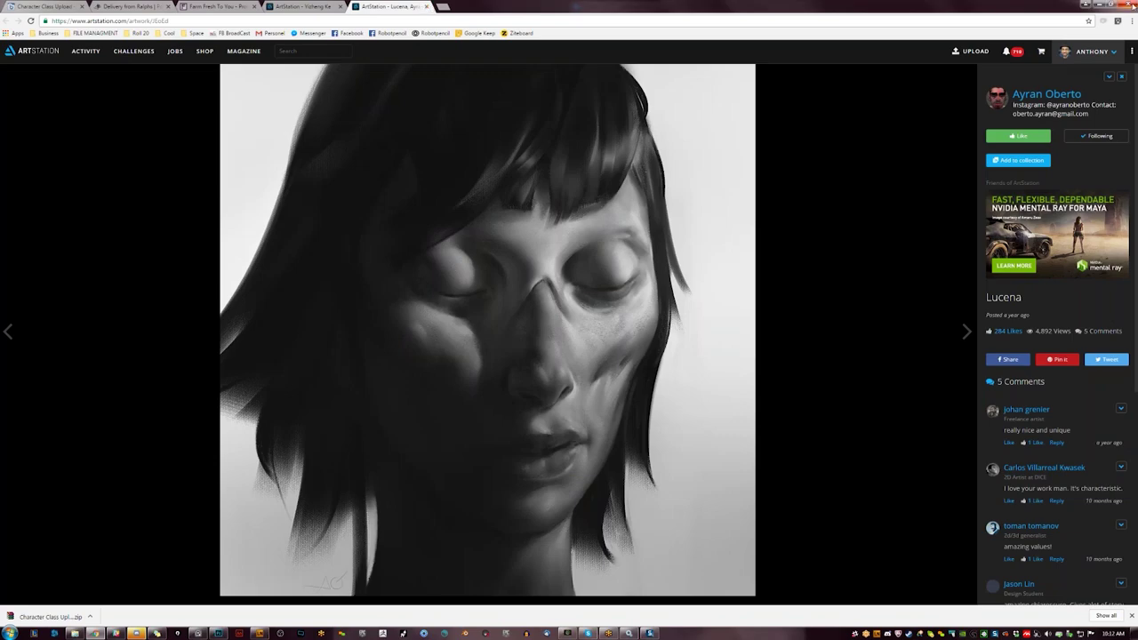
pyautogui.click(1100, 4)
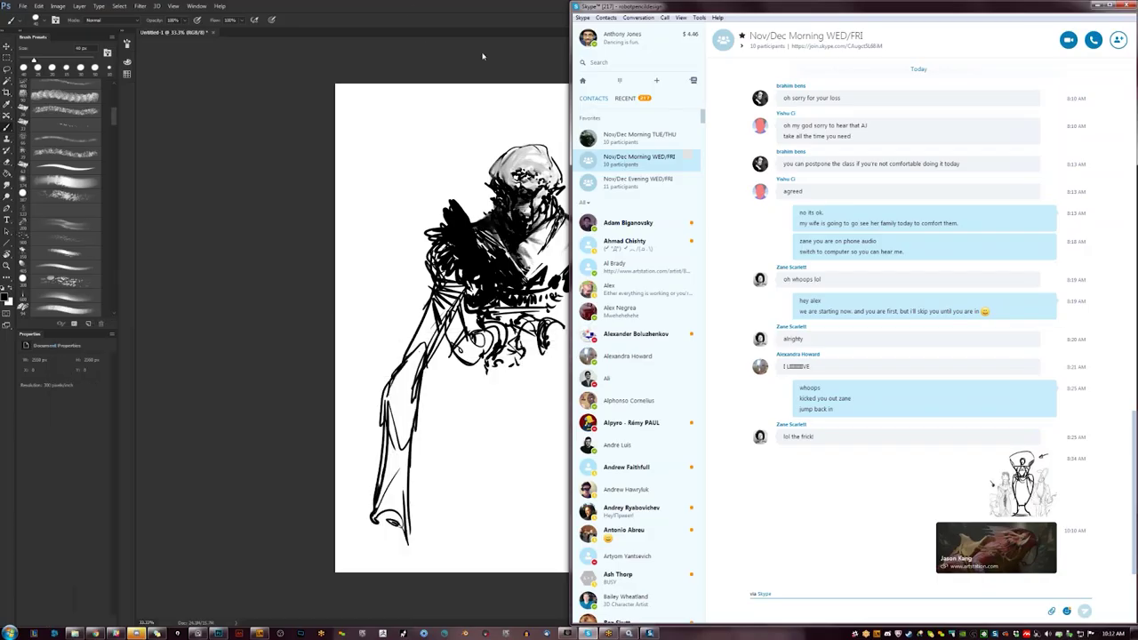
pyautogui.click(482, 60)
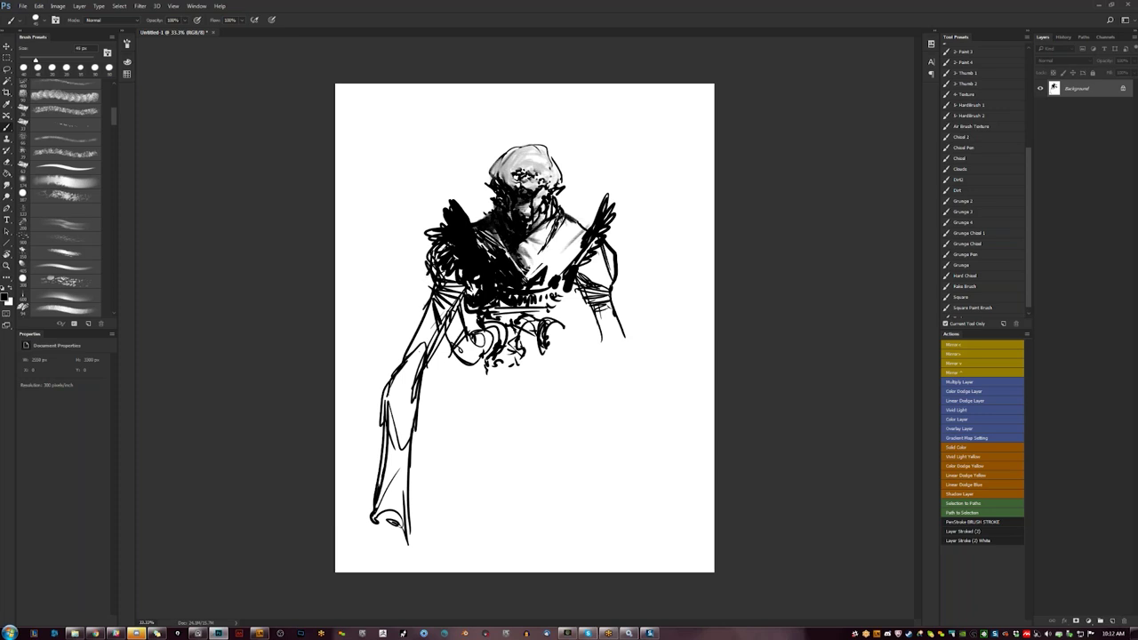
# - Touch up the left-hand shoulder outline and draw thick black strap lines down the chest from the collar
pyautogui.moveTo(425, 274)
pyautogui.mouseDown()
pyautogui.moveTo(420, 252)
pyautogui.moveTo(429, 267)
pyautogui.mouseUp()
pyautogui.press('x')
pyautogui.press(']')
pyautogui.press(']')
pyautogui.press('x')
pyautogui.moveTo(539, 227); pyautogui.dragTo(543, 270)
pyautogui.moveTo(539, 225); pyautogui.dragTo(545, 267)
pyautogui.moveTo(546, 243); pyautogui.dragTo(549, 282)
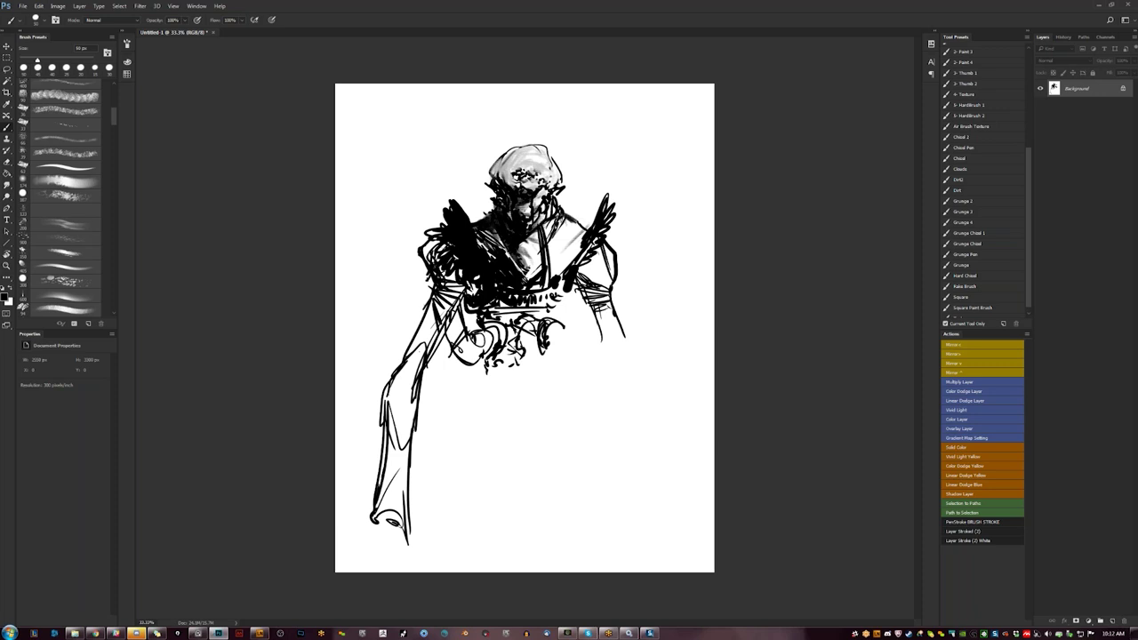
# - Paint out the right-hand shoulder feathers and outer upper arm with a larger white brush
pyautogui.moveTo(566, 217)
pyautogui.mouseDown()
pyautogui.moveTo(553, 259)
pyautogui.moveTo(587, 290)
pyautogui.mouseUp()
pyautogui.keyDown('alt'); pyautogui.click(569, 211); pyautogui.keyUp('alt')
pyautogui.press(']')
pyautogui.press(']')
pyautogui.press(']')
pyautogui.press(']')
pyautogui.press(']')
pyautogui.moveTo(589, 258); pyautogui.dragTo(604, 207)
pyautogui.moveTo(590, 292); pyautogui.dragTo(594, 299)
pyautogui.moveTo(610, 204); pyautogui.dragTo(610, 290)
# - Reduce the brush and redraw the right-hand shoulder line closer to the neck in black
pyautogui.press('x')
pyautogui.press('[')
pyautogui.press('[')
pyautogui.press('[')
pyautogui.press('[')
pyautogui.moveTo(569, 223); pyautogui.dragTo(574, 231)
pyautogui.moveTo(561, 213)
pyautogui.mouseDown()
pyautogui.moveTo(578, 221)
pyautogui.moveTo(601, 199)
pyautogui.moveTo(582, 246)
pyautogui.moveTo(585, 275)
pyautogui.moveTo(593, 256)
pyautogui.mouseUp()
# - Redraw the chest's right-hand edge in black, hatch the chest beside it, and add strokes at the band's end
pyautogui.press(']')
pyautogui.press(']')
pyautogui.press('[')
pyautogui.moveTo(594, 244)
pyautogui.mouseDown()
pyautogui.moveTo(590, 271)
pyautogui.moveTo(574, 276)
pyautogui.mouseUp()
pyautogui.moveTo(579, 274); pyautogui.dragTo(562, 290)
pyautogui.moveTo(564, 275); pyautogui.dragTo(556, 283)
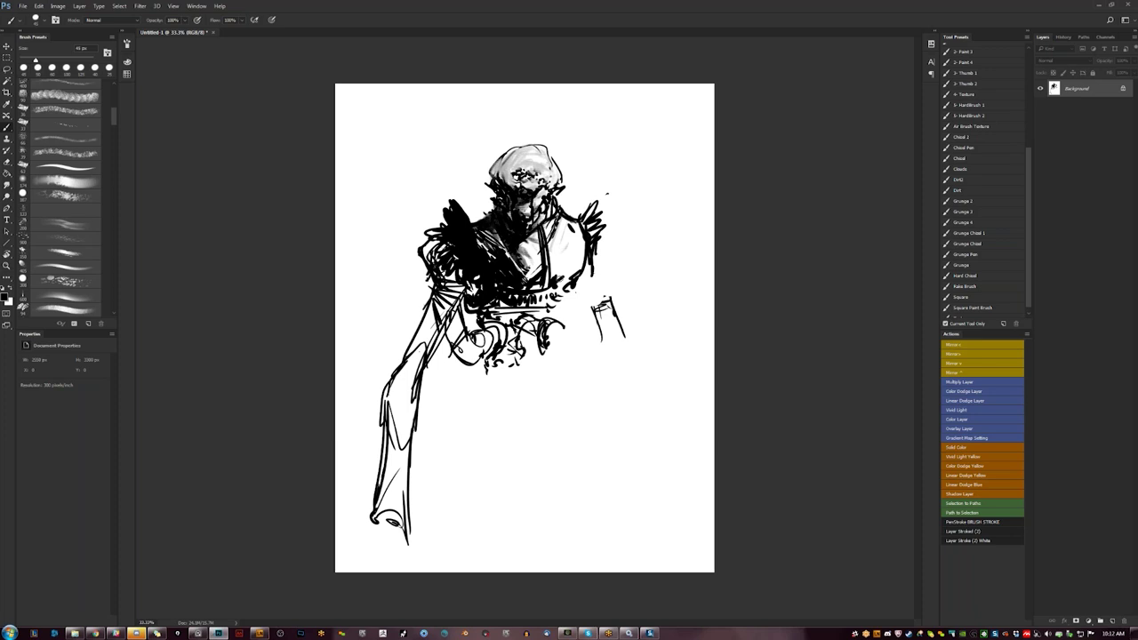
pyautogui.moveTo(584, 240)
pyautogui.mouseDown()
pyautogui.moveTo(575, 259)
pyautogui.moveTo(550, 265)
pyautogui.moveTo(563, 296)
pyautogui.mouseUp()
pyautogui.moveTo(568, 287); pyautogui.dragTo(569, 301)
pyautogui.moveTo(572, 295); pyautogui.dragTo(562, 312)
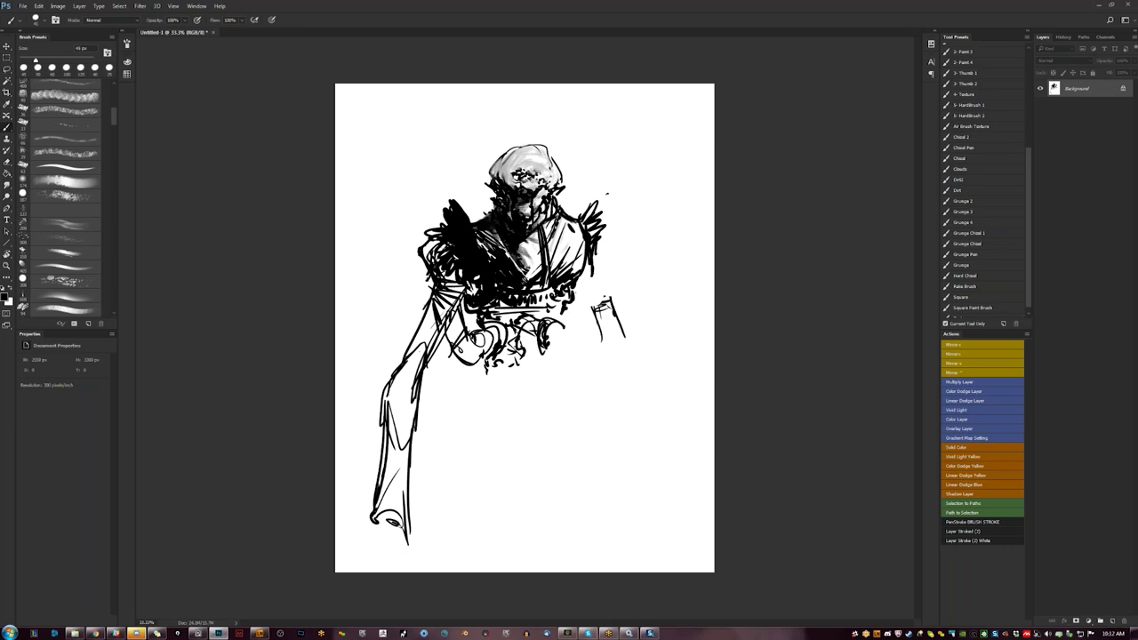
# - Draw a rounded black outline around the left-hand shoulder and add a line inside the elbow
pyautogui.moveTo(423, 301)
pyautogui.mouseDown()
pyautogui.moveTo(418, 254)
pyautogui.moveTo(480, 227)
pyautogui.moveTo(481, 215)
pyautogui.moveTo(488, 224)
pyautogui.moveTo(448, 228)
pyautogui.mouseUp()
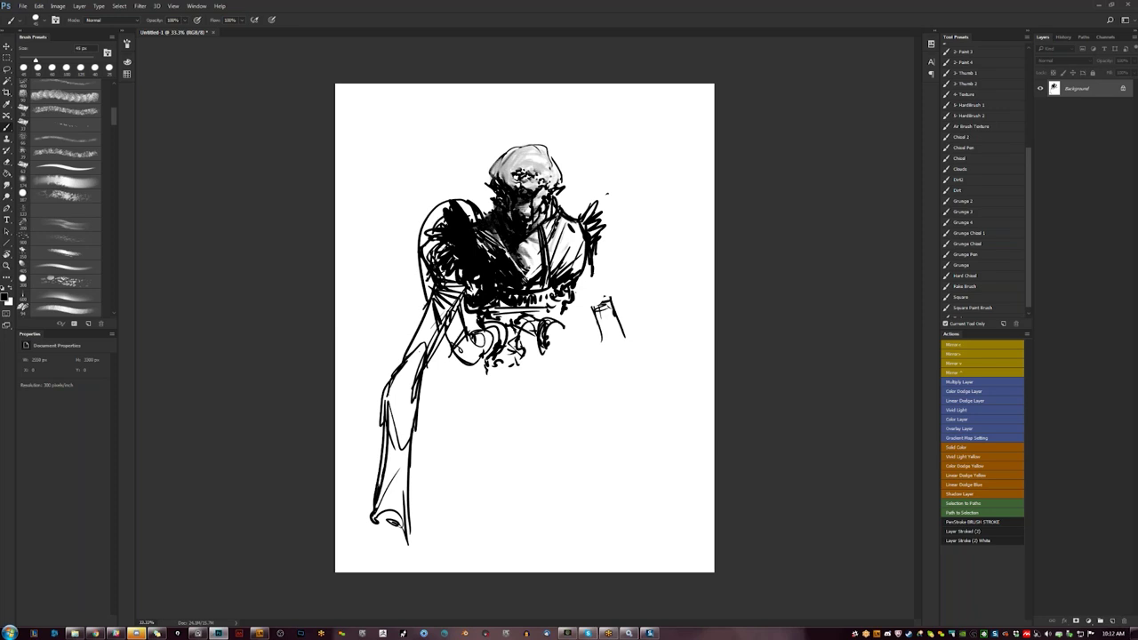
pyautogui.moveTo(407, 349)
pyautogui.mouseDown()
pyautogui.moveTo(385, 383)
pyautogui.moveTo(412, 428)
pyautogui.moveTo(396, 445)
pyautogui.mouseUp()
# - Erase the left-hand forearm and hand below the elbow with the textured eraser
pyautogui.press('e')
pyautogui.moveTo(366, 434); pyautogui.dragTo(364, 491)
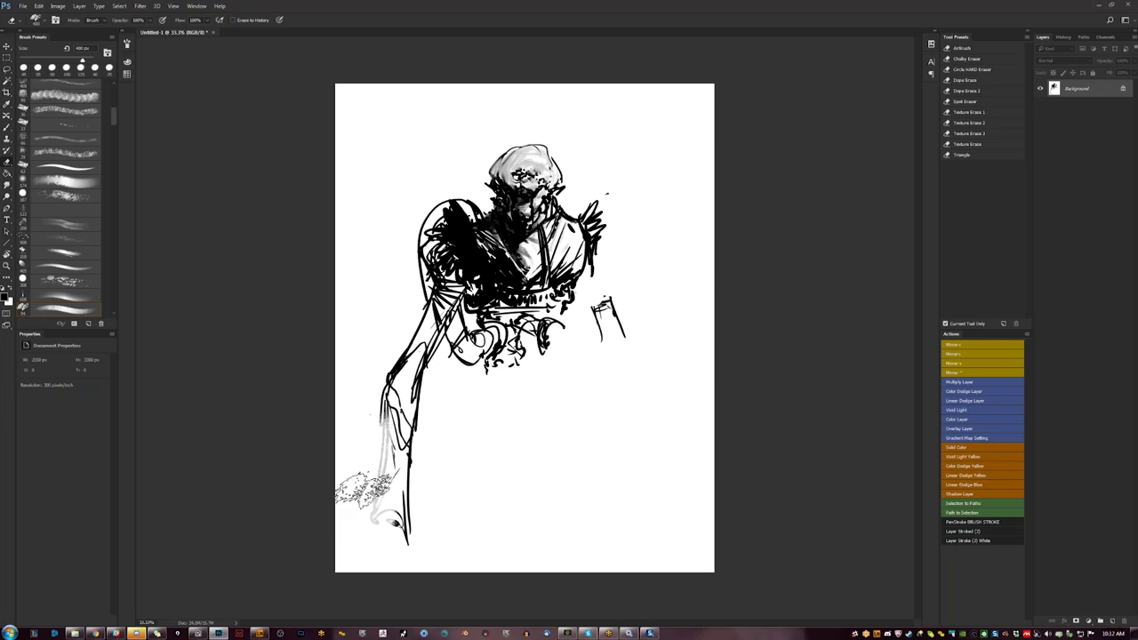
pyautogui.press('b')
pyautogui.moveTo(386, 397)
pyautogui.mouseDown()
pyautogui.moveTo(396, 523)
pyautogui.moveTo(396, 408)
pyautogui.moveTo(411, 532)
pyautogui.moveTo(389, 551)
pyautogui.mouseUp()
pyautogui.hotkey('ctrl', 'alt', 'z')
pyautogui.hotkey('ctrl', 'alt', 'z')
pyautogui.hotkey('ctrl', 'alt', 'z')
pyautogui.hotkey('ctrl', 'alt', 'z')
pyautogui.hotkey('ctrl', 'alt', 'z')
pyautogui.hotkey('ctrl', 'alt', 'z')
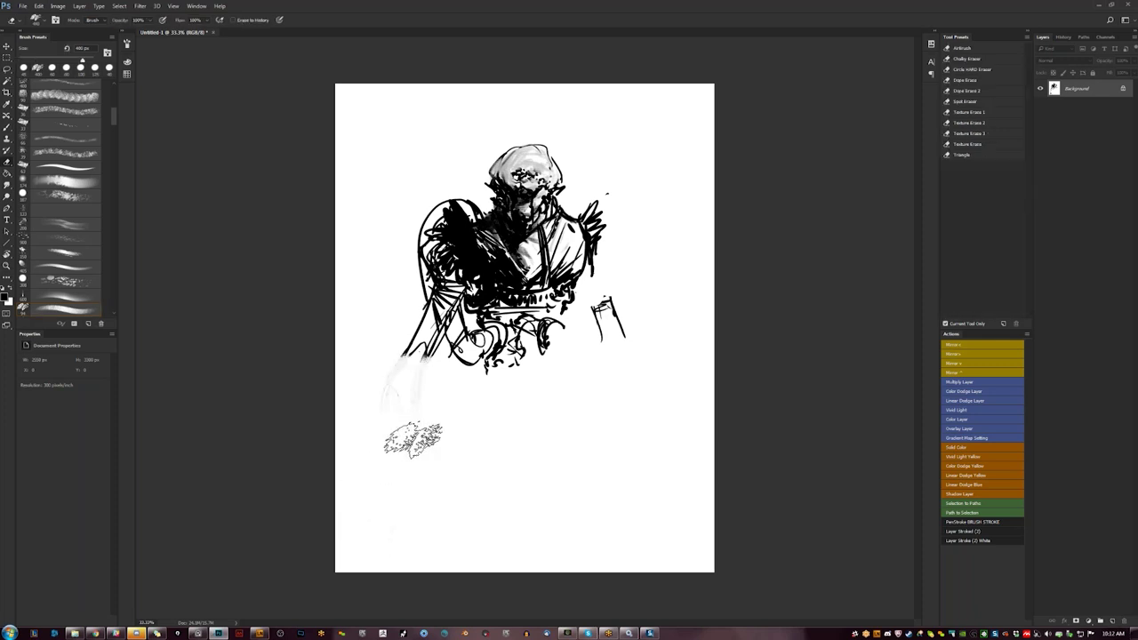
# - Redraw the left-hand forearm in black, angled from the elbow inward toward the body, with a rough wrist
pyautogui.moveTo(403, 359); pyautogui.dragTo(404, 378)
pyautogui.moveTo(425, 324); pyautogui.dragTo(454, 400)
pyautogui.moveTo(408, 361); pyautogui.dragTo(443, 431)
pyautogui.moveTo(427, 402); pyautogui.dragTo(464, 454)
pyautogui.moveTo(444, 378); pyautogui.dragTo(492, 458)
pyautogui.moveTo(454, 443); pyautogui.dragTo(476, 467)
pyautogui.moveTo(485, 446); pyautogui.dragTo(500, 483)
# - Draw a striped round ball over the detached stub and a line linking it to the right-hand shoulder
pyautogui.moveTo(602, 340); pyautogui.dragTo(610, 322)
pyautogui.moveTo(610, 303)
pyautogui.mouseDown()
pyautogui.moveTo(599, 335)
pyautogui.moveTo(627, 331)
pyautogui.mouseUp()
pyautogui.moveTo(610, 304); pyautogui.dragTo(606, 332)
pyautogui.moveTo(621, 304); pyautogui.dragTo(620, 332)
pyautogui.moveTo(585, 265); pyautogui.dragTo(594, 303)
# - Add looping black feather strokes around the right-hand shoulder and its outer edge
pyautogui.moveTo(607, 238); pyautogui.dragTo(580, 287)
pyautogui.moveTo(573, 193); pyautogui.dragTo(574, 215)
pyautogui.moveTo(569, 205)
pyautogui.mouseDown()
pyautogui.moveTo(576, 218)
pyautogui.moveTo(554, 201)
pyautogui.mouseUp()
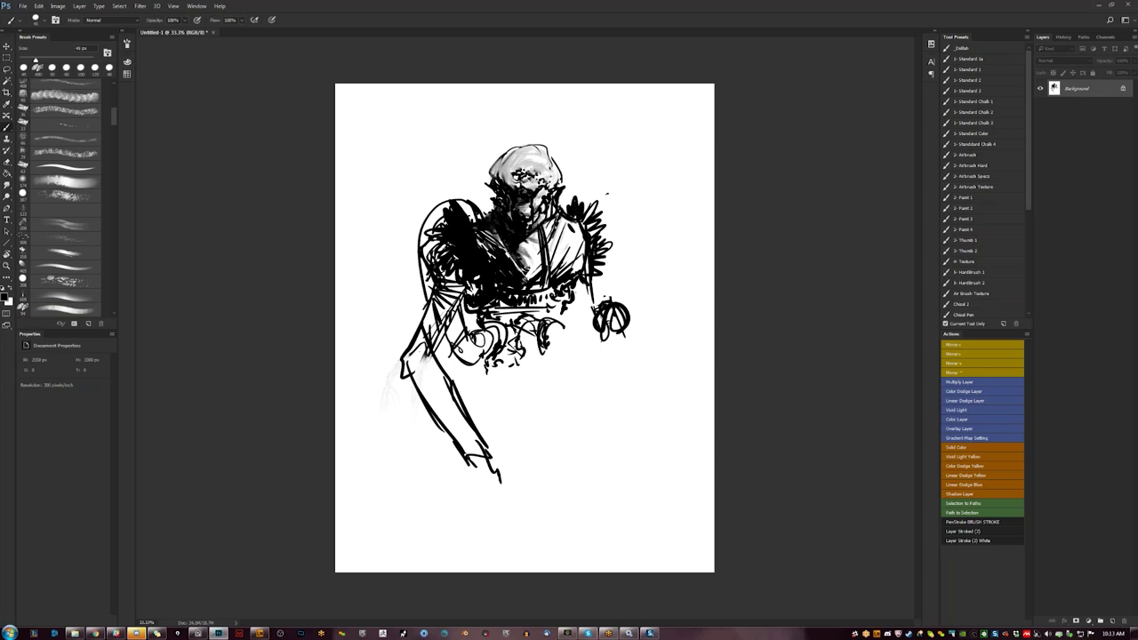
# - Darken the area beneath the chest band, thicken the left-hand waist curl, and mark the elbow crease
pyautogui.moveTo(492, 306); pyautogui.dragTo(495, 326)
pyautogui.moveTo(499, 302); pyautogui.dragTo(510, 318)
pyautogui.moveTo(511, 307); pyautogui.dragTo(521, 318)
pyautogui.moveTo(526, 304); pyautogui.dragTo(496, 331)
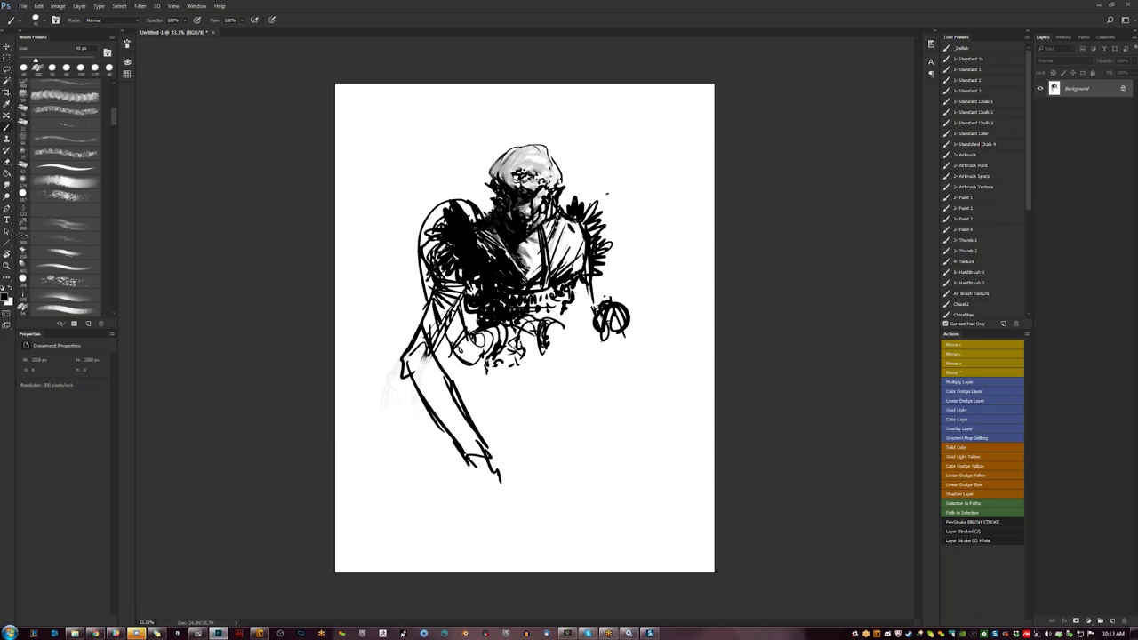
pyautogui.moveTo(461, 323)
pyautogui.mouseDown()
pyautogui.moveTo(446, 352)
pyautogui.moveTo(480, 364)
pyautogui.mouseUp()
pyautogui.moveTo(482, 363)
pyautogui.mouseDown()
pyautogui.moveTo(476, 370)
pyautogui.moveTo(461, 353)
pyautogui.mouseUp()
pyautogui.moveTo(457, 311); pyautogui.dragTo(453, 336)
pyautogui.moveTo(410, 360); pyautogui.dragTo(437, 368)
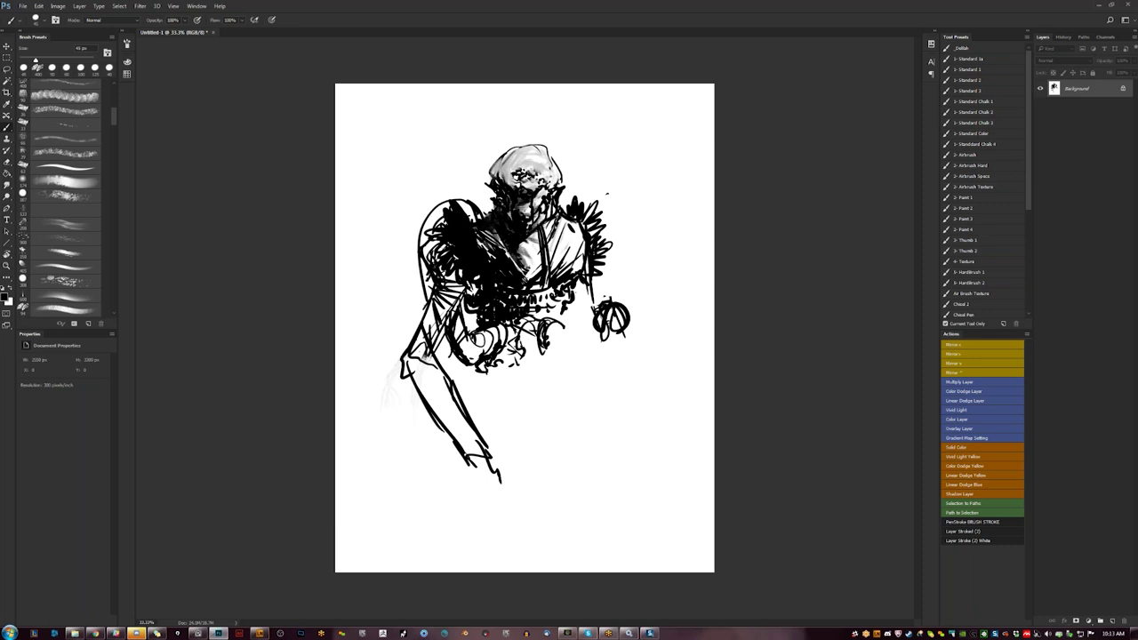
# - Add short black strokes beneath the curled waist ornament and a mark at its right-hand end
pyautogui.press('z')
pyautogui.click(514, 421)
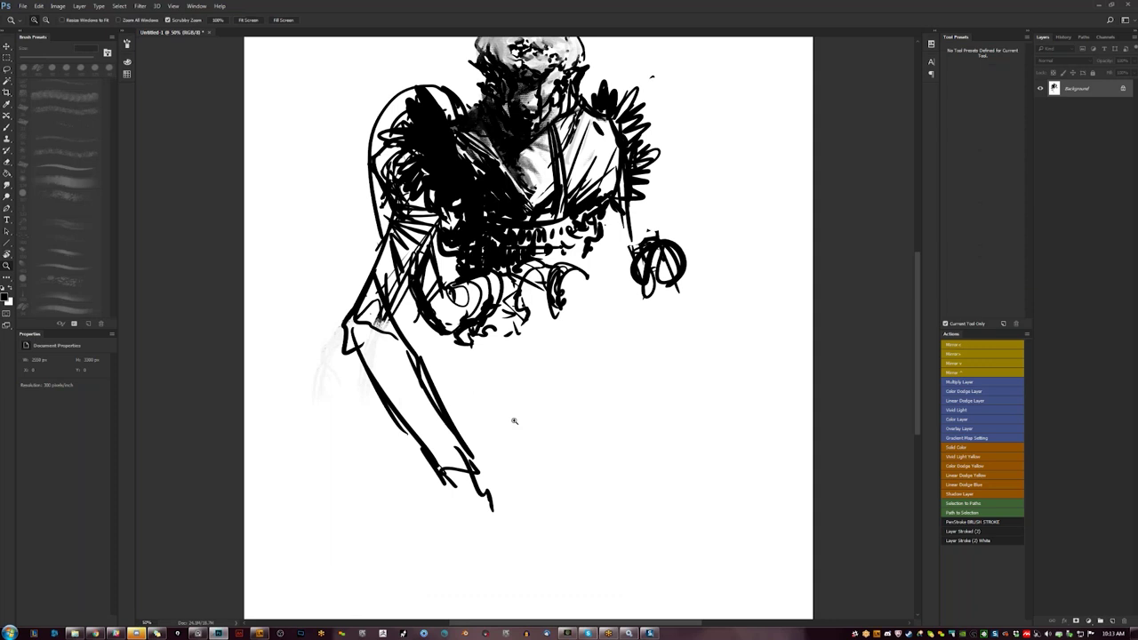
pyautogui.moveTo(501, 383); pyautogui.dragTo(500, 432)
pyautogui.press('b')
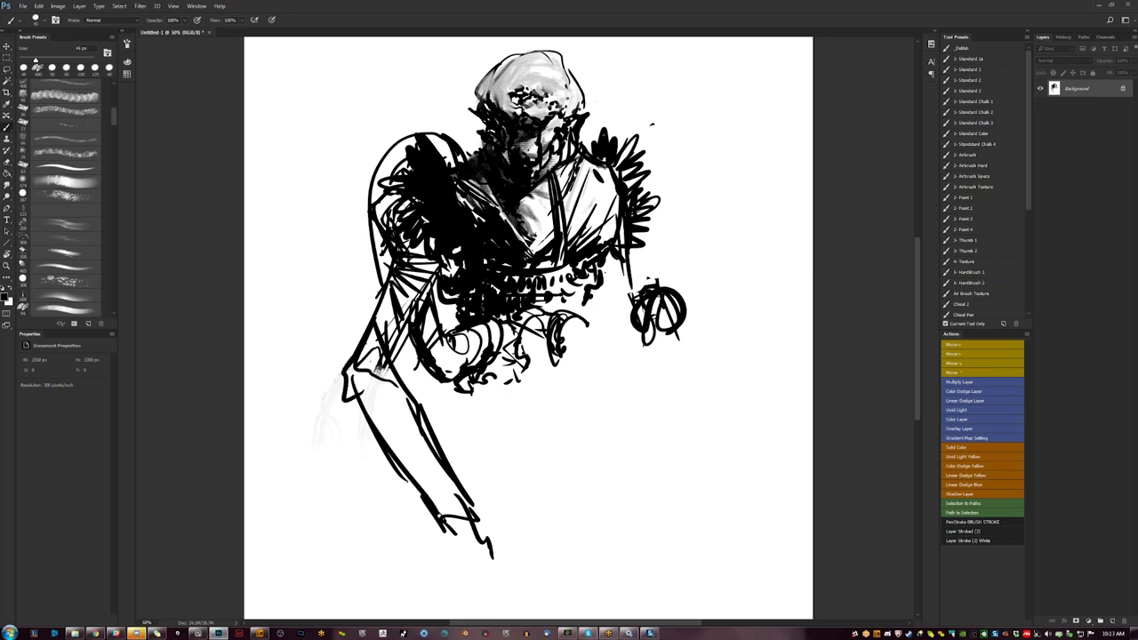
pyautogui.moveTo(451, 384)
pyautogui.mouseDown()
pyautogui.moveTo(436, 391)
pyautogui.moveTo(457, 409)
pyautogui.moveTo(509, 383)
pyautogui.mouseUp()
pyautogui.moveTo(508, 388); pyautogui.dragTo(513, 394)
pyautogui.moveTo(587, 322); pyautogui.dragTo(601, 306)
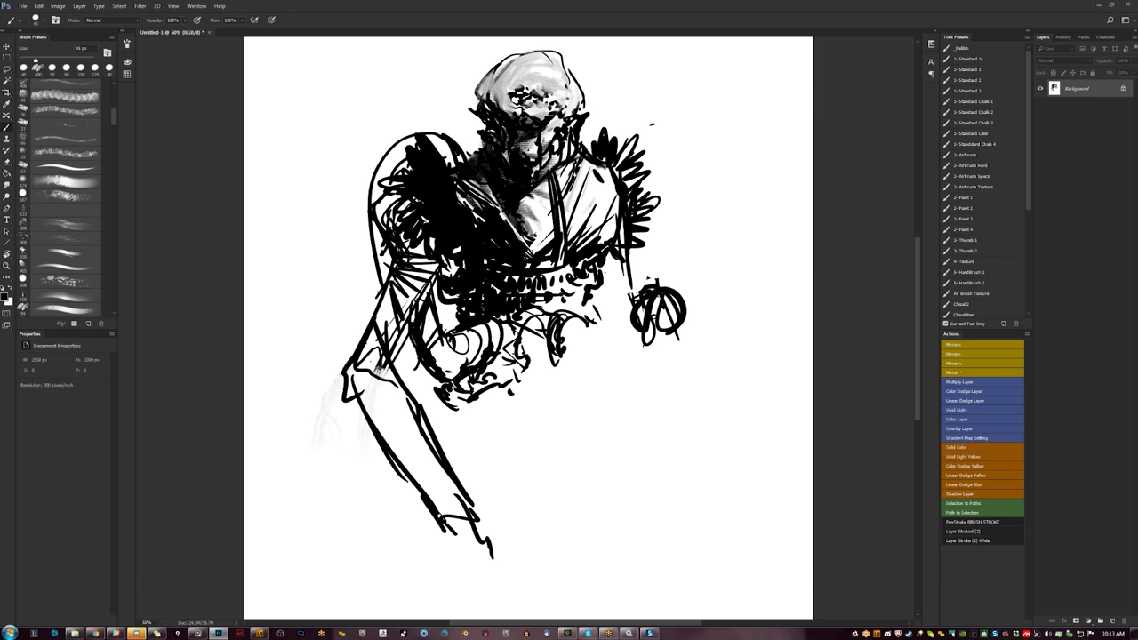
# - Sketch a small folded arm on the right-hand side, with its forearm crossing the waist to a dark hand
pyautogui.moveTo(562, 350); pyautogui.dragTo(622, 372)
pyautogui.moveTo(613, 331)
pyautogui.mouseDown()
pyautogui.moveTo(611, 290)
pyautogui.moveTo(609, 299)
pyautogui.mouseUp()
pyautogui.moveTo(611, 274); pyautogui.dragTo(642, 264)
pyautogui.moveTo(633, 267); pyautogui.dragTo(647, 286)
pyautogui.moveTo(652, 321); pyautogui.dragTo(643, 363)
pyautogui.moveTo(639, 364); pyautogui.dragTo(639, 369)
pyautogui.moveTo(562, 343); pyautogui.dragTo(622, 370)
pyautogui.moveTo(569, 353)
pyautogui.mouseDown()
pyautogui.moveTo(566, 317)
pyautogui.moveTo(575, 338)
pyautogui.mouseUp()
pyautogui.moveTo(574, 343); pyautogui.dragTo(578, 354)
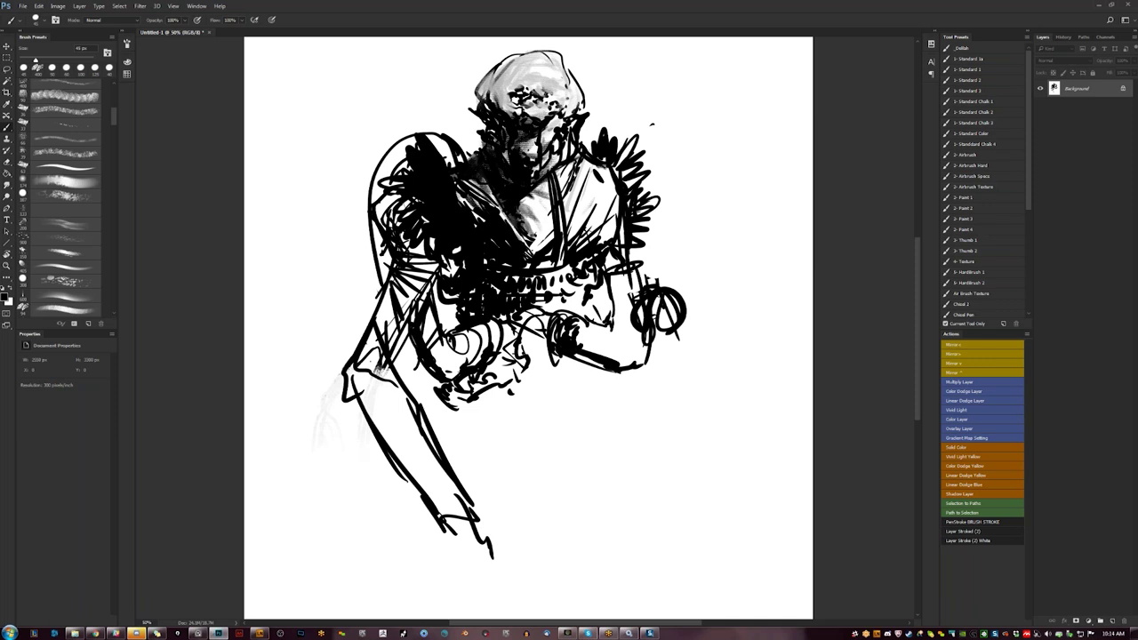
# - Hatch black around the folded hand and fill in the gaps below the spiral waist ornament
pyautogui.moveTo(564, 341)
pyautogui.mouseDown()
pyautogui.moveTo(553, 325)
pyautogui.moveTo(532, 357)
pyautogui.moveTo(537, 343)
pyautogui.moveTo(550, 354)
pyautogui.mouseUp()
pyautogui.moveTo(544, 333)
pyautogui.mouseDown()
pyautogui.moveTo(535, 326)
pyautogui.moveTo(558, 304)
pyautogui.moveTo(587, 308)
pyautogui.moveTo(528, 353)
pyautogui.mouseUp()
pyautogui.moveTo(536, 326)
pyautogui.mouseDown()
pyautogui.moveTo(524, 345)
pyautogui.moveTo(525, 335)
pyautogui.mouseUp()
pyautogui.moveTo(495, 366); pyautogui.dragTo(481, 374)
pyautogui.moveTo(500, 357); pyautogui.dragTo(484, 381)
pyautogui.moveTo(508, 370); pyautogui.dragTo(487, 384)
pyautogui.moveTo(484, 373)
pyautogui.mouseDown()
pyautogui.moveTo(477, 386)
pyautogui.moveTo(448, 386)
pyautogui.mouseUp()
pyautogui.moveTo(460, 374)
pyautogui.mouseDown()
pyautogui.moveTo(444, 384)
pyautogui.moveTo(464, 377)
pyautogui.mouseUp()
pyautogui.moveTo(455, 369); pyautogui.dragTo(441, 368)
pyautogui.moveTo(460, 367)
pyautogui.mouseDown()
pyautogui.moveTo(439, 361)
pyautogui.moveTo(451, 362)
pyautogui.mouseUp()
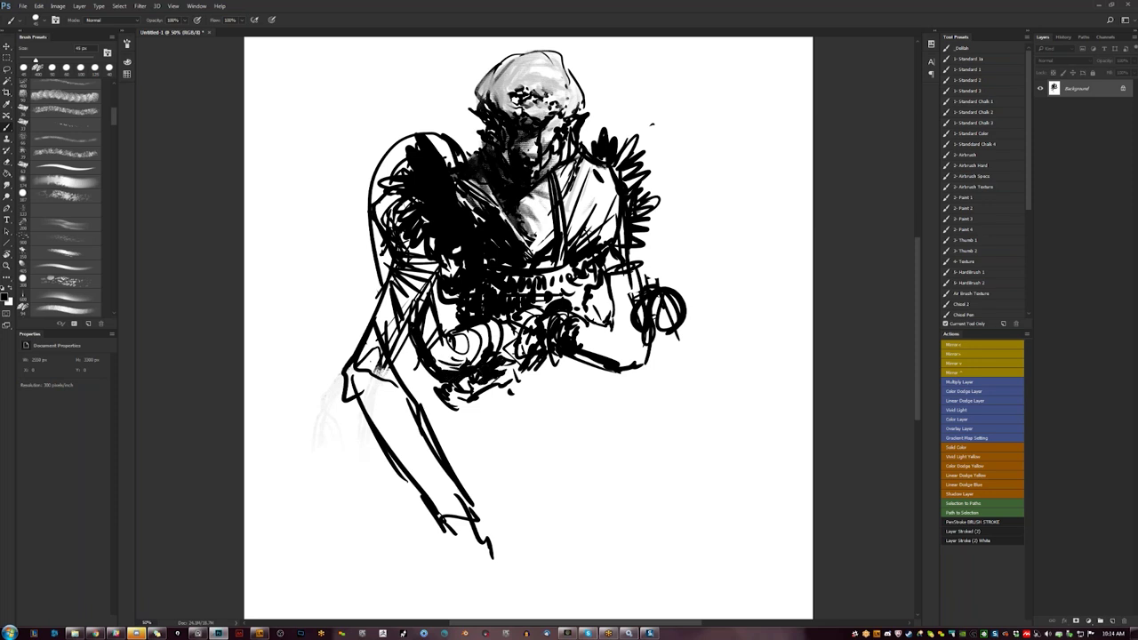
# - Shade the inside of the left-hand shoulder outline and upper arm in black
pyautogui.moveTo(422, 312)
pyautogui.mouseDown()
pyautogui.moveTo(444, 340)
pyautogui.moveTo(443, 330)
pyautogui.mouseUp()
pyautogui.moveTo(395, 262); pyautogui.dragTo(375, 279)
pyautogui.moveTo(386, 233); pyautogui.dragTo(373, 277)
pyautogui.moveTo(382, 219)
pyautogui.mouseDown()
pyautogui.moveTo(370, 256)
pyautogui.moveTo(368, 235)
pyautogui.mouseUp()
pyautogui.moveTo(388, 236); pyautogui.dragTo(377, 251)
pyautogui.moveTo(383, 181); pyautogui.dragTo(372, 197)
pyautogui.moveTo(393, 151); pyautogui.dragTo(380, 173)
pyautogui.moveTo(407, 143); pyautogui.dragTo(397, 175)
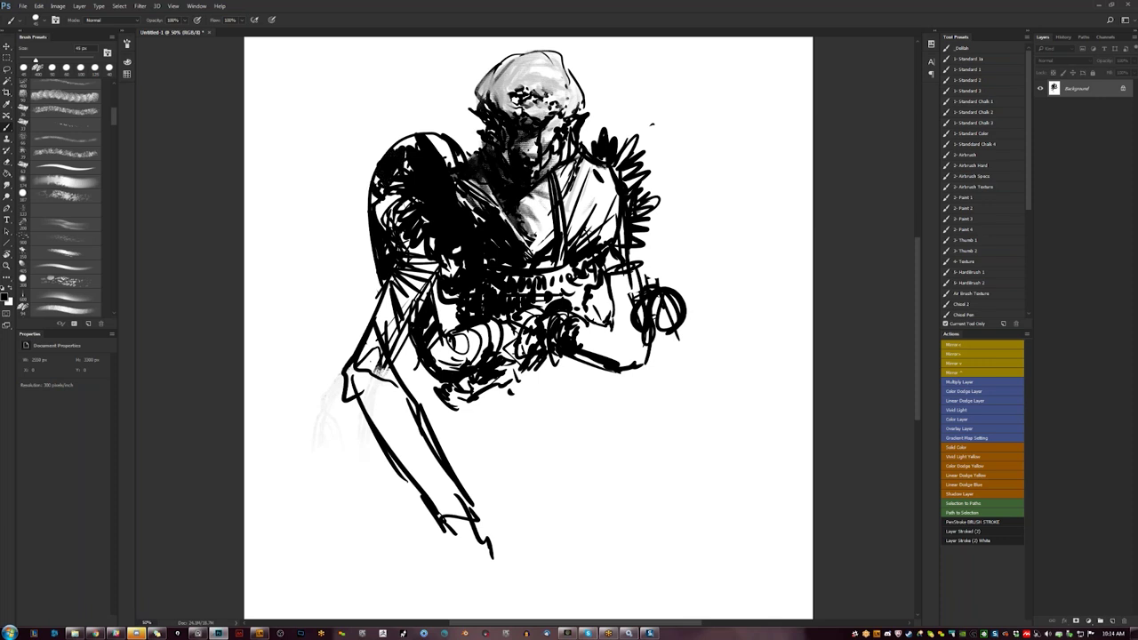
# - Extend the dark waist ornament to the forearm and sketch a hooked limb ending in a circle behind it
pyautogui.moveTo(457, 391)
pyautogui.mouseDown()
pyautogui.moveTo(445, 403)
pyautogui.moveTo(425, 393)
pyautogui.moveTo(423, 408)
pyautogui.mouseUp()
pyautogui.moveTo(439, 398)
pyautogui.mouseDown()
pyautogui.moveTo(416, 409)
pyautogui.moveTo(439, 420)
pyautogui.moveTo(336, 460)
pyautogui.moveTo(339, 492)
pyautogui.mouseUp()
pyautogui.moveTo(368, 433)
pyautogui.mouseDown()
pyautogui.moveTo(340, 494)
pyautogui.moveTo(356, 526)
pyautogui.moveTo(381, 524)
pyautogui.moveTo(377, 453)
pyautogui.mouseUp()
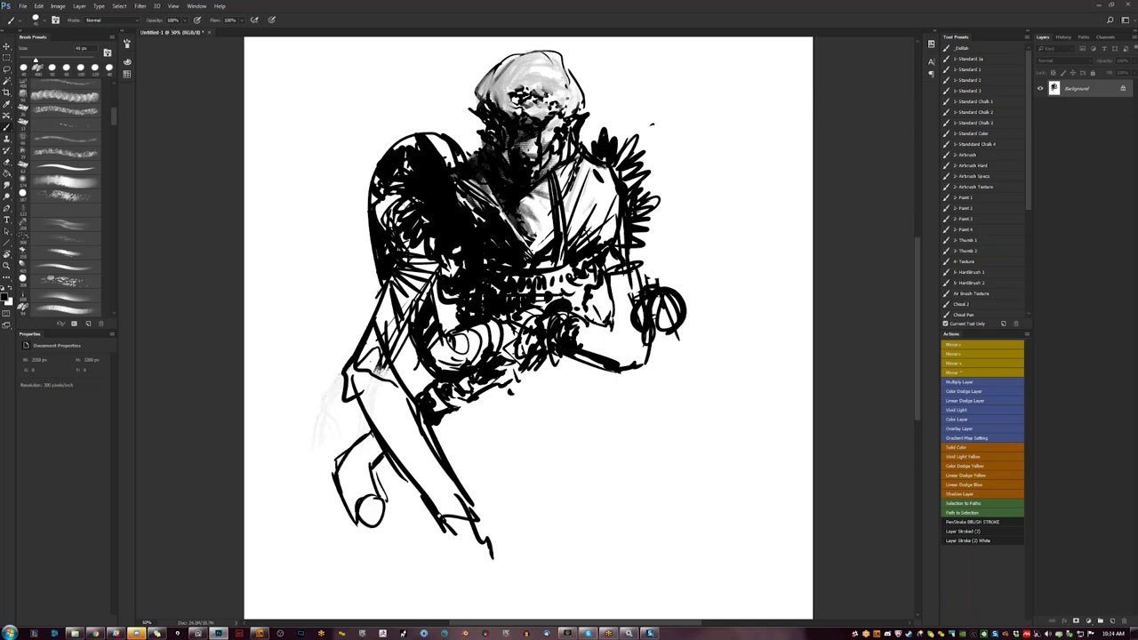
pyautogui.moveTo(409, 565); pyautogui.dragTo(389, 500)
# - Draw a waistband beneath the ornament and hatch the gap beside the left-hand forearm
pyautogui.moveTo(492, 319); pyautogui.dragTo(562, 297)
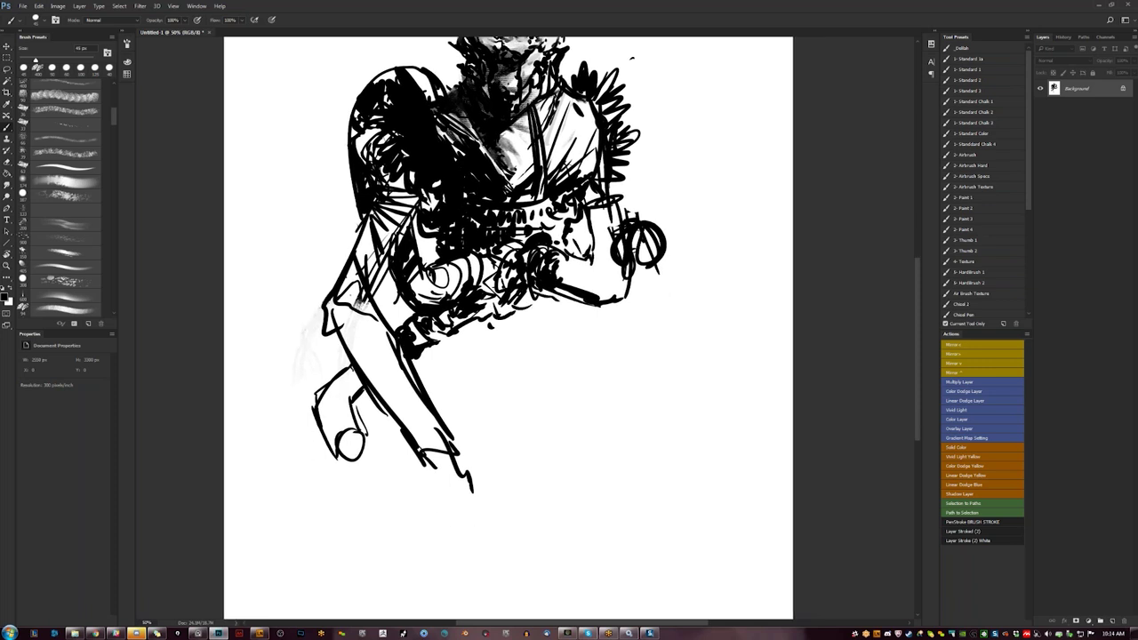
pyautogui.moveTo(432, 317)
pyautogui.mouseDown()
pyautogui.moveTo(411, 324)
pyautogui.moveTo(451, 308)
pyautogui.mouseUp()
pyautogui.moveTo(533, 317); pyautogui.dragTo(559, 326)
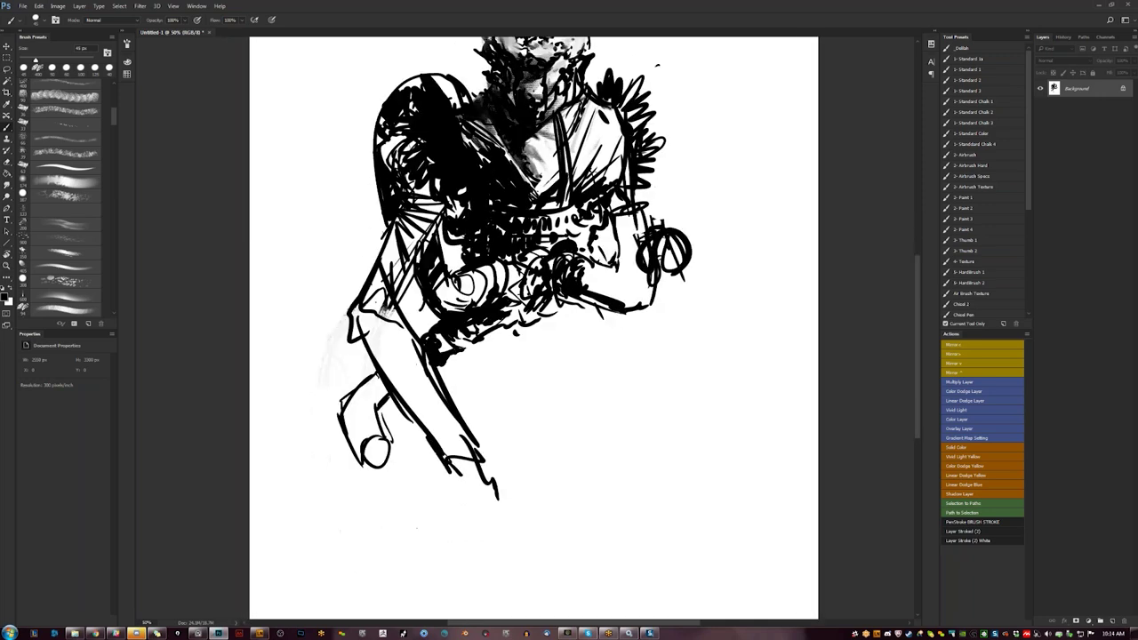
pyautogui.moveTo(488, 348)
pyautogui.mouseDown()
pyautogui.moveTo(603, 315)
pyautogui.moveTo(605, 337)
pyautogui.moveTo(604, 308)
pyautogui.moveTo(505, 361)
pyautogui.moveTo(604, 351)
pyautogui.mouseUp()
pyautogui.moveTo(462, 349); pyautogui.dragTo(478, 348)
pyautogui.moveTo(472, 350); pyautogui.dragTo(491, 357)
pyautogui.moveTo(459, 352)
pyautogui.mouseDown()
pyautogui.moveTo(487, 368)
pyautogui.moveTo(443, 377)
pyautogui.mouseUp()
pyautogui.moveTo(450, 364)
pyautogui.mouseDown()
pyautogui.moveTo(435, 382)
pyautogui.moveTo(450, 393)
pyautogui.mouseUp()
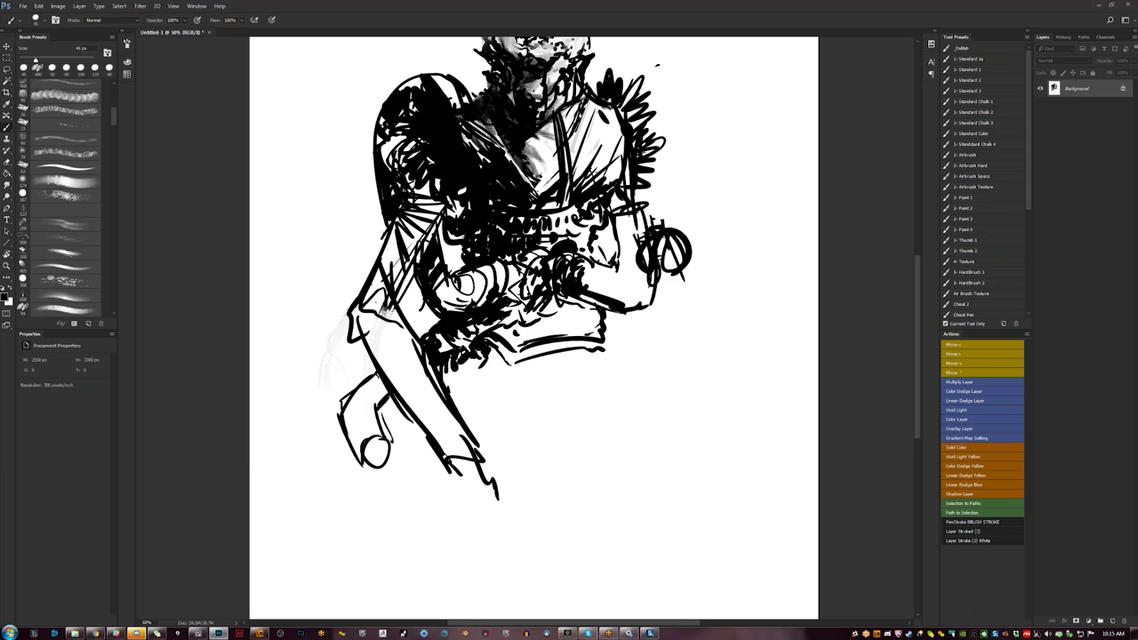
# - Sketch a boxy skirt below the waistband, with a vertical divider and an overlapping lower flap
pyautogui.moveTo(518, 409); pyautogui.dragTo(488, 463)
pyautogui.moveTo(577, 363); pyautogui.dragTo(602, 425)
pyautogui.moveTo(584, 364)
pyautogui.mouseDown()
pyautogui.moveTo(619, 438)
pyautogui.moveTo(458, 443)
pyautogui.mouseUp()
pyautogui.moveTo(526, 405); pyautogui.dragTo(548, 452)
pyautogui.moveTo(489, 411)
pyautogui.mouseDown()
pyautogui.moveTo(495, 469)
pyautogui.moveTo(605, 455)
pyautogui.moveTo(597, 439)
pyautogui.mouseUp()
pyautogui.moveTo(446, 420)
pyautogui.mouseDown()
pyautogui.moveTo(476, 444)
pyautogui.moveTo(480, 436)
pyautogui.moveTo(446, 430)
pyautogui.mouseUp()
pyautogui.moveTo(448, 440); pyautogui.dragTo(462, 459)
pyautogui.moveTo(462, 451); pyautogui.dragTo(493, 453)
# - Mirror the canvas horizontally and thicken the shoulder feathers with a larger black brush, undoing the last stroke
pyautogui.press('z')
pyautogui.hotkey('ctrl', '-')
pyautogui.hotkey('ctrl', 'shift', 'h')
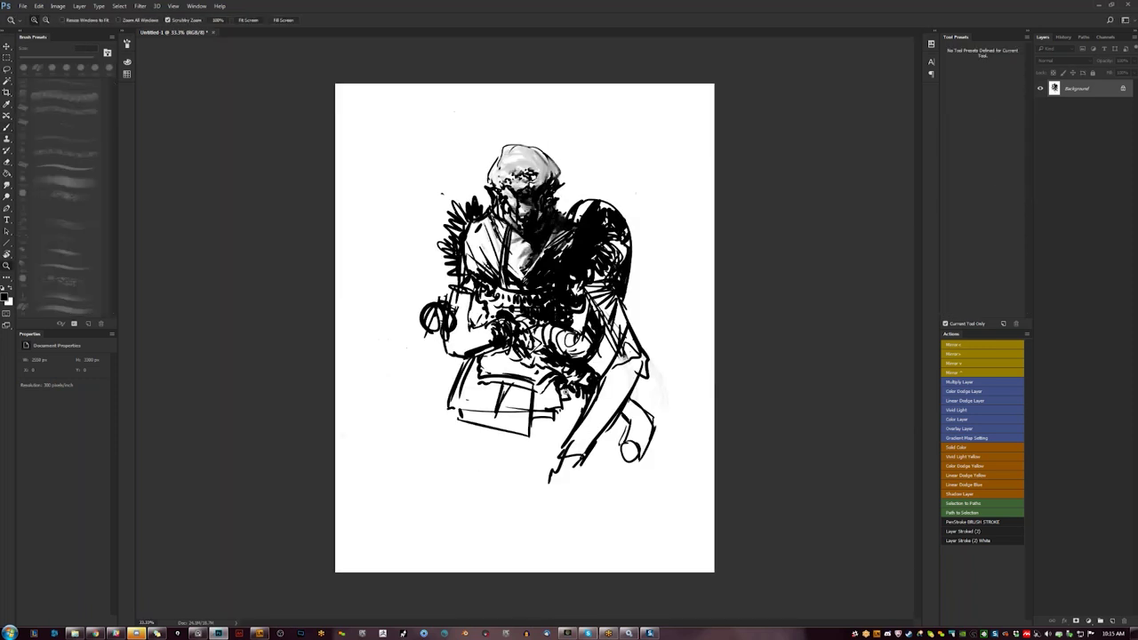
pyautogui.press('b')
pyautogui.press(']')
pyautogui.moveTo(462, 229)
pyautogui.mouseDown()
pyautogui.moveTo(451, 238)
pyautogui.moveTo(459, 224)
pyautogui.mouseUp()
pyautogui.moveTo(456, 228)
pyautogui.mouseDown()
pyautogui.moveTo(467, 212)
pyautogui.moveTo(454, 208)
pyautogui.mouseUp()
pyautogui.moveTo(452, 204); pyautogui.dragTo(460, 230)
pyautogui.hotkey('ctrl', 'z')
# - Draw a long arm hanging from the feathered shoulder, undoing and redrawing its lines, and mirror the canvas back
pyautogui.moveTo(452, 277)
pyautogui.mouseDown()
pyautogui.moveTo(442, 274)
pyautogui.moveTo(426, 323)
pyautogui.moveTo(402, 311)
pyautogui.moveTo(430, 329)
pyautogui.moveTo(408, 343)
pyautogui.moveTo(426, 348)
pyautogui.moveTo(407, 346)
pyautogui.mouseUp()
pyautogui.hotkey('ctrl', 'alt', 'z')
pyautogui.hotkey('ctrl', 'alt', 'z')
pyautogui.moveTo(417, 335); pyautogui.dragTo(411, 472)
pyautogui.hotkey('ctrl', 'alt', 'z')
pyautogui.hotkey('ctrl', 'alt', 'z')
pyautogui.hotkey('ctrl', 'alt', 'z')
pyautogui.hotkey('ctrl', 'alt', 'z')
pyautogui.hotkey('ctrl', 'alt', 'z')
pyautogui.hotkey('ctrl', 'alt', 'z')
pyautogui.moveTo(448, 358); pyautogui.dragTo(414, 476)
pyautogui.hotkey('ctrl', 'shift', 'h')
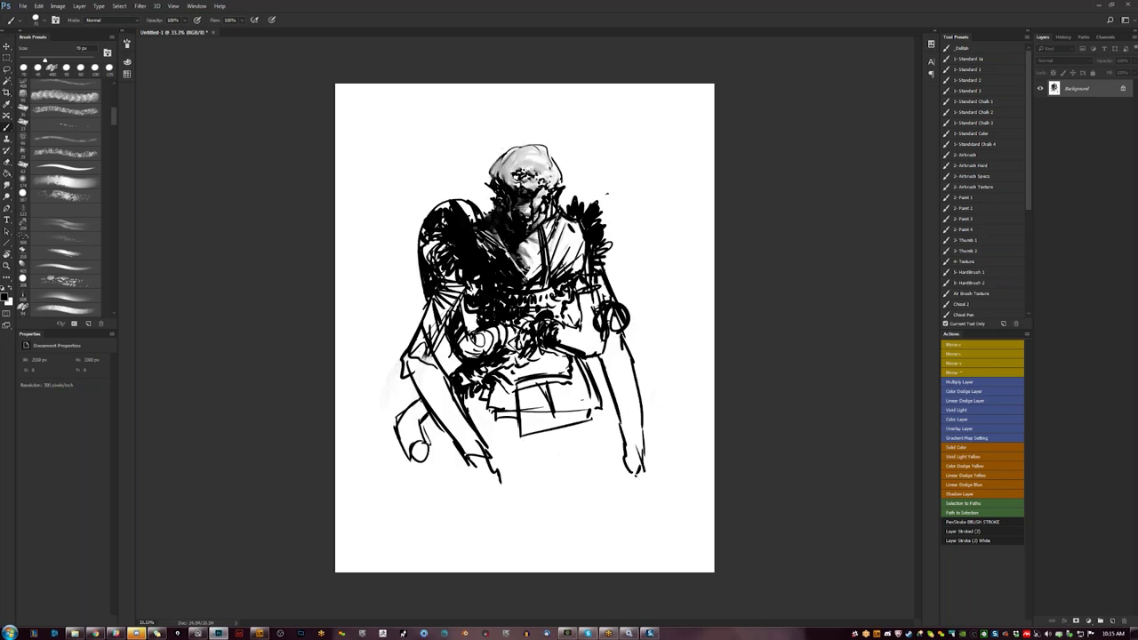
# - Fill the upper part of the right-hand hanging arm in black and clean up the folded arm in white
pyautogui.moveTo(615, 331); pyautogui.dragTo(610, 377)
pyautogui.moveTo(607, 276); pyautogui.dragTo(600, 336)
pyautogui.press('x')
pyautogui.moveTo(594, 297)
pyautogui.mouseDown()
pyautogui.moveTo(600, 343)
pyautogui.moveTo(586, 320)
pyautogui.mouseUp()
# - Darken the folded arm's wrist and hand with a smaller black brush
pyautogui.press('x')
pyautogui.press('[')
pyautogui.click(586, 312)
pyautogui.moveTo(558, 330); pyautogui.dragTo(560, 341)
pyautogui.moveTo(562, 331); pyautogui.dragTo(572, 337)
pyautogui.moveTo(569, 339)
pyautogui.mouseDown()
pyautogui.moveTo(577, 348)
pyautogui.moveTo(560, 372)
pyautogui.moveTo(600, 403)
pyautogui.mouseUp()
pyautogui.press(']')
pyautogui.hotkey('ctrl', 'alt', 'z')
pyautogui.hotkey('ctrl', 'alt', 'z')
pyautogui.hotkey('ctrl', 'alt', 'z')
pyautogui.hotkey('ctrl', 'alt', 'z')
pyautogui.hotkey('ctrl', 'alt', 'z')
pyautogui.hotkey('ctrl', 'alt', 'z')
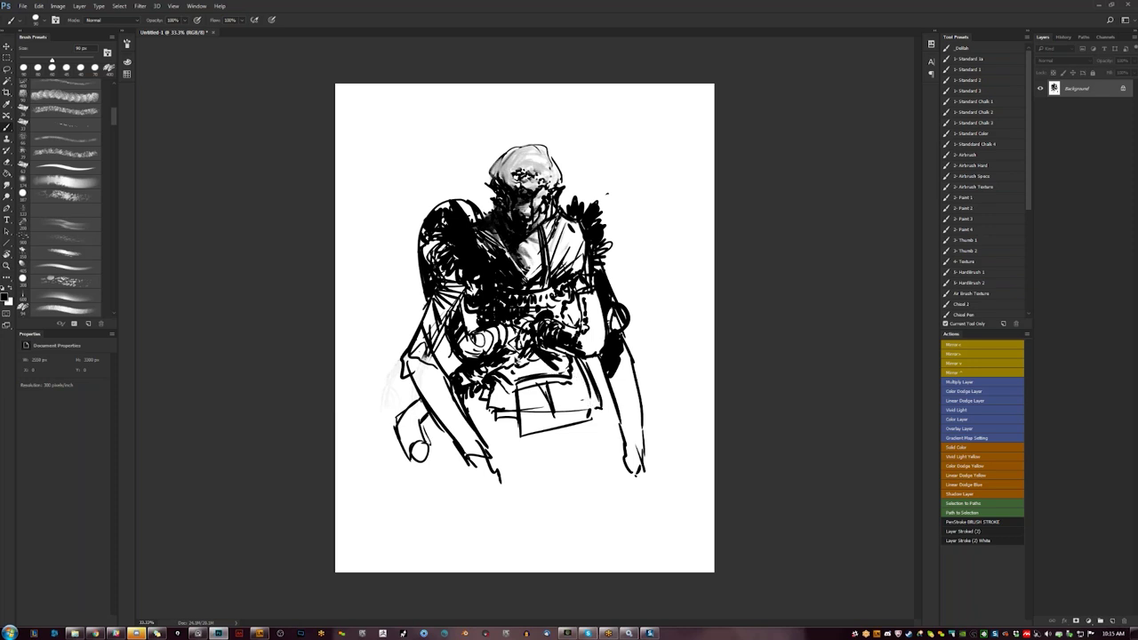
# - Fill shadows on the skirt's left-hand side in black and hatch fold lines across its upper area
pyautogui.moveTo(524, 343)
pyautogui.mouseDown()
pyautogui.moveTo(494, 368)
pyautogui.moveTo(502, 380)
pyautogui.moveTo(470, 398)
pyautogui.moveTo(478, 423)
pyautogui.moveTo(464, 412)
pyautogui.moveTo(471, 427)
pyautogui.moveTo(514, 432)
pyautogui.mouseUp()
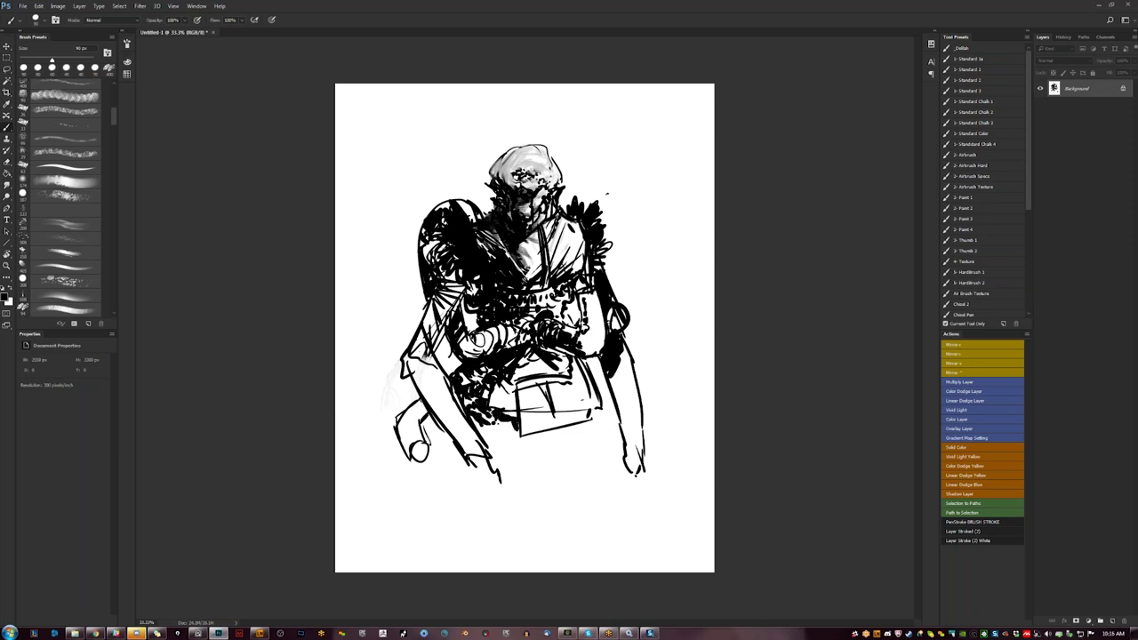
pyautogui.moveTo(495, 382)
pyautogui.mouseDown()
pyautogui.moveTo(491, 407)
pyautogui.moveTo(509, 409)
pyautogui.mouseUp()
pyautogui.moveTo(520, 387); pyautogui.dragTo(533, 407)
pyautogui.moveTo(521, 388); pyautogui.dragTo(539, 409)
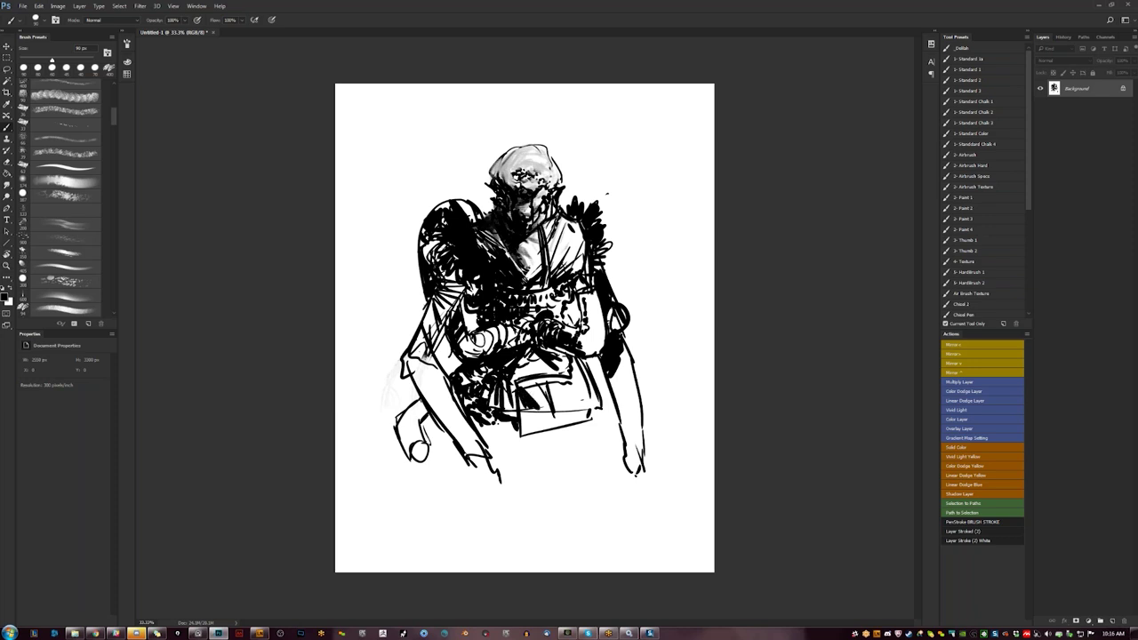
# - Hatch folds across the skirt, shade its lower flap in black, and check the sketch in a mirrored view
pyautogui.moveTo(526, 361); pyautogui.dragTo(524, 373)
pyautogui.moveTo(543, 358)
pyautogui.mouseDown()
pyautogui.moveTo(531, 374)
pyautogui.moveTo(564, 400)
pyautogui.mouseUp()
pyautogui.moveTo(571, 381)
pyautogui.mouseDown()
pyautogui.moveTo(576, 401)
pyautogui.moveTo(524, 427)
pyautogui.moveTo(535, 421)
pyautogui.mouseUp()
pyautogui.moveTo(530, 419)
pyautogui.mouseDown()
pyautogui.moveTo(588, 412)
pyautogui.moveTo(523, 433)
pyautogui.mouseUp()
pyautogui.moveTo(545, 418); pyautogui.dragTo(529, 427)
pyautogui.moveTo(556, 413); pyautogui.dragTo(591, 421)
pyautogui.press('F2')
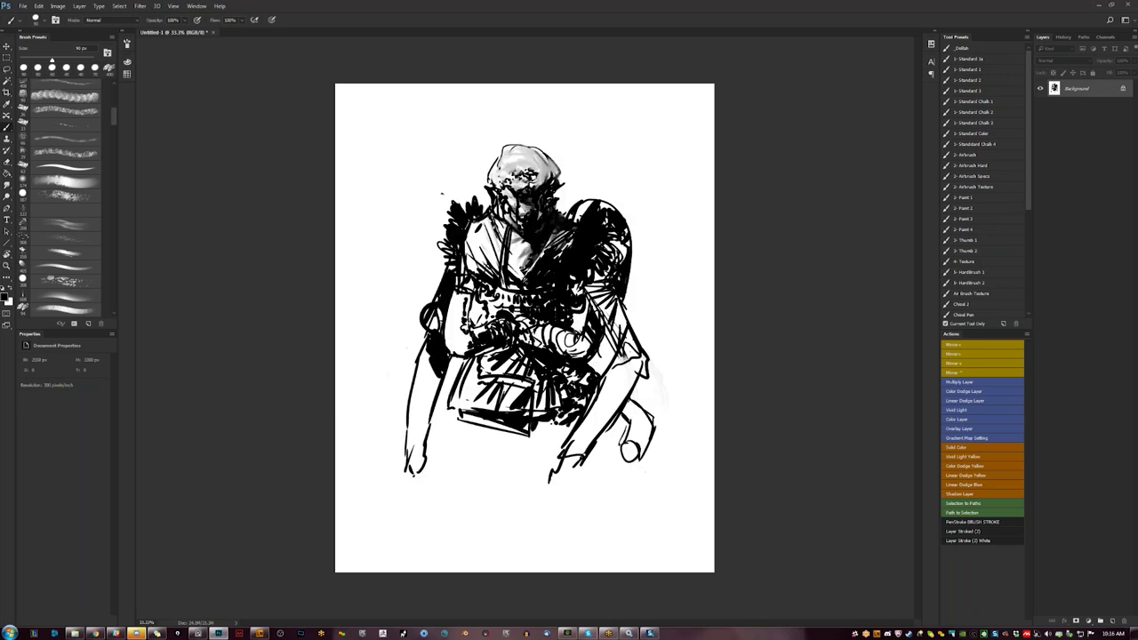
pyautogui.press('F2')
# - Reduce the brush and paint fine white strokes along the chest's right-hand edge
pyautogui.press('x')
pyautogui.press('[')
pyautogui.press('[')
pyautogui.press('[')
pyautogui.press('[')
pyautogui.press('[')
pyautogui.moveTo(583, 227); pyautogui.dragTo(584, 241)
pyautogui.moveTo(580, 221)
pyautogui.mouseDown()
pyautogui.moveTo(586, 248)
pyautogui.moveTo(554, 266)
pyautogui.moveTo(564, 258)
pyautogui.mouseUp()
pyautogui.press('x')
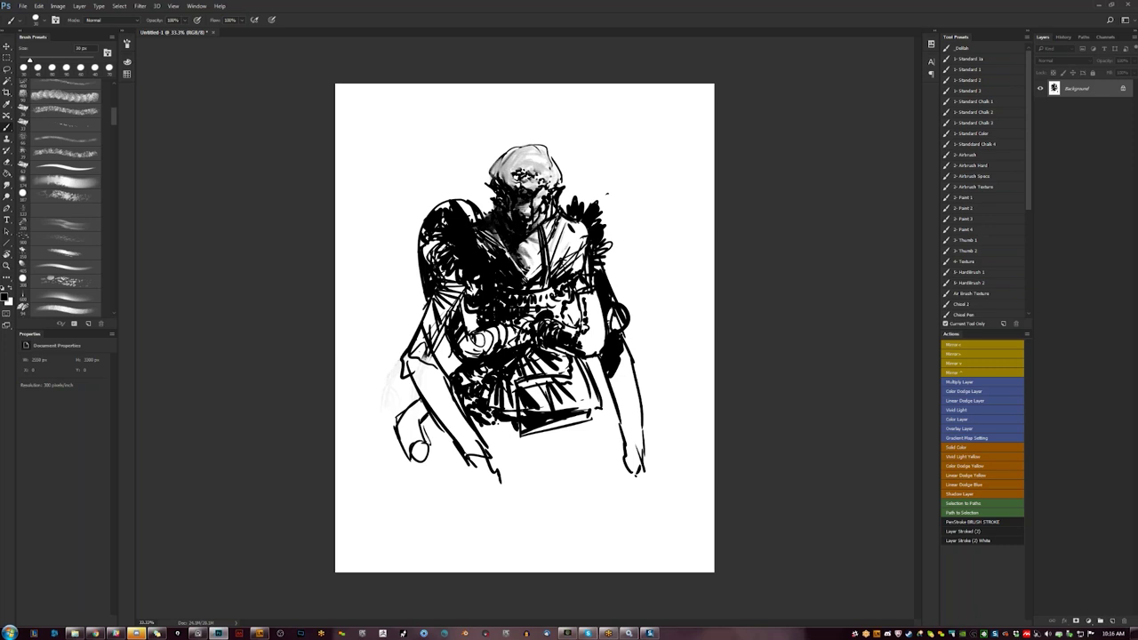
# - Paint fine strokes along the neckline and hatch the right-hand lapel of the chest with a small brush
pyautogui.press('x')
pyautogui.press('[')
pyautogui.press(']')
pyautogui.press('x')
pyautogui.moveTo(491, 228); pyautogui.dragTo(499, 248)
pyautogui.moveTo(495, 239); pyautogui.dragTo(504, 259)
pyautogui.moveTo(567, 225); pyautogui.dragTo(553, 266)
pyautogui.moveTo(565, 216); pyautogui.dragTo(563, 225)
pyautogui.press('x')
pyautogui.press('x')
pyautogui.moveTo(571, 230); pyautogui.dragTo(553, 264)
pyautogui.moveTo(567, 239)
pyautogui.mouseDown()
pyautogui.moveTo(550, 264)
pyautogui.moveTo(576, 245)
pyautogui.moveTo(558, 237)
pyautogui.moveTo(550, 253)
pyautogui.mouseUp()
# - Mirror the canvas and hatch the shadow where the outer upper arm meets the torso
pyautogui.press('z')
pyautogui.hotkey('ctrl', '-')
pyautogui.hotkey('ctrl', 'shift', 'h')
pyautogui.hotkey('ctrl', '+')
pyautogui.hotkey('ctrl', '+')
pyautogui.press('b')
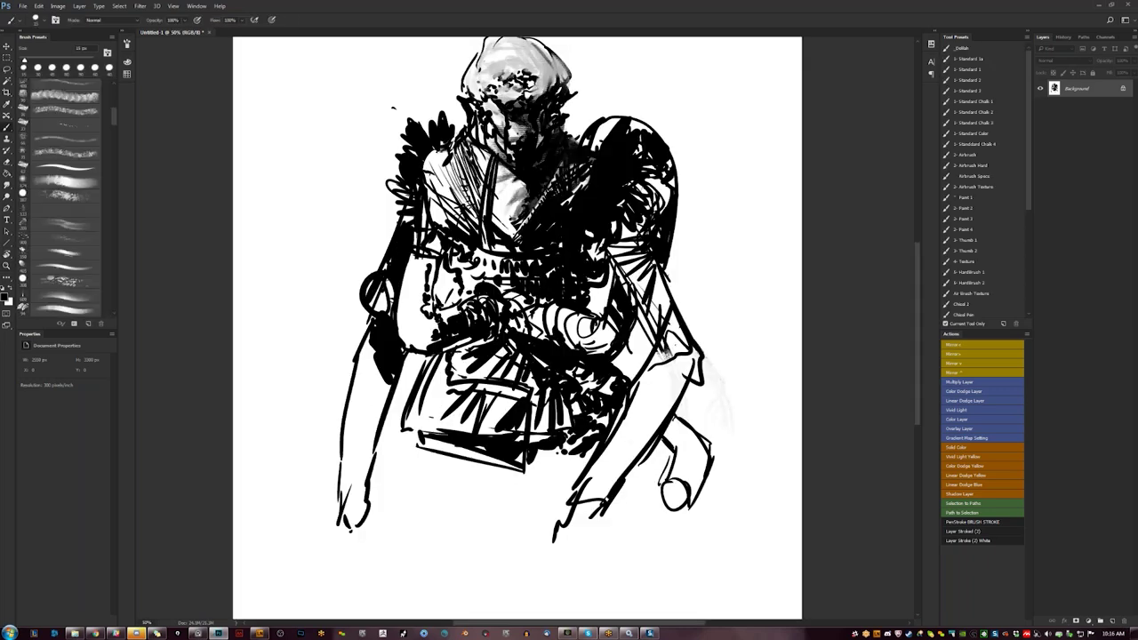
pyautogui.moveTo(420, 258); pyautogui.dragTo(433, 290)
# - Enlarge the brush to 70 px and block black shadows down the straight hanging arm to its hand
pyautogui.press(']')
pyautogui.press(']')
pyautogui.press(']')
pyautogui.press(']')
pyautogui.press(']')
pyautogui.press(']')
pyautogui.press(']')
pyautogui.press(']')
pyautogui.press(']')
pyautogui.moveTo(375, 344)
pyautogui.mouseDown()
pyautogui.moveTo(369, 362)
pyautogui.moveTo(385, 386)
pyautogui.moveTo(372, 383)
pyautogui.moveTo(363, 396)
pyautogui.moveTo(358, 505)
pyautogui.mouseUp()
pyautogui.moveTo(372, 457); pyautogui.dragTo(343, 530)
# - Darken the folded forearm and waist edge in black and hatch the adjacent chest lapel
pyautogui.moveTo(426, 356)
pyautogui.mouseDown()
pyautogui.moveTo(457, 384)
pyautogui.moveTo(469, 351)
pyautogui.moveTo(494, 338)
pyautogui.mouseUp()
pyautogui.moveTo(451, 253); pyautogui.dragTo(459, 279)
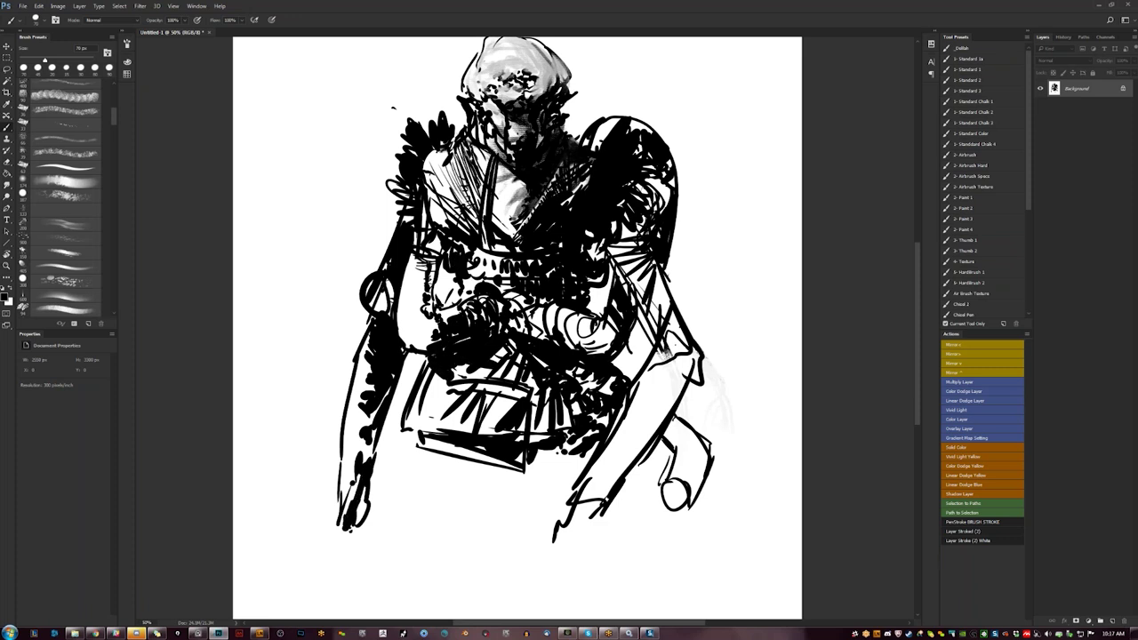
pyautogui.moveTo(426, 175); pyautogui.dragTo(439, 224)
pyautogui.moveTo(430, 190)
pyautogui.mouseDown()
pyautogui.moveTo(446, 226)
pyautogui.moveTo(461, 228)
pyautogui.mouseUp()
# - Flip the canvas back to its original orientation and extend the fingers of both long hanging hands in black
pyautogui.press('z')
pyautogui.keyDown('alt'); pyautogui.click(579, 349); pyautogui.keyUp('alt')
pyautogui.keyDown('alt'); pyautogui.click(579, 350); pyautogui.keyUp('alt')
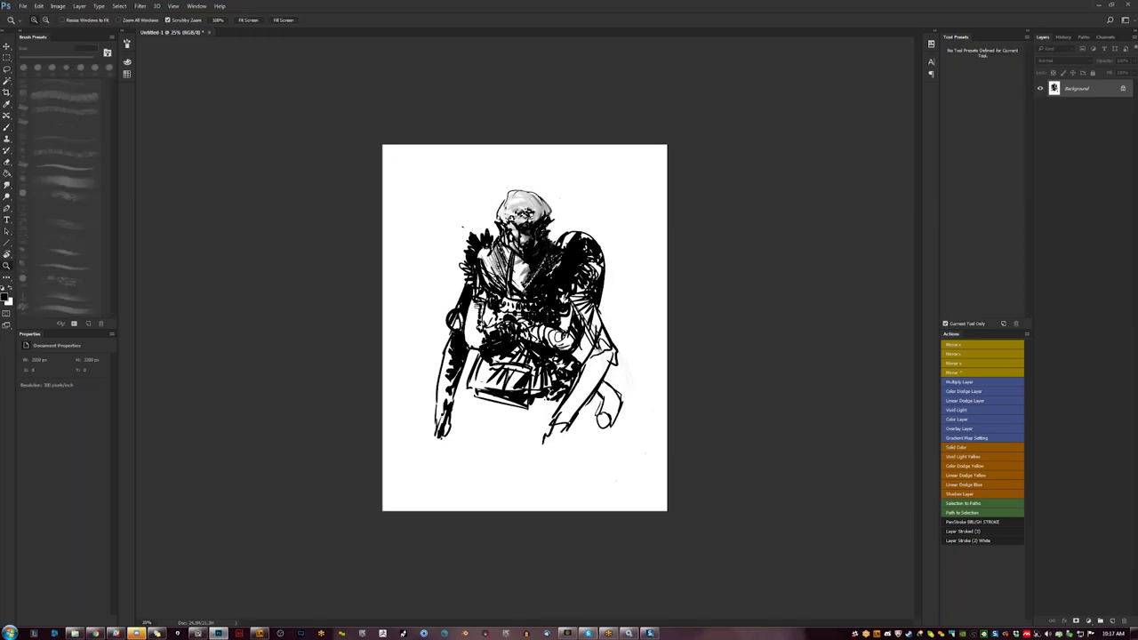
pyautogui.press('F2')
pyautogui.click(596, 419)
pyautogui.press('b')
pyautogui.moveTo(620, 409); pyautogui.dragTo(632, 496)
pyautogui.moveTo(471, 464); pyautogui.dragTo(482, 473)
pyautogui.moveTo(476, 471); pyautogui.dragTo(483, 486)
pyautogui.moveTo(485, 482)
pyautogui.mouseDown()
pyautogui.moveTo(521, 517)
pyautogui.moveTo(504, 503)
pyautogui.mouseUp()
# - Shade the left-hand elbow, forearm and small lower arm in black, and add loose spots beneath the skirt
pyautogui.moveTo(405, 363); pyautogui.dragTo(421, 381)
pyautogui.moveTo(411, 372); pyautogui.dragTo(431, 389)
pyautogui.moveTo(428, 390)
pyautogui.mouseDown()
pyautogui.moveTo(439, 402)
pyautogui.moveTo(426, 388)
pyautogui.mouseUp()
pyautogui.moveTo(418, 382); pyautogui.dragTo(448, 423)
pyautogui.moveTo(409, 362); pyautogui.dragTo(429, 380)
pyautogui.moveTo(431, 384)
pyautogui.mouseDown()
pyautogui.moveTo(441, 398)
pyautogui.moveTo(407, 417)
pyautogui.moveTo(424, 417)
pyautogui.mouseUp()
pyautogui.moveTo(566, 380); pyautogui.dragTo(574, 386)
pyautogui.moveTo(501, 421); pyautogui.dragTo(501, 429)
pyautogui.click(500, 437)
pyautogui.moveTo(400, 417)
pyautogui.mouseDown()
pyautogui.moveTo(423, 464)
pyautogui.moveTo(425, 435)
pyautogui.mouseUp()
pyautogui.moveTo(429, 421); pyautogui.dragTo(436, 432)
pyautogui.moveTo(434, 424); pyautogui.dragTo(437, 436)
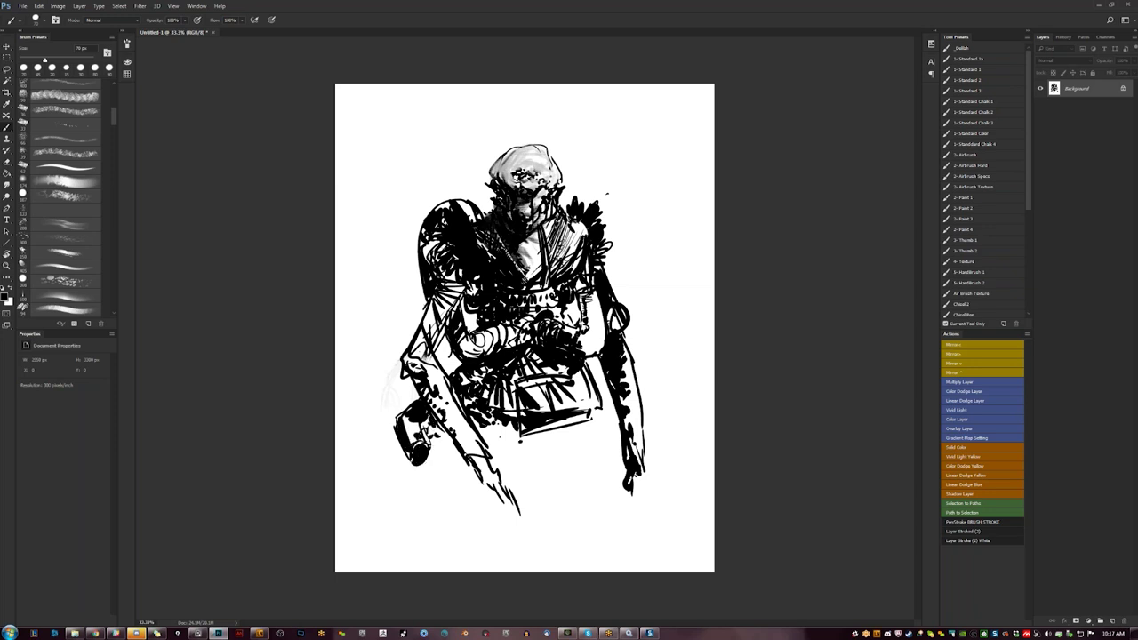
# - Draw a hook-shaped form beside the right-hand arm and a long tapering black stripe below the skirt
pyautogui.moveTo(640, 397)
pyautogui.mouseDown()
pyautogui.moveTo(662, 365)
pyautogui.moveTo(665, 410)
pyautogui.moveTo(642, 395)
pyautogui.moveTo(658, 409)
pyautogui.mouseUp()
pyautogui.moveTo(658, 368)
pyautogui.mouseDown()
pyautogui.moveTo(657, 403)
pyautogui.moveTo(600, 408)
pyautogui.moveTo(649, 428)
pyautogui.moveTo(573, 528)
pyautogui.mouseUp()
pyautogui.click(650, 429)
pyautogui.moveTo(584, 434); pyautogui.dragTo(578, 500)
# - Enlarge the brush and fill the area below the skirt with long vertical black streaks
pyautogui.press(']')
pyautogui.press(']')
pyautogui.press(']')
pyautogui.press(']')
pyautogui.press(']')
pyautogui.press(']')
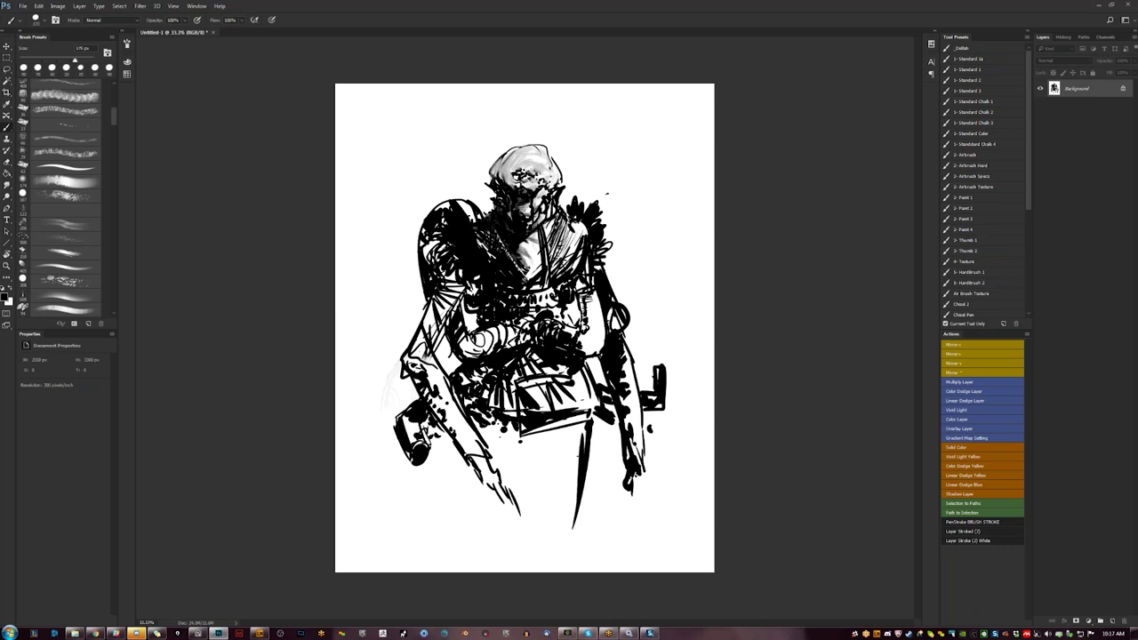
pyautogui.moveTo(504, 434)
pyautogui.mouseDown()
pyautogui.moveTo(488, 432)
pyautogui.moveTo(533, 502)
pyautogui.mouseUp()
pyautogui.press(']')
pyautogui.moveTo(548, 427); pyautogui.dragTo(542, 522)
pyautogui.moveTo(560, 423); pyautogui.dragTo(556, 536)
pyautogui.moveTo(573, 430); pyautogui.dragTo(567, 530)
# - Paint a rounded black form with a long hanging strand at the canvas's left edge, and bring up the reference images
pyautogui.press('[')
pyautogui.moveTo(366, 364)
pyautogui.mouseDown()
pyautogui.moveTo(365, 400)
pyautogui.moveTo(378, 376)
pyautogui.moveTo(380, 404)
pyautogui.moveTo(364, 511)
pyautogui.mouseUp()
pyautogui.moveTo(360, 432); pyautogui.dragTo(361, 512)
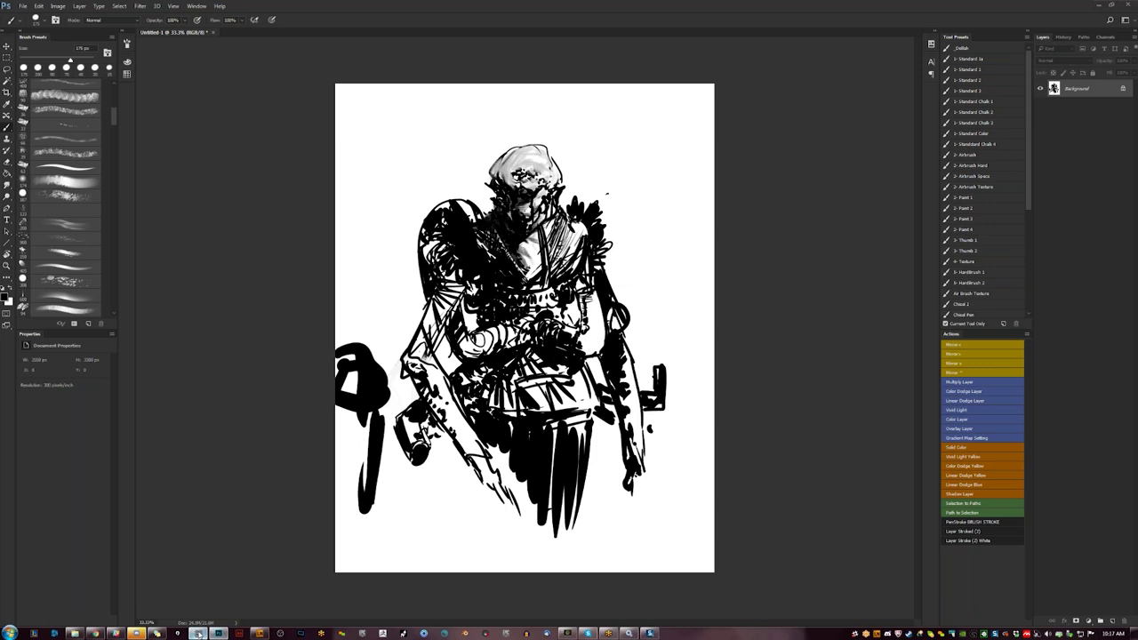
pyautogui.click(199, 633)
# - Extend the rounded left-edge form downward in black and paint hanging shapes beneath the small lower arm
pyautogui.moveTo(357, 414)
pyautogui.mouseDown()
pyautogui.moveTo(348, 436)
pyautogui.moveTo(386, 496)
pyautogui.mouseUp()
pyautogui.moveTo(395, 432)
pyautogui.mouseDown()
pyautogui.moveTo(406, 518)
pyautogui.moveTo(390, 508)
pyautogui.moveTo(411, 571)
pyautogui.mouseUp()
pyautogui.moveTo(434, 445); pyautogui.dragTo(478, 506)
pyautogui.moveTo(462, 462)
pyautogui.mouseDown()
pyautogui.moveTo(477, 489)
pyautogui.moveTo(462, 542)
pyautogui.mouseUp()
pyautogui.moveTo(455, 494); pyautogui.dragTo(480, 546)
pyautogui.click(474, 554)
pyautogui.moveTo(446, 496); pyautogui.dragTo(440, 565)
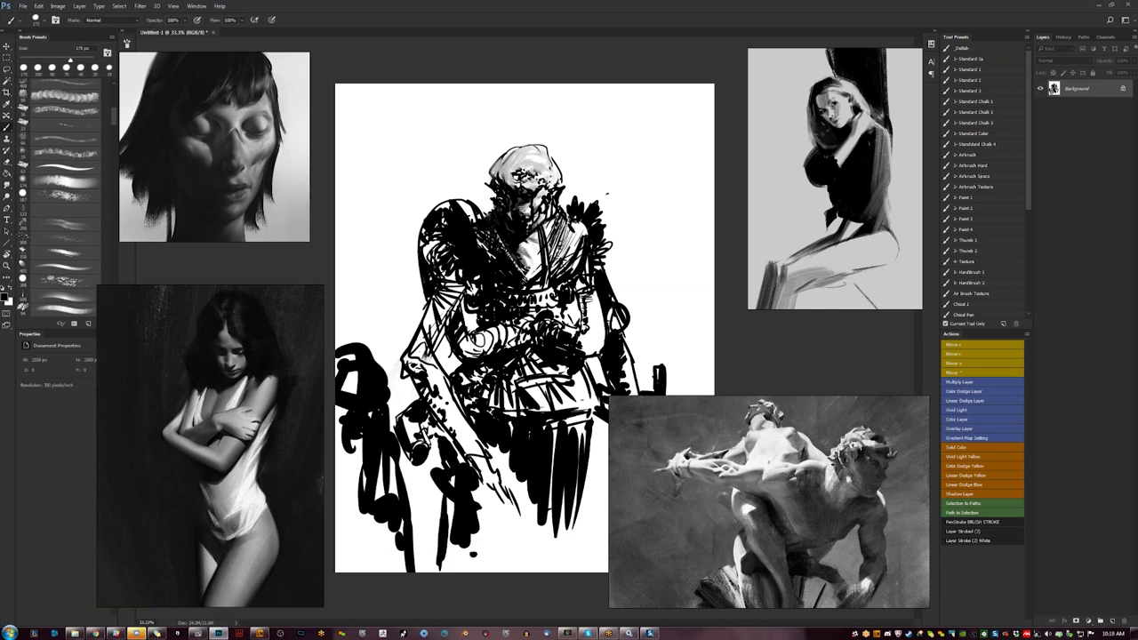
# - Shift the sculpture reference image off the figure and add black strokes with a smaller brush at the lower skirt's left-hand side
pyautogui.moveTo(788, 469); pyautogui.dragTo(823, 466)
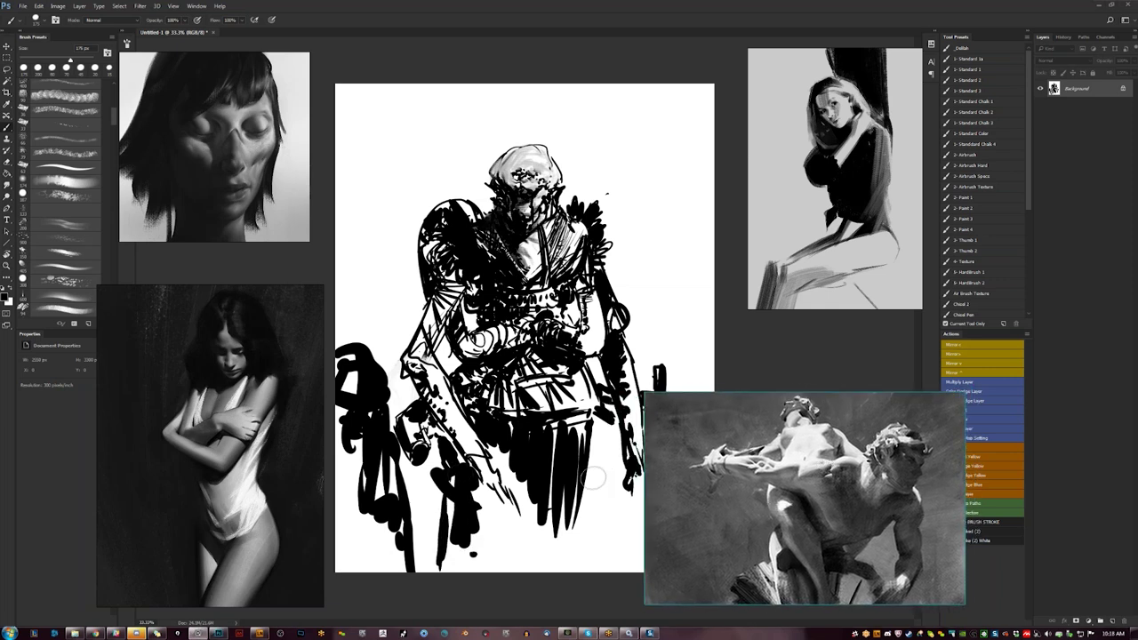
pyautogui.moveTo(501, 448)
pyautogui.mouseDown()
pyautogui.moveTo(515, 491)
pyautogui.moveTo(482, 487)
pyautogui.moveTo(497, 524)
pyautogui.moveTo(518, 535)
pyautogui.mouseUp()
pyautogui.press('[')
pyautogui.press('[')
pyautogui.press('[')
pyautogui.press('[')
pyautogui.press('[')
pyautogui.click(527, 505)
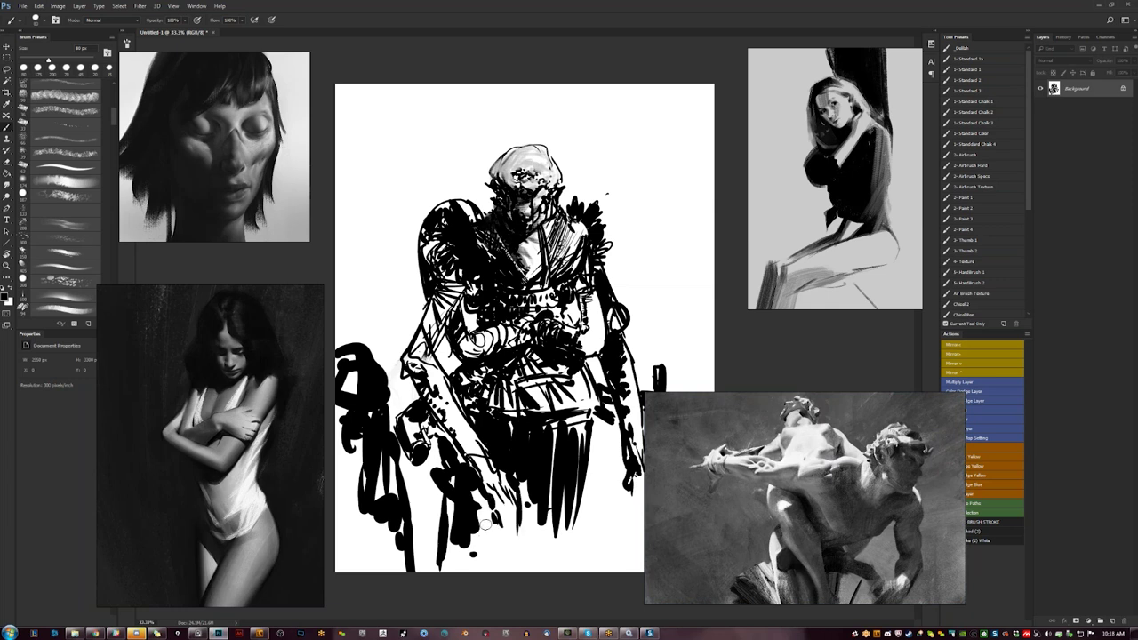
# - Check the sketch without the interface panels, and paint broken black streaks down the lower skirt's right-hand side
pyautogui.press('Tab')
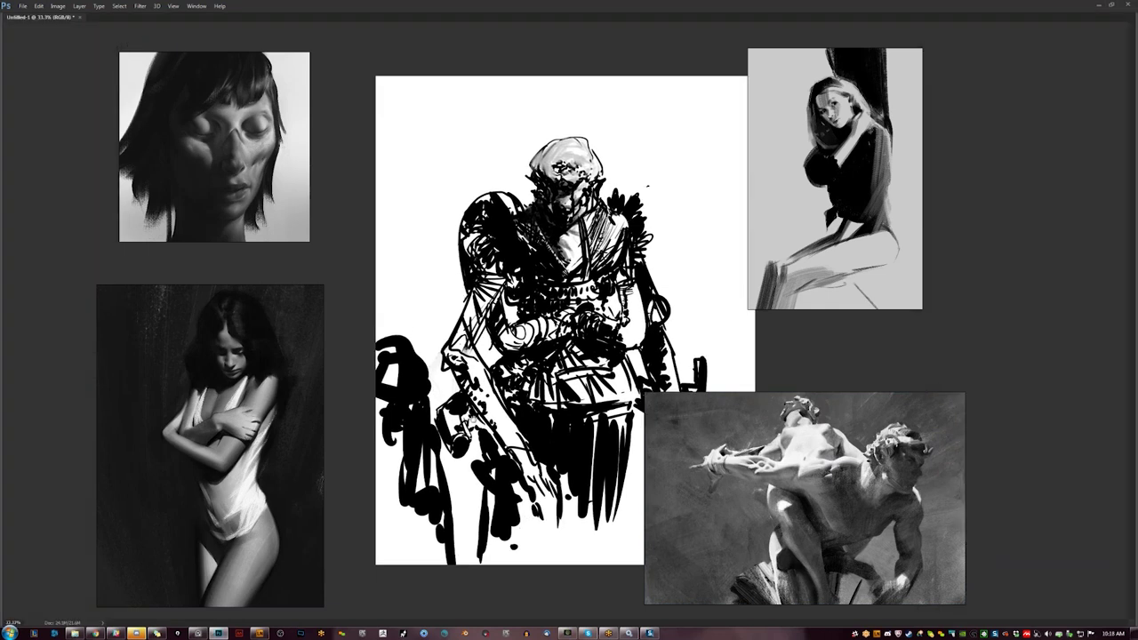
pyautogui.press('Tab')
pyautogui.moveTo(592, 458); pyautogui.dragTo(594, 480)
pyautogui.moveTo(591, 451)
pyautogui.mouseDown()
pyautogui.moveTo(594, 434)
pyautogui.moveTo(595, 520)
pyautogui.mouseUp()
pyautogui.moveTo(595, 471); pyautogui.dragTo(592, 565)
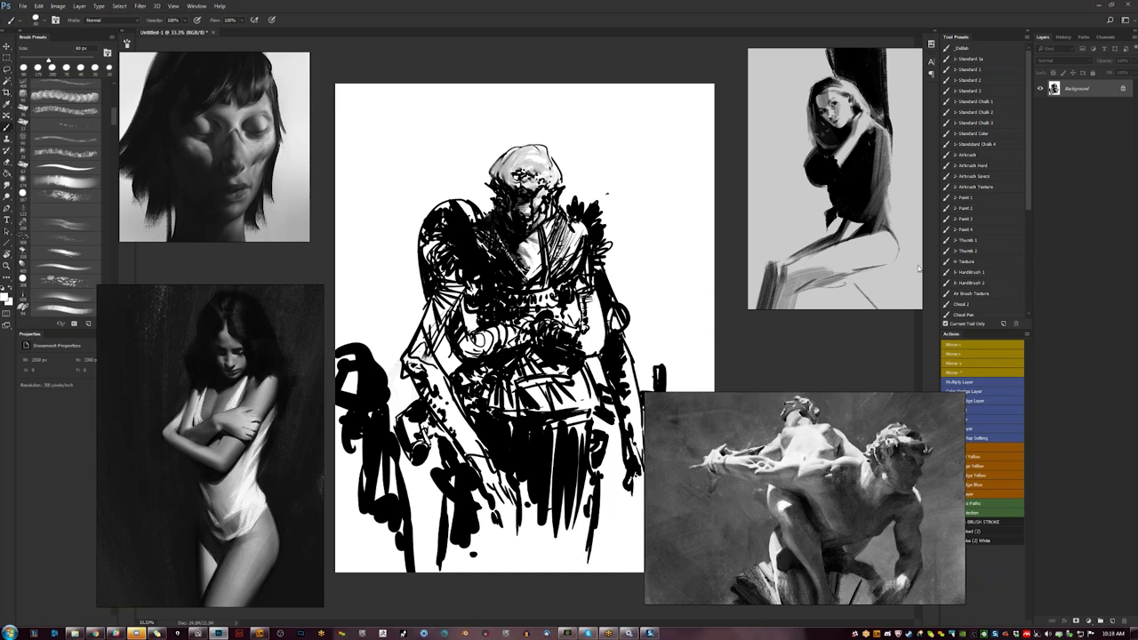
# - Choose the Grunge 2 brush preset and enlarge it to 175 px
pyautogui.scroll(-5, 978, 213)
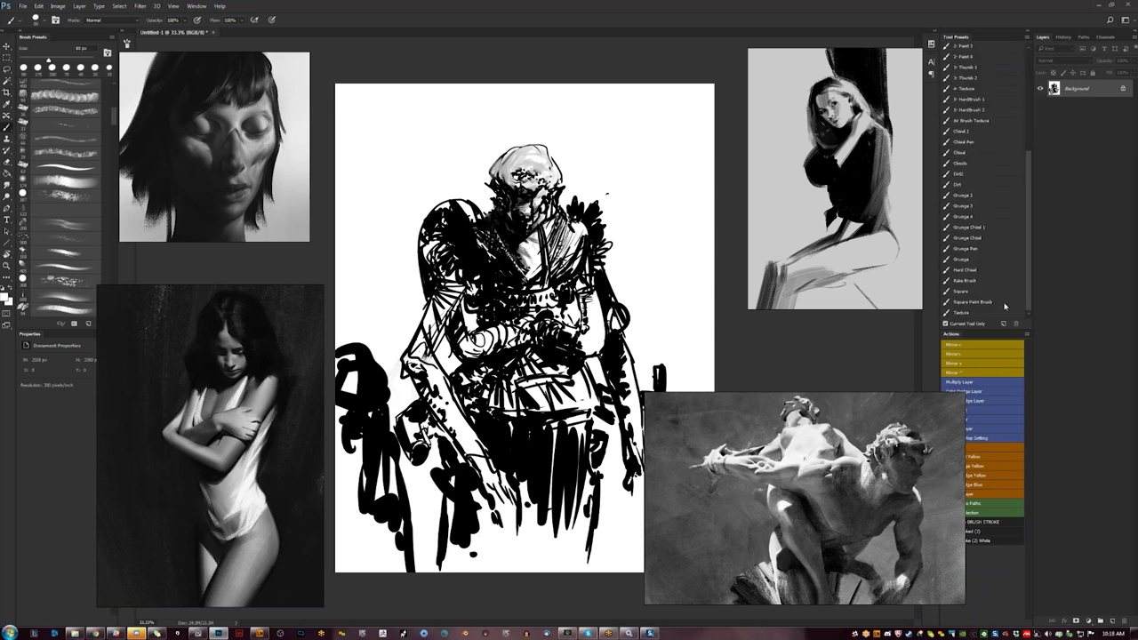
pyautogui.click(987, 196)
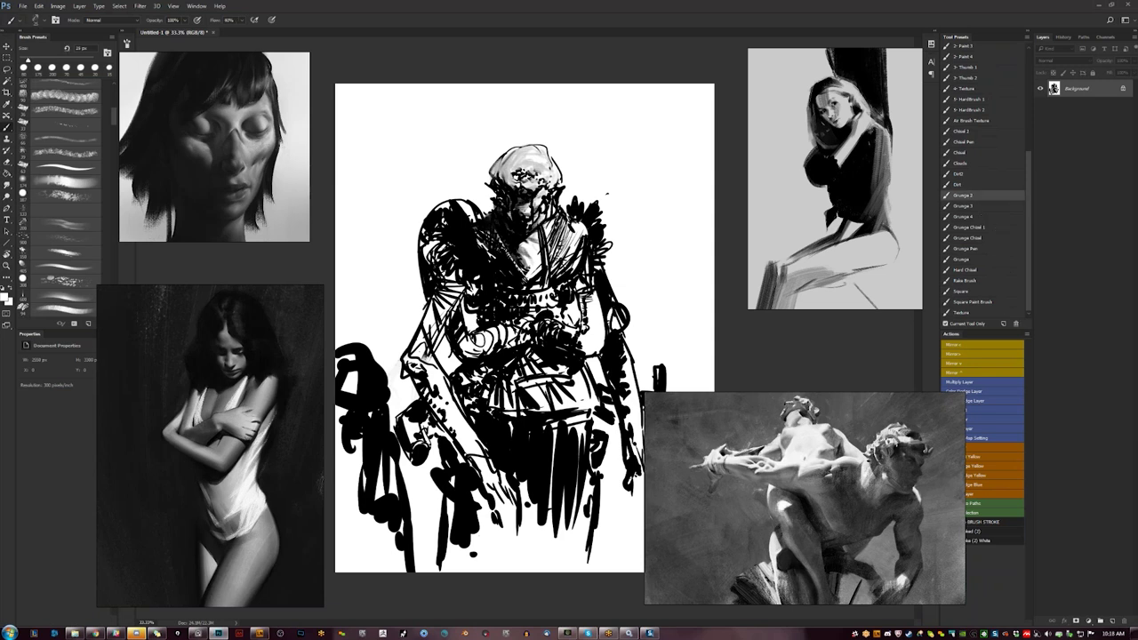
pyautogui.press(']')
pyautogui.press(']')
pyautogui.press(']')
pyautogui.press(']')
pyautogui.press(']')
pyautogui.press(']')
pyautogui.press(']')
pyautogui.press(']')
pyautogui.press(']')
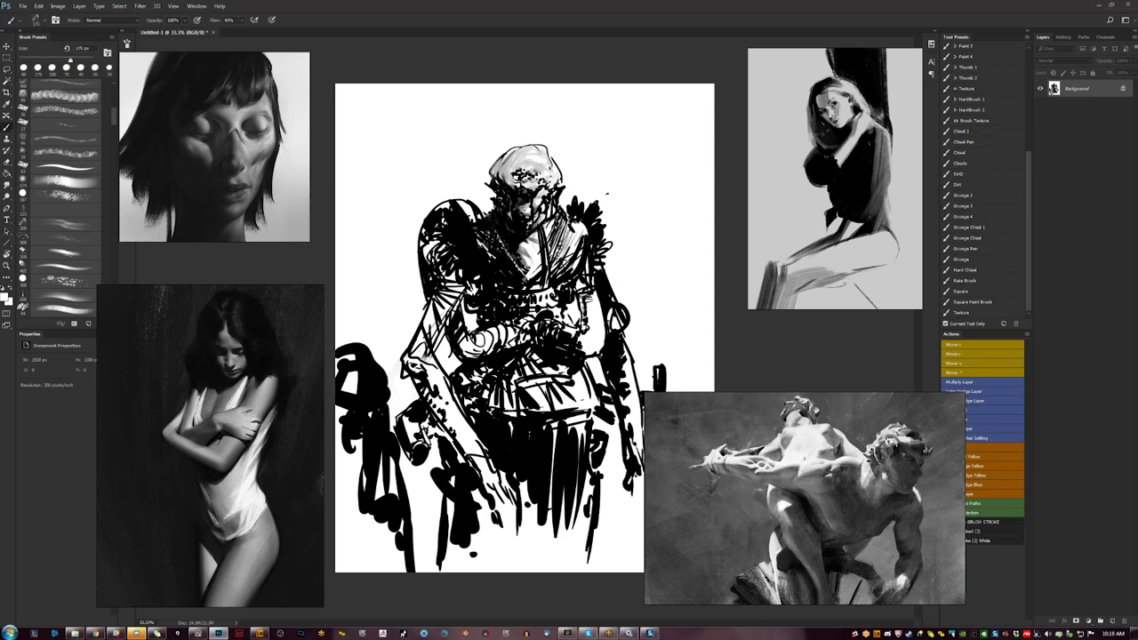
# - Reduce the grunge brush and blend sampled tones into the left-hand collar and chest
pyautogui.moveTo(524, 242); pyautogui.dragTo(513, 254)
pyautogui.press('[')
pyautogui.press('[')
pyautogui.press('[')
pyautogui.keyDown('alt'); pyautogui.click(509, 241); pyautogui.keyUp('alt')
pyautogui.moveTo(518, 241); pyautogui.dragTo(526, 250)
pyautogui.press('[')
pyautogui.press('[')
pyautogui.moveTo(511, 241); pyautogui.dragTo(522, 248)
pyautogui.press('x')
pyautogui.moveTo(517, 255); pyautogui.dragTo(526, 266)
# - Touch up the right-hand side of the neckline and tone the jaw with a sampled grey and smaller brush
pyautogui.press('[')
pyautogui.moveTo(544, 229); pyautogui.dragTo(545, 245)
pyautogui.hotkey('ctrl', 'z')
pyautogui.moveTo(543, 221); pyautogui.dragTo(545, 229)
pyautogui.keyDown('alt'); pyautogui.click(544, 188); pyautogui.keyUp('alt')
pyautogui.press('[')
pyautogui.moveTo(544, 187); pyautogui.dragTo(559, 180)
pyautogui.press('[')
pyautogui.press('x')
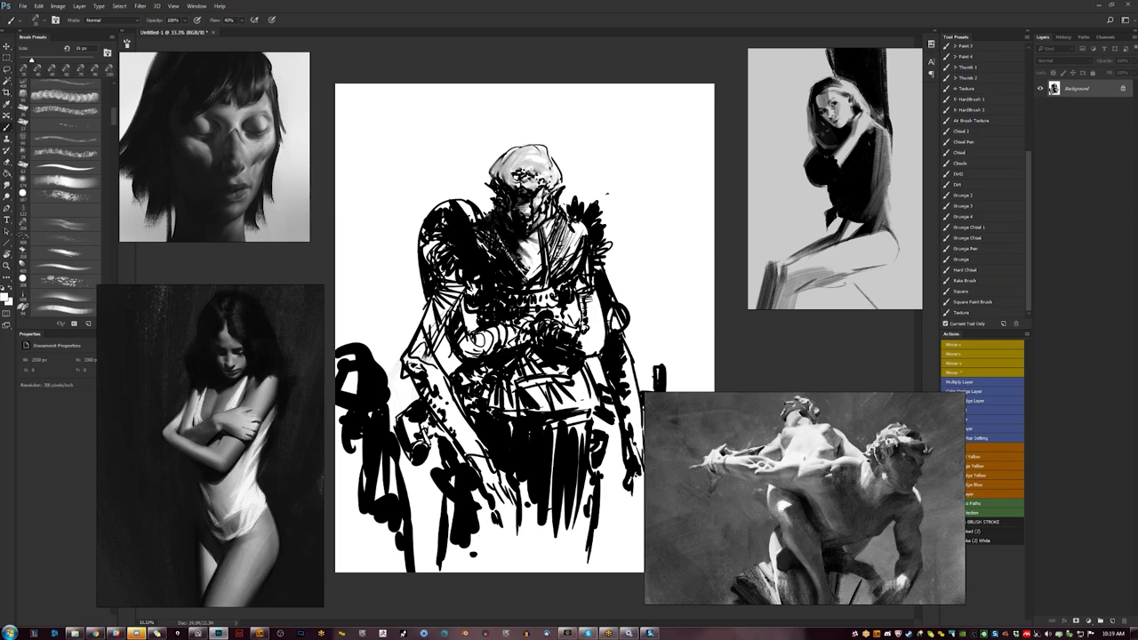
# - Sample a light grey from the head and paint textured highlights across the large rounded shoulder
pyautogui.keyDown('ctrl'); pyautogui.click(528, 249); pyautogui.keyUp('ctrl')
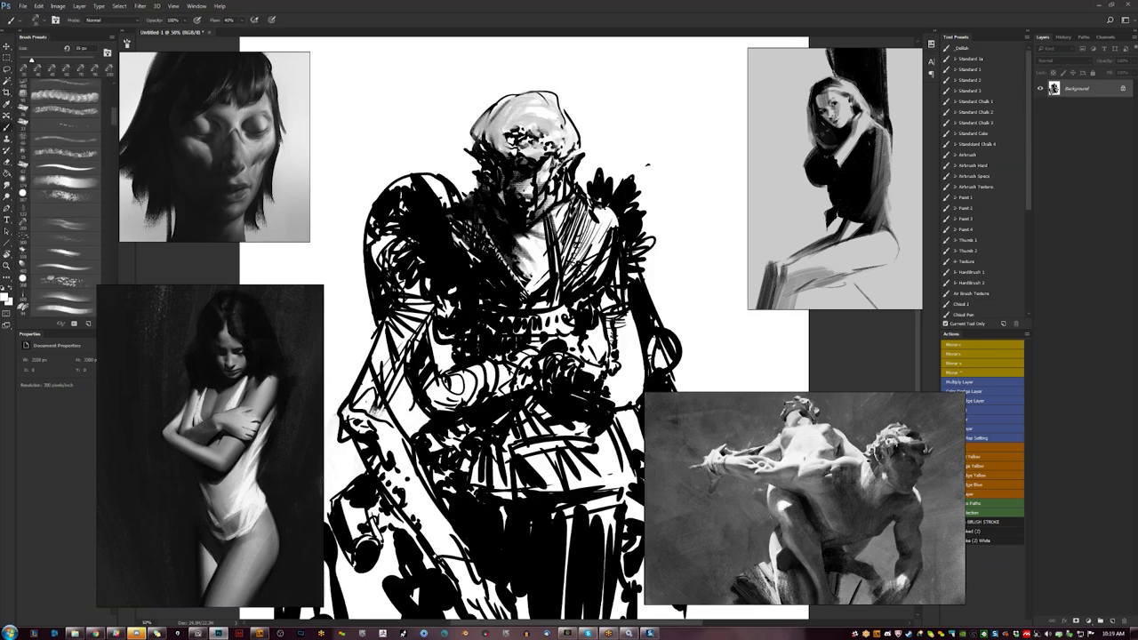
pyautogui.moveTo(528, 249); pyautogui.dragTo(520, 195)
pyautogui.press(']')
pyautogui.press(']')
pyautogui.press(']')
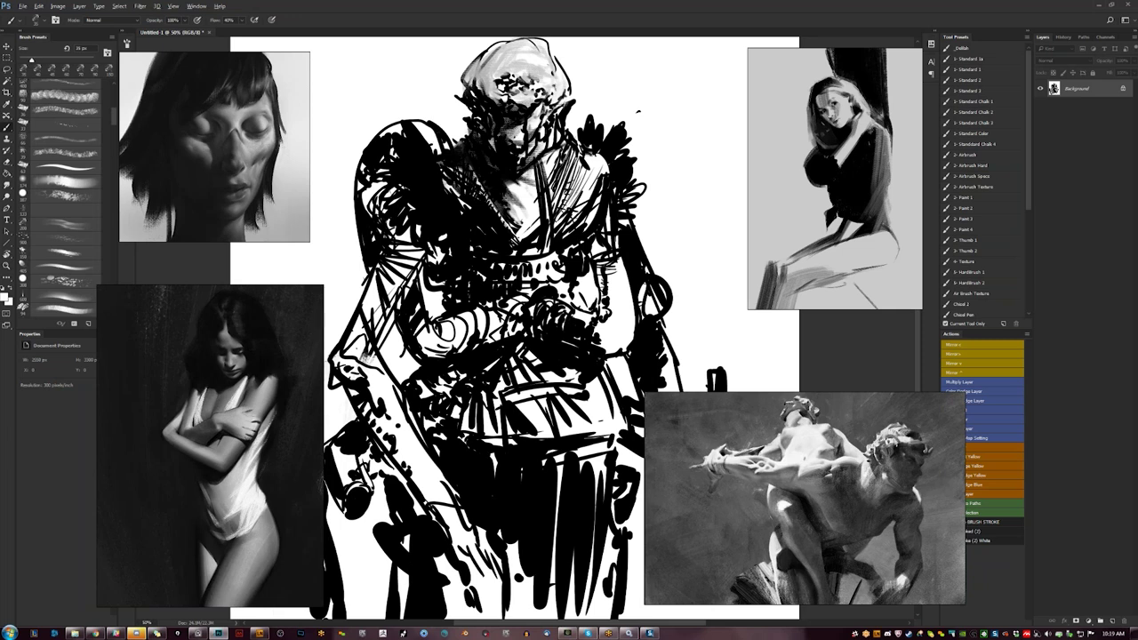
pyautogui.moveTo(405, 124); pyautogui.dragTo(430, 124)
pyautogui.press(']')
pyautogui.press(']')
pyautogui.keyDown('alt'); pyautogui.click(495, 67); pyautogui.keyUp('alt')
pyautogui.moveTo(403, 134); pyautogui.dragTo(423, 137)
pyautogui.moveTo(412, 127)
pyautogui.mouseDown()
pyautogui.moveTo(442, 140)
pyautogui.moveTo(431, 175)
pyautogui.moveTo(452, 174)
pyautogui.moveTo(451, 151)
pyautogui.moveTo(455, 179)
pyautogui.mouseUp()
# - Reduce the brush to 20 px and shade the rounded shoulder's upper outer edge with a sampled tone
pyautogui.press(']')
pyautogui.press('[')
pyautogui.press('[')
pyautogui.press('[')
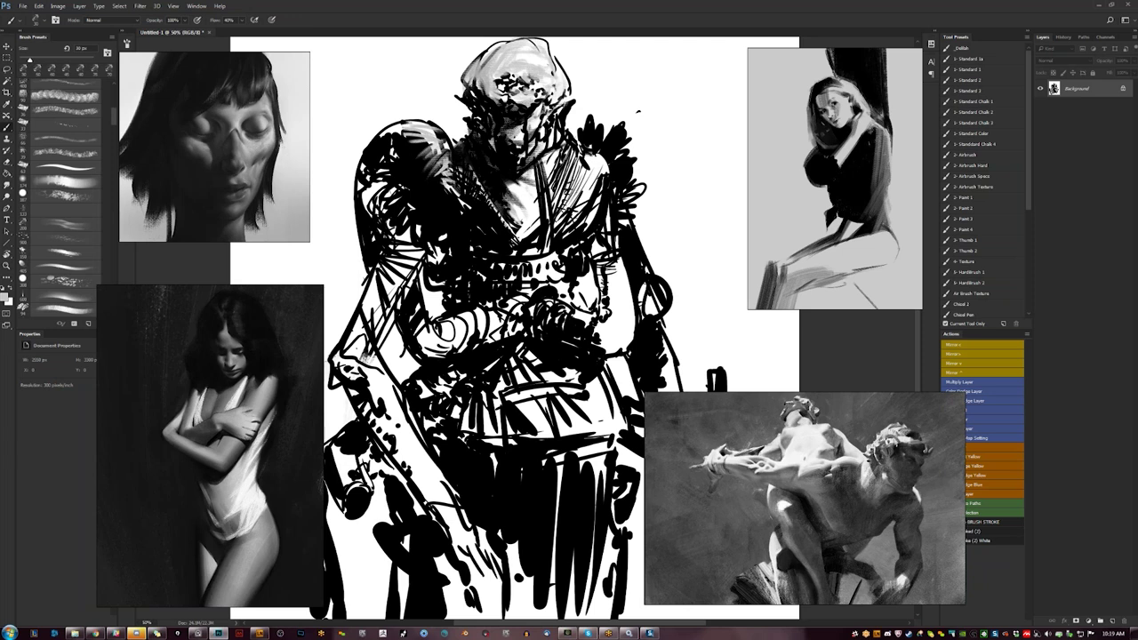
pyautogui.keyDown('alt'); pyautogui.click(413, 138); pyautogui.keyUp('alt')
pyautogui.moveTo(400, 135)
pyautogui.mouseDown()
pyautogui.moveTo(415, 128)
pyautogui.moveTo(408, 122)
pyautogui.mouseUp()
pyautogui.moveTo(387, 133)
pyautogui.mouseDown()
pyautogui.moveTo(429, 127)
pyautogui.moveTo(365, 221)
pyautogui.moveTo(387, 159)
pyautogui.mouseUp()
pyautogui.press('z')
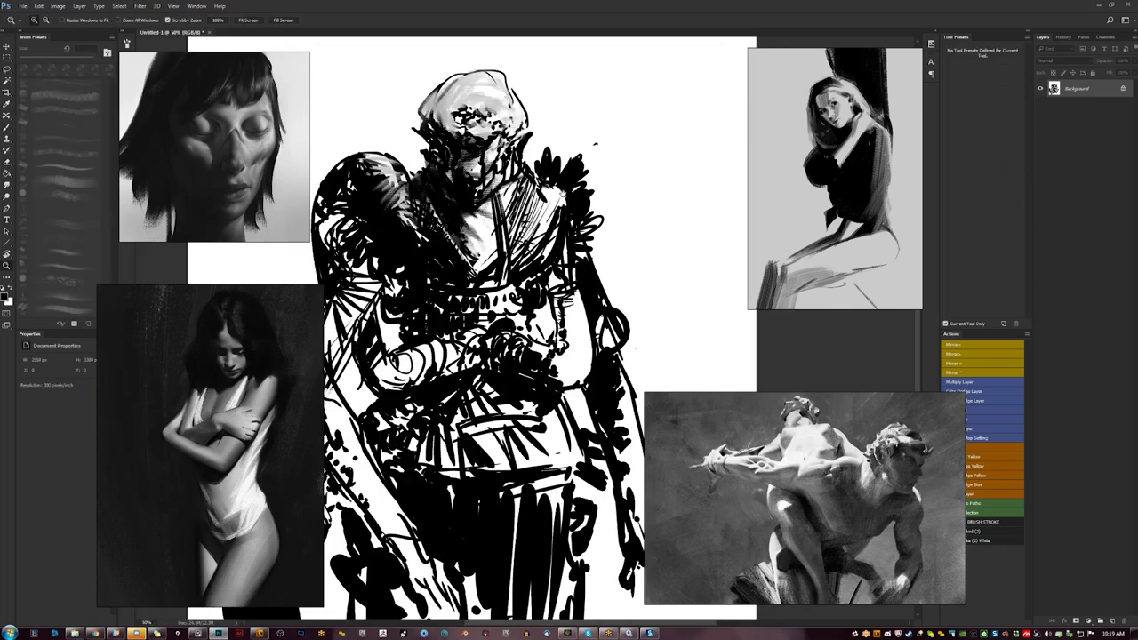
pyautogui.press('b')
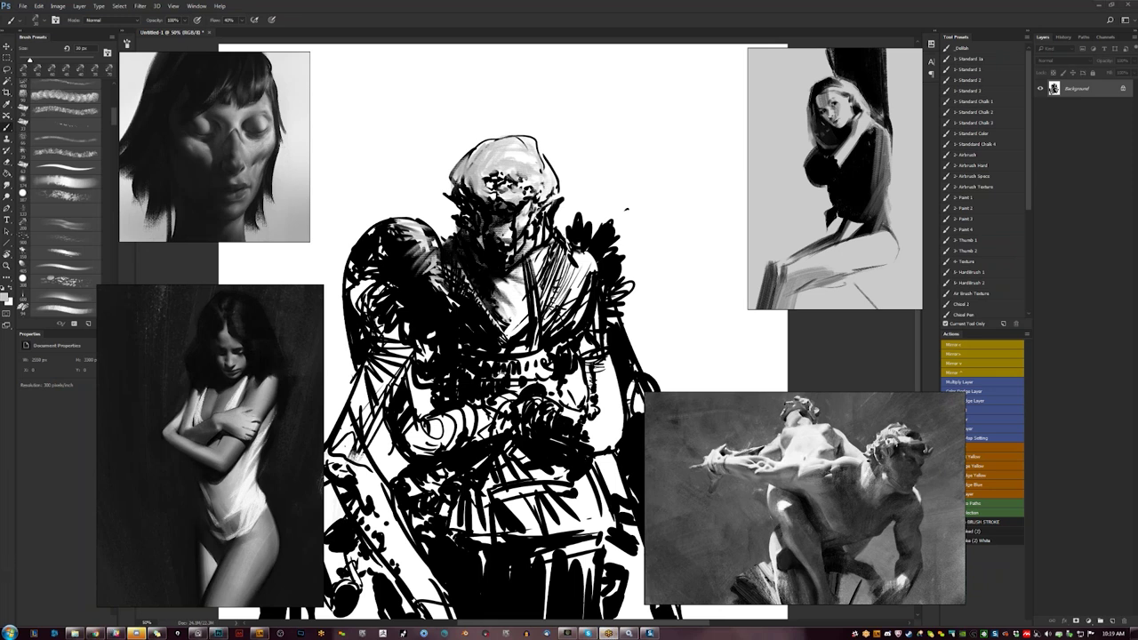
# - Switch to the Chrome browser and open pinterest.com/Robotpencil/ in a new tab
pyautogui.click(115, 633)
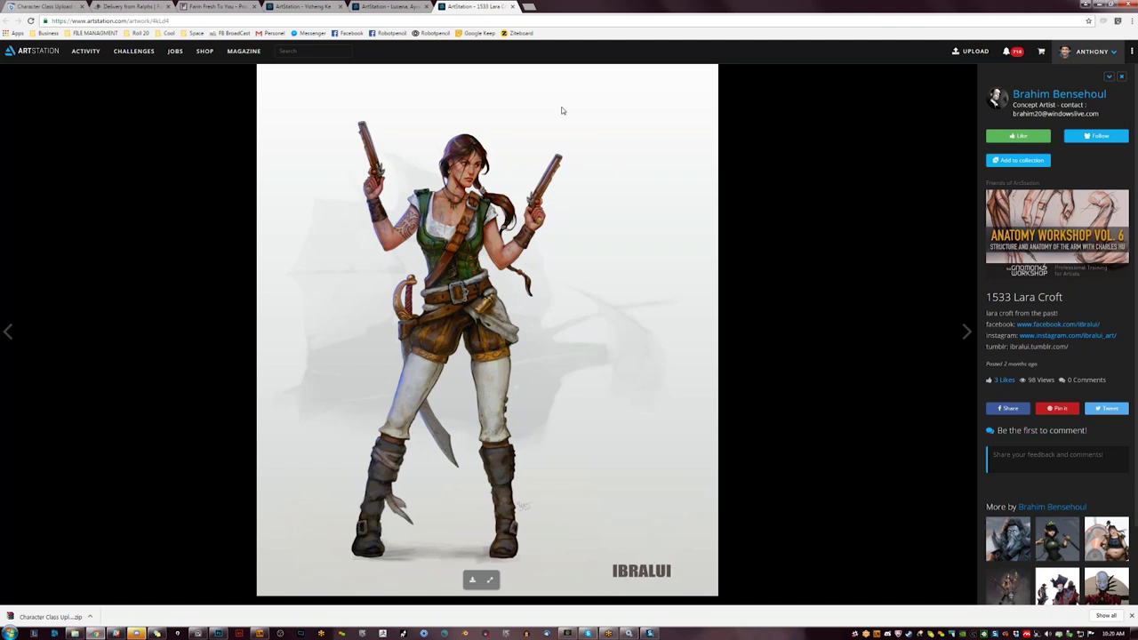
pyautogui.click(528, 6)
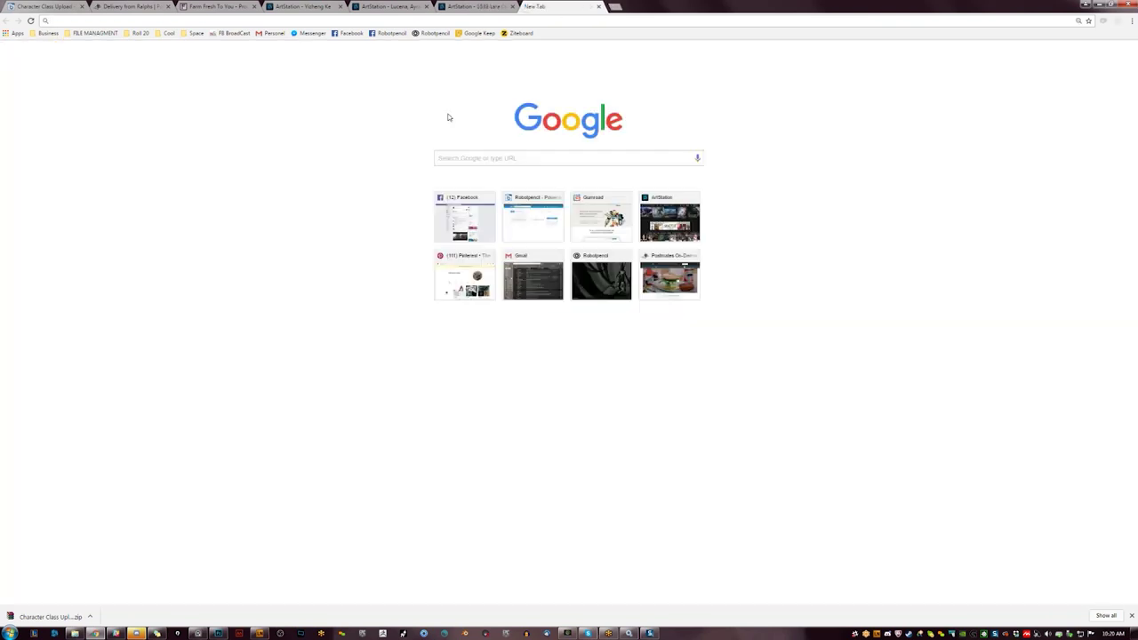
pyautogui.write('pinterest.com/Robotpencil/')
pyautogui.press('Return')
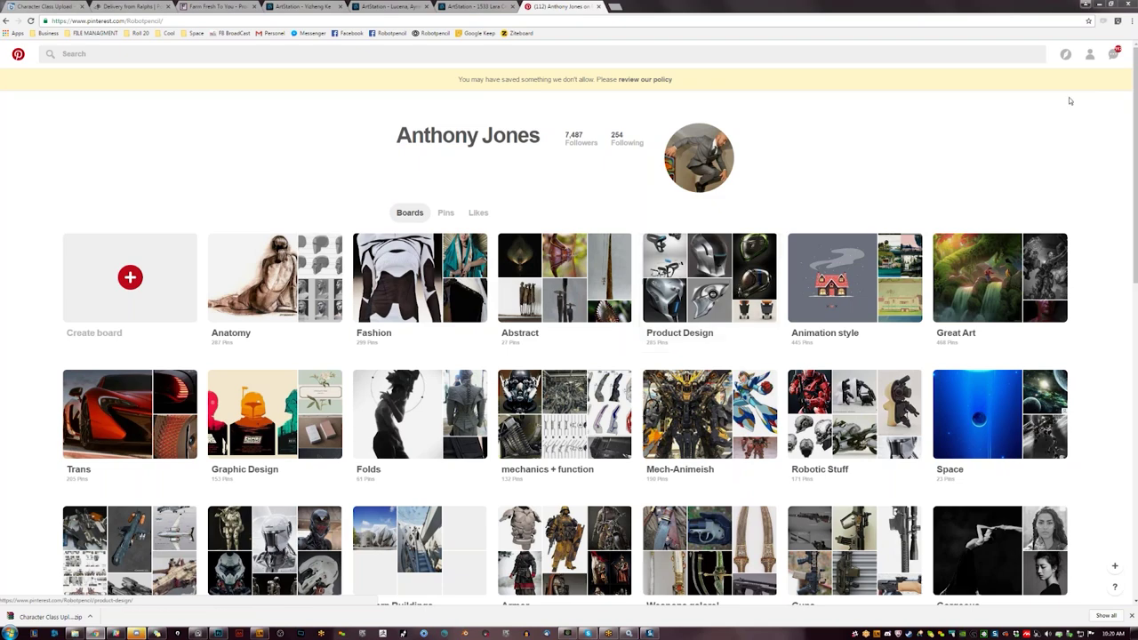
# - Browse the profile's Pinterest boards to find one with suitable material and lighting references
pyautogui.scroll(-3, 1107, 179)
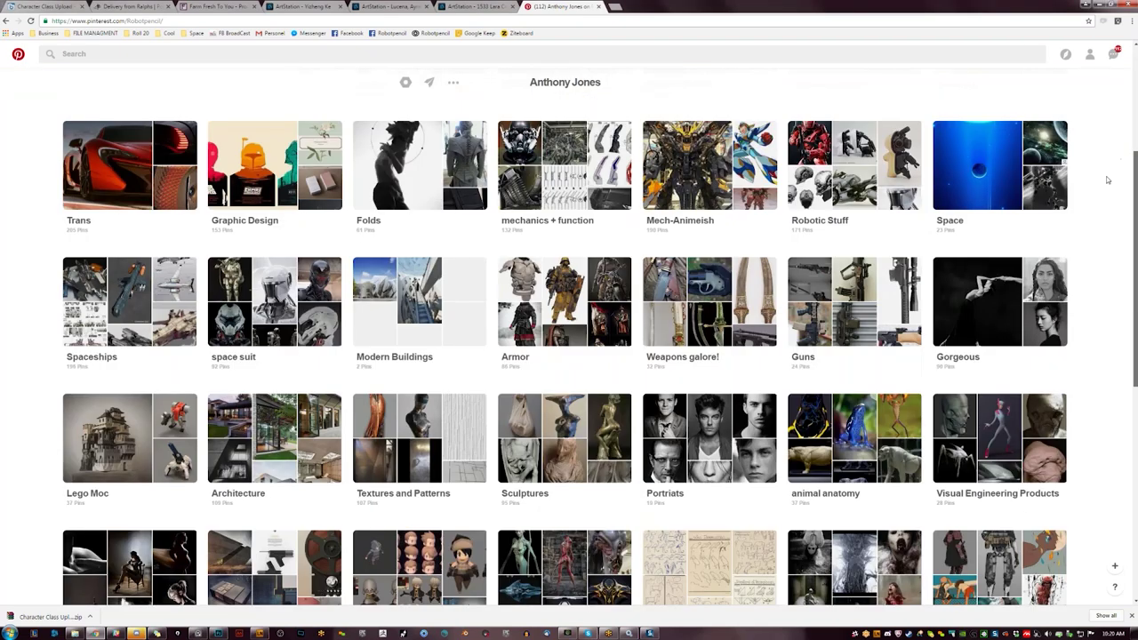
pyautogui.scroll(-1, 1107, 180)
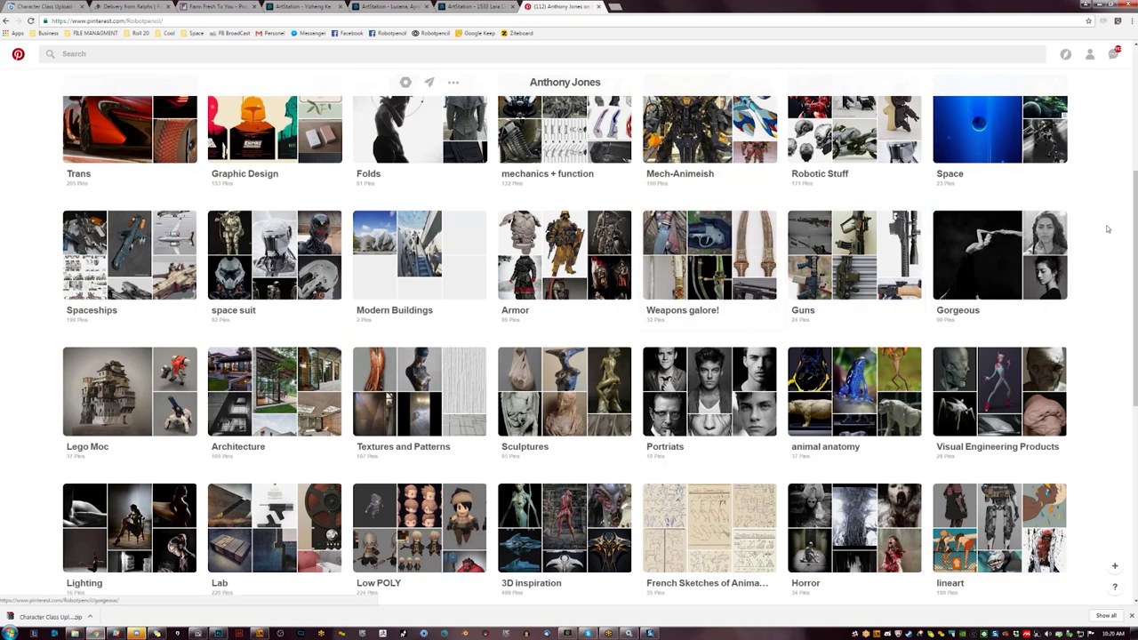
pyautogui.scroll(3, 1132, 117)
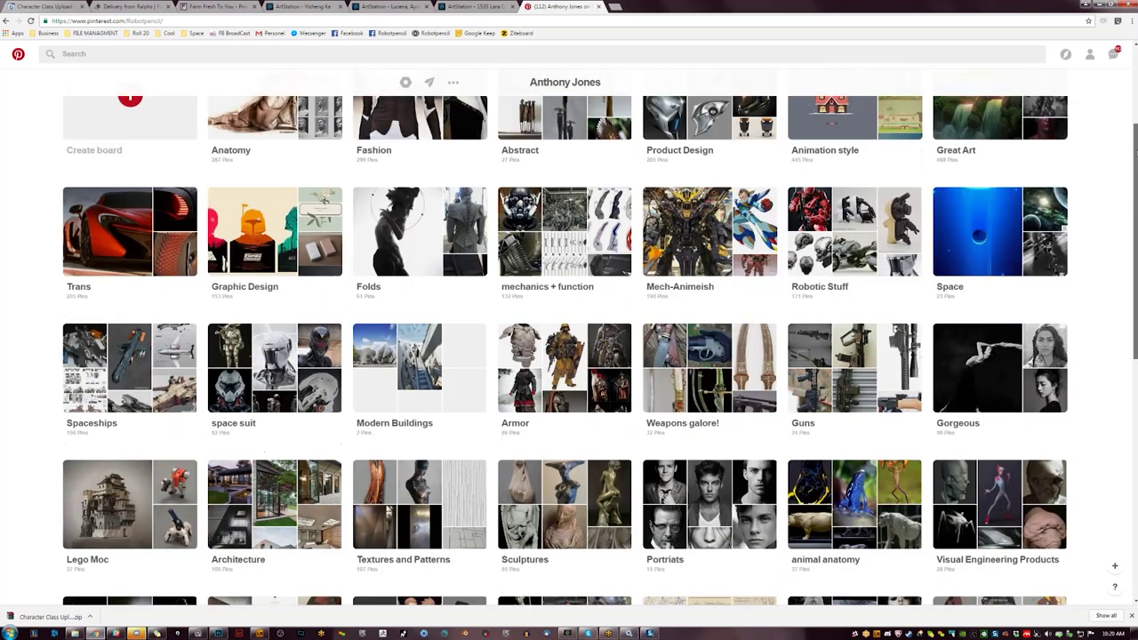
pyautogui.scroll(-4, 1112, 246)
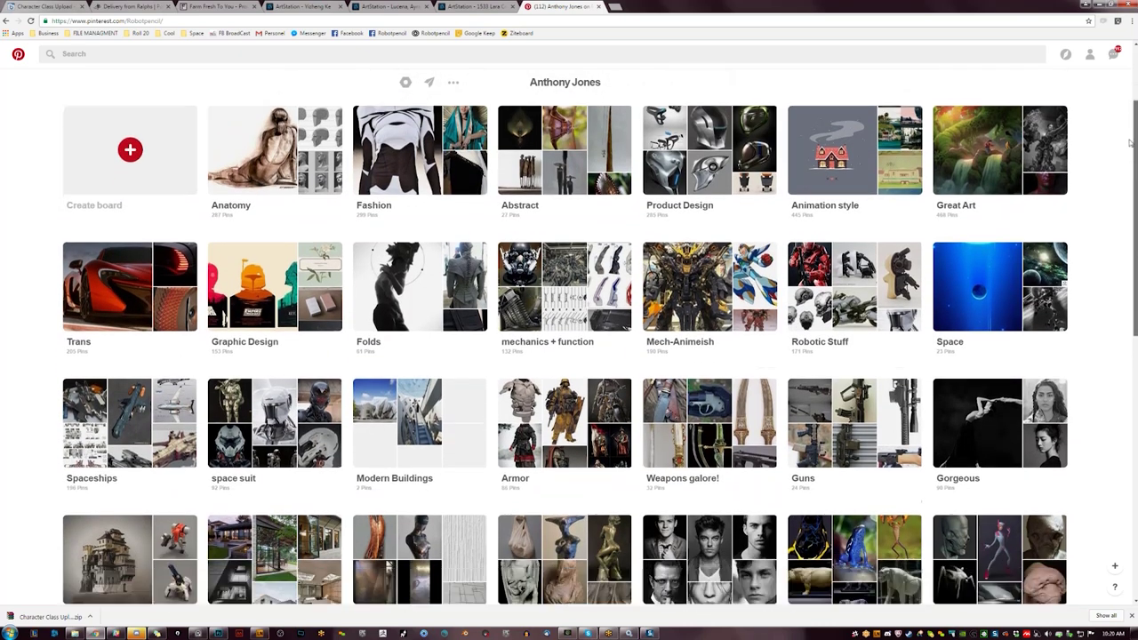
pyautogui.scroll(-1, 1110, 268)
pyautogui.scroll(-2, 1110, 268)
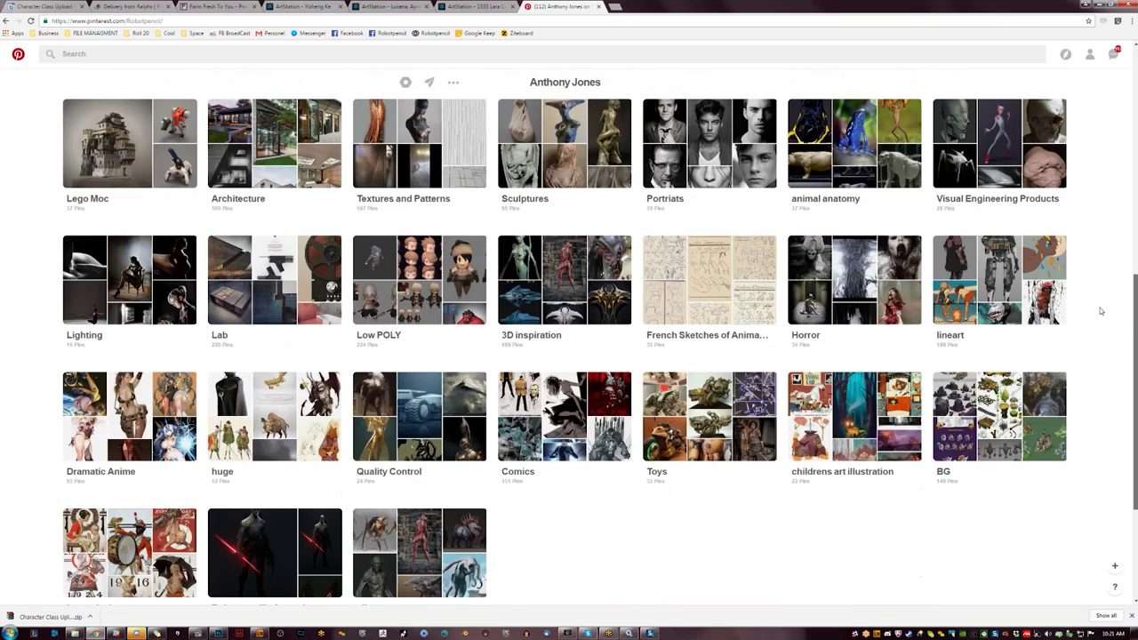
pyautogui.scroll(3, 1103, 257)
pyautogui.scroll(2, 1097, 229)
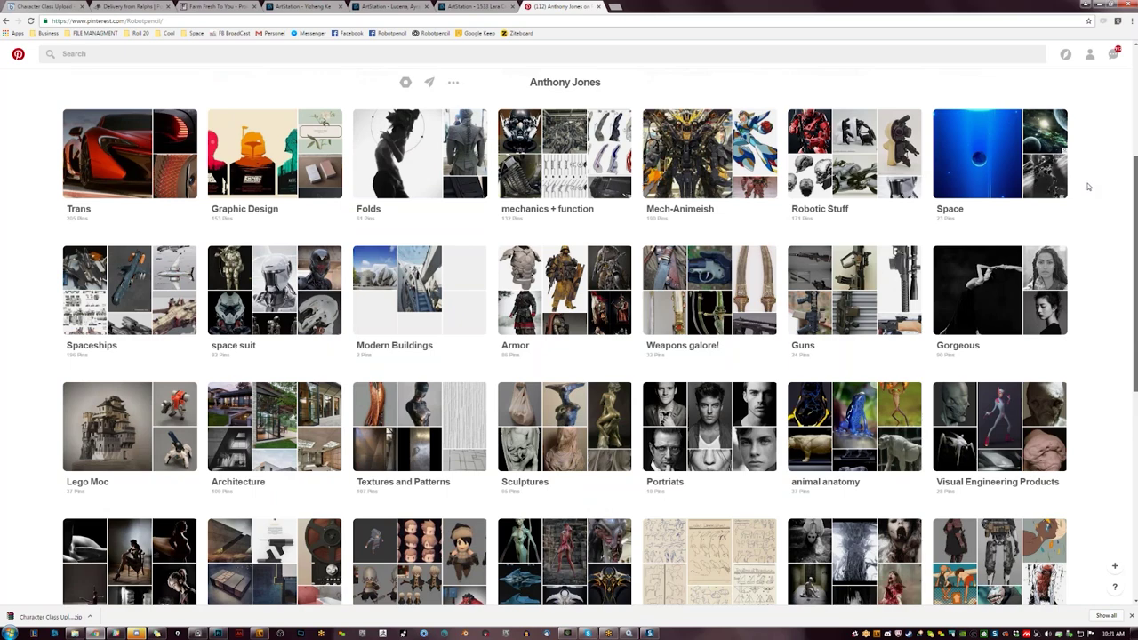
pyautogui.scroll(3, 1091, 169)
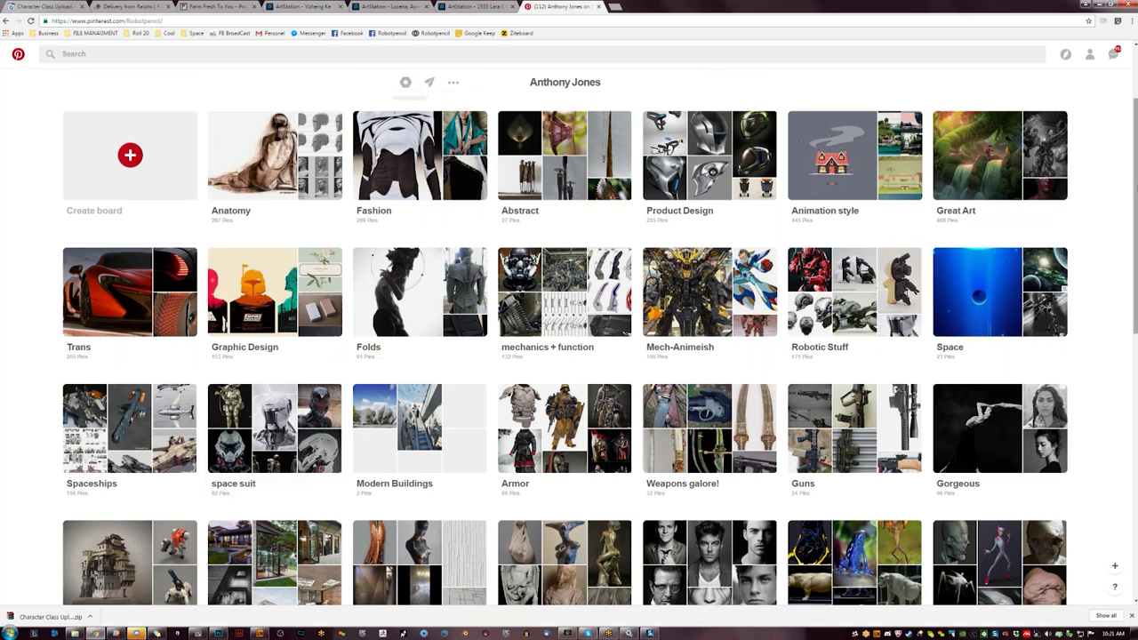
pyautogui.scroll(-3, 1122, 268)
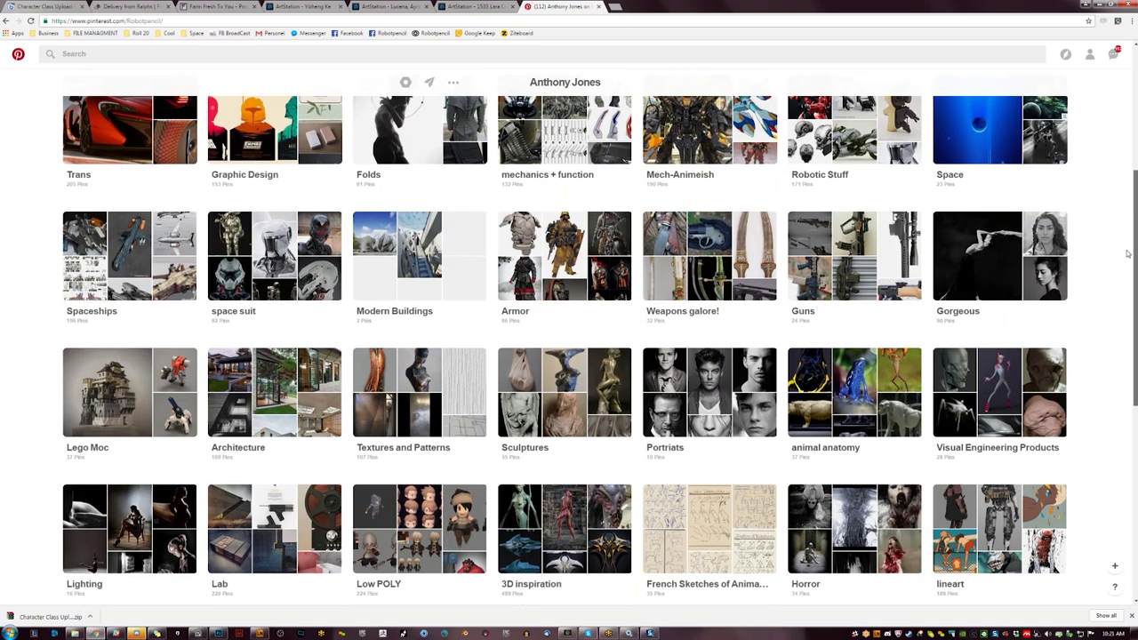
pyautogui.scroll(-3, 1112, 320)
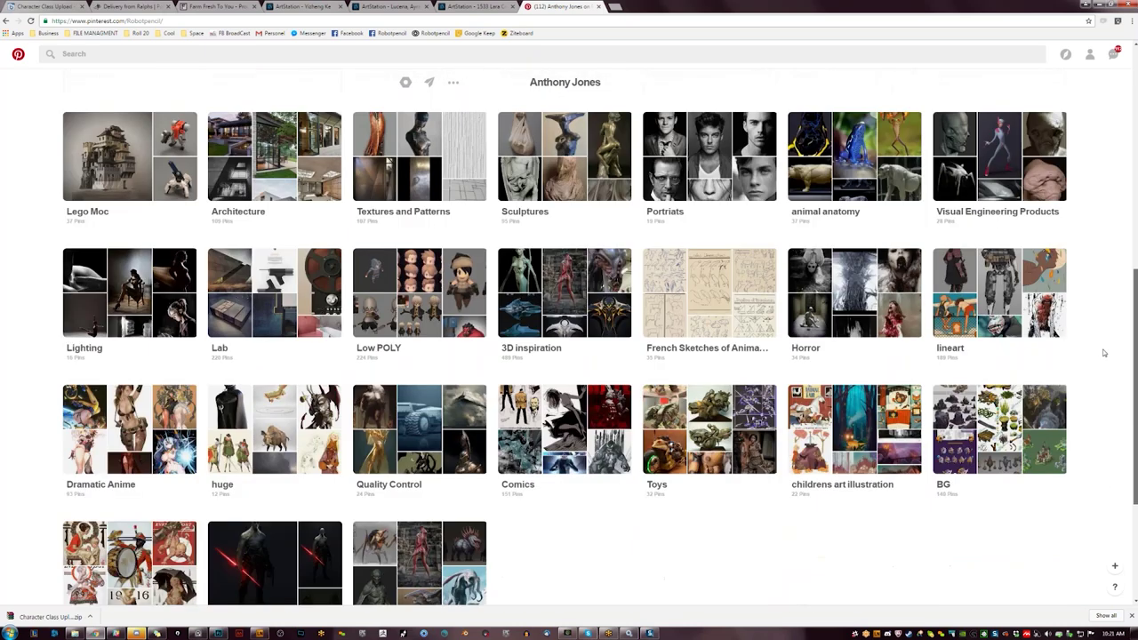
pyautogui.scroll(2, 1103, 347)
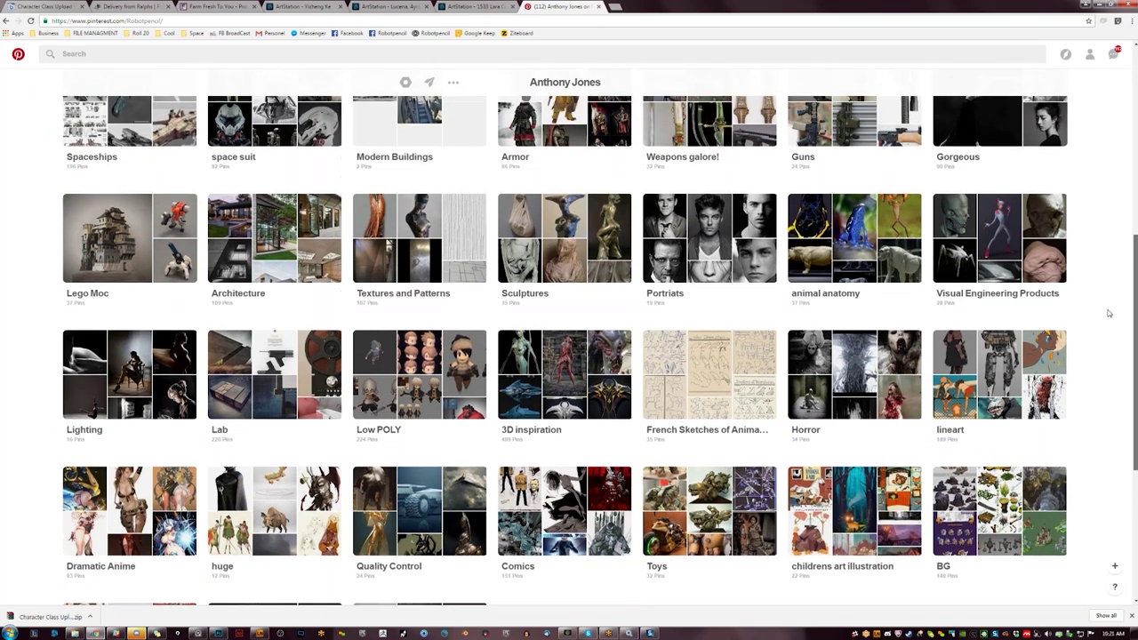
pyautogui.scroll(2, 1108, 300)
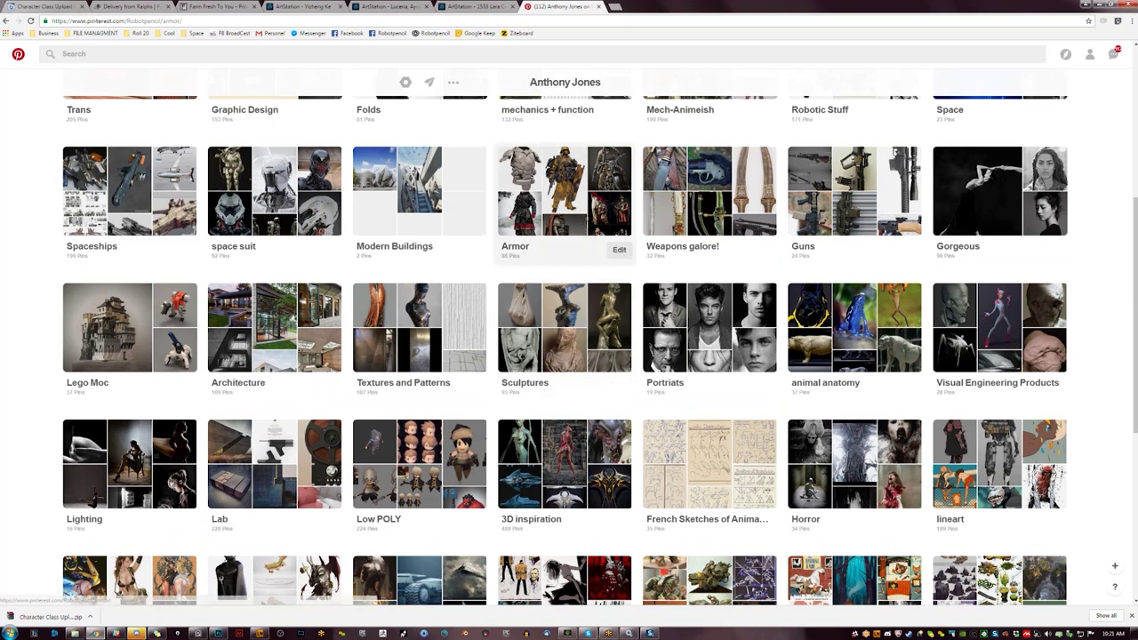
# - Open the Armor board, view the Lothlorien Elf Armor pin enlarged, and close it
pyautogui.click(589, 225)
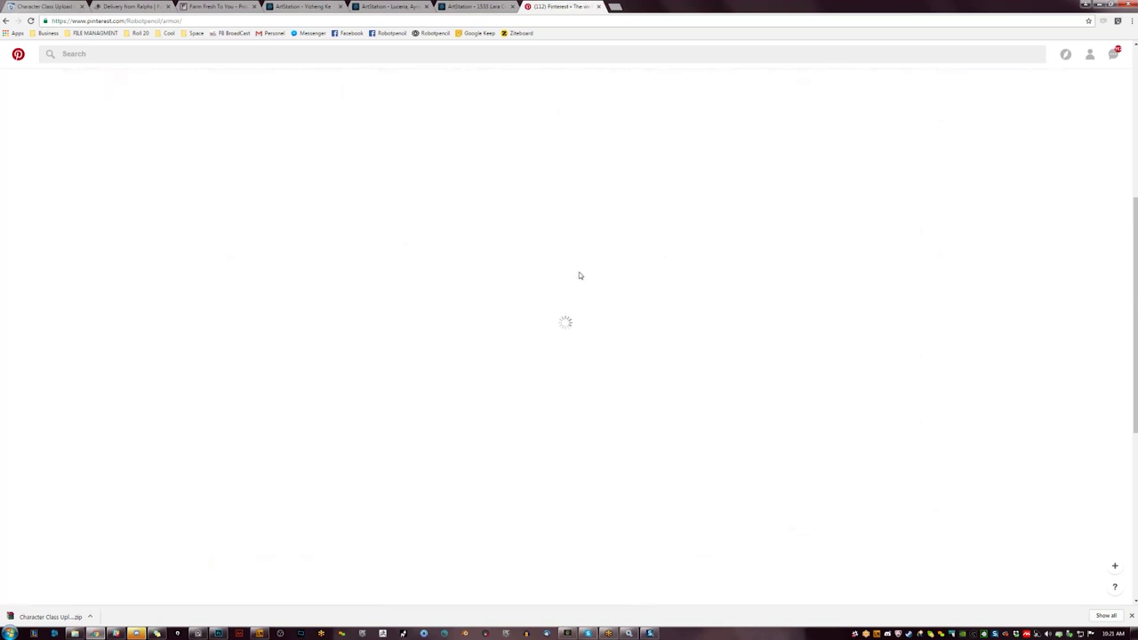
pyautogui.scroll(-4, 548, 474)
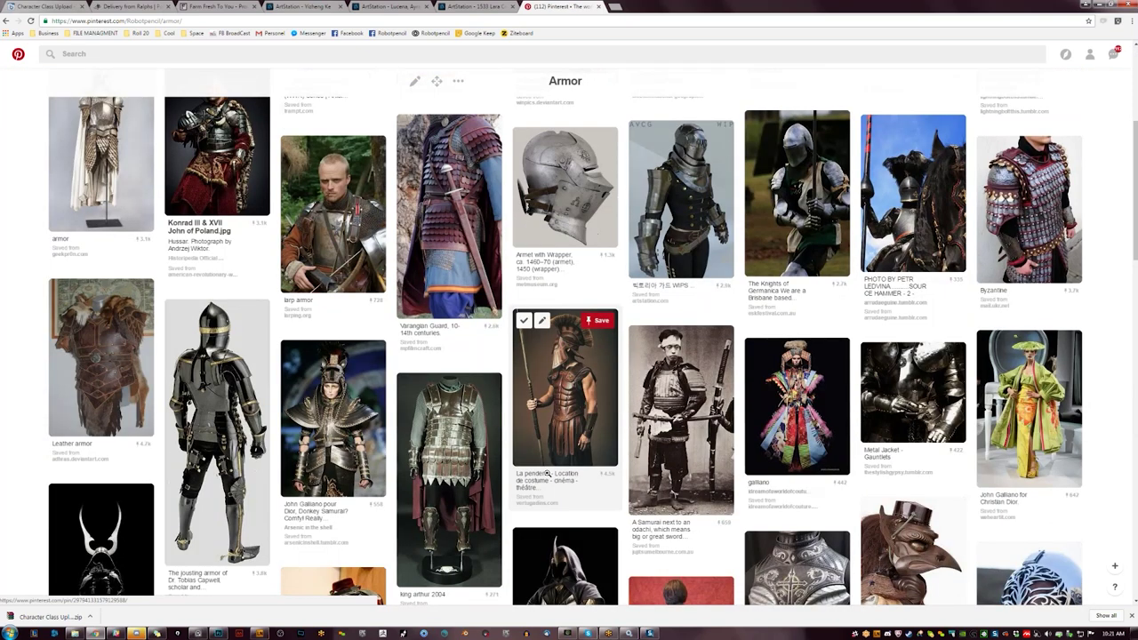
pyautogui.scroll(-4, 548, 474)
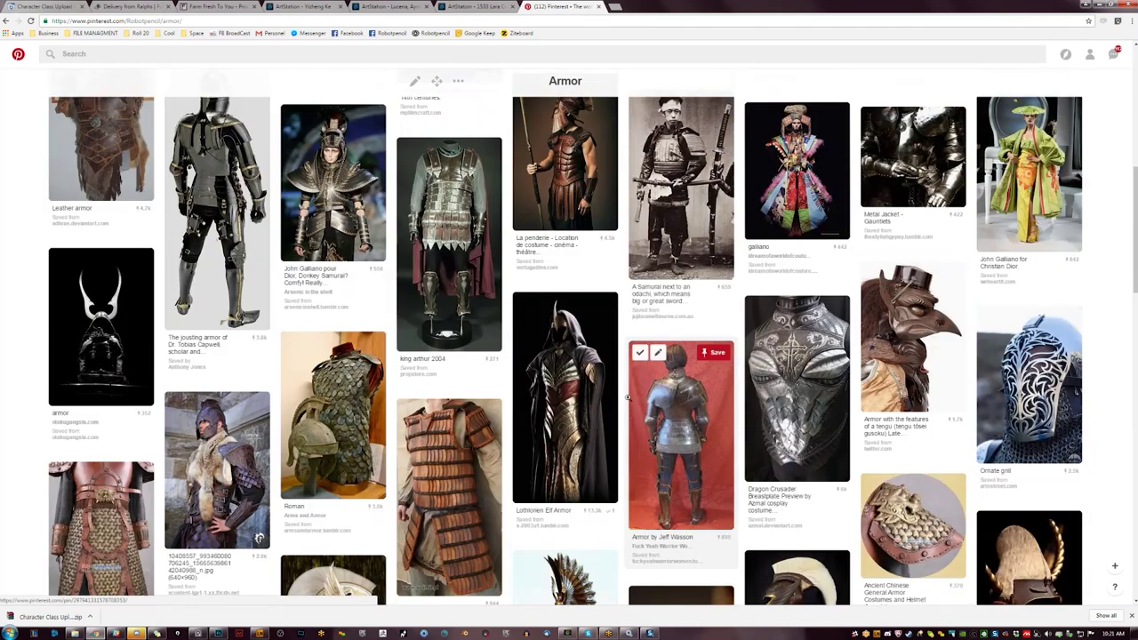
pyautogui.click(565, 395)
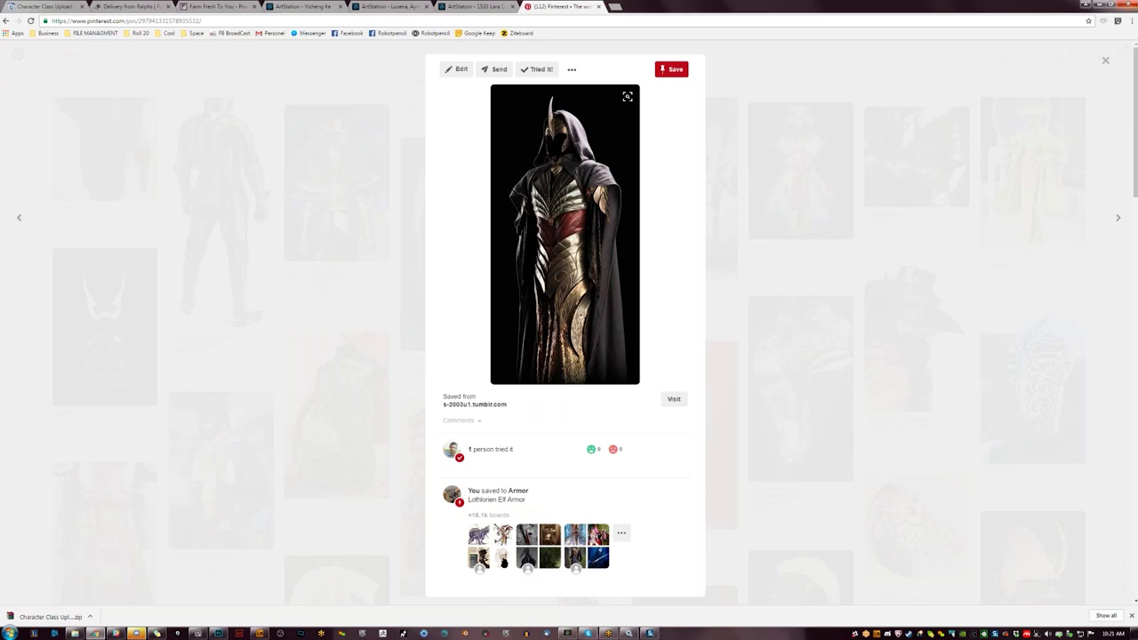
pyautogui.click(1105, 63)
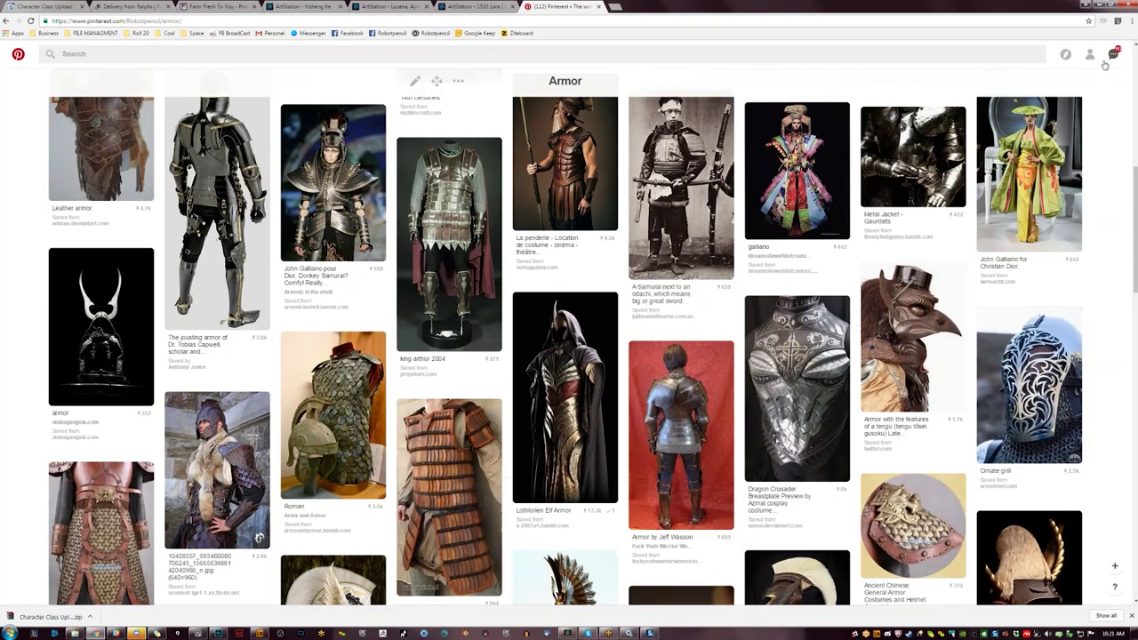
# - Switch to Photoshop, add a new layer, and handwrite "Reflects" in black in the blank area beside the creature's head
pyautogui.click(1099, 6)
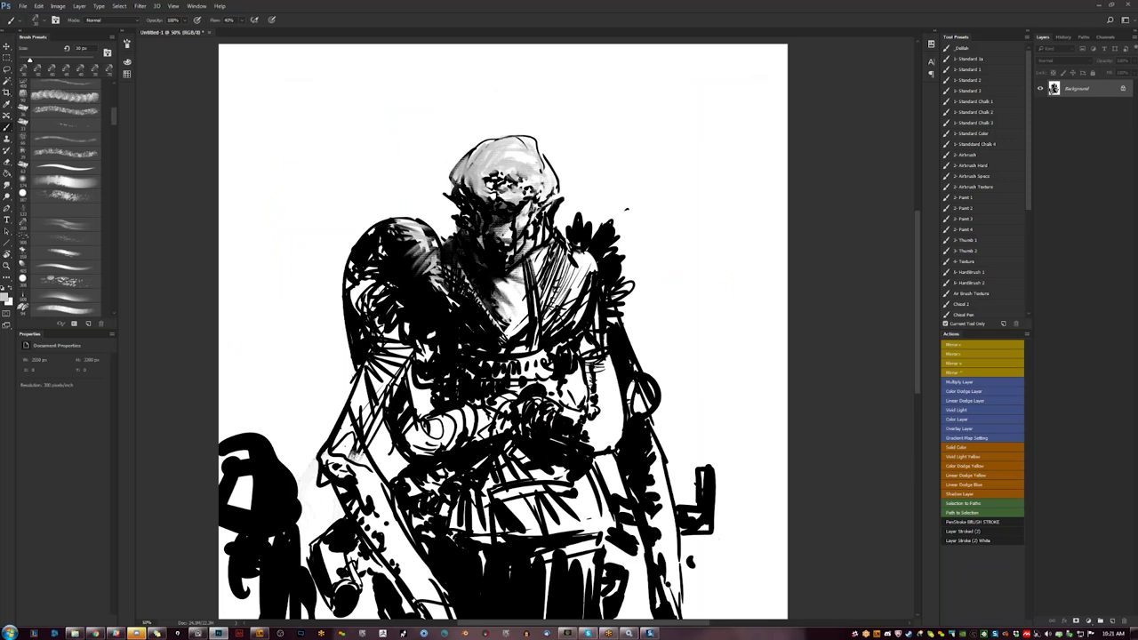
pyautogui.hotkey('ctrl', 'shift', 'alt', 'n')
pyautogui.press('x')
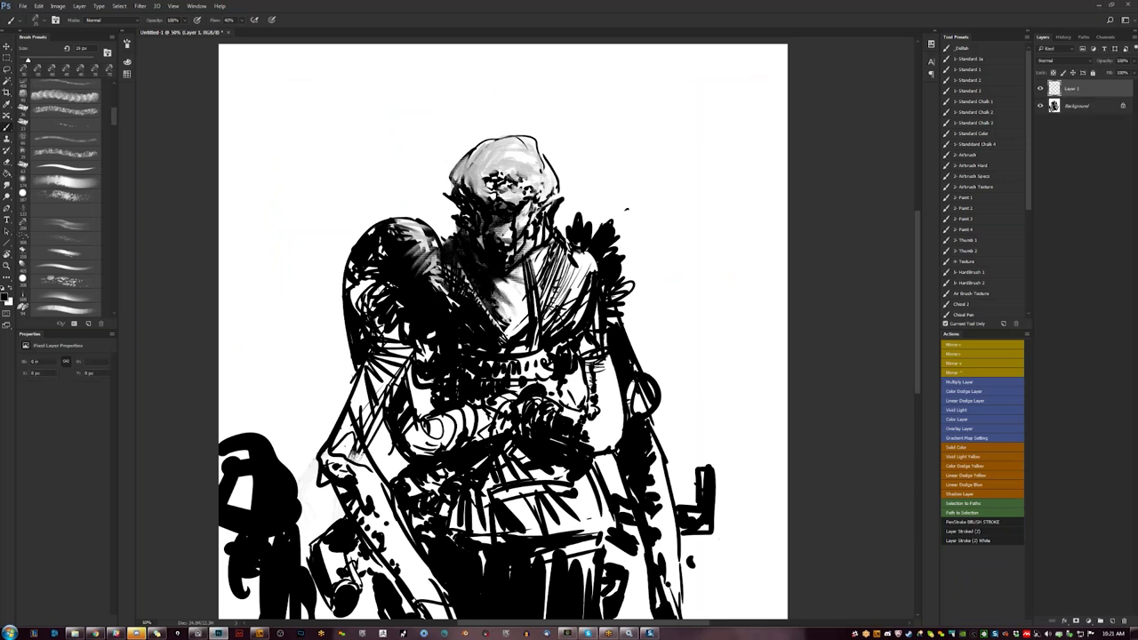
pyautogui.moveTo(609, 62)
pyautogui.mouseDown()
pyautogui.moveTo(610, 97)
pyautogui.moveTo(618, 67)
pyautogui.moveTo(618, 86)
pyautogui.moveTo(654, 77)
pyautogui.mouseUp()
pyautogui.moveTo(659, 61)
pyautogui.mouseDown()
pyautogui.moveTo(660, 87)
pyautogui.moveTo(673, 86)
pyautogui.mouseUp()
pyautogui.moveTo(684, 76)
pyautogui.mouseDown()
pyautogui.moveTo(679, 87)
pyautogui.moveTo(691, 83)
pyautogui.mouseUp()
pyautogui.moveTo(681, 67)
pyautogui.mouseDown()
pyautogui.moveTo(702, 67)
pyautogui.moveTo(700, 84)
pyautogui.mouseUp()
# - Handwrite "Refracts" and "Absorb" in black beneath the word "Reflects"
pyautogui.moveTo(625, 121)
pyautogui.mouseDown()
pyautogui.moveTo(626, 145)
pyautogui.moveTo(647, 141)
pyautogui.mouseUp()
pyautogui.moveTo(664, 104)
pyautogui.mouseDown()
pyautogui.moveTo(654, 142)
pyautogui.moveTo(672, 136)
pyautogui.mouseUp()
pyautogui.moveTo(674, 125); pyautogui.dragTo(688, 133)
pyautogui.moveTo(692, 124); pyautogui.dragTo(706, 137)
pyautogui.moveTo(699, 120)
pyautogui.mouseDown()
pyautogui.moveTo(727, 128)
pyautogui.moveTo(718, 134)
pyautogui.mouseUp()
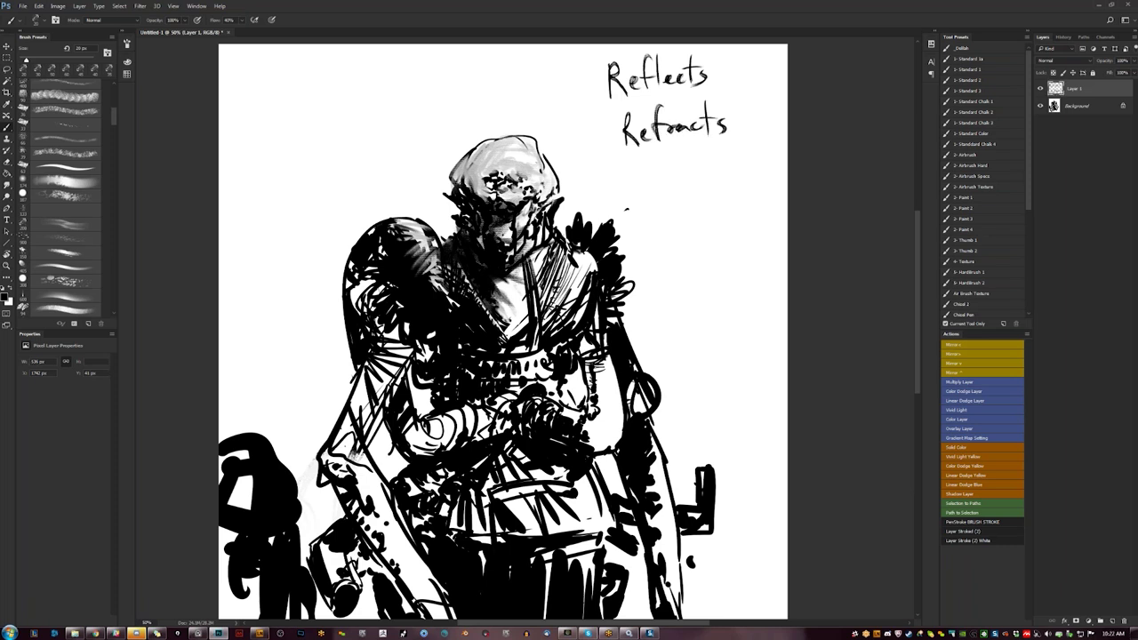
pyautogui.moveTo(645, 193); pyautogui.dragTo(664, 187)
pyautogui.moveTo(646, 178); pyautogui.dragTo(690, 180)
pyautogui.moveTo(695, 178)
pyautogui.mouseDown()
pyautogui.moveTo(703, 167)
pyautogui.moveTo(711, 176)
pyautogui.mouseUp()
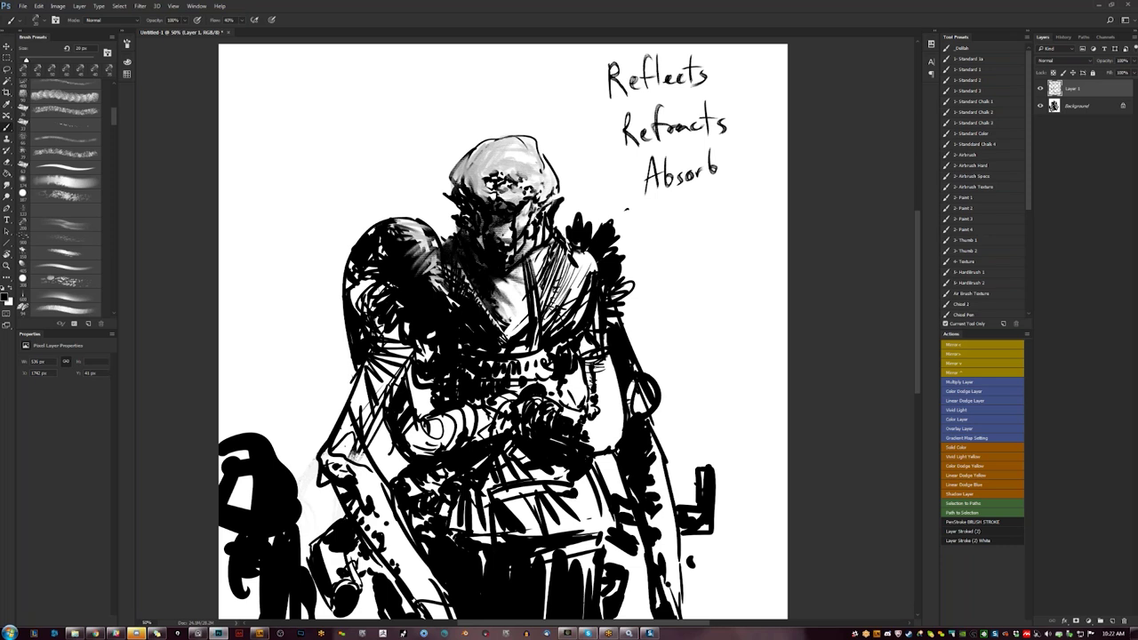
# - Sketch a circle below the words with light-ray arrows bouncing off it, passing through it, and stopping at its surface
pyautogui.moveTo(727, 229)
pyautogui.mouseDown()
pyautogui.moveTo(722, 289)
pyautogui.moveTo(724, 233)
pyautogui.mouseUp()
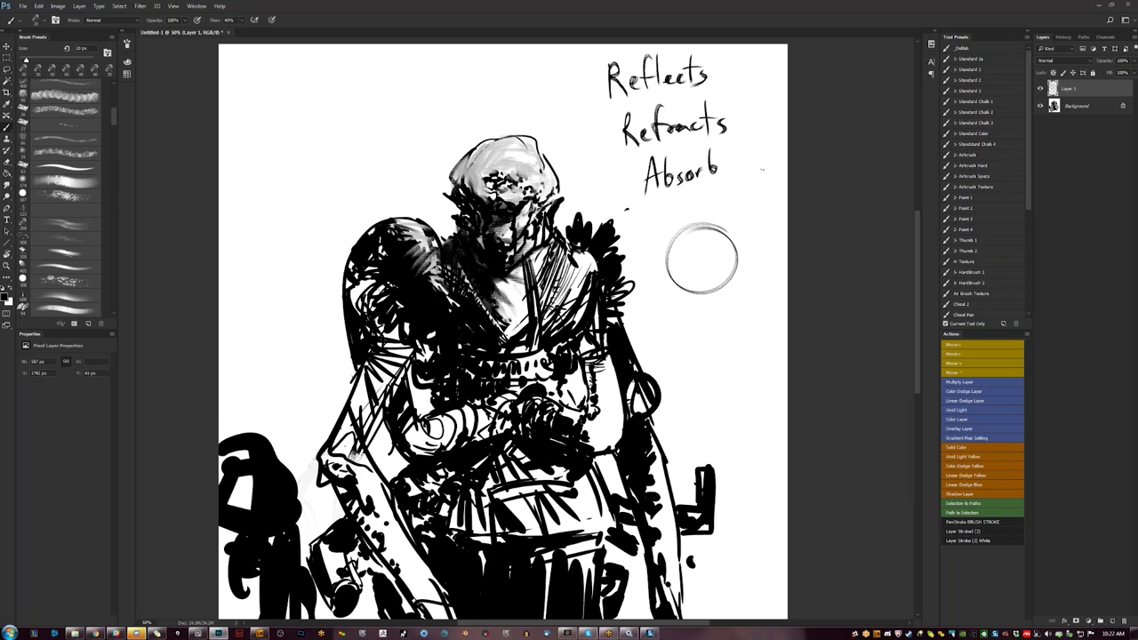
pyautogui.moveTo(766, 163)
pyautogui.mouseDown()
pyautogui.moveTo(724, 217)
pyautogui.moveTo(740, 206)
pyautogui.mouseUp()
pyautogui.hotkey('ctrl', 'z')
pyautogui.moveTo(751, 189)
pyautogui.mouseDown()
pyautogui.moveTo(722, 227)
pyautogui.moveTo(709, 206)
pyautogui.mouseUp()
pyautogui.moveTo(789, 208)
pyautogui.mouseDown()
pyautogui.moveTo(641, 285)
pyautogui.moveTo(656, 284)
pyautogui.mouseUp()
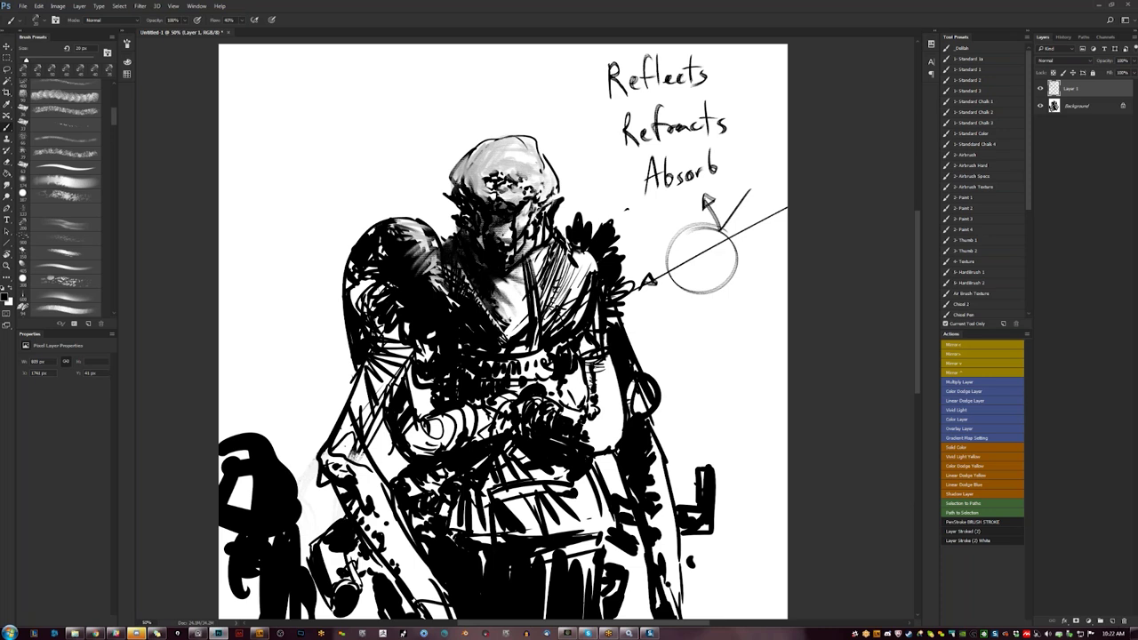
pyautogui.moveTo(735, 325)
pyautogui.mouseDown()
pyautogui.moveTo(720, 285)
pyautogui.moveTo(724, 300)
pyautogui.mouseUp()
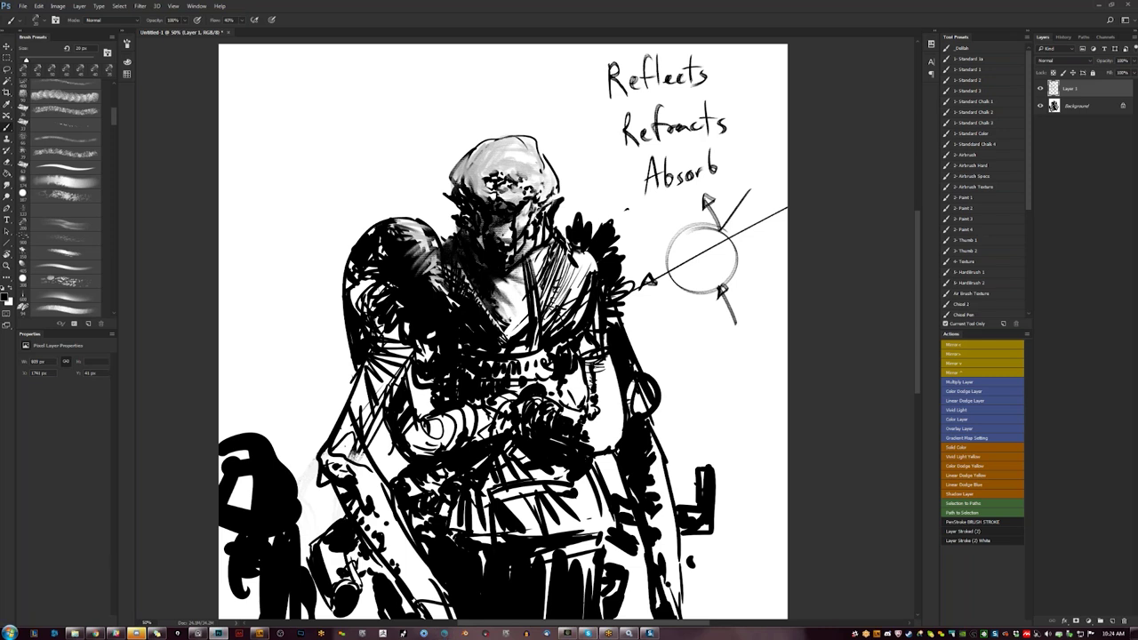
# - Switch to Chrome, view the steel-armored figure marked AVCG WIP on the Armor board, and open the dark jousting armor pin
pyautogui.click(96, 633)
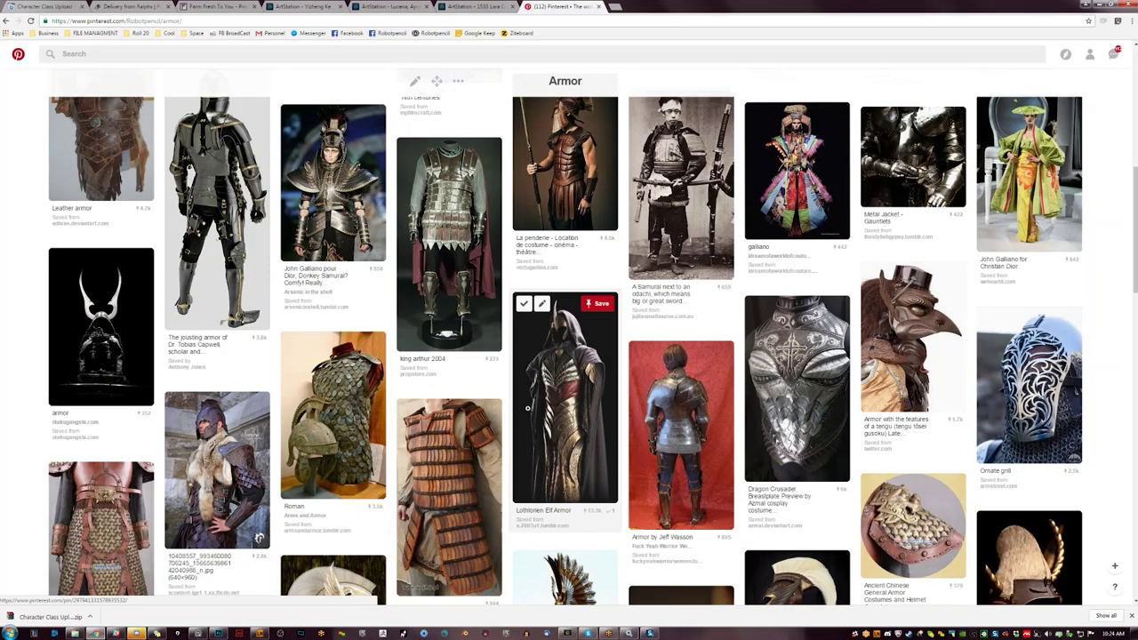
pyautogui.scroll(1, 409, 432)
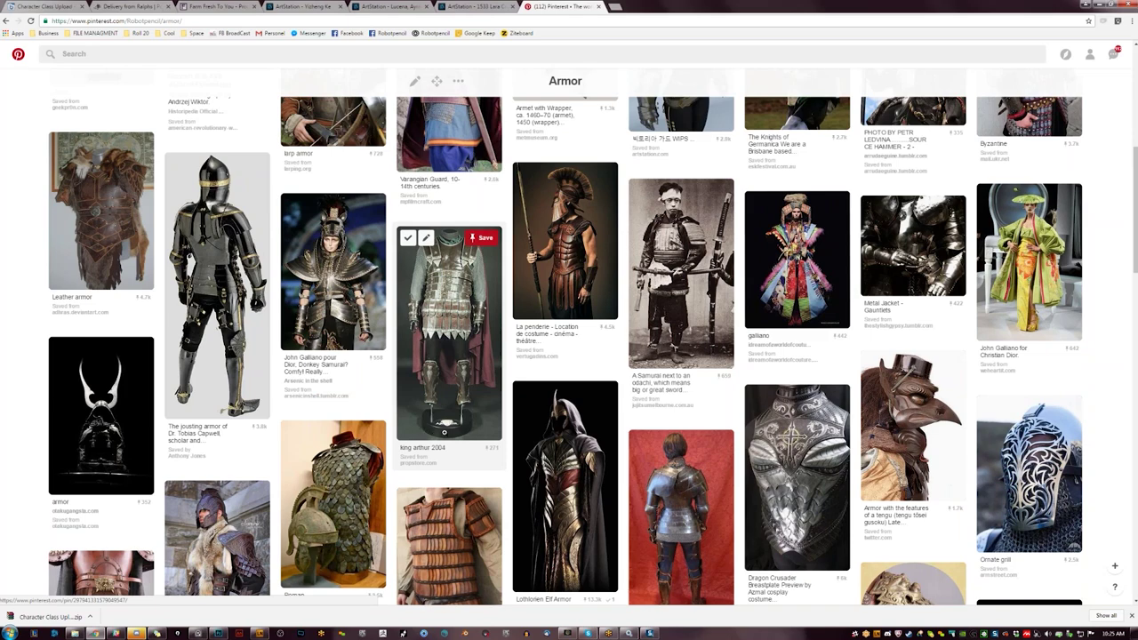
pyautogui.scroll(2, 740, 325)
pyautogui.click(694, 289)
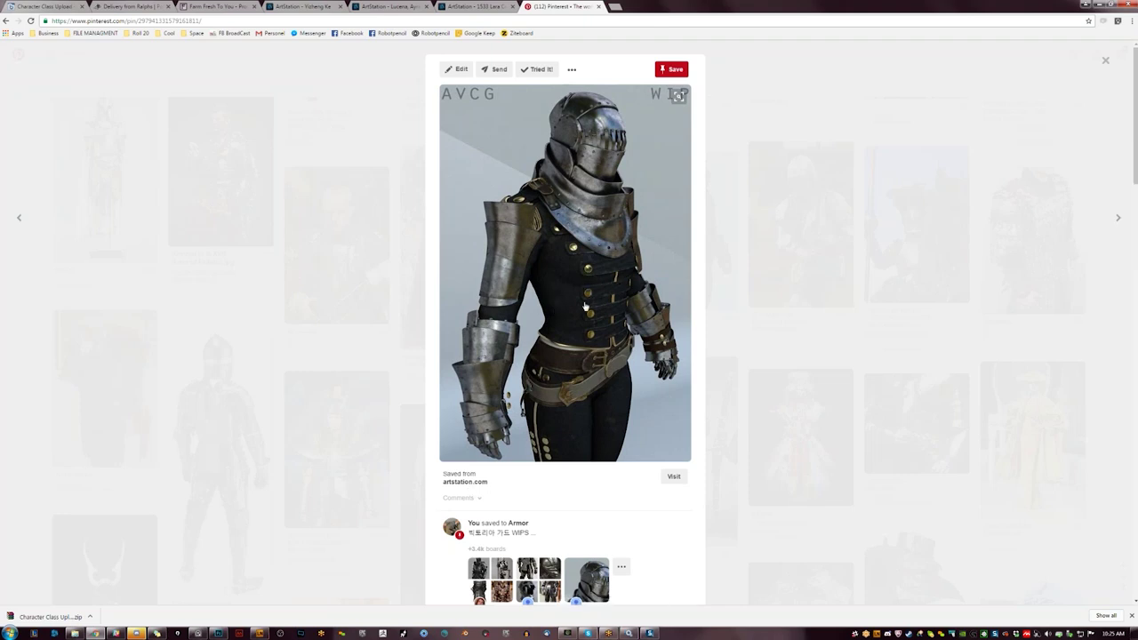
pyautogui.click(810, 344)
pyautogui.click(217, 445)
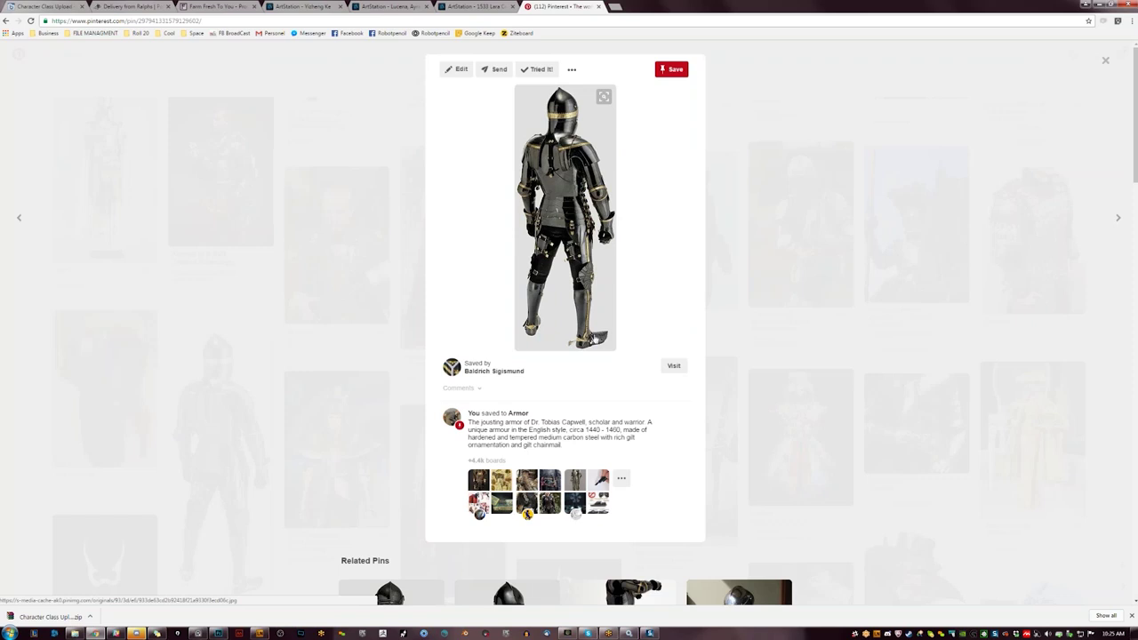
# - Examine the dark jousting armor and its related pins for how light behaves on polished metal
pyautogui.scroll(-1, 720, 368)
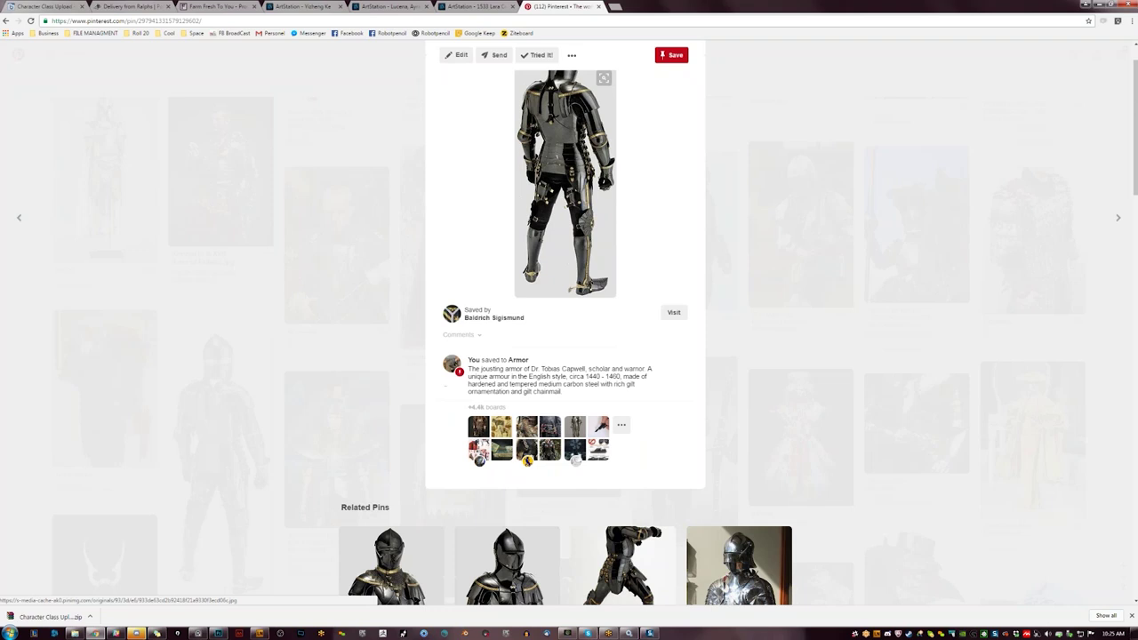
pyautogui.scroll(-3, 736, 445)
pyautogui.scroll(3, 736, 445)
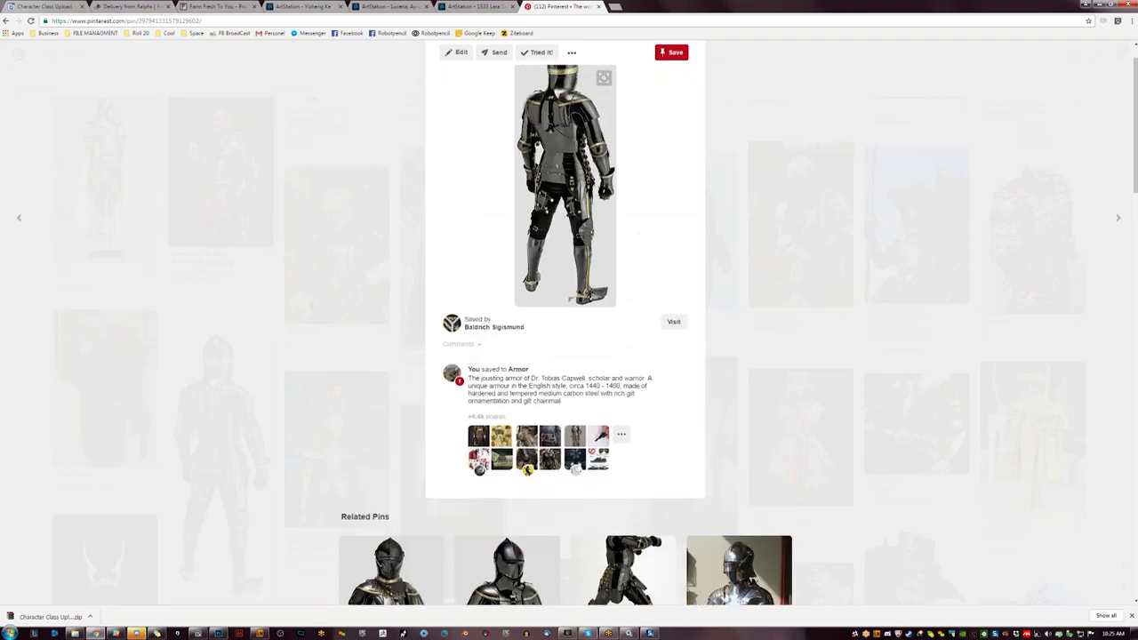
pyautogui.scroll(1, 578, 210)
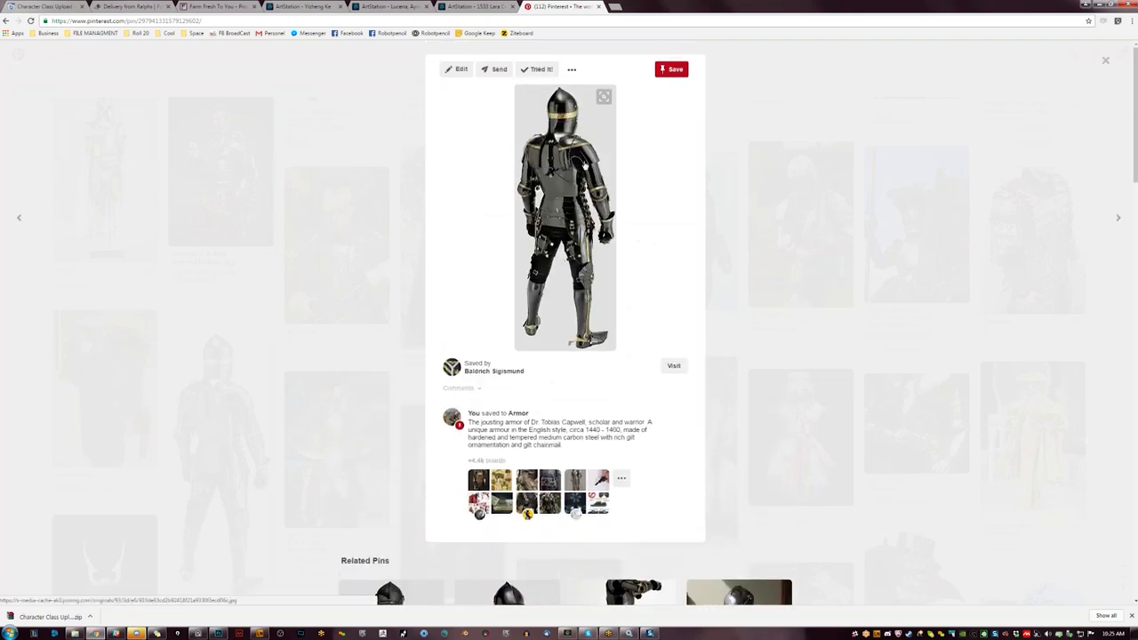
pyautogui.scroll(-3, 586, 169)
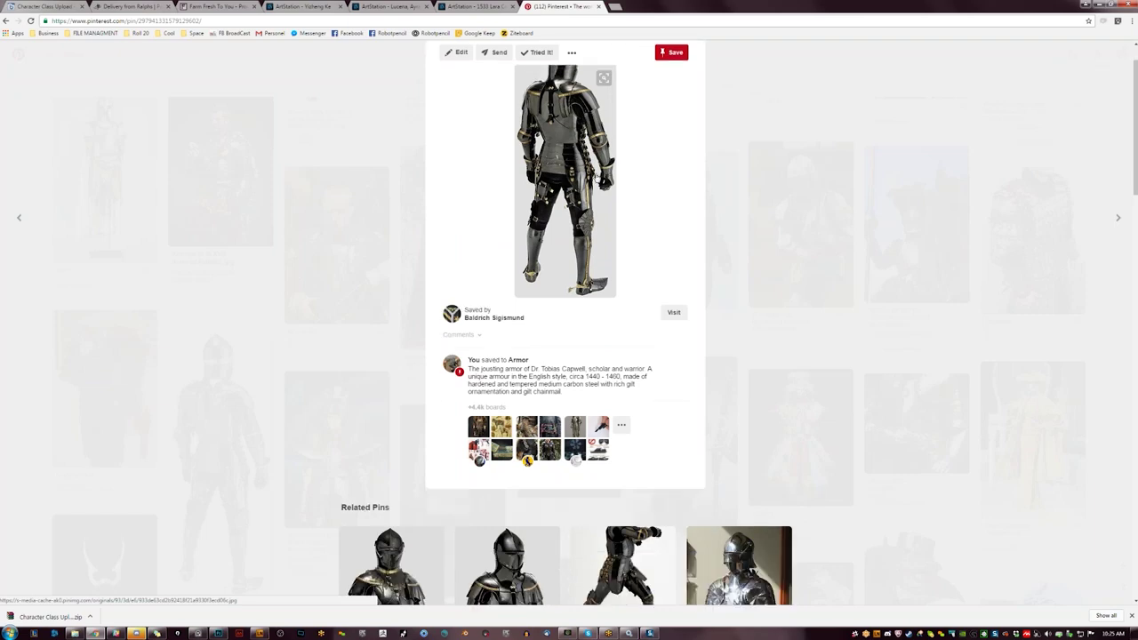
pyautogui.scroll(1, 601, 194)
pyautogui.scroll(-3, 601, 194)
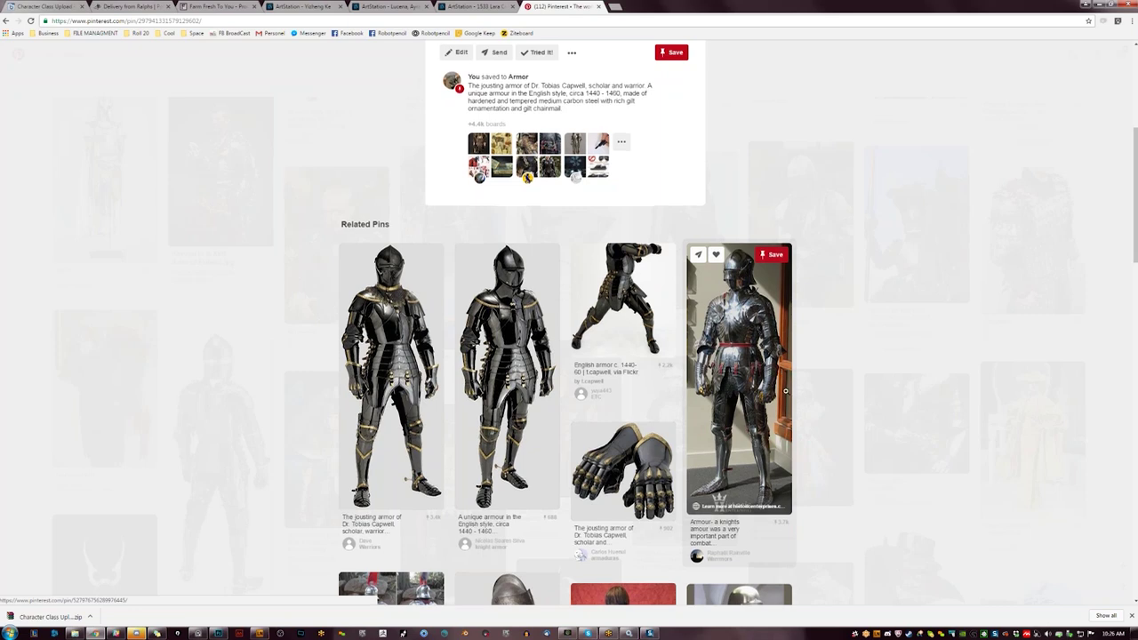
pyautogui.scroll(-2, 782, 373)
pyautogui.scroll(-2, 784, 403)
pyautogui.scroll(2, 784, 402)
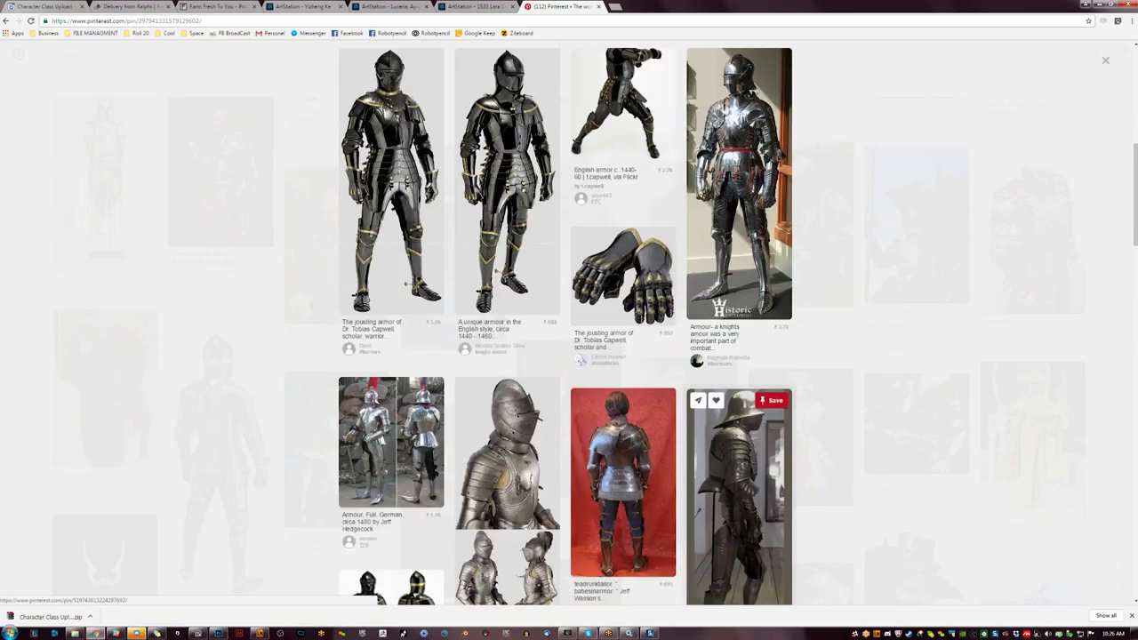
# - Check the 1533 Lara Croft artwork on ArtStation, and search Google Images for "concert" in a new tab
pyautogui.click(471, 6)
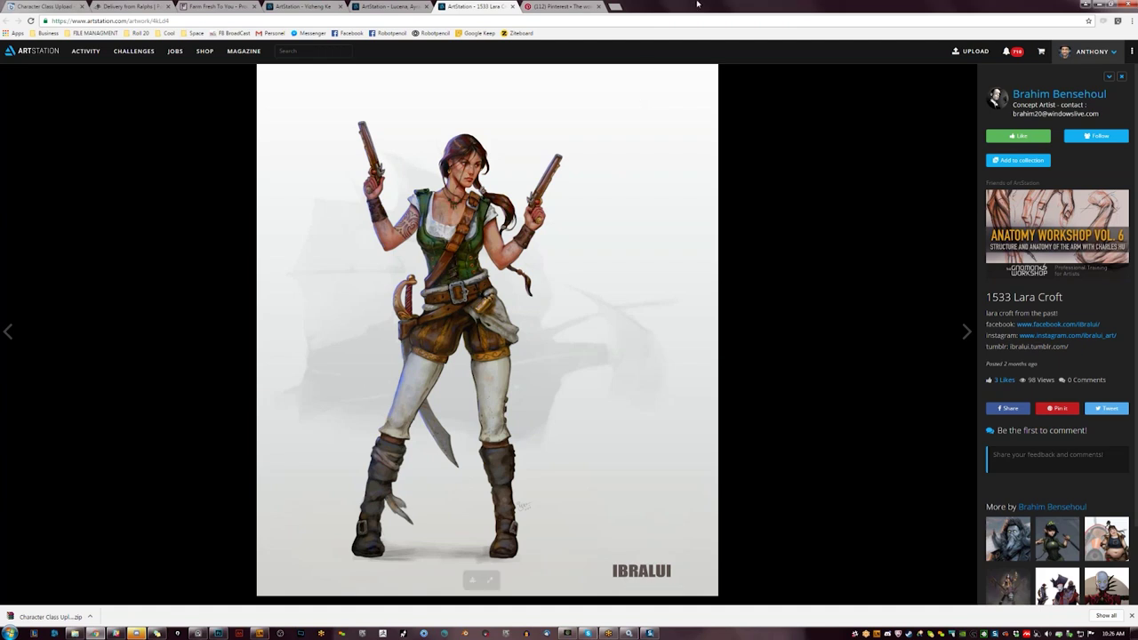
pyautogui.click(618, 7)
pyautogui.write('concert')
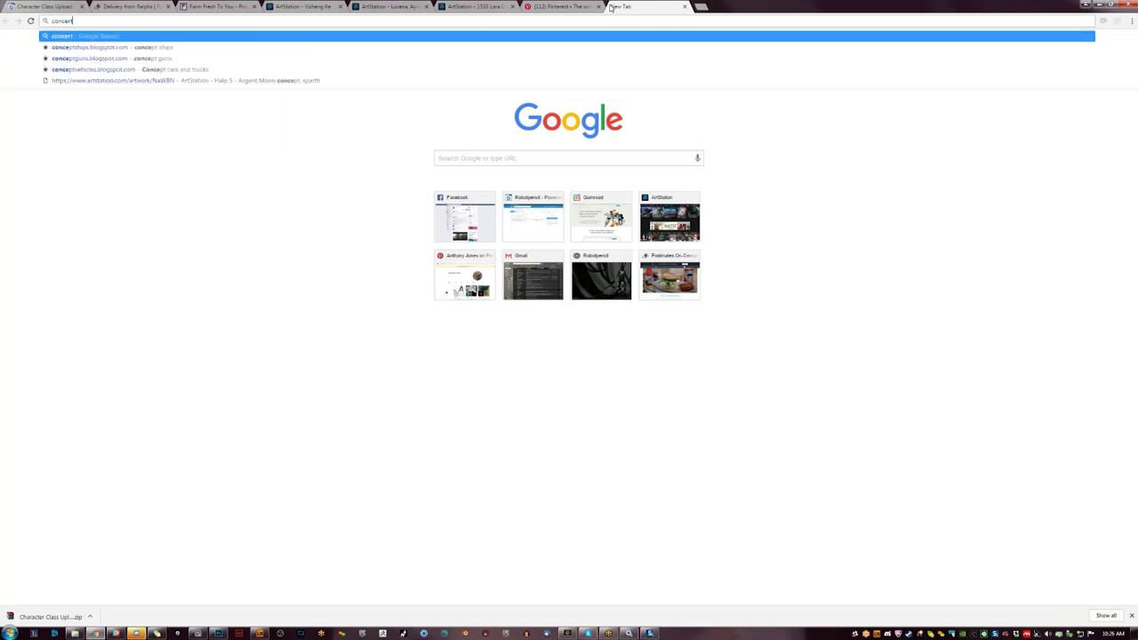
pyautogui.press('Return')
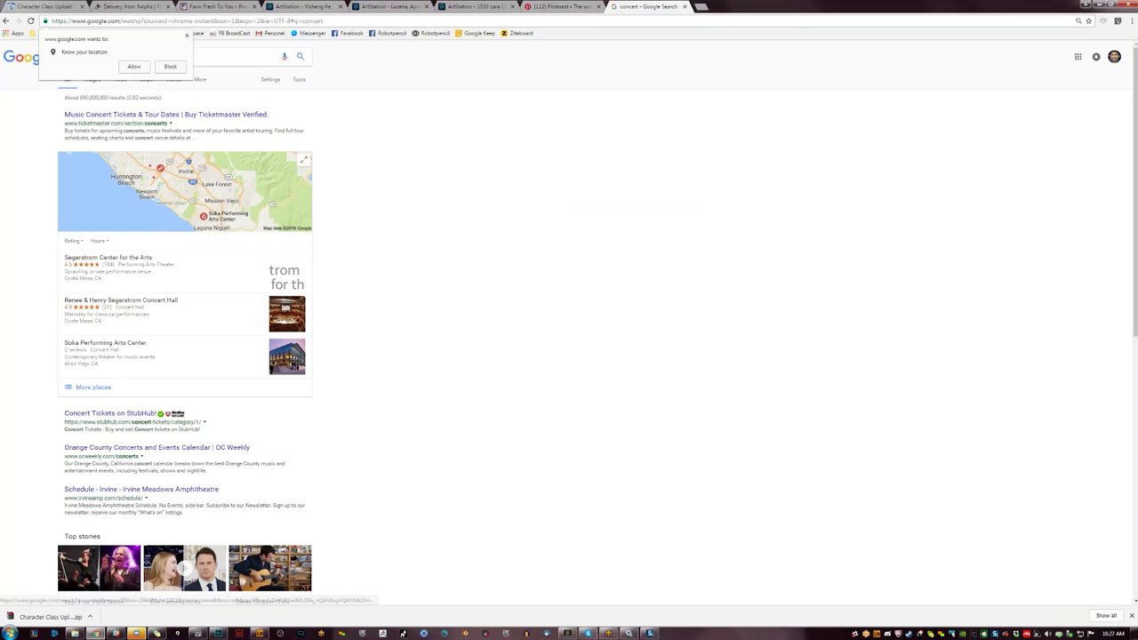
pyautogui.click(91, 84)
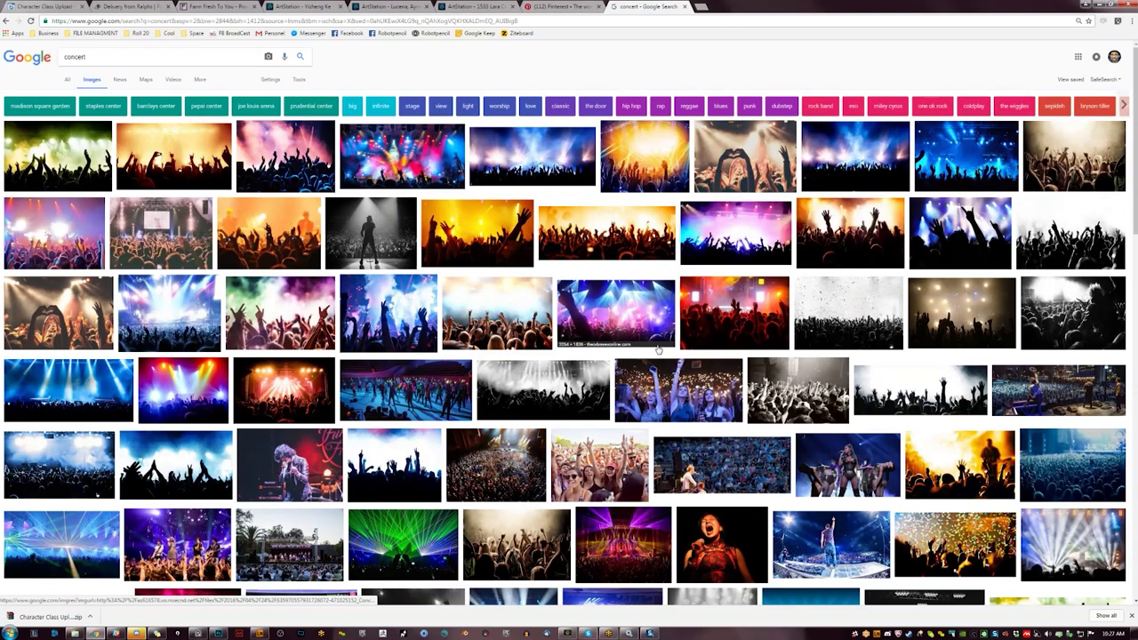
# - Browse the concert image results and preview crowd and singer photos to examine how stage light falls on people
pyautogui.click(303, 156)
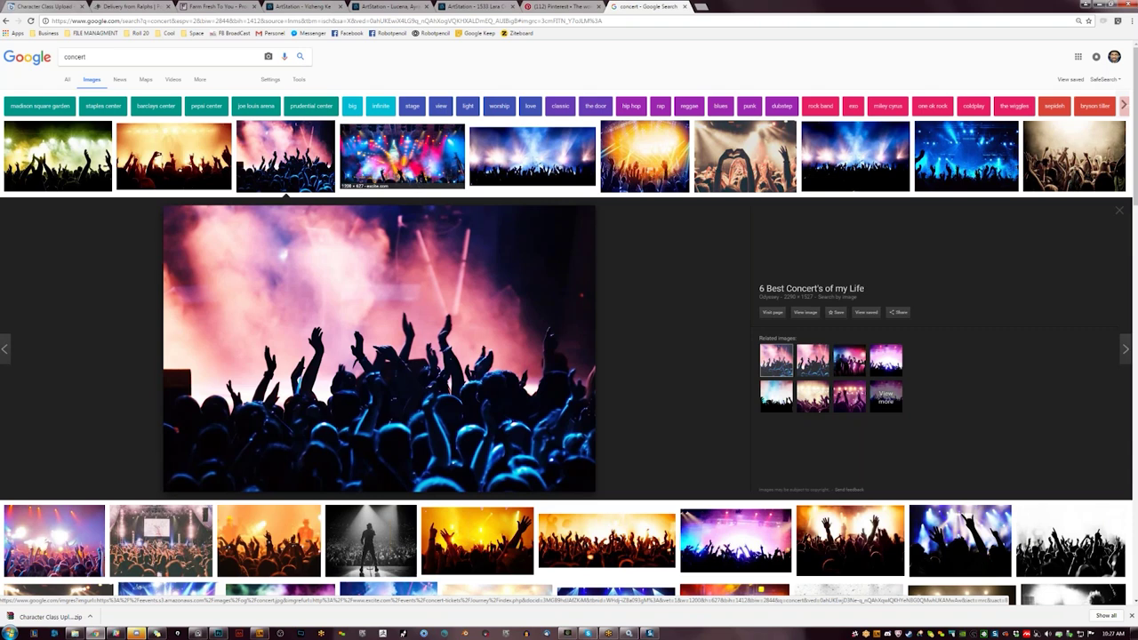
pyautogui.scroll(-1, 424, 143)
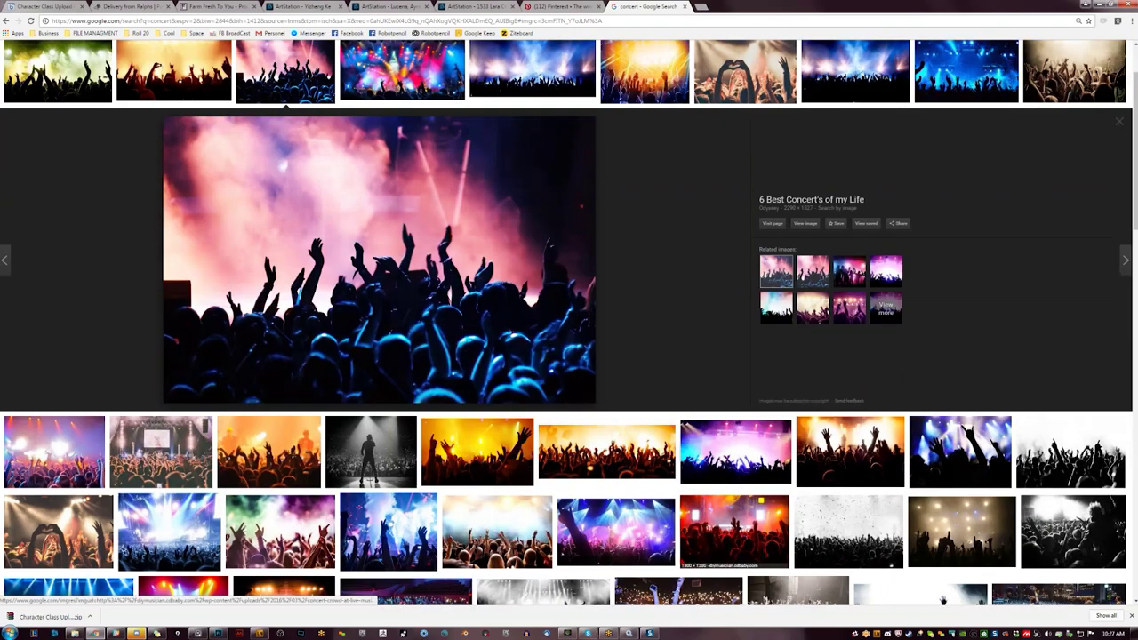
pyautogui.scroll(-3, 625, 468)
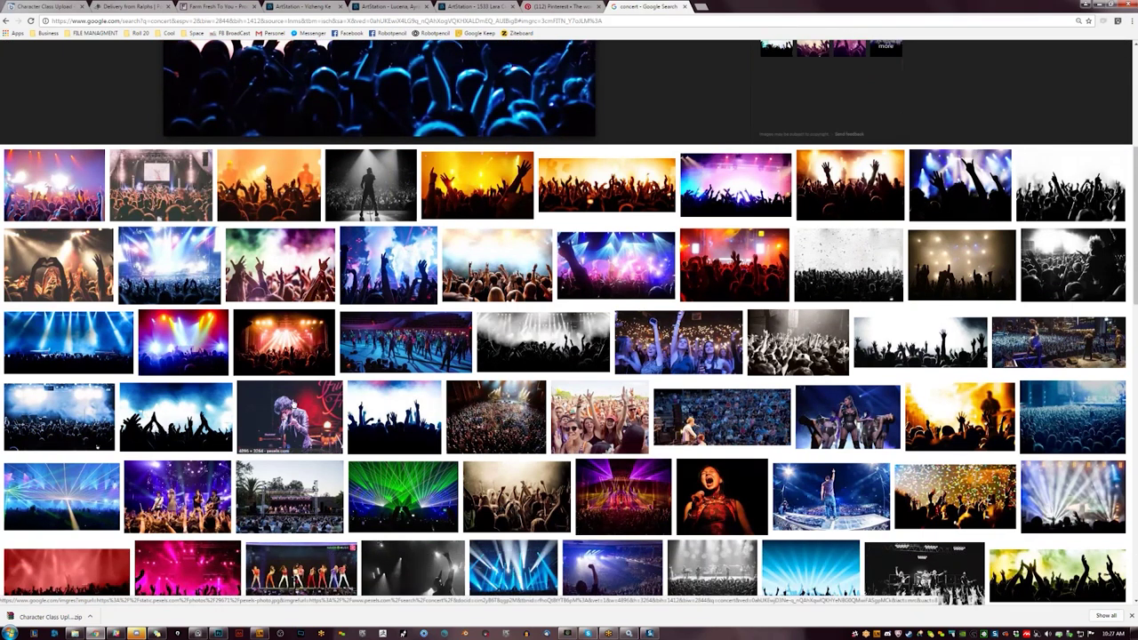
pyautogui.click(289, 418)
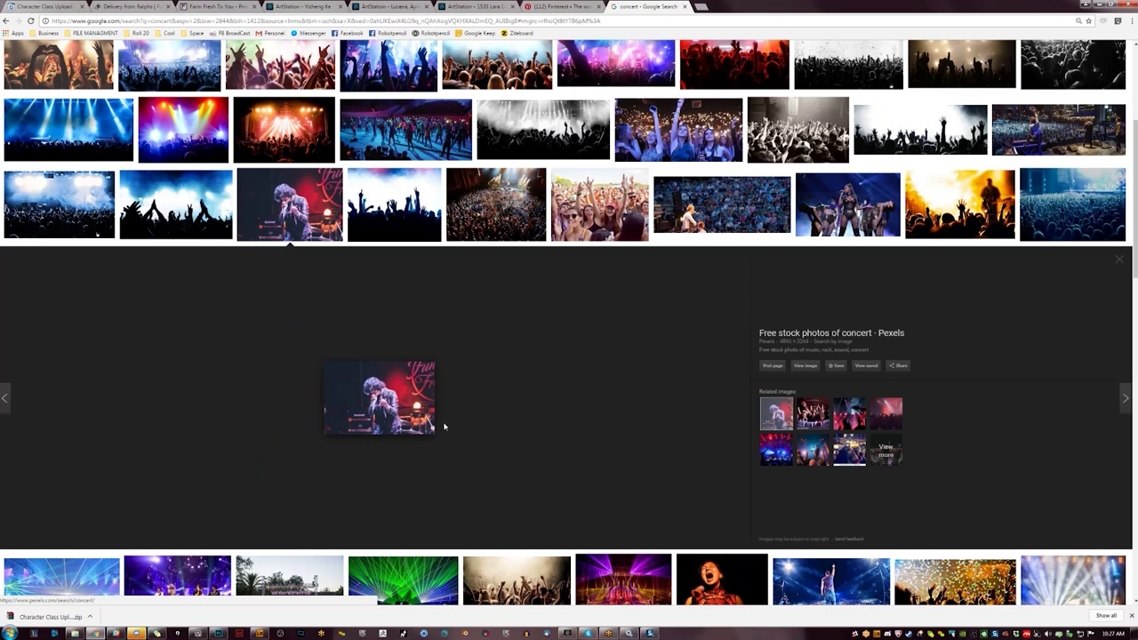
pyautogui.scroll(-7, 471, 430)
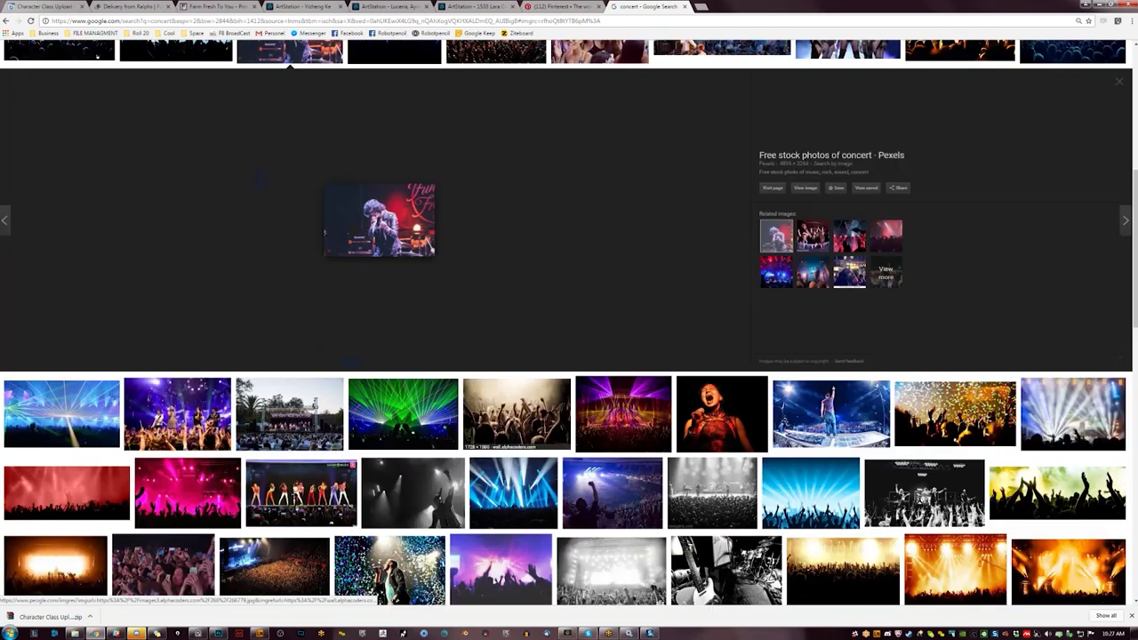
pyautogui.scroll(-3, 484, 458)
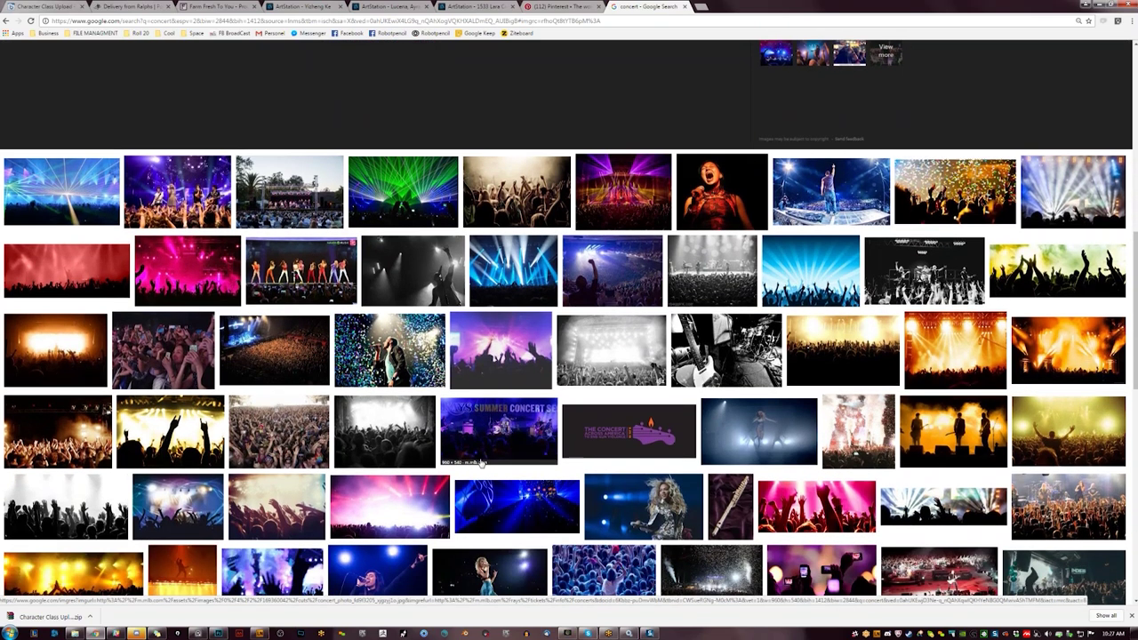
pyautogui.scroll(-5, 480, 463)
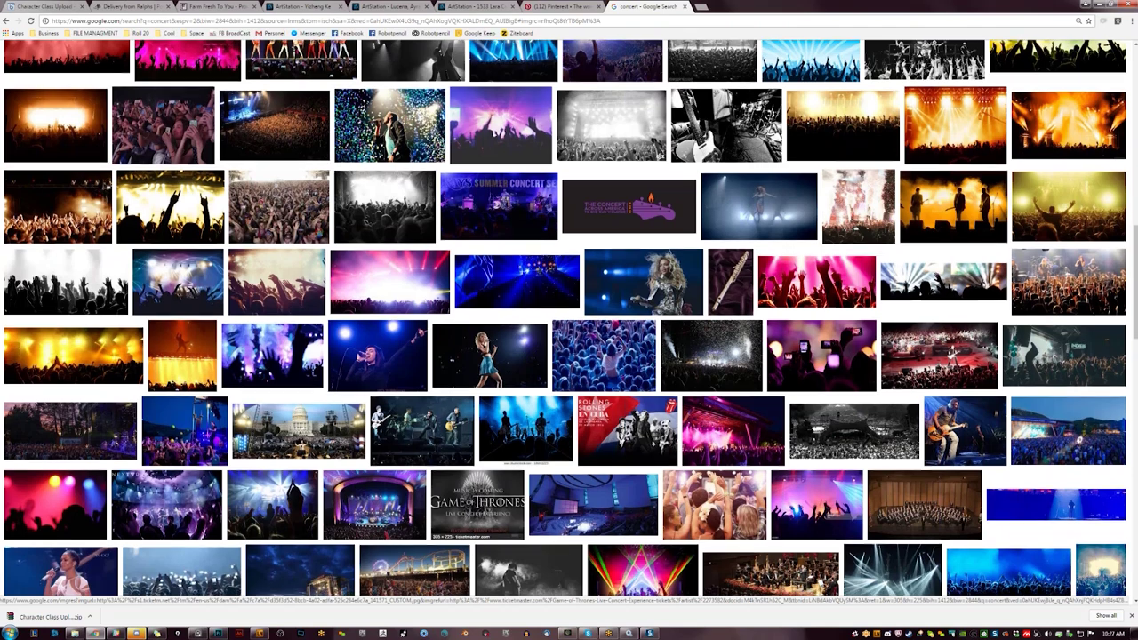
pyautogui.scroll(-2, 481, 468)
pyautogui.scroll(-4, 569, 321)
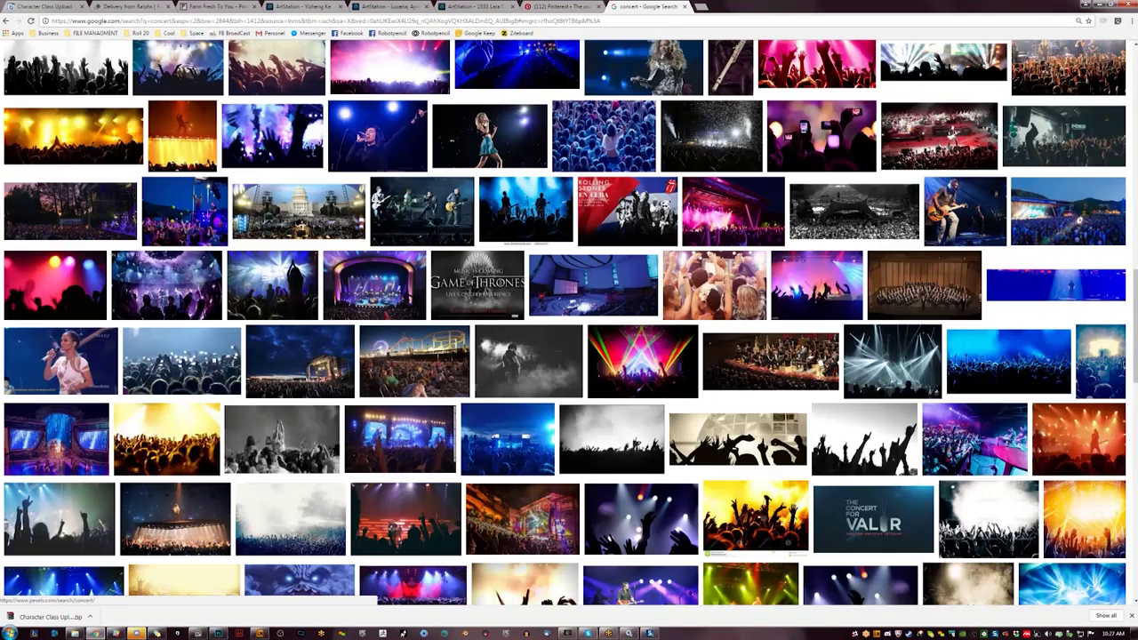
pyautogui.scroll(-4, 569, 322)
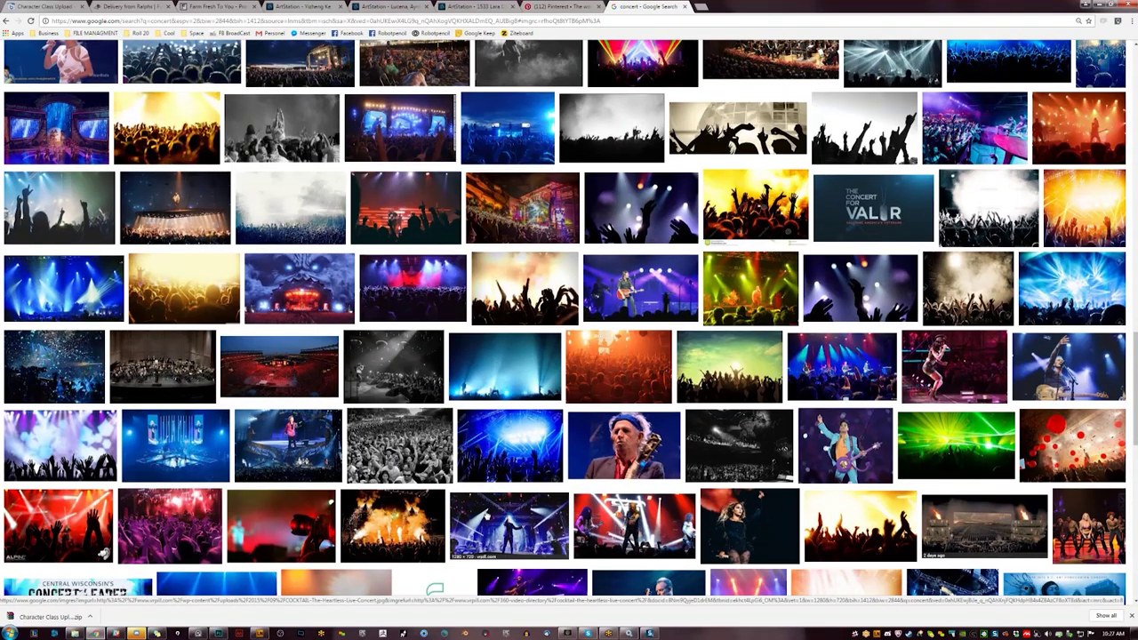
# - Close the concert image search, glance over the related armour pins, and switch to the Photoshop drawing
pyautogui.click(685, 7)
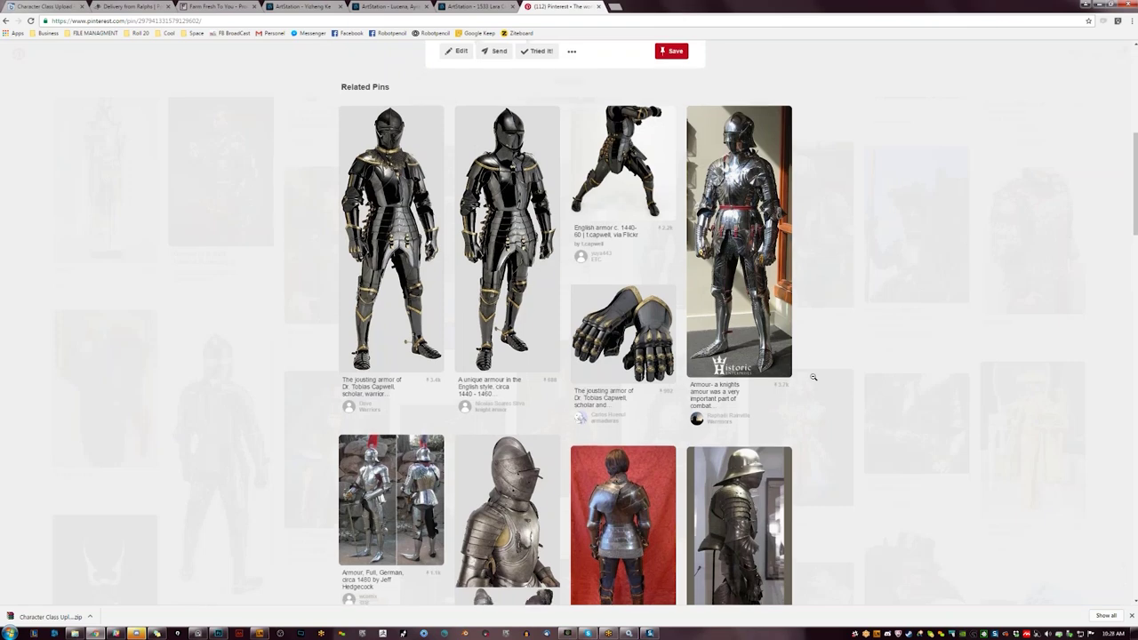
pyautogui.scroll(-3, 811, 378)
pyautogui.scroll(-1, 813, 380)
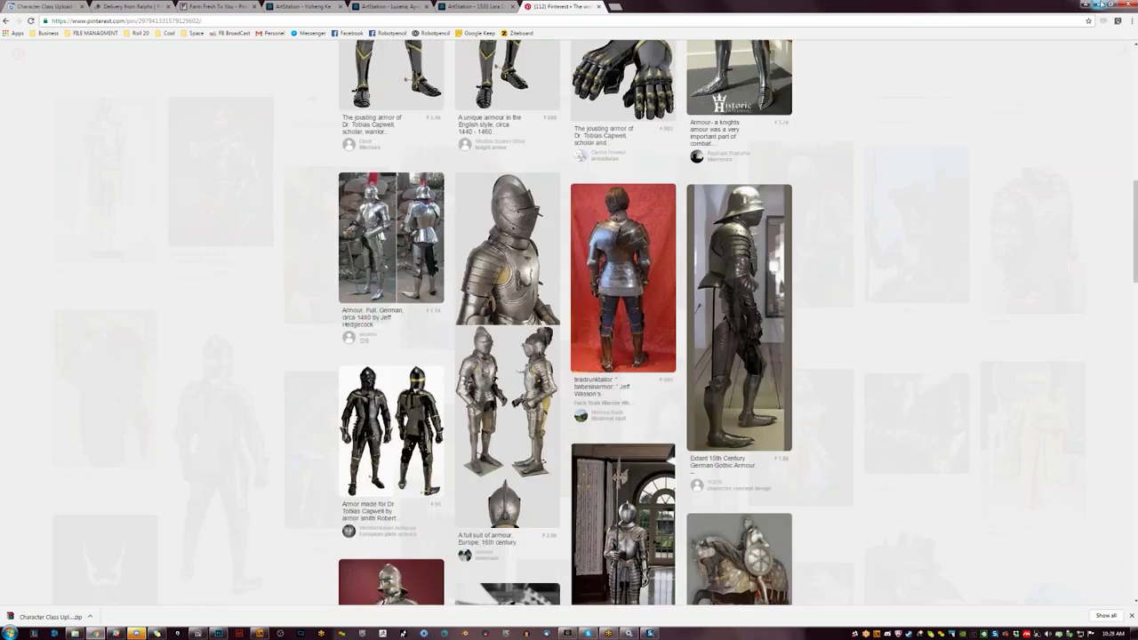
pyautogui.click(1099, 5)
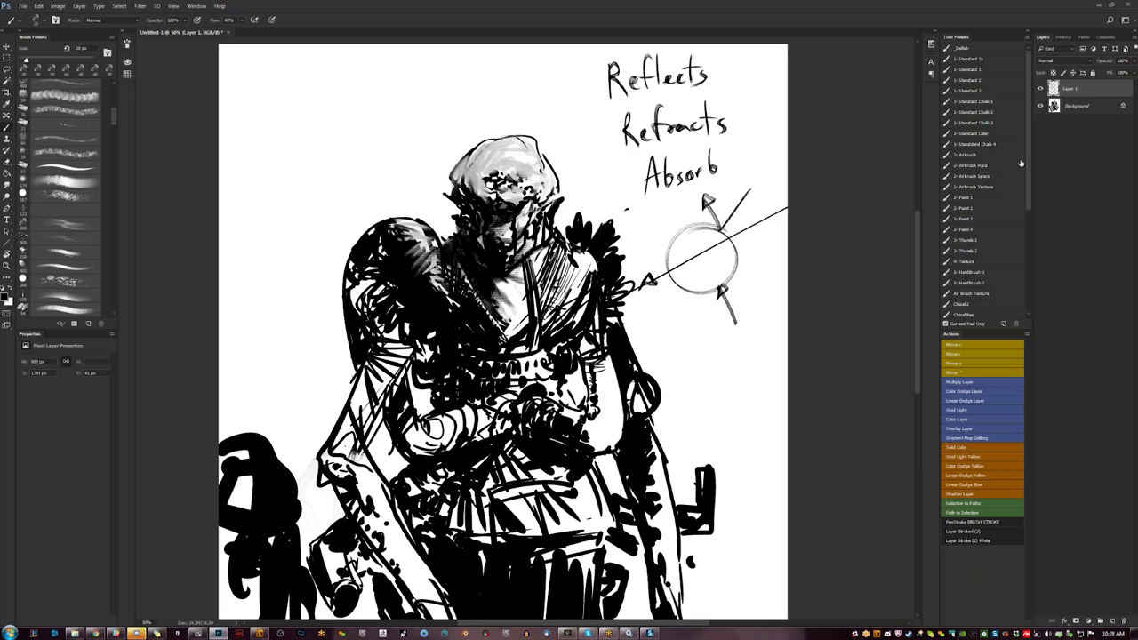
# - Hide Layer 1 with the handwritten notes and make the Background layer active for painting with the Brush
pyautogui.click(1040, 88)
pyautogui.click(1071, 108)
pyautogui.press('z')
pyautogui.hotkey('ctrl', '-')
pyautogui.hotkey('ctrl', '-')
pyautogui.press('b')
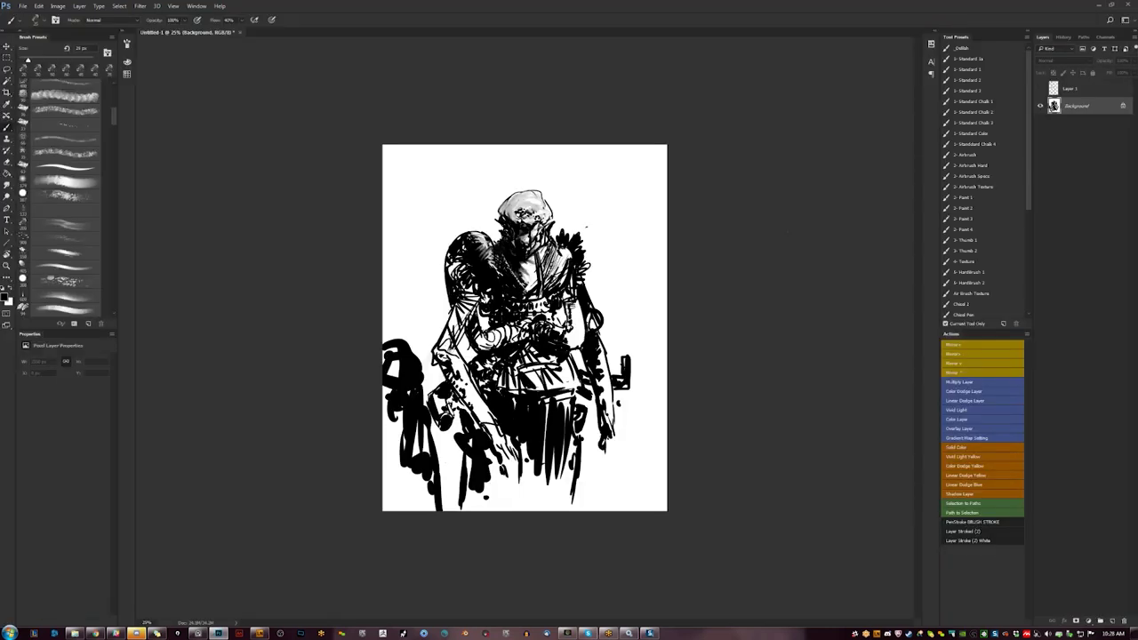
# - Change the screen mode to full screen with the menu bar and keep the tool panels displayed
pyautogui.press('Tab')
pyautogui.press('f')
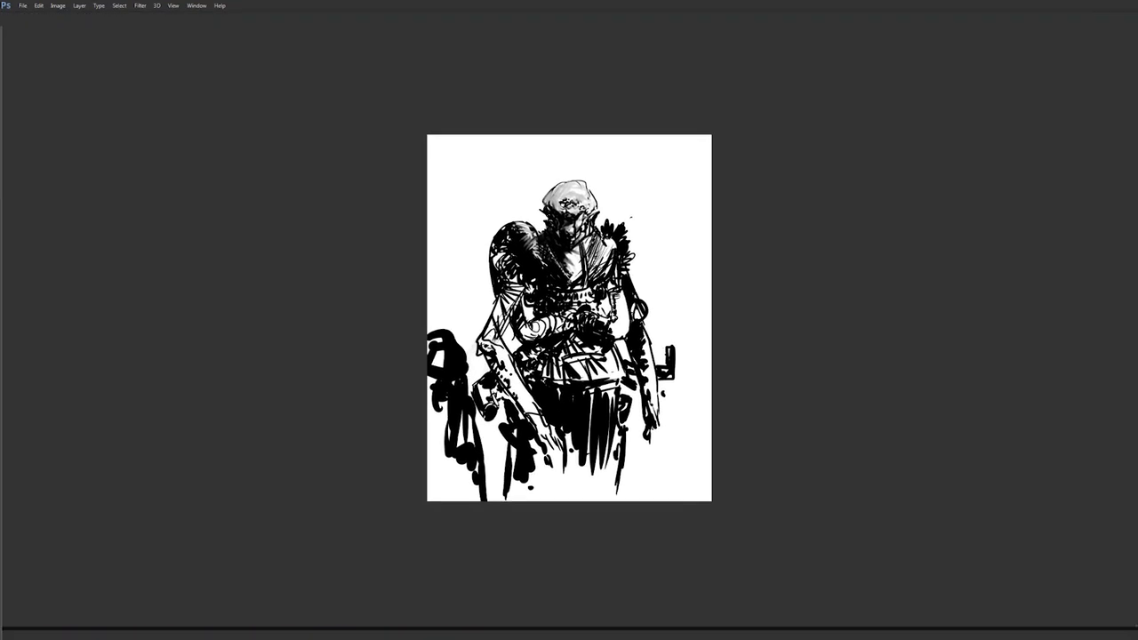
pyautogui.press('f')
pyautogui.press('f')
pyautogui.press('f')
pyautogui.press('Tab')
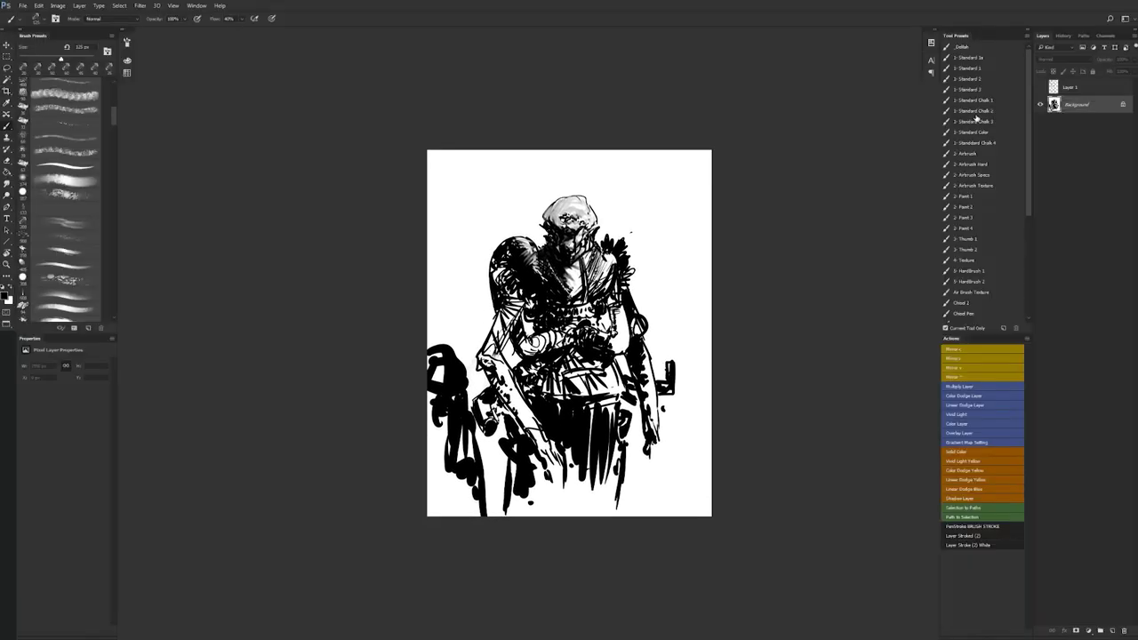
# - Brush shading onto the upper arm below the figure's large rounded shoulder guard
pyautogui.hotkey('ctrl', '+')
pyautogui.press(']')
pyautogui.moveTo(518, 279)
pyautogui.mouseDown()
pyautogui.moveTo(500, 301)
pyautogui.moveTo(506, 315)
pyautogui.mouseUp()
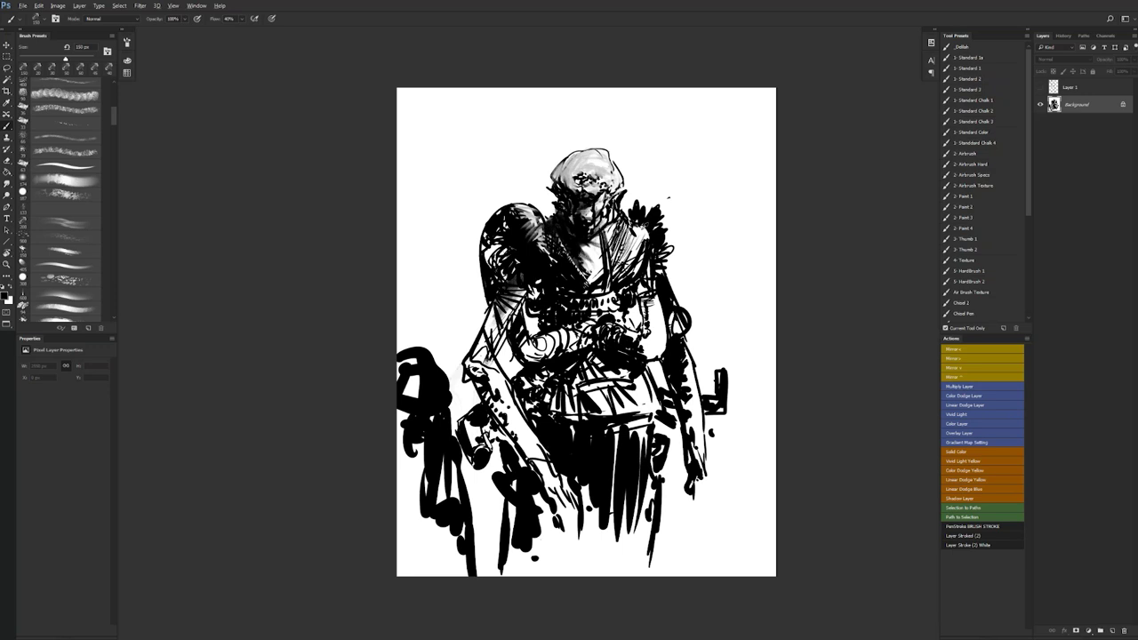
# - Refine the chest and shoulder edge beside the spiked shoulder piece with small white and black strokes
pyautogui.press('[')
pyautogui.press('[')
pyautogui.press('[')
pyautogui.press('x')
pyautogui.moveTo(630, 222); pyautogui.dragTo(637, 235)
pyautogui.press('[')
pyautogui.press('x')
pyautogui.moveTo(625, 223); pyautogui.dragTo(634, 231)
# - Mirror the canvas horizontally and lay a soft grey tone over the bare arm below the spiked shoulder
pyautogui.hotkey('ctrl', 'shift', 'h')
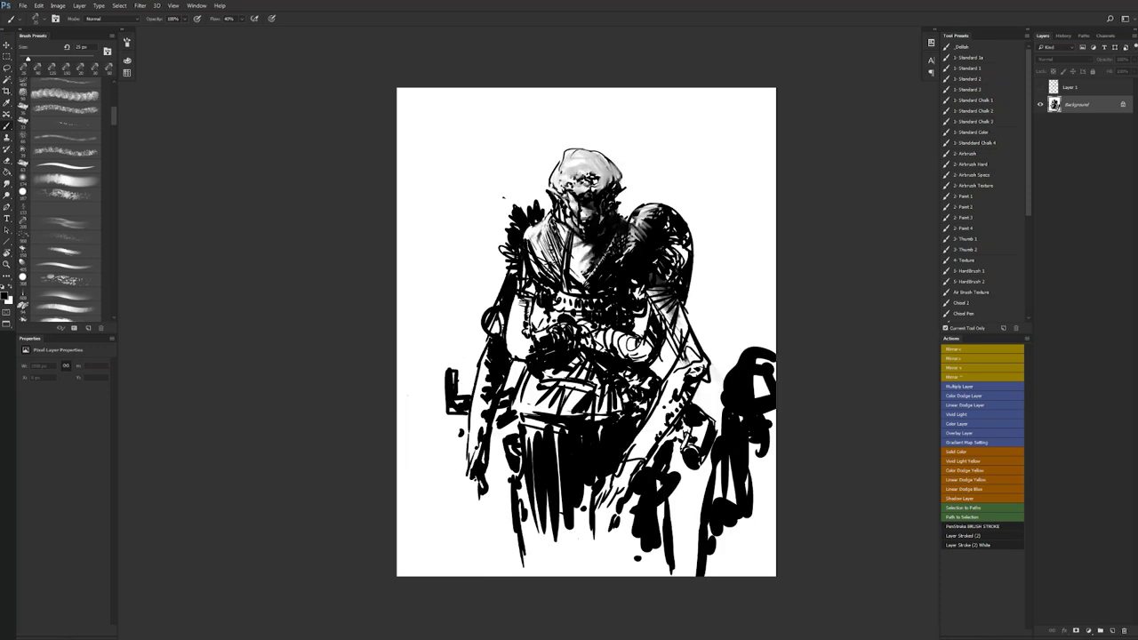
pyautogui.press(']')
pyautogui.press(']')
pyautogui.press(']')
pyautogui.press(']')
pyautogui.press(']')
pyautogui.press(']')
pyautogui.press(']')
pyautogui.press(']')
pyautogui.press(']')
pyautogui.press(']')
pyautogui.press(']')
pyautogui.moveTo(515, 308); pyautogui.dragTo(519, 358)
pyautogui.press('x')
# - Refine the bare arm's shading with a sampled grey and a smaller brush, and mirror the canvas back
pyautogui.keyDown('alt'); pyautogui.click(515, 341); pyautogui.keyUp('alt')
pyautogui.press('[')
pyautogui.press('[')
pyautogui.press('[')
pyautogui.press('[')
pyautogui.press('[')
pyautogui.press('[')
pyautogui.moveTo(521, 304); pyautogui.dragTo(529, 331)
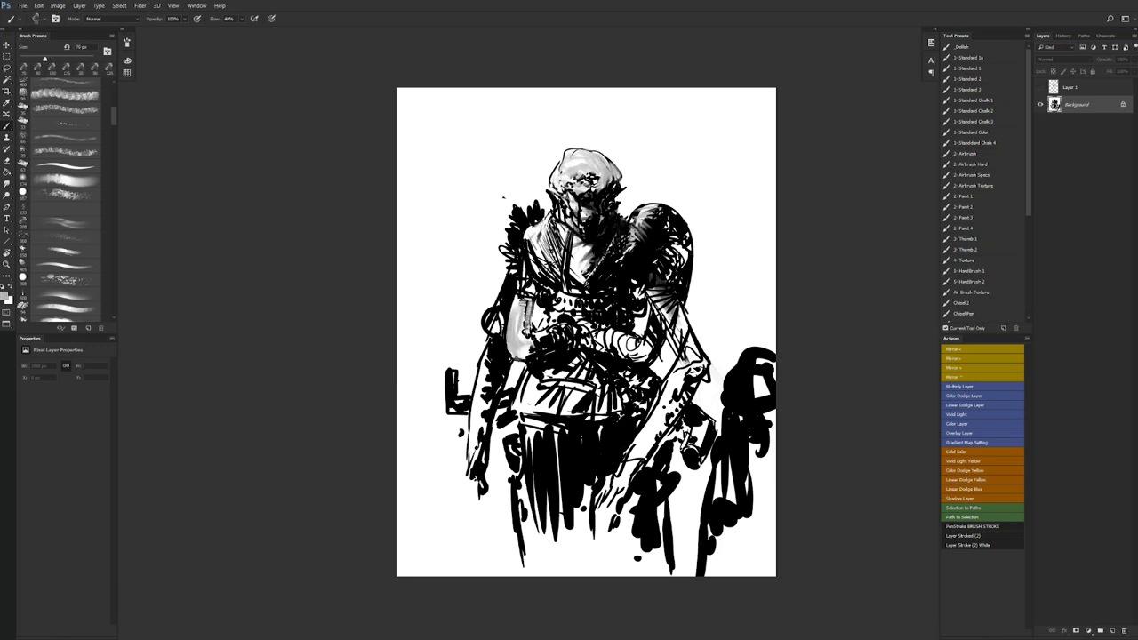
pyautogui.press('x')
pyautogui.press('[')
pyautogui.press('[')
pyautogui.press('[')
pyautogui.press('[')
pyautogui.press('F2')
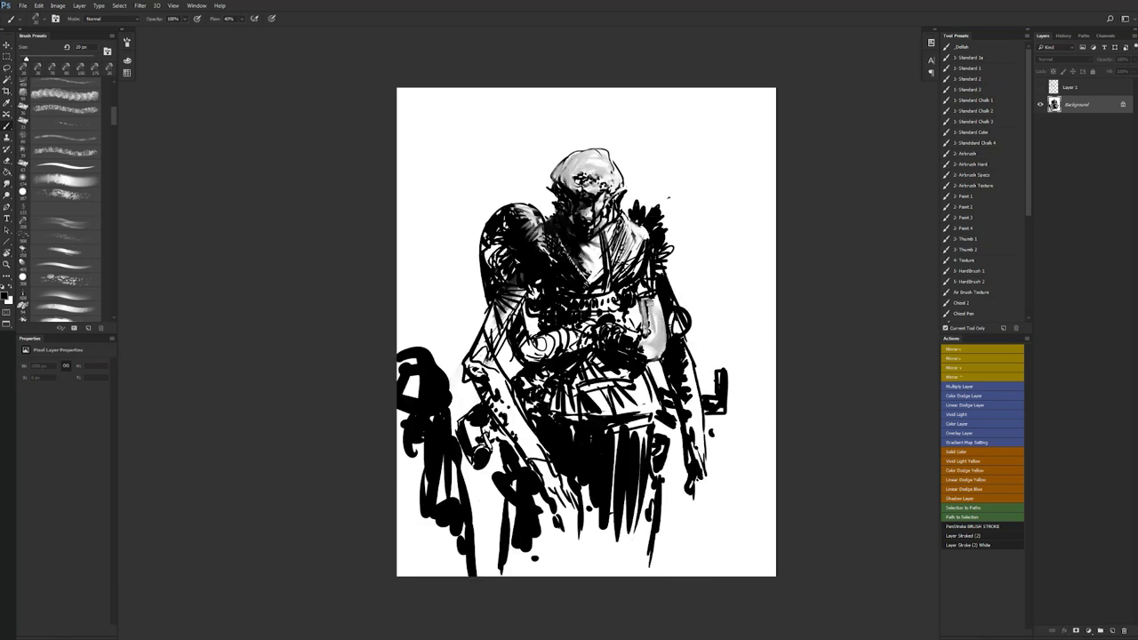
# - Draw a thin pointed black ear on each side of the head with a small brush
pyautogui.press(']')
pyautogui.press(']')
pyautogui.press(']')
pyautogui.press(']')
pyautogui.press(']')
pyautogui.press(']')
pyautogui.press(']')
pyautogui.press(']')
pyautogui.press(']')
pyautogui.press('x')
pyautogui.press('[')
pyautogui.press('[')
pyautogui.press('x')
pyautogui.press('[')
pyautogui.press('[')
pyautogui.press('[')
pyautogui.press('[')
pyautogui.press('[')
pyautogui.press('[')
pyautogui.press('[')
pyautogui.press('[')
pyautogui.press('[')
pyautogui.press(']')
pyautogui.press(']')
pyautogui.press('[')
pyautogui.moveTo(548, 184); pyautogui.dragTo(532, 162)
pyautogui.moveTo(623, 192); pyautogui.dragTo(639, 168)
# - Shade the upper part of the long hanging arm down to the elbow with a larger soft brush
pyautogui.press(']')
pyautogui.press(']')
pyautogui.press(']')
pyautogui.press(']')
pyautogui.press(']')
pyautogui.press(']')
pyautogui.press(']')
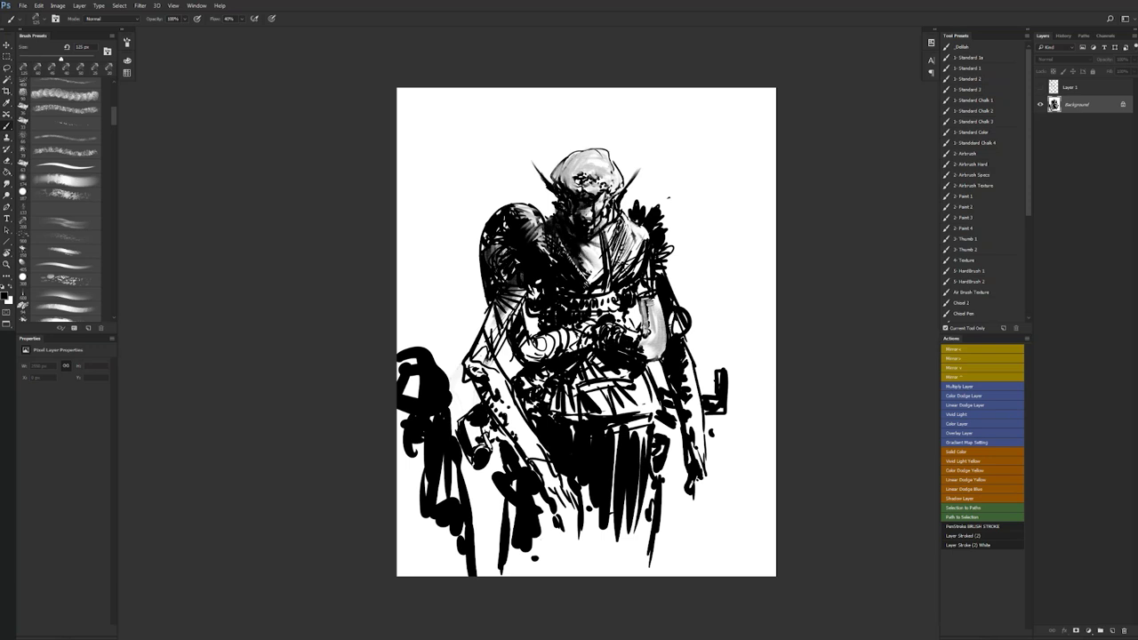
pyautogui.moveTo(494, 314)
pyautogui.mouseDown()
pyautogui.moveTo(472, 364)
pyautogui.moveTo(512, 395)
pyautogui.moveTo(471, 363)
pyautogui.mouseUp()
# - Paint sampled grey tones along the hanging forearm from the elbow toward the wrist
pyautogui.press('[')
pyautogui.keyDown('alt'); pyautogui.click(500, 384); pyautogui.keyUp('alt')
pyautogui.keyDown('alt'); pyautogui.click(494, 366); pyautogui.keyUp('alt')
pyautogui.moveTo(489, 392); pyautogui.dragTo(530, 452)
pyautogui.keyDown('alt'); pyautogui.click(508, 416); pyautogui.keyUp('alt')
pyautogui.moveTo(510, 415); pyautogui.dragTo(549, 479)
# - Shade the folded arm around the elbow and bandaged forearm with sampled greys and darker strokes
pyautogui.moveTo(515, 331)
pyautogui.mouseDown()
pyautogui.moveTo(532, 363)
pyautogui.moveTo(548, 359)
pyautogui.mouseUp()
pyautogui.moveTo(596, 326); pyautogui.dragTo(603, 322)
pyautogui.moveTo(533, 360)
pyautogui.mouseDown()
pyautogui.moveTo(553, 365)
pyautogui.moveTo(523, 360)
pyautogui.moveTo(535, 361)
pyautogui.mouseUp()
pyautogui.keyDown('alt'); pyautogui.click(534, 369); pyautogui.keyUp('alt')
pyautogui.moveTo(520, 322); pyautogui.dragTo(526, 345)
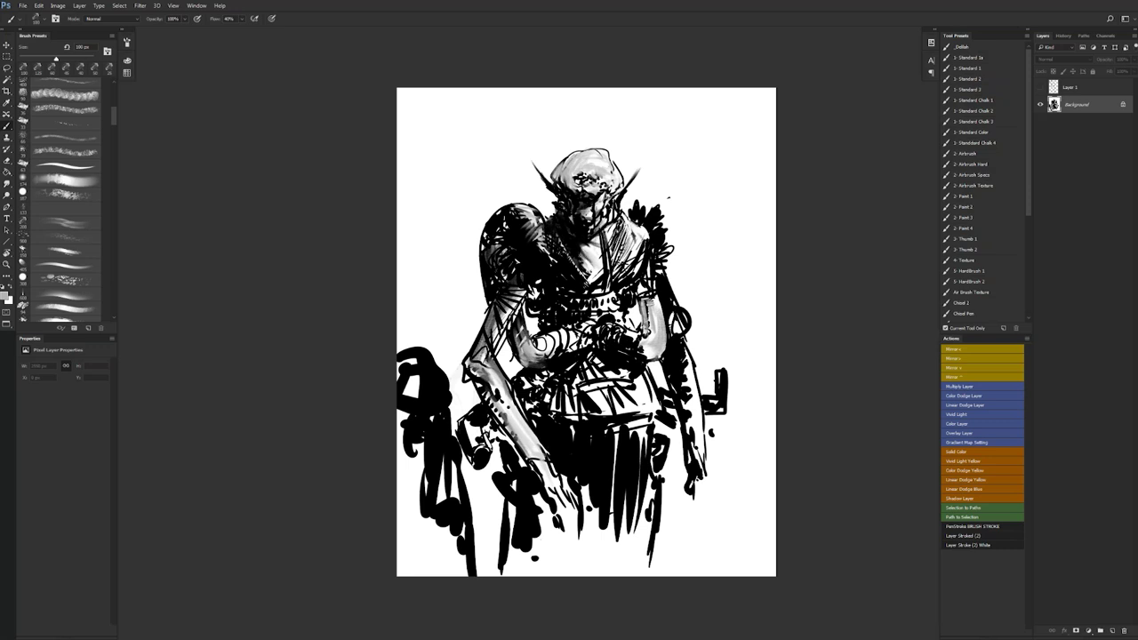
pyautogui.press('x')
pyautogui.moveTo(521, 311); pyautogui.dragTo(505, 336)
# - Mirror the canvas, shade the chest cloth below the spiked shoulder with sampled tones, and mirror it back
pyautogui.press('[')
pyautogui.hotkey('ctrl', 'shift', 'h')
pyautogui.press('[')
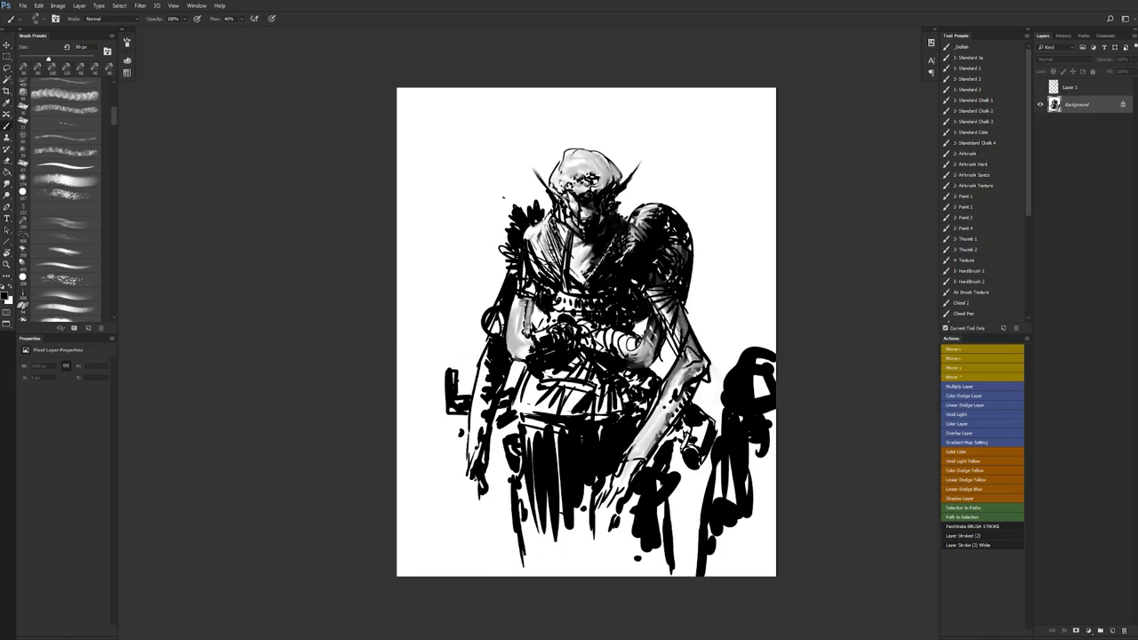
pyautogui.keyDown('alt'); pyautogui.click(541, 248); pyautogui.keyUp('alt')
pyautogui.moveTo(534, 242); pyautogui.dragTo(542, 282)
pyautogui.press('[')
pyautogui.press('[')
pyautogui.press('[')
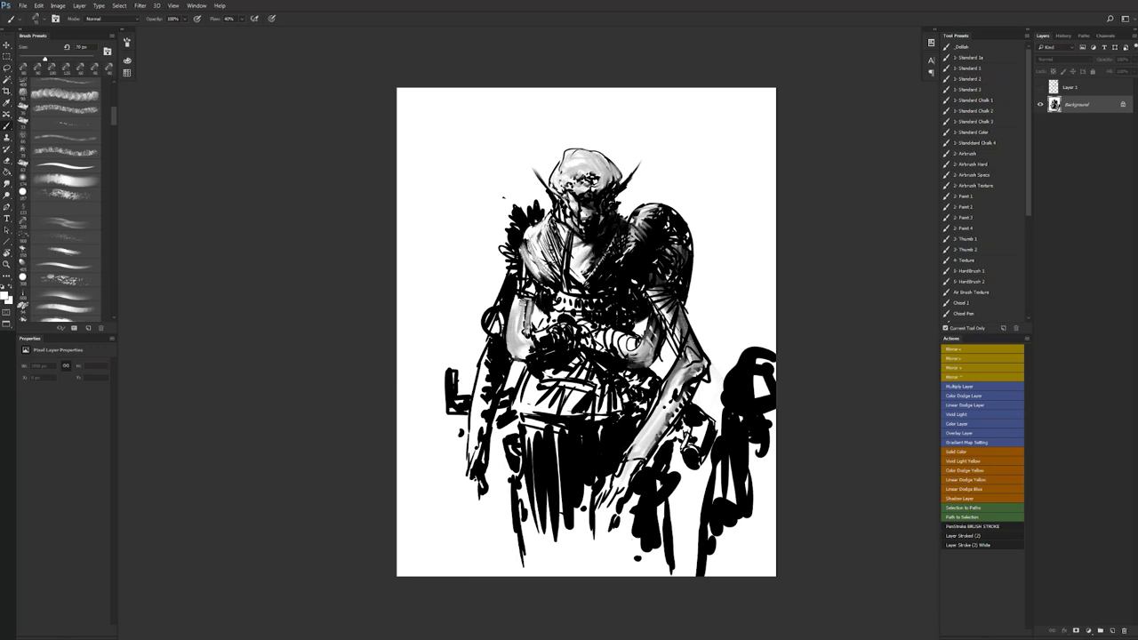
pyautogui.press('[')
pyautogui.press('x')
pyautogui.click(535, 275)
pyautogui.press('F2')
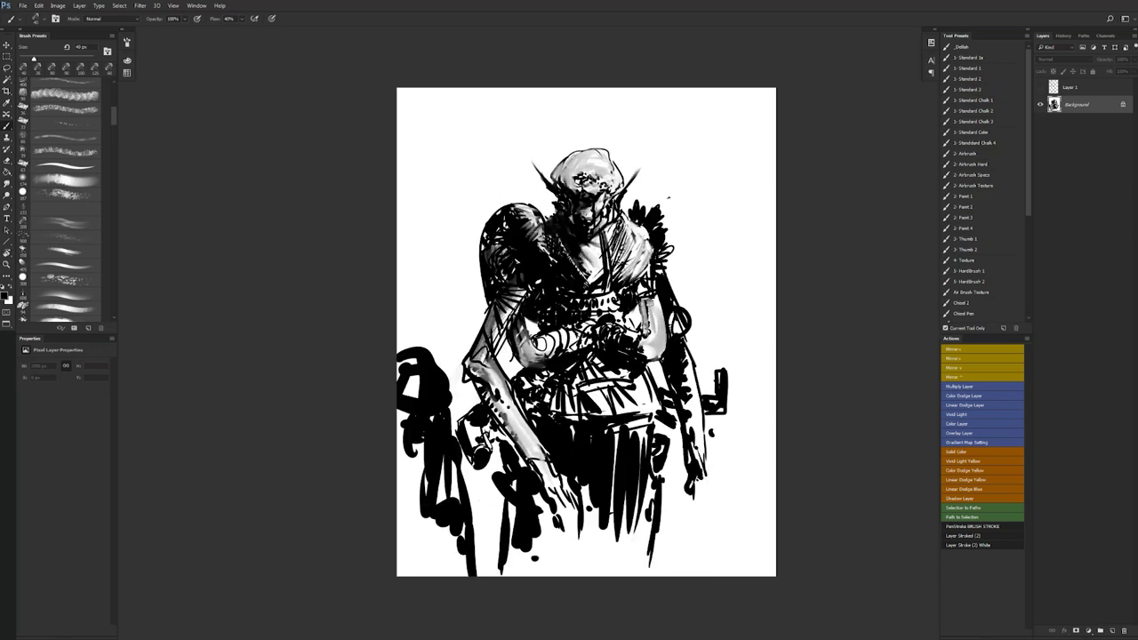
# - Soften the outline at the top of the skull with sampled tones and shade the side of the head
pyautogui.keyDown('alt'); pyautogui.click(600, 250); pyautogui.keyUp('alt')
pyautogui.keyDown('alt'); pyautogui.click(599, 237); pyautogui.keyUp('alt')
pyautogui.press('x')
pyautogui.press('x')
pyautogui.press('x')
pyautogui.press('x')
pyautogui.press('x')
pyautogui.keyDown('alt'); pyautogui.click(594, 150); pyautogui.keyUp('alt')
pyautogui.keyDown('alt'); pyautogui.click(594, 149); pyautogui.keyUp('alt')
pyautogui.moveTo(599, 149); pyautogui.dragTo(610, 158)
pyautogui.press('x')
pyautogui.moveTo(566, 161); pyautogui.dragTo(562, 173)
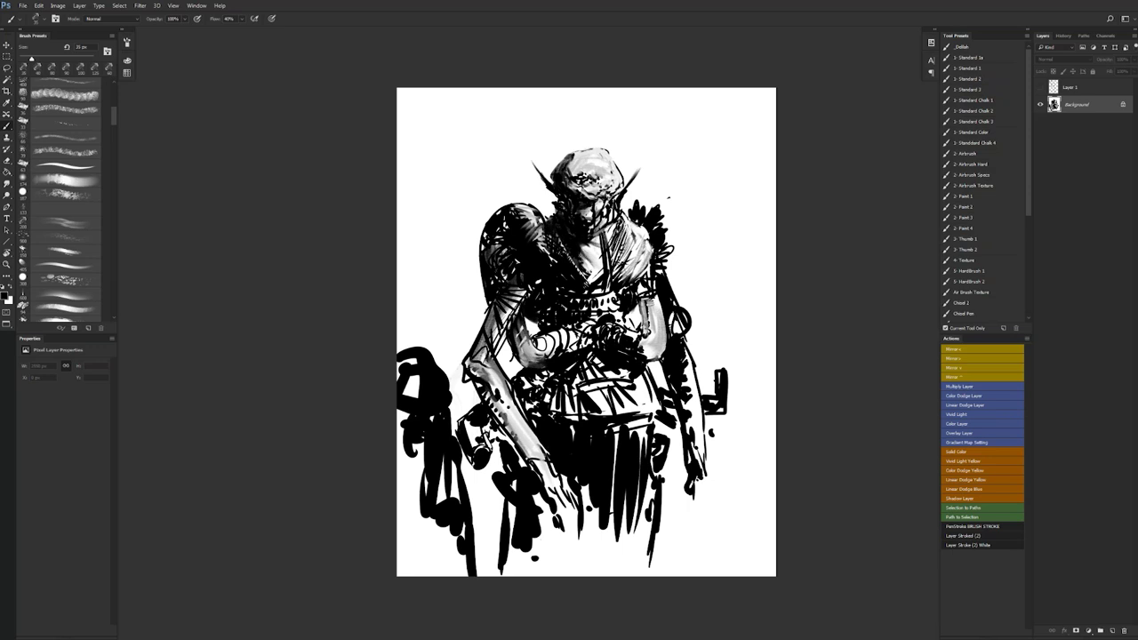
# - Mirror the canvas, touch up the chest cloth near the spiked shoulder with a sampled tone, and mirror back
pyautogui.hotkey('ctrl', 'shift', 'h')
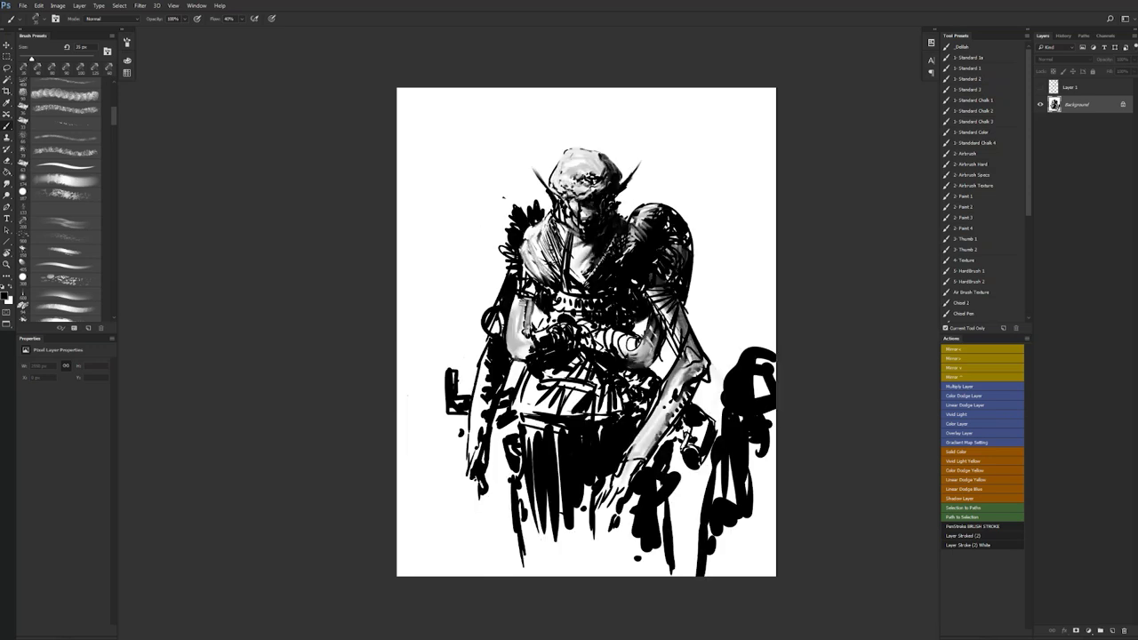
pyautogui.keyDown('alt'); pyautogui.click(550, 277); pyautogui.keyUp('alt')
pyautogui.moveTo(536, 235); pyautogui.dragTo(542, 250)
pyautogui.hotkey('ctrl', 'shift', 'h')
# - Paint light strokes over the spiked shoulder piece and restate its individual spikes with dark strokes
pyautogui.press('x')
pyautogui.press(']')
pyautogui.press(']')
pyautogui.press(']')
pyautogui.moveTo(661, 226); pyautogui.dragTo(638, 225)
pyautogui.moveTo(632, 207); pyautogui.dragTo(643, 234)
pyautogui.press('x')
pyautogui.moveTo(648, 217)
pyautogui.mouseDown()
pyautogui.moveTo(643, 229)
pyautogui.moveTo(658, 237)
pyautogui.moveTo(638, 222)
pyautogui.mouseUp()
pyautogui.moveTo(645, 224); pyautogui.dragTo(646, 236)
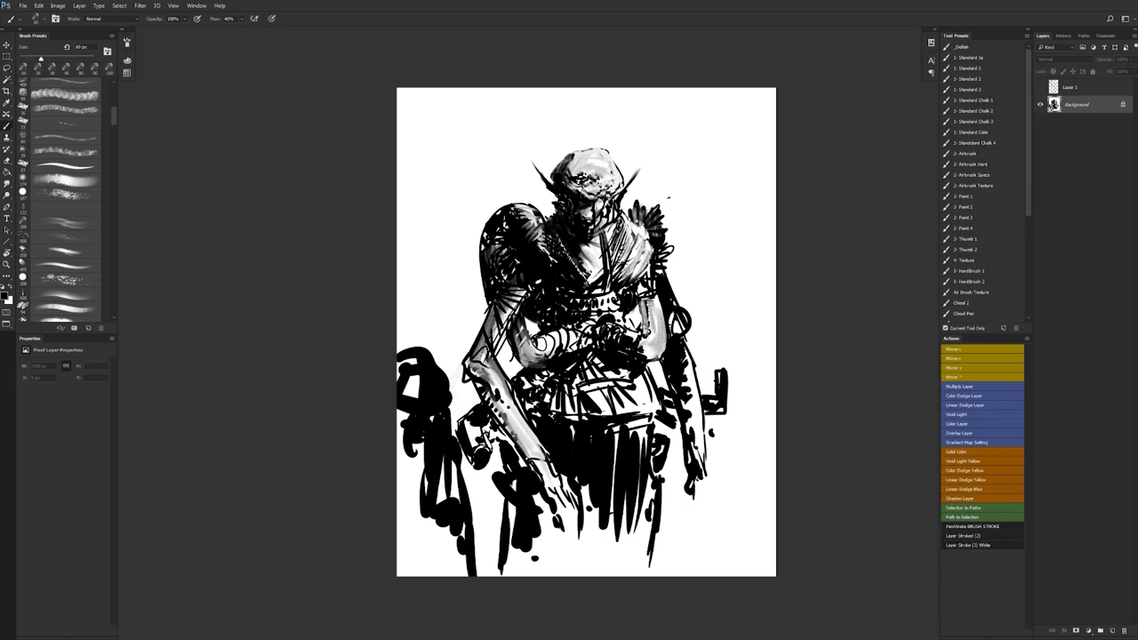
# - Add a fine dark stroke below the shoulder spikes and mirror the canvas to check the figure
pyautogui.press('[')
pyautogui.press('[')
pyautogui.press('[')
pyautogui.press('[')
pyautogui.moveTo(646, 242); pyautogui.dragTo(651, 253)
pyautogui.hotkey('ctrl', 'shift', 'h')
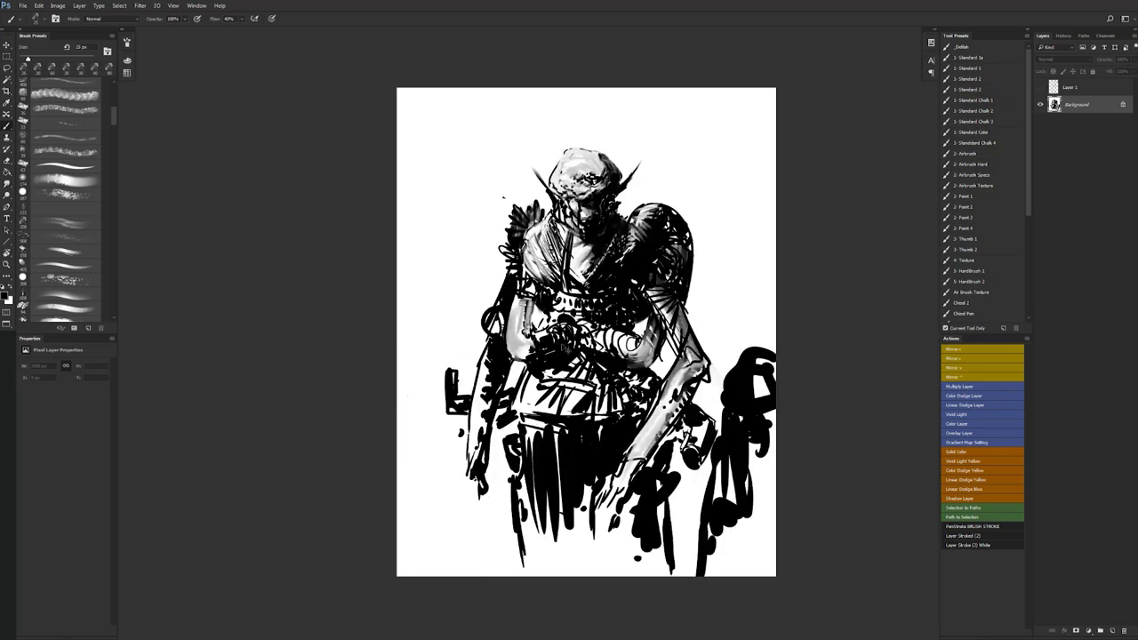
# - Enlarge the brush, sample a grey from the upper chest and shade the upper arm beside the spiked shoulder
pyautogui.press(']')
pyautogui.press(']')
pyautogui.press(']')
pyautogui.press(']')
pyautogui.press(']')
pyautogui.press(']')
pyautogui.keyDown('alt'); pyautogui.click(531, 247); pyautogui.keyUp('alt')
pyautogui.moveTo(530, 246); pyautogui.dragTo(520, 291)
pyautogui.press(']')
pyautogui.moveTo(518, 254); pyautogui.dragTo(525, 306)
pyautogui.moveTo(529, 284); pyautogui.dragTo(529, 314)
# - Add smaller shading strokes along the inner edge of the same upper arm with a sampled tone
pyautogui.keyDown('alt'); pyautogui.click(540, 287); pyautogui.keyUp('alt')
pyautogui.press('[')
pyautogui.moveTo(535, 276); pyautogui.dragTo(532, 278)
pyautogui.press('[')
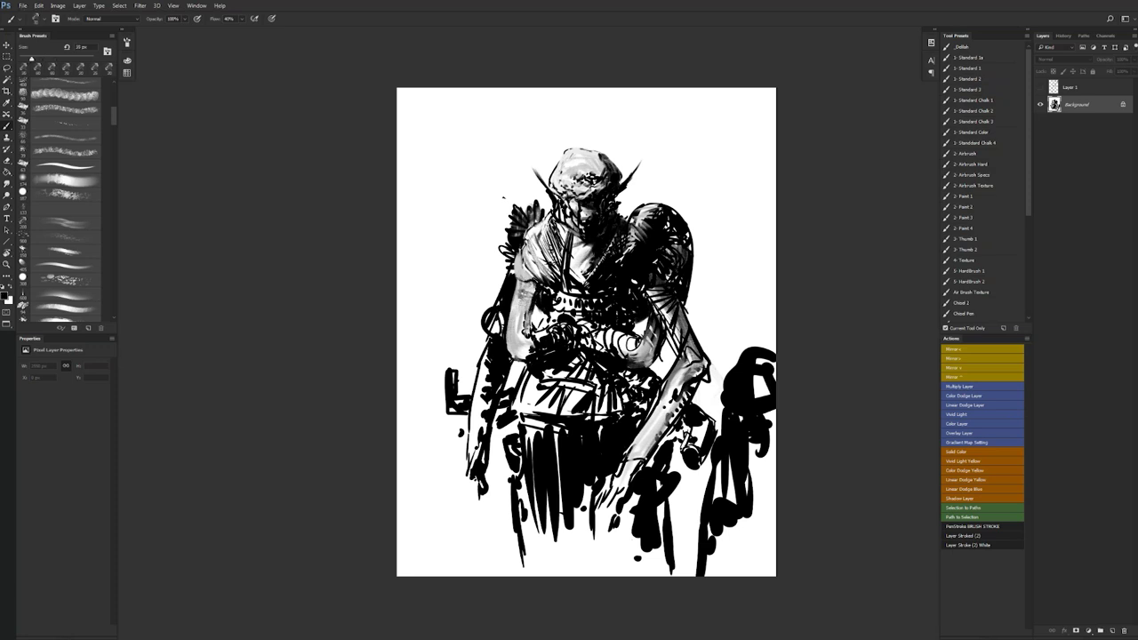
pyautogui.moveTo(524, 288); pyautogui.dragTo(534, 304)
pyautogui.press('[')
pyautogui.moveTo(525, 308)
pyautogui.mouseDown()
pyautogui.moveTo(531, 314)
pyautogui.moveTo(533, 301)
pyautogui.moveTo(525, 321)
pyautogui.mouseUp()
# - Mirror the canvas, paint a light stroke on the shoulder cloth and check the figure in both orientations
pyautogui.hotkey('ctrl', 'shift', 'h')
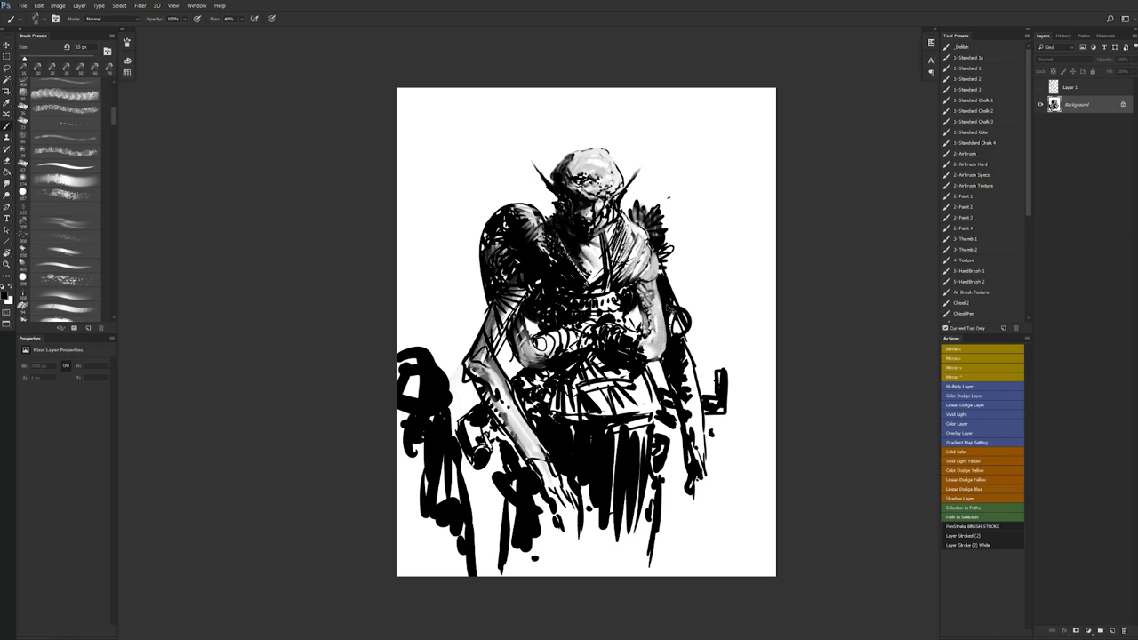
pyautogui.press('x')
pyautogui.moveTo(627, 219); pyautogui.dragTo(638, 233)
pyautogui.hotkey('ctrl', 'shift', 'h')
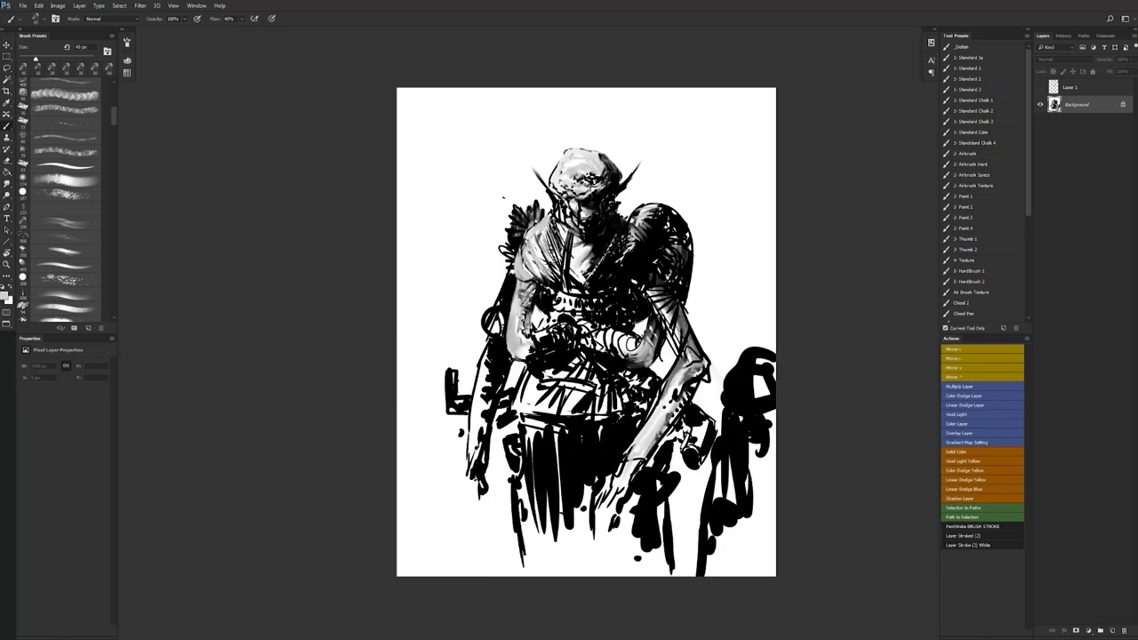
pyautogui.press('x')
pyautogui.press('F2')
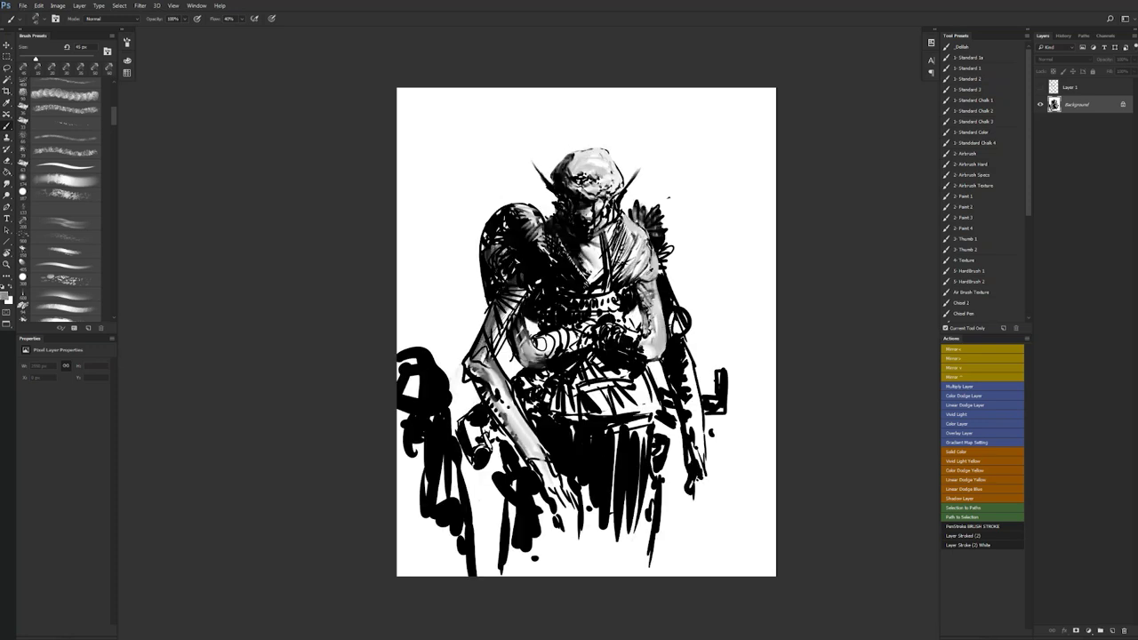
# - Cover the end of the belt below the chest with a grey tone using a larger brush, and mirror the canvas
pyautogui.press('x')
pyautogui.press('x')
pyautogui.press(']')
pyautogui.press(']')
pyautogui.press(']')
pyautogui.moveTo(614, 304); pyautogui.dragTo(627, 290)
pyautogui.keyDown('alt'); pyautogui.click(621, 292); pyautogui.keyUp('alt')
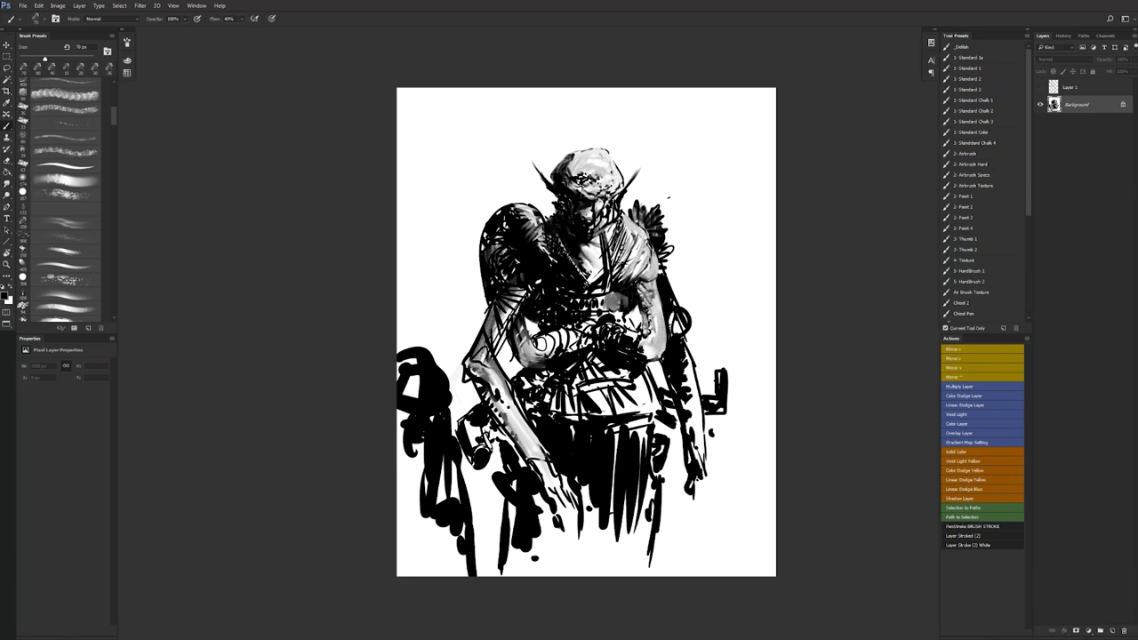
pyautogui.hotkey('ctrl', 'shift', 'h')
# - Refine the spiked shoulder piece and the adjoining neck edge with alternating light and dark strokes
pyautogui.keyDown('ctrl'); pyautogui.click(590, 296); pyautogui.keyUp('ctrl')
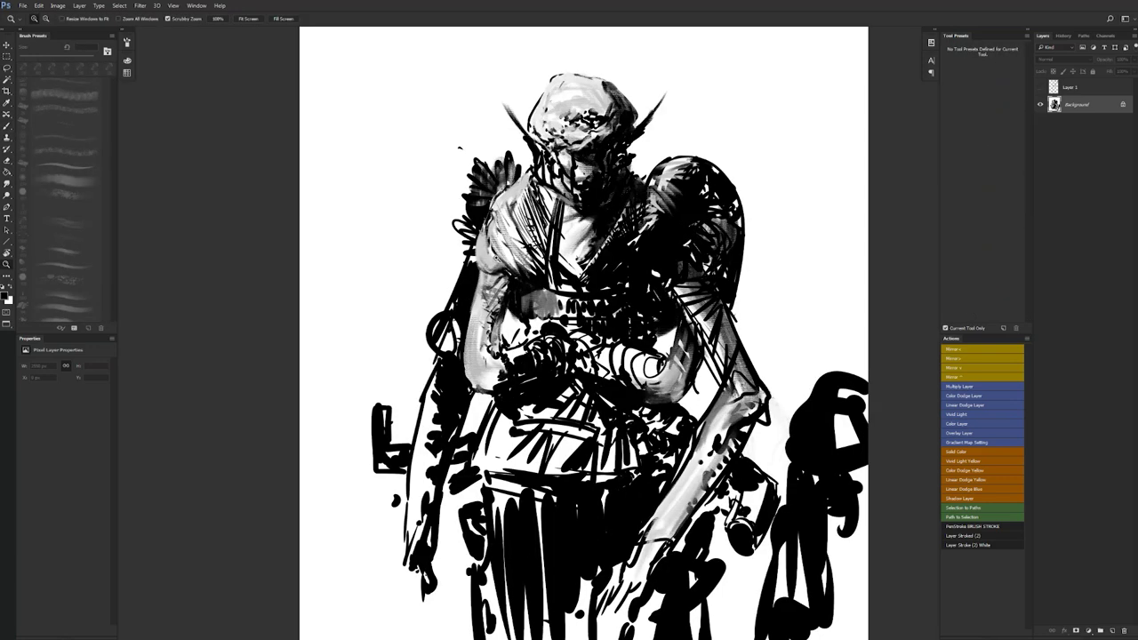
pyautogui.press('x')
pyautogui.press('[')
pyautogui.press('[')
pyautogui.press('[')
pyautogui.press('[')
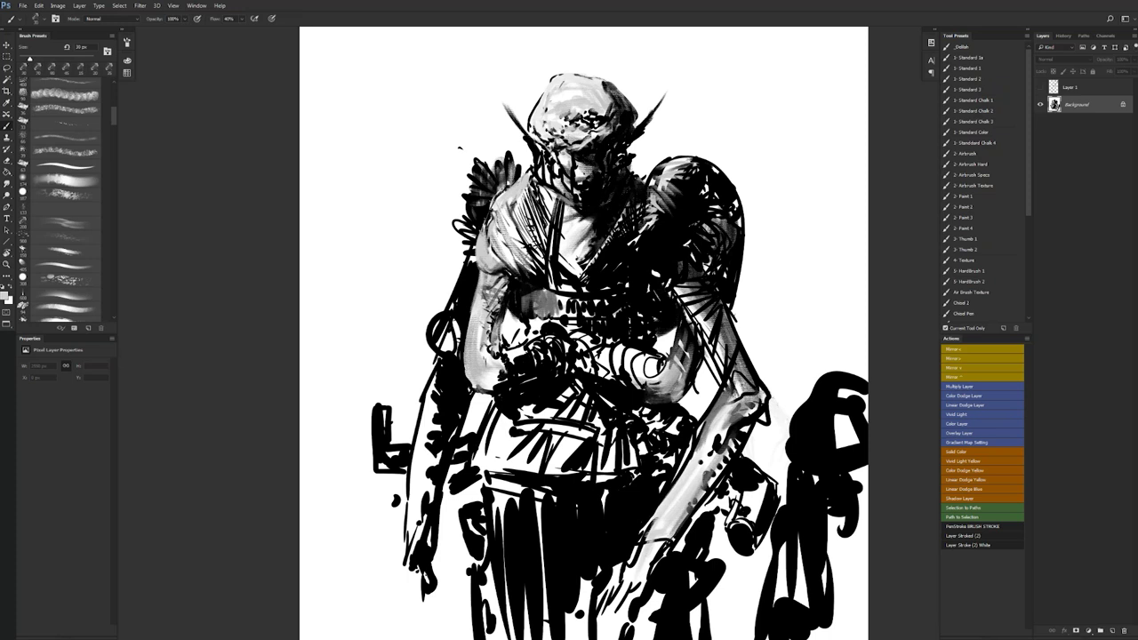
pyautogui.moveTo(478, 161); pyautogui.dragTo(501, 190)
pyautogui.moveTo(504, 160); pyautogui.dragTo(505, 176)
pyautogui.press('x')
pyautogui.moveTo(505, 185)
pyautogui.mouseDown()
pyautogui.moveTo(508, 161)
pyautogui.moveTo(530, 163)
pyautogui.mouseUp()
pyautogui.press('x')
pyautogui.press('x')
pyautogui.moveTo(528, 171)
pyautogui.mouseDown()
pyautogui.moveTo(531, 161)
pyautogui.moveTo(531, 172)
pyautogui.mouseUp()
pyautogui.moveTo(527, 193)
pyautogui.mouseDown()
pyautogui.moveTo(533, 170)
pyautogui.moveTo(535, 224)
pyautogui.mouseUp()
# - Add a stroke at the base of the shoulder spikes in the mirrored view and compare both canvas orientations
pyautogui.press('z')
pyautogui.keyDown('alt'); pyautogui.click(584, 281); pyautogui.keyUp('alt')
pyautogui.keyDown('alt'); pyautogui.click(584, 282); pyautogui.keyUp('alt')
pyautogui.hotkey('ctrl', 'shift', 'h')
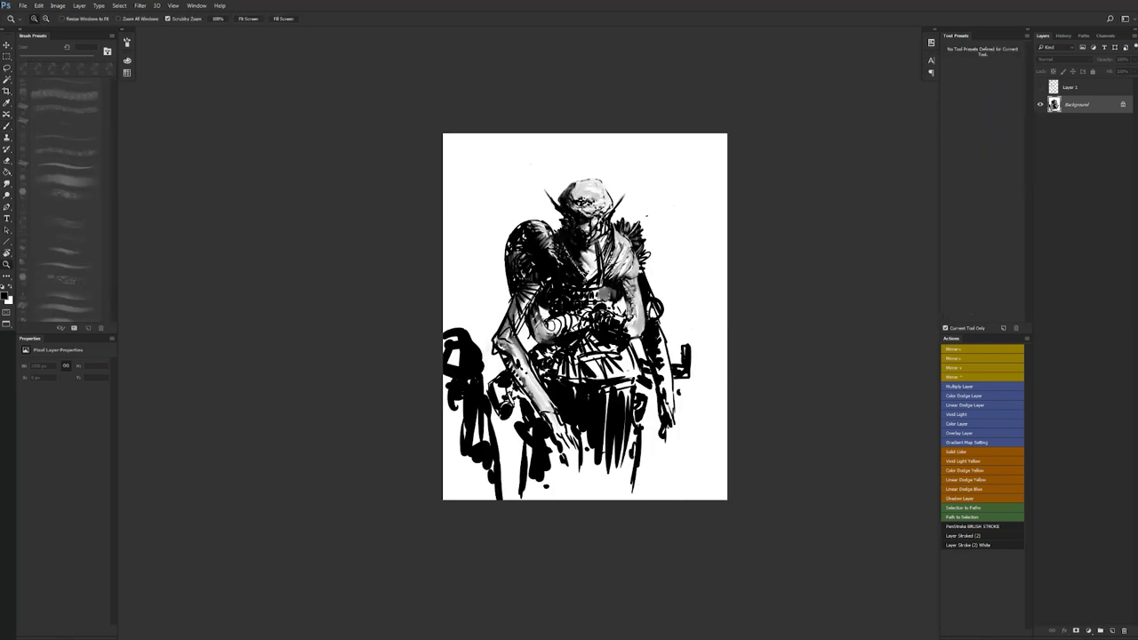
pyautogui.click(641, 258)
pyautogui.click(641, 257)
pyautogui.press('b')
pyautogui.moveTo(621, 214); pyautogui.dragTo(614, 225)
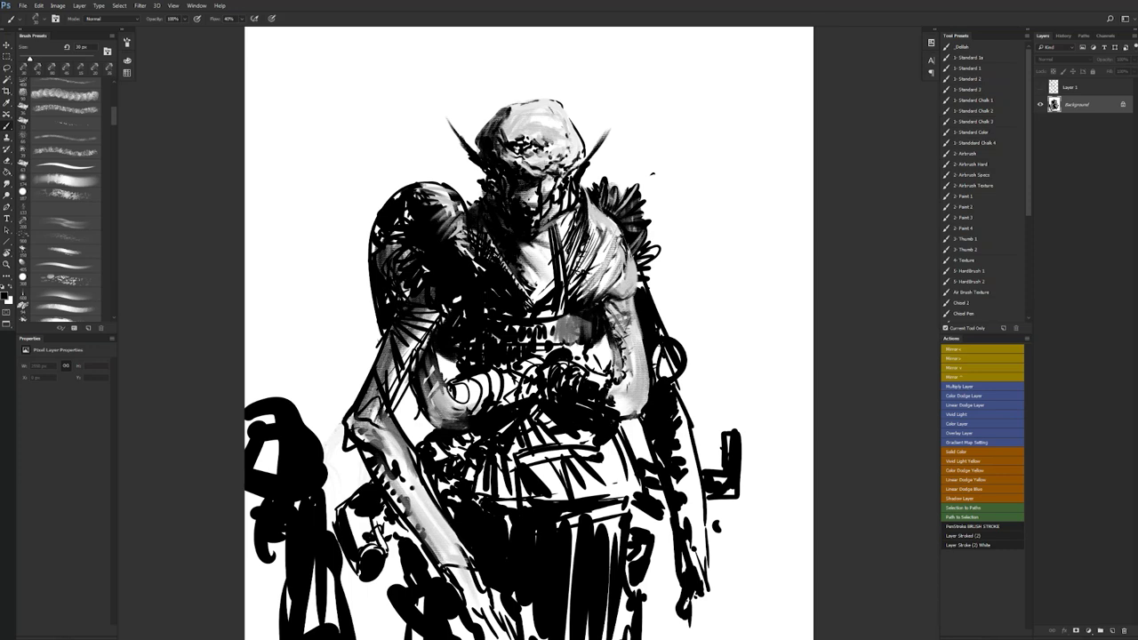
pyautogui.hotkey('ctrl', 'shift', 'h')
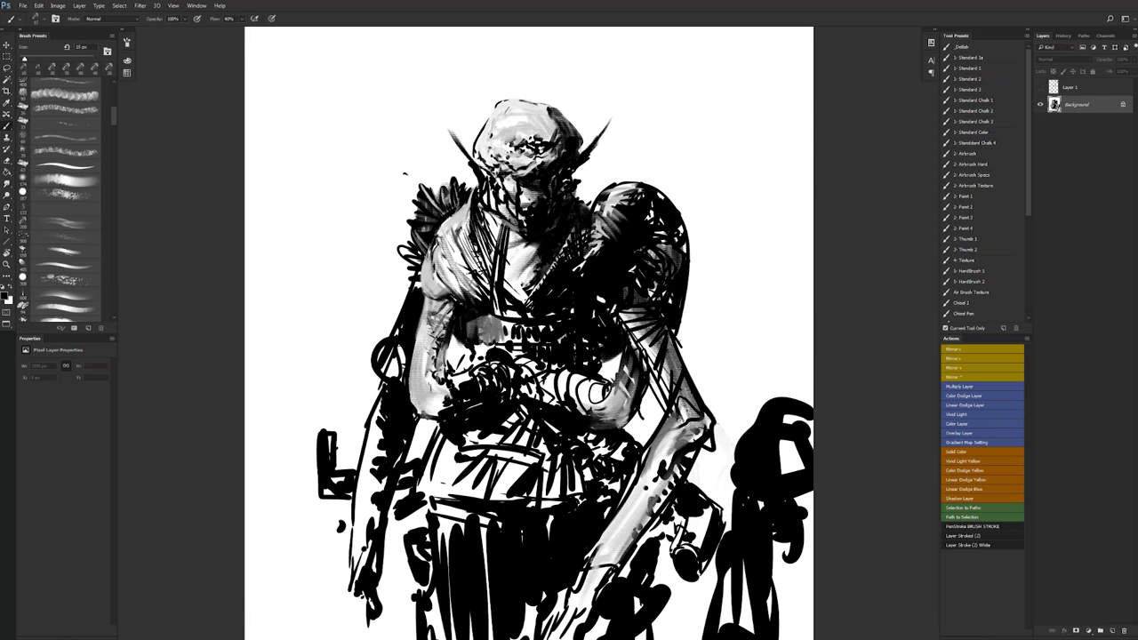
pyautogui.press('F1')
pyautogui.press('[')
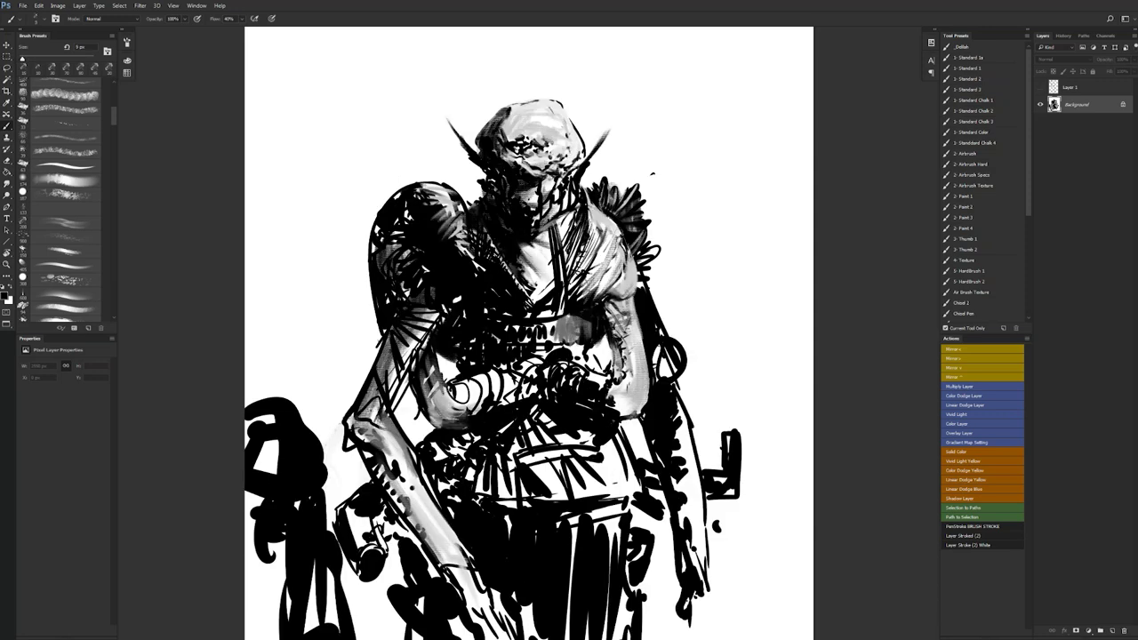
pyautogui.press(']')
# - Paint white highlight strokes and dabs on the upper arm below the spiked shoulder
pyautogui.press('z')
pyautogui.keyDown('alt'); pyautogui.click(597, 302); pyautogui.keyUp('alt')
pyautogui.keyDown('alt'); pyautogui.click(598, 302); pyautogui.keyUp('alt')
pyautogui.press('F2')
pyautogui.click(551, 304)
pyautogui.click(551, 304)
pyautogui.press('b')
pyautogui.press('x')
pyautogui.press(']')
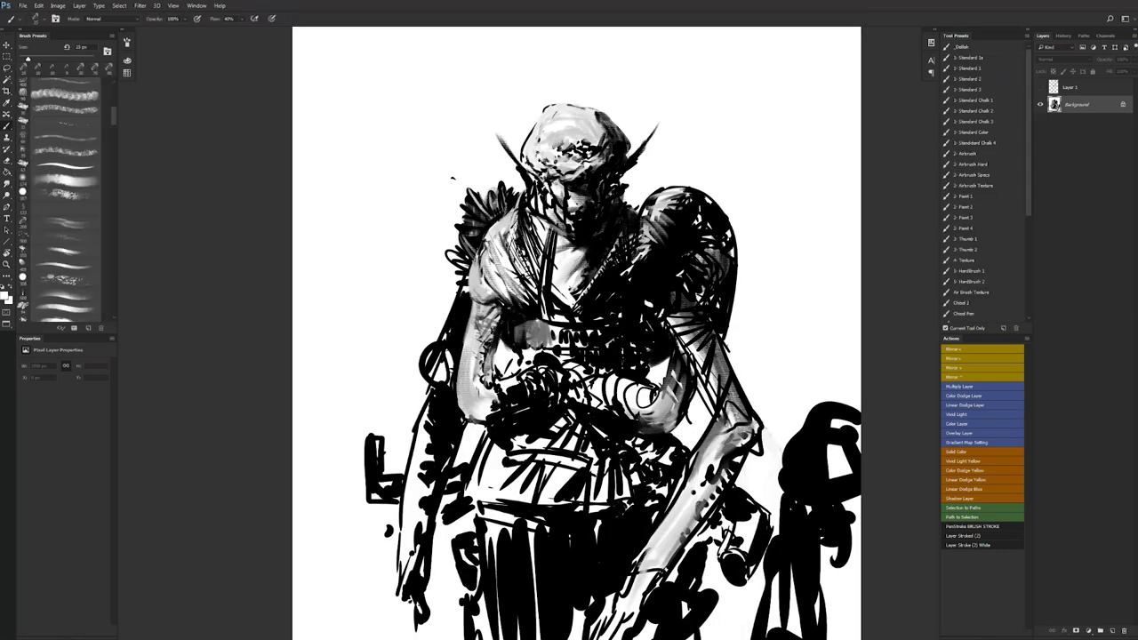
pyautogui.moveTo(474, 282)
pyautogui.mouseDown()
pyautogui.moveTo(485, 292)
pyautogui.moveTo(477, 277)
pyautogui.mouseUp()
pyautogui.moveTo(490, 304); pyautogui.dragTo(479, 312)
pyautogui.click(489, 315)
pyautogui.click(476, 326)
pyautogui.moveTo(473, 313); pyautogui.dragTo(469, 336)
# - Mirror the canvas, paint light strokes where the chest cloth meets the upper arm, and mirror back
pyautogui.press('F1')
pyautogui.moveTo(729, 321); pyautogui.dragTo(689, 247)
pyautogui.moveTo(609, 237); pyautogui.dragTo(609, 250)
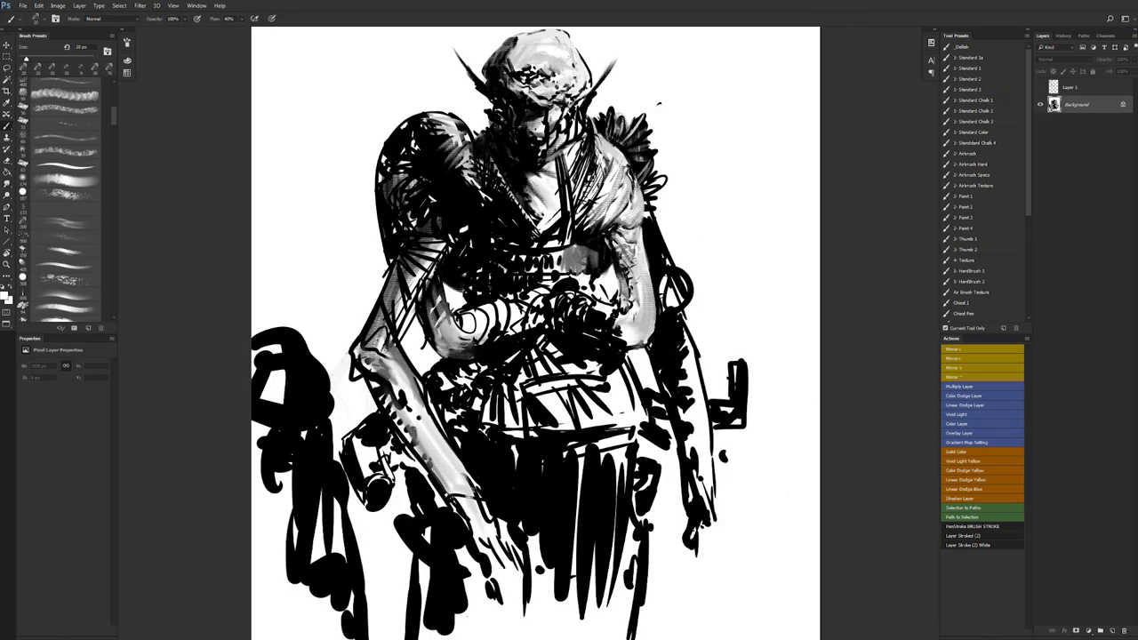
pyautogui.moveTo(611, 238); pyautogui.dragTo(596, 248)
pyautogui.keyDown('alt'); pyautogui.click(609, 275); pyautogui.keyUp('alt')
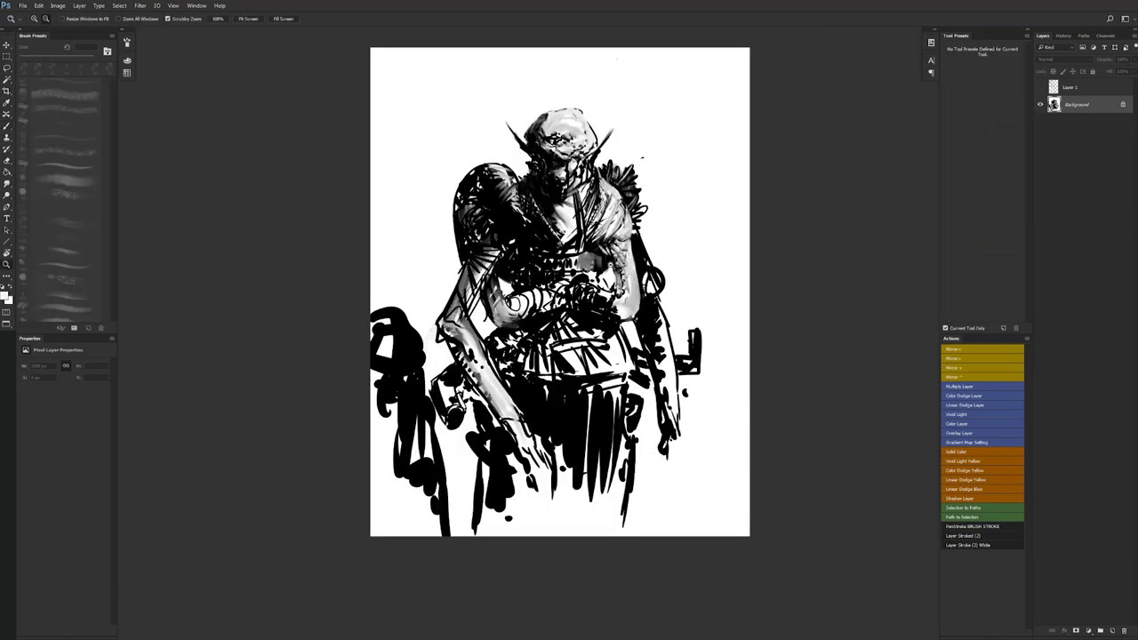
pyautogui.keyDown('alt'); pyautogui.click(610, 275); pyautogui.keyUp('alt')
pyautogui.hotkey('ctrl', 'shift', 'h')
pyautogui.hotkey('ctrl', '+')
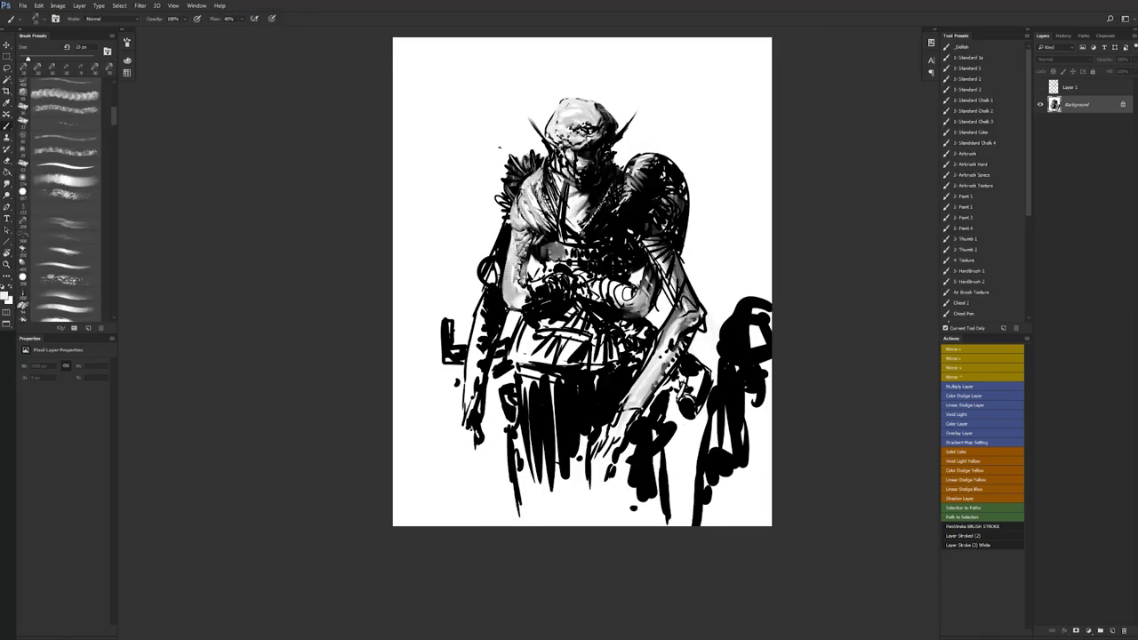
# - Clean up the outer contour of the upper arm with a large brush and touch up its elbow
pyautogui.press(']')
pyautogui.press(']')
pyautogui.press(']')
pyautogui.moveTo(504, 218); pyautogui.dragTo(490, 262)
pyautogui.keyDown('alt'); pyautogui.click(492, 265); pyautogui.keyUp('alt')
pyautogui.press('[')
pyautogui.moveTo(510, 294); pyautogui.dragTo(521, 302)
# - Mirror the canvas, rework the grey belt patch, touch up the lower chest opening with a sampled tone, and mirror back
pyautogui.press('x')
pyautogui.press(']')
pyautogui.press('F2')
pyautogui.press('x')
pyautogui.moveTo(594, 258)
pyautogui.mouseDown()
pyautogui.moveTo(615, 257)
pyautogui.moveTo(618, 240)
pyautogui.moveTo(624, 252)
pyautogui.mouseUp()
pyautogui.keyDown('alt'); pyautogui.click(587, 216); pyautogui.keyUp('alt')
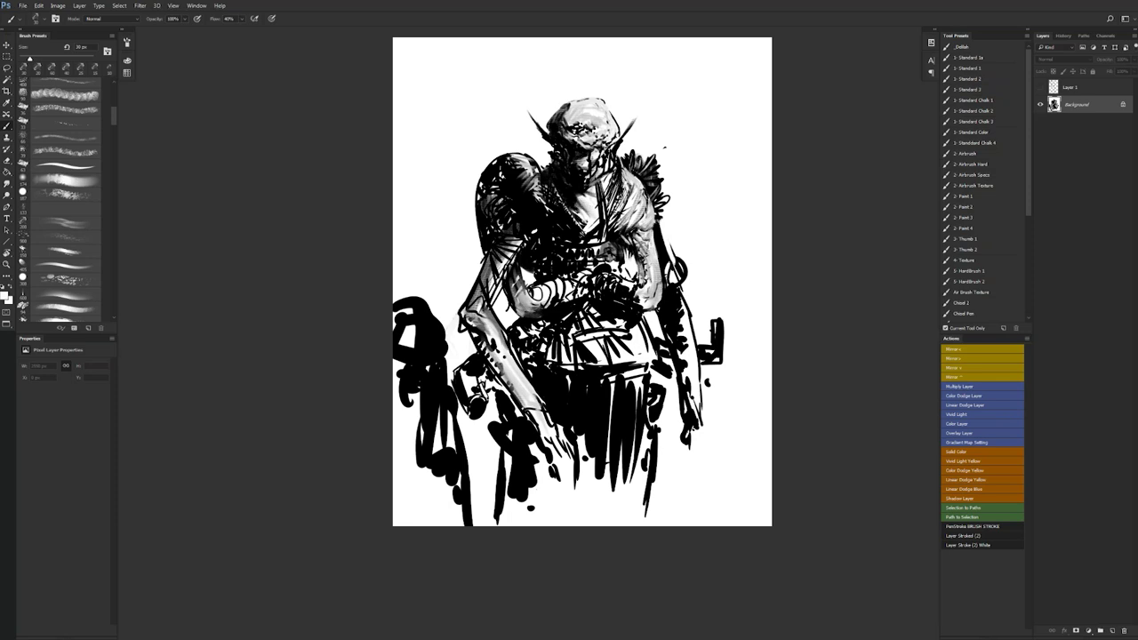
pyautogui.moveTo(575, 216); pyautogui.dragTo(585, 223)
pyautogui.press('x')
pyautogui.hotkey('ctrl', 'shift', 'h')
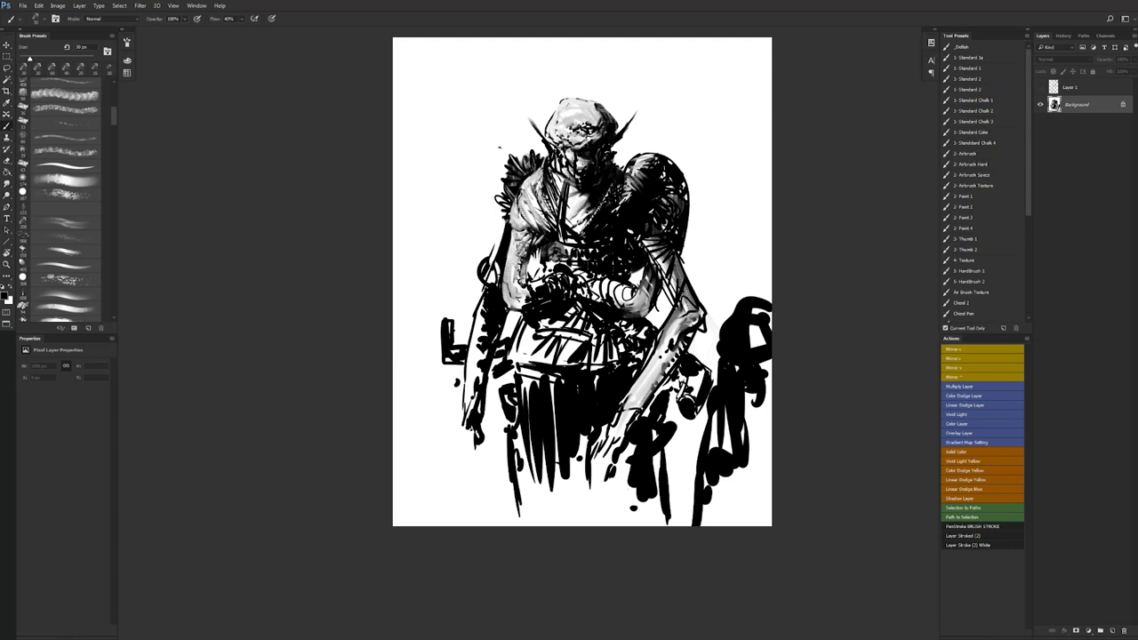
# - Sketch a light diagram above the spiked shoulder: a row of dots, a downward arrow and an arrow bouncing upward
pyautogui.moveTo(439, 137); pyautogui.dragTo(459, 143)
pyautogui.moveTo(467, 139); pyautogui.dragTo(467, 143)
pyautogui.moveTo(454, 62); pyautogui.dragTo(456, 130)
pyautogui.moveTo(438, 102)
pyautogui.mouseDown()
pyautogui.moveTo(456, 129)
pyautogui.moveTo(478, 78)
pyautogui.mouseUp()
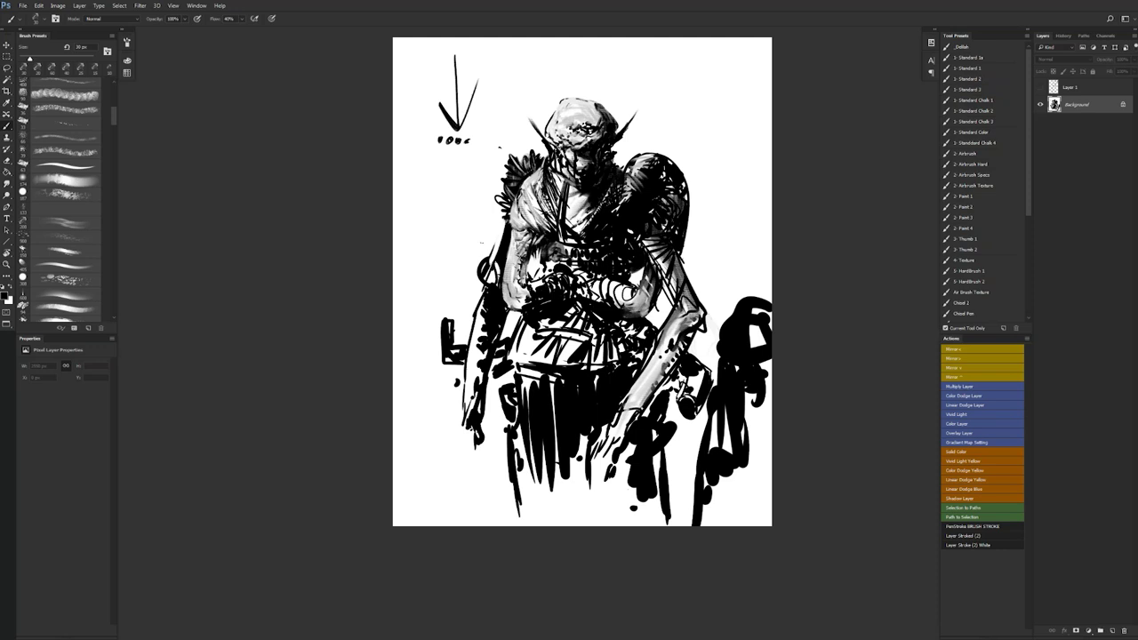
pyautogui.moveTo(471, 129)
pyautogui.mouseDown()
pyautogui.moveTo(524, 57)
pyautogui.moveTo(517, 81)
pyautogui.mouseUp()
# - Sketch a second diagram beside the figure with a vertical surface, an incoming ray and a reflected arrow
pyautogui.moveTo(461, 169); pyautogui.dragTo(462, 253)
pyautogui.moveTo(418, 181)
pyautogui.mouseDown()
pyautogui.moveTo(471, 203)
pyautogui.moveTo(401, 263)
pyautogui.moveTo(432, 258)
pyautogui.mouseUp()
pyautogui.moveTo(465, 167); pyautogui.dragTo(467, 239)
pyautogui.moveTo(465, 170); pyautogui.dragTo(464, 237)
pyautogui.moveTo(400, 169)
pyautogui.mouseDown()
pyautogui.moveTo(464, 205)
pyautogui.moveTo(416, 248)
pyautogui.mouseUp()
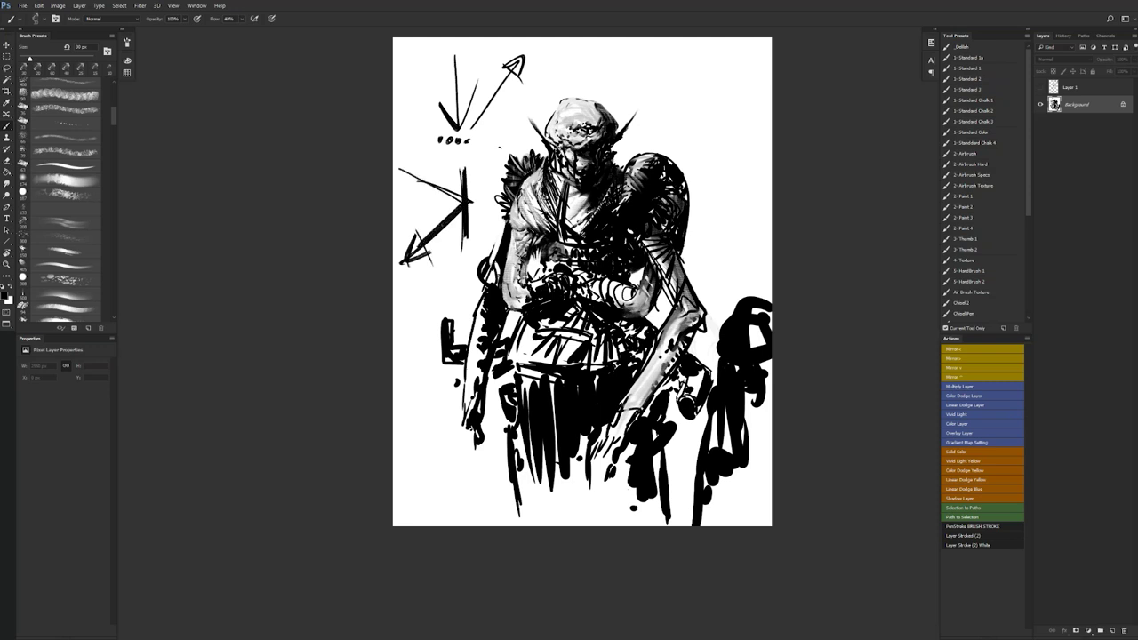
# - Undo and redo the diagram strokes, then undo the arrows back to the row of dots
pyautogui.hotkey('ctrl', 'alt', 'z')
pyautogui.hotkey('ctrl', 'alt', 'z')
pyautogui.hotkey('ctrl', 'alt', 'z')
pyautogui.hotkey('ctrl', 'alt', 'z')
pyautogui.hotkey('ctrl', 'alt', 'z')
pyautogui.hotkey('ctrl', 'alt', 'z')
pyautogui.hotkey('ctrl', 'shift', 'z')
pyautogui.hotkey('ctrl', 'shift', 'z')
pyautogui.hotkey('ctrl', 'shift', 'z')
pyautogui.hotkey('ctrl', 'shift', 'z')
pyautogui.hotkey('ctrl', 'shift', 'z')
pyautogui.hotkey('ctrl', 'shift', 'z')
pyautogui.hotkey('ctrl', 'alt', 'z')
pyautogui.hotkey('ctrl', 'alt', 'z')
pyautogui.hotkey('ctrl', 'alt', 'z')
pyautogui.hotkey('ctrl', 'alt', 'z')
pyautogui.hotkey('ctrl', 'alt', 'z')
pyautogui.hotkey('ctrl', 'alt', 'z')
pyautogui.hotkey('ctrl', 'alt', 'z')
pyautogui.hotkey('ctrl', 'alt', 'z')
pyautogui.hotkey('ctrl', 'alt', 'z')
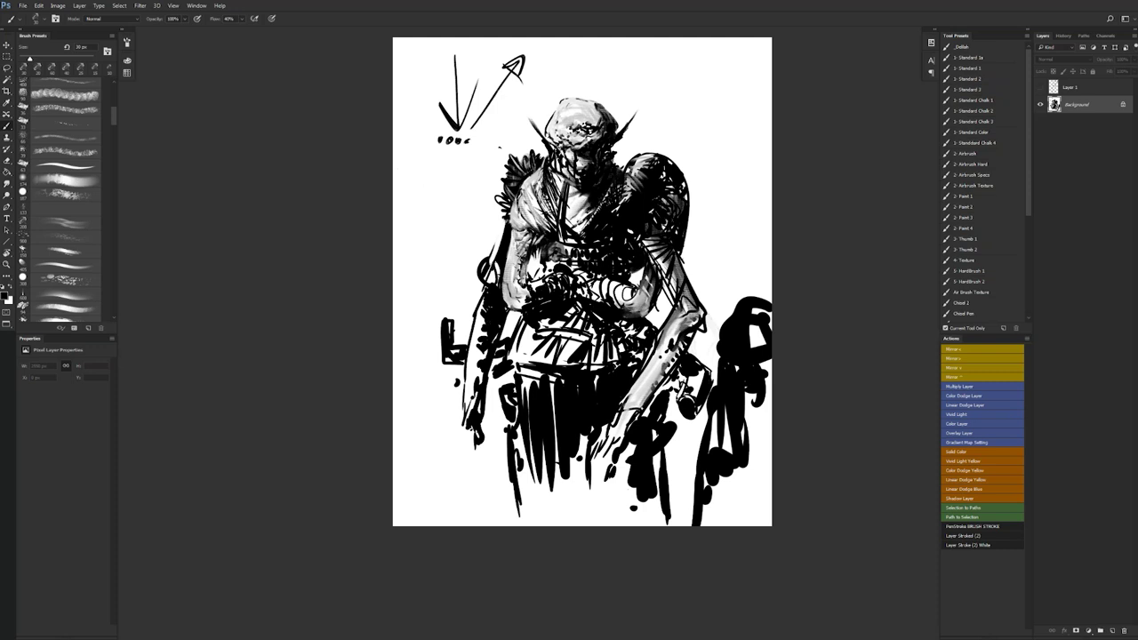
pyautogui.hotkey('ctrl', 'alt', 'z')
pyautogui.hotkey('ctrl', 'alt', 'z')
pyautogui.hotkey('ctrl', 'alt', 'z')
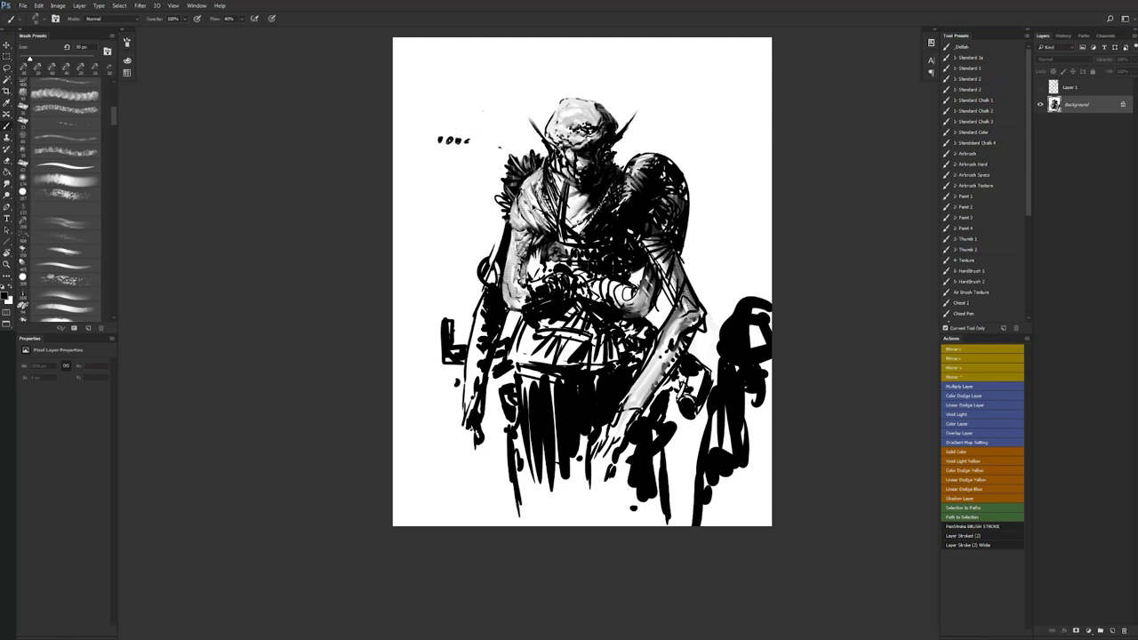
# - Paint over the leftover row of dots in white with a much larger brush
pyautogui.press('x')
pyautogui.press(']')
pyautogui.press(']')
pyautogui.press(']')
pyautogui.press(']')
pyautogui.press(']')
pyautogui.press(']')
pyautogui.press(']')
pyautogui.press(']')
pyautogui.press(']')
pyautogui.press(']')
pyautogui.press(']')
pyautogui.press(']')
pyautogui.moveTo(468, 140); pyautogui.dragTo(439, 151)
# - Sketch a new light diagram beside the head with two dots, a long downward arrow and crossing grey zigzag strokes
pyautogui.press('x')
pyautogui.click(423, 110)
pyautogui.click(482, 114)
pyautogui.press('[')
pyautogui.press('[')
pyautogui.press('[')
pyautogui.press('[')
pyautogui.press('[')
pyautogui.press('[')
pyautogui.press('[')
pyautogui.press('[')
pyautogui.press('[')
pyautogui.moveTo(457, 50); pyautogui.dragTo(459, 201)
pyautogui.moveTo(429, 198)
pyautogui.mouseDown()
pyautogui.moveTo(473, 147)
pyautogui.moveTo(497, 163)
pyautogui.moveTo(420, 132)
pyautogui.moveTo(492, 131)
pyautogui.mouseUp()
pyautogui.moveTo(432, 151); pyautogui.dragTo(468, 162)
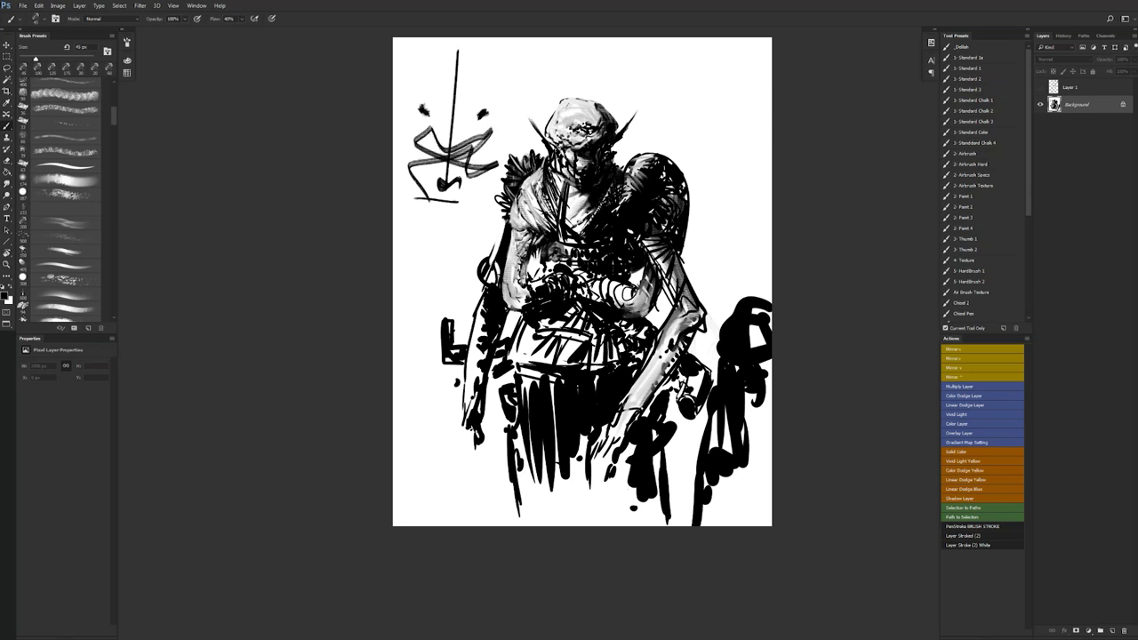
# - Undo the strokes of the light diagram beside the head until that area is blank
pyautogui.hotkey('ctrl', 'alt', 'z')
pyautogui.hotkey('ctrl', 'alt', 'z')
pyautogui.hotkey('ctrl', 'alt', 'z')
pyautogui.hotkey('ctrl', 'alt', 'z')
pyautogui.hotkey('ctrl', 'alt', 'z')
pyautogui.hotkey('ctrl', 'alt', 'z')
pyautogui.hotkey('ctrl', 'alt', 'z')
# - Mirror the canvas and touch up the feathered shoulder with short strokes, using a slightly smaller brush
pyautogui.press('F2')
pyautogui.press('z')
pyautogui.click(652, 255)
pyautogui.press('b')
pyautogui.moveTo(649, 167)
pyautogui.mouseDown()
pyautogui.moveTo(617, 128)
pyautogui.moveTo(654, 159)
pyautogui.moveTo(648, 150)
pyautogui.mouseUp()
pyautogui.moveTo(642, 141); pyautogui.dragTo(631, 126)
pyautogui.press('[')
pyautogui.moveTo(628, 126); pyautogui.dragTo(648, 138)
pyautogui.moveTo(643, 134); pyautogui.dragTo(653, 148)
pyautogui.press('z')
pyautogui.keyDown('alt'); pyautogui.click(647, 198); pyautogui.keyUp('alt')
pyautogui.keyDown('alt'); pyautogui.click(647, 197); pyautogui.keyUp('alt')
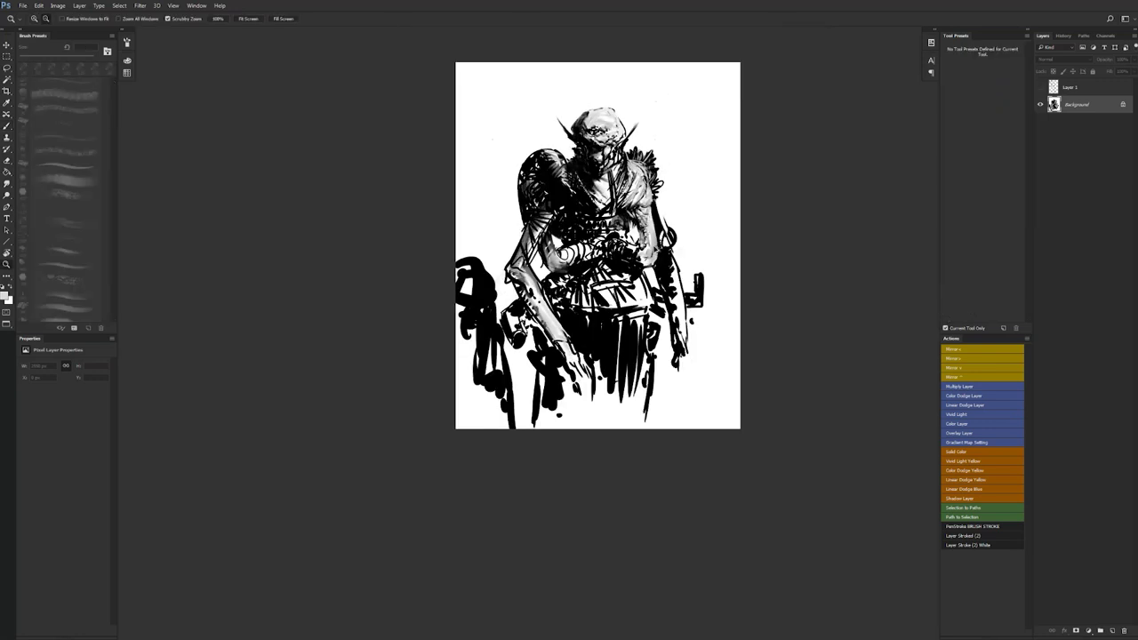
# - Mirror the canvas again and paint a long stroke down the garment's collar on the chest
pyautogui.hotkey('ctrl', 'shift', 'h')
pyautogui.click(622, 215)
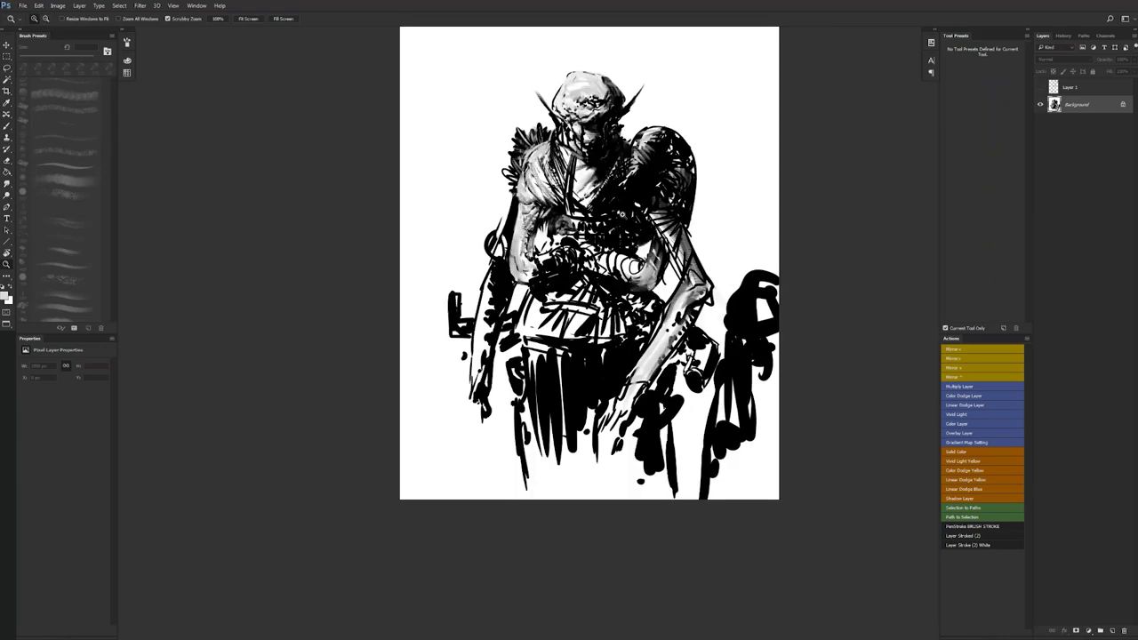
pyautogui.click(624, 186)
pyautogui.press('b')
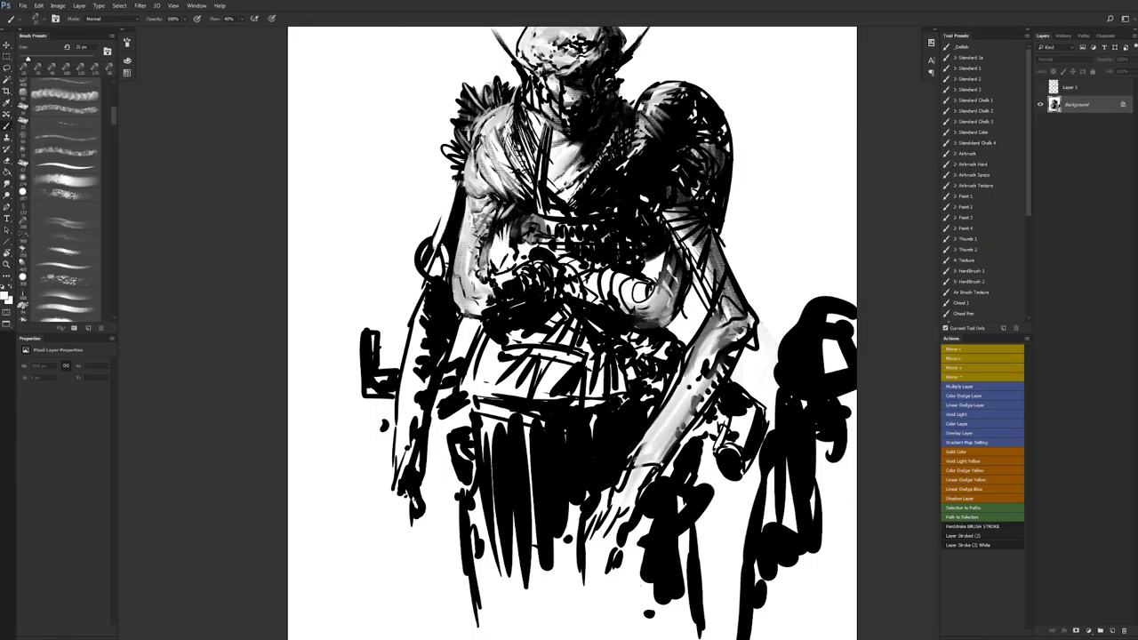
pyautogui.moveTo(546, 122); pyautogui.dragTo(554, 180)
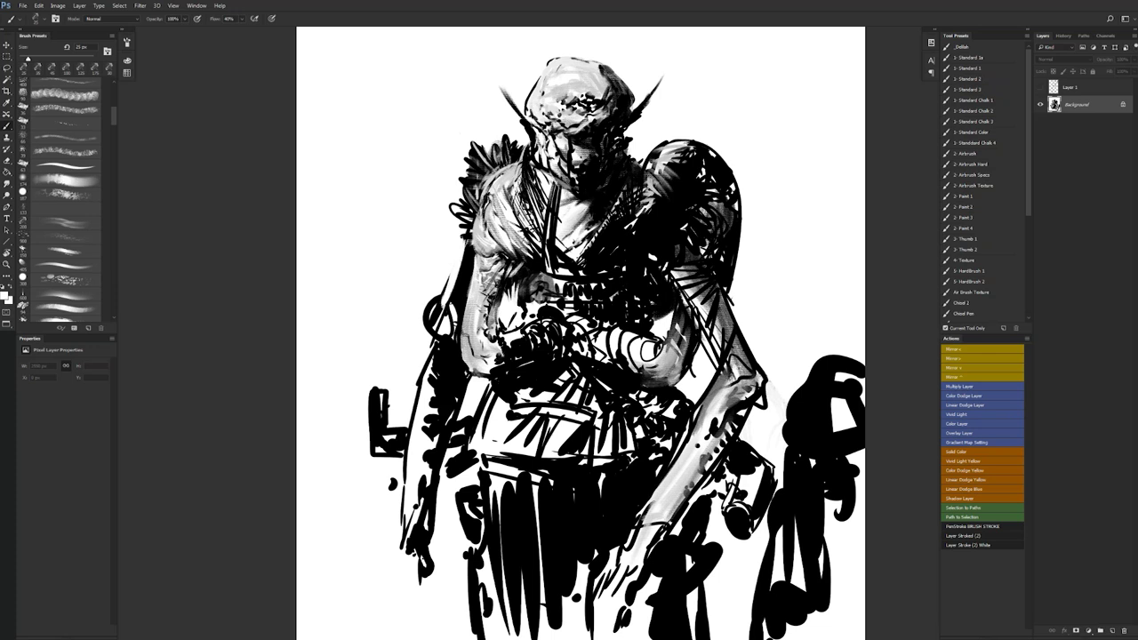
pyautogui.click(581, 285)
pyautogui.moveTo(581, 284); pyautogui.dragTo(600, 256)
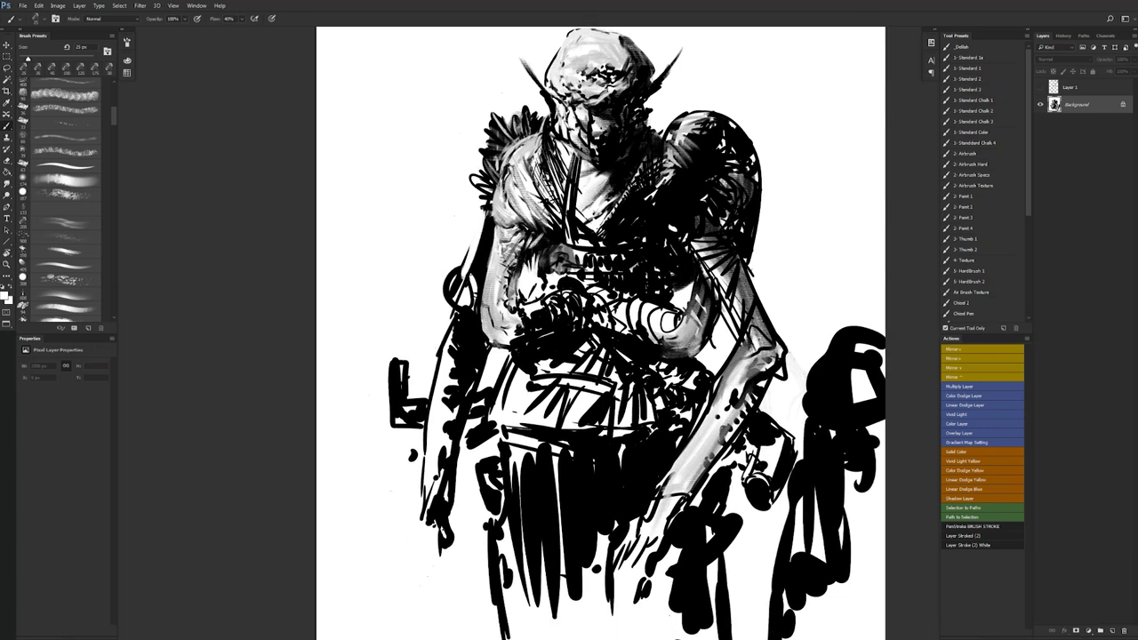
pyautogui.press('x')
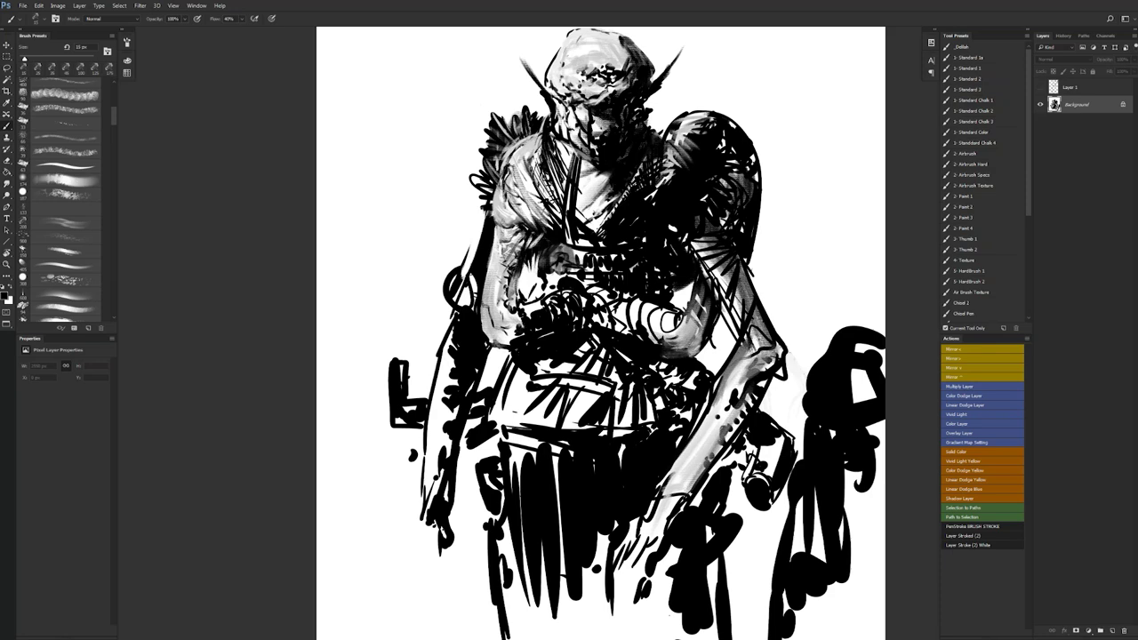
# - Mirror the canvas and tone the bare neck and upper chest with a sampled grey, enlarging the brush to 45 px
pyautogui.press('z')
pyautogui.keyDown('alt'); pyautogui.click(530, 222); pyautogui.keyUp('alt')
pyautogui.press('F1')
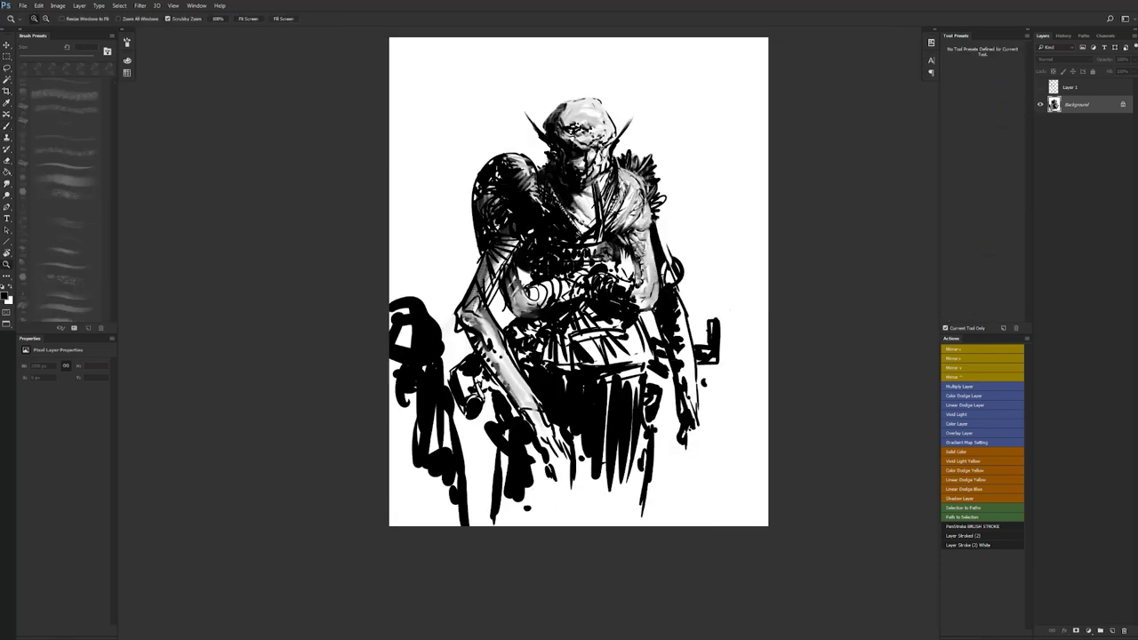
pyautogui.click(649, 215)
pyautogui.click(650, 214)
pyautogui.press('b')
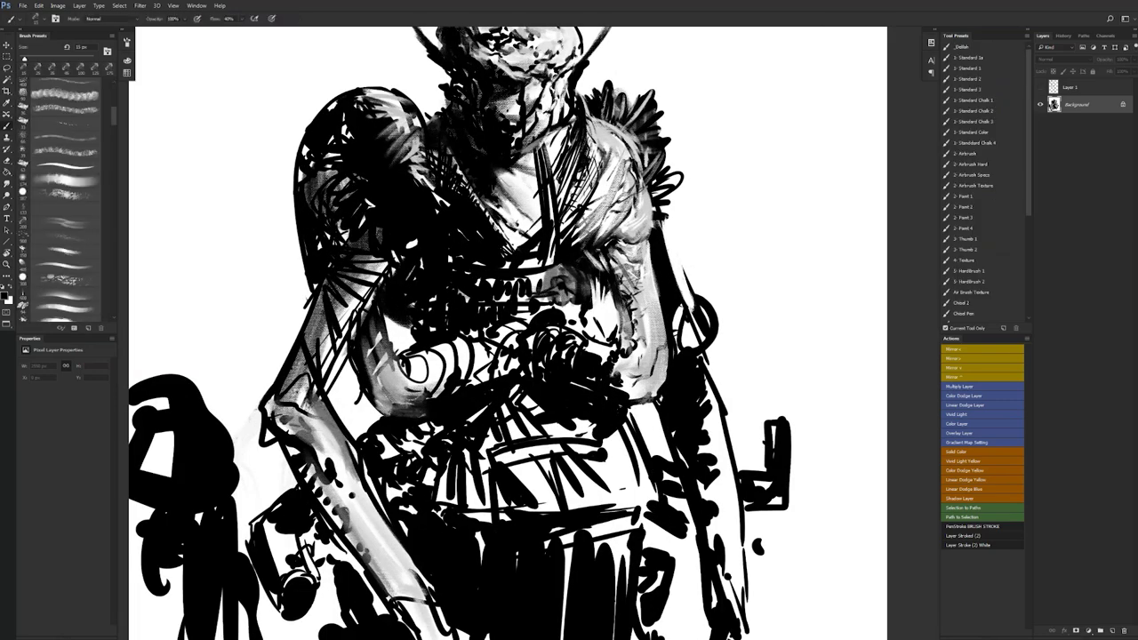
pyautogui.press('z')
pyautogui.keyDown('alt'); pyautogui.click(596, 213); pyautogui.keyUp('alt')
pyautogui.press('b')
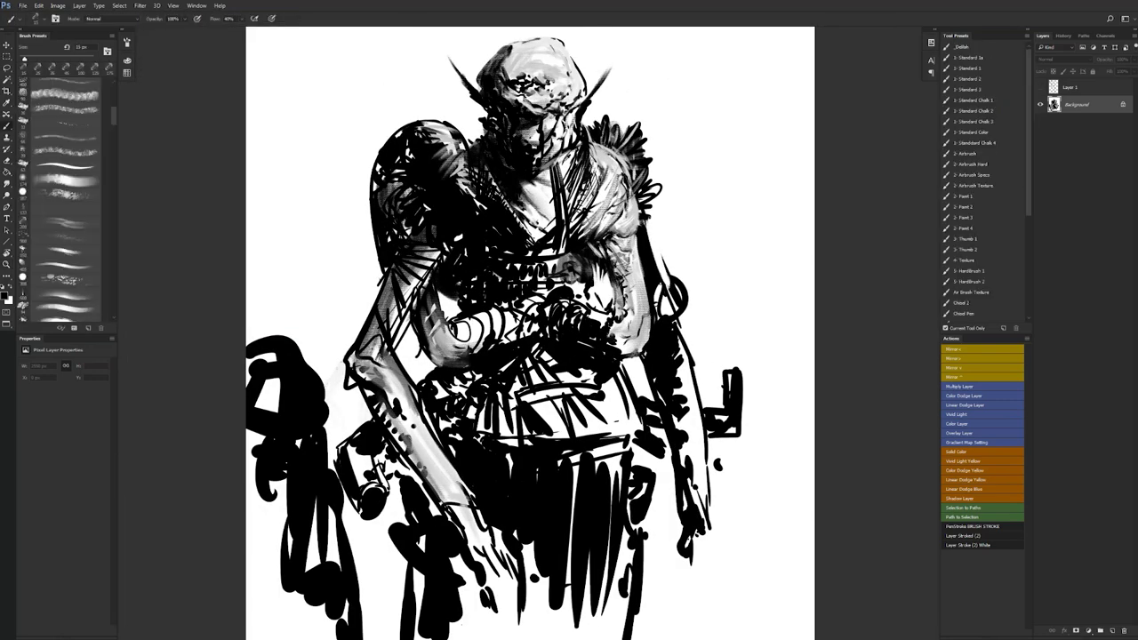
pyautogui.keyDown('alt'); pyautogui.click(553, 174); pyautogui.keyUp('alt')
pyautogui.moveTo(560, 159); pyautogui.dragTo(549, 173)
pyautogui.press(']')
pyautogui.press(']')
pyautogui.press(']')
pyautogui.press(']')
pyautogui.press(']')
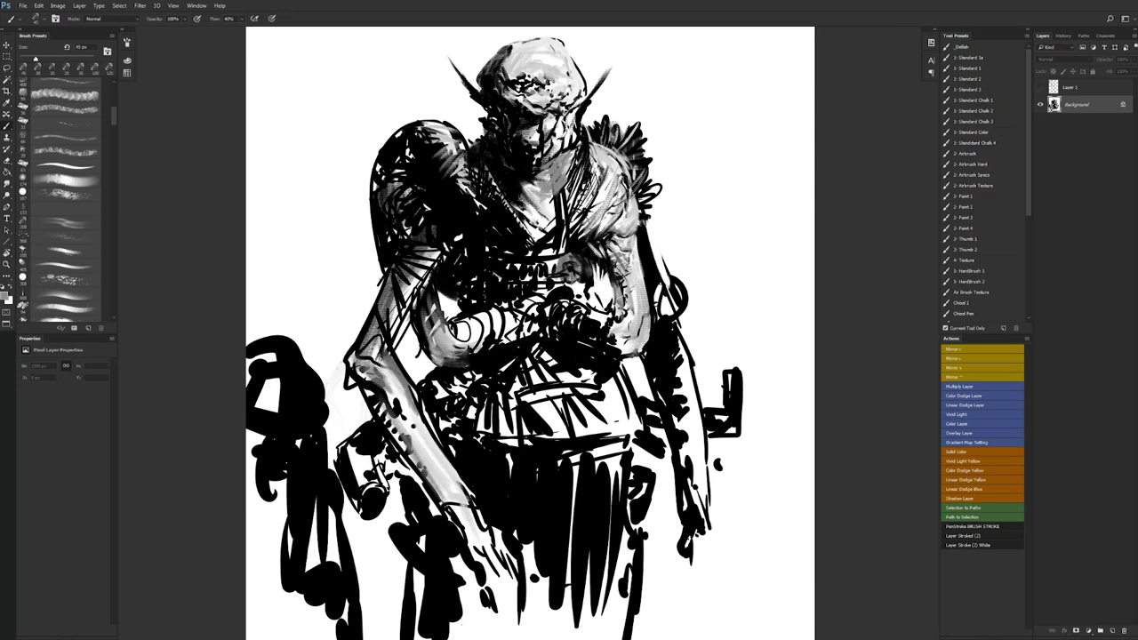
# - Swap the brush colours and add a fine stroke to the exposed chest with a much smaller brush
pyautogui.press('x')
pyautogui.press('[')
pyautogui.press('[')
pyautogui.press('[')
pyautogui.press('[')
pyautogui.press('[')
pyautogui.press('[')
pyautogui.press('[')
pyautogui.moveTo(540, 190); pyautogui.dragTo(557, 198)
pyautogui.keyDown('alt'); pyautogui.click(556, 220); pyautogui.keyUp('alt')
pyautogui.keyDown('alt'); pyautogui.click(557, 219); pyautogui.keyUp('alt')
pyautogui.keyDown('alt'); pyautogui.click(557, 219); pyautogui.keyUp('alt')
# - Mirror the canvas and shade the outer side of the bald head with a grey sampled from it
pyautogui.press('F1')
pyautogui.click(566, 222)
pyautogui.click(565, 222)
pyautogui.click(566, 221)
pyautogui.press('b')
pyautogui.press('x')
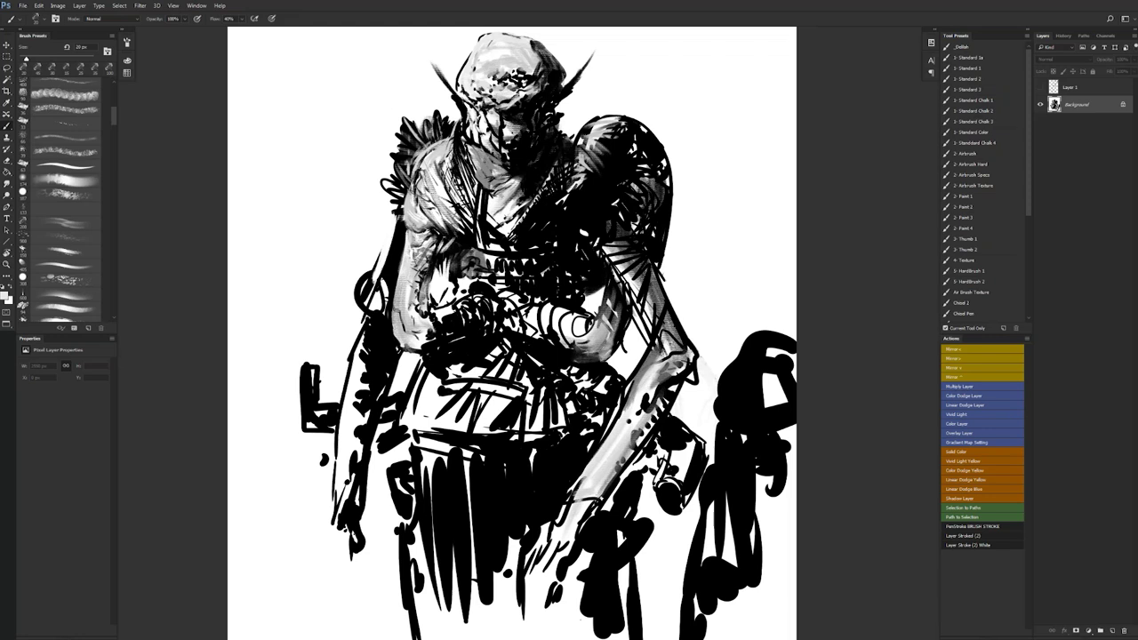
pyautogui.press(']')
pyautogui.moveTo(457, 81); pyautogui.dragTo(477, 51)
pyautogui.hotkey('ctrl', 'z')
pyautogui.keyDown('alt'); pyautogui.click(500, 61); pyautogui.keyUp('alt')
pyautogui.moveTo(458, 90)
pyautogui.mouseDown()
pyautogui.moveTo(478, 43)
pyautogui.moveTo(500, 54)
pyautogui.mouseUp()
# - Reset to the default colours and add dark accents to the forehead and brow, mirroring the canvas between strokes
pyautogui.press(']')
pyautogui.press(']')
pyautogui.press(']')
pyautogui.press(']')
pyautogui.press(']')
pyautogui.press('[')
pyautogui.press('d')
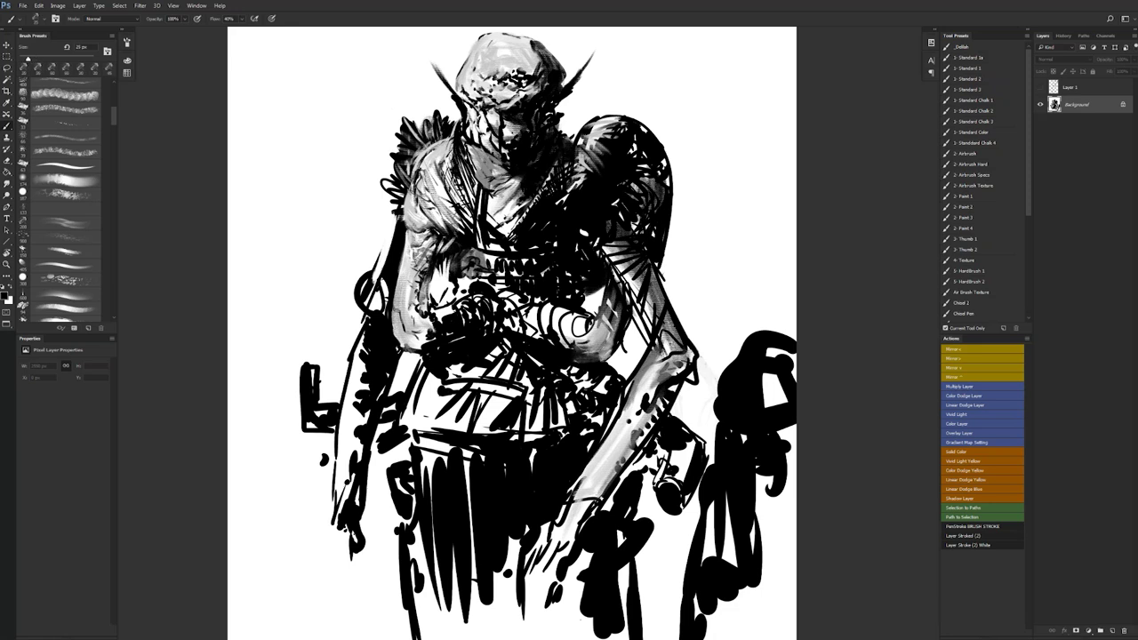
pyautogui.moveTo(474, 66); pyautogui.dragTo(470, 76)
pyautogui.hotkey('ctrl', 'shift', 'h')
pyautogui.moveTo(518, 78); pyautogui.dragTo(513, 73)
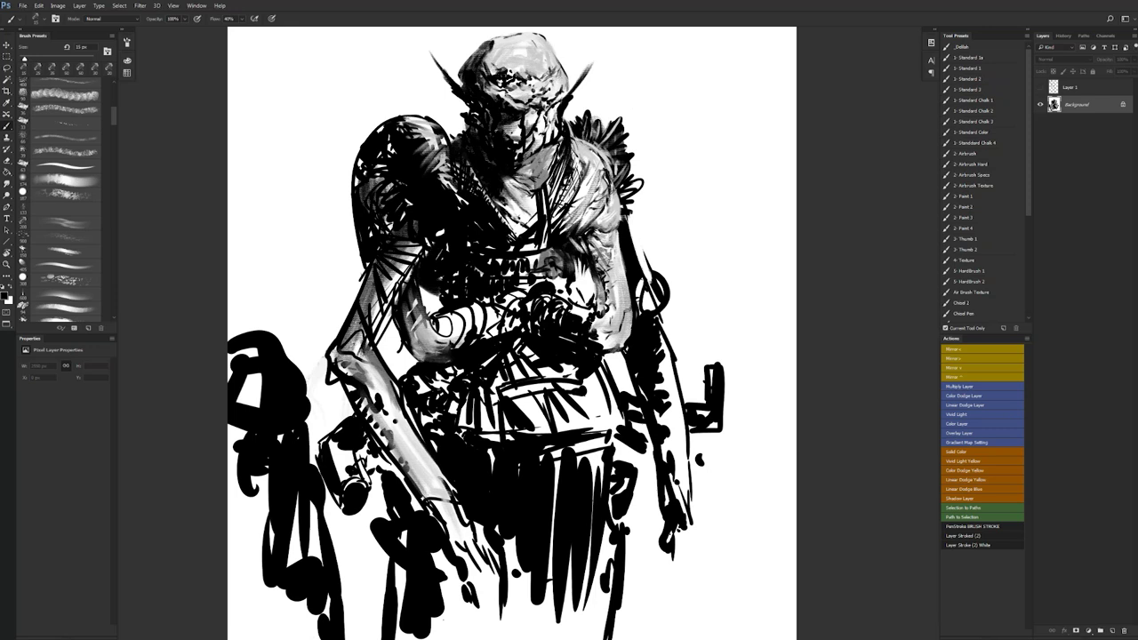
pyautogui.press(']')
pyautogui.press(']')
pyautogui.press(']')
pyautogui.press(']')
pyautogui.press(']')
pyautogui.moveTo(486, 88); pyautogui.dragTo(516, 93)
# - Paint sampled grey over the line work on the upper arm below the dark shoulder guard, increasing the brush size
pyautogui.moveTo(676, 279); pyautogui.dragTo(712, 229)
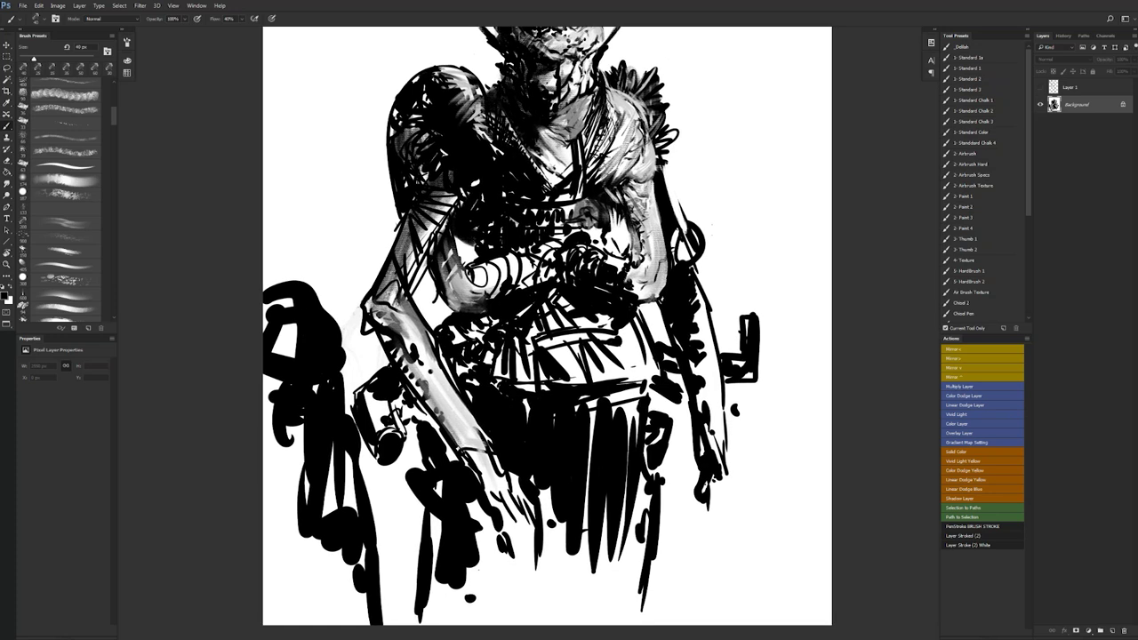
pyautogui.keyDown('alt'); pyautogui.click(411, 224); pyautogui.keyUp('alt')
pyautogui.keyDown('alt'); pyautogui.click(410, 223); pyautogui.keyUp('alt')
pyautogui.moveTo(415, 208)
pyautogui.mouseDown()
pyautogui.moveTo(397, 247)
pyautogui.moveTo(439, 191)
pyautogui.moveTo(414, 215)
pyautogui.mouseUp()
pyautogui.press(']')
pyautogui.press(']')
pyautogui.press(']')
pyautogui.press(']')
pyautogui.press(']')
pyautogui.press(']')
pyautogui.moveTo(428, 209)
pyautogui.mouseDown()
pyautogui.moveTo(402, 234)
pyautogui.moveTo(412, 239)
pyautogui.mouseUp()
# - Refine the tones on the top of that upper arm with a newly sampled shade and a smaller brush
pyautogui.keyDown('alt'); pyautogui.click(450, 204); pyautogui.keyUp('alt')
pyautogui.press('[')
pyautogui.press('[')
pyautogui.press('[')
pyautogui.moveTo(428, 227)
pyautogui.mouseDown()
pyautogui.moveTo(415, 239)
pyautogui.moveTo(424, 226)
pyautogui.mouseUp()
pyautogui.moveTo(433, 223)
pyautogui.mouseDown()
pyautogui.moveTo(400, 234)
pyautogui.moveTo(423, 220)
pyautogui.mouseUp()
pyautogui.press('[')
pyautogui.press('[')
pyautogui.press('[')
pyautogui.press('[')
pyautogui.press('[')
pyautogui.keyDown('alt'); pyautogui.click(440, 204); pyautogui.keyUp('alt')
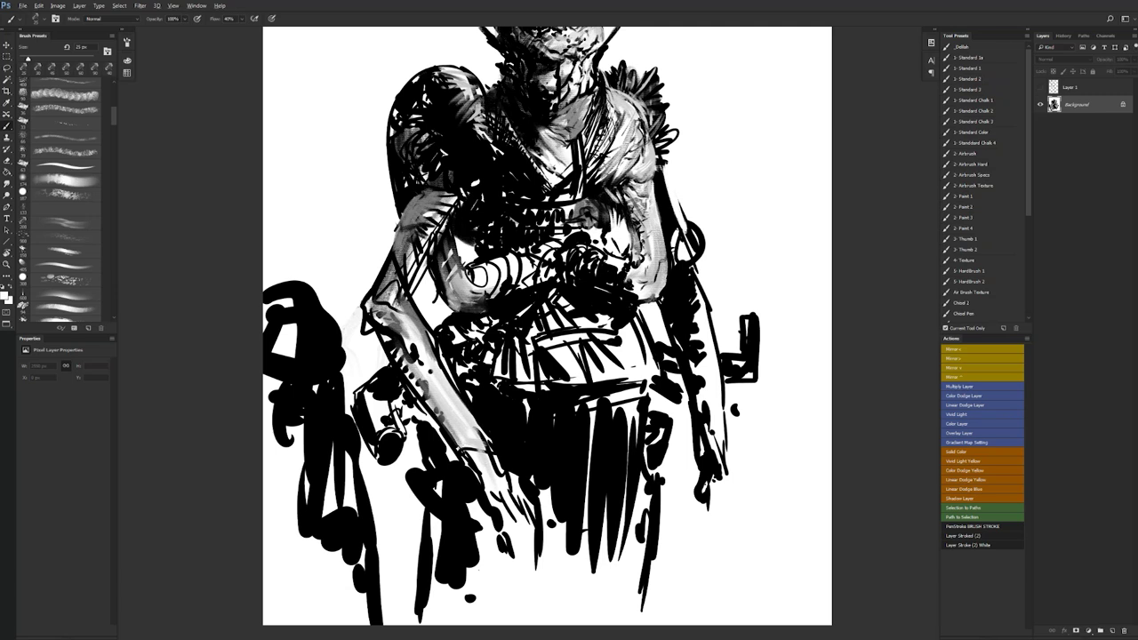
# - Extend the shading down the upper arm toward the elbow and blend it with tones sampled from the arm
pyautogui.keyDown('alt'); pyautogui.click(427, 218); pyautogui.keyUp('alt')
pyautogui.moveTo(432, 224)
pyautogui.mouseDown()
pyautogui.moveTo(415, 249)
pyautogui.moveTo(402, 245)
pyautogui.moveTo(384, 300)
pyautogui.mouseUp()
pyautogui.press(']')
pyautogui.press(']')
pyautogui.press(']')
pyautogui.keyDown('alt'); pyautogui.click(416, 207); pyautogui.keyUp('alt')
pyautogui.moveTo(415, 198); pyautogui.dragTo(404, 240)
pyautogui.keyDown('alt'); pyautogui.click(410, 215); pyautogui.keyUp('alt')
pyautogui.moveTo(425, 200); pyautogui.dragTo(411, 223)
pyautogui.moveTo(432, 201)
pyautogui.mouseDown()
pyautogui.moveTo(411, 231)
pyautogui.moveTo(428, 222)
pyautogui.moveTo(413, 203)
pyautogui.moveTo(425, 225)
pyautogui.mouseUp()
pyautogui.keyDown('alt'); pyautogui.click(426, 192); pyautogui.keyUp('alt')
# - Mirror the canvas repeatedly and rework the arm's top edge under the shoulder guard with short strokes
pyautogui.press('F2')
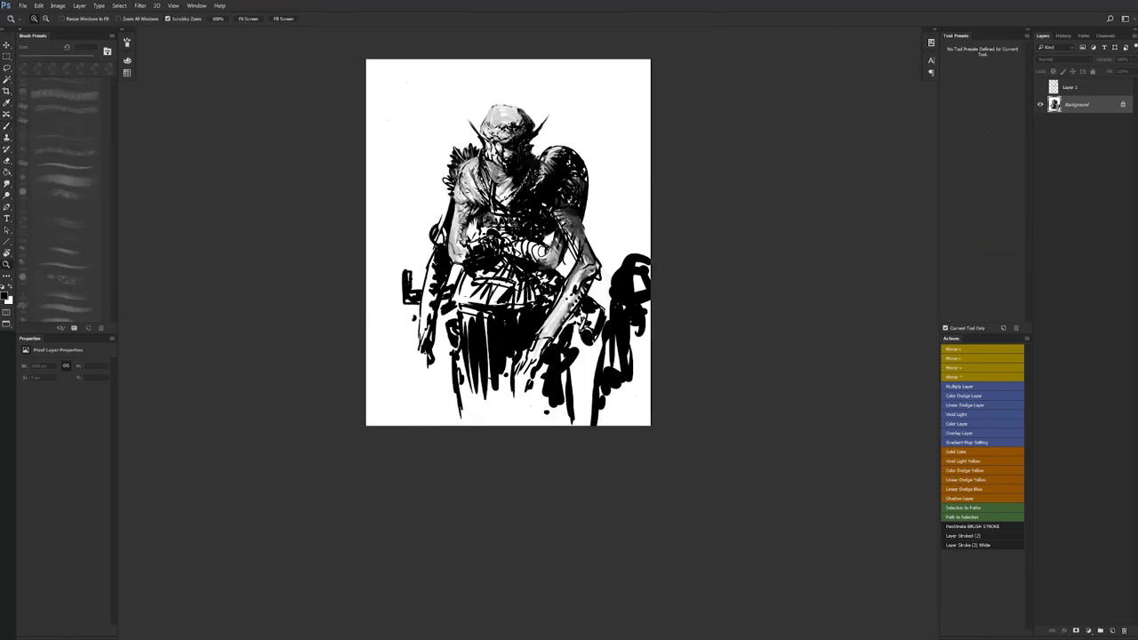
pyautogui.moveTo(573, 238); pyautogui.dragTo(617, 238)
pyautogui.moveTo(536, 183); pyautogui.dragTo(549, 200)
pyautogui.moveTo(540, 186)
pyautogui.mouseDown()
pyautogui.moveTo(560, 215)
pyautogui.moveTo(550, 187)
pyautogui.moveTo(530, 194)
pyautogui.mouseUp()
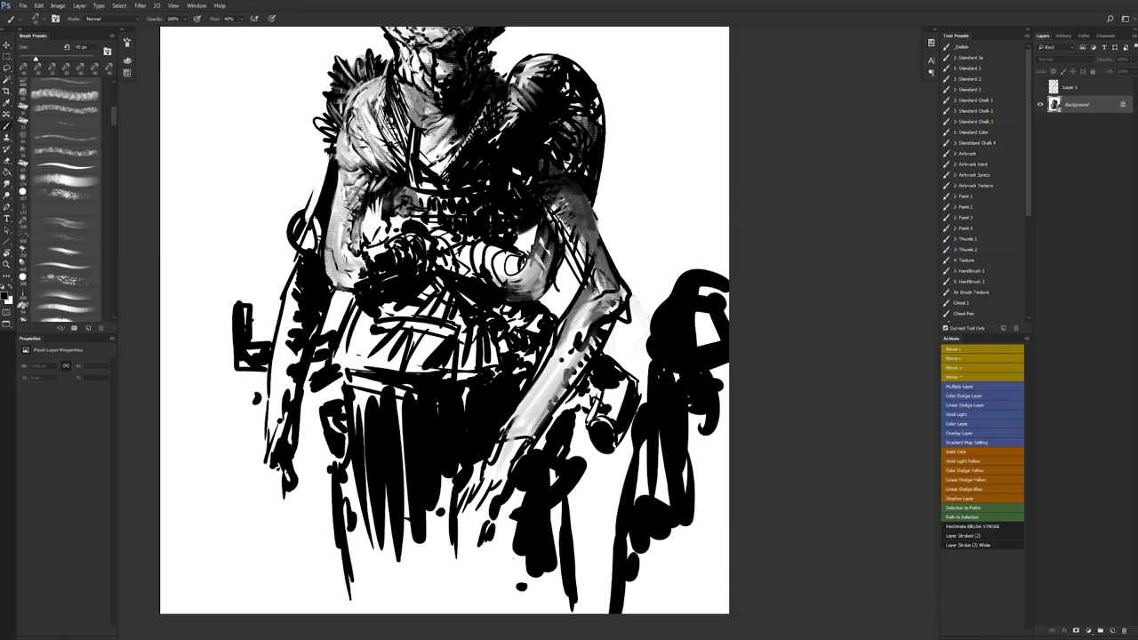
pyautogui.press('F2')
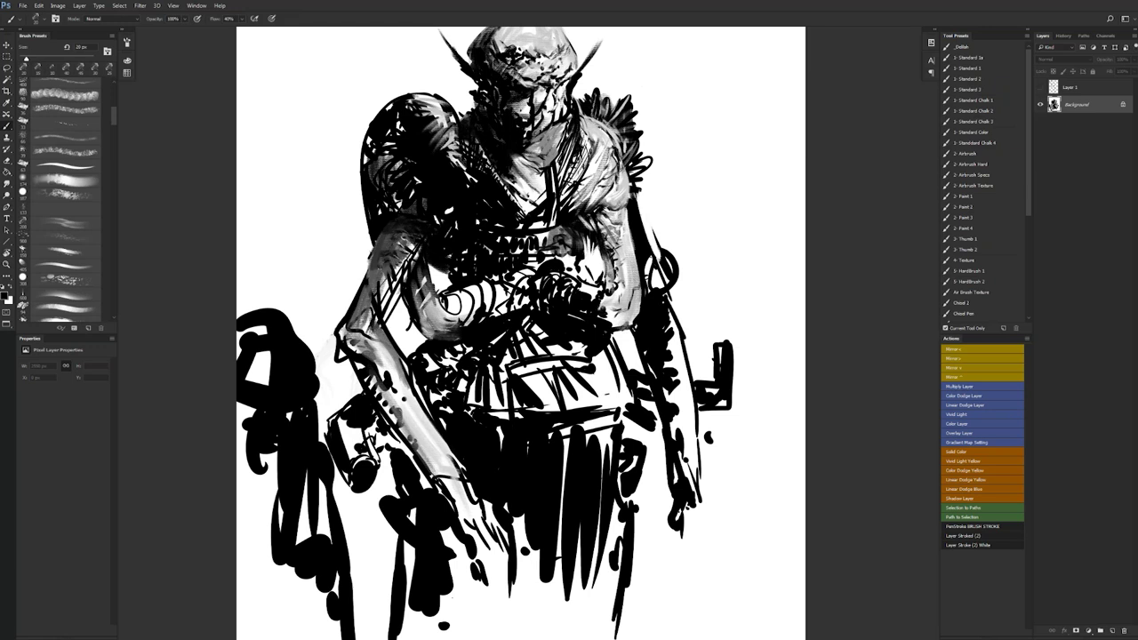
pyautogui.press('x')
pyautogui.hotkey('ctrl', 'shift', 'h')
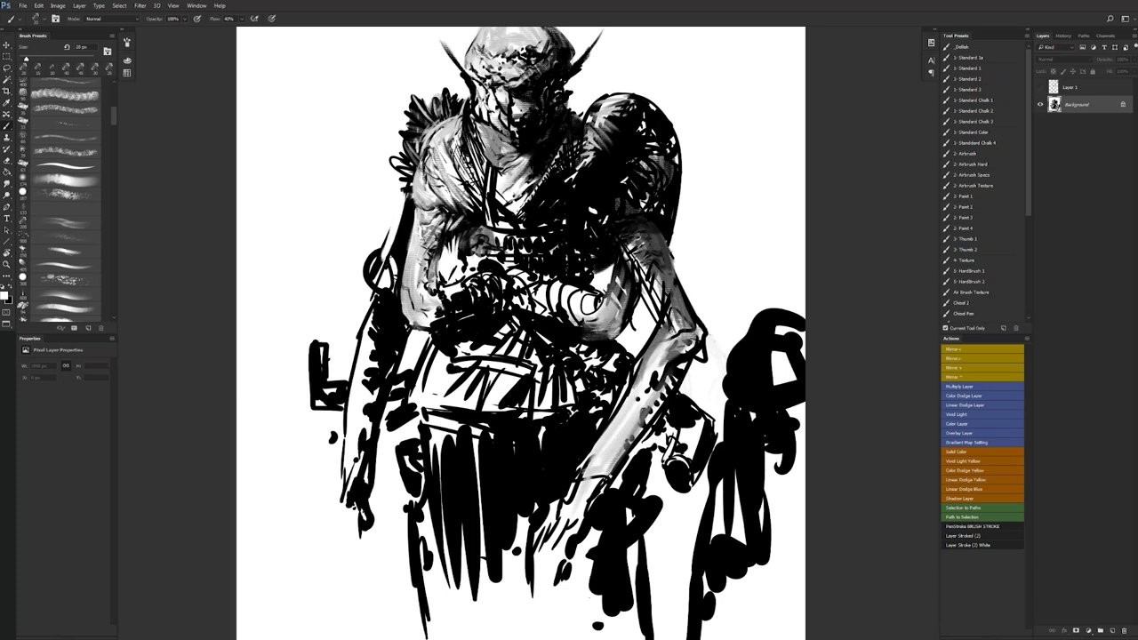
# - Paint shading along the upper arm below the dark shoulder guard, switching to a much larger brush
pyautogui.press('x')
pyautogui.press('x')
pyautogui.moveTo(623, 249); pyautogui.dragTo(651, 317)
pyautogui.press(']')
pyautogui.press(']')
pyautogui.press(']')
pyautogui.press(']')
pyautogui.press(']')
pyautogui.press(']')
pyautogui.press(']')
pyautogui.moveTo(643, 275)
pyautogui.mouseDown()
pyautogui.moveTo(658, 311)
pyautogui.moveTo(641, 262)
pyautogui.mouseUp()
# - Refine the lower part of that upper arm toward the elbow with a smaller brush and a tone sampled from the arm
pyautogui.press('[')
pyautogui.press('[')
pyautogui.press('[')
pyautogui.press('[')
pyautogui.press('[')
pyautogui.moveTo(657, 303); pyautogui.dragTo(655, 338)
pyautogui.keyDown('alt'); pyautogui.click(648, 317); pyautogui.keyUp('alt')
pyautogui.press('[')
pyautogui.press('[')
pyautogui.press('x')
# - Carry sampled grey tones from the elbow into the forearm with a larger brush, adding short strokes at the elbow's edge
pyautogui.keyDown('alt'); pyautogui.click(665, 313); pyautogui.keyUp('alt')
pyautogui.press(']')
pyautogui.press(']')
pyautogui.press(']')
pyautogui.press(']')
pyautogui.moveTo(673, 284); pyautogui.dragTo(626, 414)
pyautogui.keyDown('alt'); pyautogui.click(642, 386); pyautogui.keyUp('alt')
pyautogui.moveTo(640, 390); pyautogui.dragTo(625, 415)
pyautogui.moveTo(656, 371); pyautogui.dragTo(648, 389)
pyautogui.moveTo(690, 354); pyautogui.dragTo(672, 369)
# - Shade the length of the forearm toward the wrist with long strokes, sample its tone and mirror the canvas
pyautogui.moveTo(694, 353); pyautogui.dragTo(649, 413)
pyautogui.moveTo(649, 400)
pyautogui.mouseDown()
pyautogui.moveTo(622, 445)
pyautogui.moveTo(629, 417)
pyautogui.mouseUp()
pyautogui.moveTo(649, 393); pyautogui.dragTo(592, 453)
pyautogui.moveTo(642, 402)
pyautogui.mouseDown()
pyautogui.moveTo(605, 450)
pyautogui.moveTo(617, 434)
pyautogui.mouseUp()
pyautogui.keyDown('alt'); pyautogui.click(655, 414); pyautogui.keyUp('alt')
pyautogui.keyDown('alt'); pyautogui.click(655, 414); pyautogui.keyUp('alt')
pyautogui.press('F2')
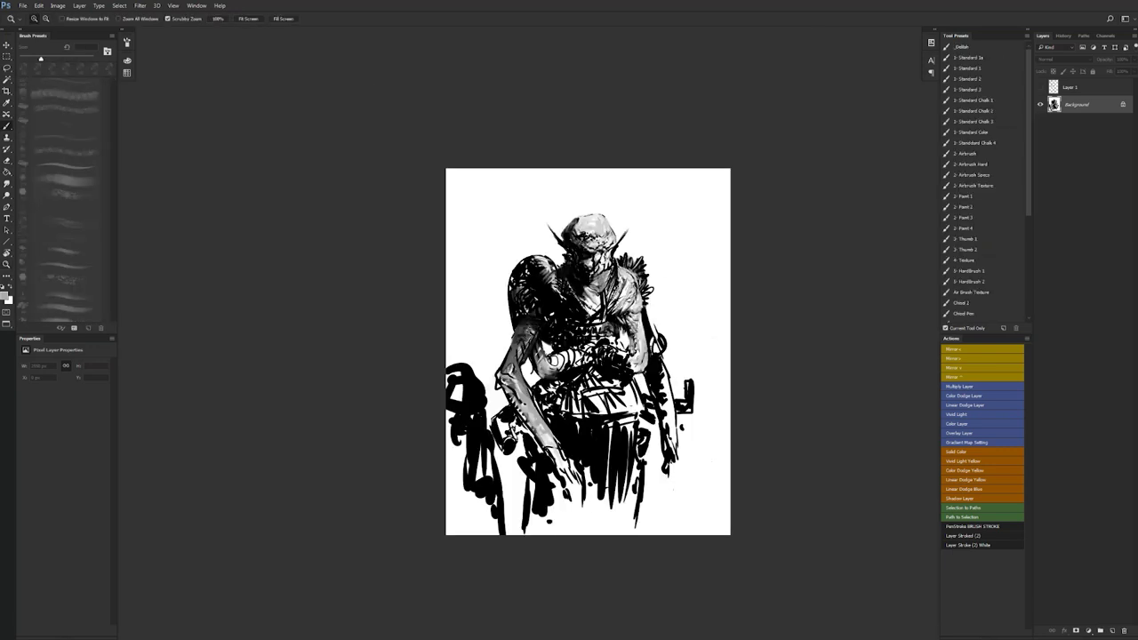
# - Reset the colours to default and darken the outer contour of the large shoulder guard with black strokes, redoing the first one
pyautogui.keyDown('ctrl'); pyautogui.click(557, 374); pyautogui.keyUp('ctrl')
pyautogui.keyDown('ctrl'); pyautogui.click(557, 374); pyautogui.keyUp('ctrl')
pyautogui.press('d')
pyautogui.moveTo(510, 273)
pyautogui.mouseDown()
pyautogui.moveTo(480, 284)
pyautogui.moveTo(491, 289)
pyautogui.moveTo(467, 313)
pyautogui.mouseUp()
pyautogui.hotkey('ctrl', 'z')
pyautogui.moveTo(496, 287); pyautogui.dragTo(471, 309)
pyautogui.moveTo(514, 269); pyautogui.dragTo(479, 298)
pyautogui.moveTo(481, 279); pyautogui.dragTo(467, 318)
pyautogui.hotkey('ctrl', 'space')
pyautogui.keyDown('alt'); pyautogui.click(498, 345); pyautogui.keyUp('alt')
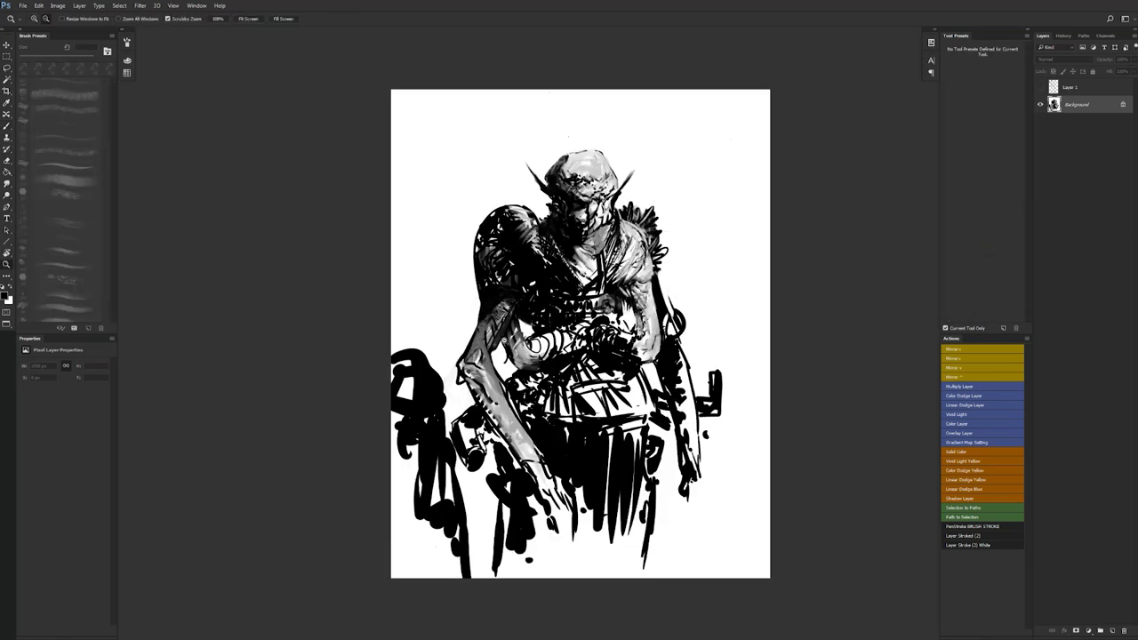
pyautogui.keyDown('alt'); pyautogui.click(499, 345); pyautogui.keyUp('alt')
pyautogui.click(557, 320)
pyautogui.click(558, 318)
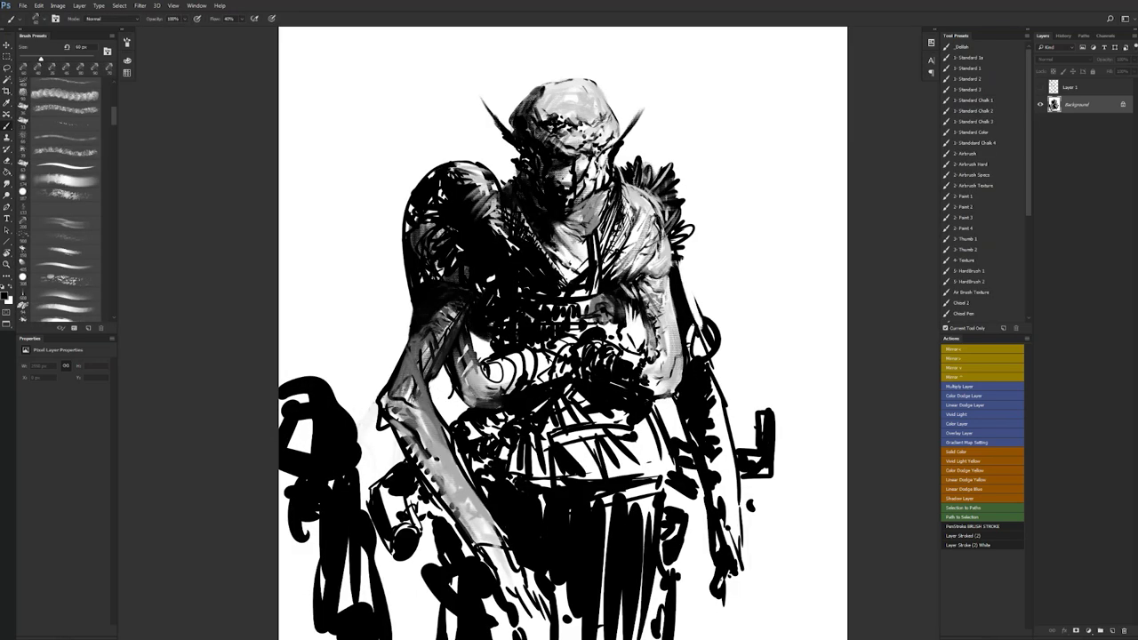
# - Paint sampled tones over the top of the large shoulder guard, refining them with a smaller brush and swapped colours
pyautogui.keyDown('alt'); pyautogui.click(476, 162); pyautogui.keyUp('alt')
pyautogui.moveTo(455, 163)
pyautogui.mouseDown()
pyautogui.moveTo(489, 169)
pyautogui.moveTo(496, 183)
pyautogui.mouseUp()
pyautogui.press('[')
pyautogui.press('[')
pyautogui.press('[')
pyautogui.press('[')
pyautogui.moveTo(468, 173)
pyautogui.mouseDown()
pyautogui.moveTo(489, 180)
pyautogui.moveTo(446, 178)
pyautogui.mouseUp()
pyautogui.press('x')
pyautogui.moveTo(456, 167)
pyautogui.mouseDown()
pyautogui.moveTo(486, 178)
pyautogui.moveTo(468, 185)
pyautogui.moveTo(490, 202)
pyautogui.moveTo(498, 190)
pyautogui.moveTo(519, 252)
pyautogui.moveTo(491, 237)
pyautogui.mouseUp()
pyautogui.keyDown('alt'); pyautogui.click(486, 178); pyautogui.keyUp('alt')
# - Add short strokes in a sampled tone on the lower inner part of the shoulder guard and check the whole figure
pyautogui.keyDown('alt'); pyautogui.click(532, 265); pyautogui.keyUp('alt')
pyautogui.keyDown('alt'); pyautogui.click(531, 265); pyautogui.keyUp('alt')
pyautogui.keyDown('ctrl'); pyautogui.click(547, 265); pyautogui.keyUp('ctrl')
pyautogui.keyDown('ctrl'); pyautogui.click(548, 265); pyautogui.keyUp('ctrl')
pyautogui.keyDown('alt'); pyautogui.click(503, 250); pyautogui.keyUp('alt')
pyautogui.moveTo(475, 214); pyautogui.dragTo(488, 234)
pyautogui.moveTo(486, 234); pyautogui.dragTo(493, 248)
pyautogui.keyDown('alt'); pyautogui.click(508, 273); pyautogui.keyUp('alt')
pyautogui.keyDown('alt'); pyautogui.click(507, 273); pyautogui.keyUp('alt')
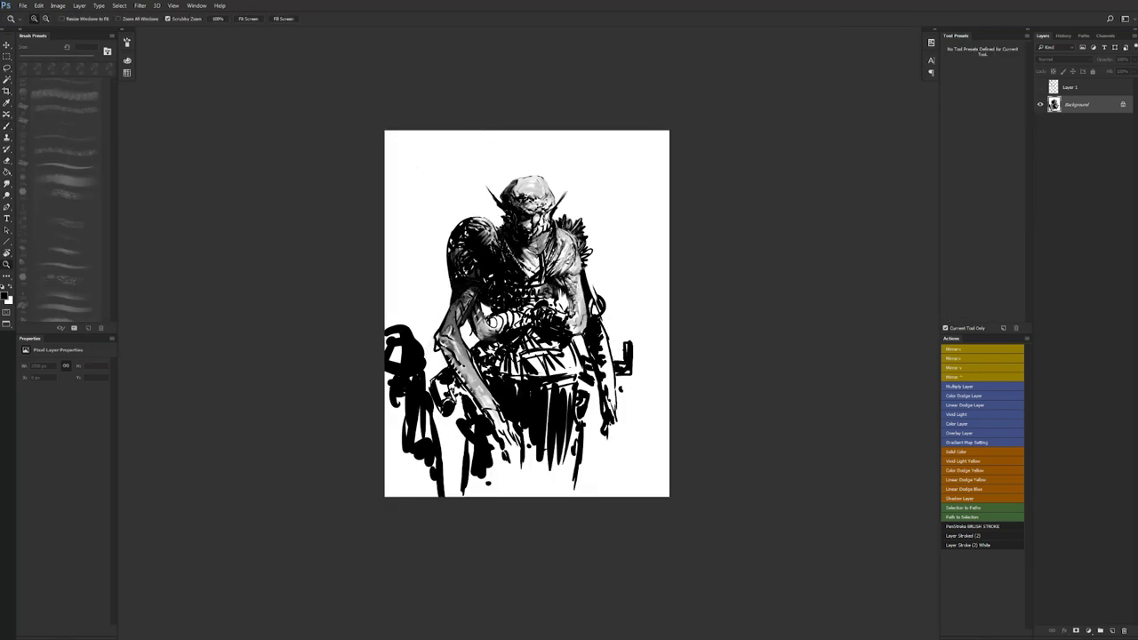
# - Block in dark background texture behind the black shapes beside the lowered arm, using a greatly enlarged brush and sampled tone
pyautogui.press('b')
pyautogui.moveTo(441, 413)
pyautogui.mouseDown()
pyautogui.moveTo(443, 490)
pyautogui.moveTo(425, 510)
pyautogui.moveTo(437, 532)
pyautogui.mouseUp()
pyautogui.press(']')
pyautogui.press(']')
pyautogui.press(']')
pyautogui.press(']')
pyautogui.press(']')
pyautogui.press(']')
pyautogui.press(']')
pyautogui.press(']')
pyautogui.press(']')
pyautogui.press(']')
pyautogui.moveTo(442, 445)
pyautogui.mouseDown()
pyautogui.moveTo(446, 514)
pyautogui.moveTo(491, 516)
pyautogui.mouseUp()
pyautogui.keyDown('alt'); pyautogui.click(498, 498); pyautogui.keyUp('alt')
pyautogui.moveTo(494, 473)
pyautogui.mouseDown()
pyautogui.moveTo(495, 516)
pyautogui.moveTo(507, 516)
pyautogui.mouseUp()
pyautogui.moveTo(513, 468)
pyautogui.mouseDown()
pyautogui.moveTo(514, 515)
pyautogui.moveTo(525, 516)
pyautogui.mouseUp()
# - Block in a dark sloping background mass on the opposite side of the figure's legs with broad strokes
pyautogui.moveTo(652, 490); pyautogui.dragTo(645, 516)
pyautogui.moveTo(642, 476); pyautogui.dragTo(629, 521)
pyautogui.moveTo(636, 470)
pyautogui.mouseDown()
pyautogui.moveTo(633, 517)
pyautogui.moveTo(655, 514)
pyautogui.mouseUp()
pyautogui.moveTo(645, 473); pyautogui.dragTo(696, 473)
pyautogui.moveTo(681, 448)
pyautogui.mouseDown()
pyautogui.moveTo(702, 452)
pyautogui.moveTo(676, 485)
pyautogui.moveTo(702, 405)
pyautogui.moveTo(704, 463)
pyautogui.moveTo(680, 439)
pyautogui.moveTo(662, 480)
pyautogui.moveTo(703, 418)
pyautogui.moveTo(675, 520)
pyautogui.moveTo(689, 514)
pyautogui.mouseUp()
pyautogui.scroll(1, 702, 497)
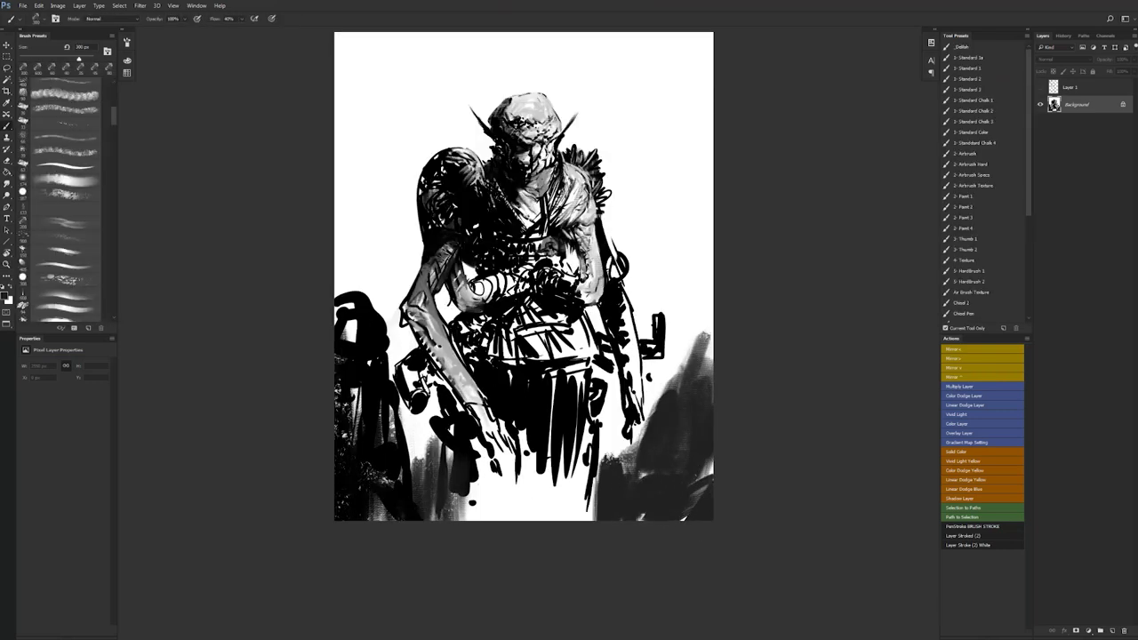
# - Add dark strokes over the background mass beside the lowered arm, refining its upper part with a much smaller brush
pyautogui.moveTo(346, 474)
pyautogui.mouseDown()
pyautogui.moveTo(377, 514)
pyautogui.moveTo(351, 422)
pyautogui.moveTo(336, 510)
pyautogui.mouseUp()
pyautogui.moveTo(366, 422)
pyautogui.mouseDown()
pyautogui.moveTo(418, 518)
pyautogui.moveTo(357, 395)
pyautogui.moveTo(396, 469)
pyautogui.mouseUp()
pyautogui.press('[')
pyautogui.press('[')
pyautogui.press('[')
pyautogui.press('[')
pyautogui.press('[')
pyautogui.press('[')
pyautogui.press('[')
pyautogui.press('[')
pyautogui.moveTo(337, 403); pyautogui.dragTo(354, 424)
pyautogui.moveTo(351, 381); pyautogui.dragTo(414, 473)
# - Texture the lower part of that background mass with sampled-tone strokes and add strokes to the opposite sloping mass
pyautogui.keyDown('alt'); pyautogui.click(405, 464); pyautogui.keyUp('alt')
pyautogui.moveTo(385, 458); pyautogui.dragTo(408, 465)
pyautogui.moveTo(336, 431)
pyautogui.mouseDown()
pyautogui.moveTo(397, 459)
pyautogui.moveTo(342, 437)
pyautogui.moveTo(388, 489)
pyautogui.mouseUp()
pyautogui.moveTo(336, 444)
pyautogui.mouseDown()
pyautogui.moveTo(375, 508)
pyautogui.moveTo(405, 508)
pyautogui.mouseUp()
pyautogui.moveTo(345, 479)
pyautogui.mouseDown()
pyautogui.moveTo(386, 505)
pyautogui.moveTo(376, 489)
pyautogui.moveTo(357, 507)
pyautogui.moveTo(382, 519)
pyautogui.mouseUp()
pyautogui.moveTo(402, 514); pyautogui.dragTo(412, 519)
pyautogui.moveTo(379, 465)
pyautogui.mouseDown()
pyautogui.moveTo(393, 489)
pyautogui.moveTo(389, 474)
pyautogui.mouseUp()
pyautogui.moveTo(711, 439); pyautogui.dragTo(628, 519)
pyautogui.moveTo(702, 411); pyautogui.dragTo(673, 447)
# - Paint vertical strokes down the lower part of the hanging cloth between the legs, using swapped colours and sampled tones
pyautogui.press(']')
pyautogui.press('x')
pyautogui.moveTo(585, 453); pyautogui.dragTo(588, 510)
pyautogui.press(']')
pyautogui.moveTo(590, 471); pyautogui.dragTo(586, 511)
pyautogui.keyDown('alt'); pyautogui.click(592, 470); pyautogui.keyUp('alt')
pyautogui.keyDown('alt'); pyautogui.click(592, 470); pyautogui.keyUp('alt')
pyautogui.moveTo(593, 459); pyautogui.dragTo(587, 519)
pyautogui.moveTo(583, 420); pyautogui.dragTo(574, 518)
pyautogui.press(']')
pyautogui.press(']')
pyautogui.press(']')
pyautogui.moveTo(572, 428)
pyautogui.mouseDown()
pyautogui.moveTo(569, 516)
pyautogui.moveTo(553, 519)
pyautogui.mouseUp()
# - Paint broader vertical strokes over the black upper part of the hanging cloth, varying the brush size
pyautogui.press(']')
pyautogui.press(']')
pyautogui.press(']')
pyautogui.press(']')
pyautogui.moveTo(543, 421)
pyautogui.mouseDown()
pyautogui.moveTo(539, 518)
pyautogui.moveTo(538, 452)
pyautogui.mouseUp()
pyautogui.press('[')
pyautogui.moveTo(548, 386); pyautogui.dragTo(543, 436)
pyautogui.press('[')
pyautogui.press('[')
pyautogui.moveTo(560, 388); pyautogui.dragTo(564, 443)
pyautogui.moveTo(582, 373); pyautogui.dragTo(574, 444)
# - Layer sampled grey tones in vertical strokes just below the skirt to shape the cloth folds
pyautogui.keyDown('alt'); pyautogui.click(570, 381); pyautogui.keyUp('alt')
pyautogui.moveTo(562, 386); pyautogui.dragTo(559, 423)
pyautogui.moveTo(567, 375); pyautogui.dragTo(570, 436)
pyautogui.keyDown('alt'); pyautogui.click(572, 427); pyautogui.keyUp('alt')
pyautogui.moveTo(582, 371); pyautogui.dragTo(577, 424)
pyautogui.moveTo(582, 354)
pyautogui.mouseDown()
pyautogui.moveTo(576, 411)
pyautogui.moveTo(567, 407)
pyautogui.moveTo(578, 421)
pyautogui.mouseUp()
pyautogui.keyDown('alt'); pyautogui.click(572, 377); pyautogui.keyUp('alt')
pyautogui.moveTo(588, 363); pyautogui.dragTo(581, 402)
# - Cover the skirt below the waist with sweeping dark grey strokes that unify its scribbled lines
pyautogui.moveTo(562, 313); pyautogui.dragTo(575, 355)
pyautogui.moveTo(573, 313); pyautogui.dragTo(594, 354)
pyautogui.moveTo(589, 321)
pyautogui.mouseDown()
pyautogui.moveTo(597, 354)
pyautogui.moveTo(559, 366)
pyautogui.mouseUp()
pyautogui.moveTo(554, 324)
pyautogui.mouseDown()
pyautogui.moveTo(562, 358)
pyautogui.moveTo(551, 362)
pyautogui.mouseUp()
pyautogui.moveTo(546, 333)
pyautogui.mouseDown()
pyautogui.moveTo(541, 359)
pyautogui.moveTo(528, 360)
pyautogui.mouseUp()
pyautogui.moveTo(535, 320); pyautogui.dragTo(507, 355)
pyautogui.moveTo(548, 305)
pyautogui.mouseDown()
pyautogui.moveTo(503, 347)
pyautogui.moveTo(500, 333)
pyautogui.mouseUp()
pyautogui.moveTo(512, 310); pyautogui.dragTo(487, 354)
pyautogui.moveTo(539, 336)
pyautogui.mouseDown()
pyautogui.moveTo(503, 358)
pyautogui.moveTo(517, 362)
pyautogui.mouseUp()
# - Reset to default colours and darken the skirt's edge beside the lowered arm with a smaller brush
pyautogui.press('[')
pyautogui.press('[')
pyautogui.moveTo(493, 323)
pyautogui.mouseDown()
pyautogui.moveTo(468, 343)
pyautogui.moveTo(470, 328)
pyautogui.moveTo(495, 326)
pyautogui.mouseUp()
pyautogui.press('[')
pyautogui.press('[')
pyautogui.press('d')
pyautogui.press(']')
pyautogui.moveTo(489, 315)
pyautogui.mouseDown()
pyautogui.moveTo(469, 332)
pyautogui.moveTo(510, 337)
pyautogui.moveTo(567, 319)
pyautogui.moveTo(527, 360)
pyautogui.moveTo(507, 359)
pyautogui.mouseUp()
# - Readjust the brush size and paint a dark fold stroke across the opposite half of the skirt
pyautogui.press(']')
pyautogui.press(']')
pyautogui.press(']')
pyautogui.press(']')
pyautogui.press(']')
pyautogui.press('[')
pyautogui.press('[')
pyautogui.press('[')
pyautogui.press('[')
pyautogui.press('[')
pyautogui.press('[')
pyautogui.press('[')
pyautogui.moveTo(572, 332); pyautogui.dragTo(544, 348)
# - Sample skirt tones, reduce the brush to 30 px, and mirror the canvas to check the whole figure
pyautogui.keyDown('alt'); pyautogui.click(572, 321); pyautogui.keyUp('alt')
pyautogui.press('x')
pyautogui.press('[')
pyautogui.press('[')
pyautogui.press('[')
pyautogui.press('[')
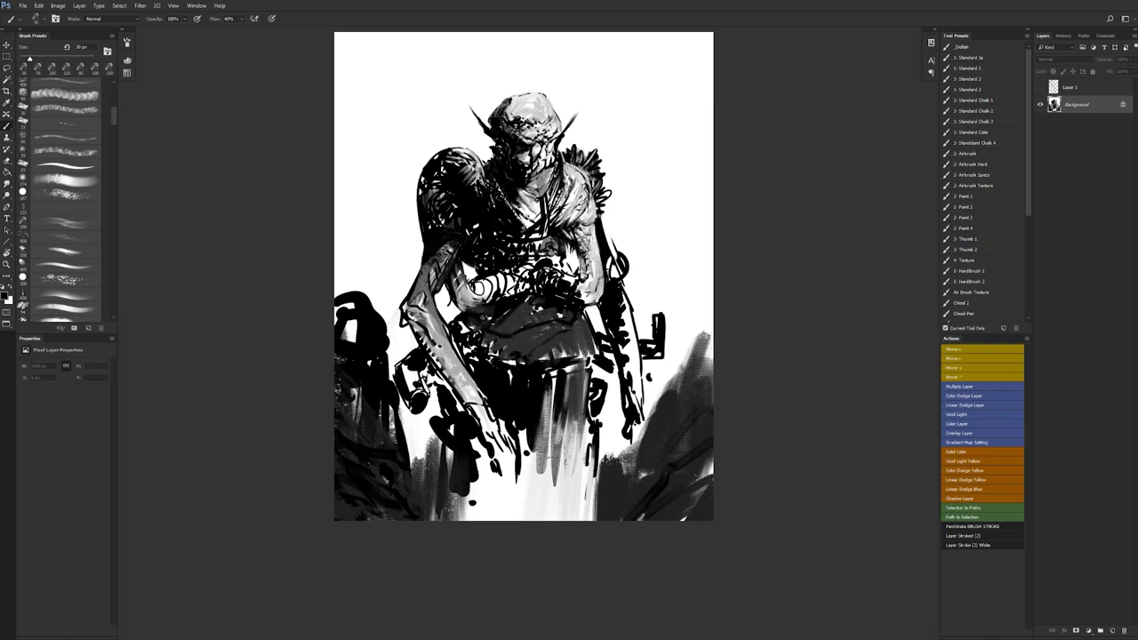
pyautogui.keyDown('alt'); pyautogui.click(552, 349); pyautogui.keyUp('alt')
pyautogui.keyDown('alt'); pyautogui.click(553, 352); pyautogui.keyUp('alt')
pyautogui.press('F2')
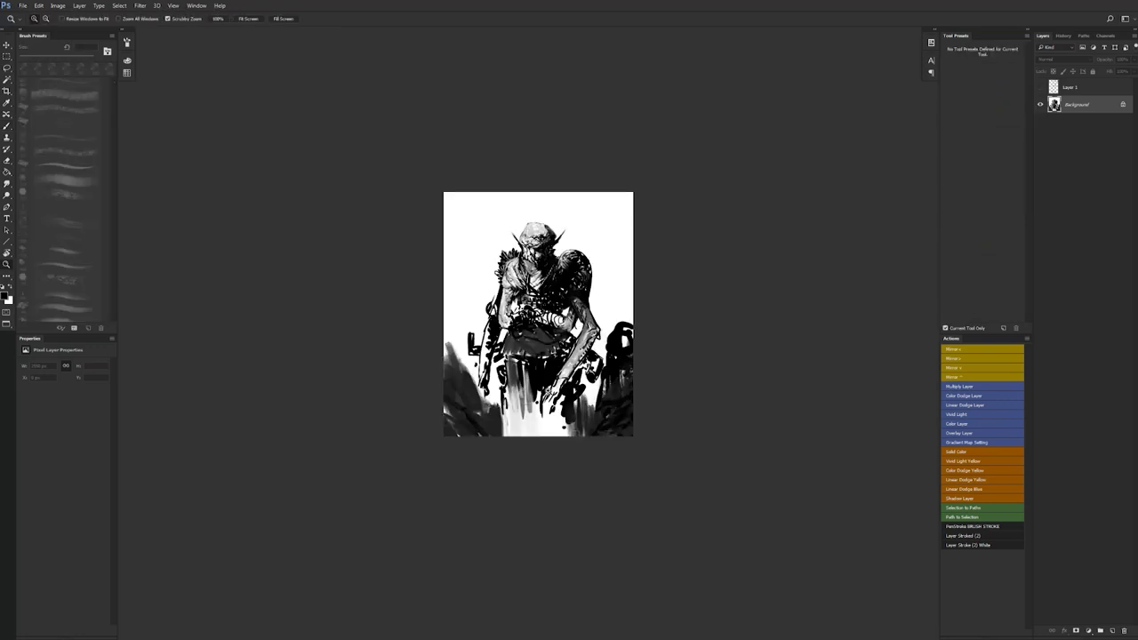
pyautogui.keyDown('ctrl'); pyautogui.click(549, 390); pyautogui.keyUp('ctrl')
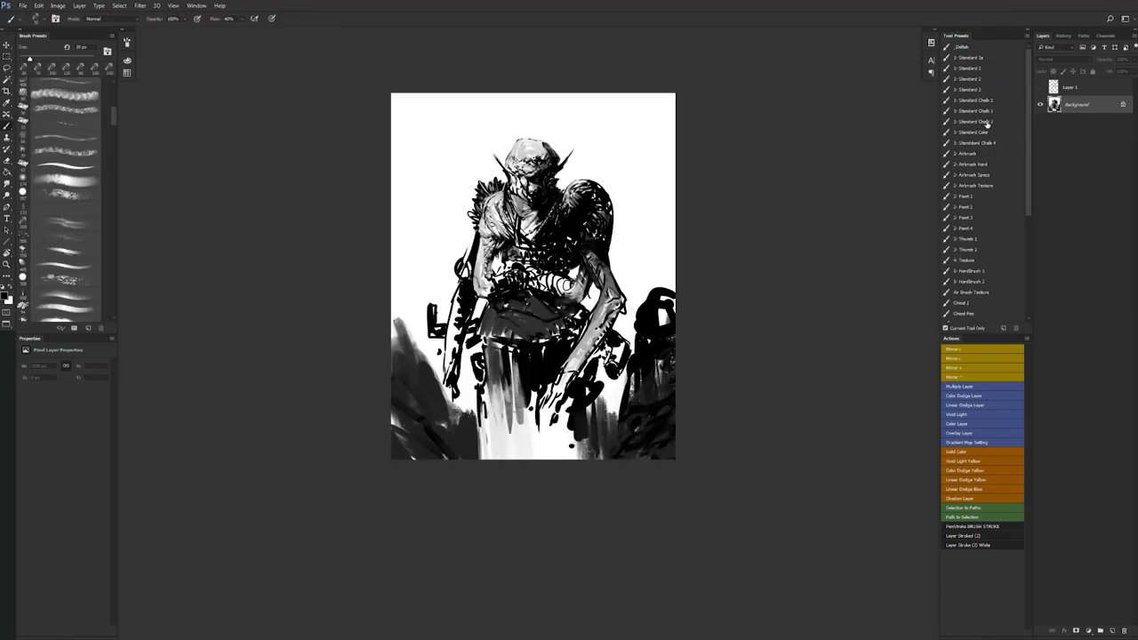
# - With the 2- Airbrush preset, softly blend the lower background and cloth using a very large brush, and undo the last cloth stroke
pyautogui.click(968, 154)
pyautogui.keyDown('alt'); pyautogui.click(575, 453); pyautogui.keyUp('alt')
pyautogui.moveTo(575, 451); pyautogui.dragTo(575, 422)
pyautogui.press(']')
pyautogui.press(']')
pyautogui.press(']')
pyautogui.press(']')
pyautogui.press(']')
pyautogui.press(']')
pyautogui.moveTo(438, 455); pyautogui.dragTo(450, 441)
pyautogui.moveTo(531, 417)
pyautogui.mouseDown()
pyautogui.moveTo(552, 405)
pyautogui.moveTo(537, 343)
pyautogui.moveTo(524, 352)
pyautogui.mouseUp()
pyautogui.hotkey('ctrl', 'z')
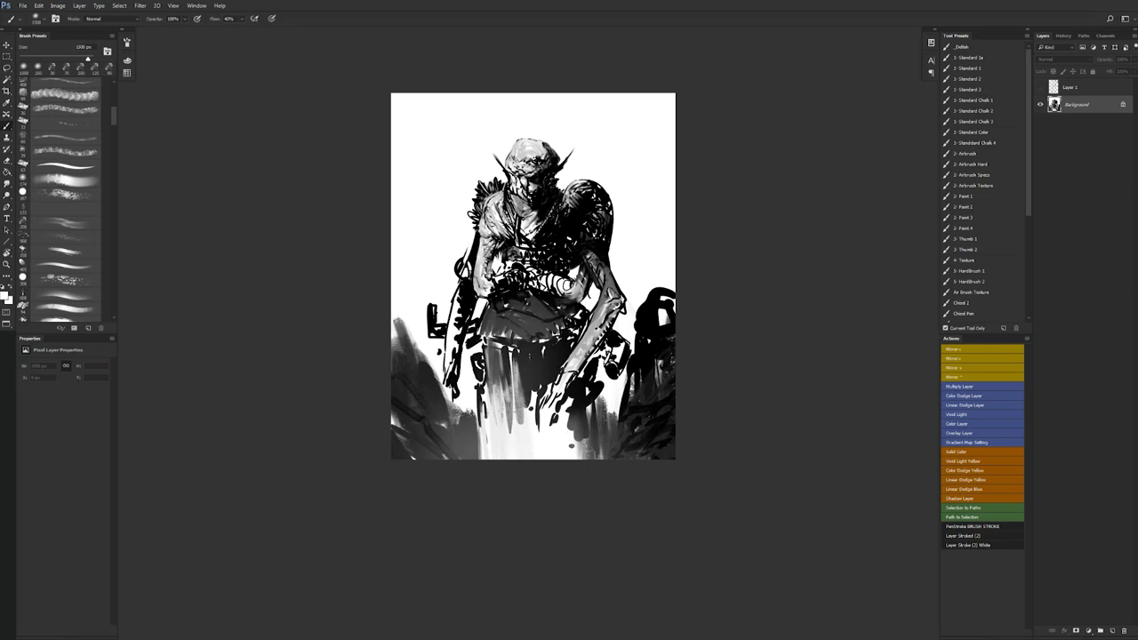
# - Swap colours, shrink the airbrush, and softly shade the chest, the large shoulder guard and the opposite upper arm
pyautogui.press('x')
pyautogui.press('[')
pyautogui.press('[')
pyautogui.press('[')
pyautogui.press('[')
pyautogui.press('[')
pyautogui.press('[')
pyautogui.press('[')
pyautogui.press('[')
pyautogui.press('[')
pyautogui.press('[')
pyautogui.press('[')
pyautogui.moveTo(524, 226); pyautogui.dragTo(535, 231)
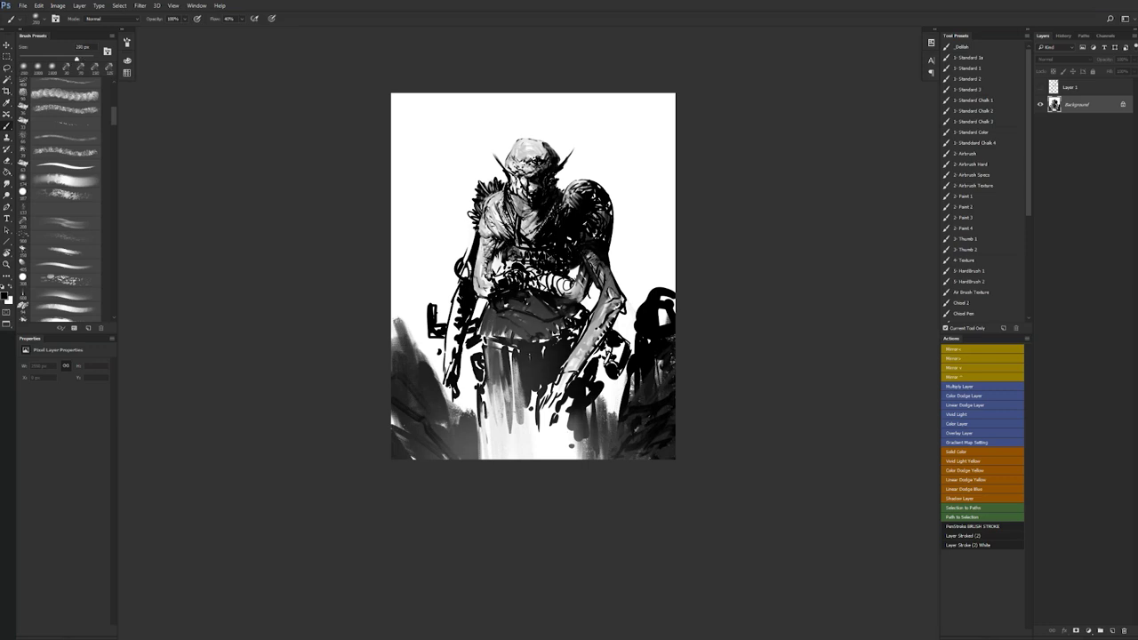
pyautogui.moveTo(595, 209); pyautogui.dragTo(604, 224)
pyautogui.moveTo(487, 228); pyautogui.dragTo(499, 227)
# - Softly tone the midriff and bent forearm with sampled greys, using a 150 px airbrush
pyautogui.keyDown('alt'); pyautogui.click(500, 222); pyautogui.keyUp('alt')
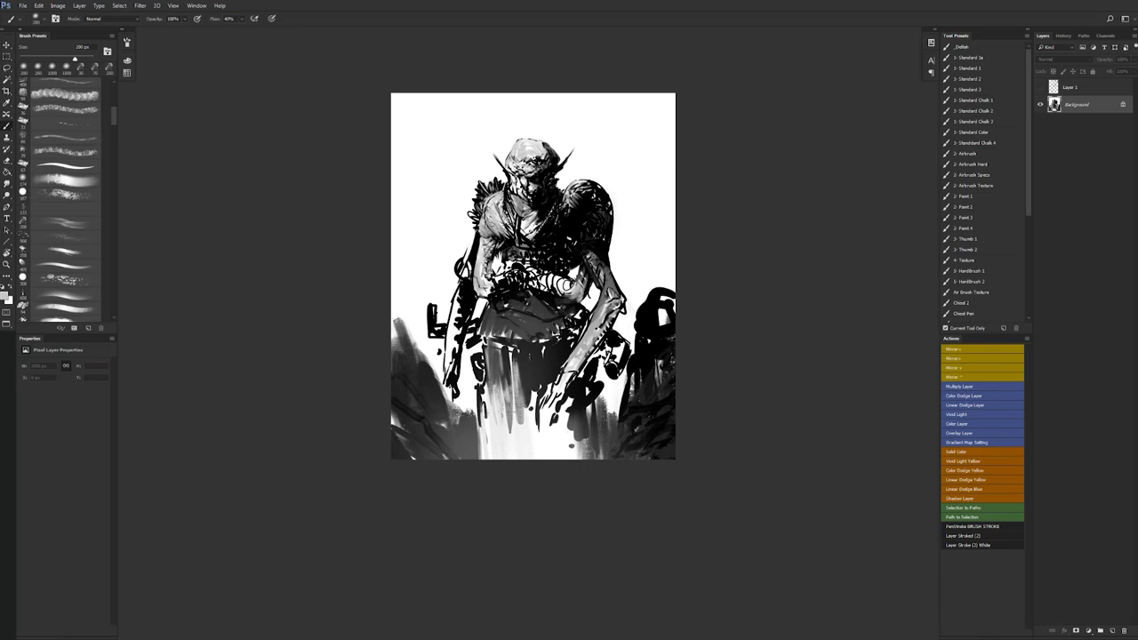
pyautogui.press('[')
pyautogui.press('[')
pyautogui.moveTo(486, 247)
pyautogui.mouseDown()
pyautogui.moveTo(489, 277)
pyautogui.moveTo(574, 289)
pyautogui.mouseUp()
pyautogui.keyDown('alt'); pyautogui.click(594, 273); pyautogui.keyUp('alt')
pyautogui.keyDown('alt'); pyautogui.click(592, 276); pyautogui.keyUp('alt')
pyautogui.moveTo(536, 277); pyautogui.dragTo(569, 290)
pyautogui.click(585, 254)
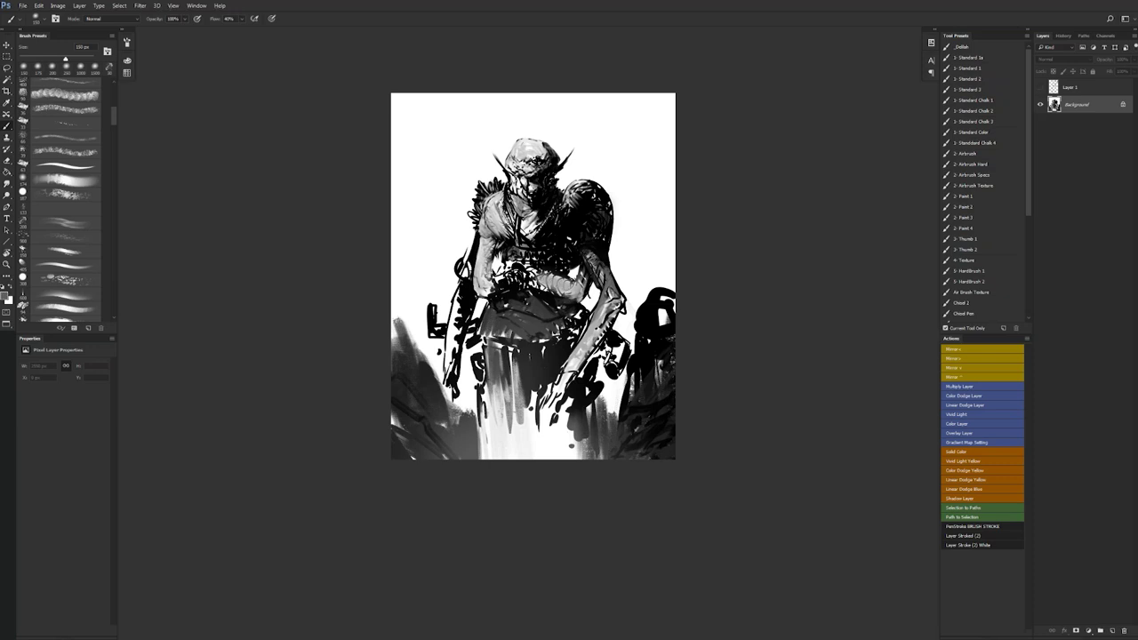
# - Mirror the canvas back and touch up the bent forearm's edge in a sampled tone with a 40 px brush
pyautogui.press('F2')
pyautogui.keyDown('ctrl'); pyautogui.click(530, 270); pyautogui.keyUp('ctrl')
pyautogui.keyDown('alt'); pyautogui.click(487, 296); pyautogui.keyUp('alt')
pyautogui.press('[')
pyautogui.press('[')
pyautogui.press('[')
pyautogui.press('[')
pyautogui.press('[')
pyautogui.press('[')
pyautogui.press('[')
pyautogui.press('[')
pyautogui.press('[')
pyautogui.keyDown('alt'); pyautogui.click(470, 286); pyautogui.keyUp('alt')
pyautogui.moveTo(463, 285)
pyautogui.mouseDown()
pyautogui.moveTo(477, 305)
pyautogui.moveTo(471, 292)
pyautogui.mouseUp()
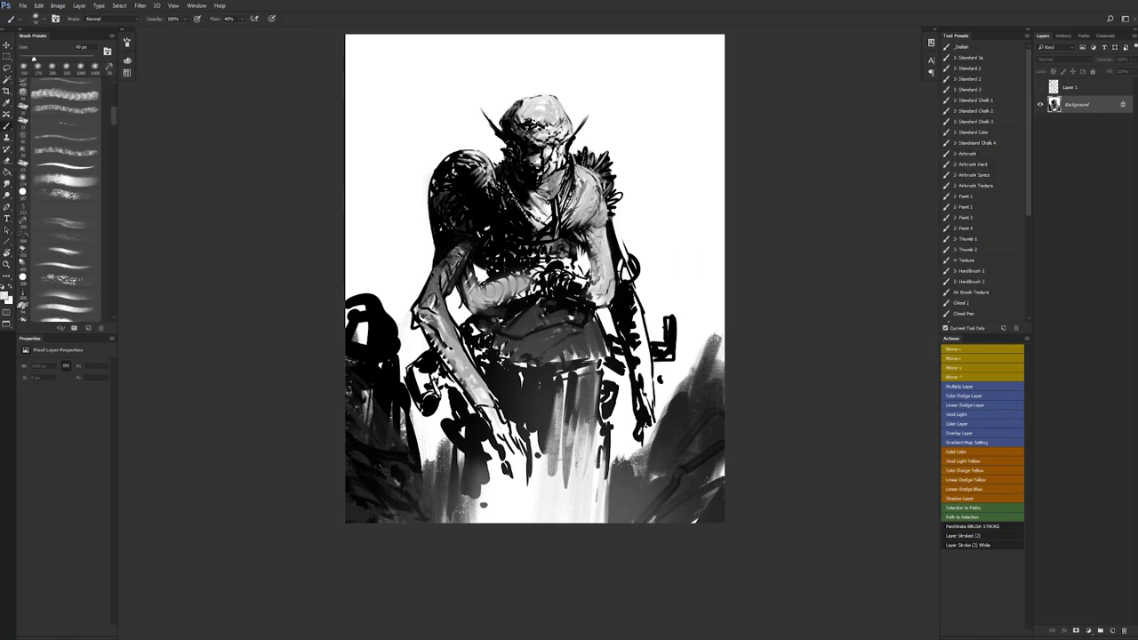
# - Smooth the forehead, face and jaw with sampled tones, using a 100 px airbrush
pyautogui.press(']')
pyautogui.press(']')
pyautogui.press(']')
pyautogui.press(']')
pyautogui.moveTo(523, 117)
pyautogui.mouseDown()
pyautogui.moveTo(522, 131)
pyautogui.moveTo(512, 122)
pyautogui.moveTo(544, 119)
pyautogui.moveTo(543, 138)
pyautogui.moveTo(533, 135)
pyautogui.moveTo(553, 139)
pyautogui.moveTo(558, 118)
pyautogui.moveTo(547, 104)
pyautogui.moveTo(537, 127)
pyautogui.moveTo(543, 161)
pyautogui.moveTo(561, 171)
pyautogui.moveTo(545, 171)
pyautogui.moveTo(556, 167)
pyautogui.mouseUp()
pyautogui.keyDown('alt'); pyautogui.click(532, 107); pyautogui.keyUp('alt')
pyautogui.keyDown('alt'); pyautogui.click(518, 111); pyautogui.keyUp('alt')
pyautogui.keyDown('alt'); pyautogui.click(519, 114); pyautogui.keyUp('alt')
pyautogui.keyDown('alt'); pyautogui.click(547, 108); pyautogui.keyUp('alt')
pyautogui.moveTo(529, 159); pyautogui.dragTo(544, 166)
pyautogui.keyDown('alt'); pyautogui.click(538, 167); pyautogui.keyUp('alt')
pyautogui.moveTo(552, 152)
pyautogui.mouseDown()
pyautogui.moveTo(555, 166)
pyautogui.moveTo(545, 167)
pyautogui.mouseUp()
pyautogui.keyDown('alt'); pyautogui.click(551, 158); pyautogui.keyUp('alt')
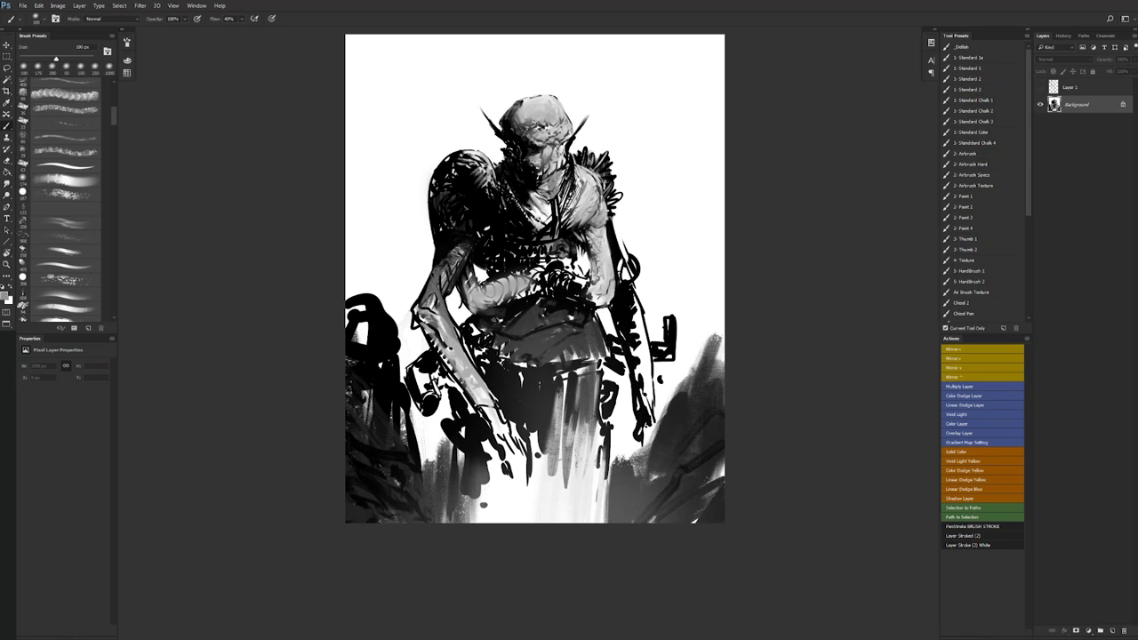
# - Check the figure in a mirrored view, restore its orientation and choose the Grunge 2 brush preset
pyautogui.hotkey('ctrl', 'shift', 'h')
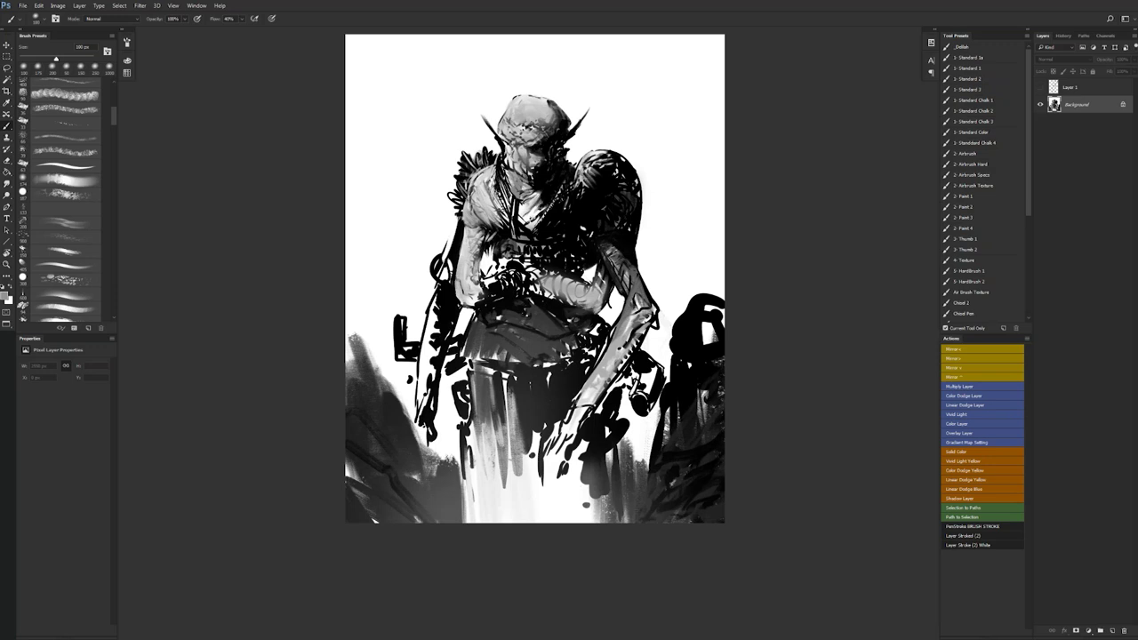
pyautogui.press('F2')
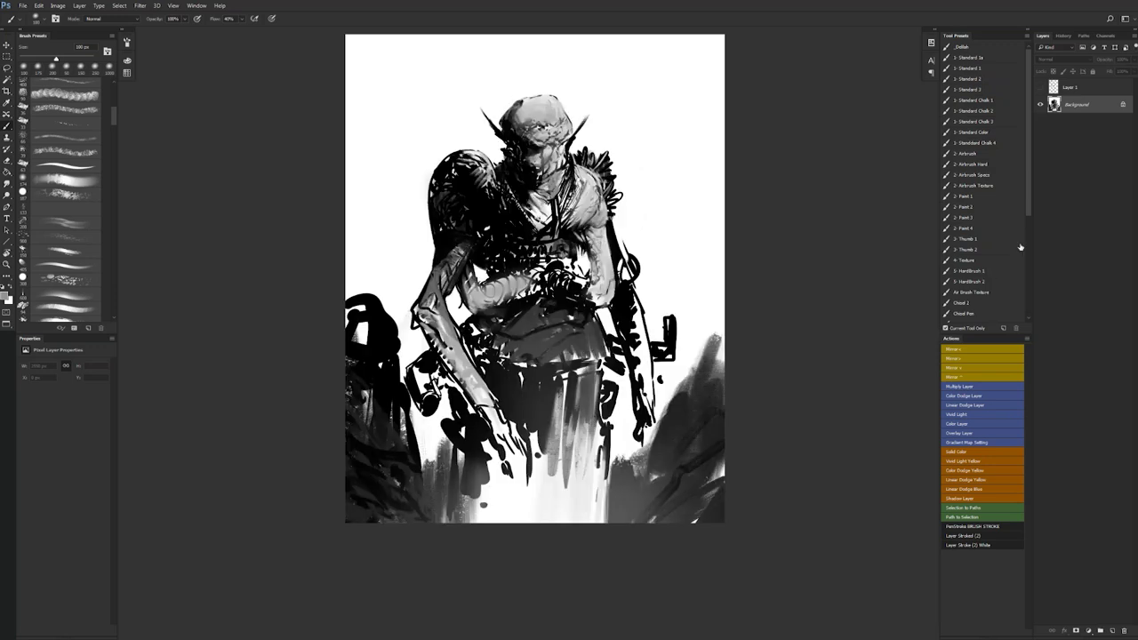
pyautogui.scroll(-5, 1014, 267)
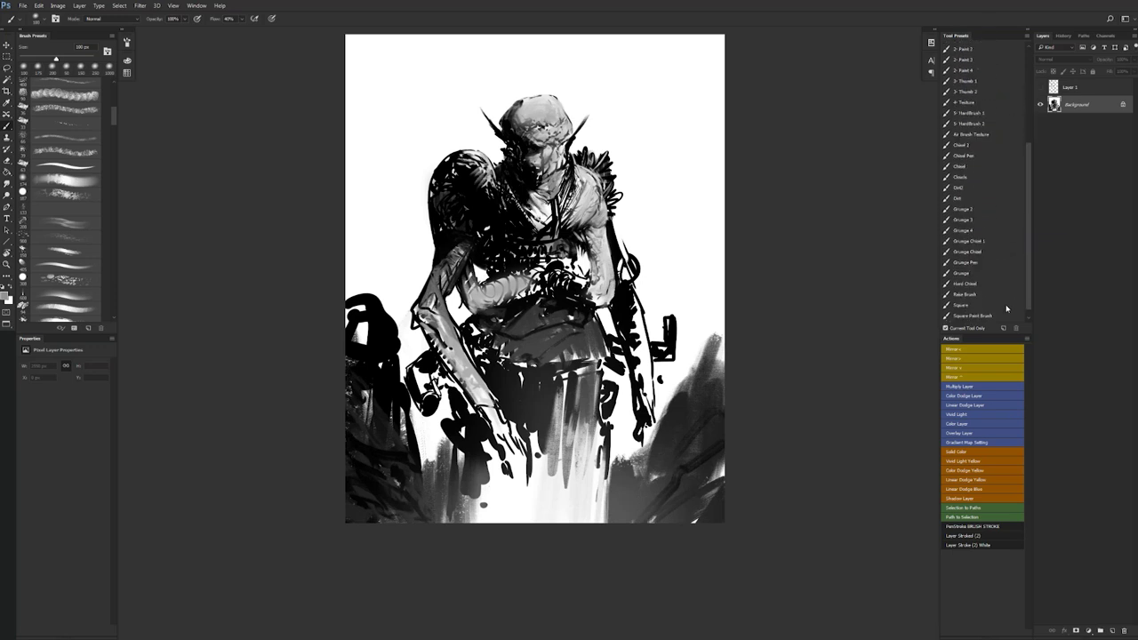
pyautogui.click(965, 209)
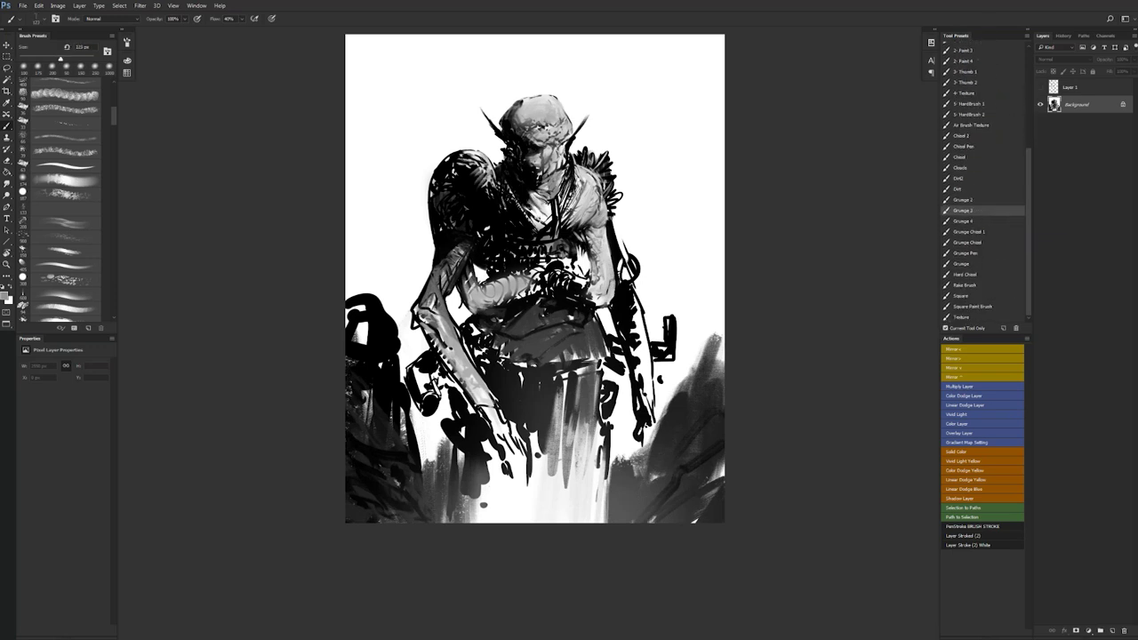
# - Paint vertical streaks of sampled grey into the background beside the lowered hand, enlarging the Grunge 2 brush to 1000 px
pyautogui.keyDown('alt'); pyautogui.click(475, 479); pyautogui.keyUp('alt')
pyautogui.moveTo(476, 481); pyautogui.dragTo(481, 523)
pyautogui.press(']')
pyautogui.press(']')
pyautogui.press(']')
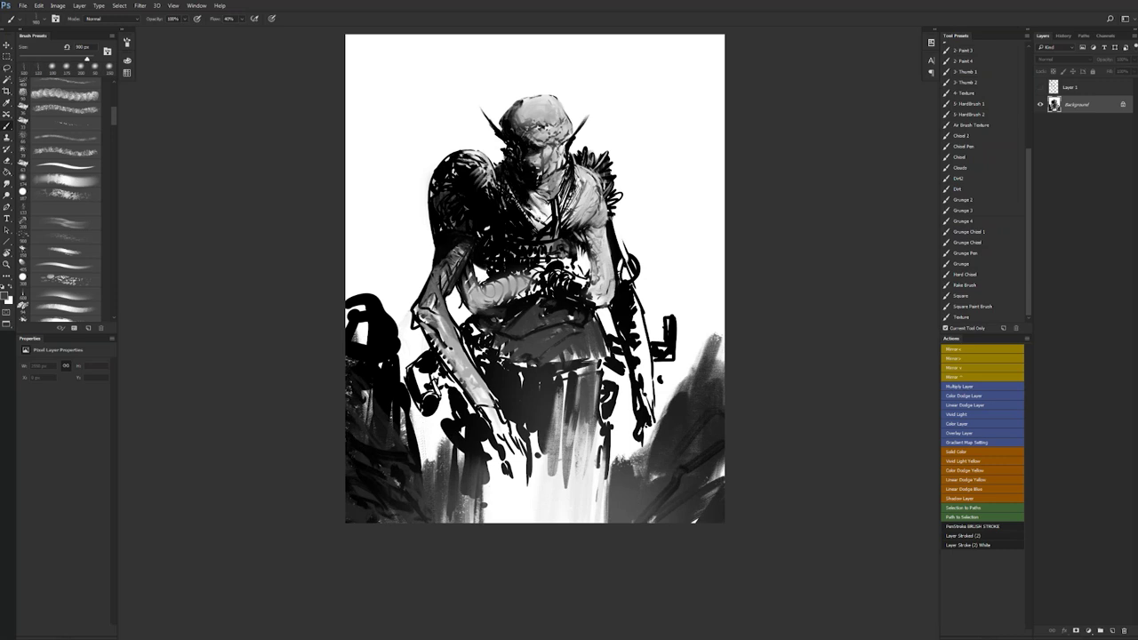
pyautogui.press(']')
pyautogui.press(']')
pyautogui.press(']')
pyautogui.moveTo(489, 462); pyautogui.dragTo(495, 523)
pyautogui.keyDown('alt'); pyautogui.click(499, 489); pyautogui.keyUp('alt')
pyautogui.moveTo(489, 457); pyautogui.dragTo(486, 522)
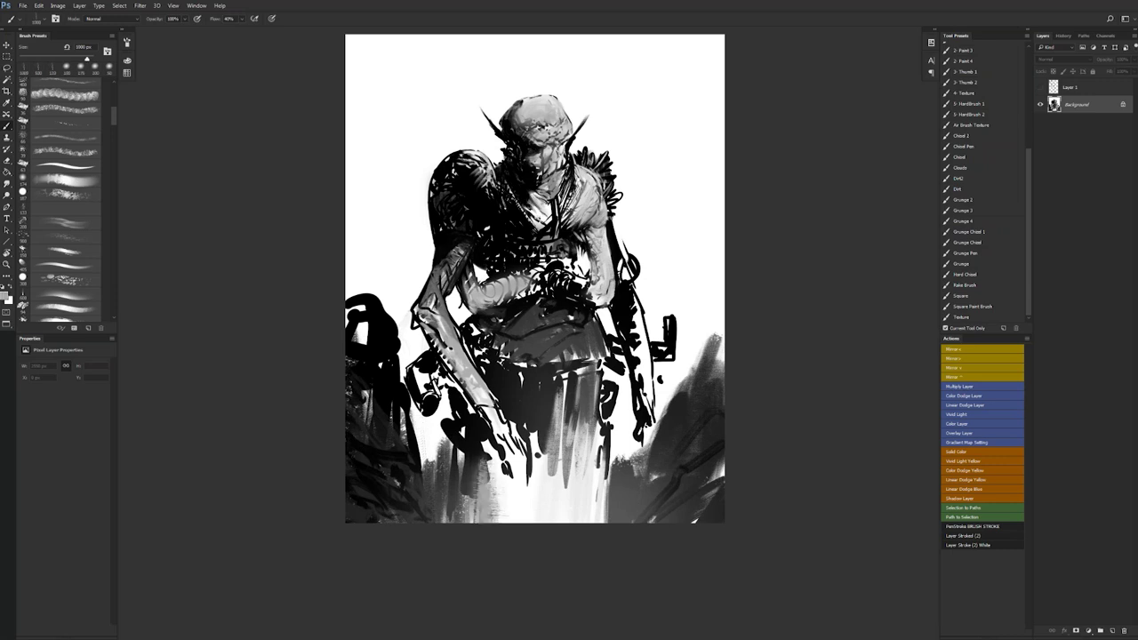
# - Paint grey streaks over the upper legs and add a black shadow directly beneath the tunic hem
pyautogui.moveTo(558, 386)
pyautogui.mouseDown()
pyautogui.moveTo(550, 443)
pyautogui.moveTo(545, 432)
pyautogui.mouseUp()
pyautogui.moveTo(541, 384)
pyautogui.mouseDown()
pyautogui.moveTo(528, 432)
pyautogui.moveTo(524, 422)
pyautogui.mouseUp()
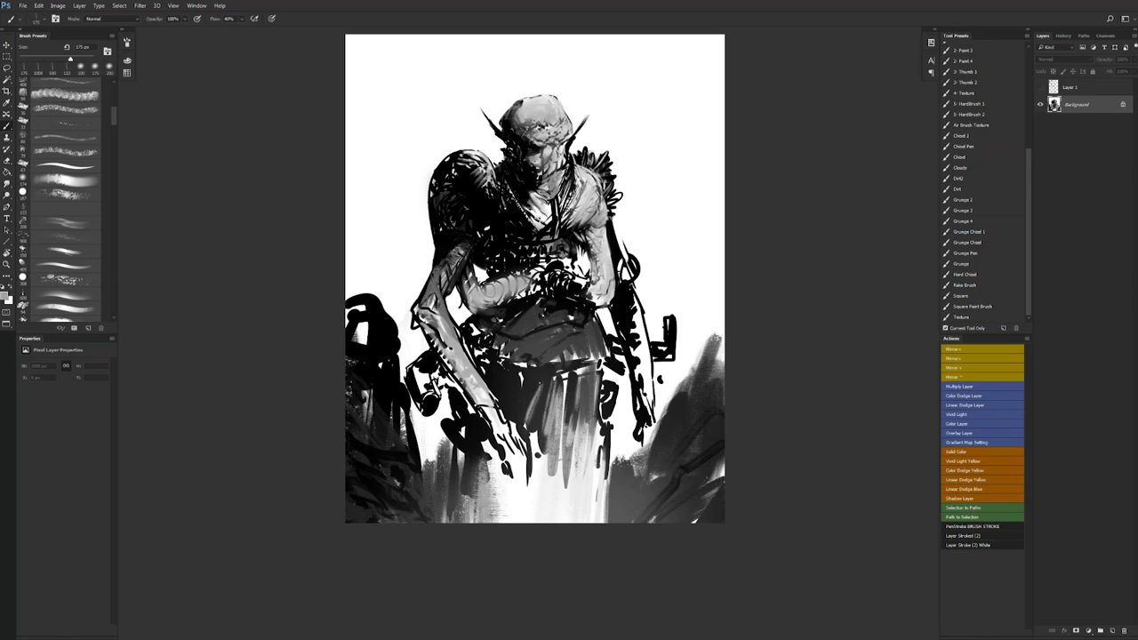
pyautogui.press('d')
pyautogui.moveTo(509, 372); pyautogui.dragTo(514, 405)
pyautogui.hotkey('ctrl', 'z')
pyautogui.press('[')
pyautogui.moveTo(551, 363)
pyautogui.mouseDown()
pyautogui.moveTo(539, 405)
pyautogui.moveTo(557, 408)
pyautogui.moveTo(552, 447)
pyautogui.mouseUp()
pyautogui.hotkey('ctrl', 'z')
pyautogui.moveTo(539, 365)
pyautogui.mouseDown()
pyautogui.moveTo(588, 362)
pyautogui.moveTo(575, 374)
pyautogui.moveTo(591, 375)
pyautogui.moveTo(573, 383)
pyautogui.moveTo(583, 387)
pyautogui.mouseUp()
pyautogui.moveTo(576, 389); pyautogui.dragTo(590, 403)
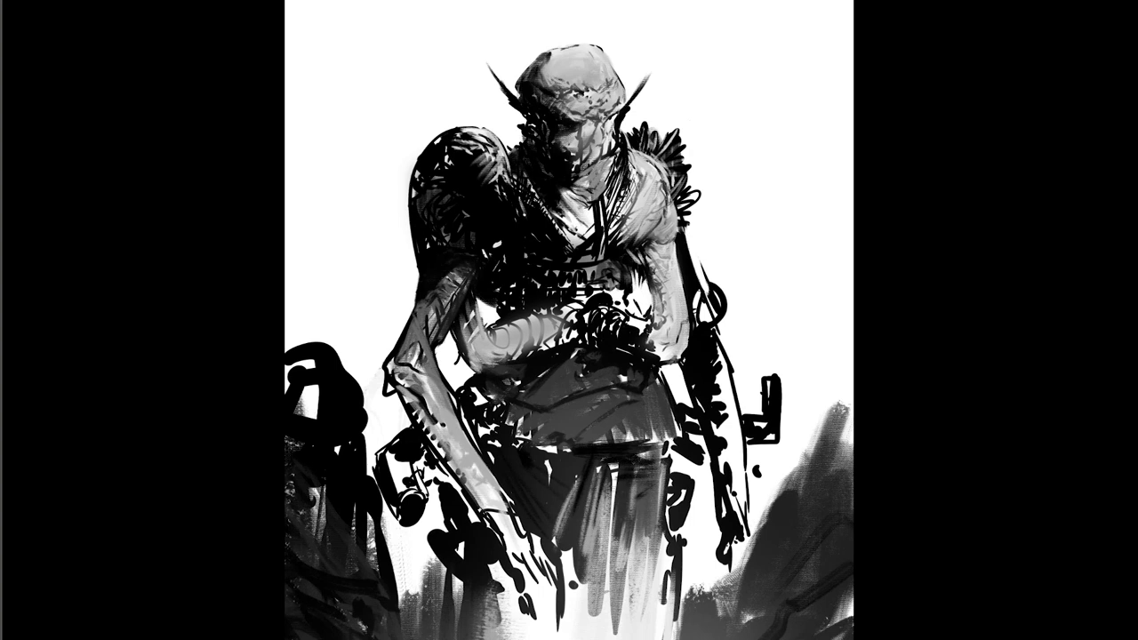
# - Check the whole figure full screen at reduced and enlarged sizes, and view it mirrored
pyautogui.scroll(-2, 590, 128)
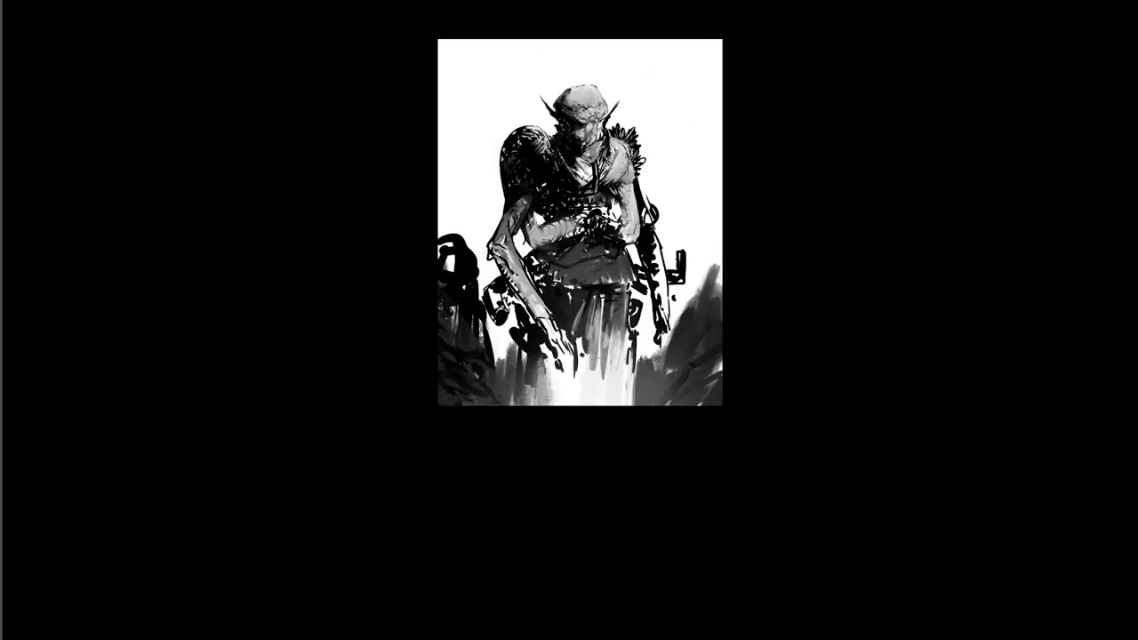
pyautogui.hotkey('ctrl', 'shift', 'h')
pyautogui.press('m')
pyautogui.press('+')
pyautogui.press('+')
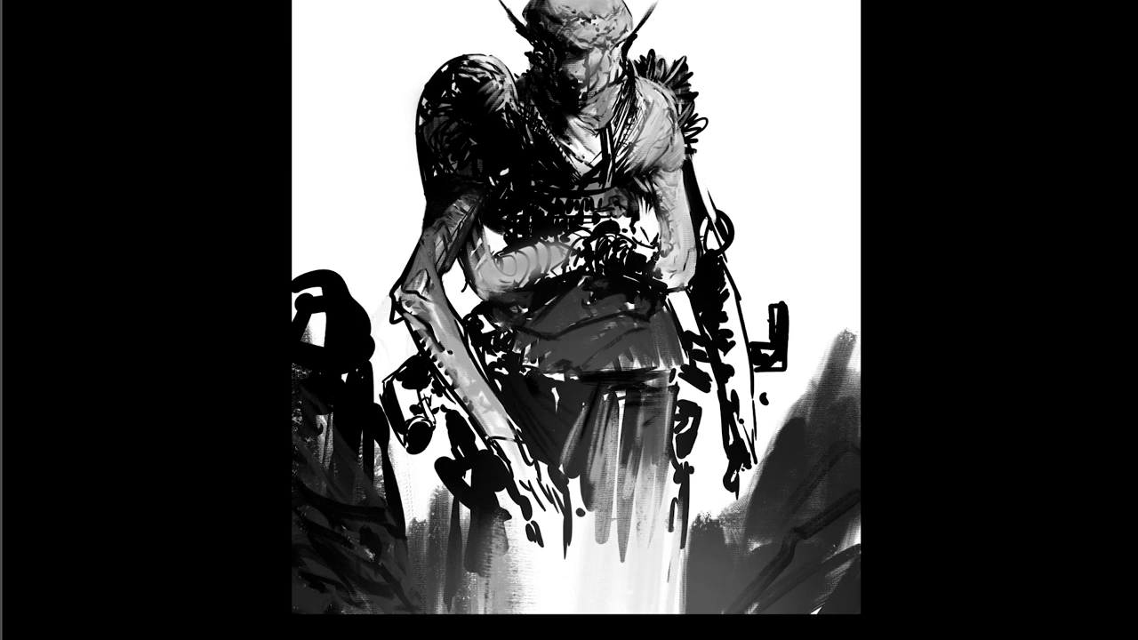
pyautogui.keyDown('alt'); pyautogui.click(504, 258); pyautogui.keyUp('alt')
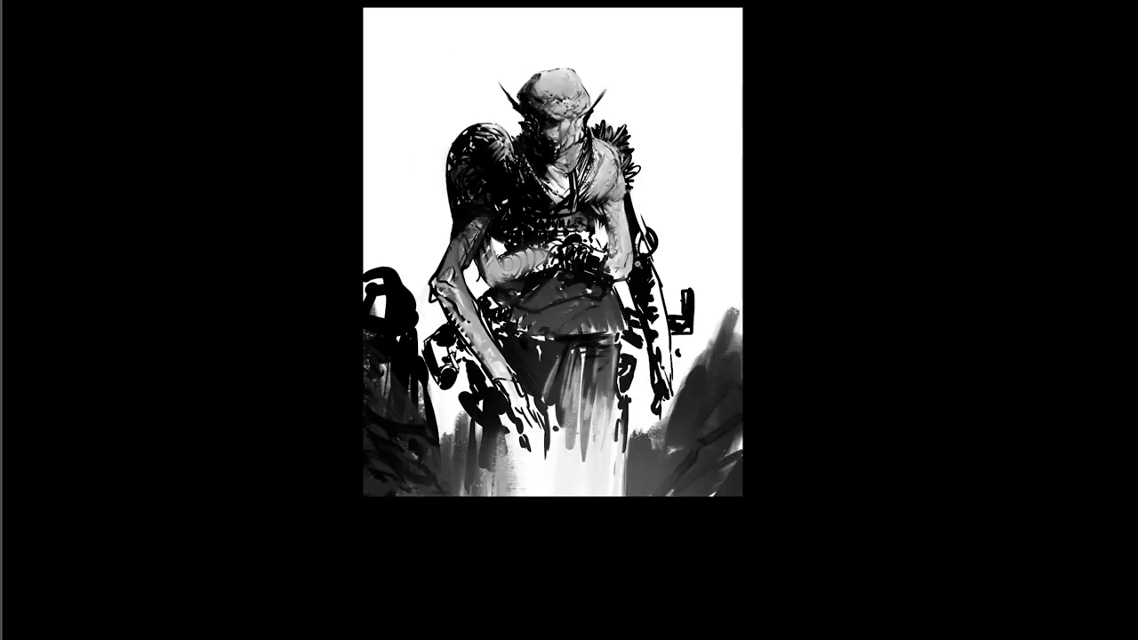
pyautogui.press('f')
pyautogui.press('f')
pyautogui.hotkey('ctrl', 'shift', 'h')
pyautogui.keyDown('ctrl'); pyautogui.click(591, 231); pyautogui.keyUp('ctrl')
# - Choose the Standard 2 brush preset and touch up the shadow beneath the brow with a small brush in black
pyautogui.press('d')
pyautogui.press('[')
pyautogui.press('[')
pyautogui.press('[')
pyautogui.press('[')
pyautogui.press('[')
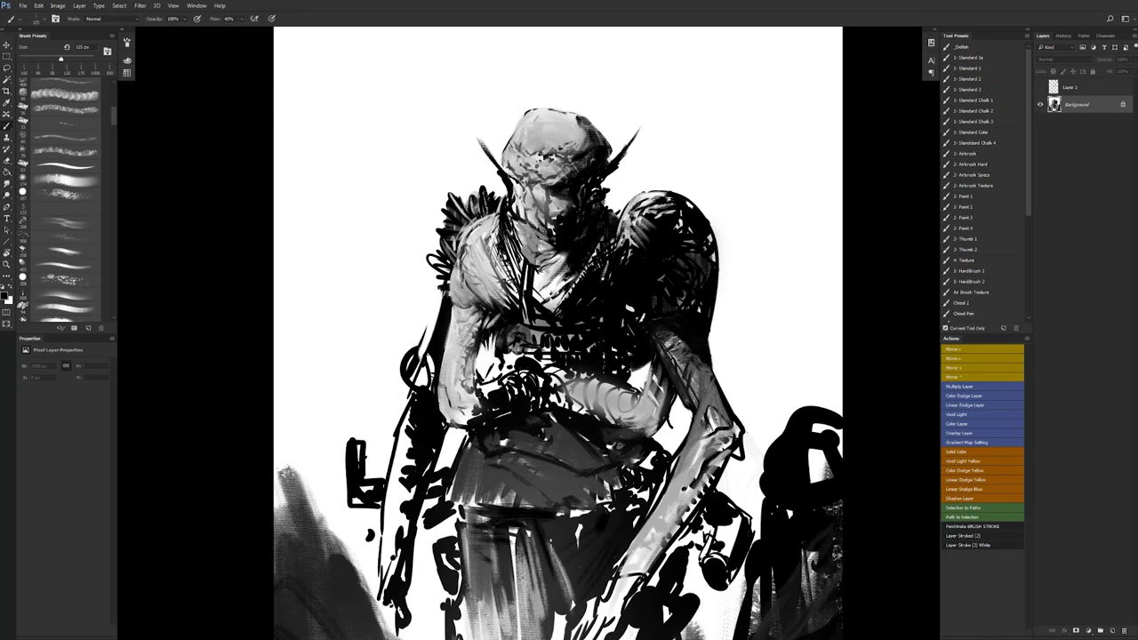
pyautogui.click(990, 80)
pyautogui.press('[')
pyautogui.press('[')
pyautogui.press('[')
pyautogui.press('[')
pyautogui.press('[')
pyautogui.press('[')
pyautogui.press(']')
pyautogui.press(']')
pyautogui.press(']')
pyautogui.moveTo(526, 176)
pyautogui.mouseDown()
pyautogui.moveTo(516, 174)
pyautogui.moveTo(546, 173)
pyautogui.mouseUp()
pyautogui.press('[')
pyautogui.press('x')
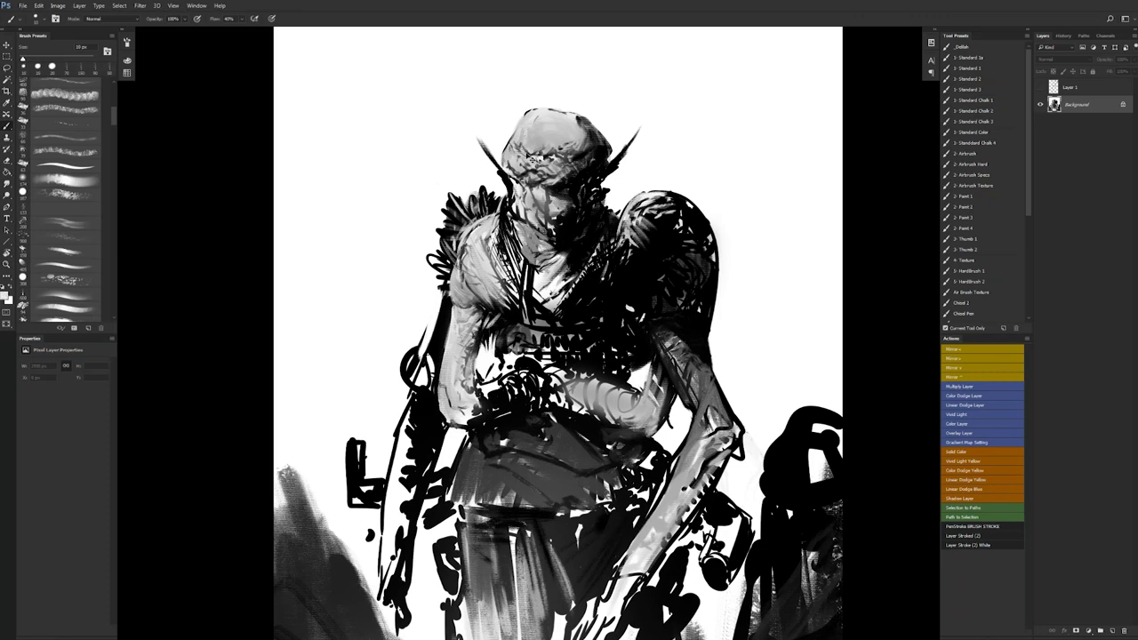
# - Duplicate the background layer and lower the copy's lightness with Hue/Saturation so the white backdrop turns light grey
pyautogui.hotkey('ctrl', 'j')
pyautogui.hotkey('ctrl', 'u')
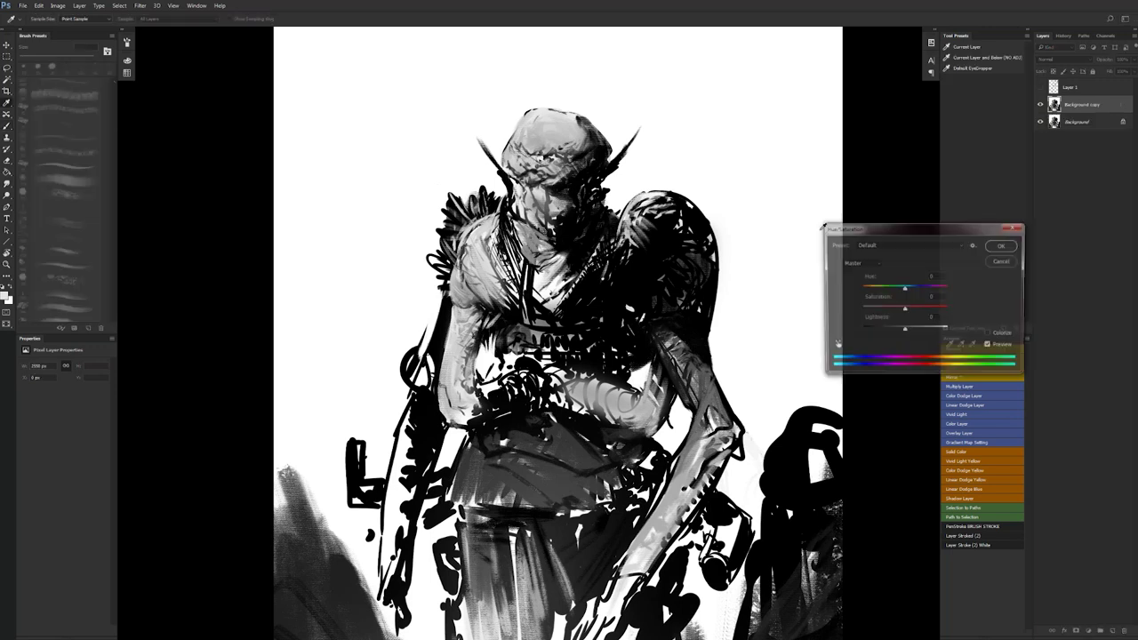
pyautogui.moveTo(904, 330); pyautogui.dragTo(897, 331)
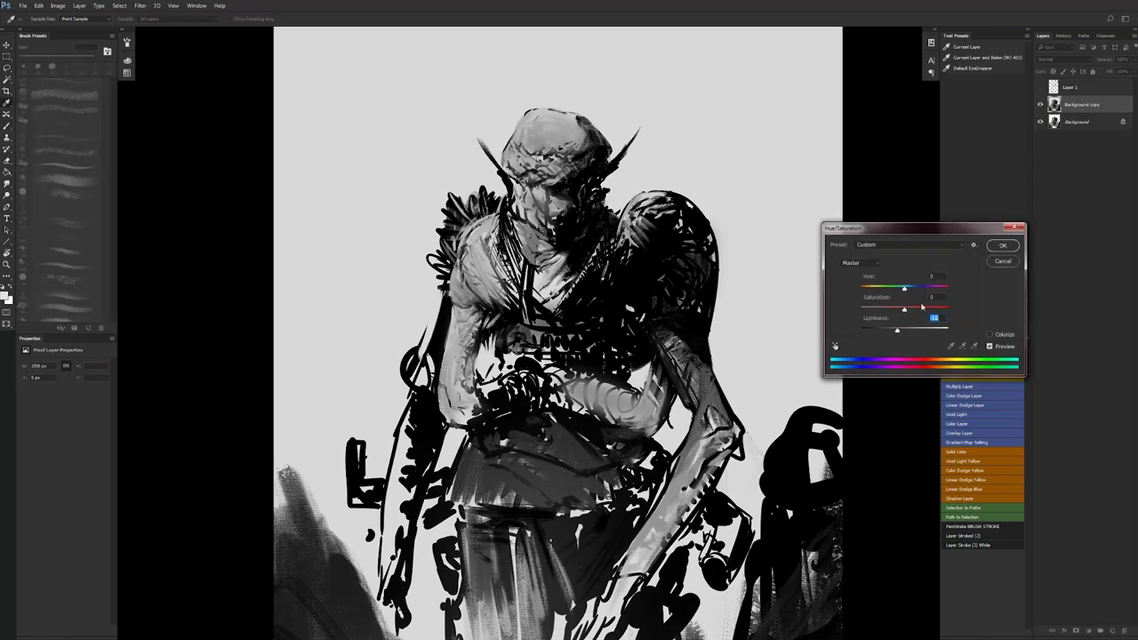
pyautogui.click(1002, 246)
# - Touch up the upper edge of the head with a small brush and mirror the canvas back
pyautogui.press('b')
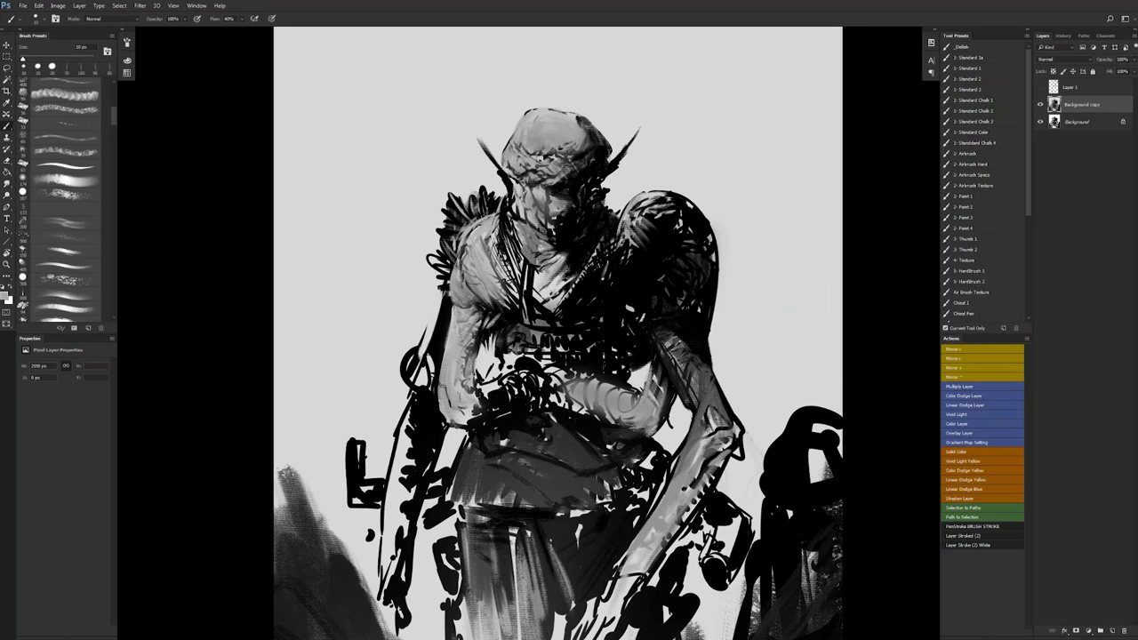
pyautogui.press(']')
pyautogui.moveTo(571, 117); pyautogui.dragTo(589, 127)
pyautogui.press('F2')
# - Refine the crown of the head with black and sampled greys, using a brush of about 20 px
pyautogui.press('d')
pyautogui.press(']')
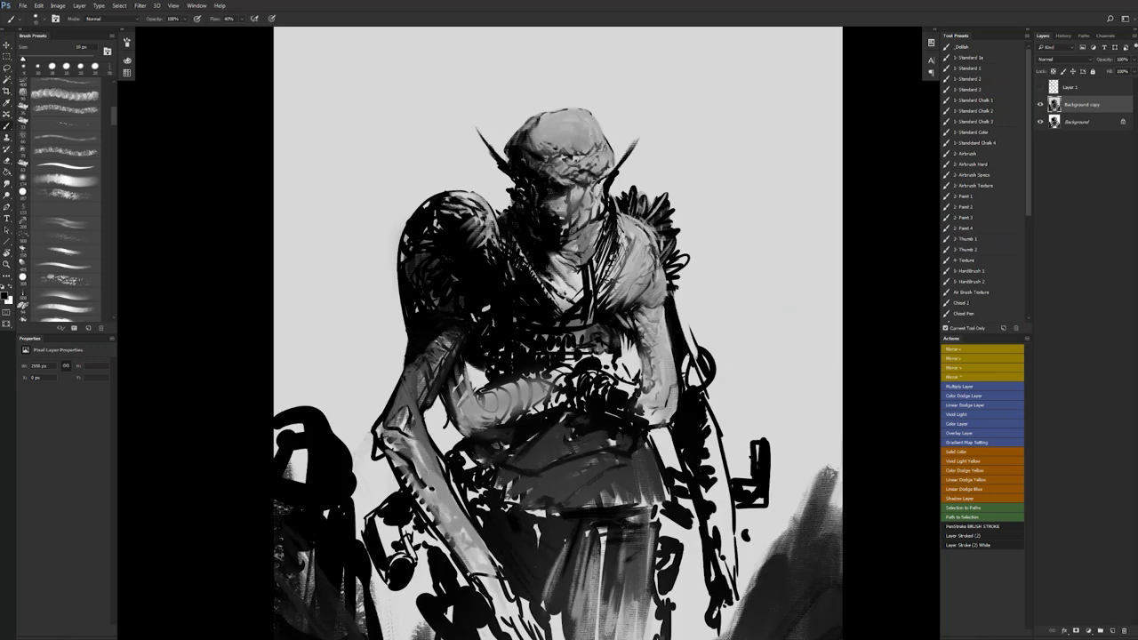
pyautogui.press('x')
pyautogui.press('x')
pyautogui.press('x')
pyautogui.moveTo(546, 121); pyautogui.dragTo(547, 126)
pyautogui.keyDown('alt'); pyautogui.click(551, 125); pyautogui.keyUp('alt')
pyautogui.press('x')
pyautogui.press('[')
pyautogui.press('x')
pyautogui.keyDown('alt'); pyautogui.click(562, 121); pyautogui.keyUp('alt')
pyautogui.moveTo(565, 123)
pyautogui.mouseDown()
pyautogui.moveTo(556, 119)
pyautogui.moveTo(581, 113)
pyautogui.mouseUp()
# - Detail the brow creases and the nose area below them with small strokes, enlarging the brush to 25 px
pyautogui.press('x')
pyautogui.press('[')
pyautogui.press('[')
pyautogui.press(']')
pyautogui.press(']')
pyautogui.press(']')
pyautogui.moveTo(554, 180); pyautogui.dragTo(558, 178)
pyautogui.press('[')
pyautogui.press(']')
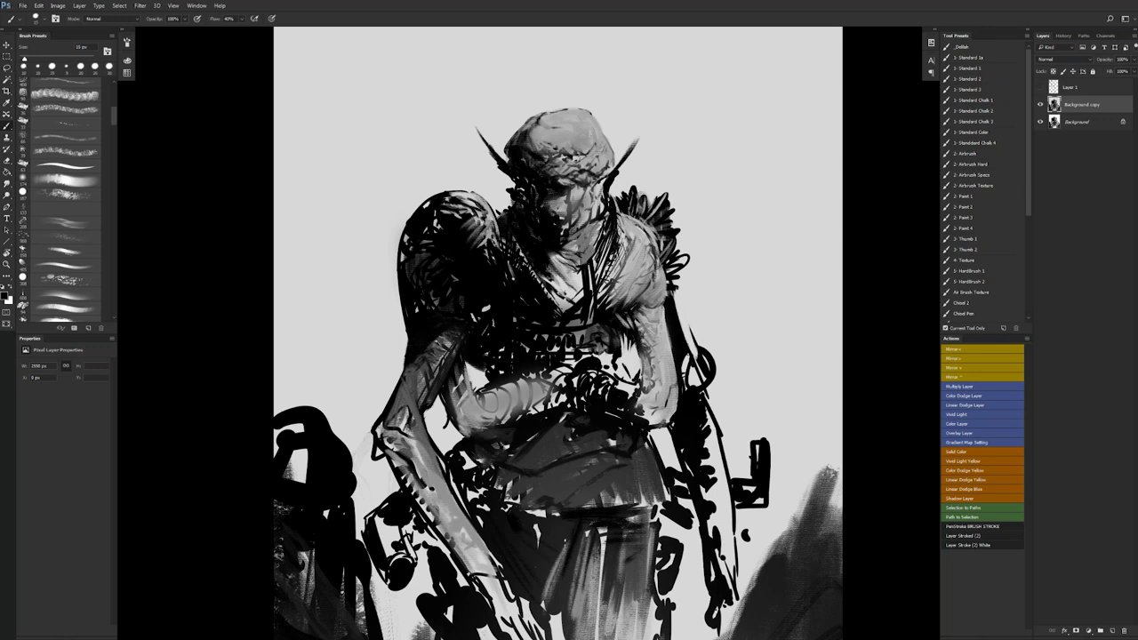
pyautogui.click(563, 167)
pyautogui.click(569, 170)
pyautogui.press(']')
pyautogui.moveTo(562, 194); pyautogui.dragTo(551, 204)
pyautogui.press(']')
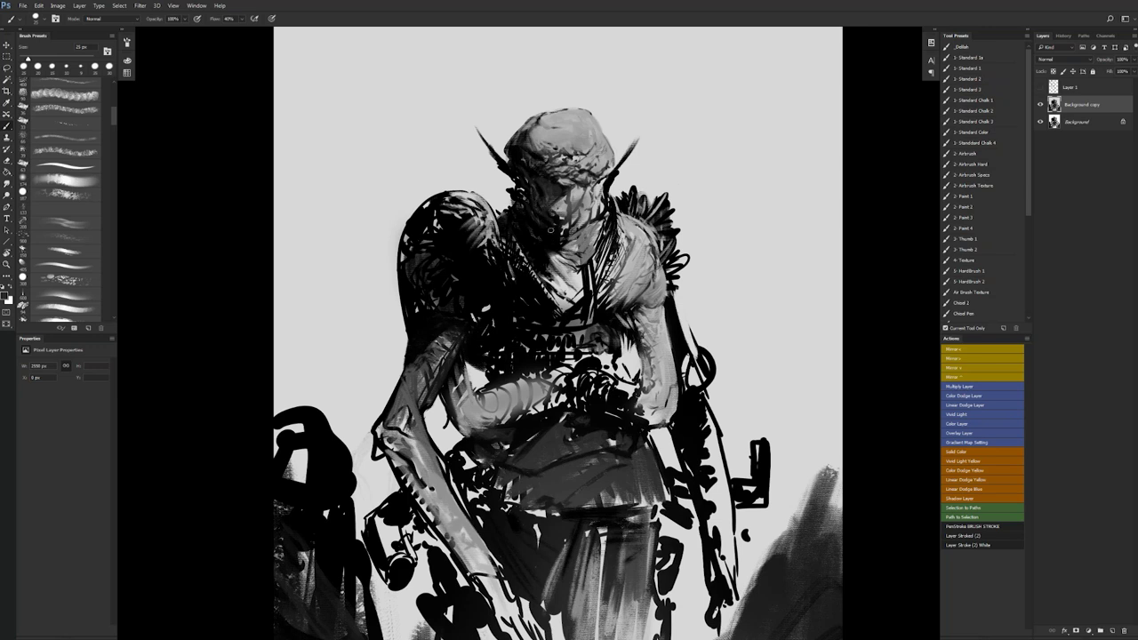
# - Paint small strokes around the mouth and jaw with a 15 px brush, sample a cheek tone and mirror the canvas
pyautogui.press('d')
pyautogui.press('[')
pyautogui.press('[')
pyautogui.press('[')
pyautogui.press('x')
pyautogui.press(']')
pyautogui.press(']')
pyautogui.press('x')
pyautogui.press('x')
pyautogui.moveTo(567, 223); pyautogui.dragTo(574, 214)
pyautogui.press('[')
pyautogui.keyDown('alt'); pyautogui.click(583, 210); pyautogui.keyUp('alt')
pyautogui.keyDown('alt'); pyautogui.click(584, 210); pyautogui.keyUp('alt')
pyautogui.keyDown('ctrl'); pyautogui.click(581, 235); pyautogui.keyUp('ctrl')
pyautogui.keyDown('ctrl'); pyautogui.click(581, 235); pyautogui.keyUp('ctrl')
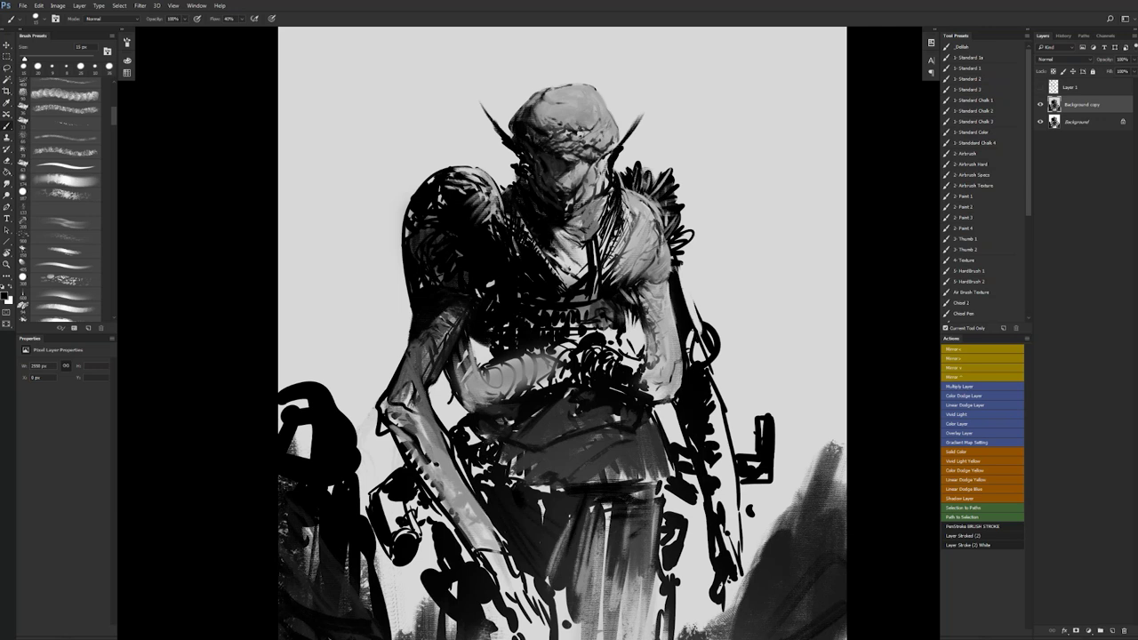
pyautogui.hotkey('ctrl', 'shift', 'h')
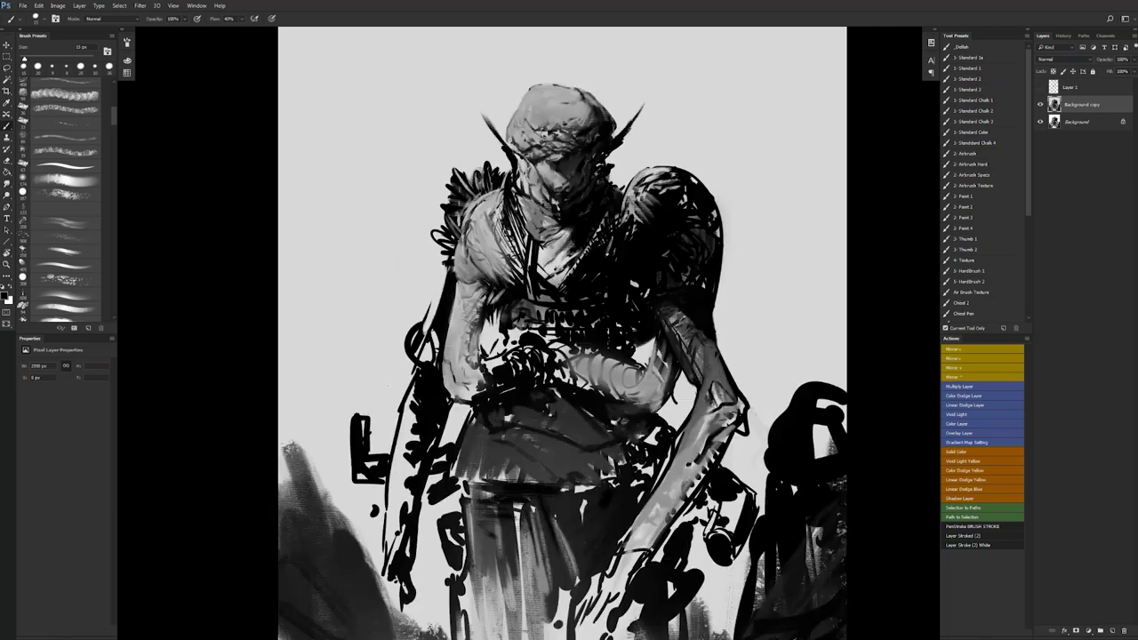
# - Refine the side of the face and neck with black and a sampled tone, enlarging the brush to 50 px
pyautogui.press(']')
pyautogui.press(']')
pyautogui.press(']')
pyautogui.moveTo(523, 160); pyautogui.dragTo(528, 178)
pyautogui.keyDown('alt'); pyautogui.click(532, 175); pyautogui.keyUp('alt')
pyautogui.press(']')
pyautogui.press('x')
pyautogui.moveTo(524, 175); pyautogui.dragTo(540, 181)
pyautogui.press(']')
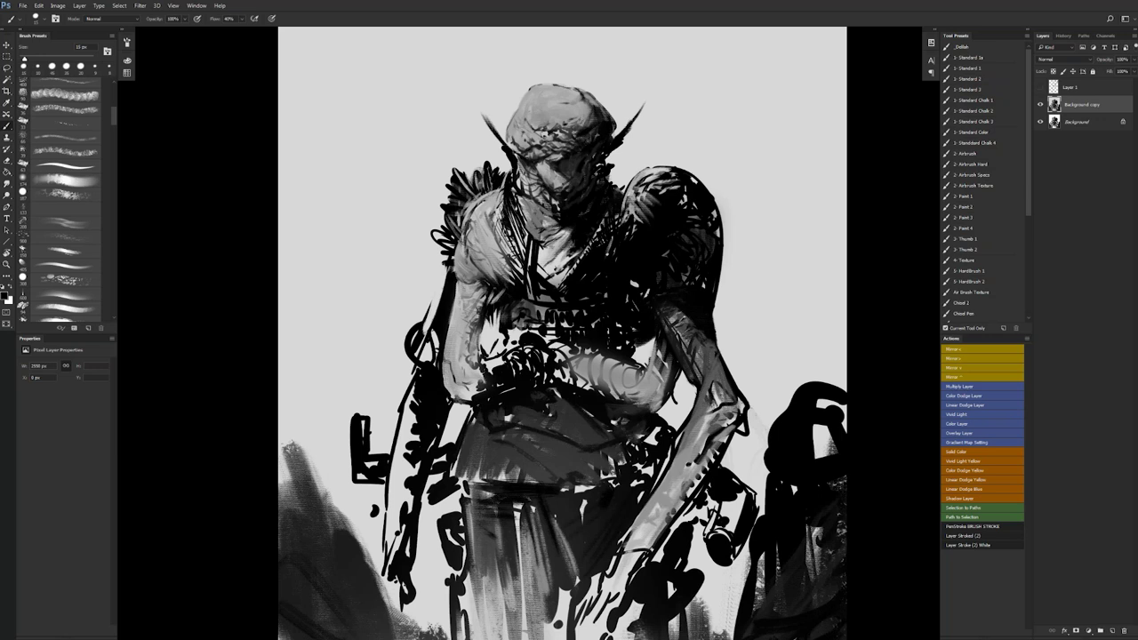
pyautogui.press('x')
pyautogui.press('x')
pyautogui.press(']')
pyautogui.press(']')
pyautogui.press(']')
pyautogui.moveTo(527, 158)
pyautogui.mouseDown()
pyautogui.moveTo(534, 184)
pyautogui.moveTo(480, 222)
pyautogui.mouseUp()
# - Check the whole figure at a reduced size, return to the upper body and reduce the brush to 20 px
pyautogui.press('z')
pyautogui.click(581, 204)
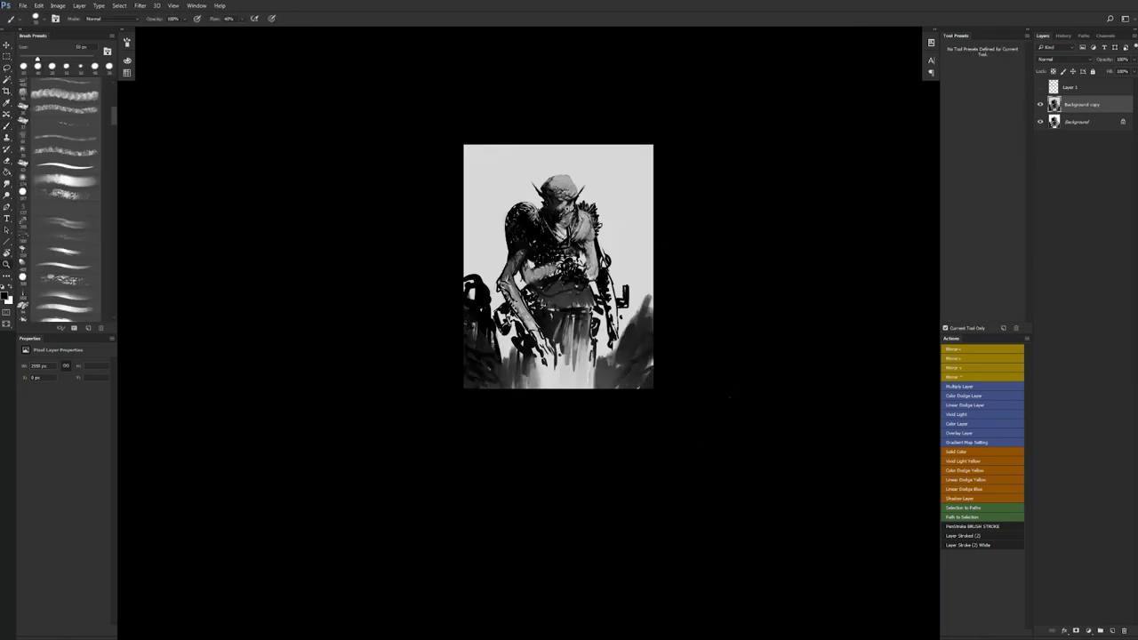
pyautogui.click(582, 204)
pyautogui.click(582, 205)
pyautogui.press('b')
pyautogui.press('[')
pyautogui.press('[')
pyautogui.press('[')
pyautogui.press('[')
pyautogui.press('[')
pyautogui.press('[')
pyautogui.press('[')
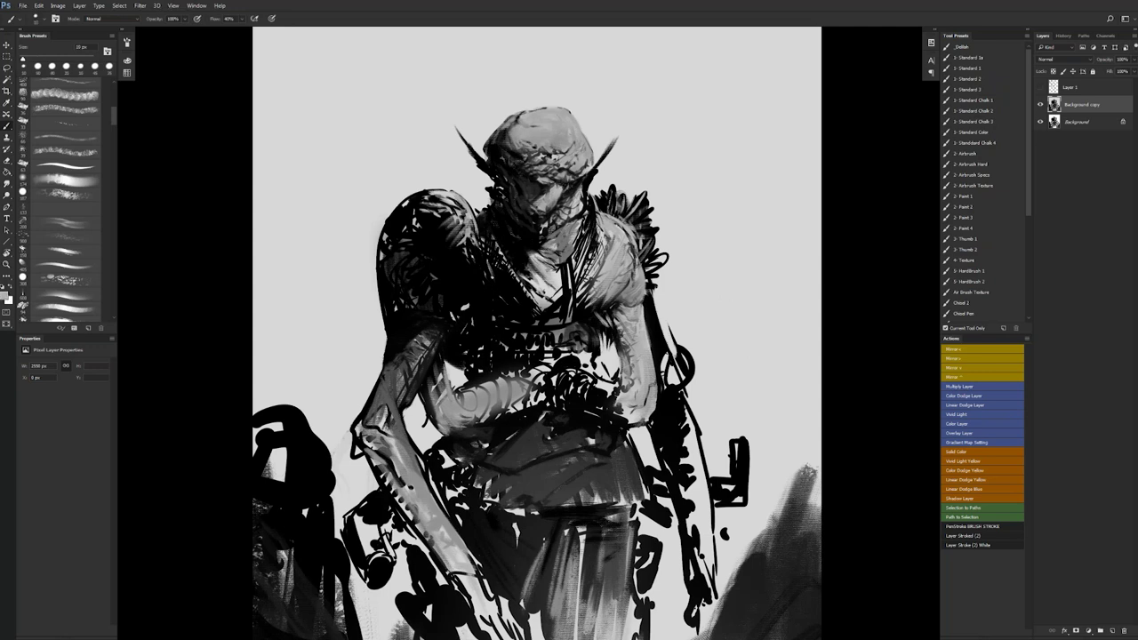
# - Mirror the canvas and touch up the side of the forehead with a 25 px brush
pyautogui.press(']')
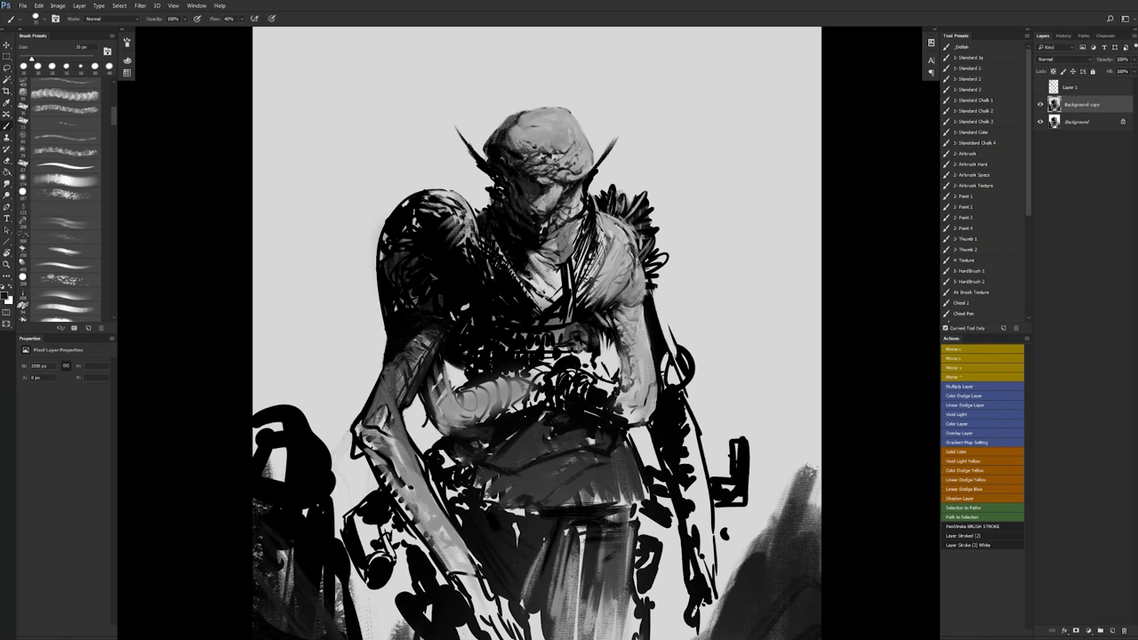
pyautogui.press('[')
pyautogui.press('[')
pyautogui.press('[')
pyautogui.press('[')
pyautogui.press(']')
pyautogui.press(']')
pyautogui.press(']')
pyautogui.press(']')
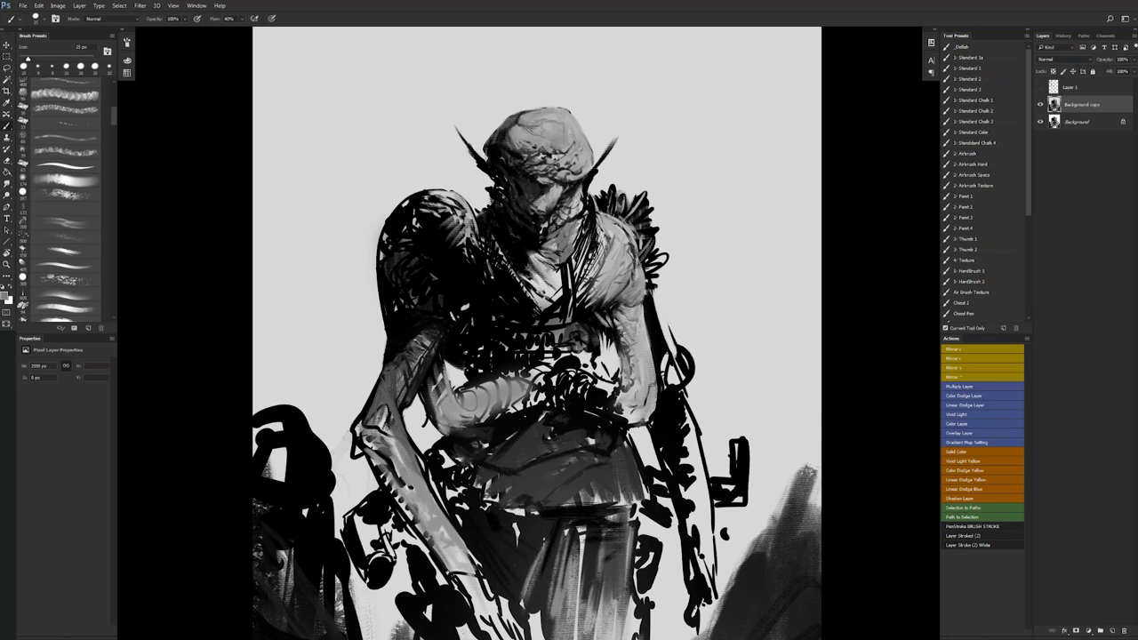
pyautogui.press('d')
pyautogui.press('x')
pyautogui.press('x')
pyautogui.hotkey('ctrl', 'shift', 'h')
pyautogui.press('r')
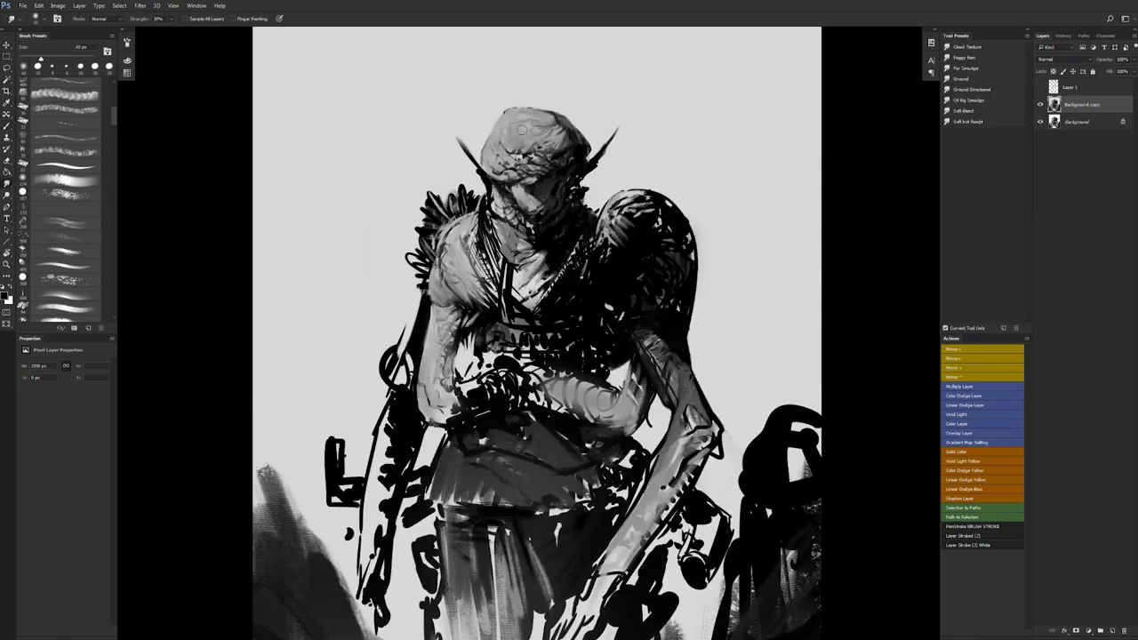
pyautogui.press('b')
pyautogui.press('x')
pyautogui.moveTo(499, 128); pyautogui.dragTo(490, 139)
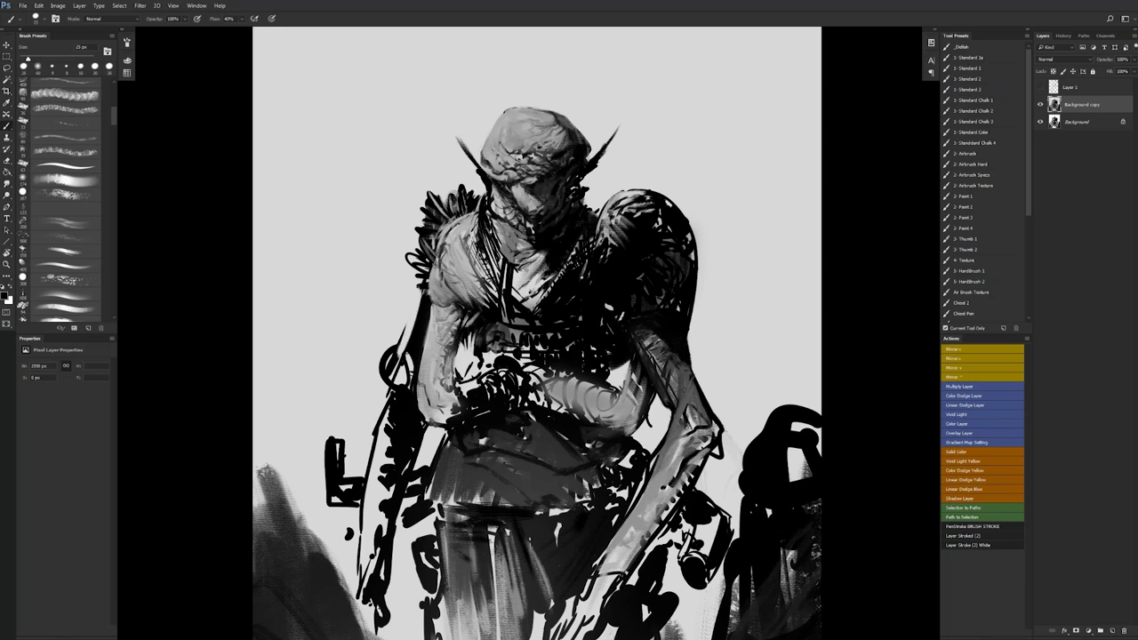
# - Touch up the side of the forehead with sampled tones and black, reducing the brush to 9 px
pyautogui.keyDown('alt'); pyautogui.click(489, 153); pyautogui.keyUp('alt')
pyautogui.moveTo(491, 150); pyautogui.dragTo(485, 164)
pyautogui.keyDown('alt'); pyautogui.click(490, 159); pyautogui.keyUp('alt')
pyautogui.press('d')
pyautogui.keyDown('alt'); pyautogui.click(498, 138); pyautogui.keyUp('alt')
pyautogui.moveTo(500, 133); pyautogui.dragTo(495, 138)
pyautogui.press('x')
pyautogui.press(']')
pyautogui.press(']')
pyautogui.press(']')
pyautogui.press('[')
pyautogui.press('[')
pyautogui.press('[')
pyautogui.press('[')
pyautogui.press('[')
pyautogui.press('[')
pyautogui.press('[')
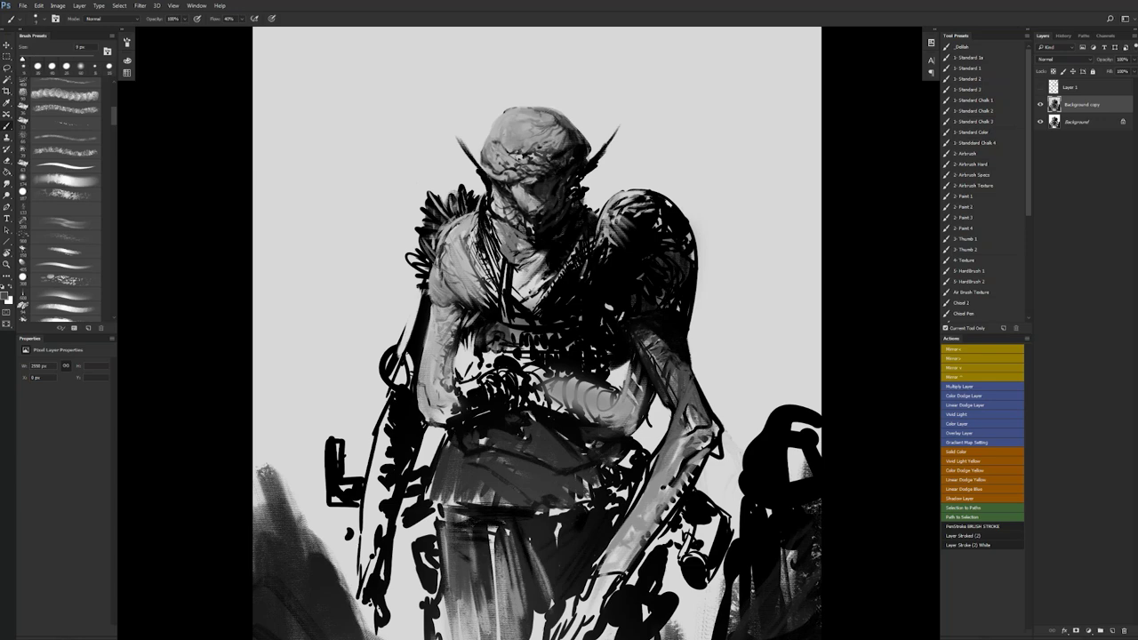
# - Mirror the canvas and return to the upper body with the Brush tool
pyautogui.press('z')
pyautogui.keyDown('alt'); pyautogui.click(550, 161); pyautogui.keyUp('alt')
pyautogui.keyDown('alt'); pyautogui.click(549, 161); pyautogui.keyUp('alt')
pyautogui.press('F2')
pyautogui.click(534, 176)
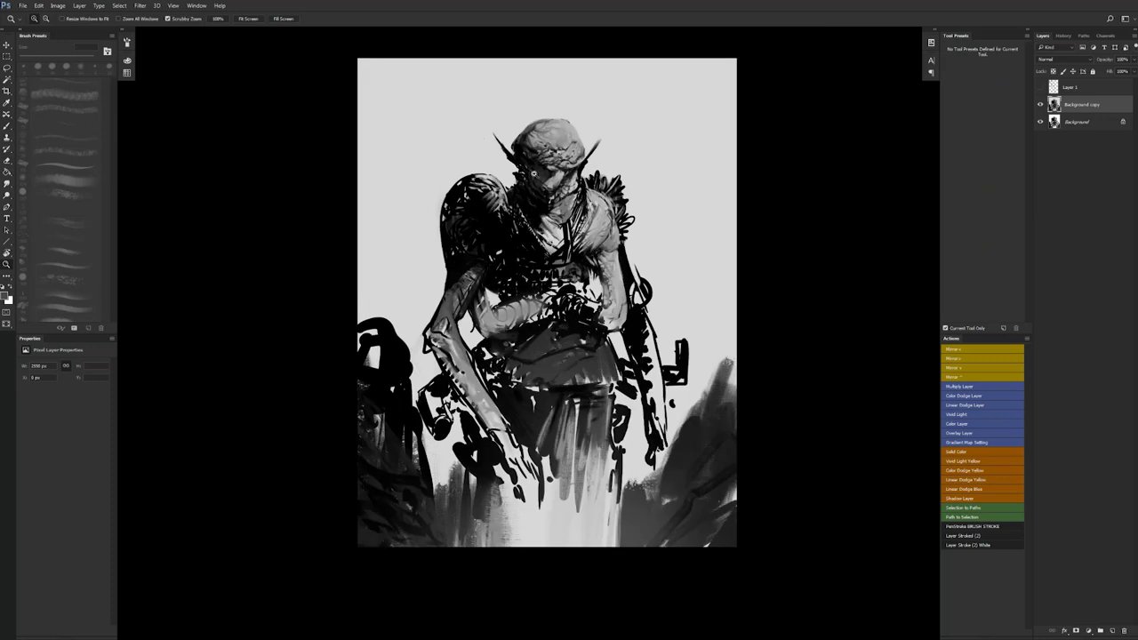
pyautogui.click(535, 176)
pyautogui.press('b')
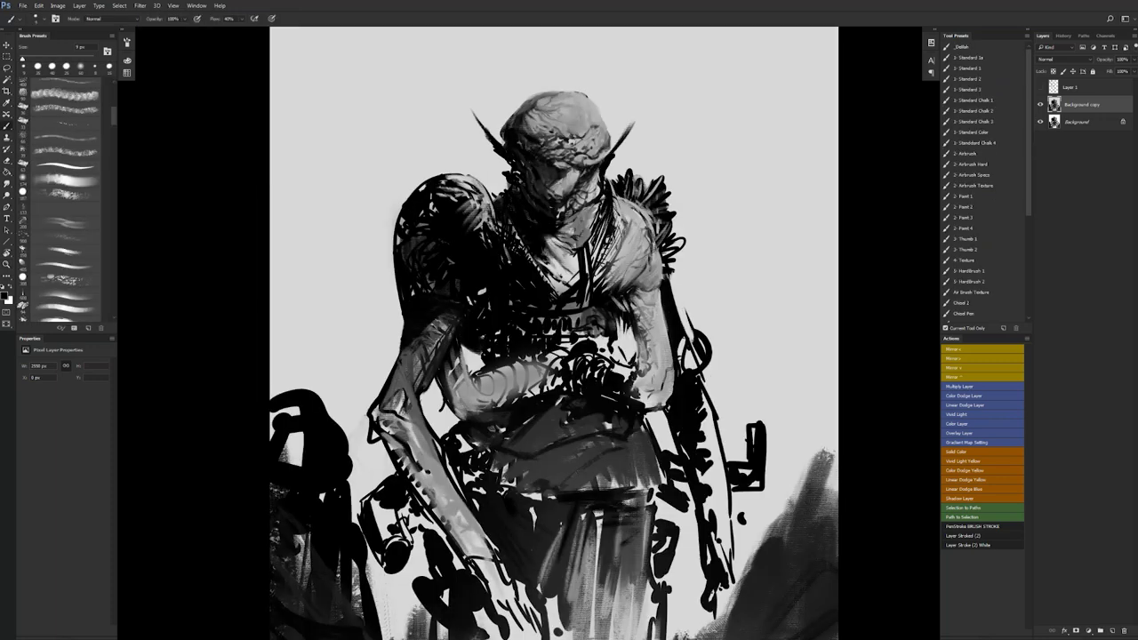
# - Enlarge the brush, sample a skull tone and refine the shading on the head and face
pyautogui.press(']')
pyautogui.press(']')
pyautogui.press(']')
pyautogui.press(']')
pyautogui.press(']')
pyautogui.keyDown('alt'); pyautogui.click(569, 120); pyautogui.keyUp('alt')
pyautogui.press('x')
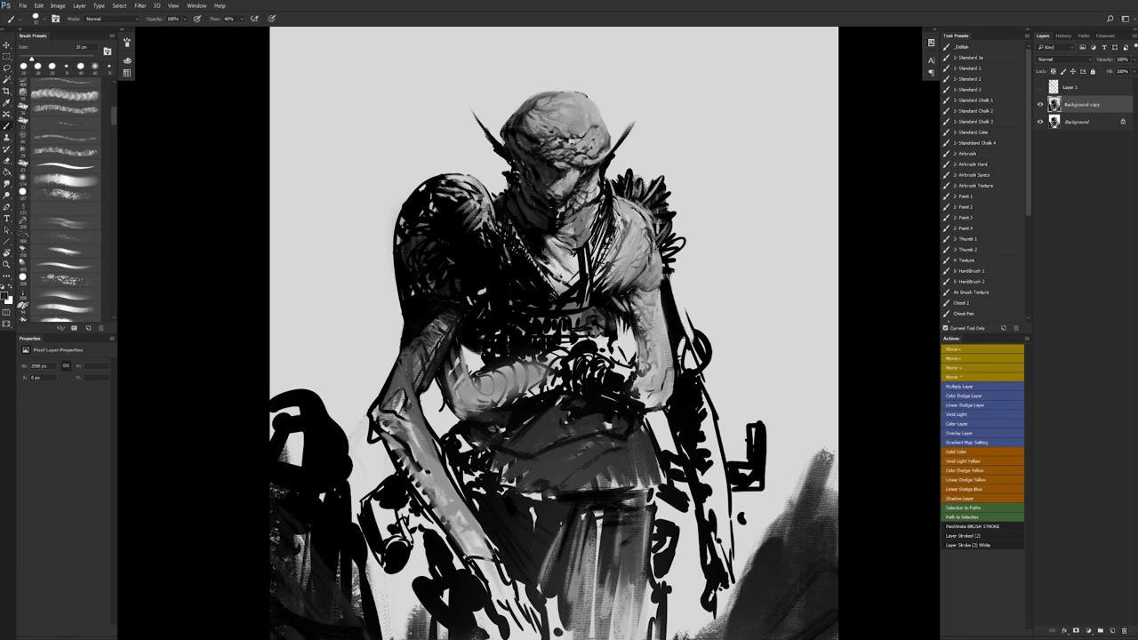
# - Check the whole figure at a reduced size, return to the upper body and reduce the brush to 9 px
pyautogui.keyDown('alt'); pyautogui.click(545, 247); pyautogui.keyUp('alt')
pyautogui.keyDown('alt'); pyautogui.click(545, 248); pyautogui.keyUp('alt')
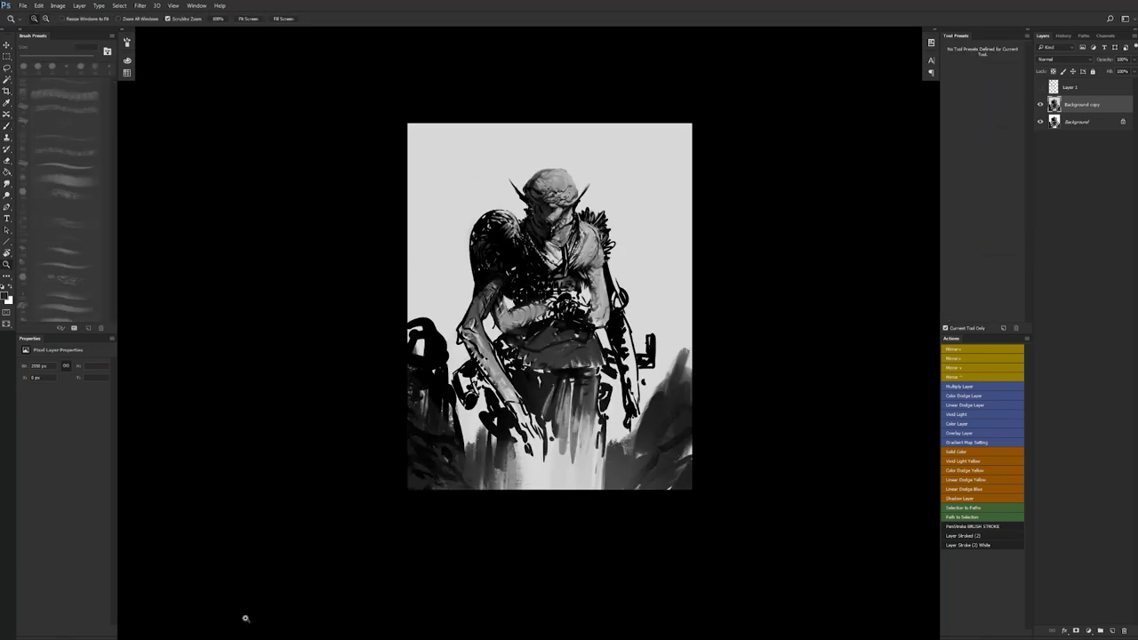
pyautogui.keyDown('ctrl'); pyautogui.click(618, 251); pyautogui.keyUp('ctrl')
pyautogui.keyDown('ctrl'); pyautogui.click(618, 251); pyautogui.keyUp('ctrl')
pyautogui.keyDown('ctrl'); pyautogui.click(618, 251); pyautogui.keyUp('ctrl')
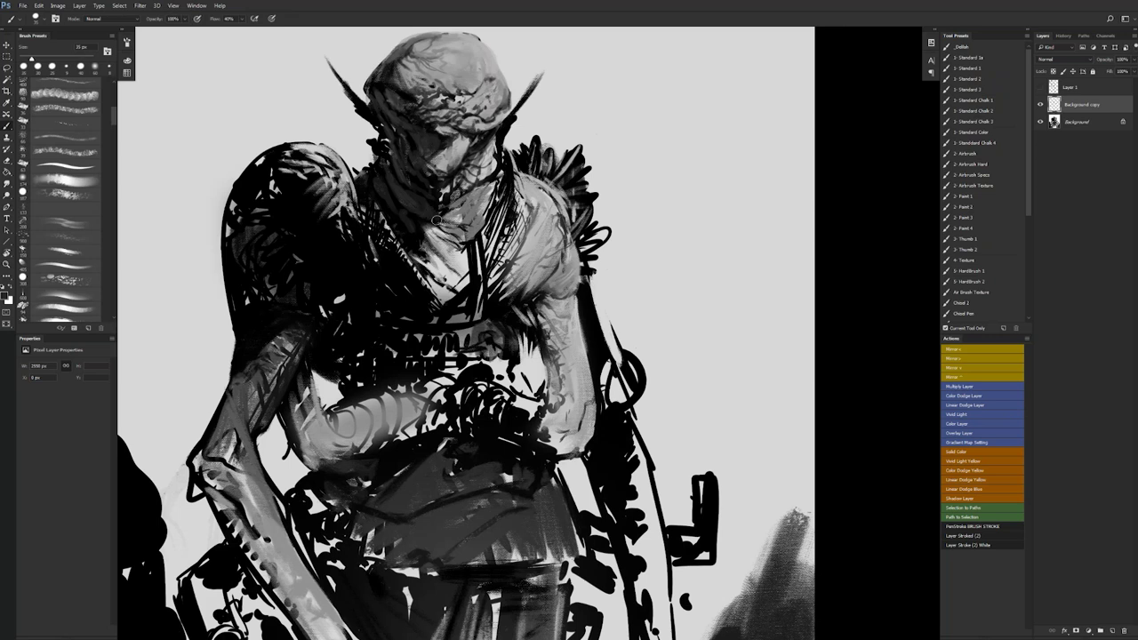
pyautogui.moveTo(437, 220); pyautogui.dragTo(513, 237)
pyautogui.press('[')
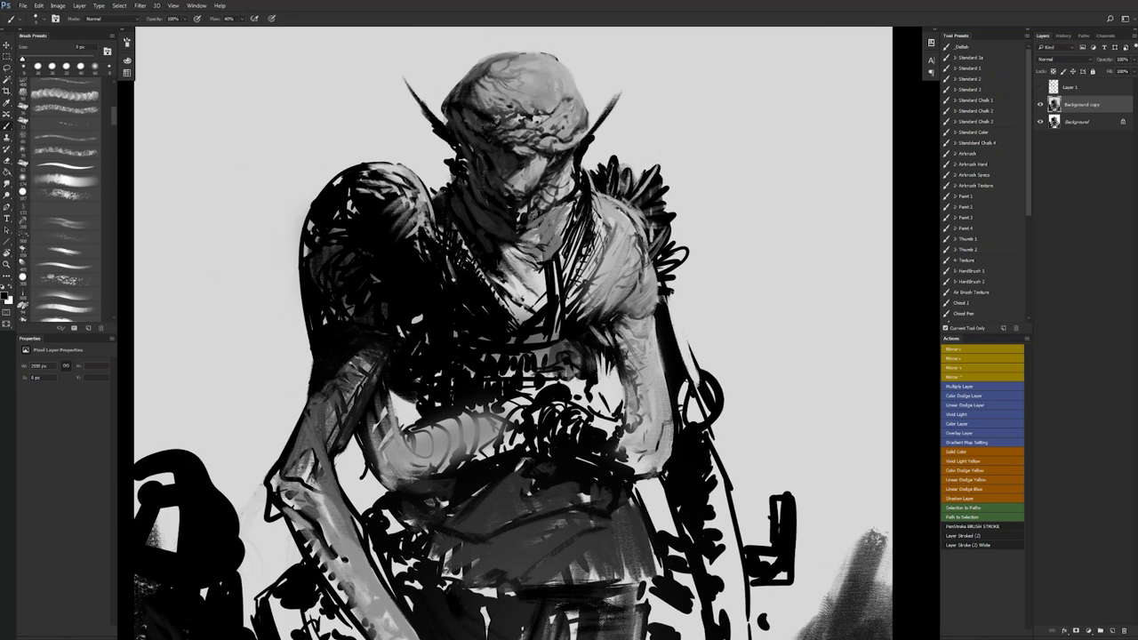
# - Alternate the foreground and background colours and enlarge the brush to 50 px before reducing it again
pyautogui.press('[')
pyautogui.press('x')
pyautogui.press(']')
pyautogui.press(']')
pyautogui.press(']')
pyautogui.press(']')
pyautogui.press(']')
pyautogui.press(']')
pyautogui.press(']')
pyautogui.press('x')
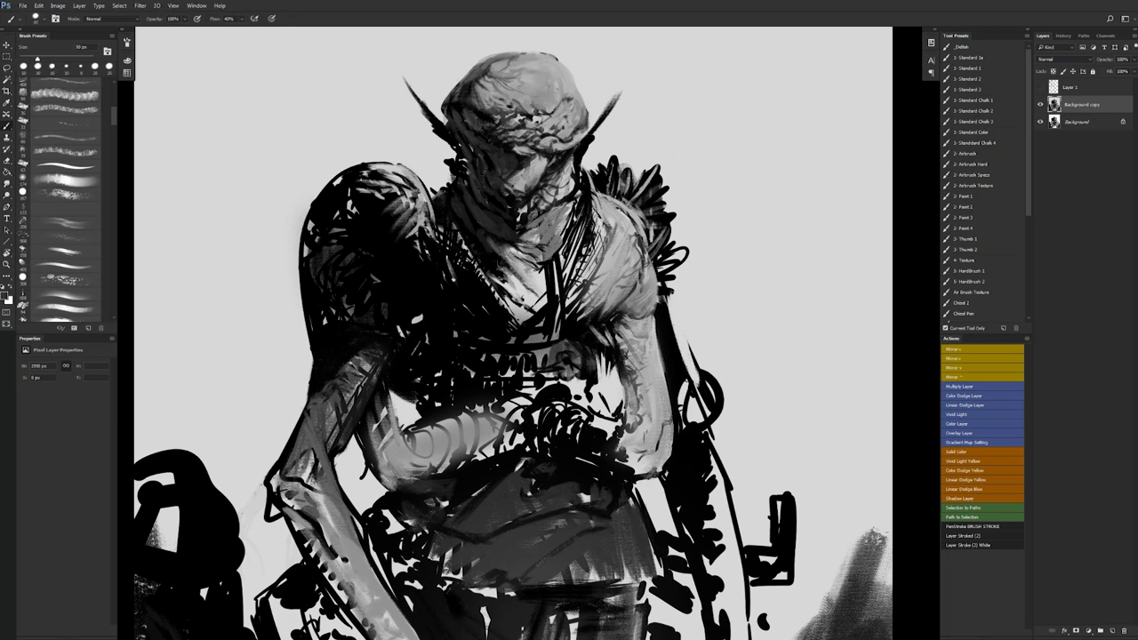
pyautogui.press('[')
pyautogui.press('[')
# - Mirror the canvas and darken the collar and centre of the chest with a 30 px black brush
pyautogui.press('z')
pyautogui.keyDown('alt'); pyautogui.click(510, 295); pyautogui.keyUp('alt')
pyautogui.keyDown('alt'); pyautogui.click(509, 296); pyautogui.keyUp('alt')
pyautogui.press('F2')
pyautogui.press('b')
pyautogui.press('z')
pyautogui.click(495, 299)
pyautogui.click(495, 299)
pyautogui.press('b')
pyautogui.moveTo(486, 261); pyautogui.dragTo(480, 324)
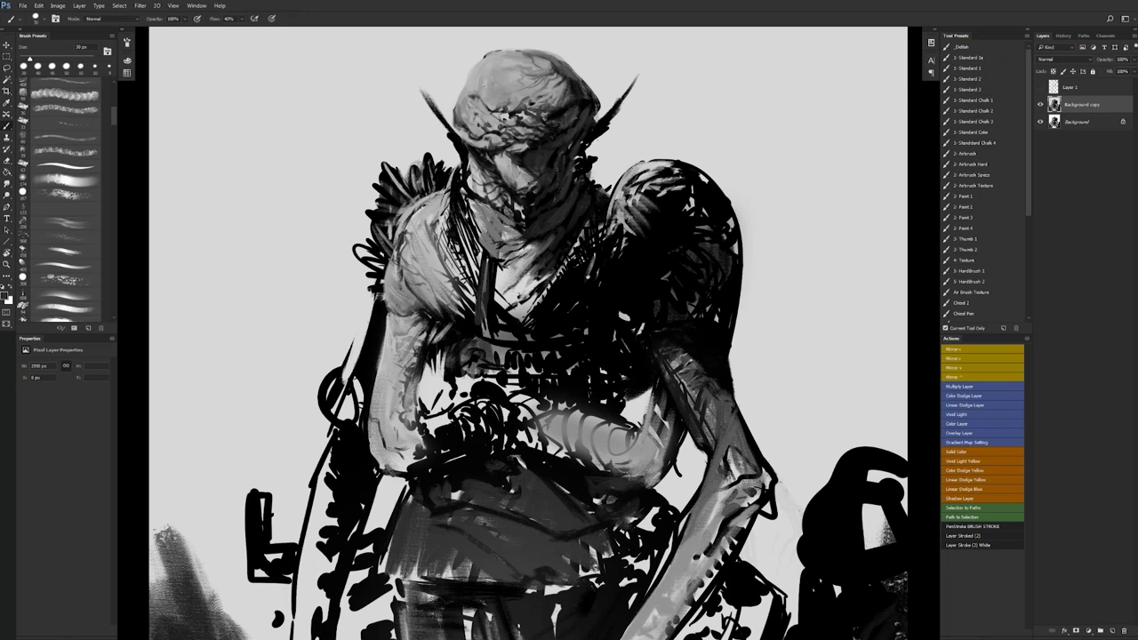
pyautogui.moveTo(489, 258)
pyautogui.mouseDown()
pyautogui.moveTo(474, 334)
pyautogui.moveTo(485, 332)
pyautogui.mouseUp()
pyautogui.moveTo(458, 215)
pyautogui.mouseDown()
pyautogui.moveTo(474, 276)
pyautogui.moveTo(476, 265)
pyautogui.mouseUp()
# - Paint a broad black strap from the shoulder down across the chest, starting with a 40 px brush
pyautogui.press(']')
pyautogui.press(']')
pyautogui.press(']')
pyautogui.press(']')
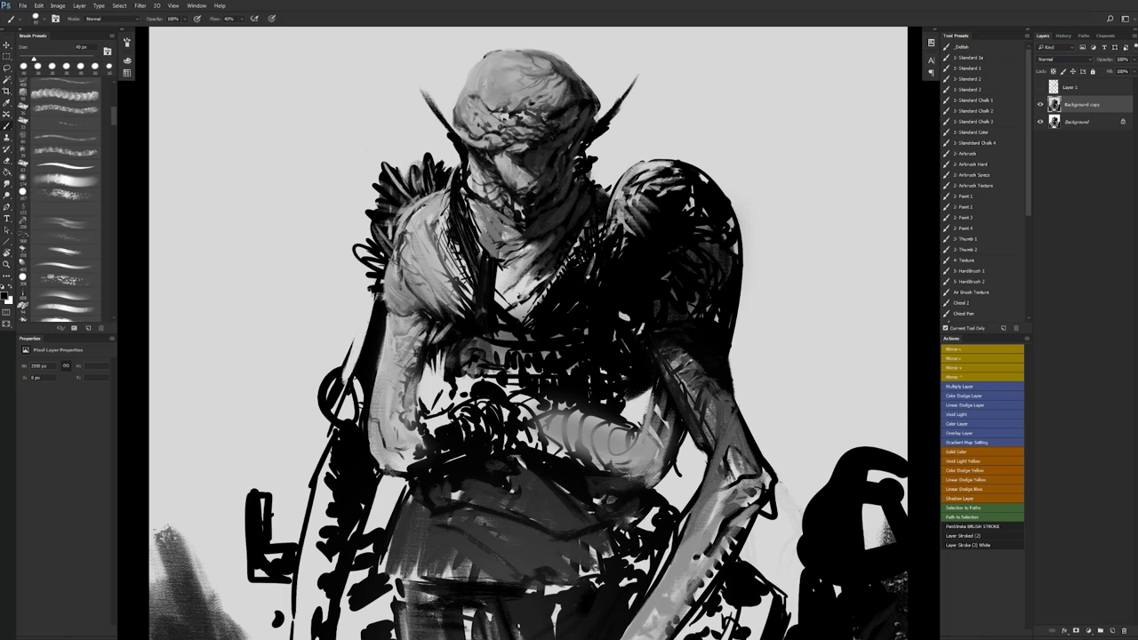
pyautogui.press('z')
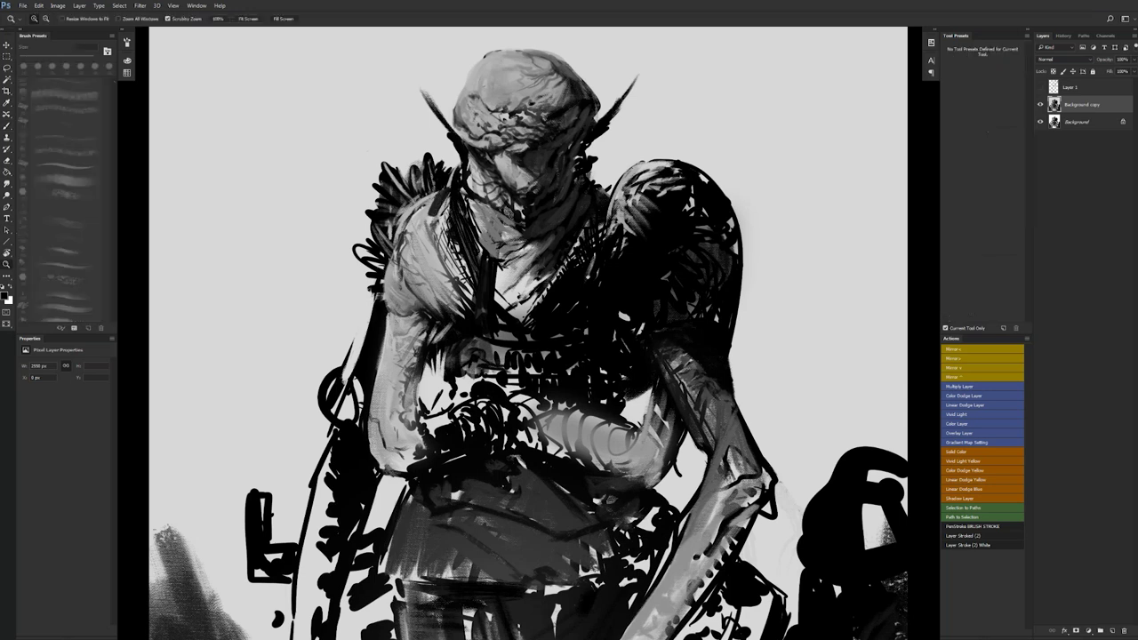
pyautogui.moveTo(439, 193)
pyautogui.mouseDown()
pyautogui.moveTo(452, 193)
pyautogui.moveTo(432, 218)
pyautogui.mouseUp()
pyautogui.press('b')
pyautogui.moveTo(441, 194); pyautogui.dragTo(427, 220)
pyautogui.moveTo(433, 197)
pyautogui.mouseDown()
pyautogui.moveTo(427, 236)
pyautogui.moveTo(475, 304)
pyautogui.mouseUp()
pyautogui.moveTo(444, 257); pyautogui.dragTo(476, 309)
pyautogui.moveTo(450, 262); pyautogui.dragTo(518, 346)
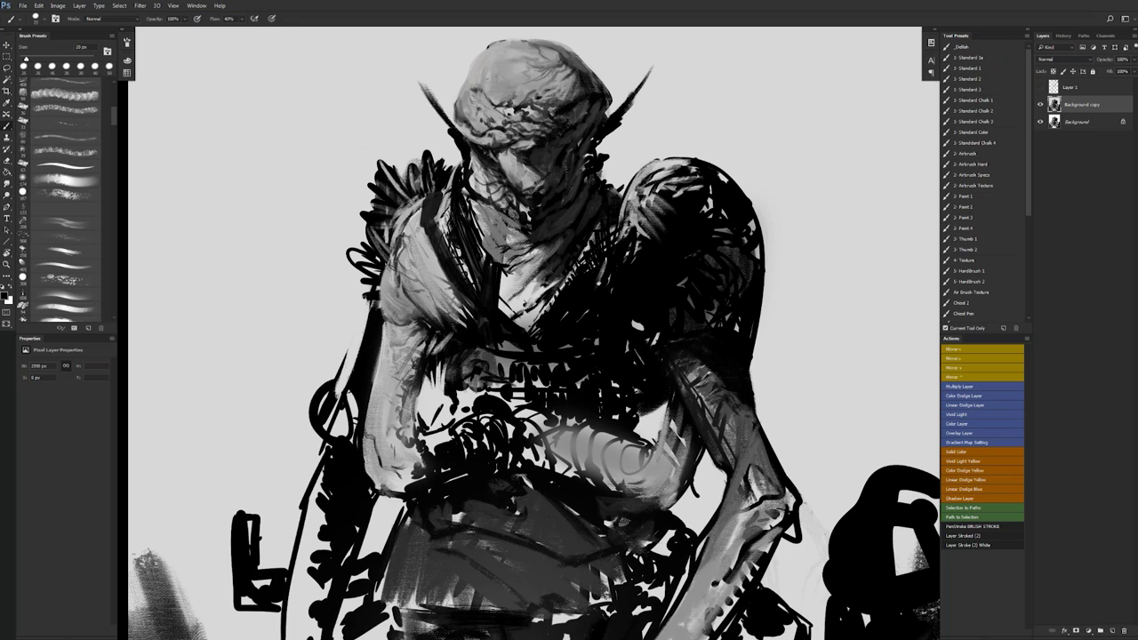
# - Touch up the lower edge of the chest muscle, mirror the canvas and sample a light tone
pyautogui.moveTo(410, 302); pyautogui.dragTo(424, 311)
pyautogui.moveTo(407, 292)
pyautogui.mouseDown()
pyautogui.moveTo(421, 319)
pyautogui.moveTo(409, 313)
pyautogui.mouseUp()
pyautogui.press('x')
pyautogui.press('F2')
pyautogui.moveTo(650, 198)
pyautogui.mouseDown()
pyautogui.moveTo(648, 149)
pyautogui.moveTo(614, 190)
pyautogui.mouseUp()
pyautogui.keyDown('alt'); pyautogui.click(628, 168); pyautogui.keyUp('alt')
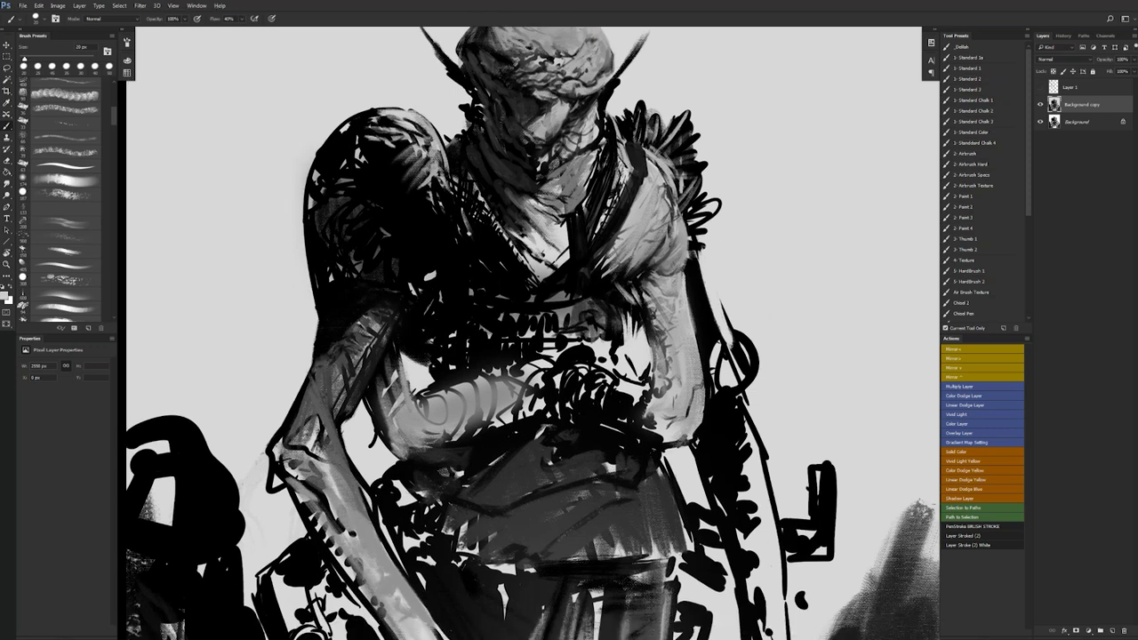
# - Paint the bare shoulder beside the strap with a sampled skin tone, adjusting the brush size
pyautogui.press('[')
pyautogui.press('[')
pyautogui.press(']')
pyautogui.press(']')
pyautogui.press(']')
pyautogui.press(']')
pyautogui.keyDown('alt'); pyautogui.click(651, 180); pyautogui.keyUp('alt')
pyautogui.moveTo(649, 174)
pyautogui.mouseDown()
pyautogui.moveTo(644, 186)
pyautogui.moveTo(670, 194)
pyautogui.mouseUp()
pyautogui.moveTo(671, 187); pyautogui.dragTo(681, 199)
pyautogui.moveTo(674, 176); pyautogui.dragTo(678, 232)
# - Add fine dark strokes along the strap and chest muscle with a brush of 10 px and smaller
pyautogui.press('[')
pyautogui.press('[')
pyautogui.press('[')
pyautogui.press('[')
pyautogui.press('[')
pyautogui.keyDown('alt'); pyautogui.click(687, 180); pyautogui.keyUp('alt')
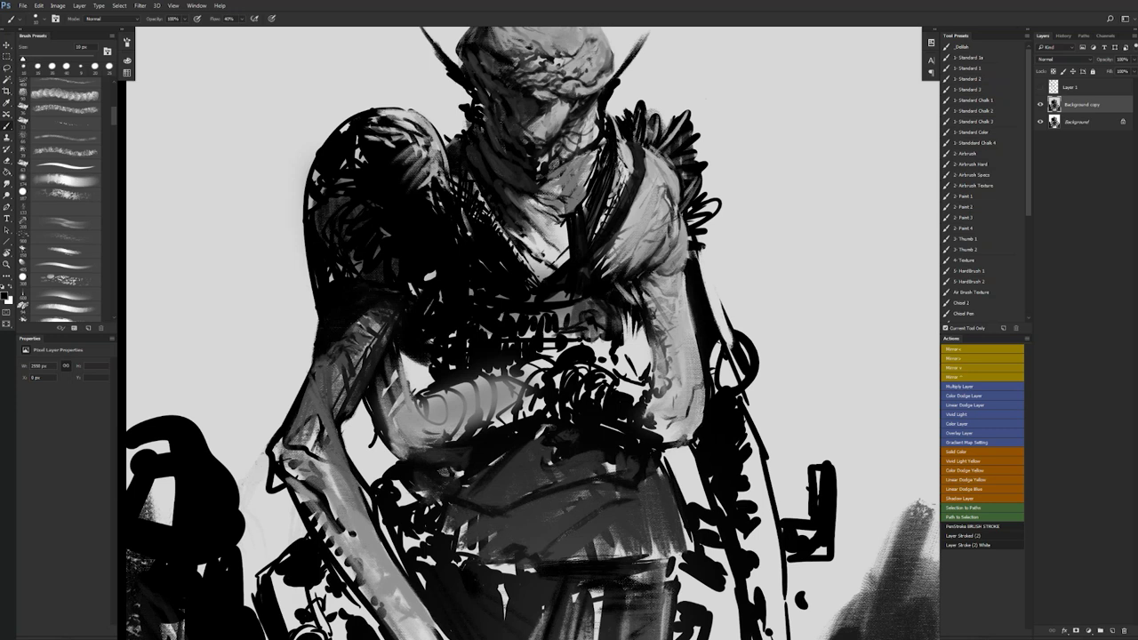
pyautogui.press(']')
pyautogui.press(']')
pyautogui.moveTo(627, 263)
pyautogui.mouseDown()
pyautogui.moveTo(603, 268)
pyautogui.moveTo(628, 253)
pyautogui.mouseUp()
pyautogui.press('[')
pyautogui.press('[')
pyautogui.press('[')
pyautogui.press('[')
pyautogui.press('[')
pyautogui.press('[')
pyautogui.moveTo(618, 261)
pyautogui.mouseDown()
pyautogui.moveTo(669, 237)
pyautogui.moveTo(631, 240)
pyautogui.moveTo(661, 223)
pyautogui.moveTo(636, 216)
pyautogui.mouseUp()
# - Blend the chest and shoulder shading with sampled skin tones, enlarging the brush to 35 px
pyautogui.press(']')
pyautogui.press(']')
pyautogui.press(']')
pyautogui.keyDown('alt'); pyautogui.click(649, 231); pyautogui.keyUp('alt')
pyautogui.press(']')
pyautogui.press(']')
pyautogui.press(']')
pyautogui.press(']')
pyautogui.keyDown('alt'); pyautogui.click(642, 228); pyautogui.keyUp('alt')
pyautogui.keyDown('alt'); pyautogui.click(646, 224); pyautogui.keyUp('alt')
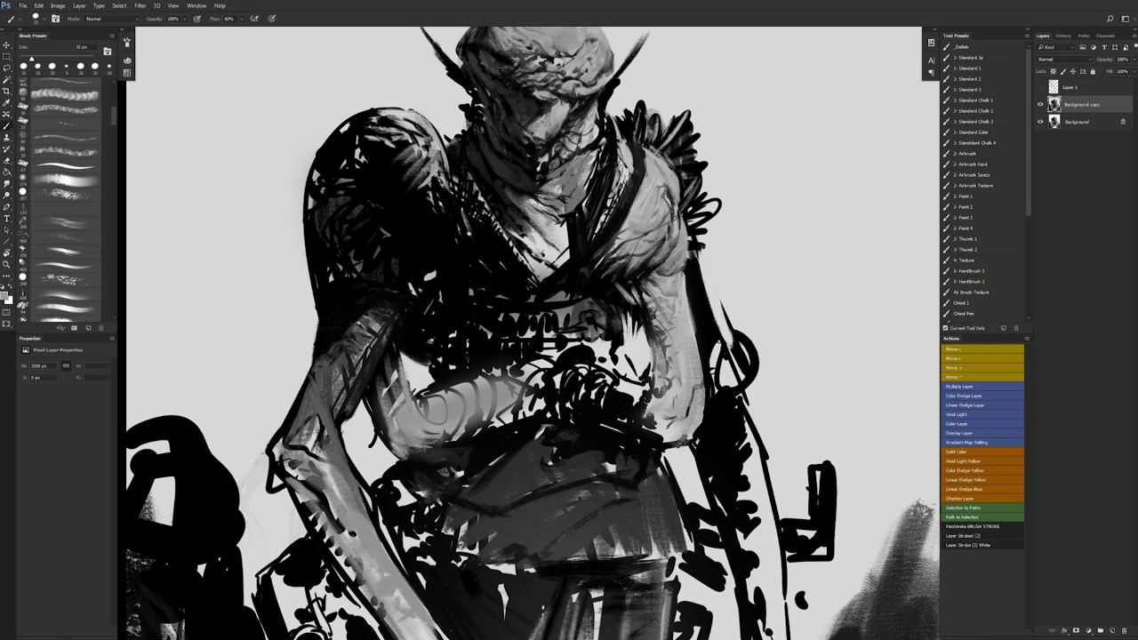
# - Mirror the canvas and refine the bare shoulder with sampled tones and a 30 px brush
pyautogui.press('z')
pyautogui.hotkey('ctrl', '0')
pyautogui.press('F2')
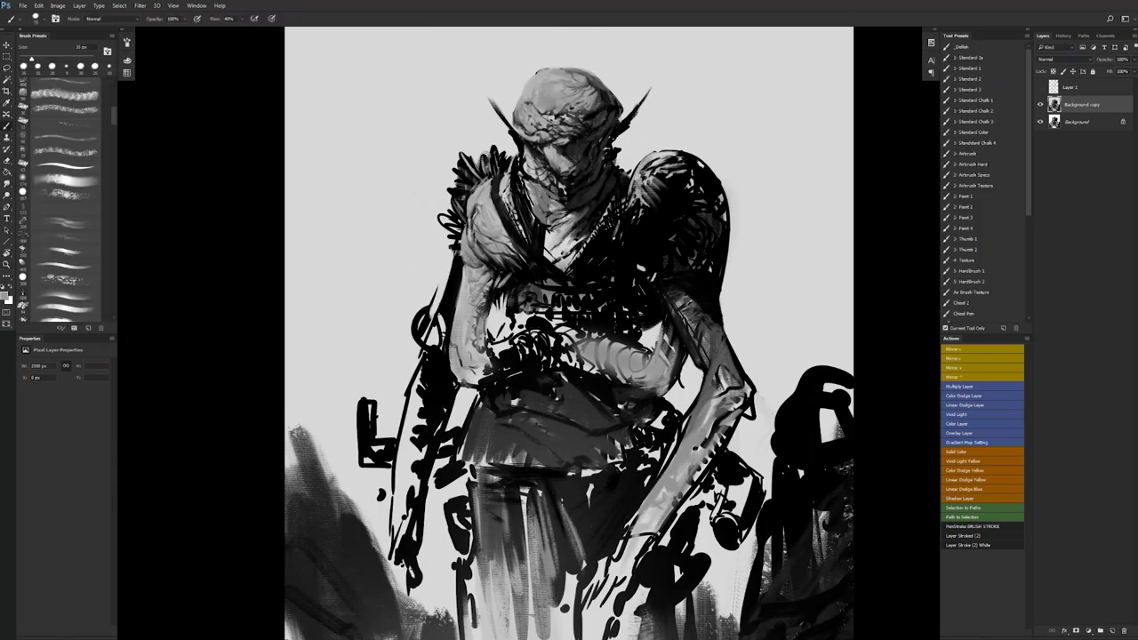
pyautogui.keyDown('ctrl'); pyautogui.click(479, 227); pyautogui.keyUp('ctrl')
pyautogui.keyDown('alt'); pyautogui.click(474, 225); pyautogui.keyUp('alt')
pyautogui.press('[')
pyautogui.keyDown('alt'); pyautogui.click(480, 228); pyautogui.keyUp('alt')
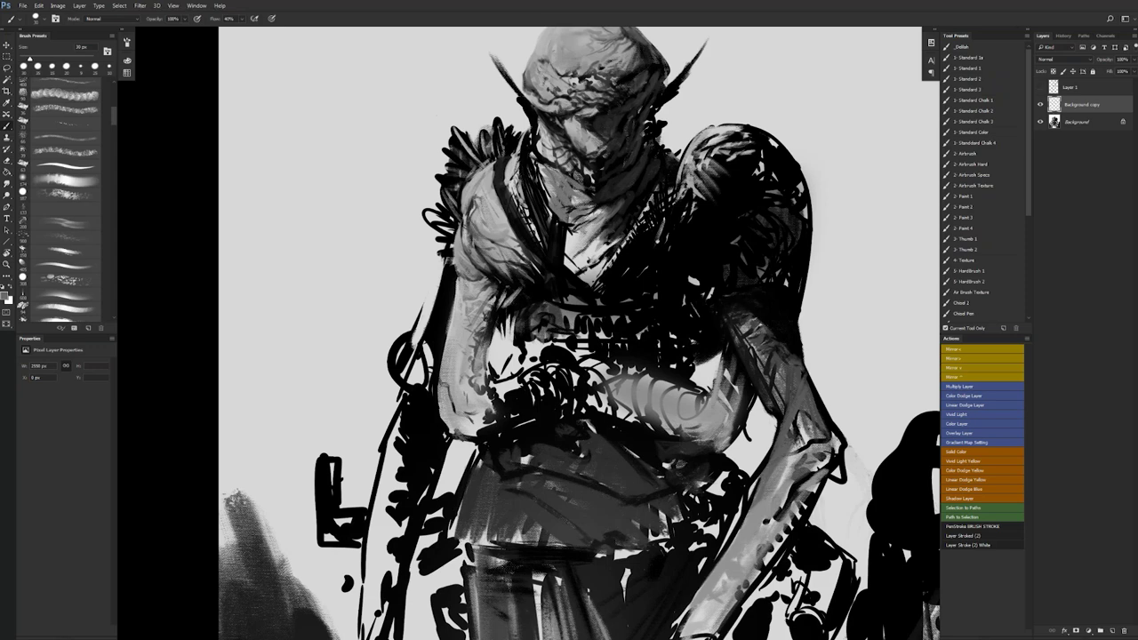
pyautogui.keyDown('alt'); pyautogui.click(480, 228); pyautogui.keyUp('alt')
# - Switch between black and the sampled tone to refine the strap and chest area
pyautogui.press('x')
pyautogui.keyDown('alt'); pyautogui.click(520, 252); pyautogui.keyUp('alt')
pyautogui.keyDown('alt'); pyautogui.click(519, 253); pyautogui.keyUp('alt')
pyautogui.keyDown('alt'); pyautogui.click(519, 253); pyautogui.keyUp('alt')
pyautogui.keyDown('ctrl'); pyautogui.click(552, 268); pyautogui.keyUp('ctrl')
pyautogui.keyDown('ctrl'); pyautogui.click(553, 267); pyautogui.keyUp('ctrl')
pyautogui.keyDown('ctrl'); pyautogui.click(552, 267); pyautogui.keyUp('ctrl')
pyautogui.press('x')
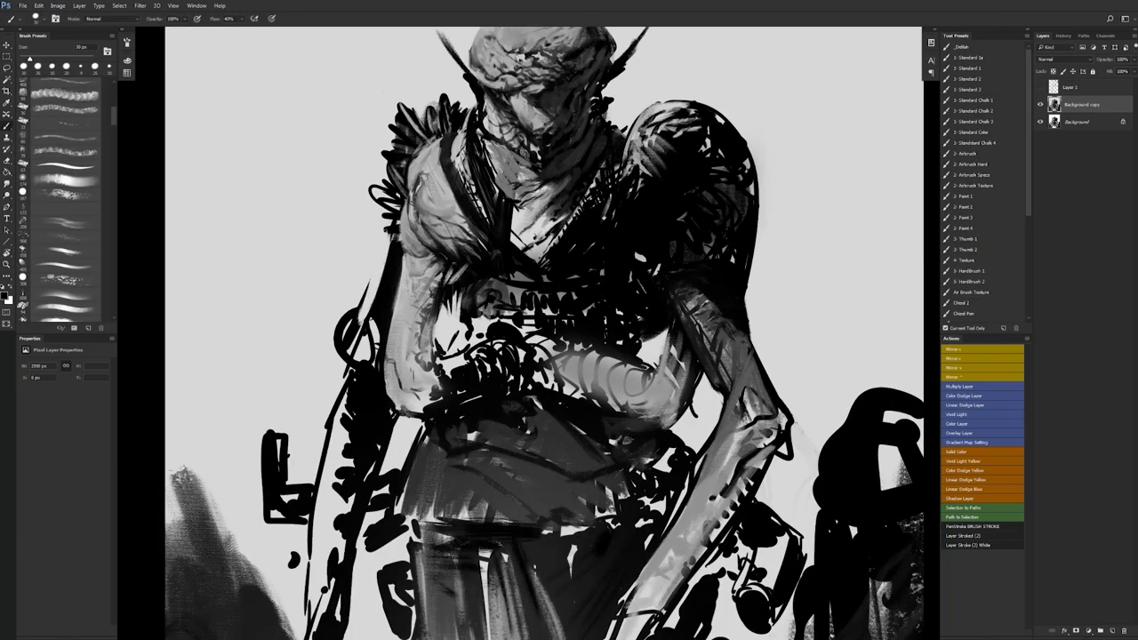
pyautogui.click(108, 67)
# - Mirror the canvas at a reduced size, return to the upper body and enlarge the brush to 40 px
pyautogui.press('z')
pyautogui.keyDown('alt'); pyautogui.click(524, 265); pyautogui.keyUp('alt')
pyautogui.keyDown('alt'); pyautogui.click(524, 265); pyautogui.keyUp('alt')
pyautogui.keyDown('alt'); pyautogui.click(524, 265); pyautogui.keyUp('alt')
pyautogui.hotkey('ctrl', 'shift', 'h')
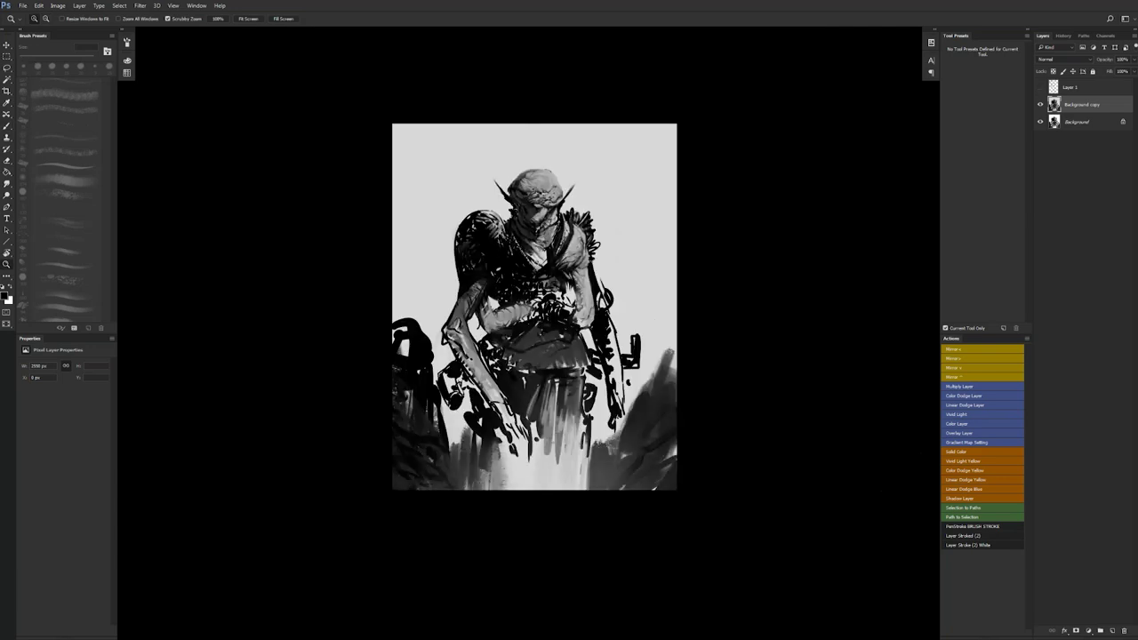
pyautogui.click(539, 253)
pyautogui.click(540, 253)
pyautogui.click(540, 254)
pyautogui.press('b')
pyautogui.press(']')
pyautogui.press(']')
pyautogui.press(']')
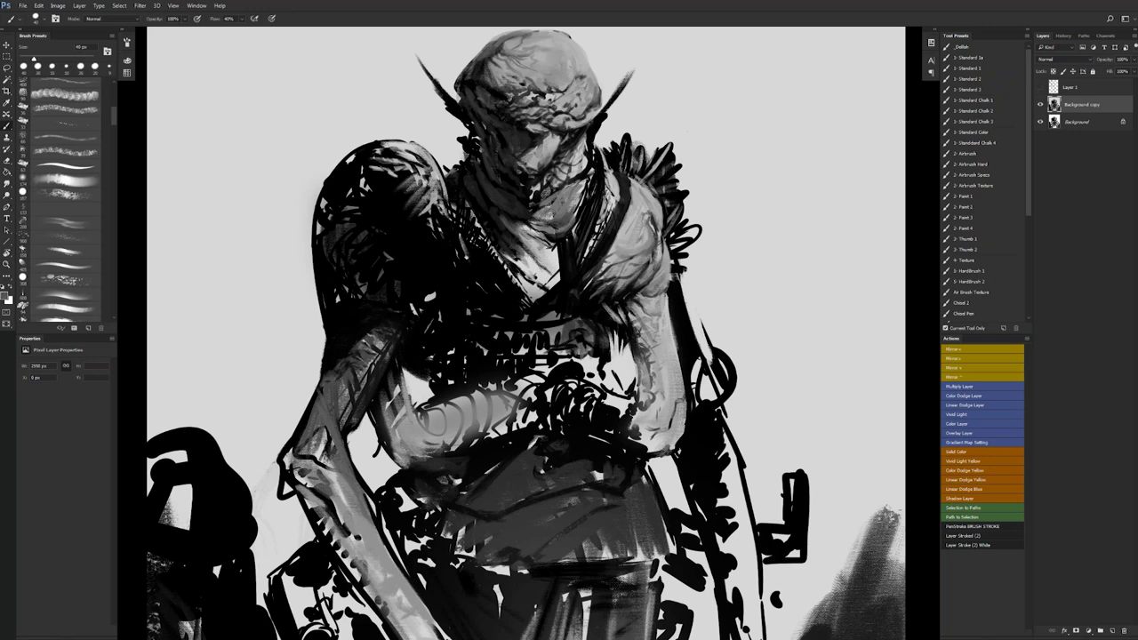
# - Reduce the brush, check the figure at a smaller size and sample a light tone from the bare shoulder
pyautogui.press('[')
pyautogui.press('[')
pyautogui.press('z')
pyautogui.keyDown('alt'); pyautogui.click(589, 248); pyautogui.keyUp('alt')
pyautogui.keyDown('alt'); pyautogui.click(589, 248); pyautogui.keyUp('alt')
pyautogui.keyDown('alt'); pyautogui.click(589, 248); pyautogui.keyUp('alt')
pyautogui.keyDown('alt'); pyautogui.click(589, 248); pyautogui.keyUp('alt')
pyautogui.click(590, 250)
pyautogui.click(589, 249)
pyautogui.click(590, 250)
pyautogui.click(589, 250)
pyautogui.press('b')
pyautogui.keyDown('alt'); pyautogui.click(639, 214); pyautogui.keyUp('alt')
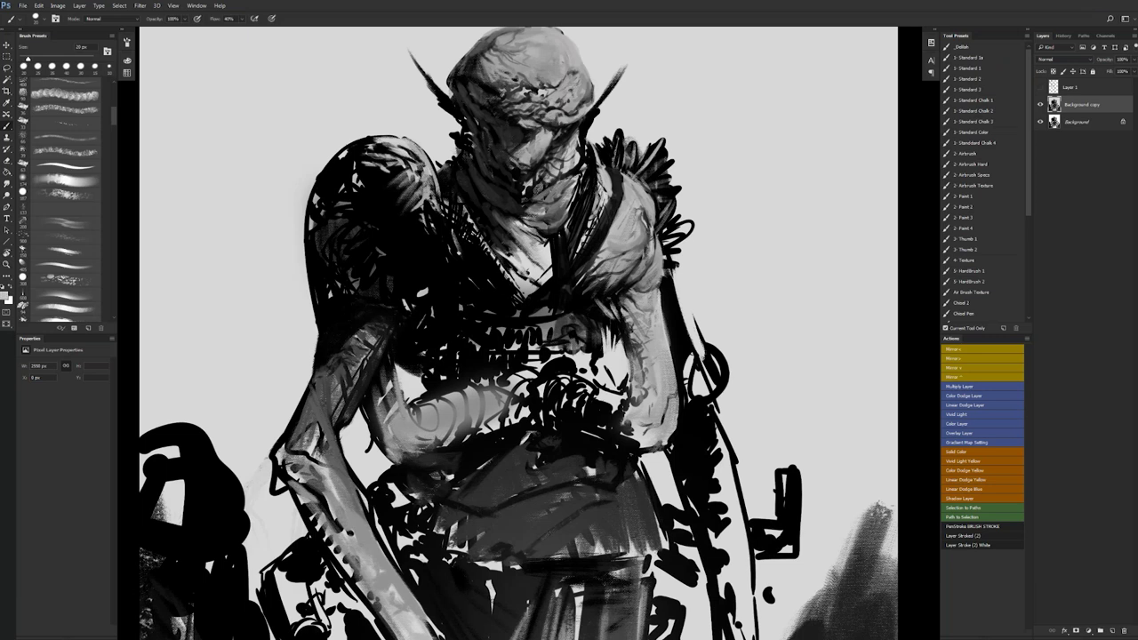
# - Enlarge the brush to 50 px and paint the bare chest and neckline with tones sampled from the chest
pyautogui.press(']')
pyautogui.press(']')
pyautogui.press(']')
pyautogui.press('[')
pyautogui.press('[')
pyautogui.press(']')
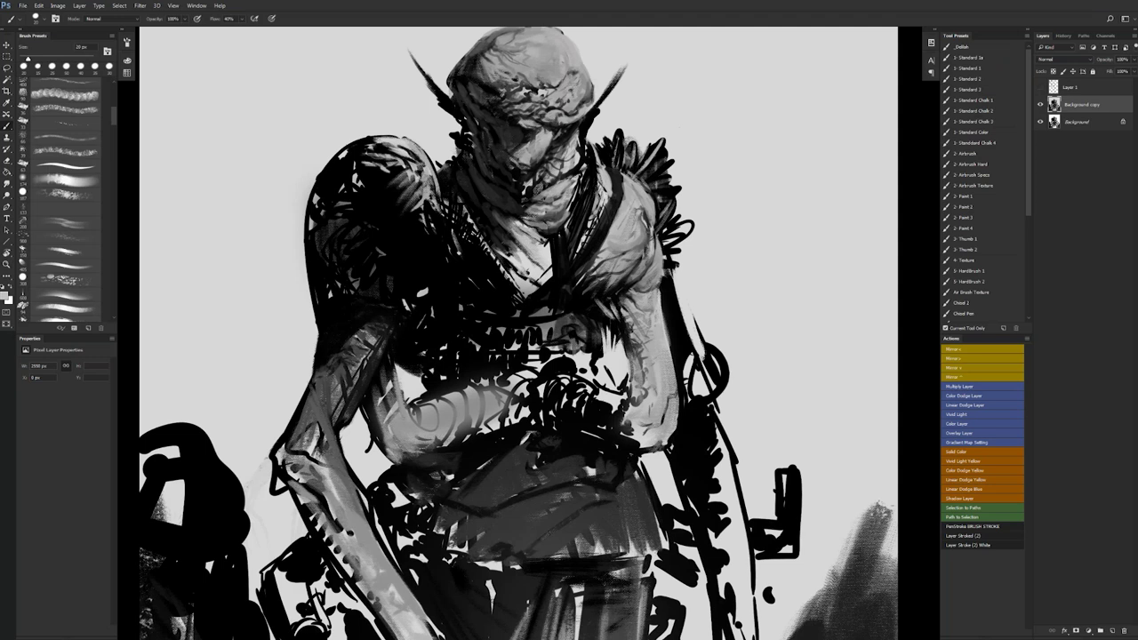
pyautogui.press(']')
pyautogui.press(']')
pyautogui.press(']')
pyautogui.press(']')
pyautogui.press(']')
pyautogui.press(']')
pyautogui.keyDown('alt'); pyautogui.click(521, 237); pyautogui.keyUp('alt')
pyautogui.keyDown('alt'); pyautogui.click(519, 243); pyautogui.keyUp('alt')
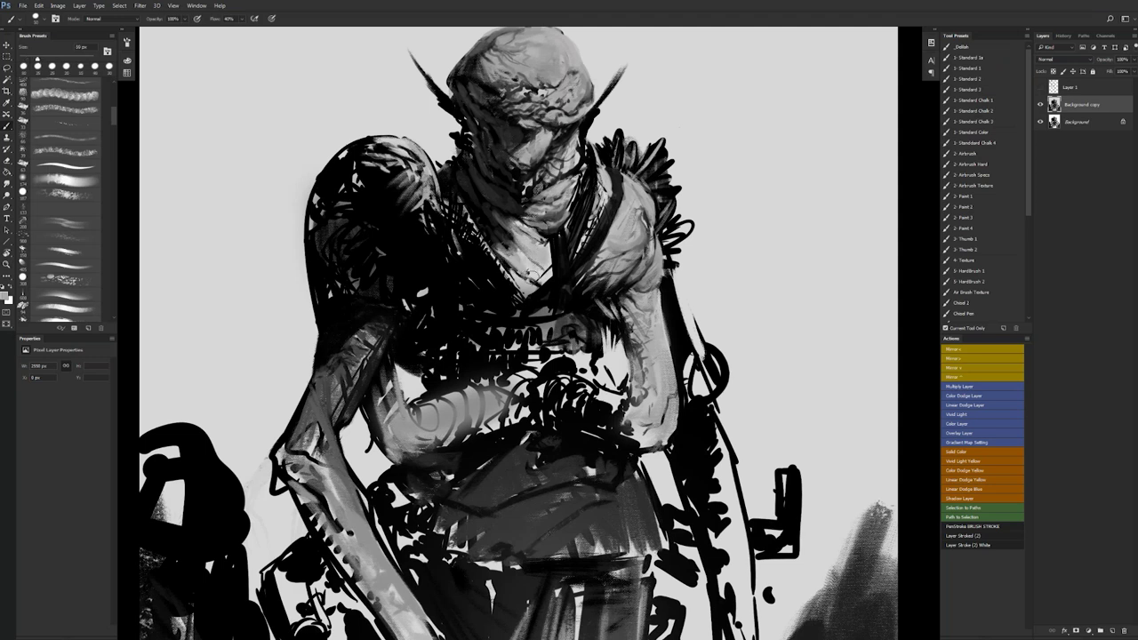
pyautogui.press('x')
pyautogui.moveTo(498, 249)
pyautogui.mouseDown()
pyautogui.moveTo(524, 273)
pyautogui.moveTo(516, 285)
pyautogui.moveTo(510, 273)
pyautogui.mouseUp()
pyautogui.keyDown('alt'); pyautogui.click(506, 254); pyautogui.keyUp('alt')
# - Mirror the canvas, view the whole upper body and compare the painting with and without the Background copy layer
pyautogui.hotkey('ctrl', 'space')
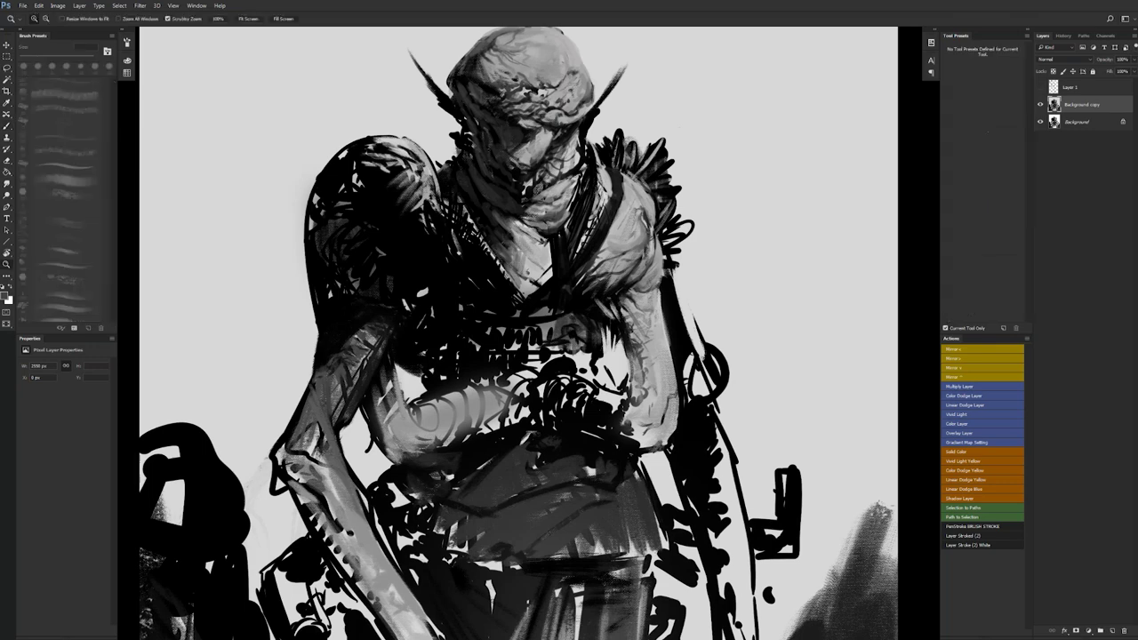
pyautogui.keyDown('ctrl'); pyautogui.click(544, 280); pyautogui.keyUp('ctrl')
pyautogui.keyDown('ctrl'); pyautogui.keyDown('alt'); pyautogui.click(549, 268); pyautogui.keyUp('alt'); pyautogui.keyUp('ctrl')
pyautogui.keyDown('ctrl'); pyautogui.keyDown('alt'); pyautogui.click(548, 269); pyautogui.keyUp('alt'); pyautogui.keyUp('ctrl')
pyautogui.keyDown('ctrl'); pyautogui.keyDown('alt'); pyautogui.click(548, 268); pyautogui.keyUp('alt'); pyautogui.keyUp('ctrl')
pyautogui.press('F2')
pyautogui.keyDown('ctrl'); pyautogui.click(559, 242); pyautogui.keyUp('ctrl')
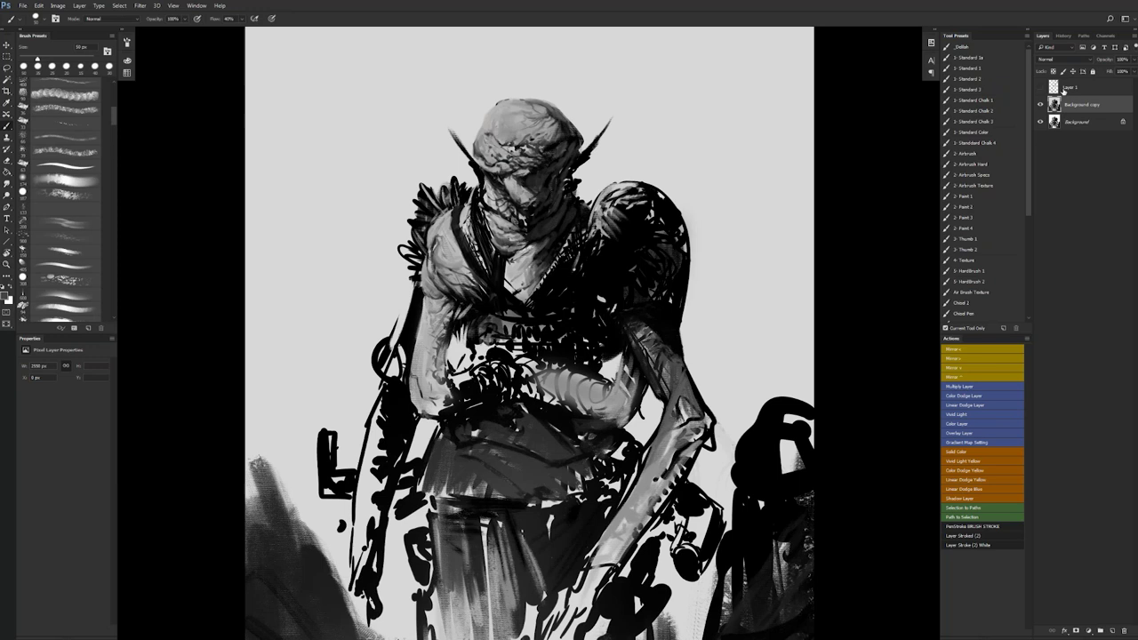
pyautogui.click(1041, 105)
pyautogui.click(1041, 105)
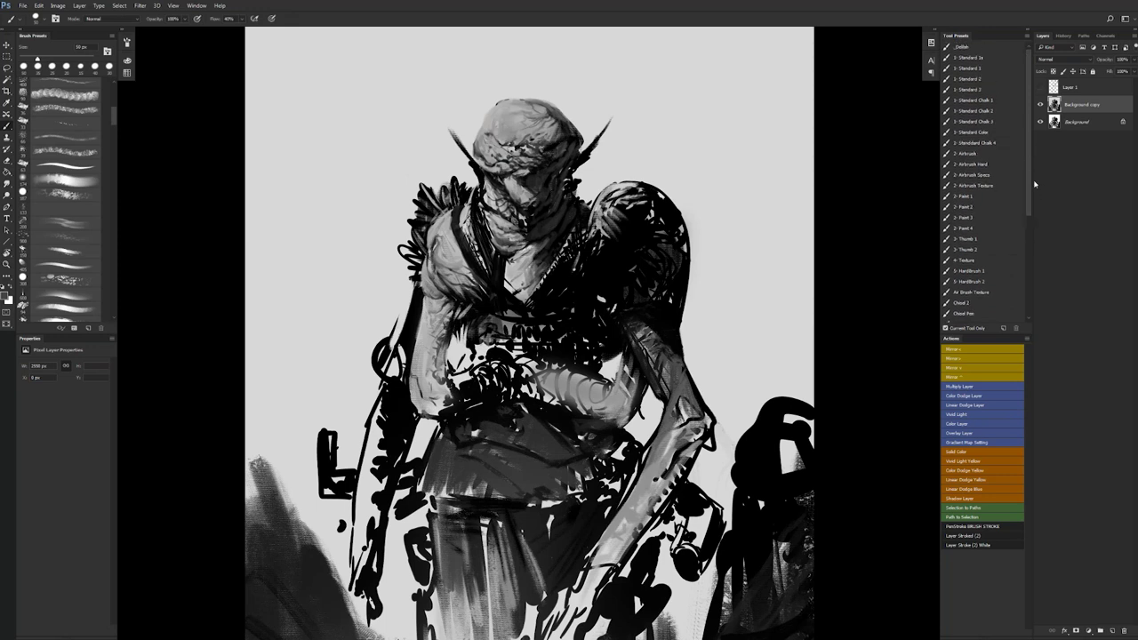
# - Select the Grunge 2 brush preset and adjust its size to 90 px
pyautogui.scroll(-5, 1019, 231)
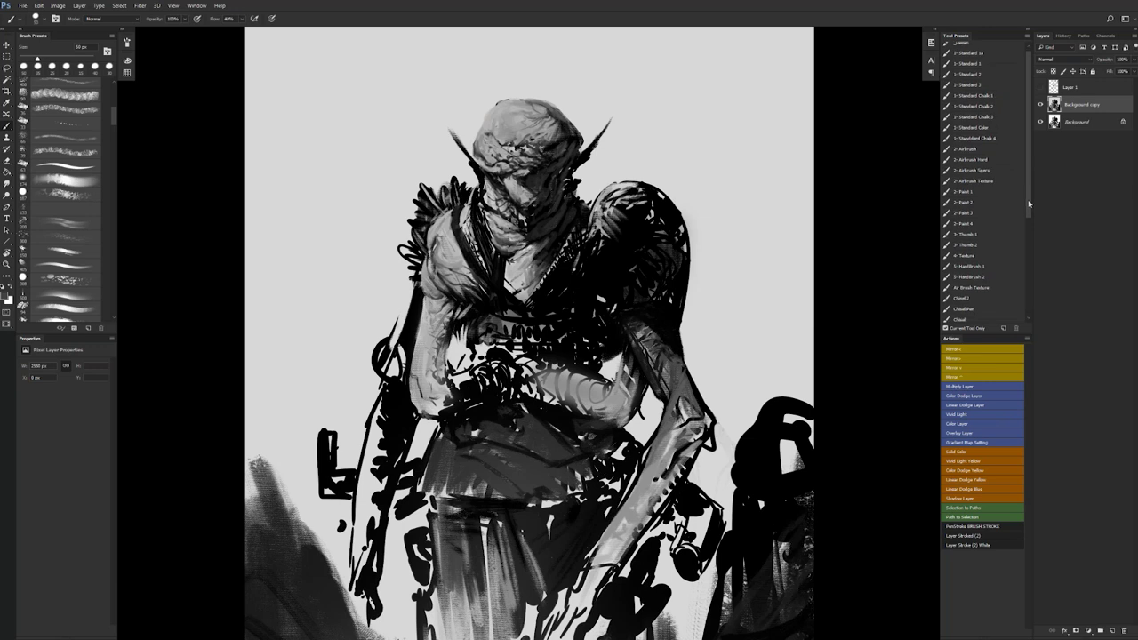
pyautogui.scroll(-1, 1009, 266)
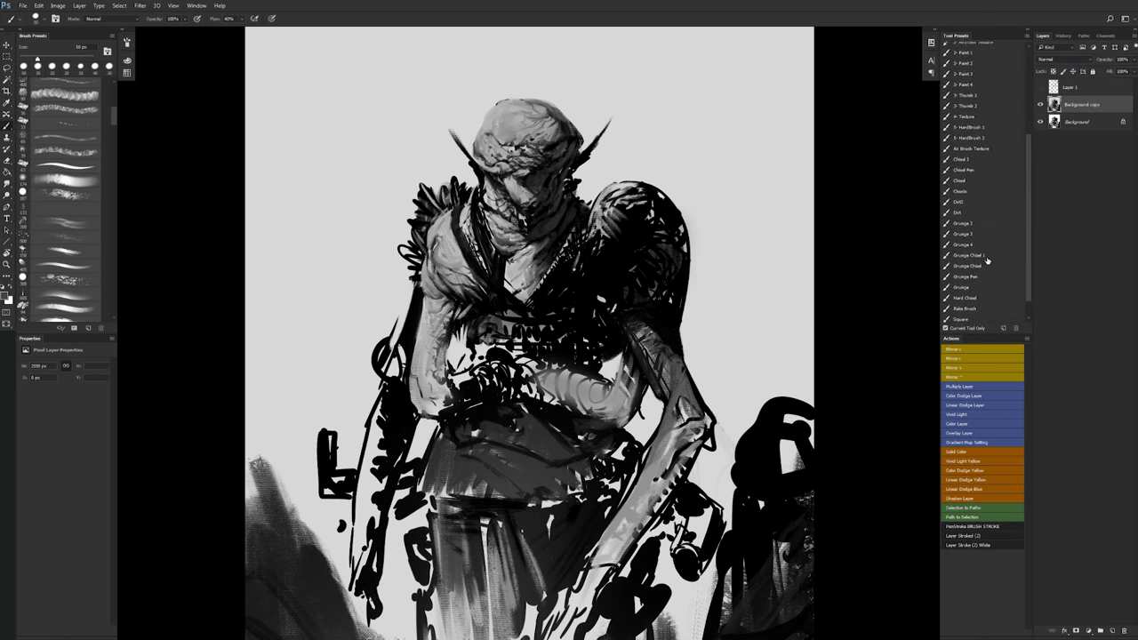
pyautogui.scroll(-1, 1030, 305)
pyautogui.scroll(1, 1005, 276)
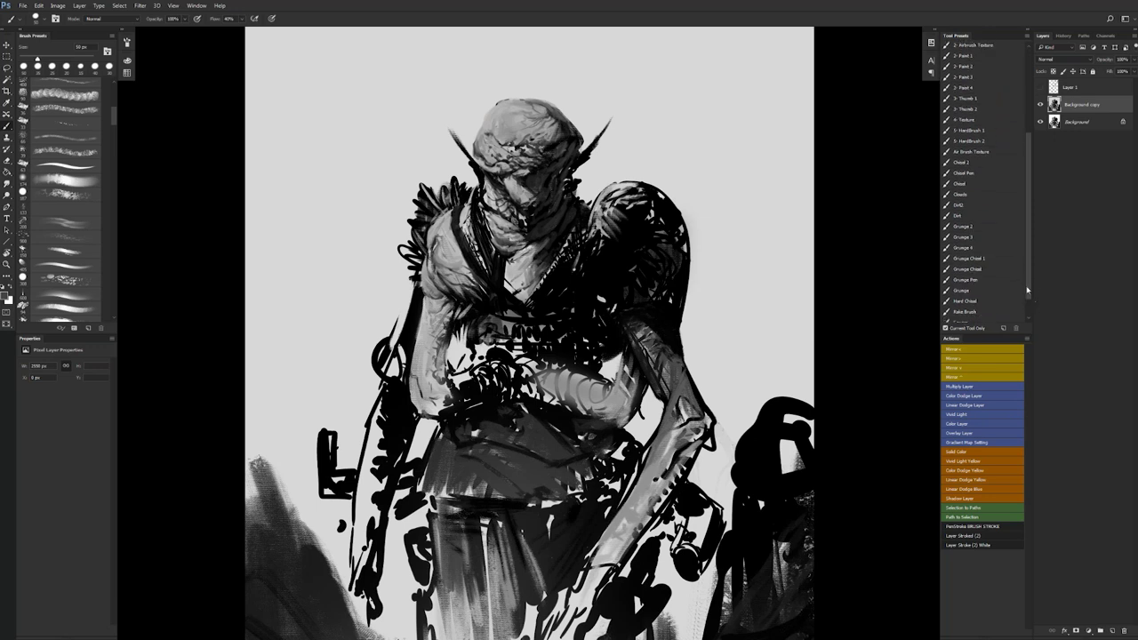
pyautogui.click(993, 232)
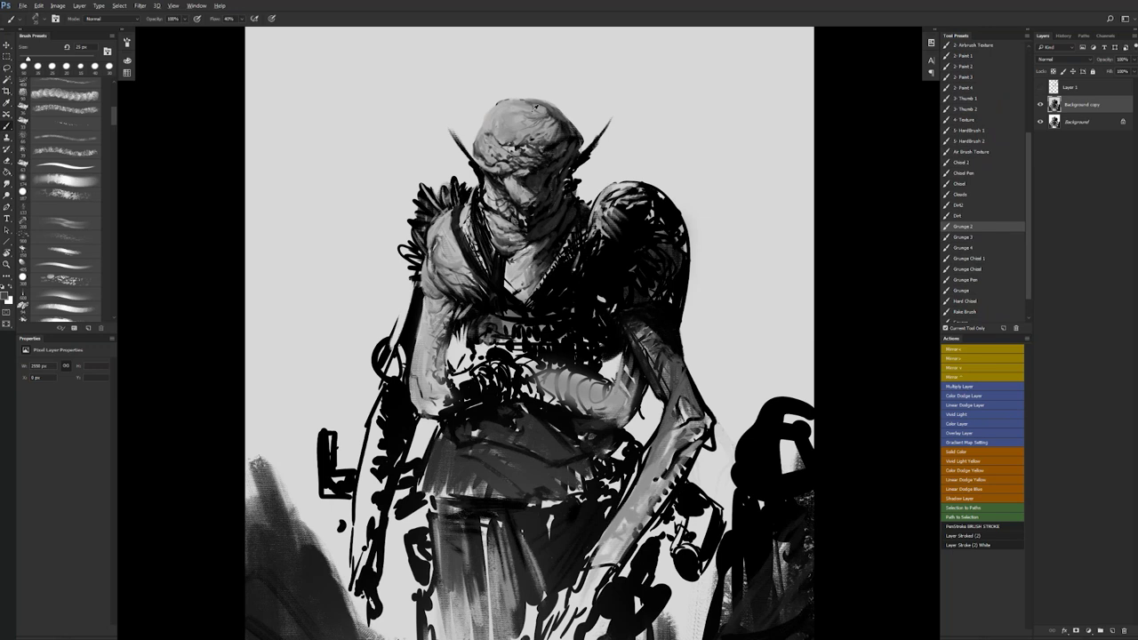
pyautogui.press(']')
pyautogui.press(']')
pyautogui.press(']')
pyautogui.press(']')
pyautogui.press(']')
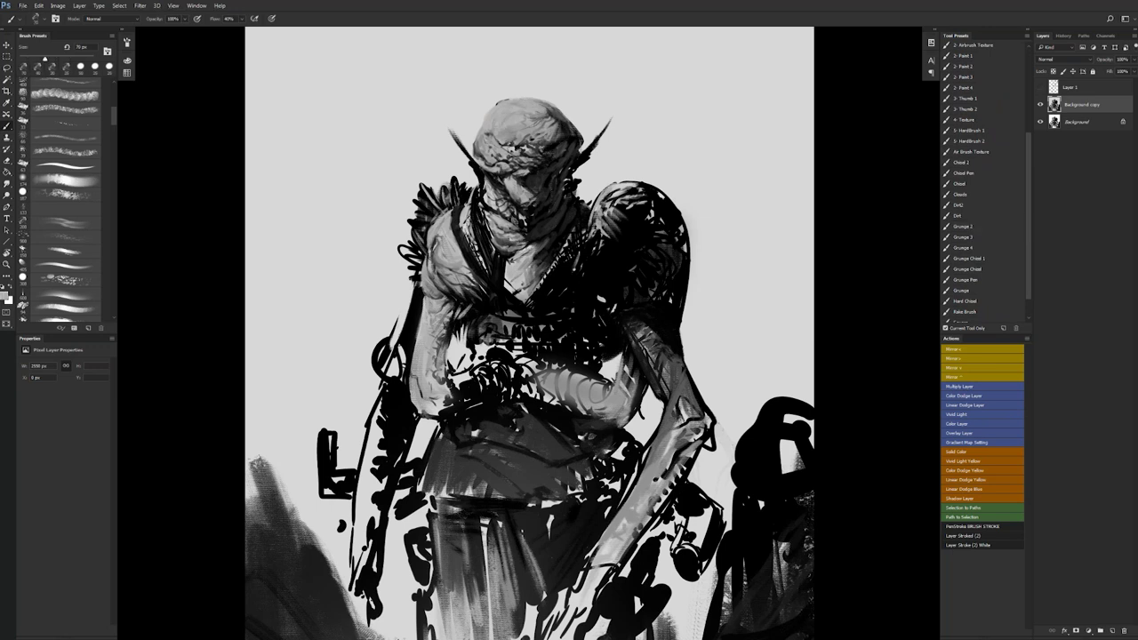
pyautogui.press('[')
pyautogui.press('[')
pyautogui.press('[')
pyautogui.press('[')
pyautogui.press('[')
pyautogui.press(']')
pyautogui.press(']')
pyautogui.press(']')
# - Check the full figure at a smaller size, mirror the canvas and return to the upper body
pyautogui.keyDown('alt'); pyautogui.click(522, 180); pyautogui.keyUp('alt')
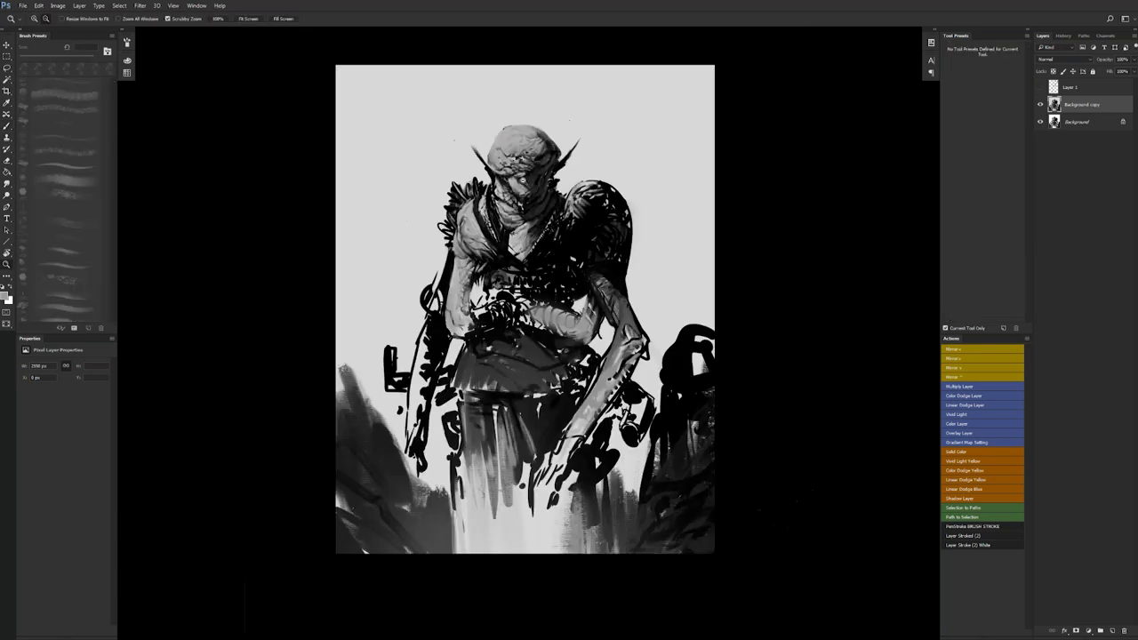
pyautogui.keyDown('alt'); pyautogui.click(523, 179); pyautogui.keyUp('alt')
pyautogui.hotkey('ctrl', 'shift', 'h')
pyautogui.keyDown('ctrl'); pyautogui.click(537, 175); pyautogui.keyUp('ctrl')
pyautogui.keyDown('ctrl'); pyautogui.click(537, 172); pyautogui.keyUp('ctrl')
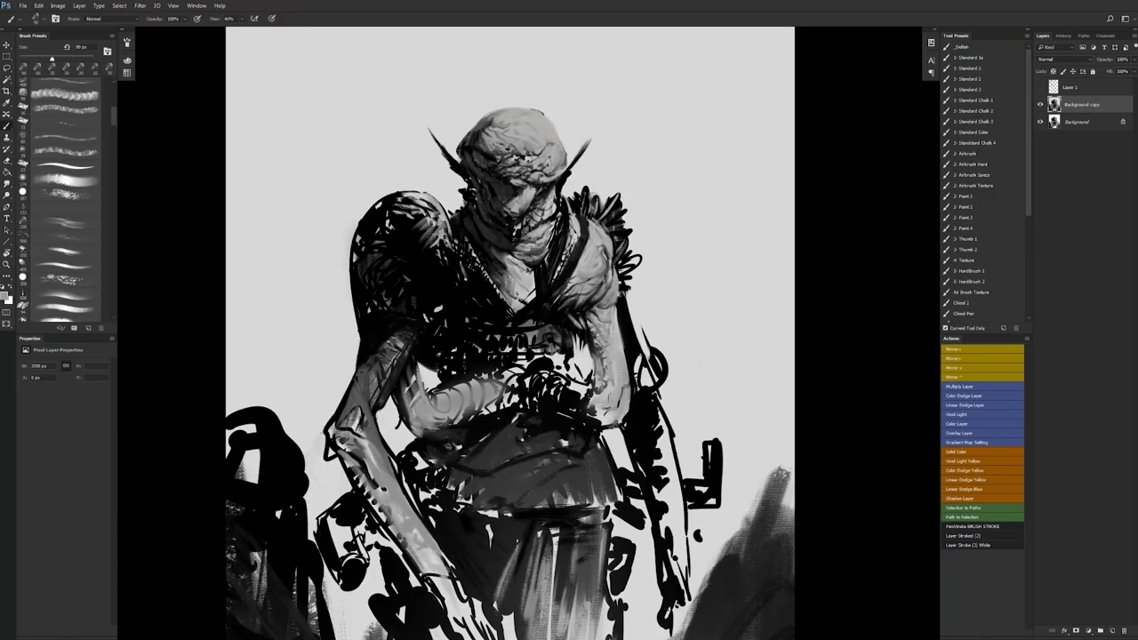
# - Reduce the brush to 40 px and paint a dark stroke down the neck beside the armoured shoulder
pyautogui.press('x')
pyautogui.press('[')
pyautogui.press('[')
pyautogui.press('x')
pyautogui.moveTo(485, 221); pyautogui.dragTo(497, 236)
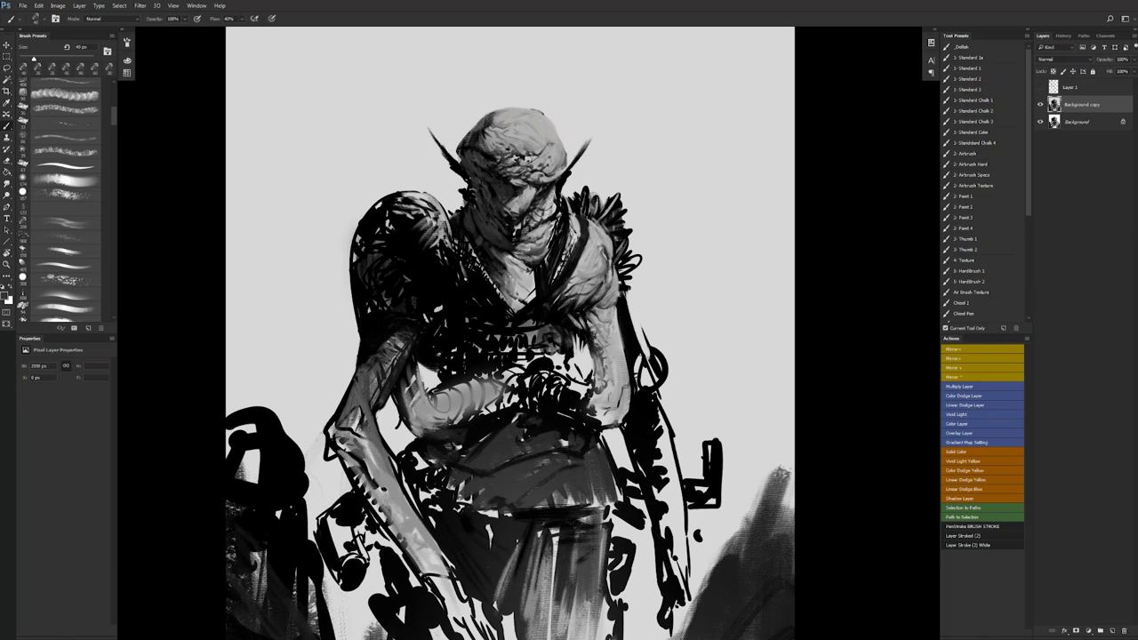
# - Mirror the canvas to check the neck area and return to painting on the figure
pyautogui.press('z')
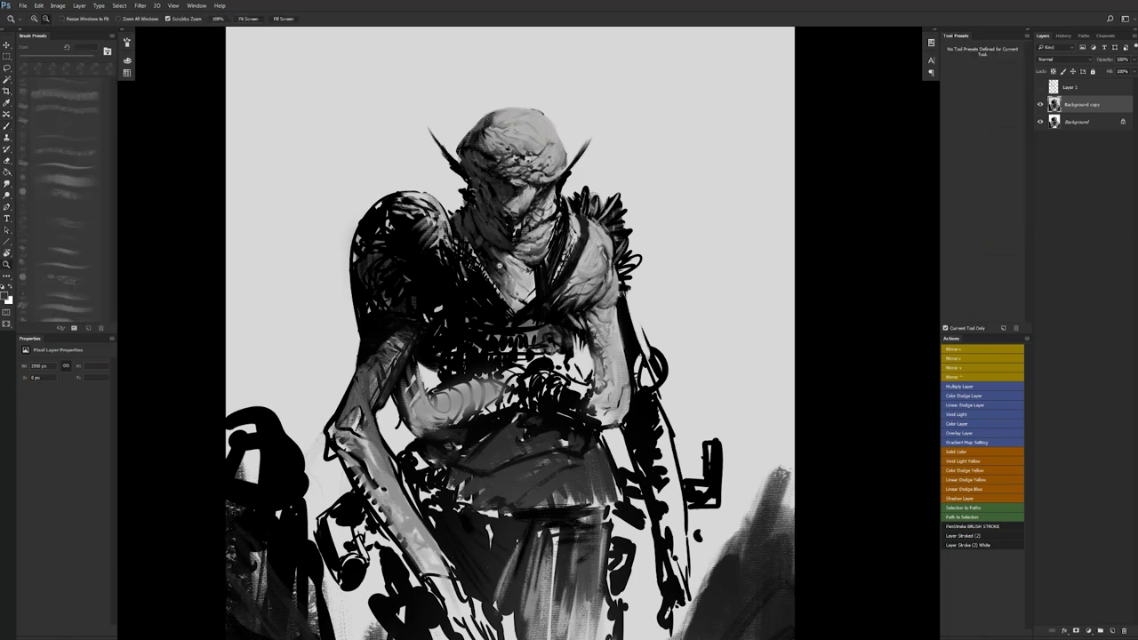
pyautogui.keyDown('alt'); pyautogui.click(501, 267); pyautogui.keyUp('alt')
pyautogui.keyDown('alt'); pyautogui.click(501, 267); pyautogui.keyUp('alt')
pyautogui.hotkey('ctrl', 'shift', 'h')
pyautogui.click(549, 300)
pyautogui.press('b')
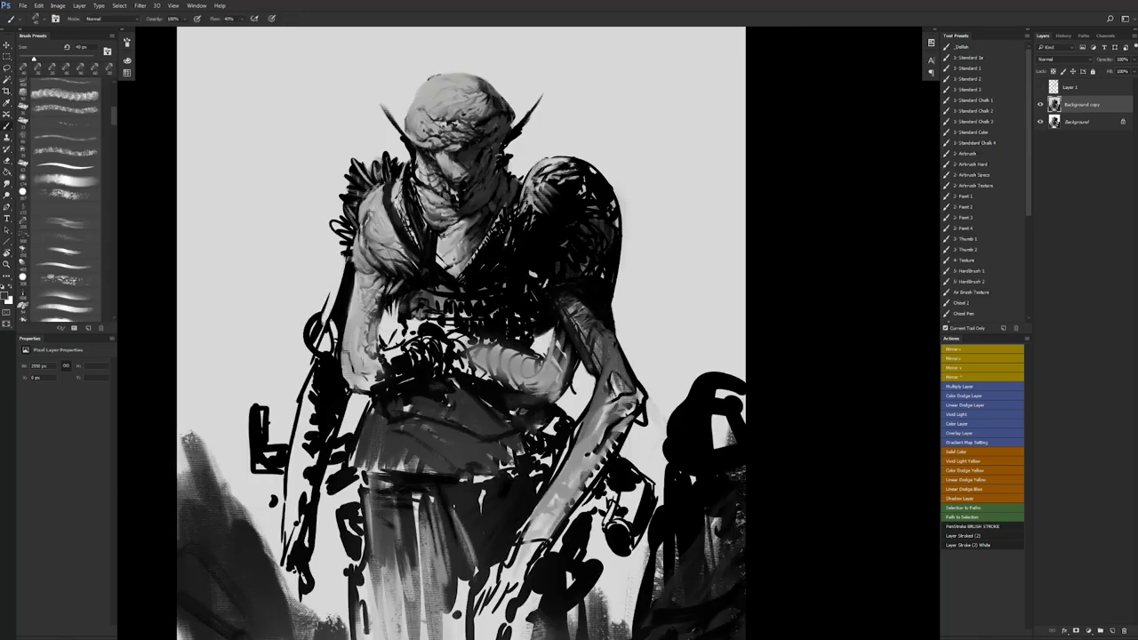
# - Sample black and paint over part of the light gap between the torso and the armoured arm
pyautogui.keyDown('alt'); pyautogui.click(561, 325); pyautogui.keyUp('alt')
pyautogui.moveTo(555, 328); pyautogui.dragTo(547, 352)
pyautogui.moveTo(553, 327); pyautogui.dragTo(540, 364)
pyautogui.moveTo(554, 350); pyautogui.dragTo(542, 376)
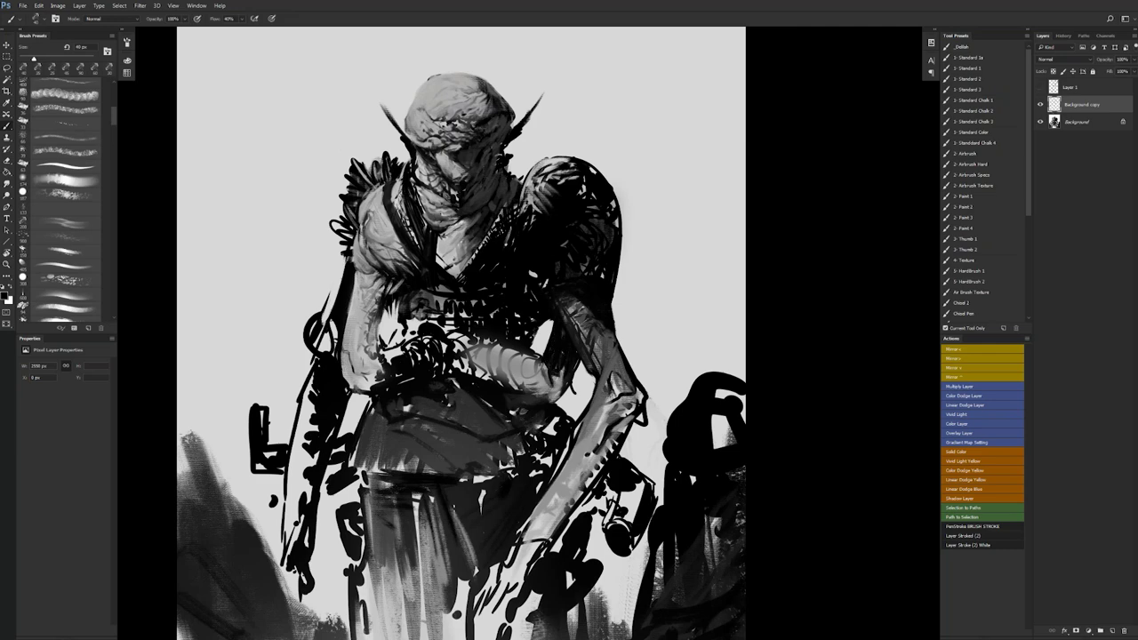
# - Mirror the canvas, view the whole painting and leave full-screen mode for the standard window
pyautogui.press('F3')
pyautogui.press('z')
pyautogui.keyDown('alt'); pyautogui.click(522, 268); pyautogui.keyUp('alt')
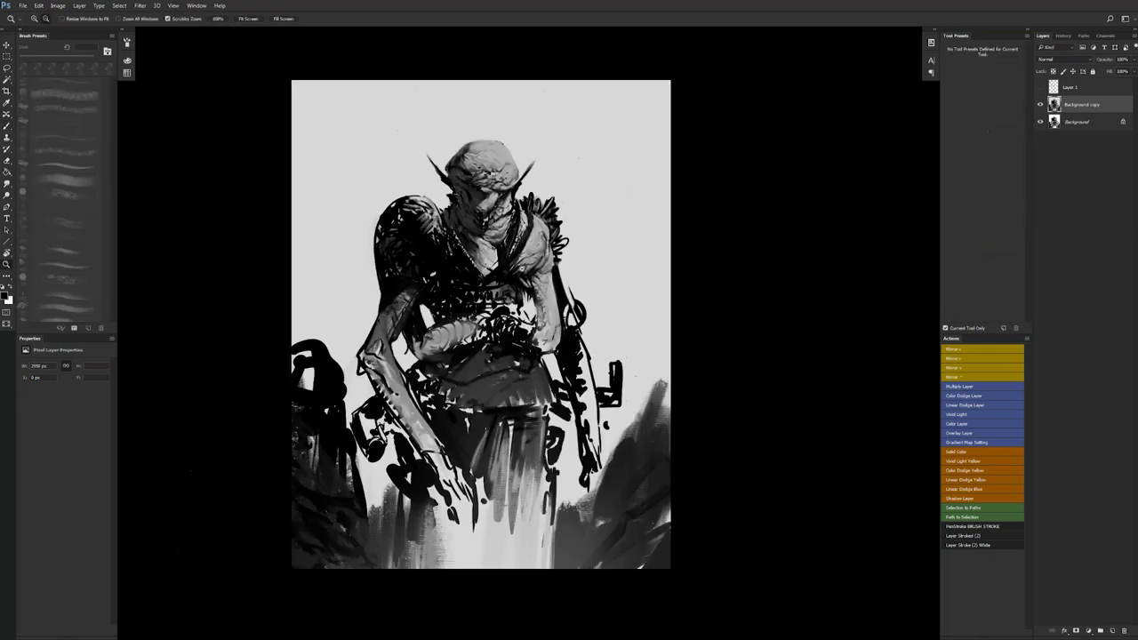
pyautogui.keyDown('alt'); pyautogui.click(522, 269); pyautogui.keyUp('alt')
pyautogui.keyDown('alt'); pyautogui.click(522, 268); pyautogui.keyUp('alt')
pyautogui.press('b')
pyautogui.press('f')
pyautogui.press('f')
pyautogui.hotkey('ctrl', 'j')
pyautogui.press('z')
pyautogui.click(562, 360)
pyautogui.press('b')
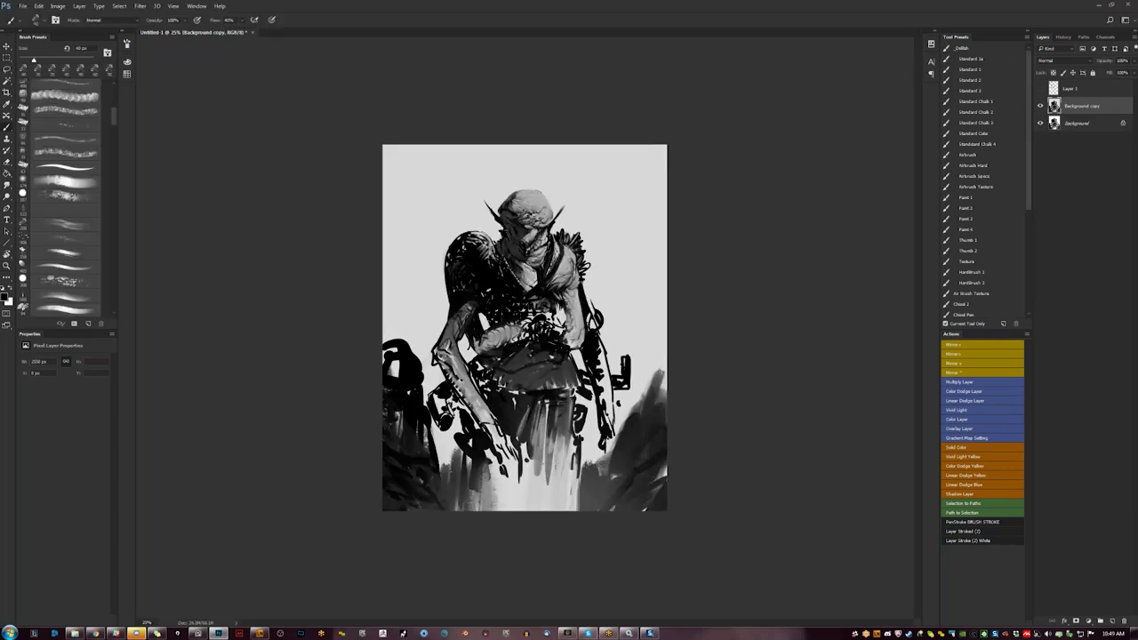
# - Brush a light tone sampled near the canvas bottom over the lower legs with the Airbrush preset, enlarging it to 1600 px
pyautogui.click(989, 153)
pyautogui.keyDown('alt'); pyautogui.click(548, 481); pyautogui.keyUp('alt')
pyautogui.press(']')
pyautogui.moveTo(534, 457)
pyautogui.mouseDown()
pyautogui.moveTo(534, 441)
pyautogui.moveTo(513, 431)
pyautogui.moveTo(478, 471)
pyautogui.mouseUp()
pyautogui.press(']')
pyautogui.press(']')
pyautogui.press(']')
pyautogui.press(']')
pyautogui.press(']')
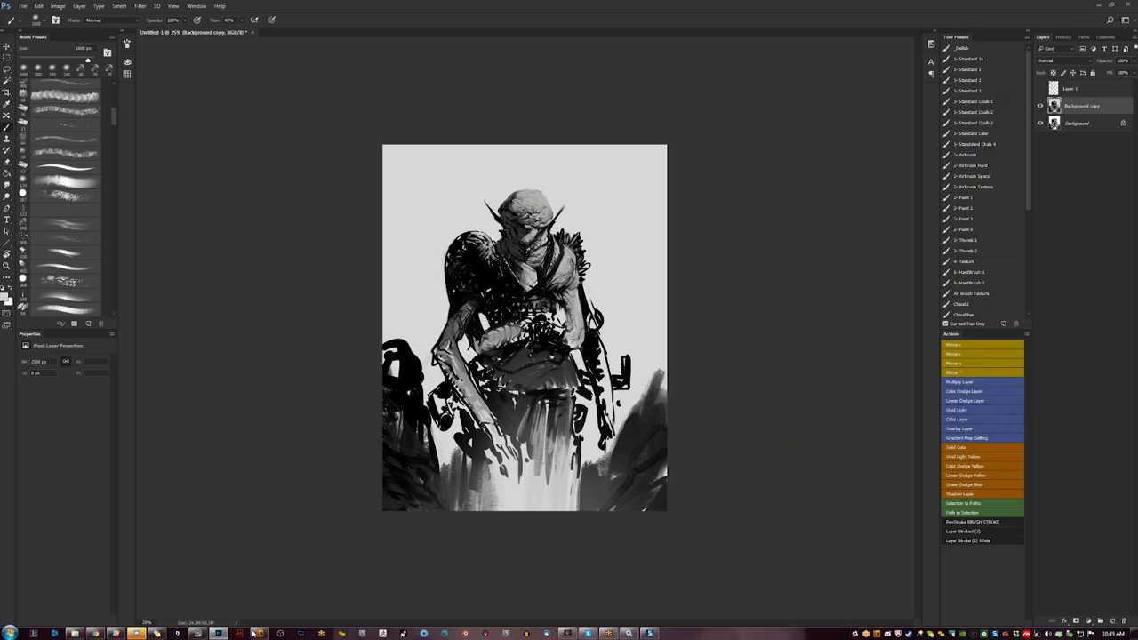
# - Bring up the black-and-white reference images around the painting and frame the figure's upper body between them
pyautogui.click(256, 633)
pyautogui.press('z')
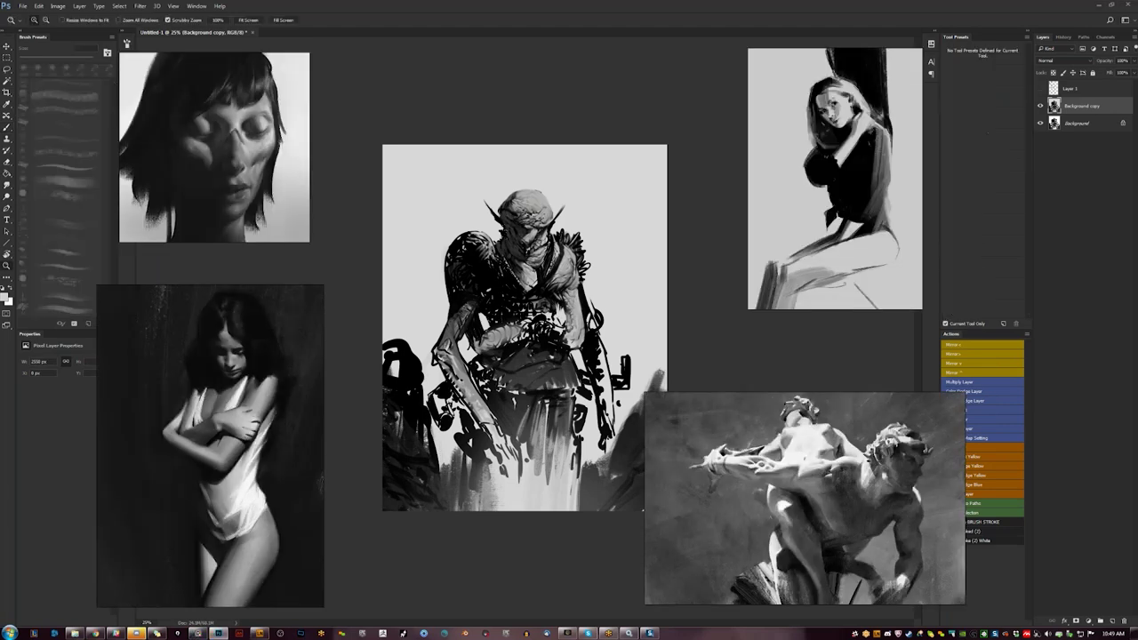
pyautogui.click(551, 313)
pyautogui.click(550, 313)
pyautogui.press('b')
pyautogui.moveTo(550, 313)
pyautogui.mouseDown()
pyautogui.moveTo(574, 347)
pyautogui.moveTo(546, 334)
pyautogui.mouseUp()
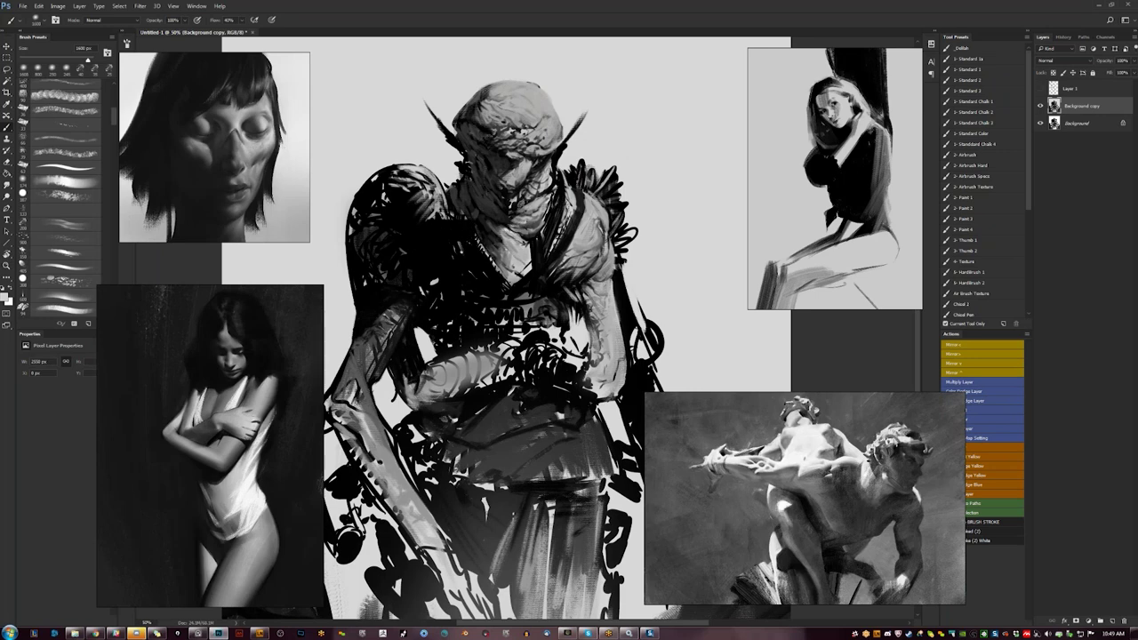
# - Stamp the visible artwork onto a new layer above Background copy and briefly switch to the Smudge tool
pyautogui.hotkey('ctrl', 'alt', 'shift', 'e')
pyautogui.press('r')
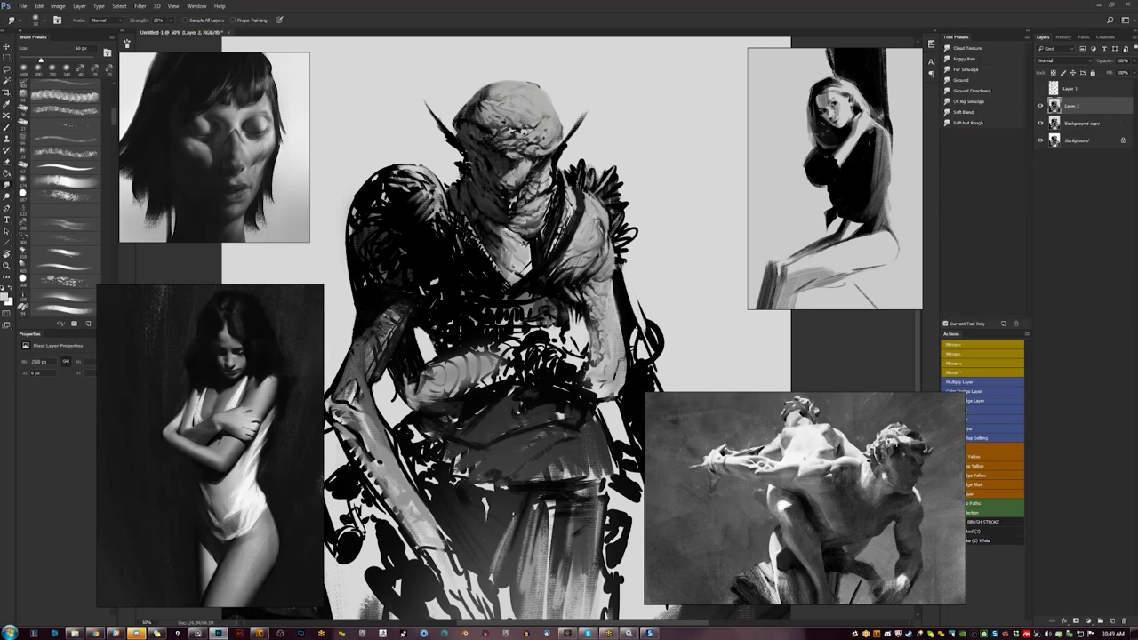
pyautogui.press(']')
pyautogui.press('b')
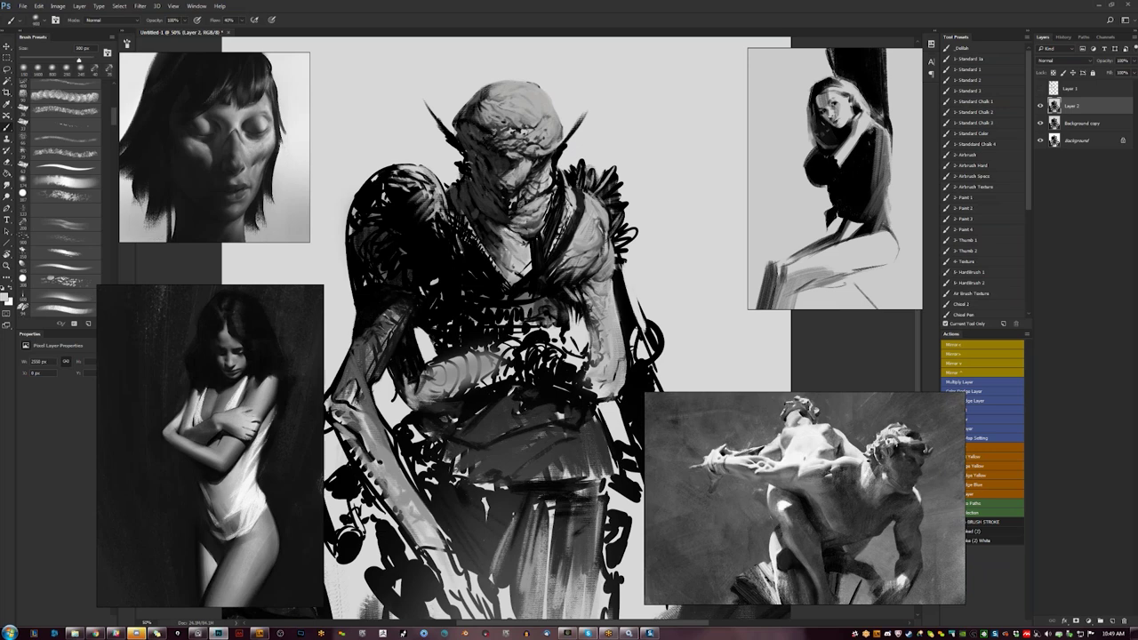
# - Blend the tones of the armoured shoulder and the chest collar with the Mixer Brush, undoing the first stroke
pyautogui.hotkey('shift', 'b')
pyautogui.moveTo(424, 193)
pyautogui.mouseDown()
pyautogui.moveTo(414, 206)
pyautogui.moveTo(438, 222)
pyautogui.moveTo(430, 238)
pyautogui.moveTo(391, 172)
pyautogui.moveTo(403, 178)
pyautogui.moveTo(391, 198)
pyautogui.moveTo(383, 175)
pyautogui.moveTo(387, 204)
pyautogui.moveTo(408, 196)
pyautogui.moveTo(410, 234)
pyautogui.moveTo(486, 274)
pyautogui.moveTo(471, 248)
pyautogui.moveTo(474, 273)
pyautogui.mouseUp()
pyautogui.hotkey('ctrl', 'z')
pyautogui.press(']')
pyautogui.moveTo(487, 267)
pyautogui.mouseDown()
pyautogui.moveTo(500, 296)
pyautogui.moveTo(485, 282)
pyautogui.mouseUp()
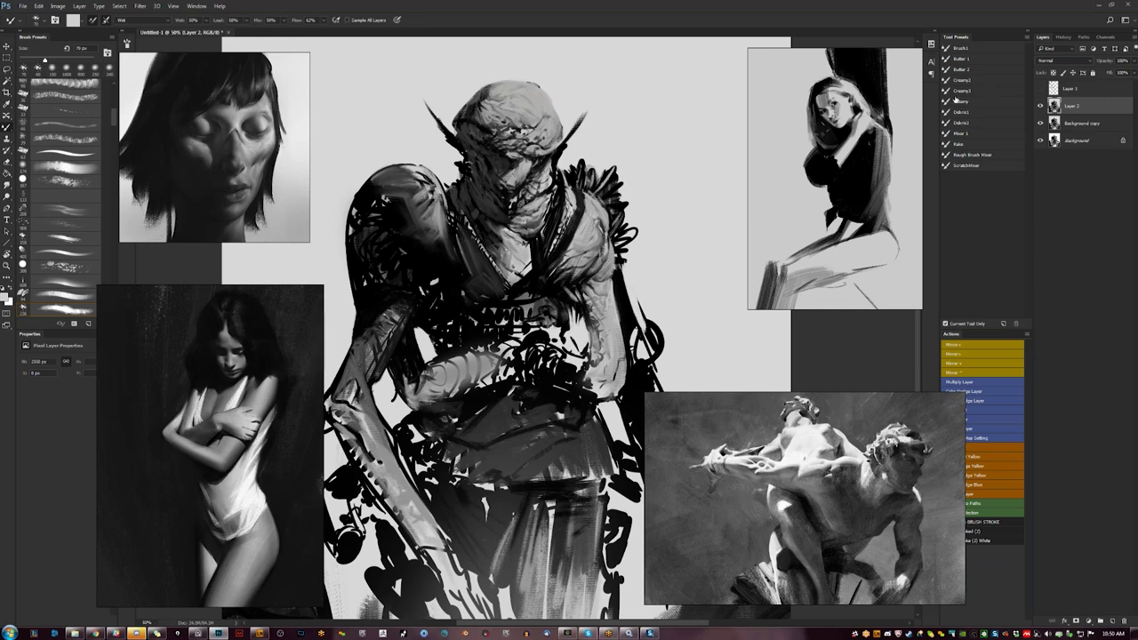
# - Switch to the Grunge 4 brush preset, sample a dark tone and texture the armoured shoulder
pyautogui.hotkey('shift', 'b')
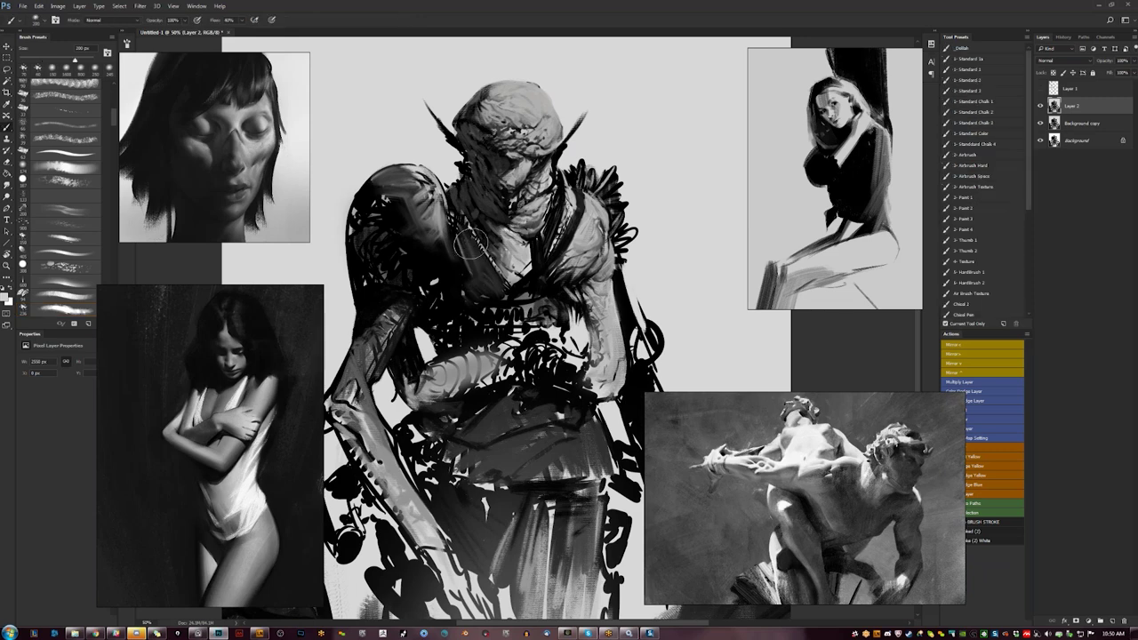
pyautogui.scroll(-5, 1026, 252)
pyautogui.scroll(-5, 1025, 252)
pyautogui.click(987, 216)
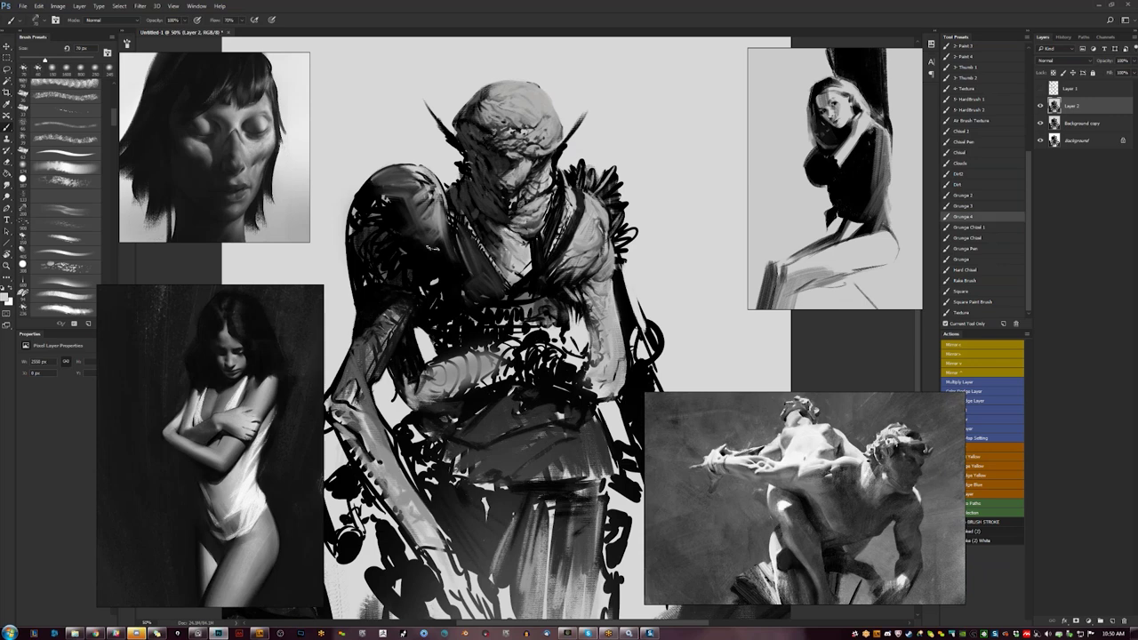
pyautogui.keyDown('alt'); pyautogui.click(430, 246); pyautogui.keyUp('alt')
pyautogui.moveTo(414, 219); pyautogui.dragTo(429, 226)
pyautogui.press(']')
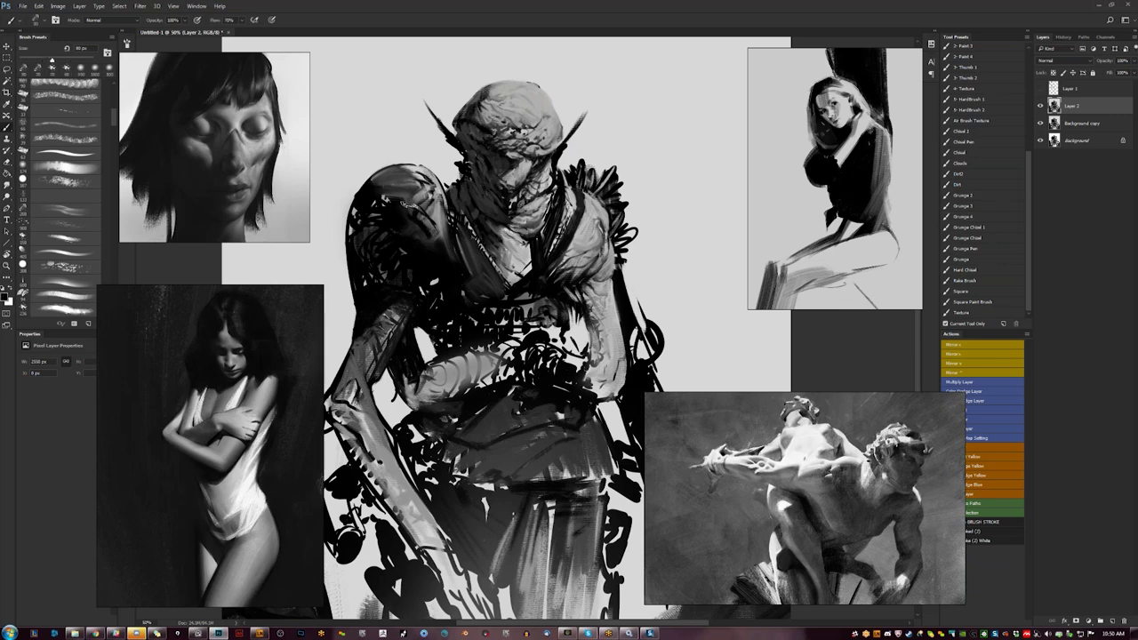
# - Switch to the Thumb 2 brush preset, reduce its size and paint sampled tones along the armoured shoulder's outer edge
pyautogui.click(987, 78)
pyautogui.press('[')
pyautogui.press('[')
pyautogui.press('[')
pyautogui.press('[')
pyautogui.press('[')
pyautogui.press('[')
pyautogui.press('[')
pyautogui.press('[')
pyautogui.press('[')
pyautogui.moveTo(371, 184)
pyautogui.mouseDown()
pyautogui.moveTo(400, 175)
pyautogui.moveTo(416, 188)
pyautogui.moveTo(404, 199)
pyautogui.moveTo(400, 183)
pyautogui.moveTo(374, 183)
pyautogui.moveTo(365, 192)
pyautogui.moveTo(381, 180)
pyautogui.moveTo(365, 209)
pyautogui.mouseUp()
pyautogui.keyDown('alt'); pyautogui.click(377, 186); pyautogui.keyUp('alt')
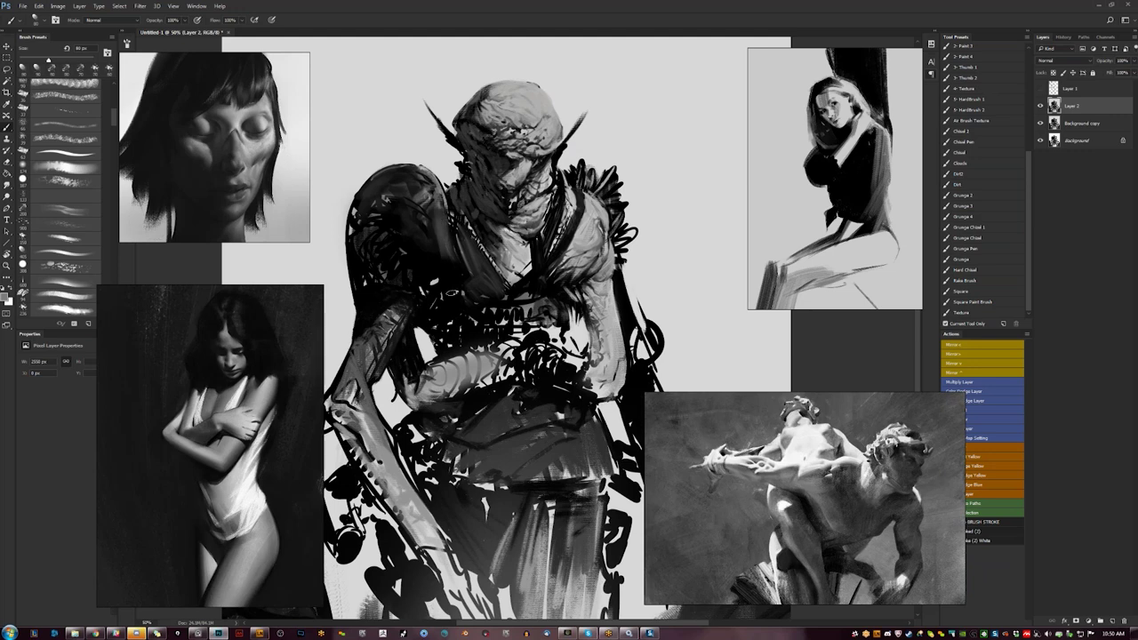
# - Reduce the brush to 20 px and darken the edge between the armoured shoulder and the collar
pyautogui.press('[')
pyautogui.press('[')
pyautogui.press('[')
pyautogui.press('[')
pyautogui.moveTo(443, 240); pyautogui.dragTo(445, 214)
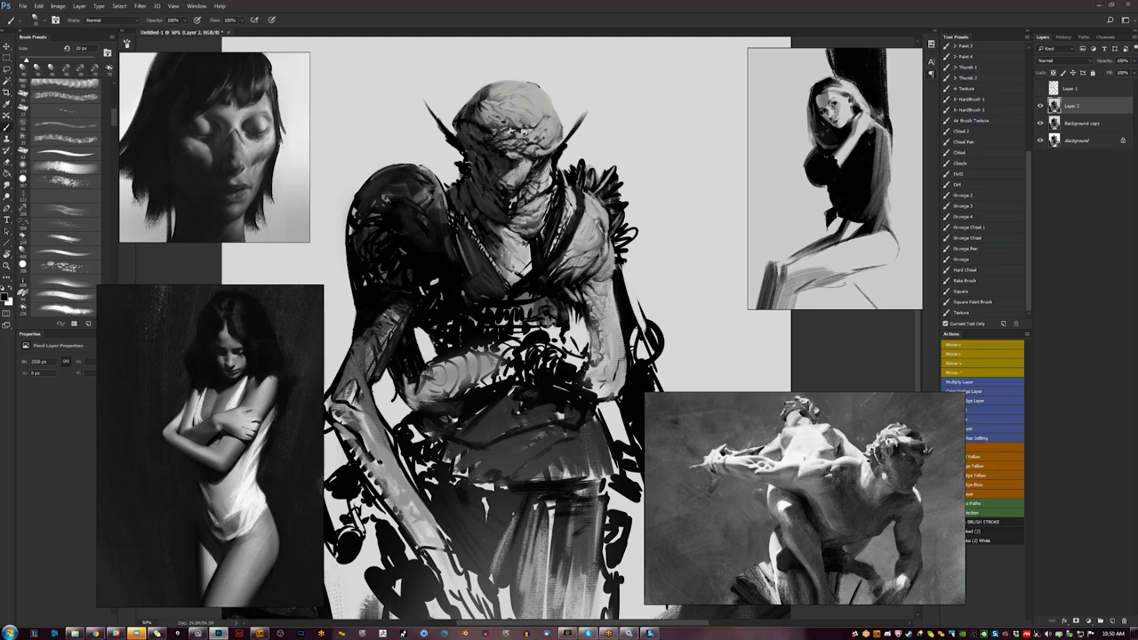
# - Refine the dark tones of the collar and armoured shoulder with varying brush sizes, finishing at 40 px
pyautogui.press('[')
pyautogui.press('[')
pyautogui.press('[')
pyautogui.press('[')
pyautogui.press('[')
pyautogui.press('[')
pyautogui.press('[')
pyautogui.press('[')
pyautogui.press('[')
pyautogui.press(']')
pyautogui.press(']')
pyautogui.press(']')
pyautogui.press(']')
pyautogui.press(']')
pyautogui.press(']')
pyautogui.press(']')
pyautogui.press(']')
pyautogui.press(']')
pyautogui.press(']')
pyautogui.press(']')
pyautogui.press('[')
pyautogui.press('[')
pyautogui.press('[')
pyautogui.press('[')
pyautogui.press('[')
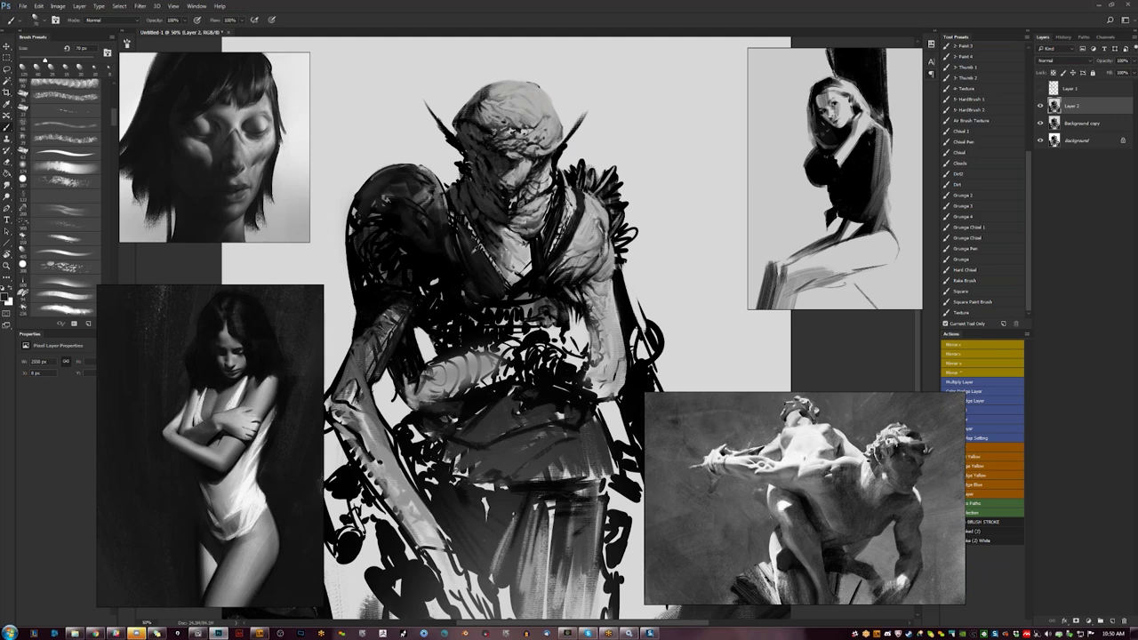
pyautogui.press('[')
pyautogui.press('[')
# - Mirror the canvas while viewing the whole painting and return to the upper body at 50% zoom
pyautogui.hotkey('ctrl', '-')
pyautogui.hotkey('ctrl', '-')
pyautogui.hotkey('ctrl', 'f')
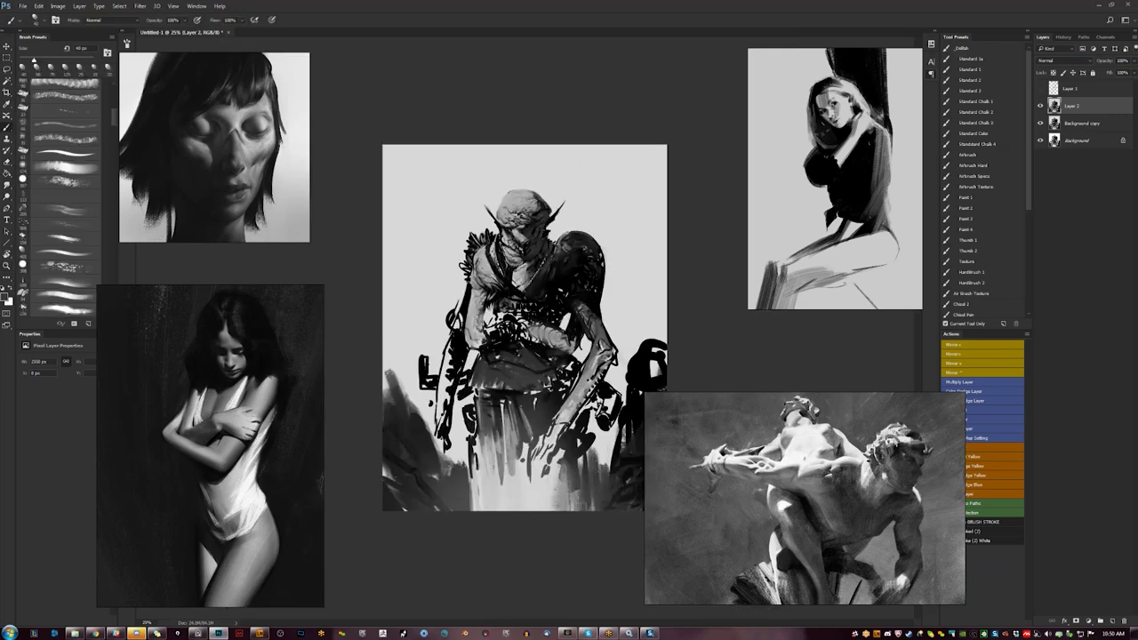
pyautogui.hotkey('ctrl', '+')
pyautogui.hotkey('ctrl', '+')
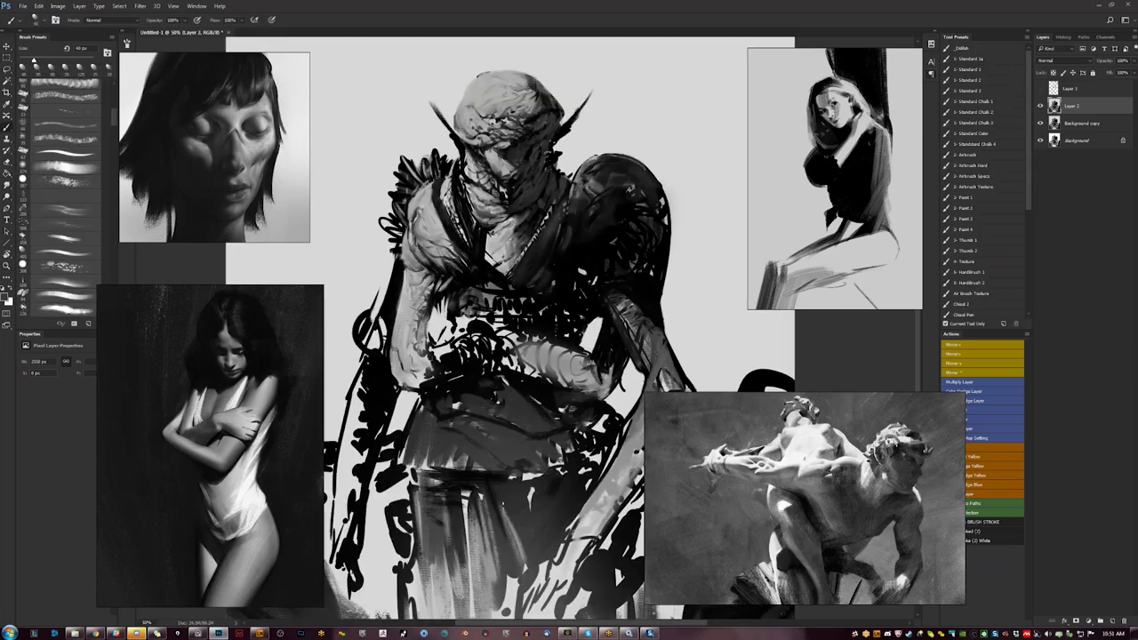
# - Enlarge the brush to about 200 px and paint a dark stroke over the broken detail at the waist
pyautogui.press(']')
pyautogui.press(']')
pyautogui.press(']')
pyautogui.press(']')
pyautogui.press(']')
pyautogui.press('[')
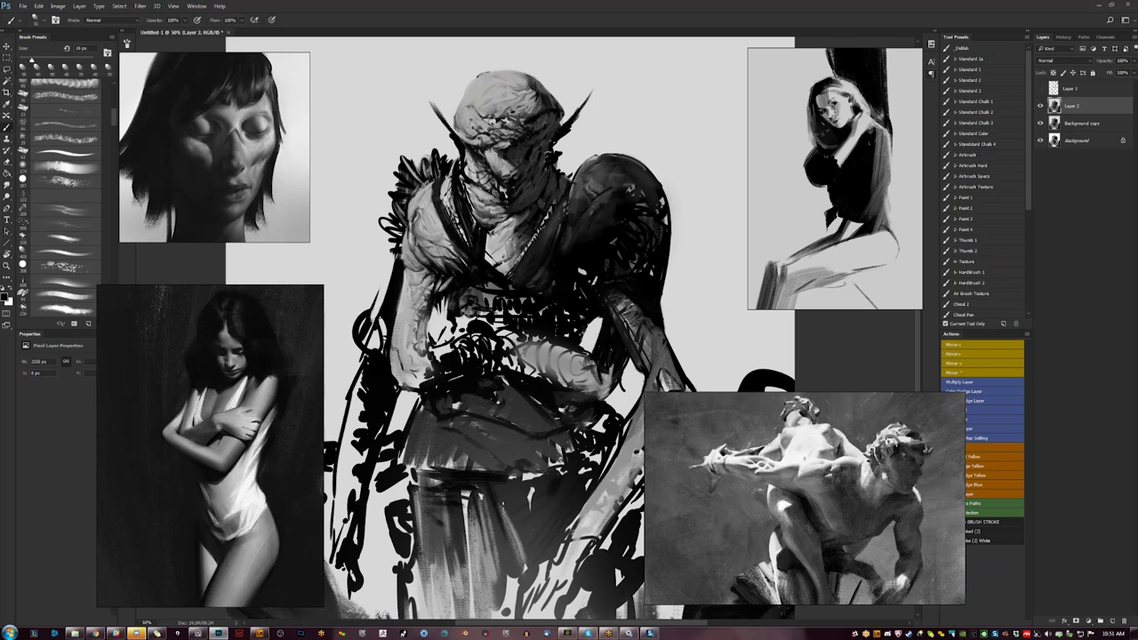
pyautogui.press(']')
pyautogui.press(']')
pyautogui.press(']')
pyautogui.press(']')
pyautogui.press(']')
pyautogui.press(']')
pyautogui.press(']')
pyautogui.press(']')
pyautogui.press(']')
pyautogui.press(']')
pyautogui.press(']')
pyautogui.press(']')
pyautogui.press(']')
pyautogui.moveTo(519, 329)
pyautogui.mouseDown()
pyautogui.moveTo(530, 353)
pyautogui.moveTo(496, 314)
pyautogui.moveTo(539, 315)
pyautogui.moveTo(484, 294)
pyautogui.moveTo(508, 333)
pyautogui.mouseUp()
pyautogui.press('[')
# - Mirror the canvas while viewing the painting at 25% and return to the torso at 50% zoom
pyautogui.press('z')
pyautogui.keyDown('alt'); pyautogui.click(517, 323); pyautogui.keyUp('alt')
pyautogui.keyDown('alt'); pyautogui.click(517, 324); pyautogui.keyUp('alt')
pyautogui.hotkey('ctrl', 'shift', 'h')
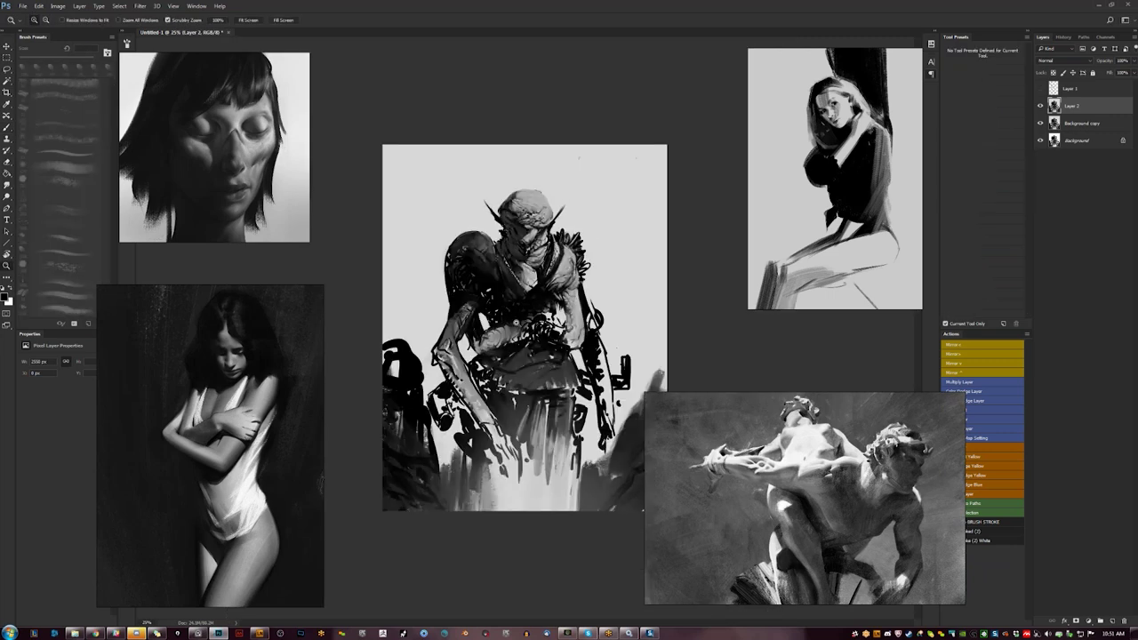
pyautogui.click(526, 350)
pyautogui.click(525, 351)
pyautogui.press('b')
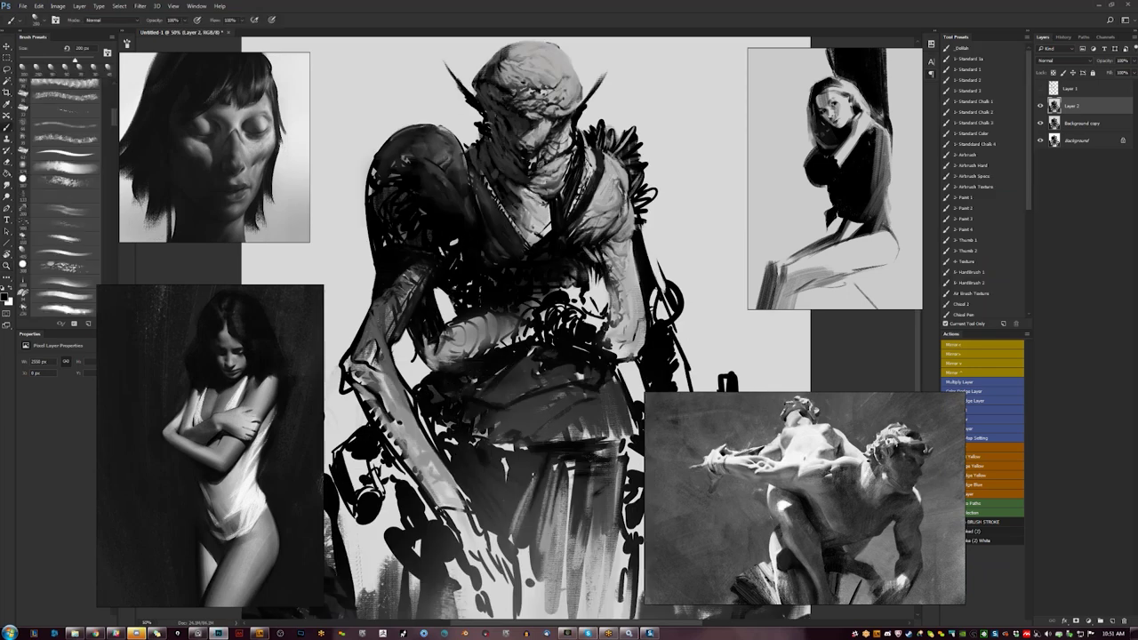
# - Paint broad tones over the waist and folded forearm, and refine the forearm with sampled tones using a smaller brush of about 50 px
pyautogui.moveTo(476, 388)
pyautogui.mouseDown()
pyautogui.moveTo(507, 378)
pyautogui.moveTo(514, 393)
pyautogui.mouseUp()
pyautogui.moveTo(483, 351)
pyautogui.mouseDown()
pyautogui.moveTo(522, 339)
pyautogui.moveTo(437, 356)
pyautogui.moveTo(452, 360)
pyautogui.moveTo(433, 339)
pyautogui.moveTo(453, 330)
pyautogui.mouseUp()
pyautogui.press('[')
pyautogui.press('[')
pyautogui.press('[')
pyautogui.press('[')
pyautogui.press('[')
pyautogui.press('[')
pyautogui.press('[')
pyautogui.press('[')
pyautogui.press('[')
pyautogui.keyDown('alt'); pyautogui.click(444, 344); pyautogui.keyUp('alt')
pyautogui.press(']')
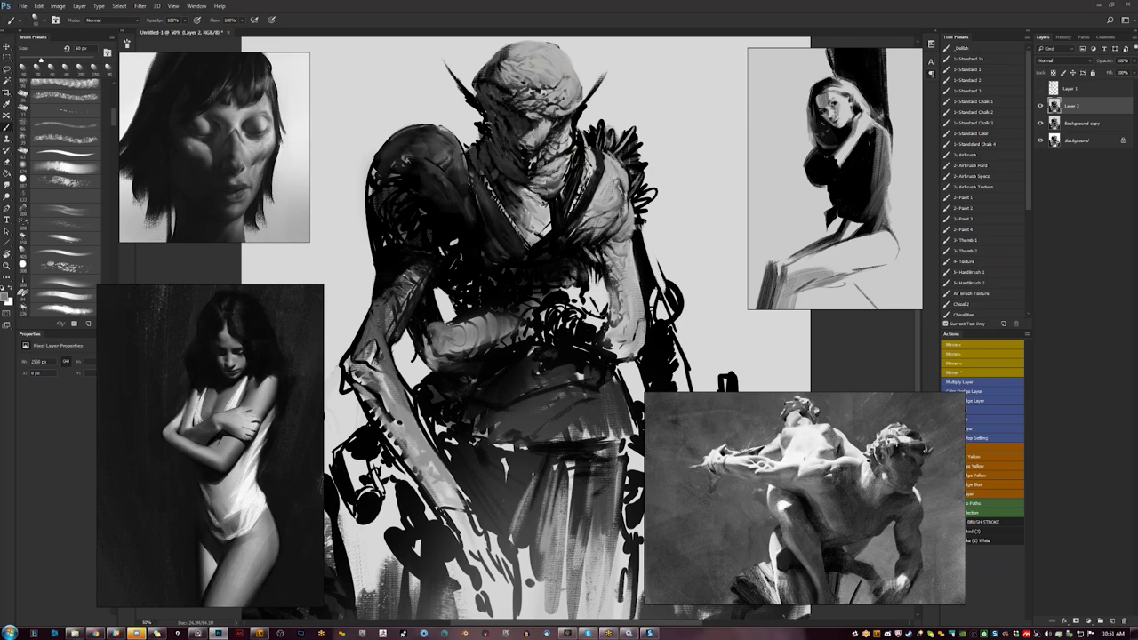
pyautogui.press('[')
pyautogui.press('[')
pyautogui.moveTo(471, 352)
pyautogui.mouseDown()
pyautogui.moveTo(510, 339)
pyautogui.moveTo(494, 317)
pyautogui.moveTo(521, 313)
pyautogui.mouseUp()
pyautogui.keyDown('alt'); pyautogui.click(503, 311); pyautogui.keyUp('alt')
pyautogui.press(']')
pyautogui.press(']')
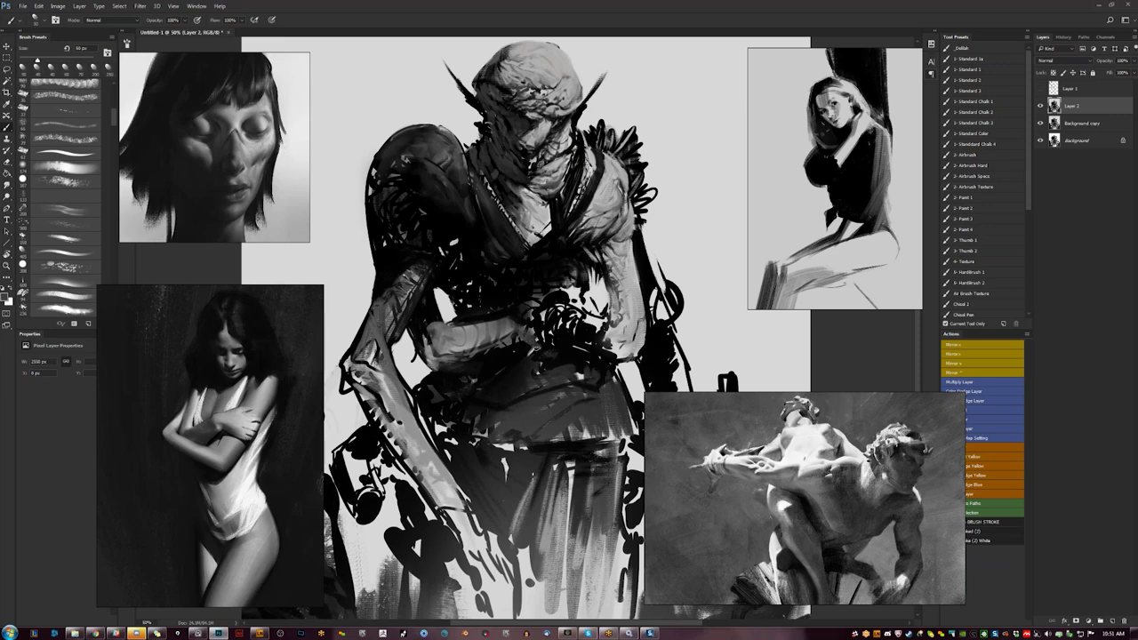
# - Mirror the canvas while viewing the painting at 16.7% and return to the upper body at 50% zoom
pyautogui.press('z')
pyautogui.keyDown('alt'); pyautogui.click(536, 365); pyautogui.keyUp('alt')
pyautogui.keyDown('alt'); pyautogui.click(541, 369); pyautogui.keyUp('alt')
pyautogui.keyDown('alt'); pyautogui.click(544, 372); pyautogui.keyUp('alt')
pyautogui.press('F2')
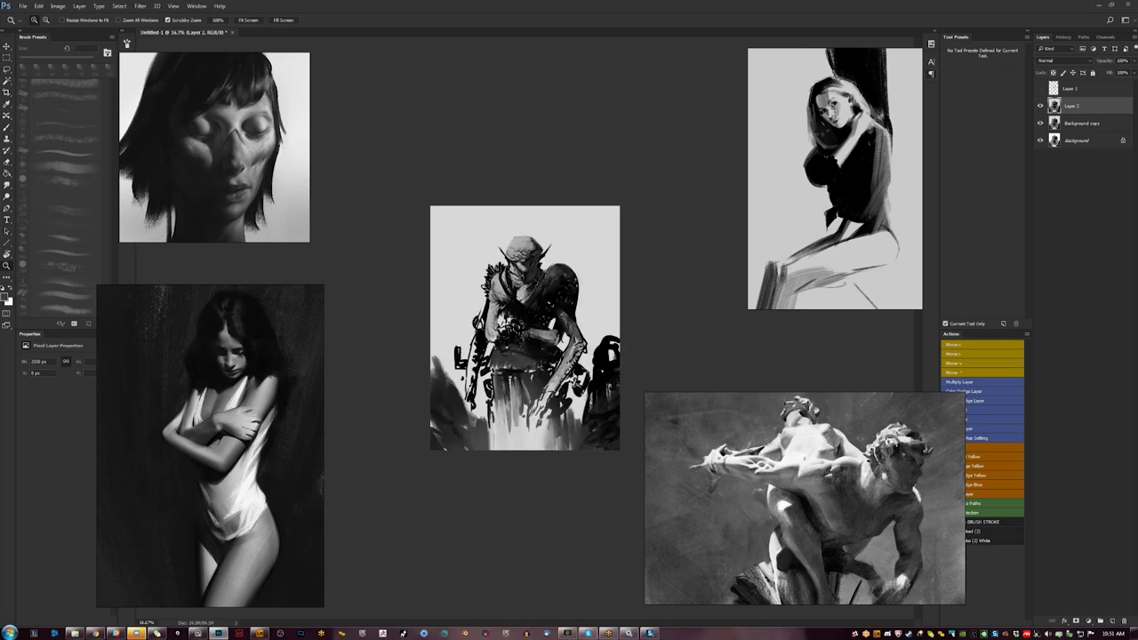
pyautogui.click(549, 367)
pyautogui.click(544, 365)
pyautogui.press('b')
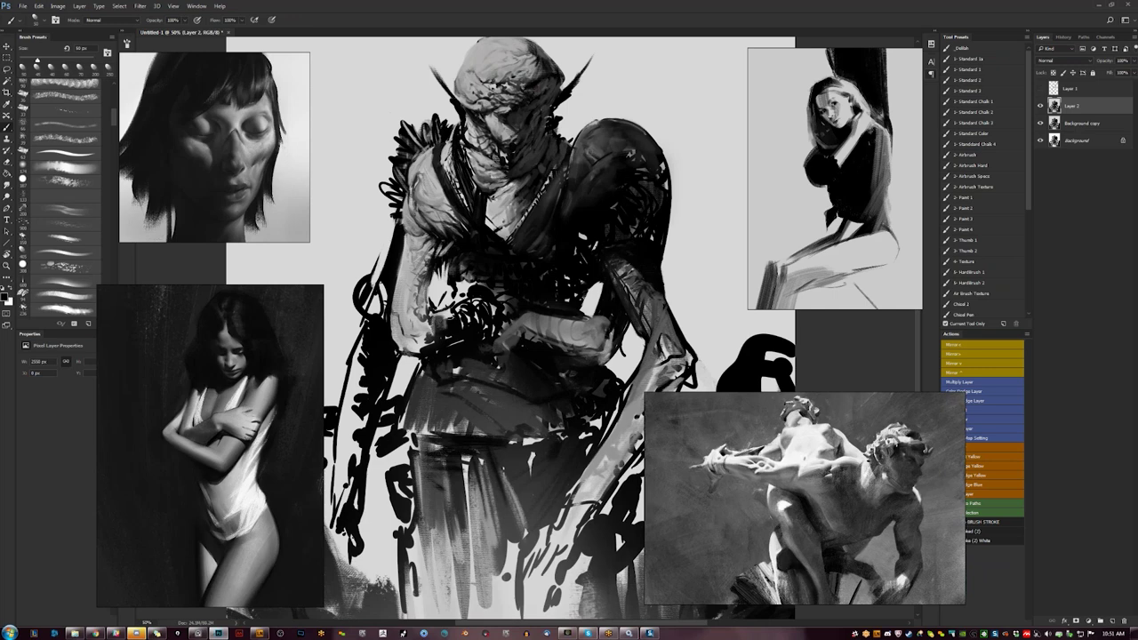
# - Enlarge the brush to 80 px and darken the side of the torso beside the inner arm
pyautogui.press(']')
pyautogui.press(']')
pyautogui.press(']')
pyautogui.moveTo(453, 265)
pyautogui.mouseDown()
pyautogui.moveTo(460, 298)
pyautogui.moveTo(453, 276)
pyautogui.mouseUp()
# - Check the whole painting mirrored and return to the head and torso at 50% zoom
pyautogui.press('z')
pyautogui.hotkey('ctrl', '-')
pyautogui.hotkey('ctrl', '-')
pyautogui.hotkey('ctrl', '-')
pyautogui.press('b')
pyautogui.hotkey('ctrl', '+')
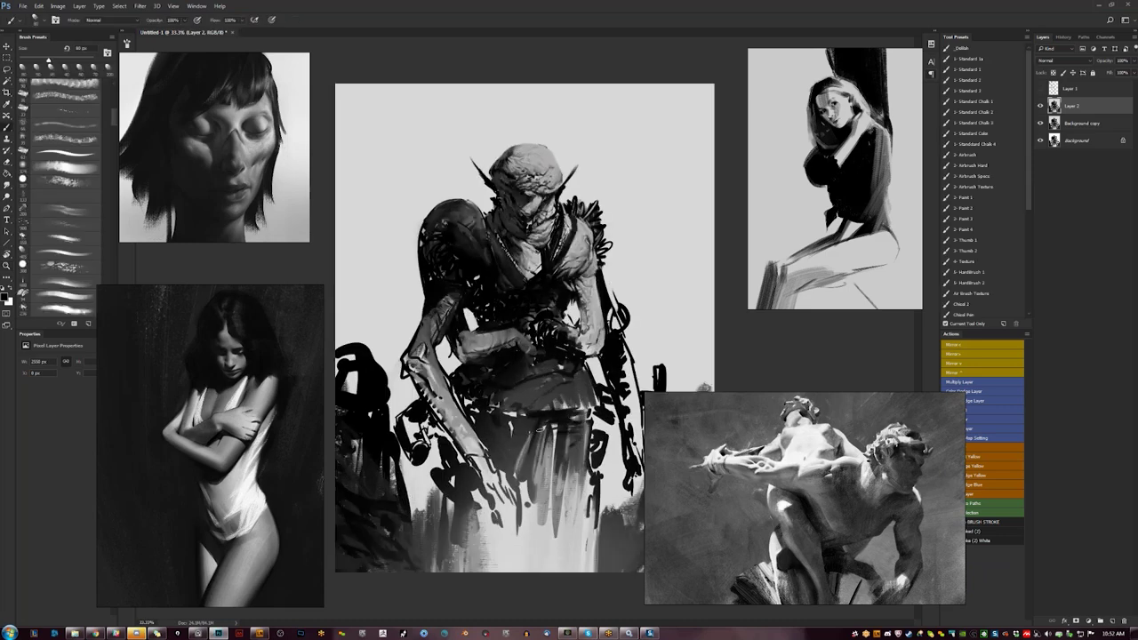
pyautogui.press('z')
pyautogui.hotkey('ctrl', '+')
pyautogui.press('b')
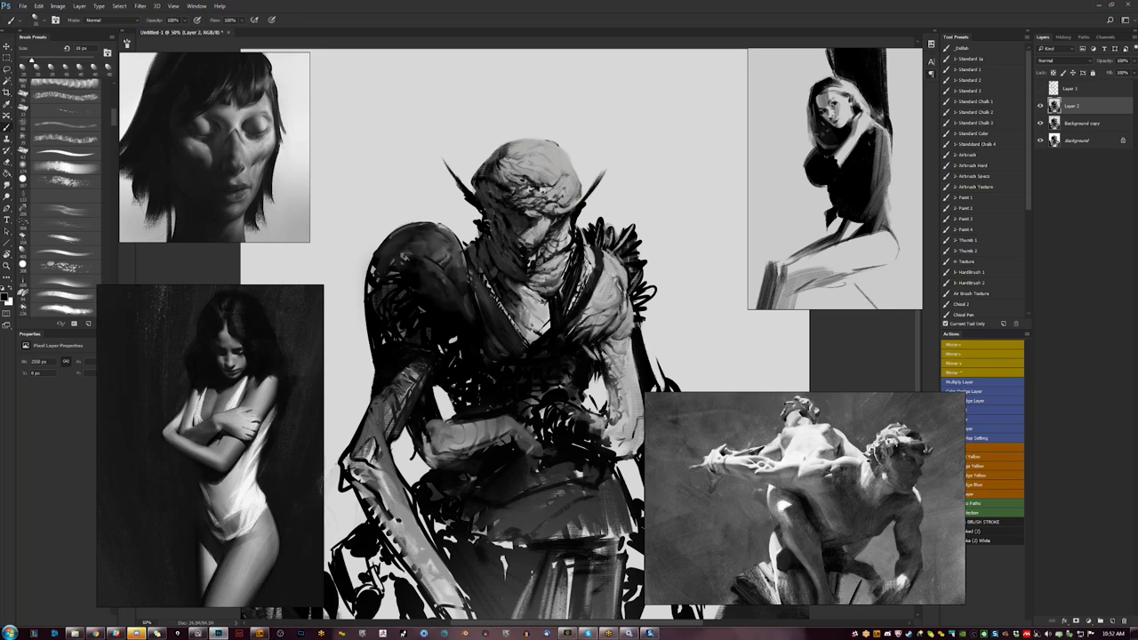
# - Smooth the wrinkled forehead with mid-tones and paint a sampled tone down the centre of the face
pyautogui.press(']')
pyautogui.press(']')
pyautogui.press(']')
pyautogui.press(']')
pyautogui.press(']')
pyautogui.press(']')
pyautogui.press(']')
pyautogui.press('[')
pyautogui.press('[')
pyautogui.moveTo(498, 168); pyautogui.dragTo(523, 169)
pyautogui.keyDown('alt'); pyautogui.click(495, 182); pyautogui.keyUp('alt')
pyautogui.moveTo(526, 226); pyautogui.dragTo(528, 236)
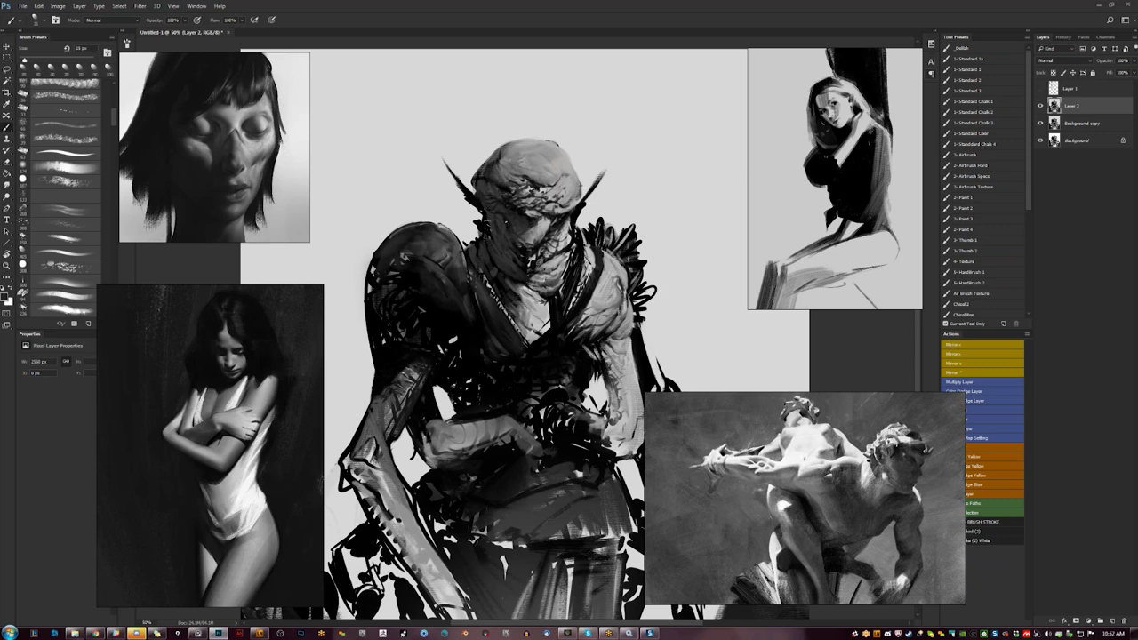
# - Refine the face's shadow with a 10 px brush at 66.7% zoom, and paint the brow with the swapped colour
pyautogui.press('[')
pyautogui.hotkey('ctrl', '+')
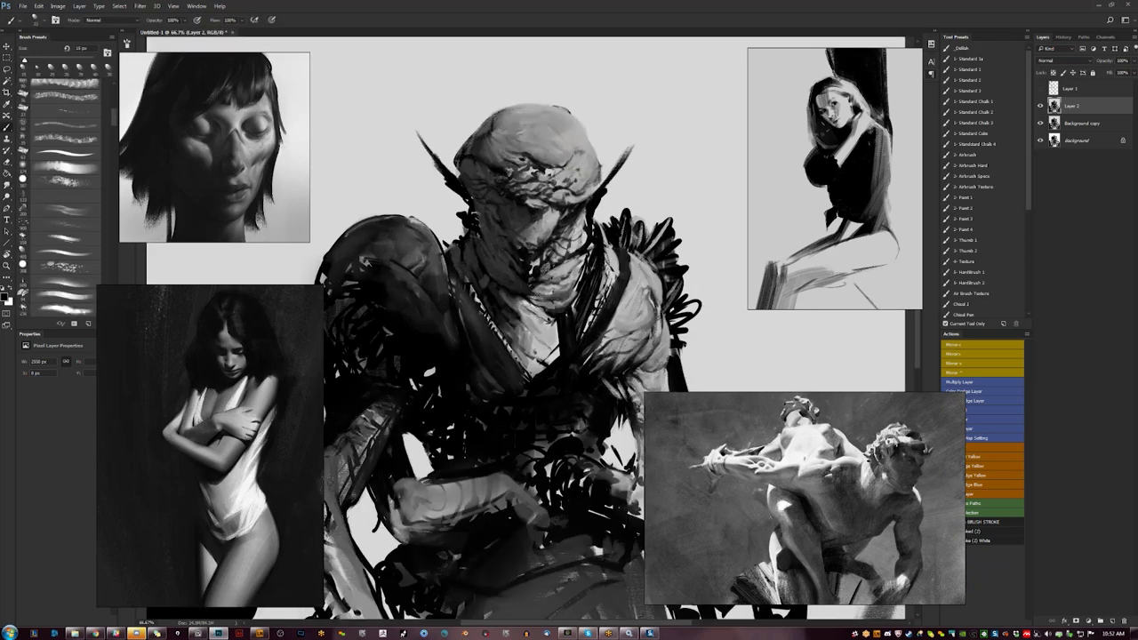
pyautogui.moveTo(539, 202); pyautogui.dragTo(526, 209)
pyautogui.press(']')
pyautogui.press(']')
pyautogui.press(']')
pyautogui.press(']')
pyautogui.press(']')
pyautogui.press('[')
pyautogui.press('[')
pyautogui.press('x')
pyautogui.moveTo(533, 167)
pyautogui.mouseDown()
pyautogui.moveTo(555, 168)
pyautogui.moveTo(543, 160)
pyautogui.mouseUp()
# - Enlarge the brush to 80 px, swap the colours and paint sampled tones over the nose area
pyautogui.press(']')
pyautogui.press(']')
pyautogui.press(']')
pyautogui.press(']')
pyautogui.press(']')
pyautogui.press(']')
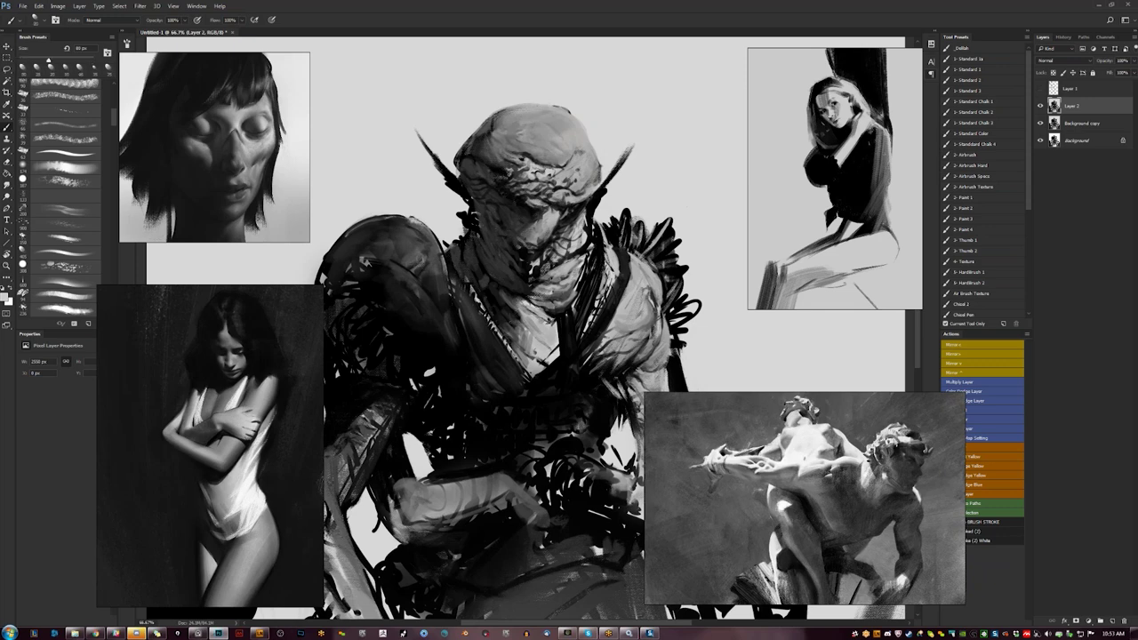
pyautogui.press('x')
pyautogui.keyDown('alt'); pyautogui.click(531, 213); pyautogui.keyUp('alt')
pyautogui.moveTo(528, 210)
pyautogui.mouseDown()
pyautogui.moveTo(539, 221)
pyautogui.moveTo(529, 222)
pyautogui.mouseUp()
pyautogui.keyDown('alt'); pyautogui.click(527, 200); pyautogui.keyUp('alt')
pyautogui.press('[')
# - Mirror the canvas while viewing the painting at 33.3% and move in on the face at 100% zoom
pyautogui.press('z')
pyautogui.keyDown('alt'); pyautogui.click(531, 305); pyautogui.keyUp('alt')
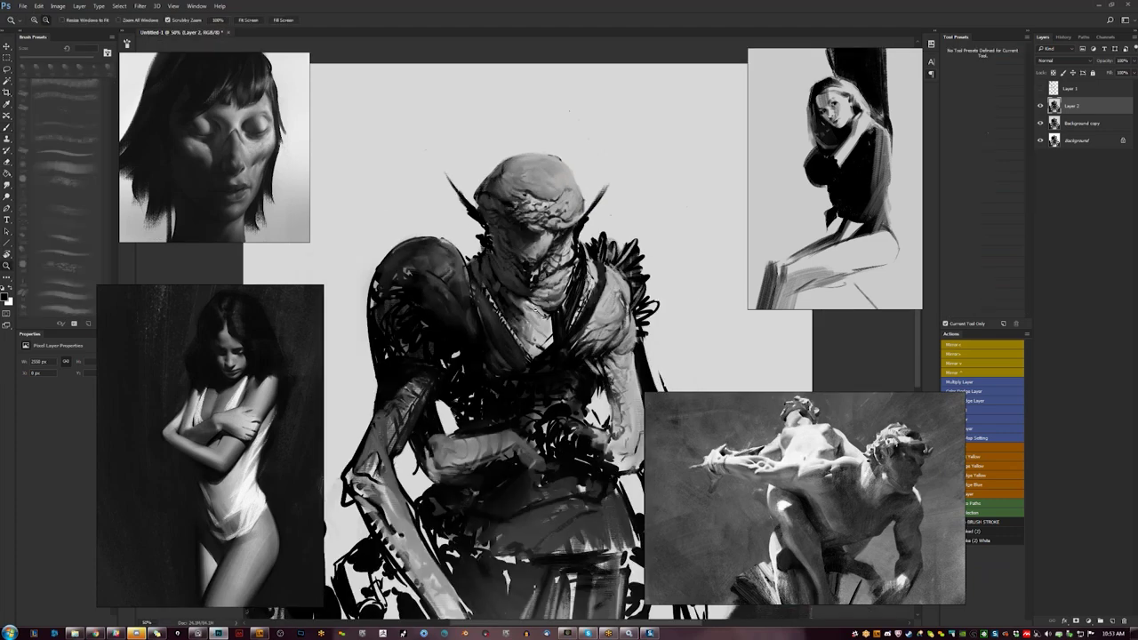
pyautogui.keyDown('alt'); pyautogui.click(532, 305); pyautogui.keyUp('alt')
pyautogui.press('F2')
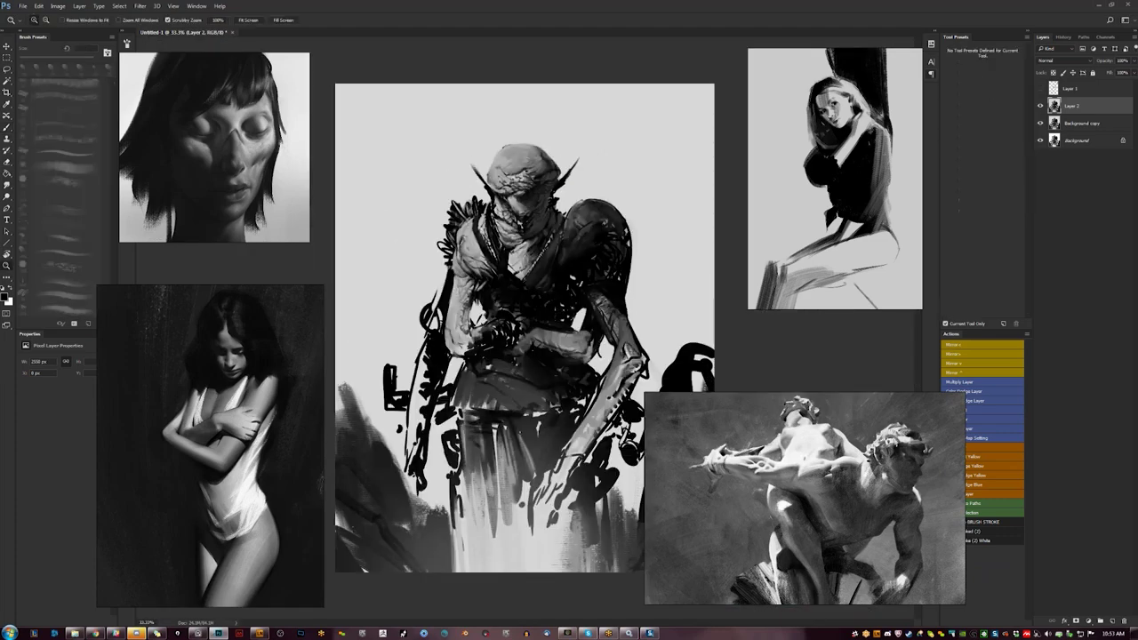
pyautogui.hotkey('ctrl', '+')
pyautogui.hotkey('ctrl', '+')
pyautogui.press('b')
pyautogui.hotkey('ctrl', '+')
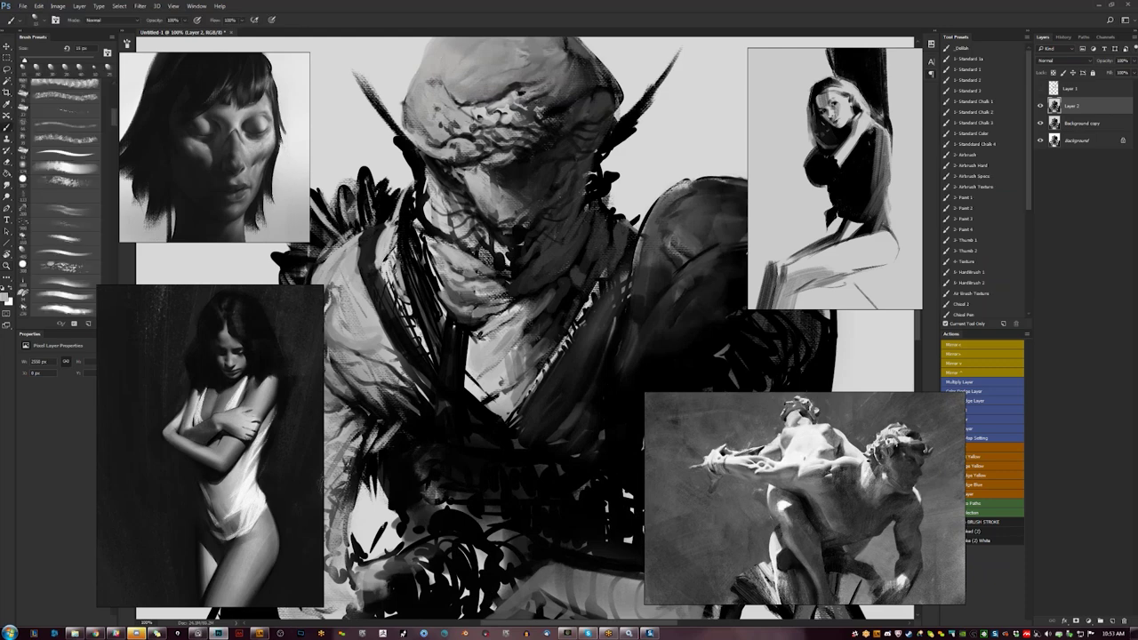
# - Paint a small light stroke on the face below the brow and check it against the whole painting
pyautogui.moveTo(485, 165); pyautogui.dragTo(498, 180)
pyautogui.press('z')
pyautogui.keyDown('alt'); pyautogui.click(566, 226); pyautogui.keyUp('alt')
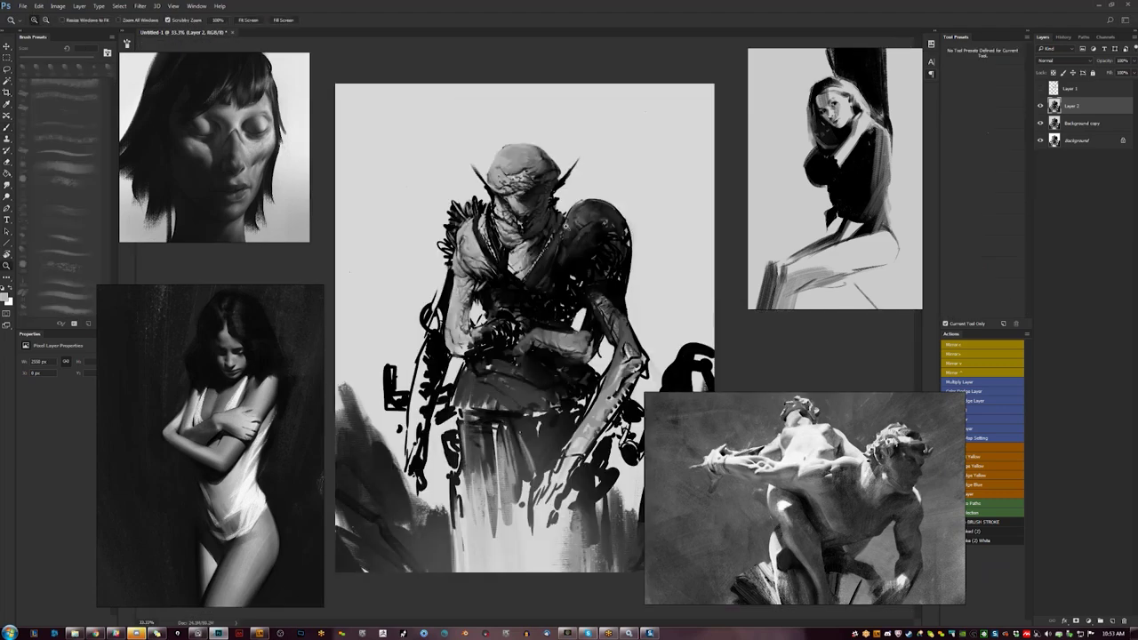
pyautogui.click(521, 201)
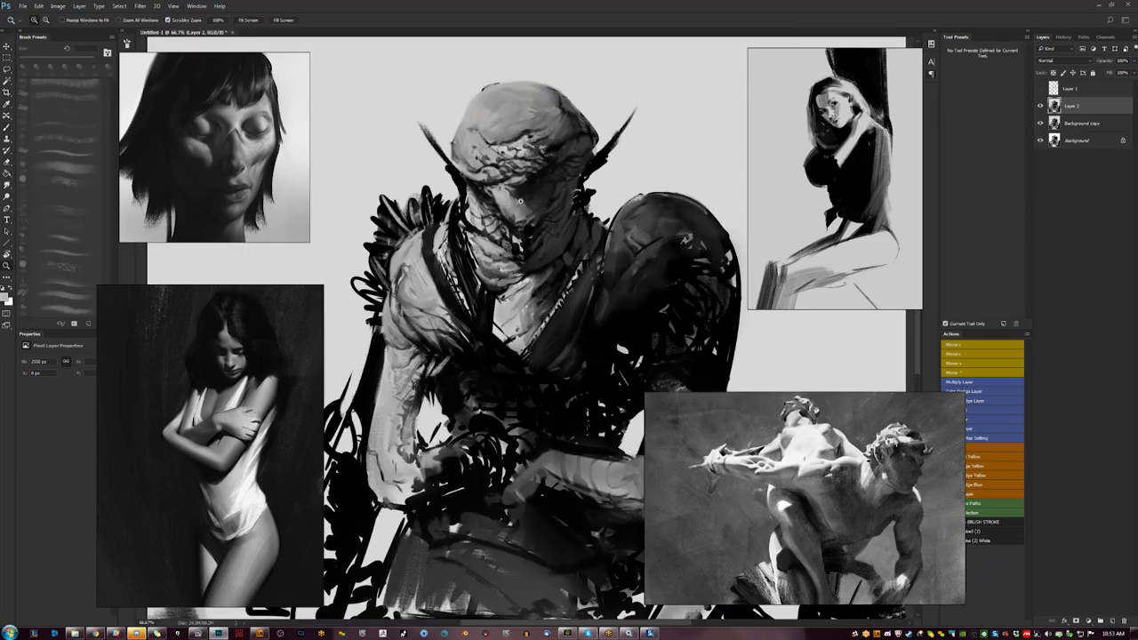
# - Paint sampled tones down the side of the face, enlarge the brush to 100 px and sample the cheek tone
pyautogui.press('b')
pyautogui.keyDown('alt'); pyautogui.click(462, 189); pyautogui.keyUp('alt')
pyautogui.keyDown('alt'); pyautogui.click(464, 191); pyautogui.keyUp('alt')
pyautogui.moveTo(467, 192); pyautogui.dragTo(470, 215)
pyautogui.press(']')
pyautogui.press(']')
pyautogui.press(']')
pyautogui.press(']')
pyautogui.press(']')
pyautogui.press(']')
pyautogui.press(']')
pyautogui.press(']')
pyautogui.press(']')
pyautogui.press(']')
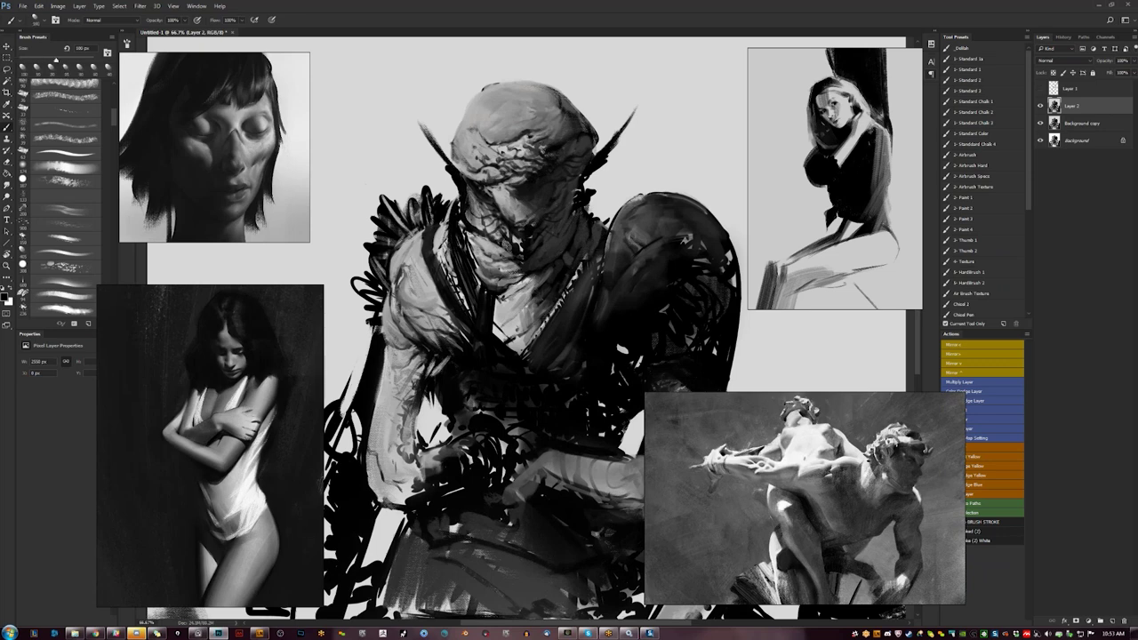
pyautogui.keyDown('alt'); pyautogui.click(484, 205); pyautogui.keyUp('alt')
# - Mirror the canvas with the interface panels hidden, check the whole painting and return to the upper body at 66.7% zoom
pyautogui.press('z')
pyautogui.keyDown('alt'); pyautogui.click(560, 113); pyautogui.keyUp('alt')
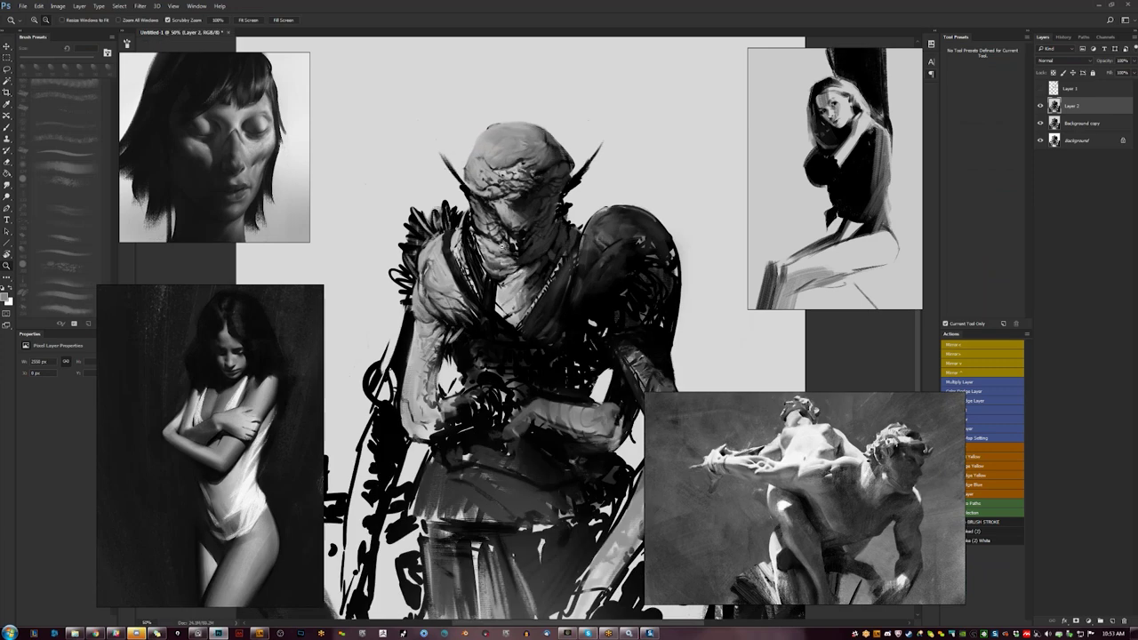
pyautogui.press('Tab')
pyautogui.hotkey('ctrl', 'shift', 'h')
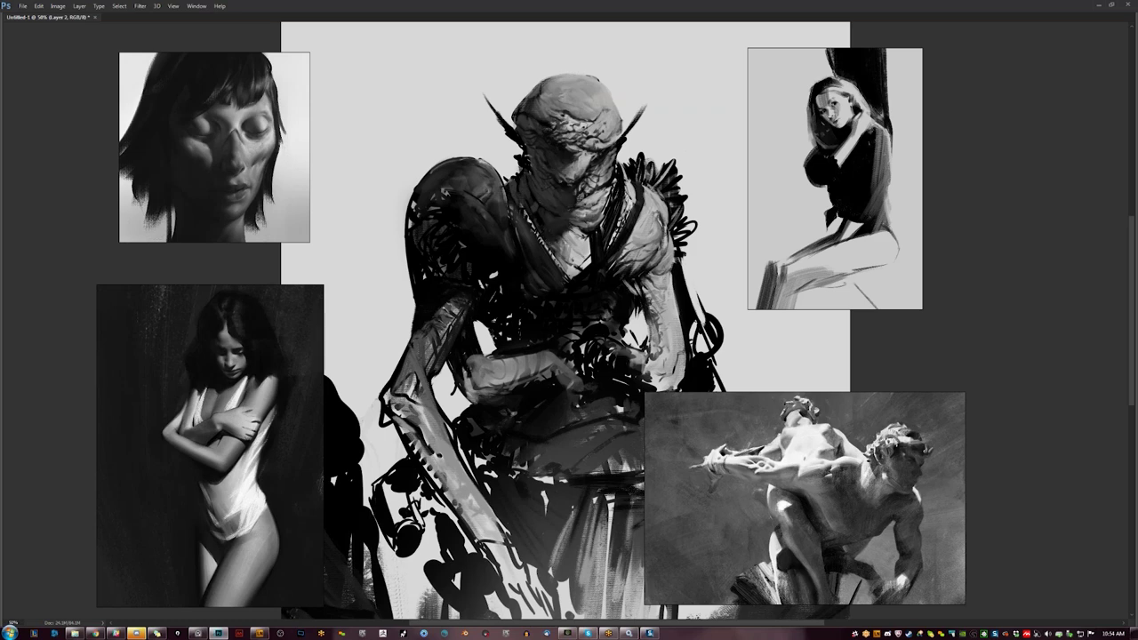
pyautogui.hotkey('ctrl', '-')
pyautogui.hotkey('ctrl', '-')
pyautogui.hotkey('ctrl', '-')
pyautogui.hotkey('ctrl', '+')
pyautogui.hotkey('ctrl', '+')
pyautogui.hotkey('ctrl', '+')
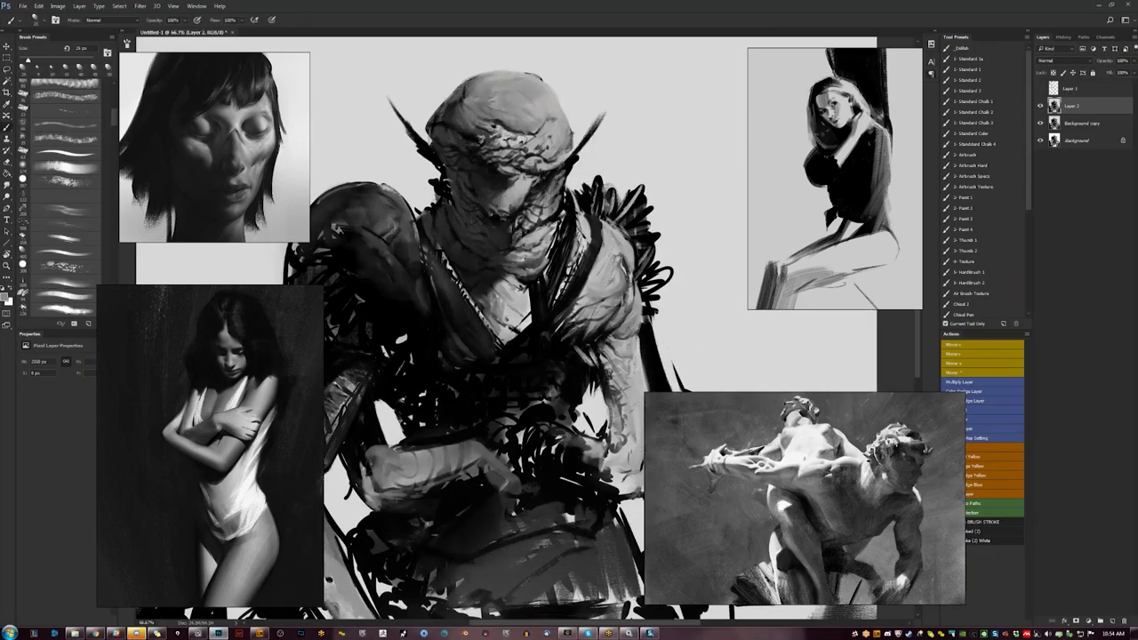
# - Paint repeated strokes with a sampled tone along the collar strap running from the neck down to the chest
pyautogui.moveTo(579, 251); pyautogui.dragTo(555, 299)
pyautogui.moveTo(585, 236); pyautogui.dragTo(553, 304)
pyautogui.keyDown('alt'); pyautogui.click(544, 302); pyautogui.keyUp('alt')
pyautogui.moveTo(564, 262); pyautogui.dragTo(550, 305)
pyautogui.moveTo(587, 254); pyautogui.dragTo(555, 306)
pyautogui.moveTo(590, 251); pyautogui.dragTo(547, 311)
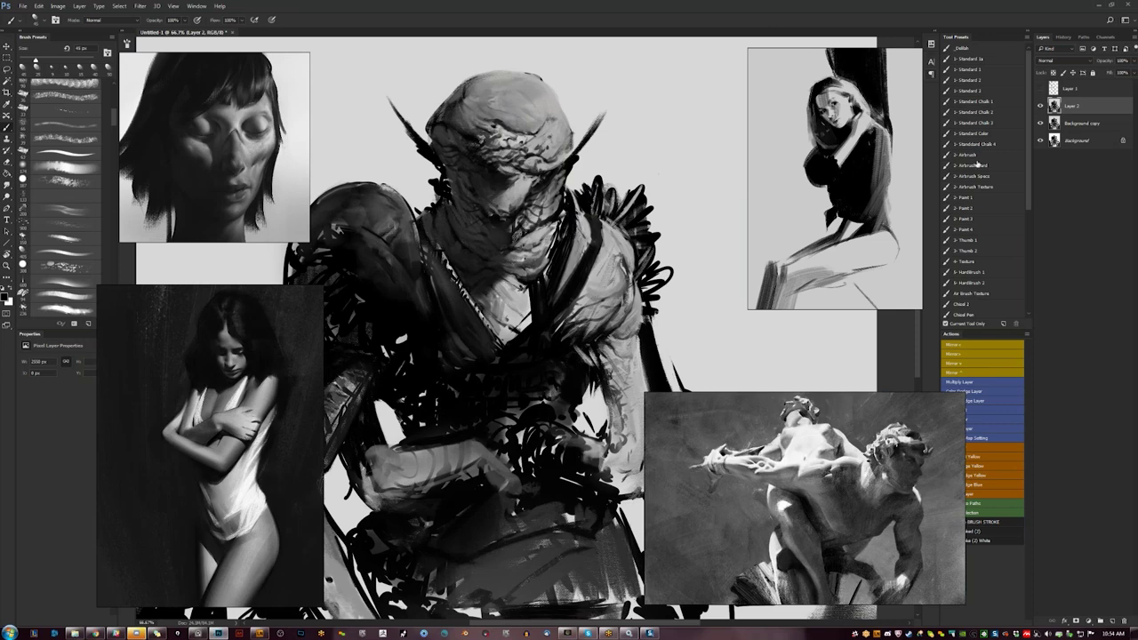
# - Choose the HardBrush 2 preset for the painting and repeatedly reduce its brush size
pyautogui.moveTo(1029, 194)
pyautogui.mouseDown()
pyautogui.moveTo(1022, 229)
pyautogui.moveTo(1027, 190)
pyautogui.mouseUp()
pyautogui.moveTo(1026, 188); pyautogui.dragTo(1019, 255)
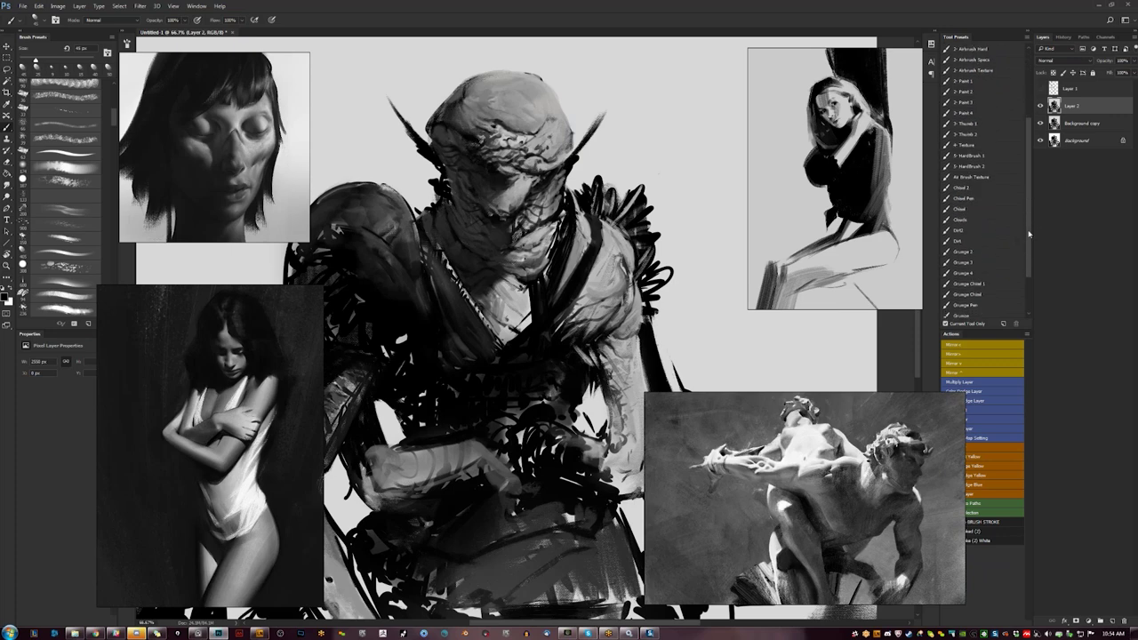
pyautogui.moveTo(1029, 233); pyautogui.dragTo(1027, 134)
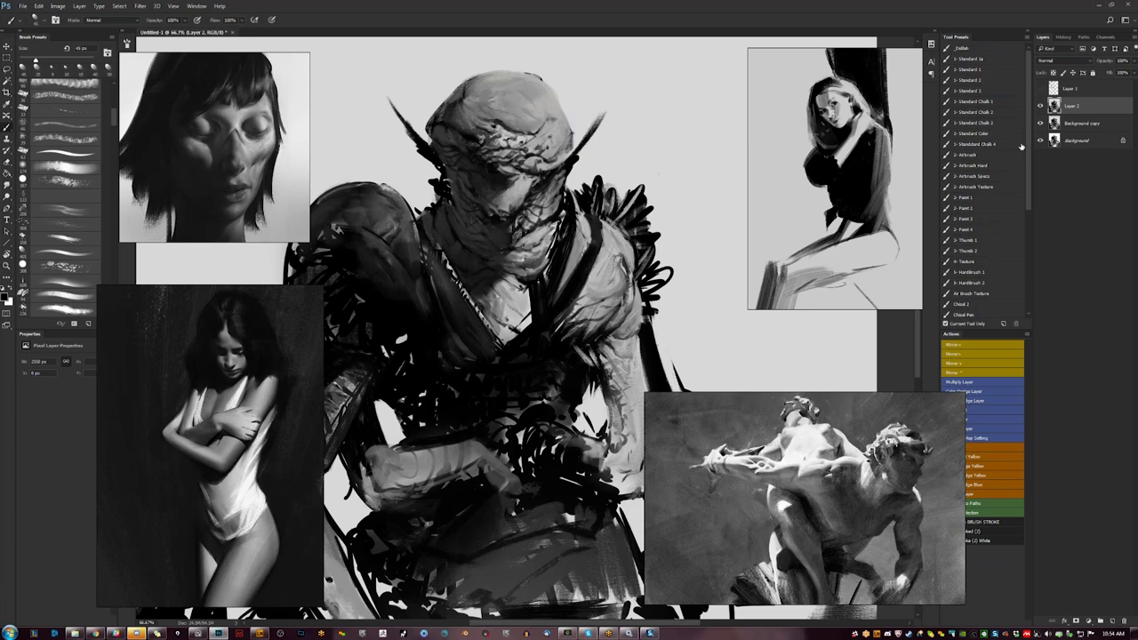
pyautogui.moveTo(1028, 162); pyautogui.dragTo(1020, 264)
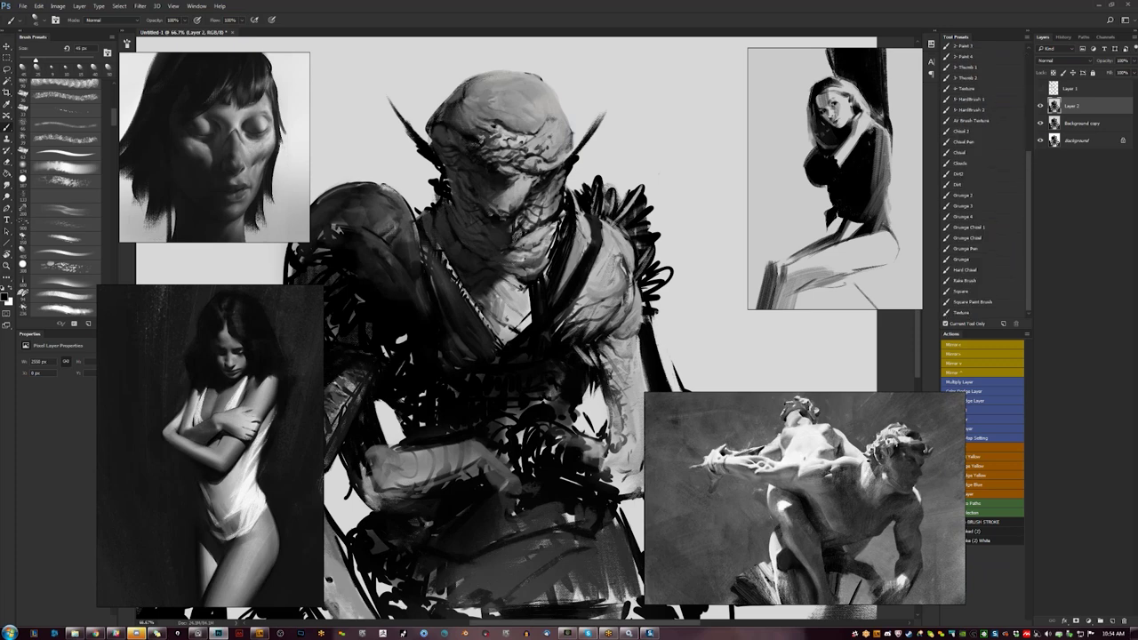
pyautogui.click(997, 111)
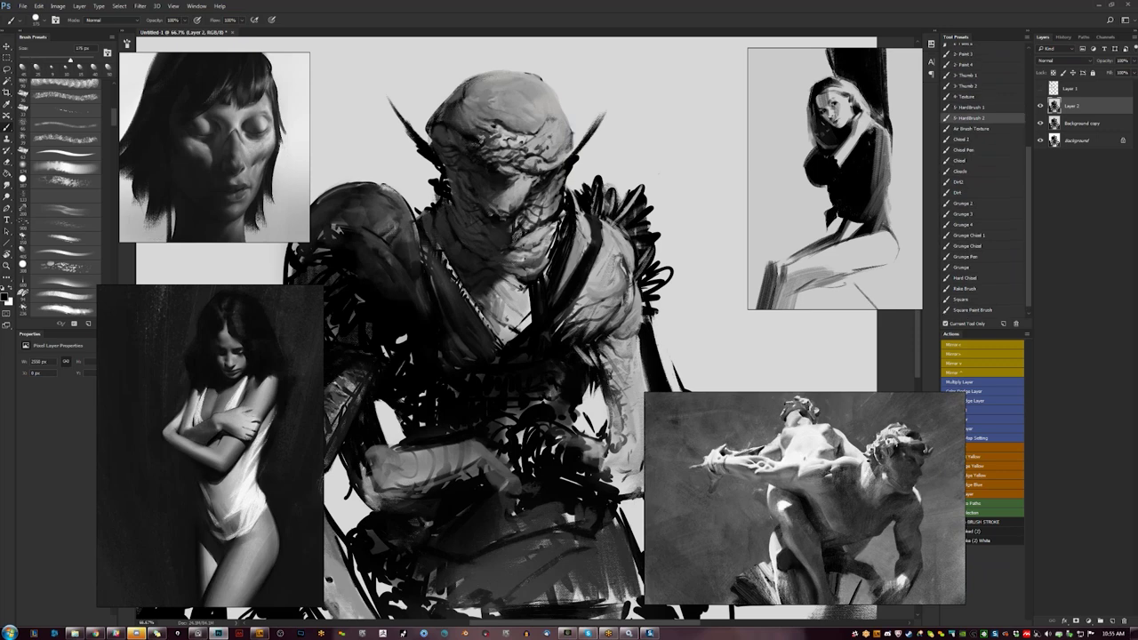
pyautogui.press('[')
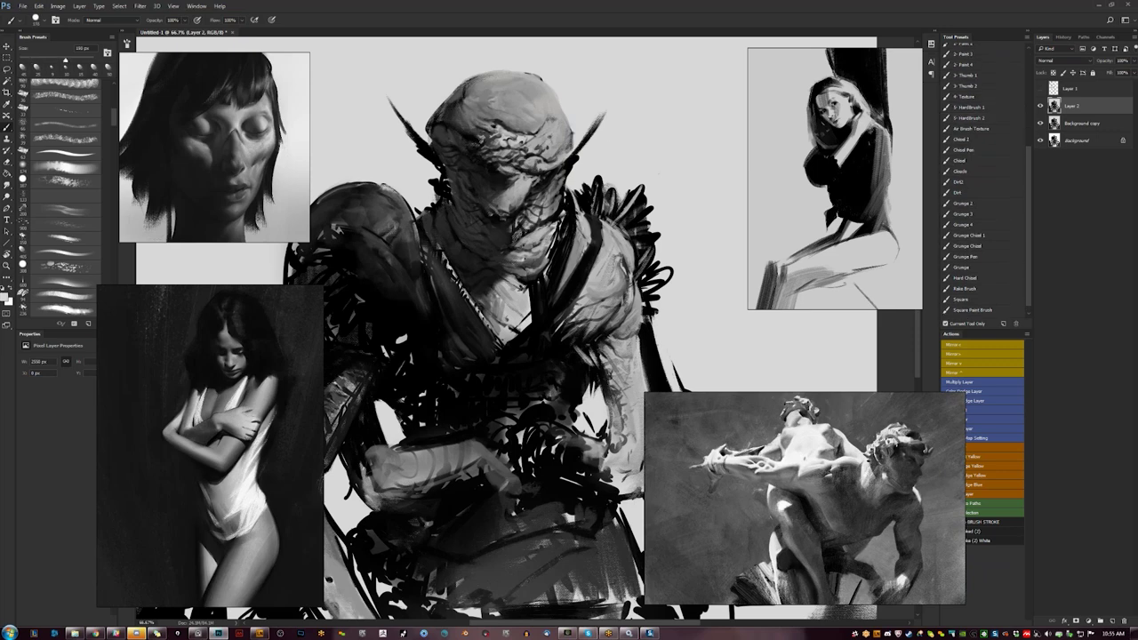
pyautogui.press('[')
pyautogui.press('[')
pyautogui.press('[')
pyautogui.press('[')
pyautogui.press('[')
pyautogui.press('[')
pyautogui.press('[')
pyautogui.press('[')
pyautogui.press('[')
# - Mirror the canvas and paint light rocky texture on the brow with the Grunge 4 preset at about 20 px
pyautogui.click(978, 226)
pyautogui.press('[')
pyautogui.press('[')
pyautogui.press(']')
pyautogui.press('F2')
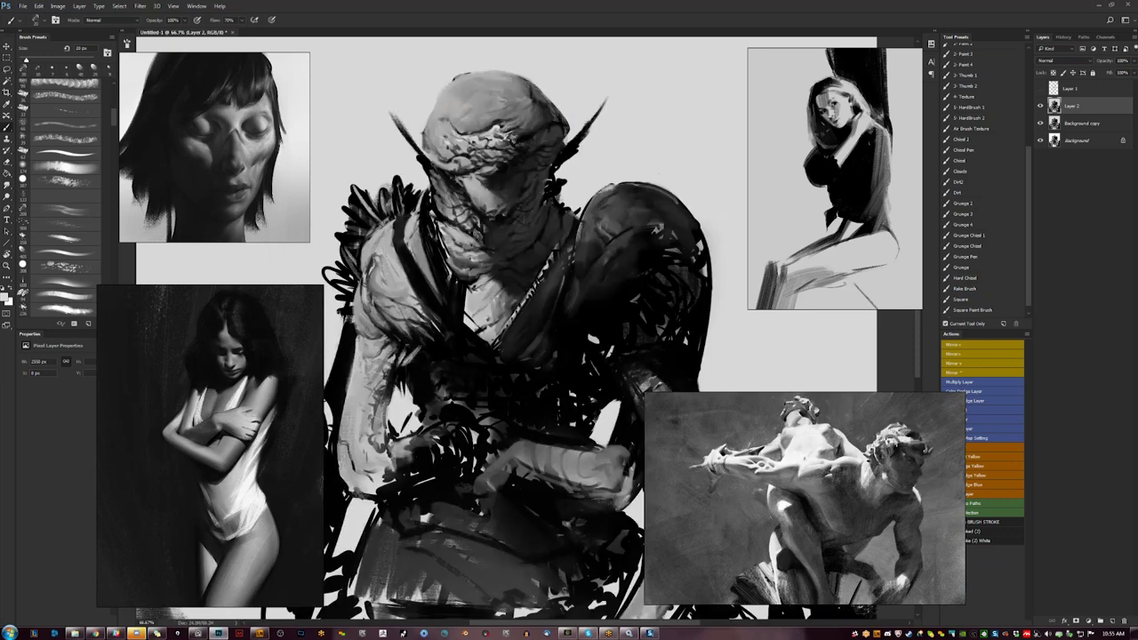
pyautogui.moveTo(481, 187); pyautogui.dragTo(523, 211)
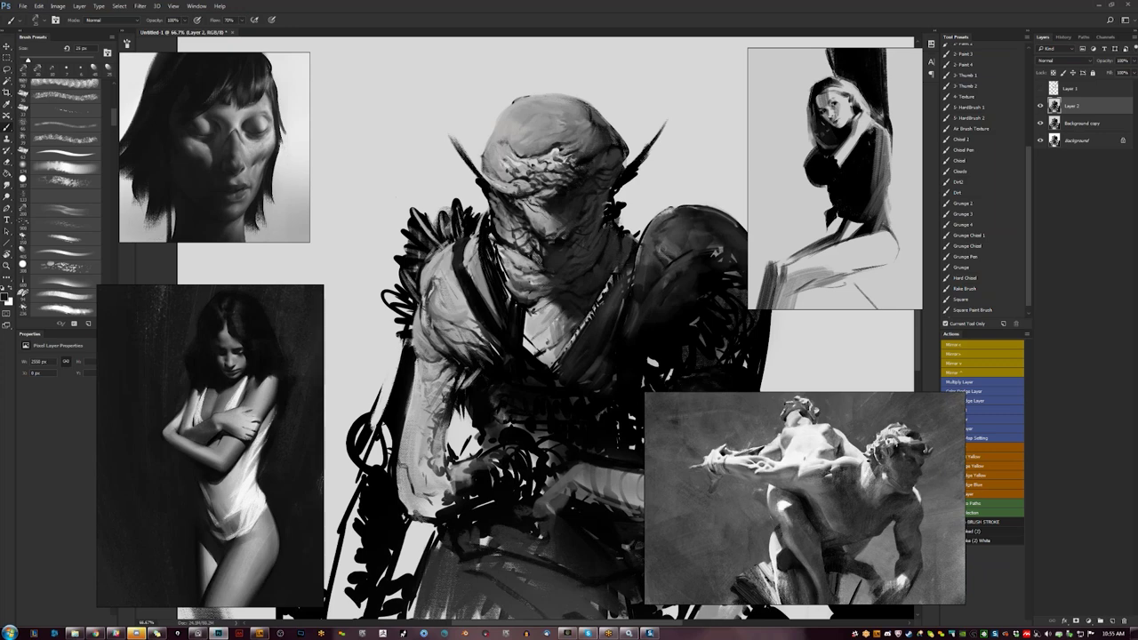
# - Mirror the canvas back and examine the head and chest at 100% zoom with the interface panels hidden
pyautogui.hotkey('ctrl', '-')
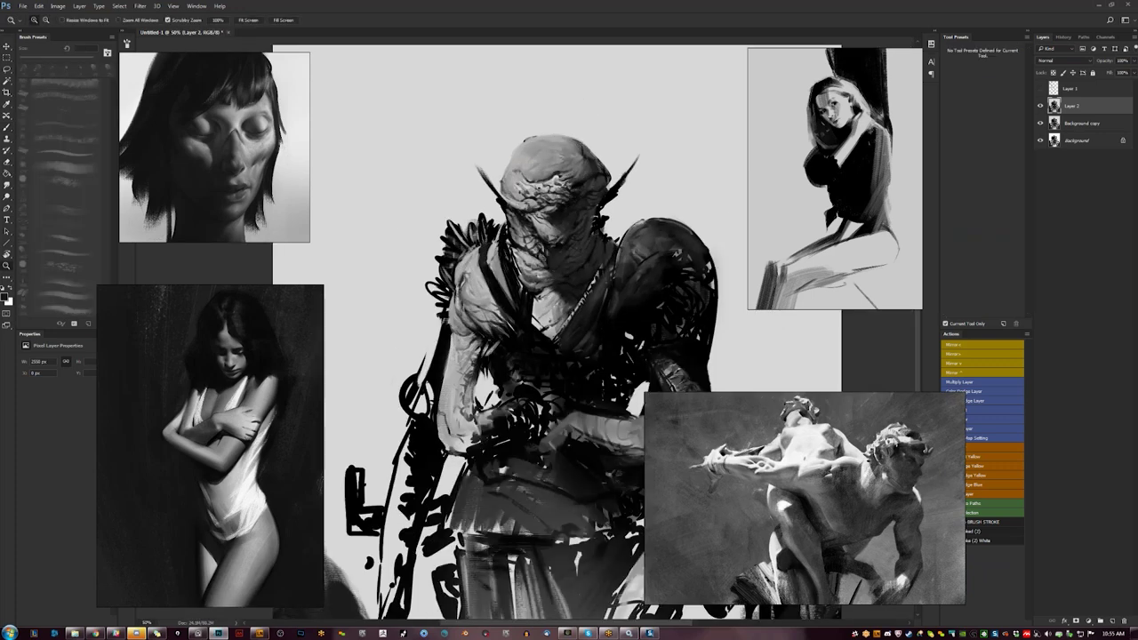
pyautogui.press('F2')
pyautogui.press('Tab')
pyautogui.hotkey('ctrl', '+')
pyautogui.hotkey('ctrl', '+')
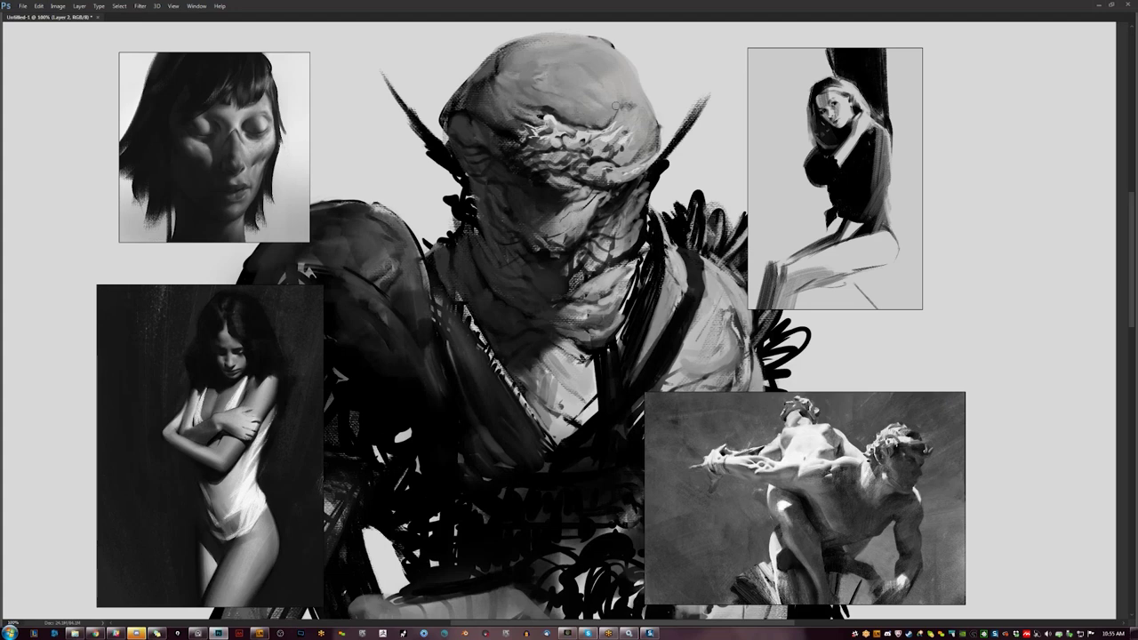
pyautogui.scroll(-2, 623, 145)
pyautogui.scroll(2, 602, 154)
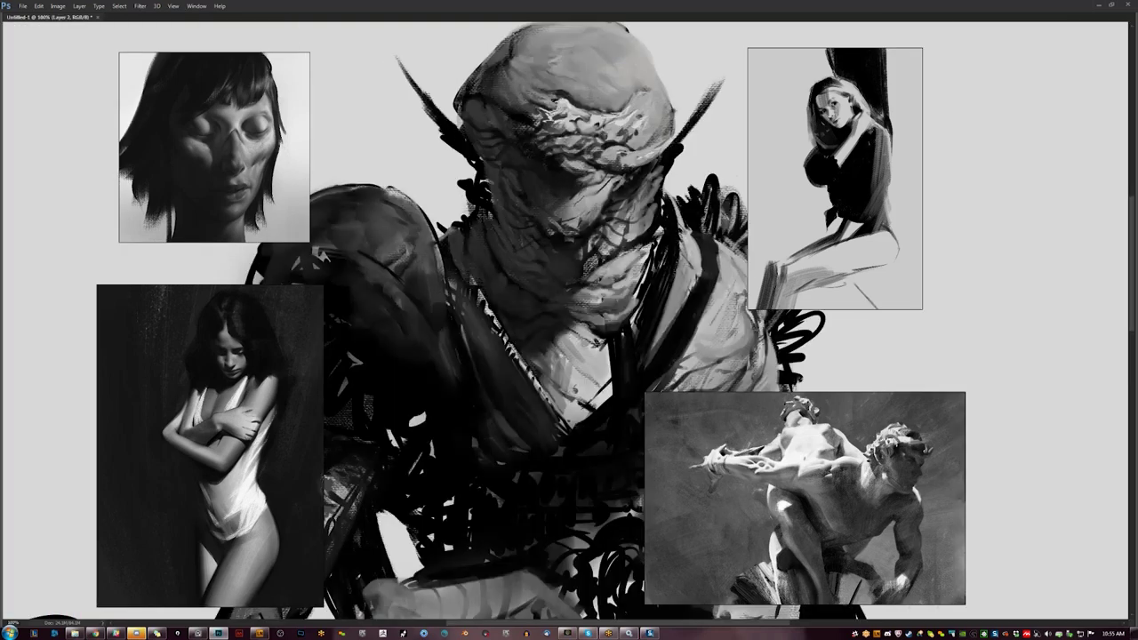
pyautogui.moveTo(552, 151); pyautogui.dragTo(566, 150)
pyautogui.moveTo(573, 196); pyautogui.dragTo(560, 213)
pyautogui.press('Tab')
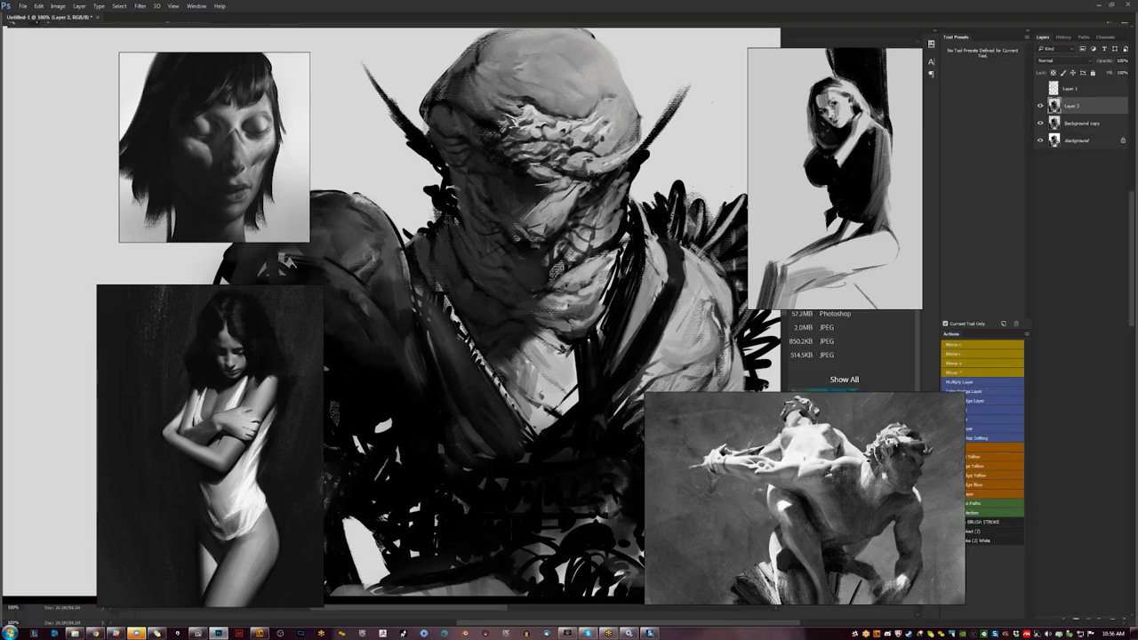
# - Refine the horn on the lit side of the head with a small Standard 2 brush and a sampled light tone
pyautogui.moveTo(674, 237); pyautogui.dragTo(509, 190)
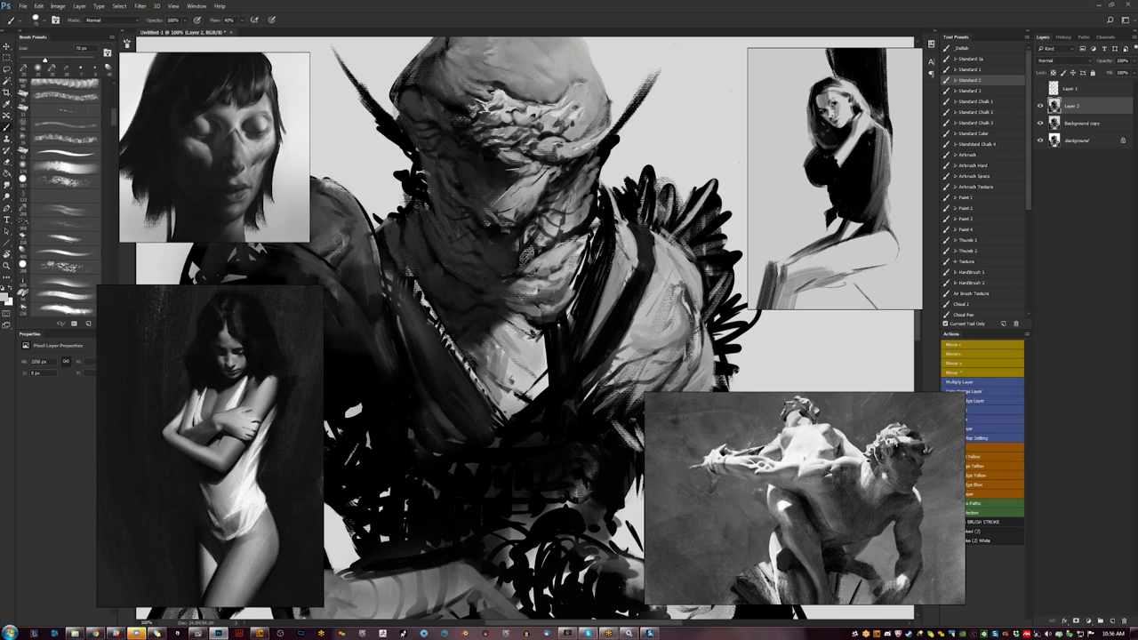
pyautogui.press('[')
pyautogui.press('[')
pyautogui.press('[')
pyautogui.press('[')
pyautogui.press('[')
pyautogui.press('[')
pyautogui.press('[')
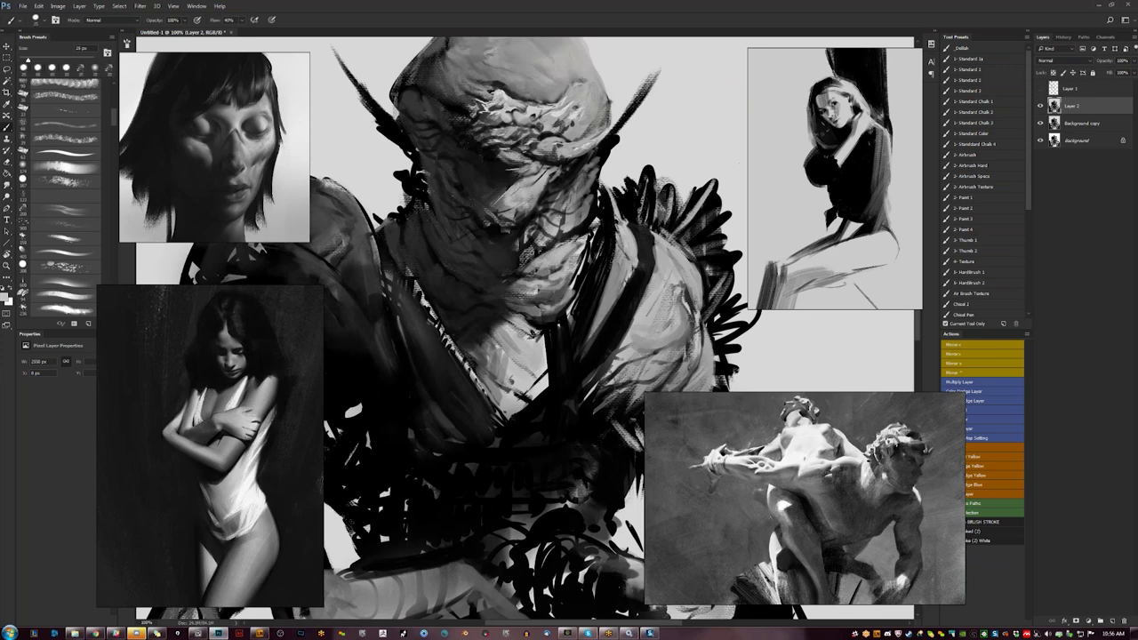
pyautogui.moveTo(594, 159); pyautogui.dragTo(558, 200)
pyautogui.moveTo(584, 172); pyautogui.dragTo(563, 195)
pyautogui.moveTo(613, 142); pyautogui.dragTo(600, 152)
pyautogui.moveTo(617, 136)
pyautogui.mouseDown()
pyautogui.moveTo(595, 155)
pyautogui.moveTo(621, 133)
pyautogui.mouseUp()
pyautogui.keyDown('alt'); pyautogui.click(613, 142); pyautogui.keyUp('alt')
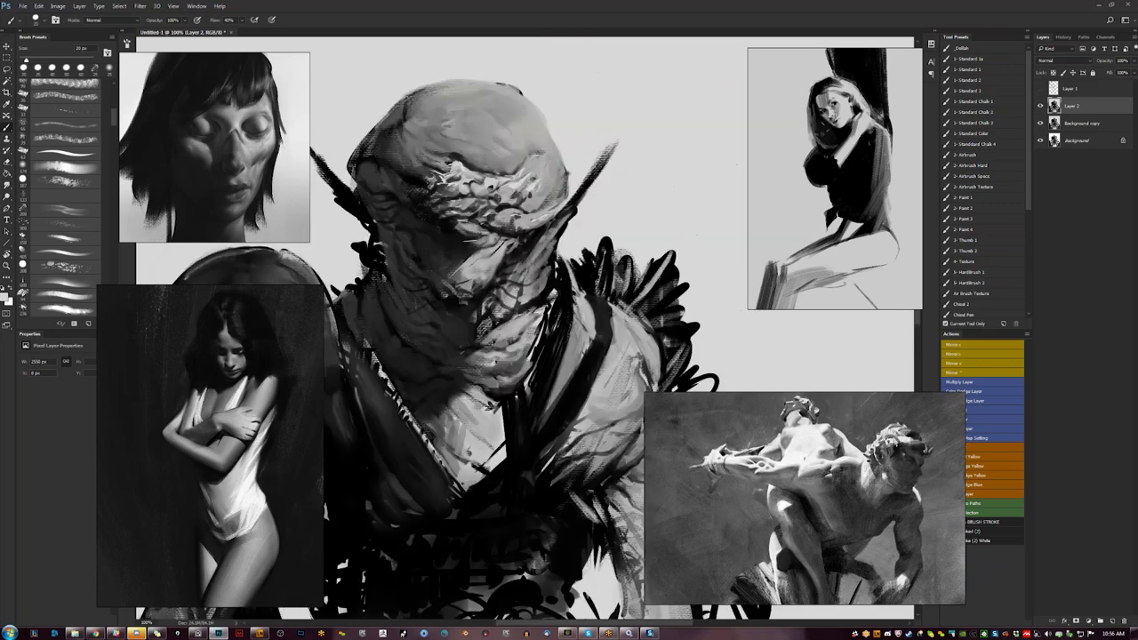
pyautogui.moveTo(615, 140); pyautogui.dragTo(585, 197)
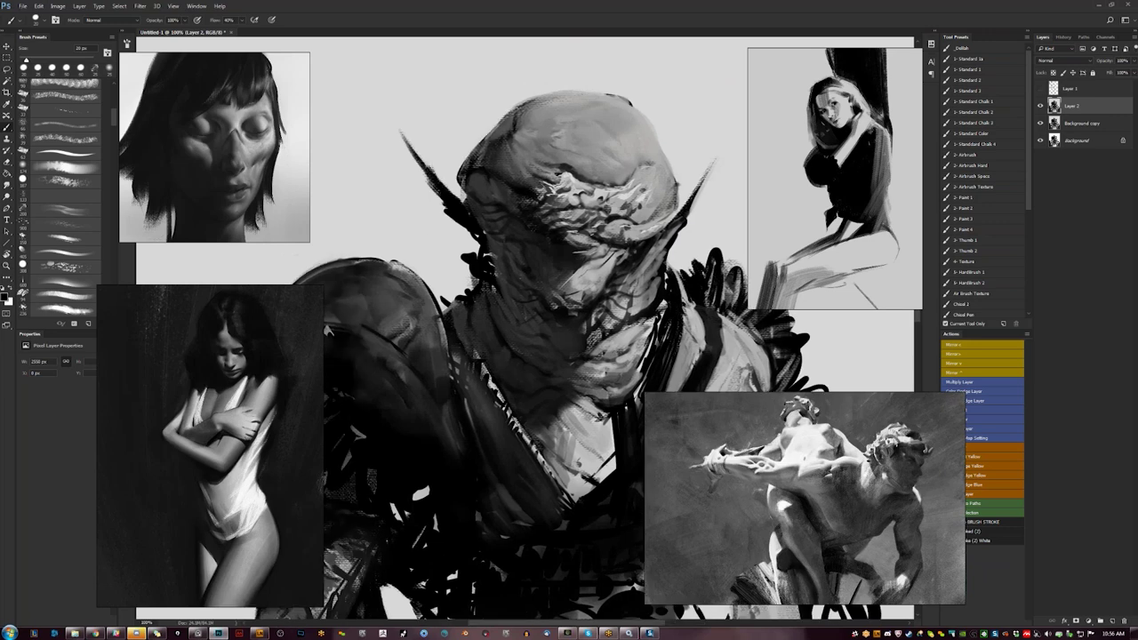
# - Paint thin dark spikes beside both horns, using a 10 px brush on the lit side
pyautogui.moveTo(464, 187); pyautogui.dragTo(455, 192)
pyautogui.moveTo(457, 185); pyautogui.dragTo(449, 153)
pyautogui.moveTo(455, 181); pyautogui.dragTo(452, 161)
pyautogui.press('[')
pyautogui.moveTo(677, 192); pyautogui.dragTo(682, 183)
pyautogui.moveTo(678, 187)
pyautogui.mouseDown()
pyautogui.moveTo(689, 162)
pyautogui.moveTo(678, 207)
pyautogui.mouseUp()
pyautogui.moveTo(685, 182)
pyautogui.mouseDown()
pyautogui.moveTo(678, 201)
pyautogui.moveTo(693, 139)
pyautogui.moveTo(652, 127)
pyautogui.mouseUp()
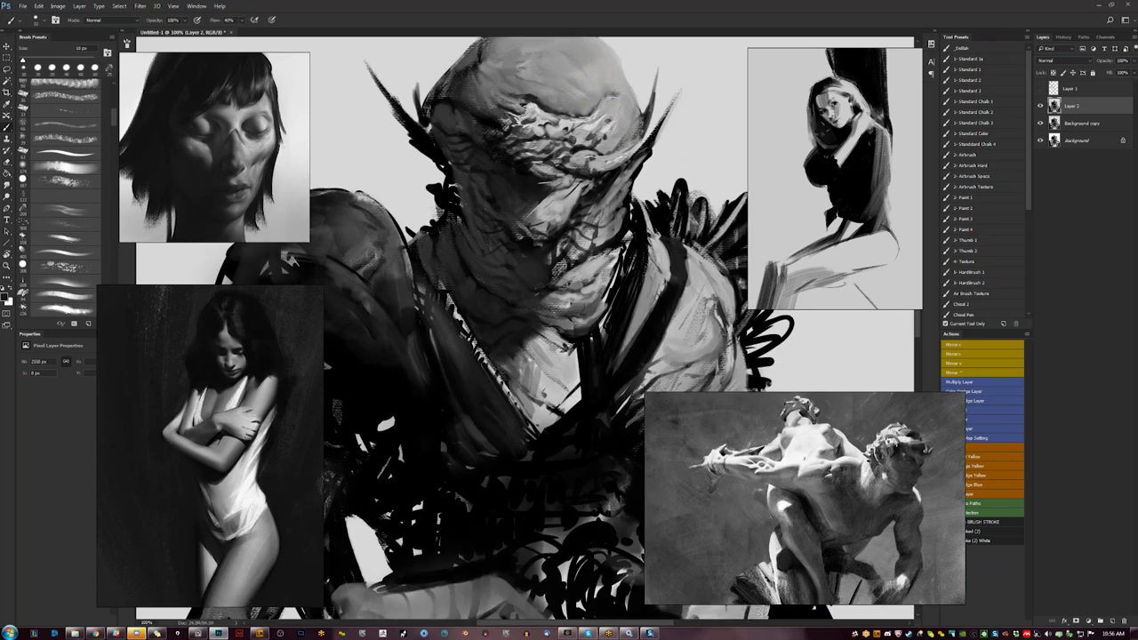
# - Check the whole painting at 33.3% zoom with the panels hidden and return to the upper body at 66.7%
pyautogui.press(']')
pyautogui.press('z')
pyautogui.keyDown('alt'); pyautogui.click(550, 267); pyautogui.keyUp('alt')
pyautogui.keyDown('alt'); pyautogui.click(550, 267); pyautogui.keyUp('alt')
pyautogui.keyDown('alt'); pyautogui.click(549, 267); pyautogui.keyUp('alt')
pyautogui.press('Tab')
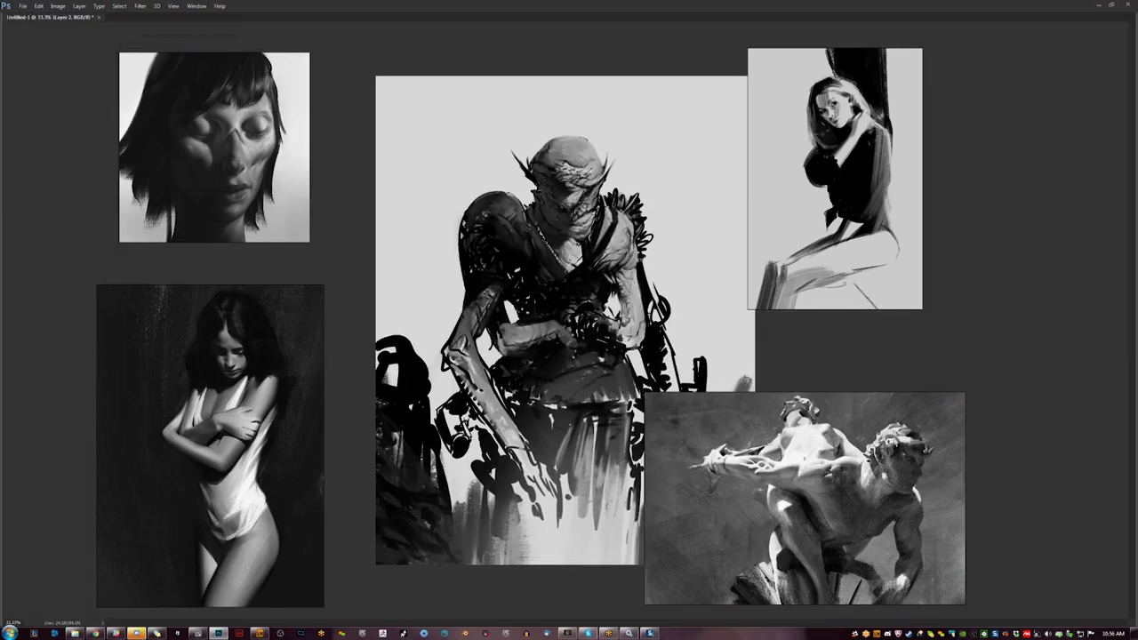
pyautogui.click(583, 202)
pyautogui.click(580, 204)
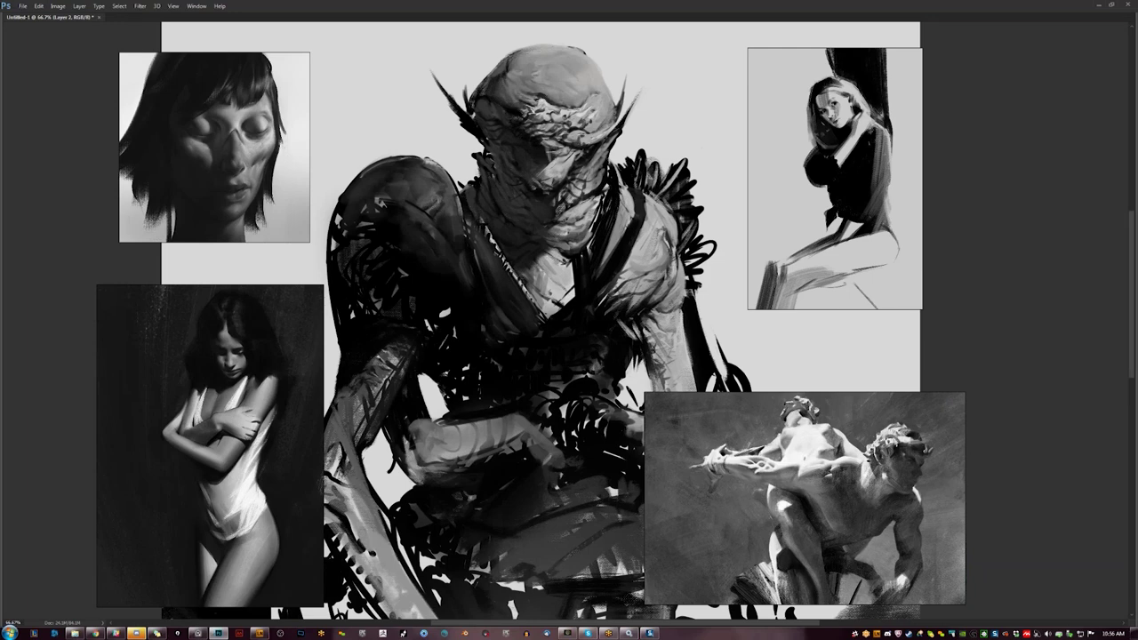
# - Lighten the shadow below the brow with sampled mid tones using the Standard 1 brush, reduced to a smaller size
pyautogui.press('Tab')
pyautogui.click(983, 72)
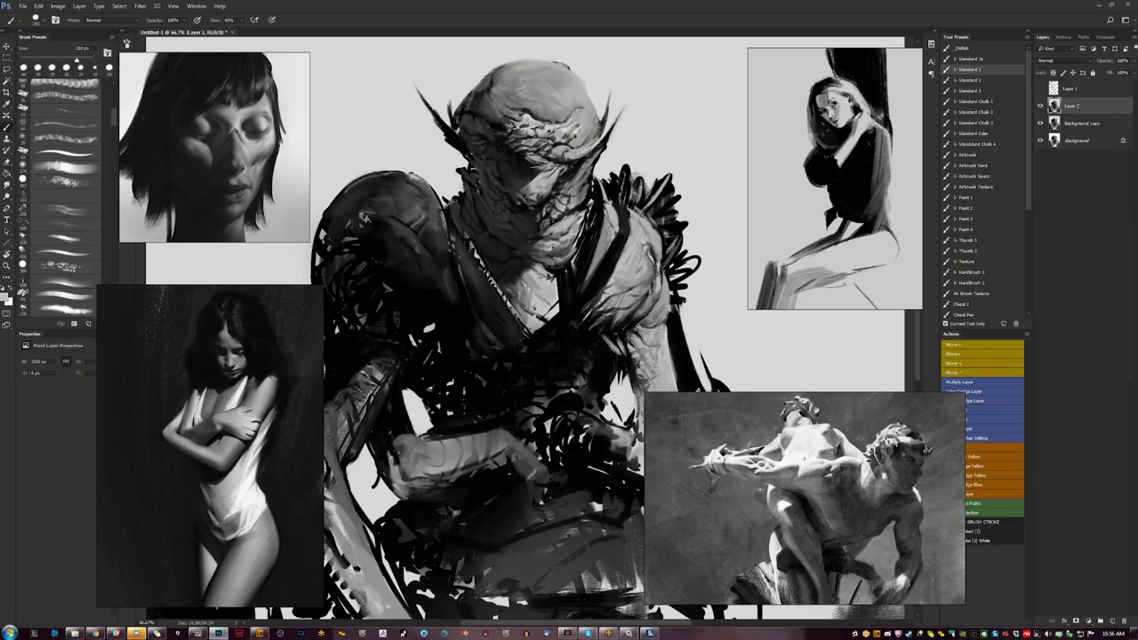
pyautogui.moveTo(640, 257); pyautogui.dragTo(527, 262)
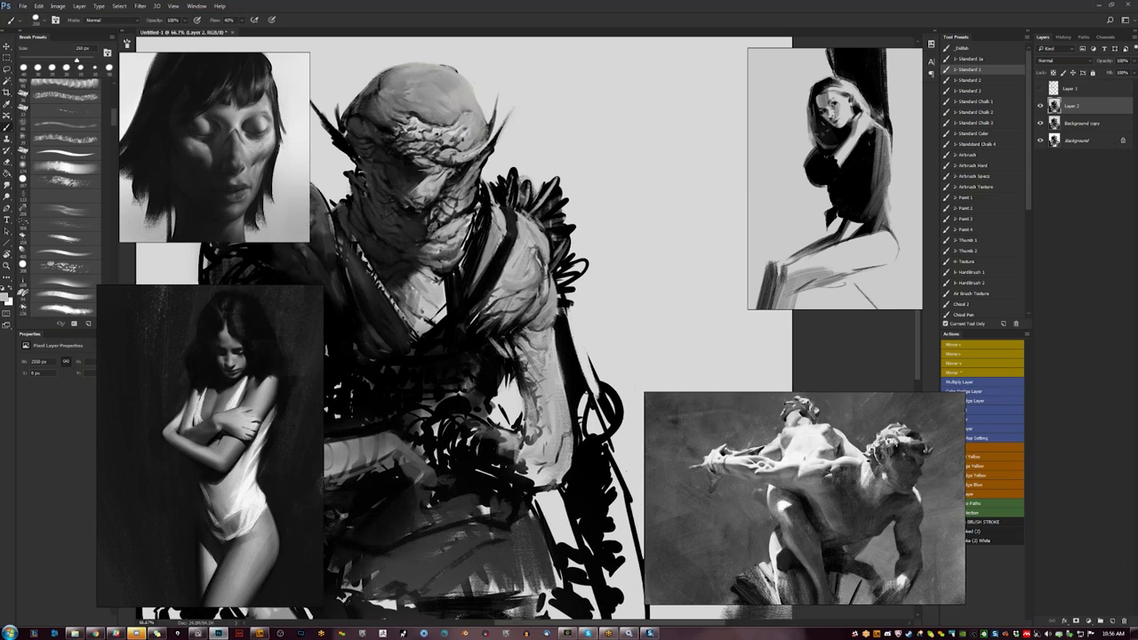
pyautogui.keyDown('alt'); pyautogui.click(411, 179); pyautogui.keyUp('alt')
pyautogui.moveTo(410, 176)
pyautogui.mouseDown()
pyautogui.moveTo(438, 178)
pyautogui.moveTo(420, 178)
pyautogui.mouseUp()
pyautogui.keyDown('alt'); pyautogui.click(419, 180); pyautogui.keyUp('alt')
pyautogui.press('[')
pyautogui.press('[')
pyautogui.press('[')
pyautogui.press('[')
pyautogui.keyDown('alt'); pyautogui.click(427, 176); pyautogui.keyUp('alt')
pyautogui.keyDown('alt'); pyautogui.click(419, 176); pyautogui.keyUp('alt')
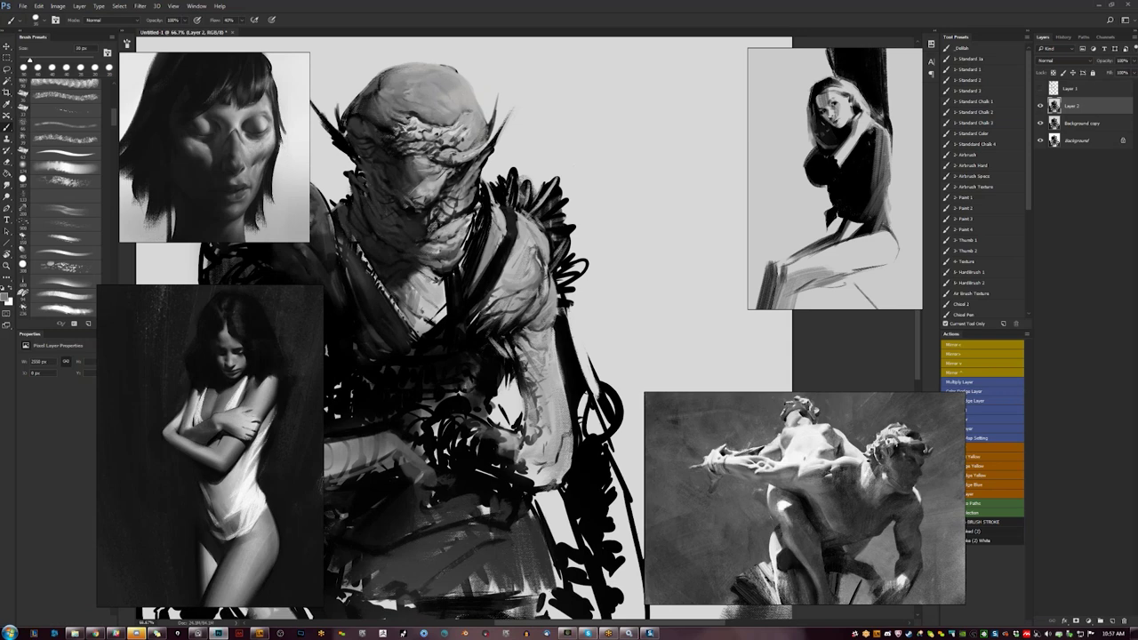
# - Sample a light tone from the face and reduce the brush to 10 px or less for fine detail
pyautogui.moveTo(426, 178); pyautogui.dragTo(538, 208)
pyautogui.keyDown('alt'); pyautogui.click(537, 206); pyautogui.keyUp('alt')
pyautogui.press('[')
pyautogui.press('[')
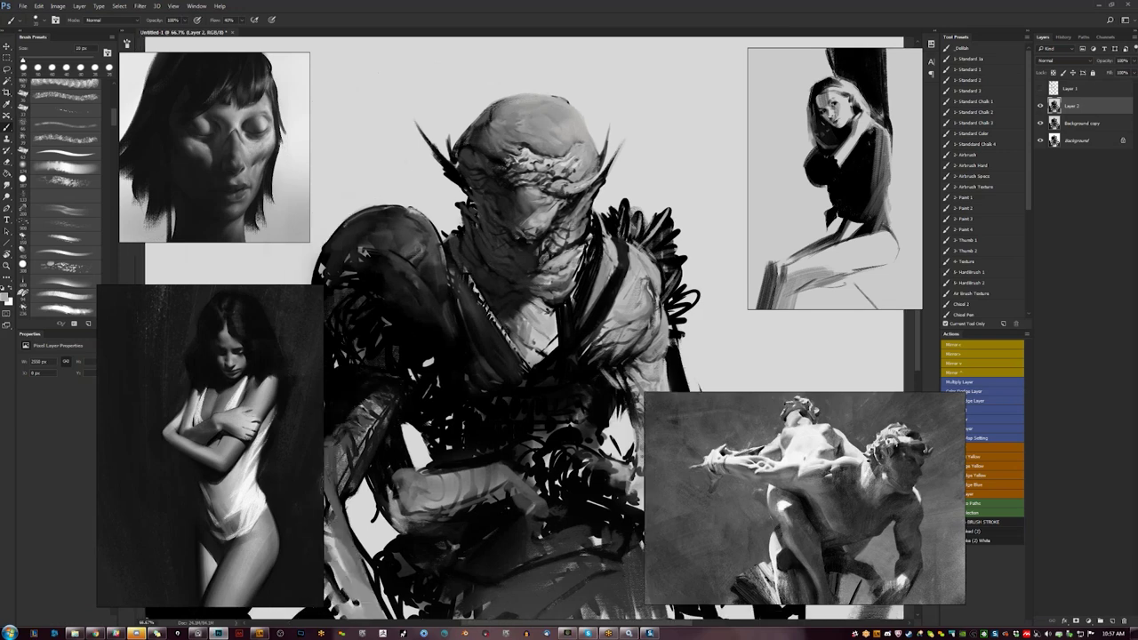
pyautogui.press('[')
# - Reset the colours to black and white and darken the shadowed upper arm with a 60 px brush
pyautogui.press('d')
pyautogui.press(']')
pyautogui.press(']')
pyautogui.press(']')
pyautogui.press(']')
pyautogui.press(']')
pyautogui.press(']')
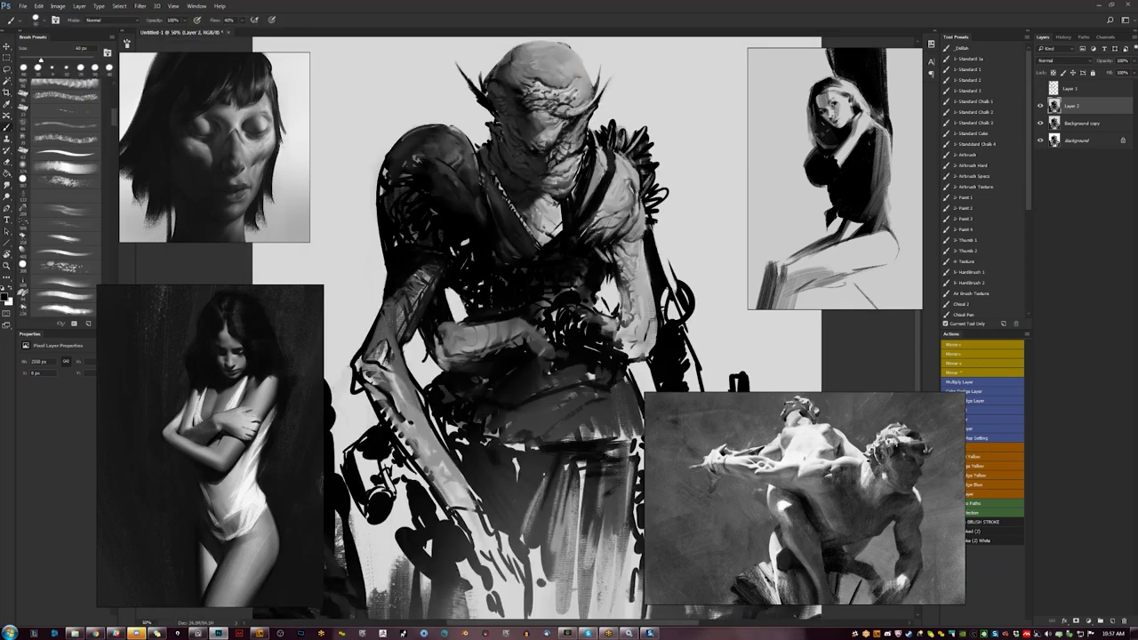
pyautogui.moveTo(422, 270); pyautogui.dragTo(404, 309)
# - Fill the light gaps on the shadowed shoulder with black using a 175 px brush
pyautogui.press(']')
pyautogui.press(']')
pyautogui.press(']')
pyautogui.press(']')
pyautogui.press(']')
pyautogui.press(']')
pyautogui.press(']')
pyautogui.moveTo(424, 178); pyautogui.dragTo(415, 200)
pyautogui.moveTo(427, 158); pyautogui.dragTo(400, 184)
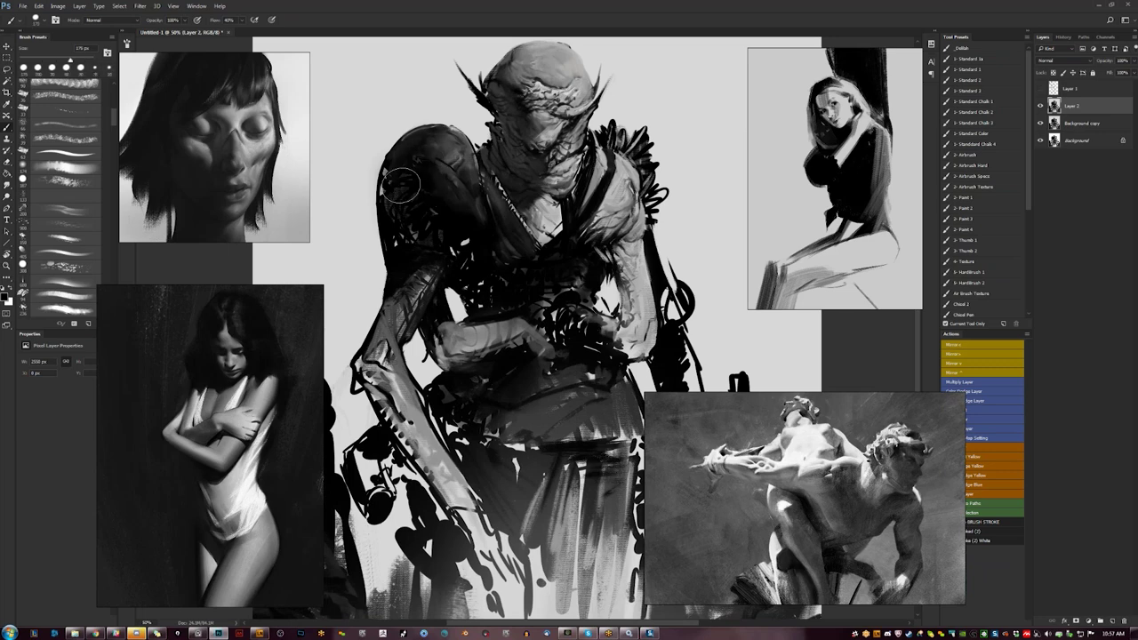
# - Darken areas of the face with a progressively smaller brush down to 45 px and sample a tone from the cheek
pyautogui.press('[')
pyautogui.press('[')
pyautogui.press('[')
pyautogui.moveTo(503, 146)
pyautogui.mouseDown()
pyautogui.moveTo(506, 172)
pyautogui.moveTo(555, 196)
pyautogui.moveTo(539, 201)
pyautogui.moveTo(562, 195)
pyautogui.mouseUp()
pyautogui.press('[')
pyautogui.press('[')
pyautogui.moveTo(553, 153)
pyautogui.mouseDown()
pyautogui.moveTo(572, 151)
pyautogui.moveTo(561, 150)
pyautogui.mouseUp()
pyautogui.press('[')
pyautogui.press('[')
pyautogui.press('[')
pyautogui.keyDown('alt'); pyautogui.click(564, 143); pyautogui.keyUp('alt')
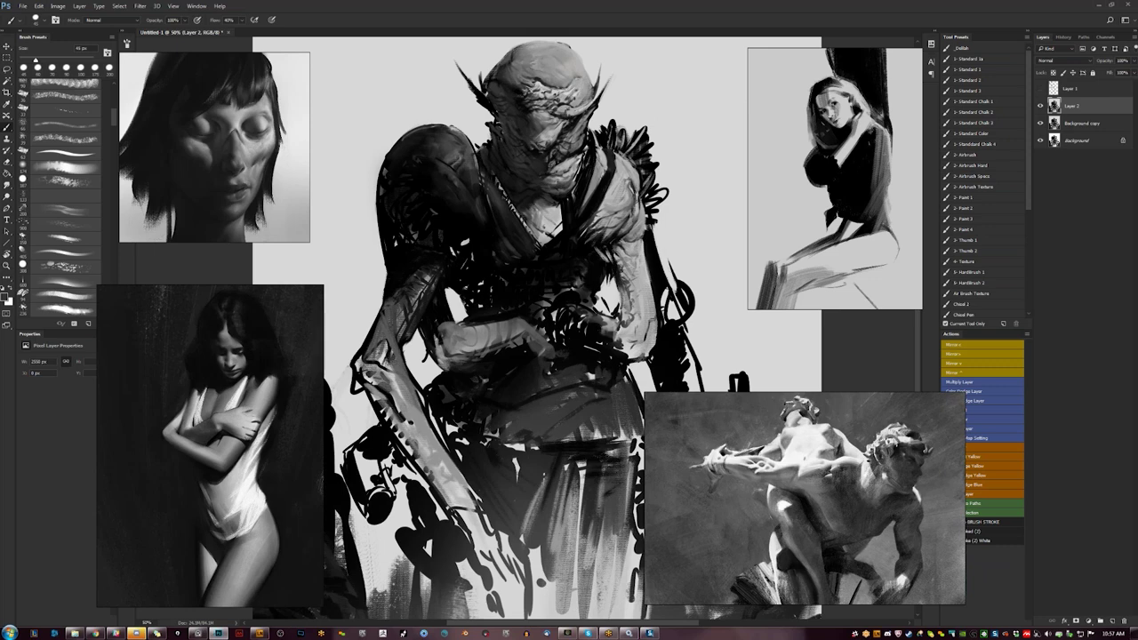
# - Mirror the canvas and work on the head with a fine brush, switching between dark and light colours
pyautogui.moveTo(571, 177); pyautogui.dragTo(610, 237)
pyautogui.hotkey('ctrl', 'shift', 'h')
pyautogui.press('[')
pyautogui.press('[')
pyautogui.press('[')
pyautogui.press('[')
pyautogui.press('[')
pyautogui.press('[')
pyautogui.press('[')
pyautogui.press('[')
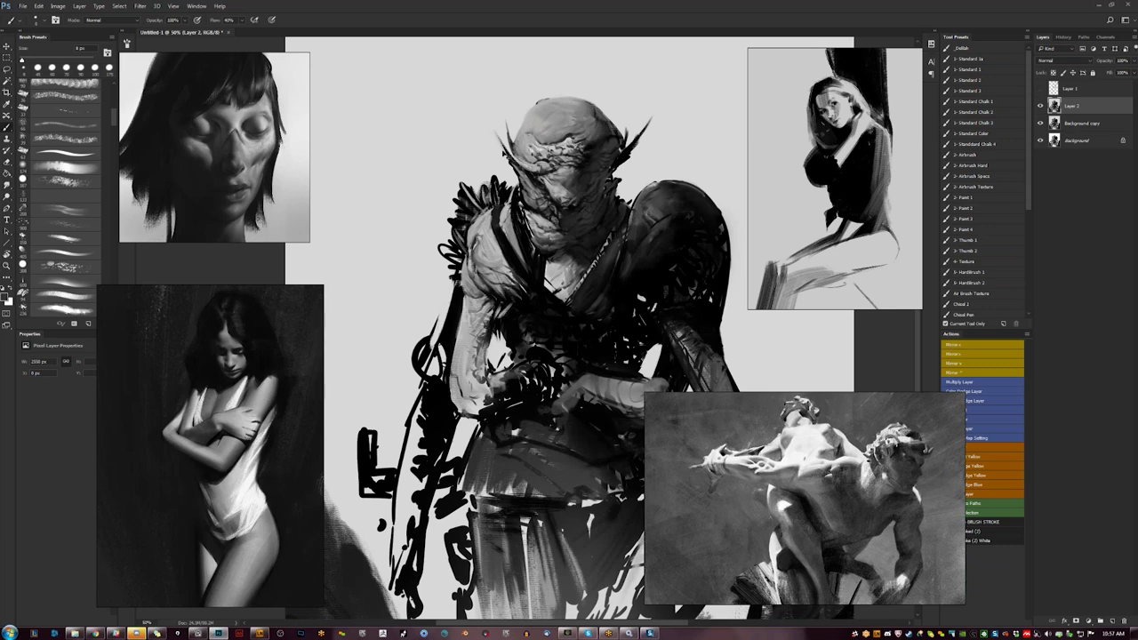
pyautogui.press('x')
pyautogui.press('[')
pyautogui.press('x')
pyautogui.press(']')
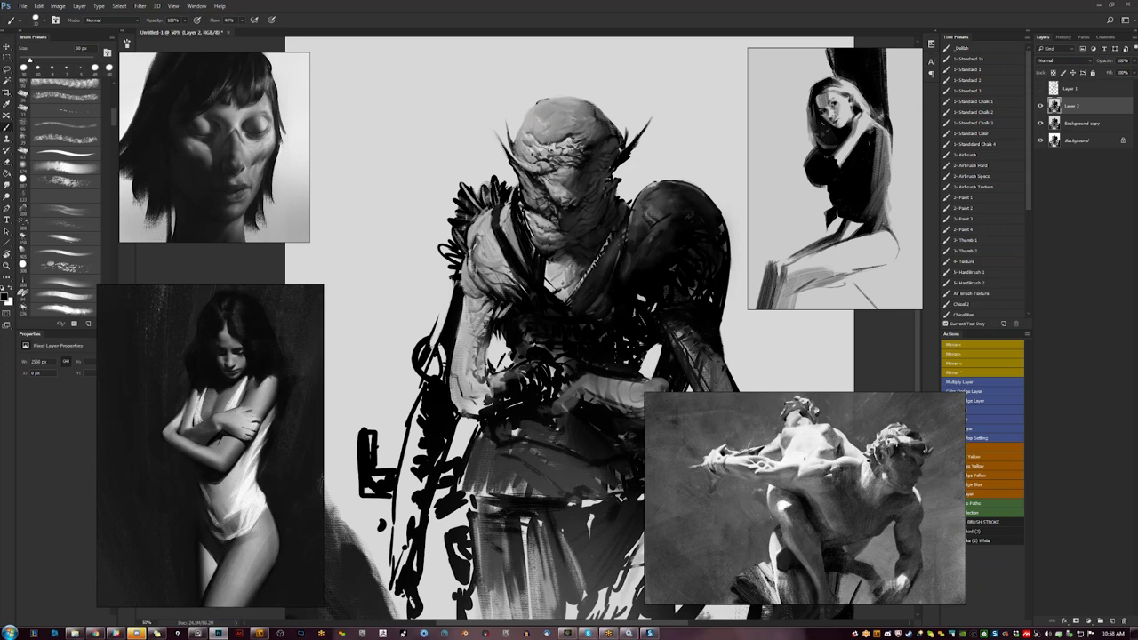
# - Refine the mirrored head by alternating dark and light colours, starting with a tiny brush and enlarging it to about 50 px
pyautogui.press('[')
pyautogui.press('[')
pyautogui.press('[')
pyautogui.press('[')
pyautogui.press('[')
pyautogui.press('[')
pyautogui.press('x')
pyautogui.press(']')
pyautogui.press(']')
pyautogui.press(']')
pyautogui.press('x')
pyautogui.press('x')
pyautogui.press(']')
pyautogui.press(']')
pyautogui.press(']')
pyautogui.press(']')
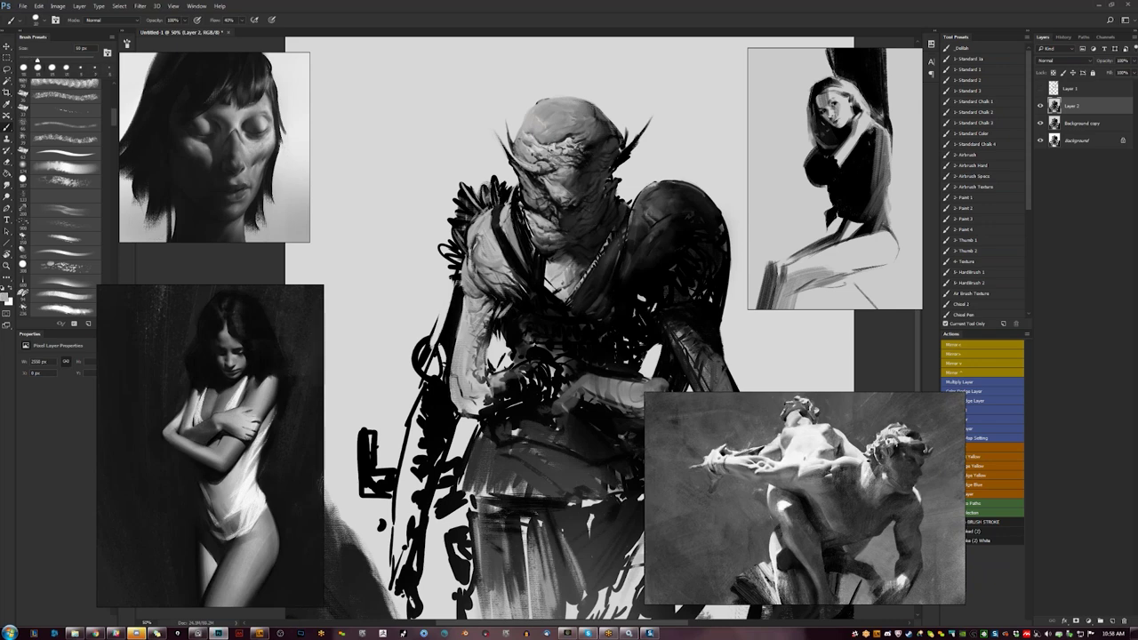
# - Set the foreground colour to white, mirror the canvas back and check the figure with the panels hidden
pyautogui.press('d')
pyautogui.press('x')
pyautogui.press('Tab')
pyautogui.hotkey('ctrl', 'shift', 'h')
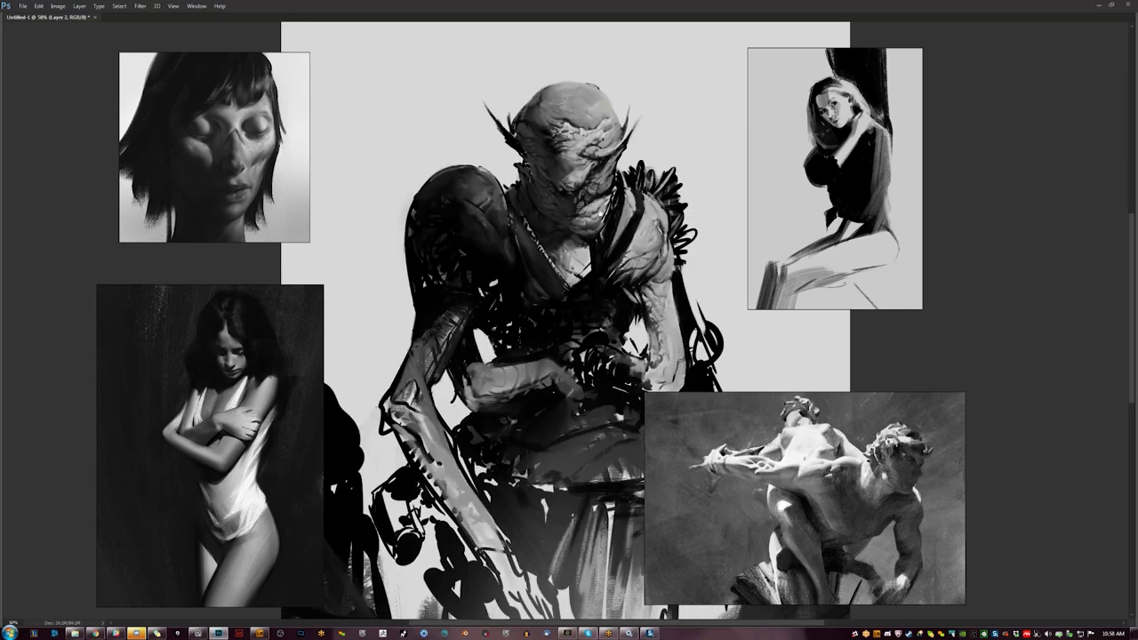
pyautogui.moveTo(586, 181); pyautogui.dragTo(563, 192)
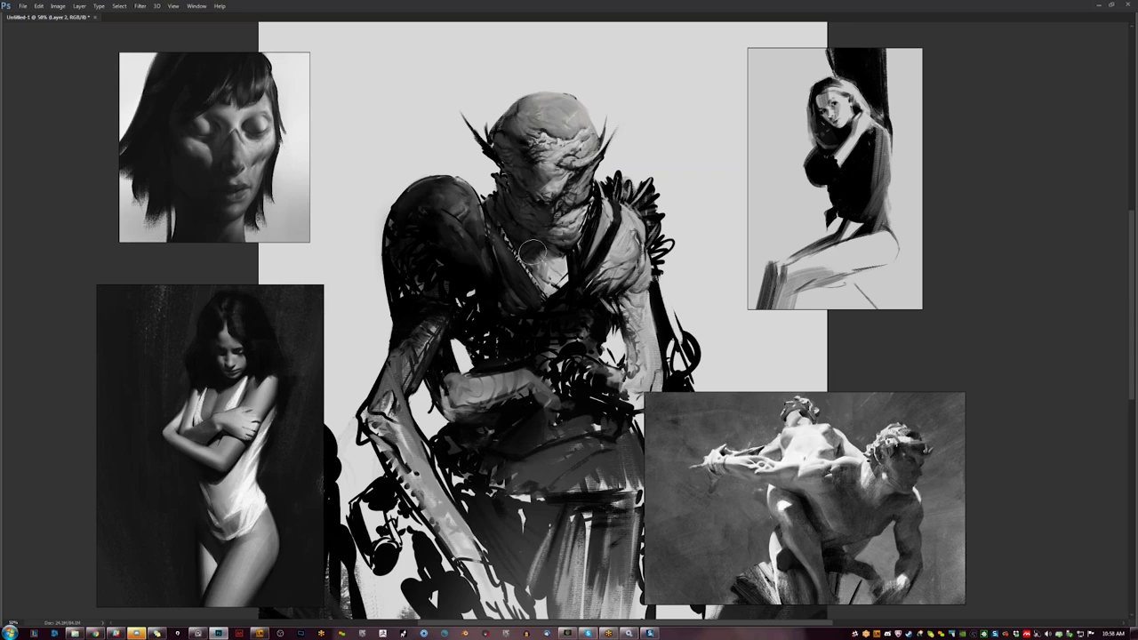
pyautogui.press('Tab')
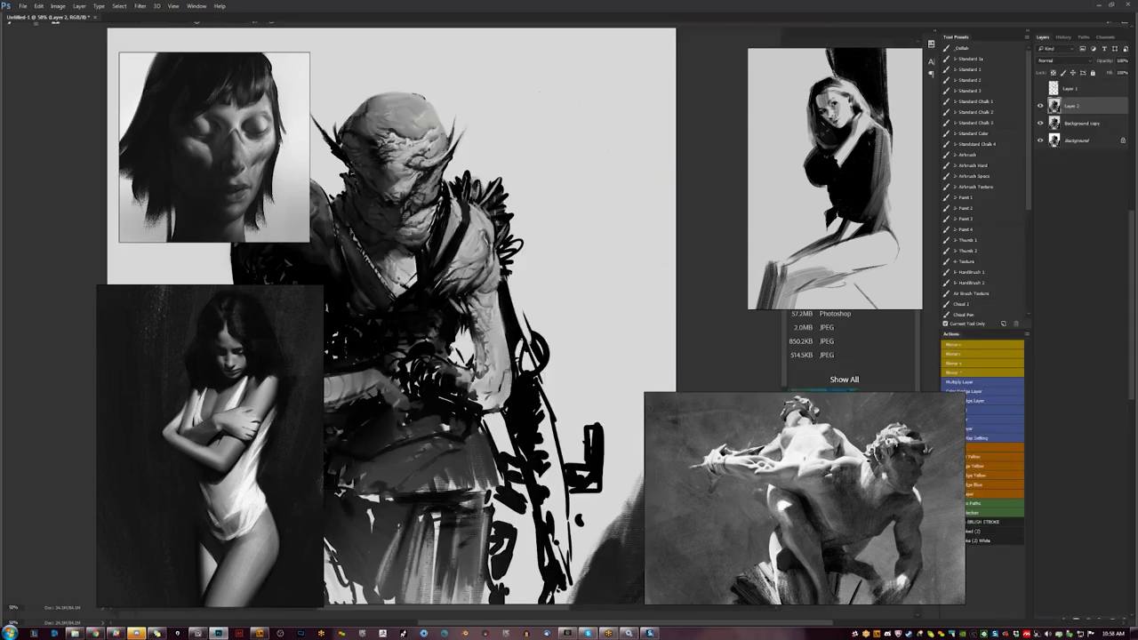
# - Try a white stroke down the lit side of the face with a 100 px brush and undo the last strokes
pyautogui.press('[')
pyautogui.press('[')
pyautogui.press('[')
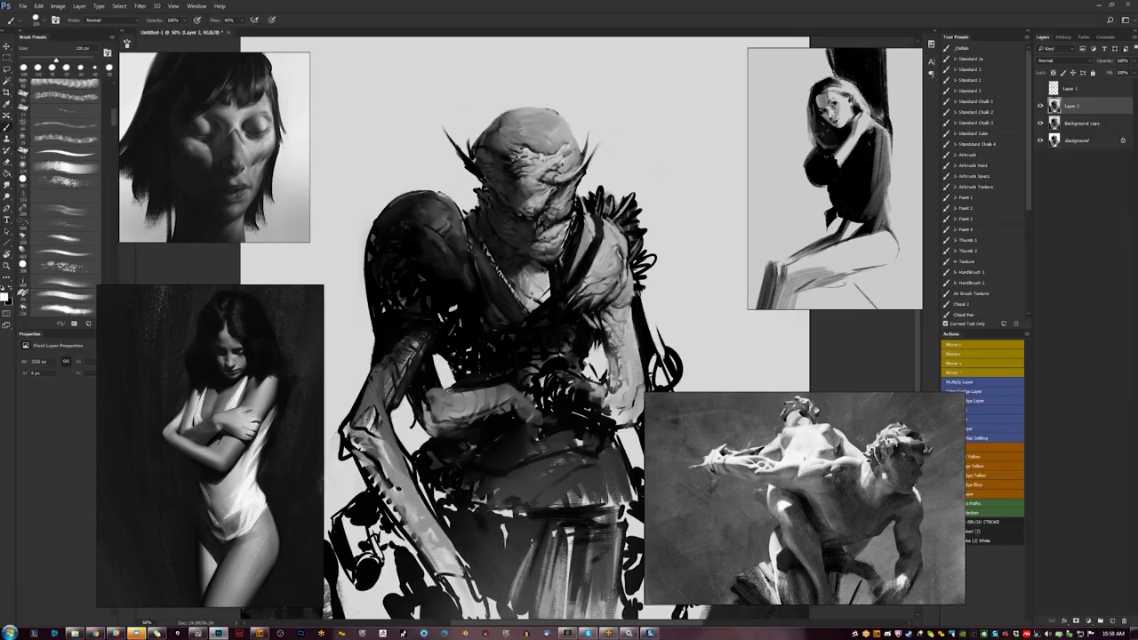
pyautogui.moveTo(574, 178)
pyautogui.mouseDown()
pyautogui.moveTo(560, 194)
pyautogui.moveTo(570, 201)
pyautogui.mouseUp()
pyautogui.hotkey('ctrl', 'alt', 'z')
pyautogui.hotkey('ctrl', 'alt', 'z')
pyautogui.hotkey('ctrl', 'alt', 'z')
# - Paint sampled tones on the lit side of the face and, with an enlarged brush, across the brow
pyautogui.press('[')
pyautogui.keyDown('alt'); pyautogui.click(567, 189); pyautogui.keyUp('alt')
pyautogui.moveTo(583, 172); pyautogui.dragTo(575, 181)
pyautogui.keyDown('alt'); pyautogui.click(548, 154); pyautogui.keyUp('alt')
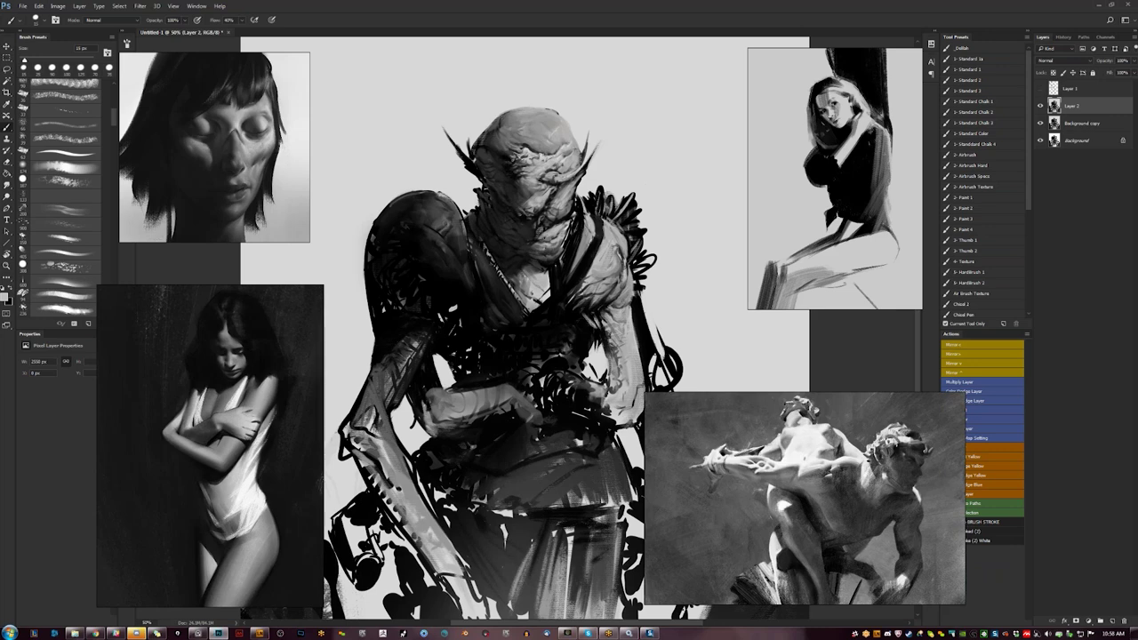
pyautogui.press(']')
pyautogui.press(']')
pyautogui.press(']')
pyautogui.press(']')
pyautogui.moveTo(518, 160); pyautogui.dragTo(525, 156)
# - Choose the Grunge 3 brush preset for texturing the painting
pyautogui.moveTo(1028, 206)
pyautogui.mouseDown()
pyautogui.moveTo(1029, 316)
pyautogui.moveTo(1026, 252)
pyautogui.moveTo(1023, 292)
pyautogui.mouseUp()
pyautogui.click(963, 216)
pyautogui.click(962, 205)
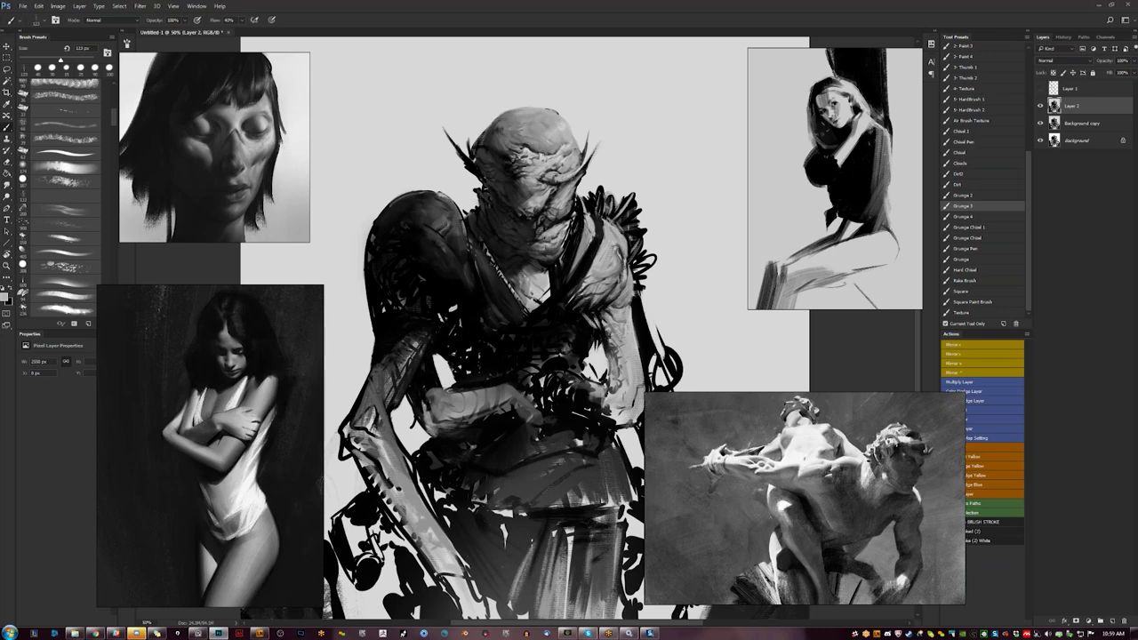
# - Reduce the brush to 80 px, swap the foreground and background colours, and flip the canvas to its mirrored view
pyautogui.press('[')
pyautogui.press('[')
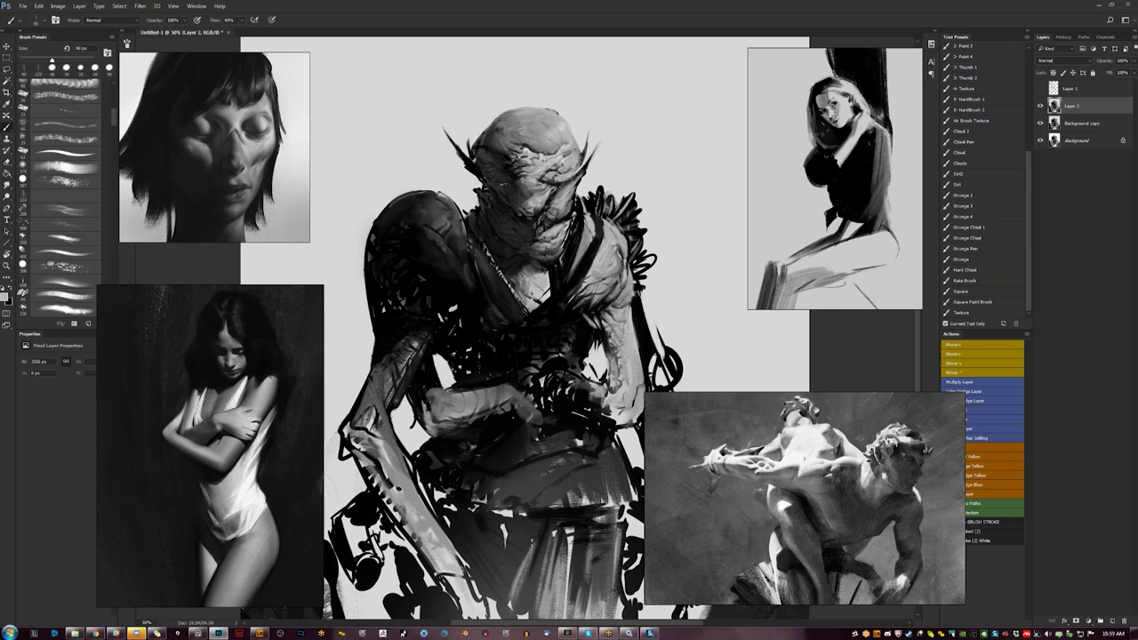
pyautogui.hotkey('ctrl', 'shift', 'h')
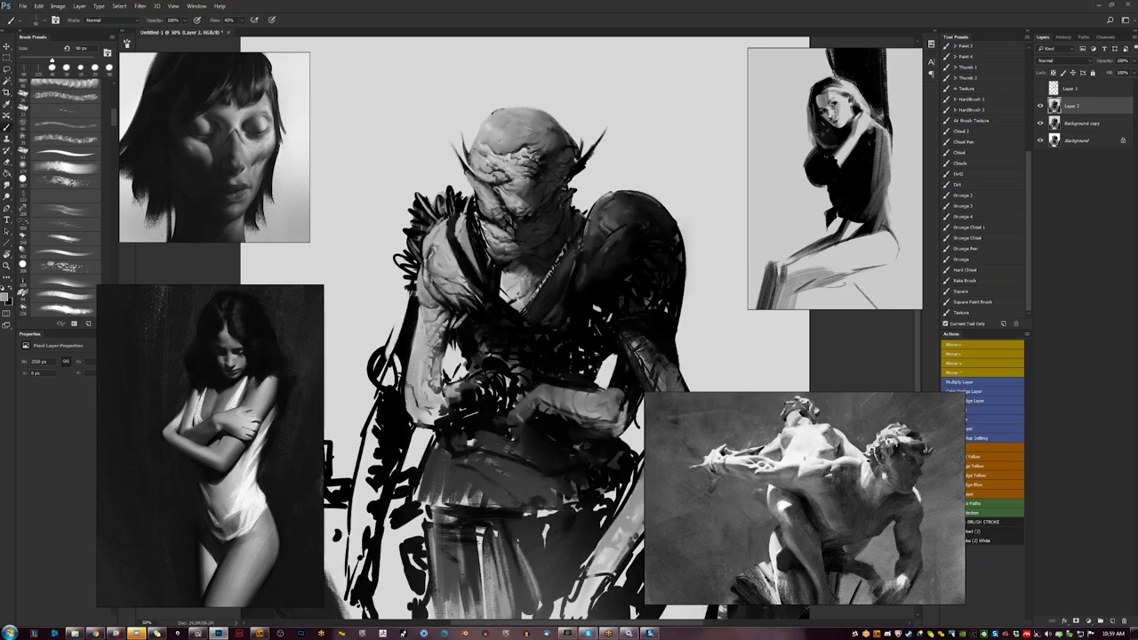
pyautogui.press('F1')
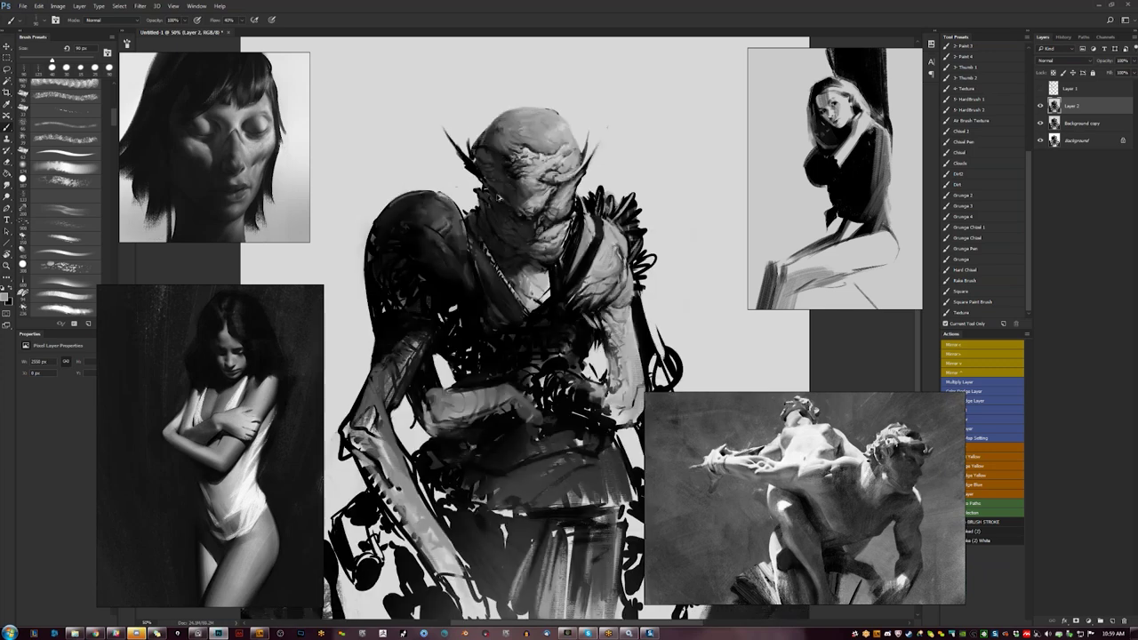
pyautogui.press('F1')
pyautogui.press('x')
pyautogui.press('[')
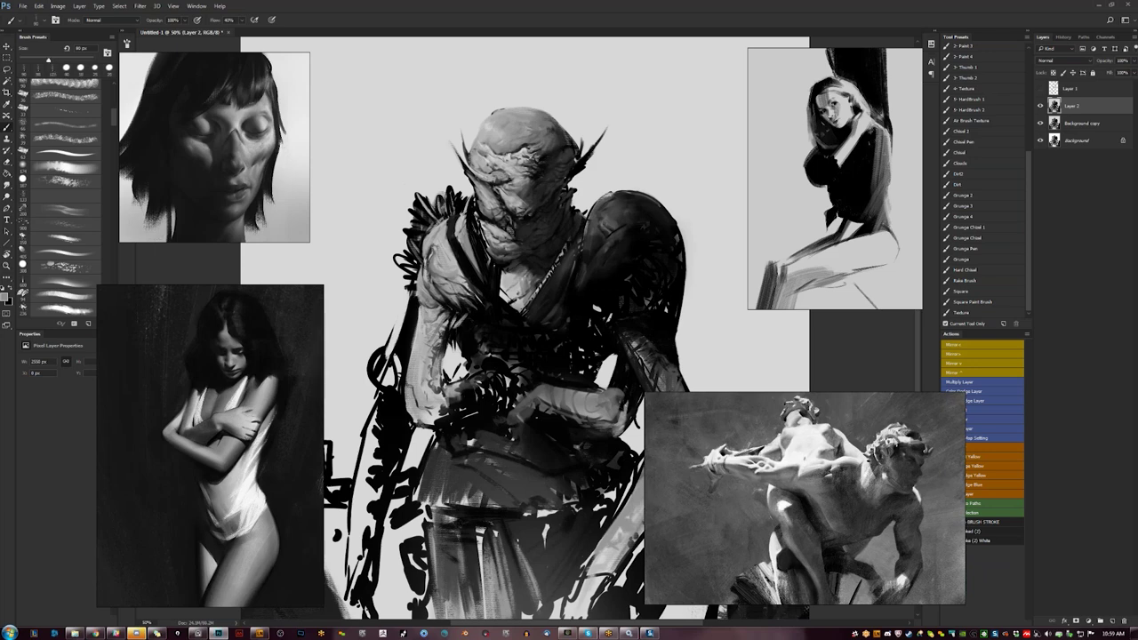
# - Paint small sampled-tone strokes into the brow and cheek wrinkles of the mirrored face with a smaller brush
pyautogui.keyDown('alt'); pyautogui.click(499, 176); pyautogui.keyUp('alt')
pyautogui.moveTo(503, 177); pyautogui.dragTo(489, 179)
pyautogui.press('[')
pyautogui.press('[')
pyautogui.press('x')
pyautogui.moveTo(507, 196); pyautogui.dragTo(518, 203)
# - Sample a tone from the face and paint it onto the lit shoulder with a 100 px brush
pyautogui.keyDown('alt'); pyautogui.click(480, 189); pyautogui.keyUp('alt')
pyautogui.press(']')
pyautogui.press(']')
pyautogui.press(']')
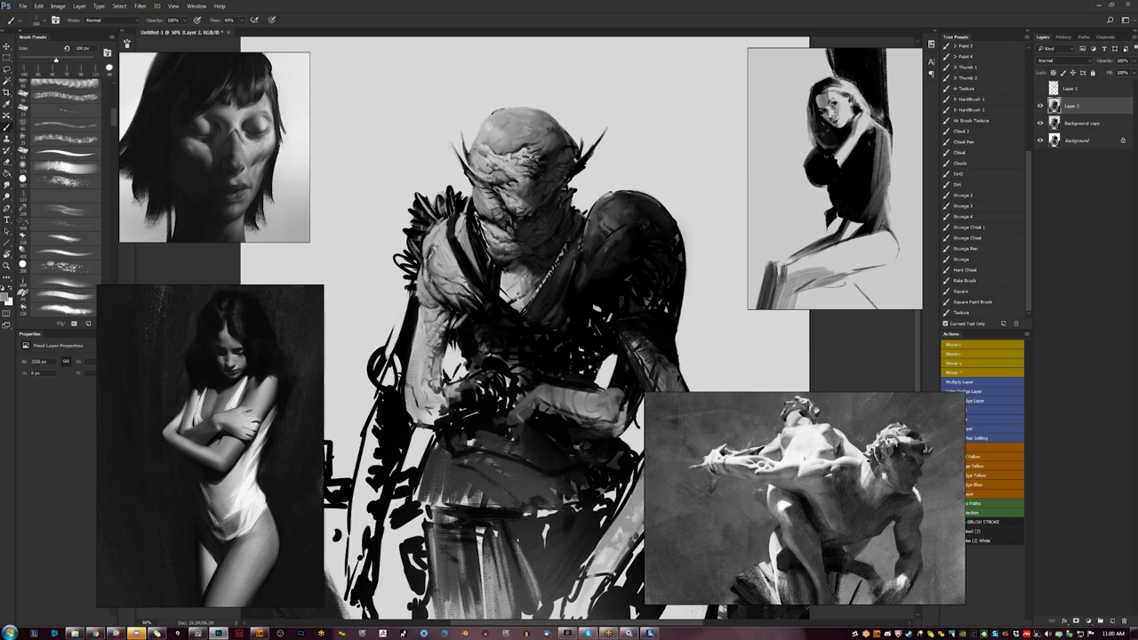
pyautogui.moveTo(439, 226)
pyautogui.mouseDown()
pyautogui.moveTo(430, 254)
pyautogui.moveTo(440, 254)
pyautogui.mouseUp()
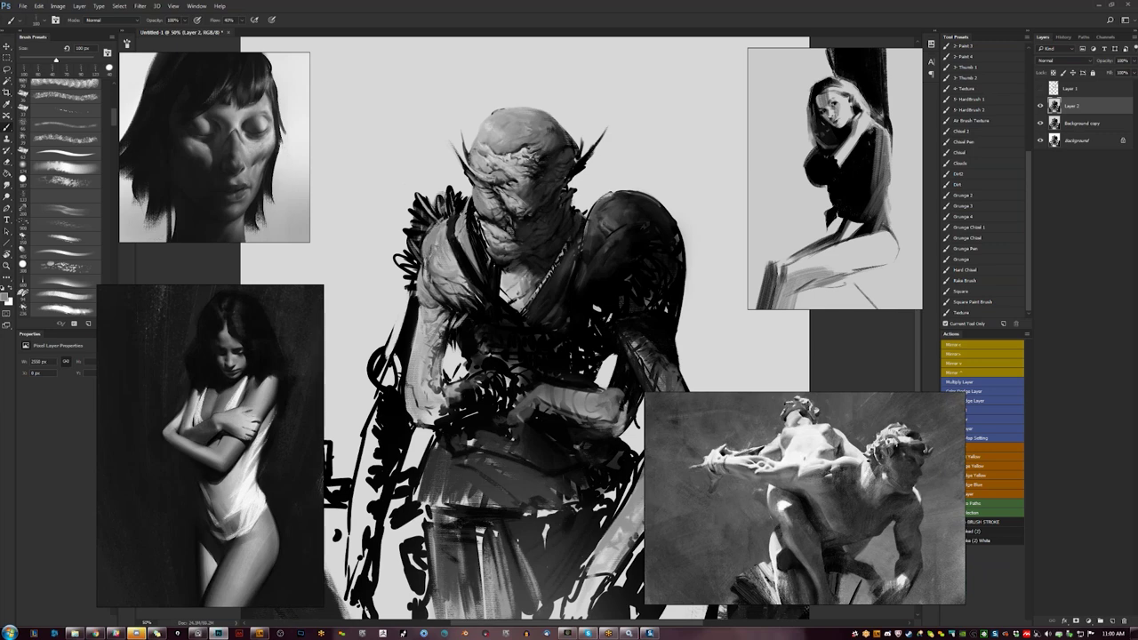
# - Mirror the canvas back and paint strokes down the inner side of the lit upper arm
pyautogui.press('z')
pyautogui.keyDown('alt'); pyautogui.click(600, 288); pyautogui.keyUp('alt')
pyautogui.keyDown('alt'); pyautogui.click(600, 288); pyautogui.keyUp('alt')
pyautogui.press('F2')
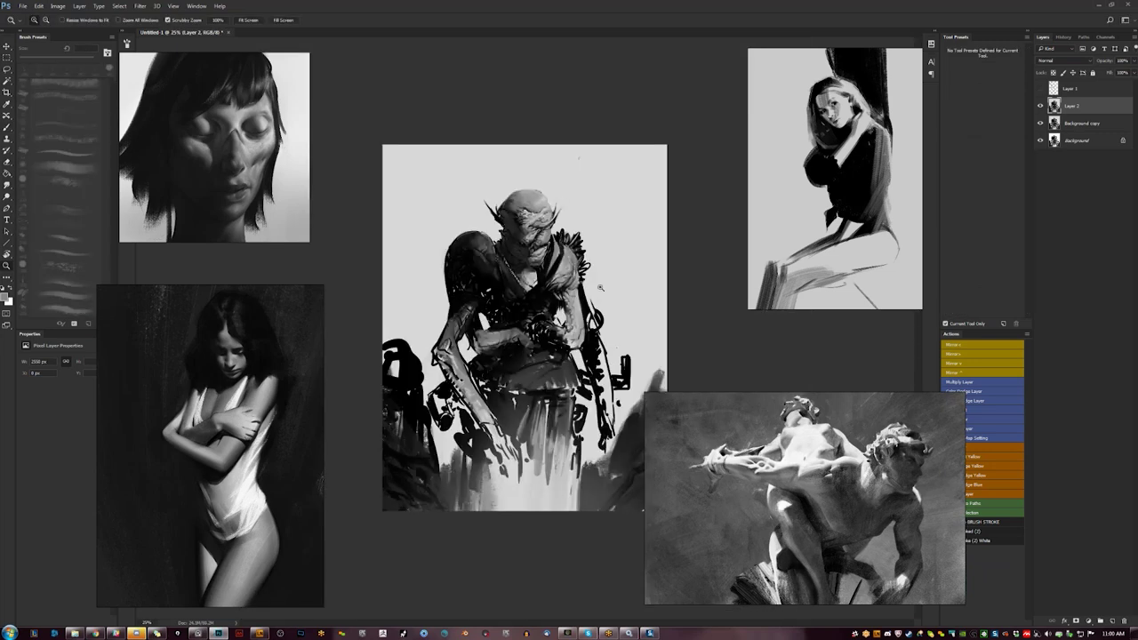
pyautogui.click(579, 308)
pyautogui.click(579, 308)
pyautogui.press('b')
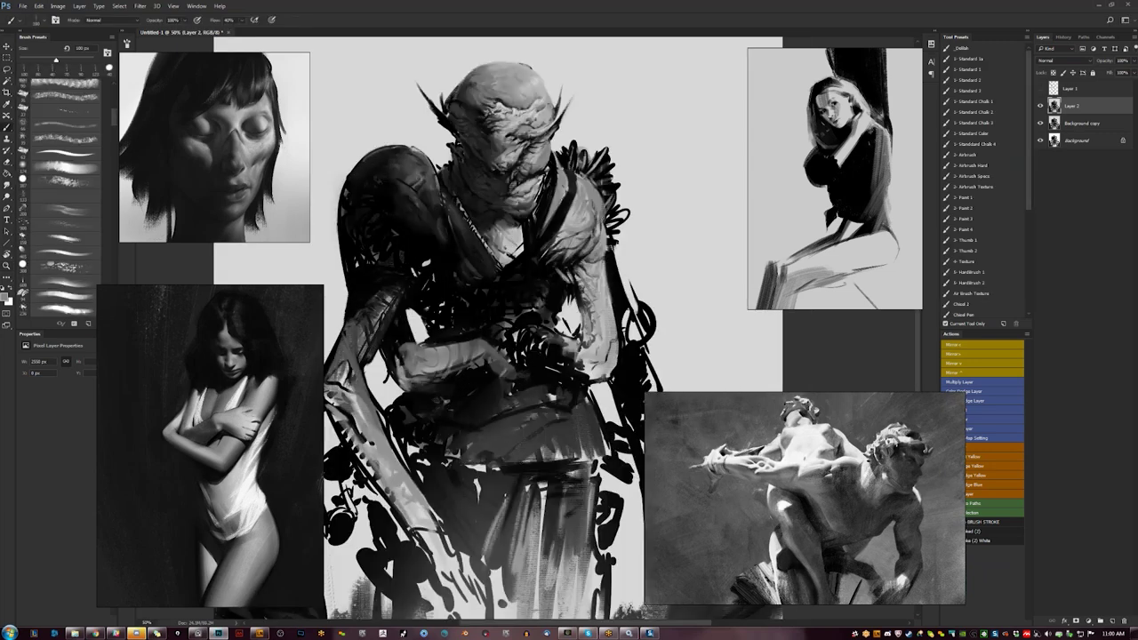
pyautogui.moveTo(576, 286); pyautogui.dragTo(586, 311)
pyautogui.moveTo(585, 291); pyautogui.dragTo(598, 322)
pyautogui.moveTo(573, 280)
pyautogui.mouseDown()
pyautogui.moveTo(578, 294)
pyautogui.moveTo(554, 277)
pyautogui.moveTo(571, 279)
pyautogui.mouseUp()
# - Blend the lit upper arm and the adjoining torso edge with tones sampled from the area
pyautogui.keyDown('alt'); pyautogui.click(574, 253); pyautogui.keyUp('alt')
pyautogui.keyDown('alt'); pyautogui.click(560, 267); pyautogui.keyUp('alt')
pyautogui.moveTo(559, 267)
pyautogui.mouseDown()
pyautogui.moveTo(585, 311)
pyautogui.moveTo(585, 289)
pyautogui.mouseUp()
pyautogui.keyDown('alt'); pyautogui.click(587, 283); pyautogui.keyUp('alt')
pyautogui.moveTo(578, 266); pyautogui.dragTo(590, 293)
pyautogui.keyDown('alt'); pyautogui.click(578, 281); pyautogui.keyUp('alt')
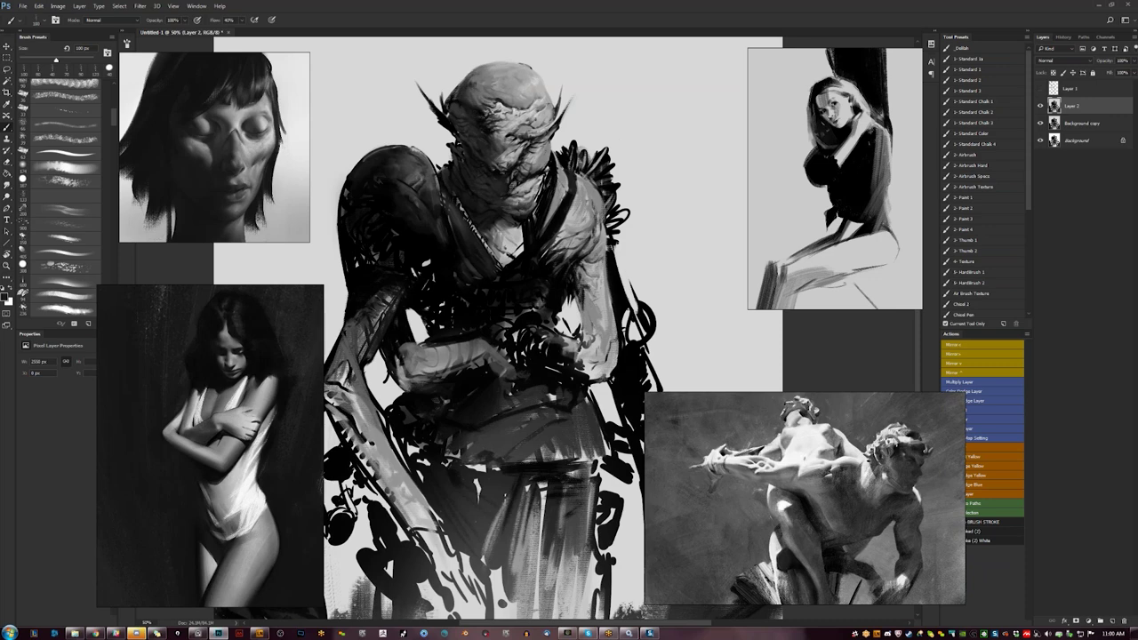
# - Paint over the loose scribbles at the waist, beside the folded hand, with a dark tone
pyautogui.press('z')
pyautogui.keyDown('alt'); pyautogui.click(589, 310); pyautogui.keyUp('alt')
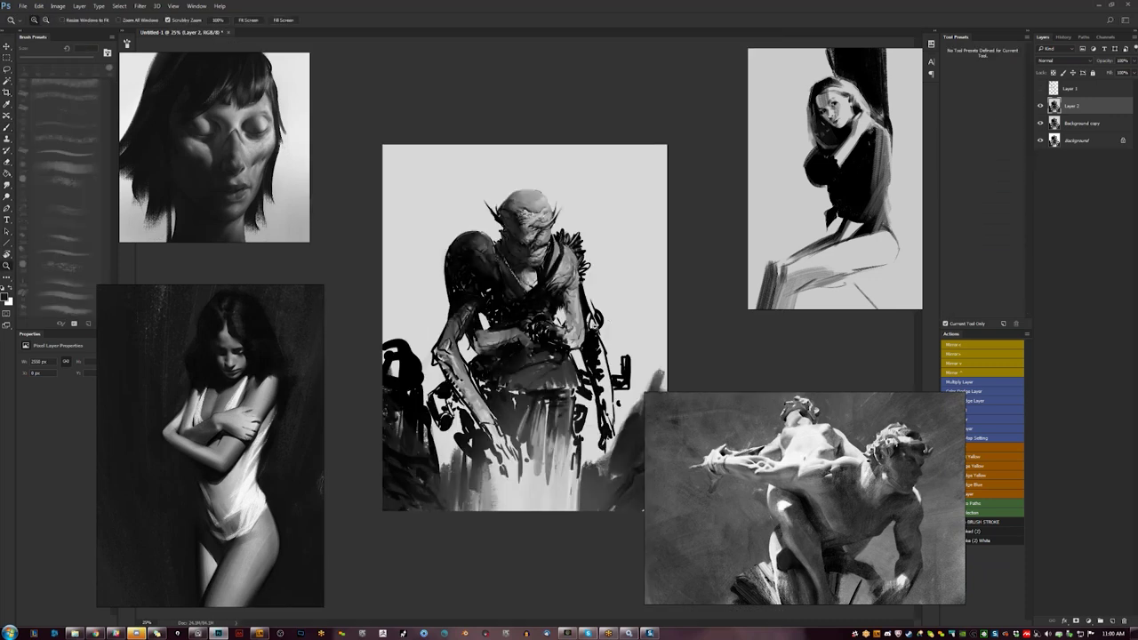
pyautogui.click(587, 320)
pyautogui.press('b')
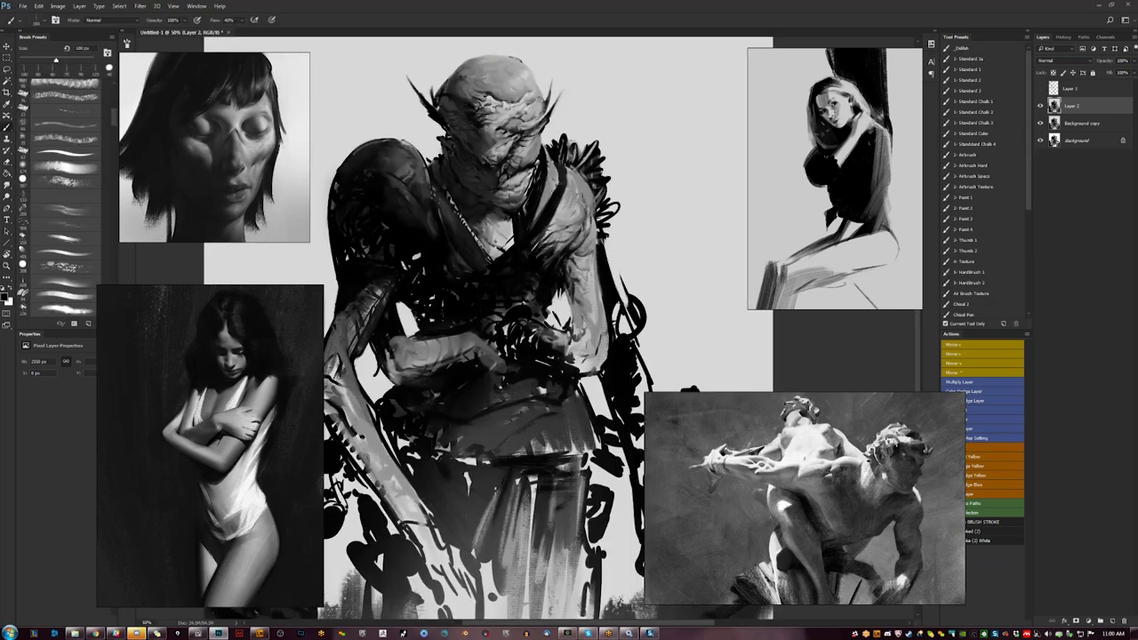
pyautogui.moveTo(510, 324)
pyautogui.mouseDown()
pyautogui.moveTo(516, 334)
pyautogui.moveTo(542, 324)
pyautogui.moveTo(537, 350)
pyautogui.mouseUp()
pyautogui.keyDown('alt'); pyautogui.click(537, 320); pyautogui.keyUp('alt')
# - Darken the torso beside the shadowed shoulder with a 400 px brush and reduce the brush to 300 px
pyautogui.press(']')
pyautogui.press(']')
pyautogui.press(']')
pyautogui.press(']')
pyautogui.press(']')
pyautogui.press(']')
pyautogui.press(']')
pyautogui.press(']')
pyautogui.press(']')
pyautogui.press(']')
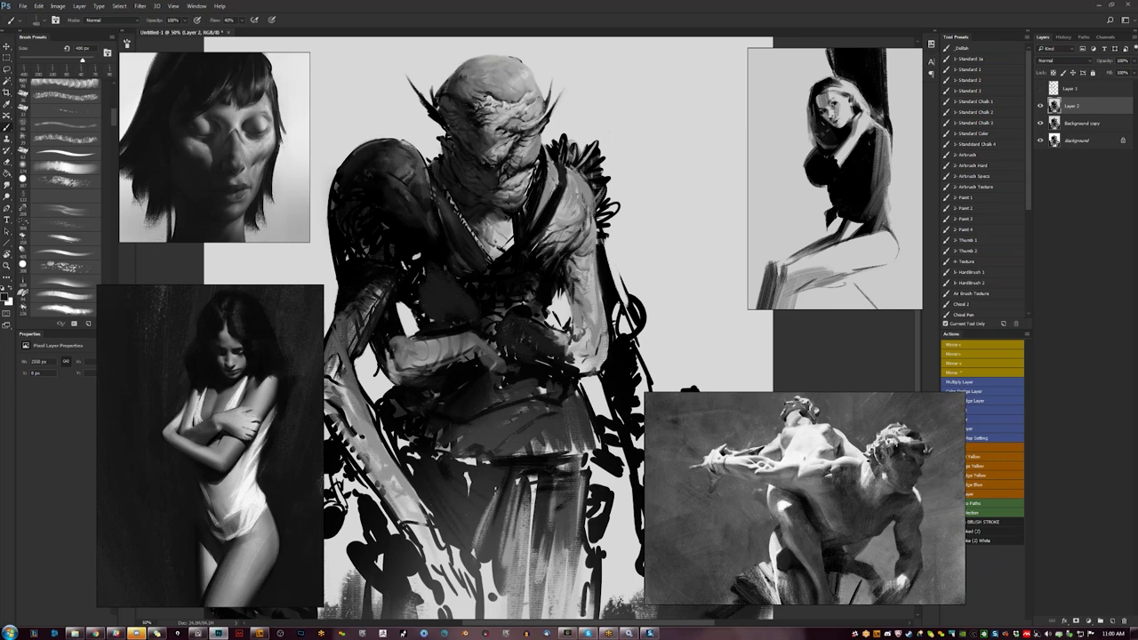
pyautogui.click(416, 255)
pyautogui.press('[')
pyautogui.press('[')
pyautogui.press('[')
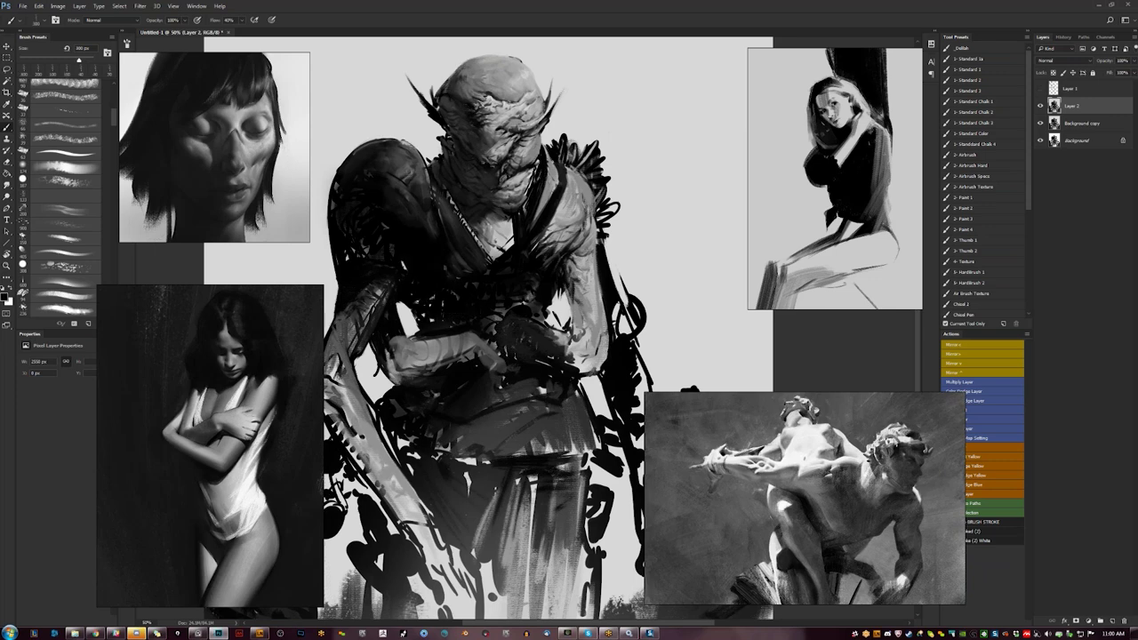
# - Examine the whole figure beside the references with the panels hidden and in full-screen view
pyautogui.press('Tab')
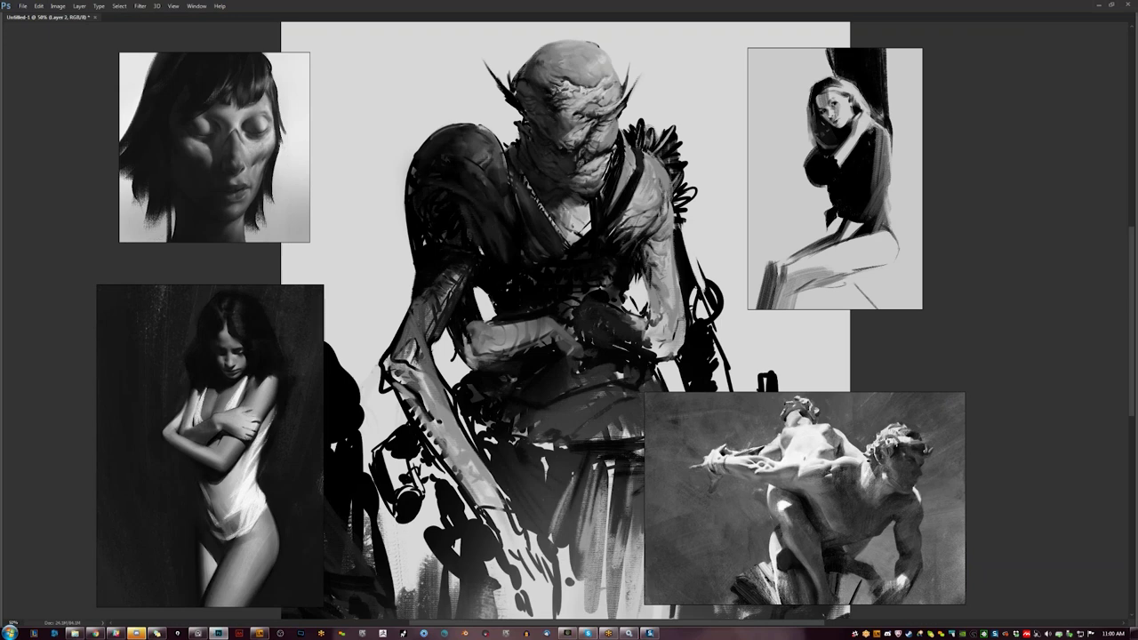
pyautogui.hotkey('ctrl', '-')
pyautogui.hotkey('ctrl', '-')
pyautogui.hotkey('ctrl', '+')
pyautogui.hotkey('ctrl', '+')
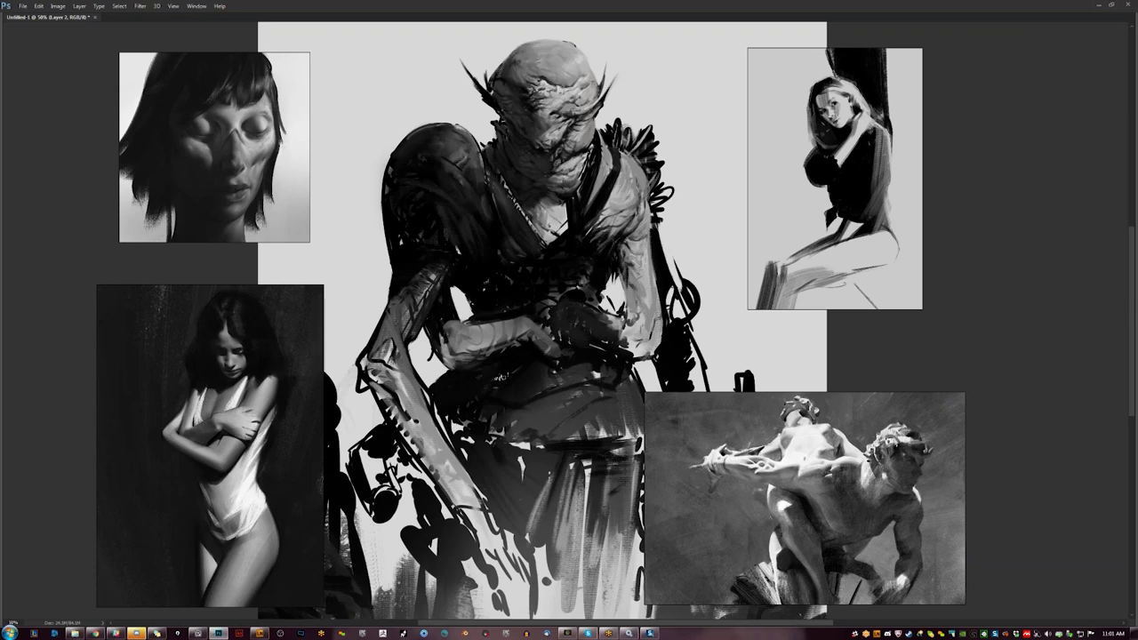
pyautogui.hotkey('ctrl', '-')
pyautogui.hotkey('ctrl', '-')
pyautogui.press('Tab')
pyautogui.press('f')
pyautogui.press('f')
pyautogui.press('f')
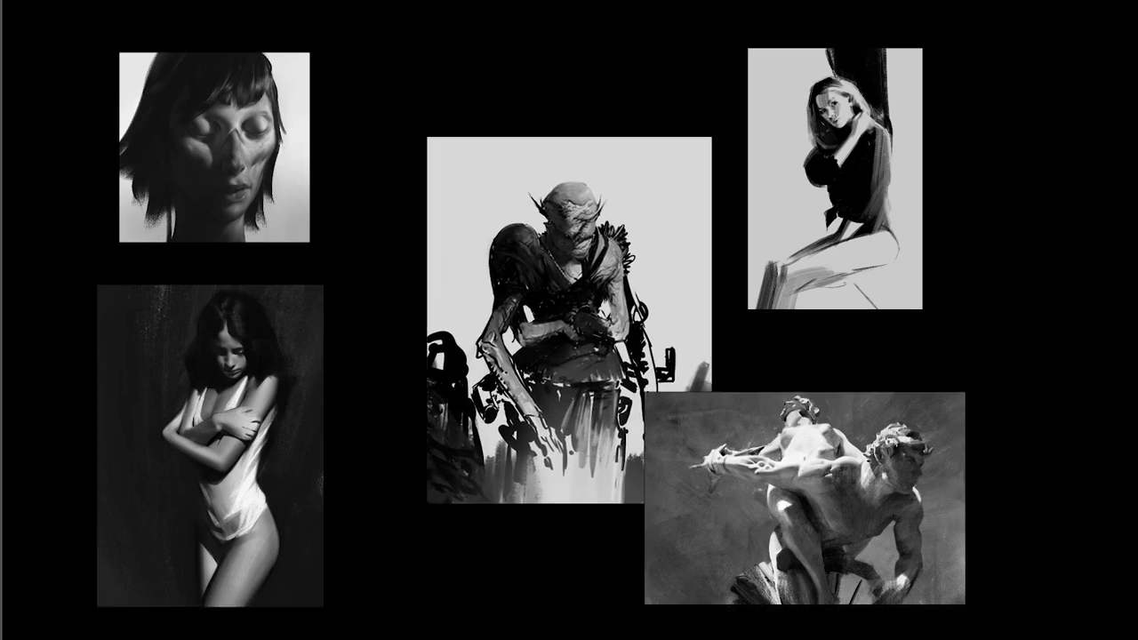
pyautogui.press('z')
pyautogui.hotkey('ctrl', '+')
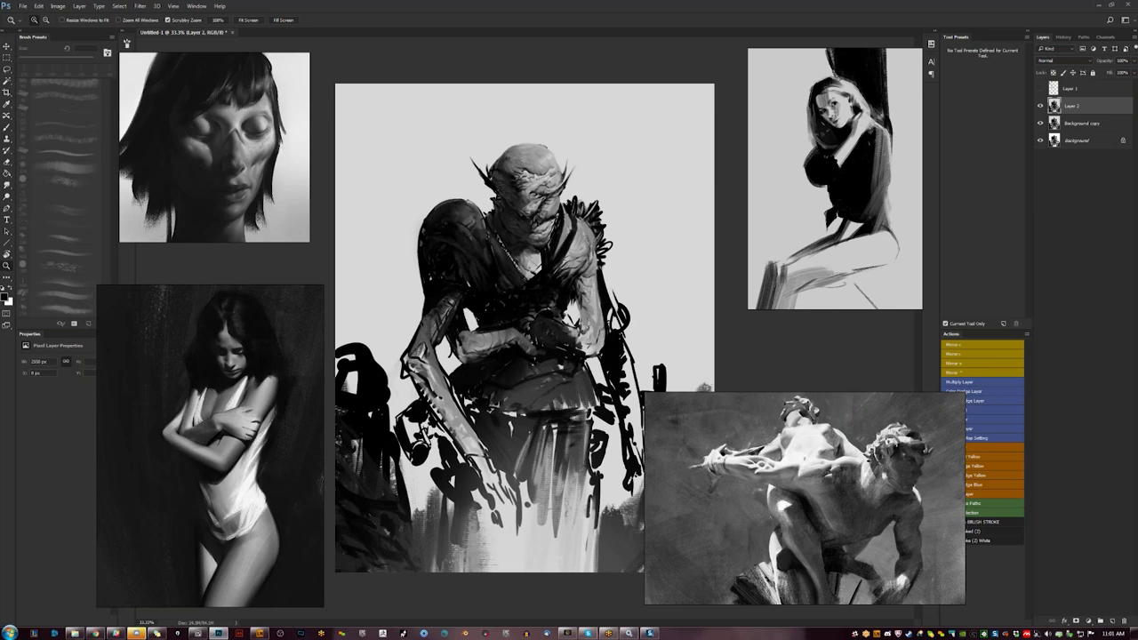
# - Paint a textured vertical stroke rising above the dark mound at the canvas's left edge
pyautogui.press('b')
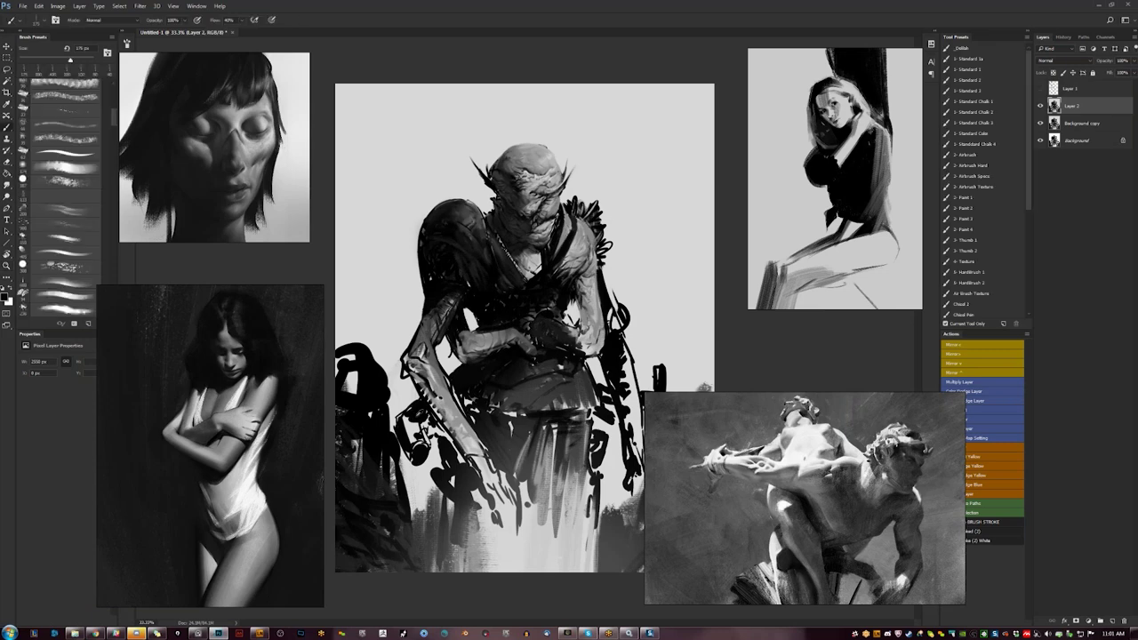
pyautogui.press(']')
pyautogui.moveTo(353, 371)
pyautogui.mouseDown()
pyautogui.moveTo(348, 390)
pyautogui.moveTo(353, 307)
pyautogui.mouseUp()
# - Enlarge the brush, hide the panels and paint textured vertical strokes in the ground beneath the long arm, undoing the first attempt
pyautogui.press(']')
pyautogui.press(']')
pyautogui.press(']')
pyautogui.press(']')
pyautogui.press(']')
pyautogui.press('Tab')
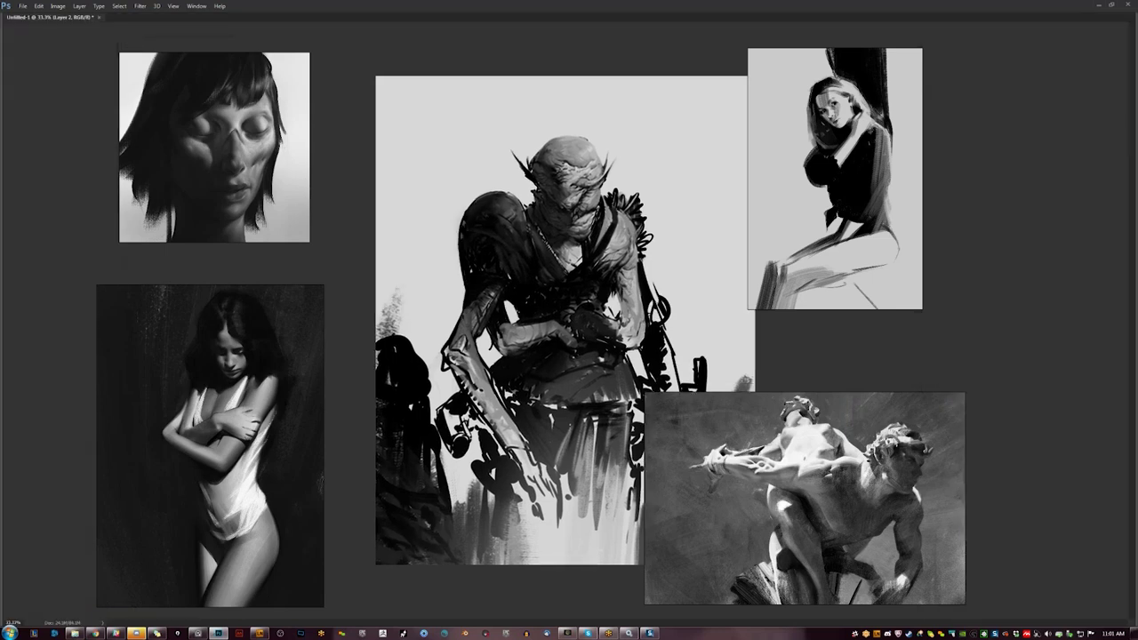
pyautogui.press('f')
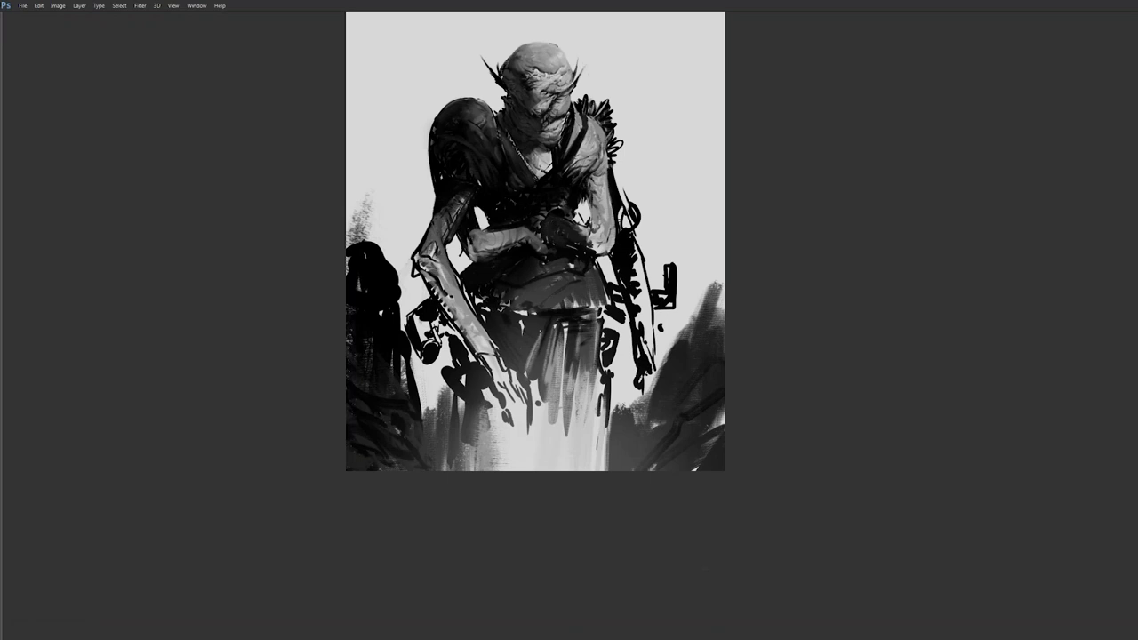
pyautogui.moveTo(438, 416)
pyautogui.mouseDown()
pyautogui.moveTo(447, 456)
pyautogui.moveTo(497, 493)
pyautogui.moveTo(491, 467)
pyautogui.mouseUp()
pyautogui.hotkey('ctrl', 'z')
pyautogui.moveTo(464, 400); pyautogui.dragTo(475, 466)
pyautogui.moveTo(486, 422); pyautogui.dragTo(486, 460)
# - Paint grey vertical folds down the lower skirt and darken the fabric below the waist
pyautogui.moveTo(558, 396)
pyautogui.mouseDown()
pyautogui.moveTo(562, 468)
pyautogui.moveTo(573, 468)
pyautogui.mouseUp()
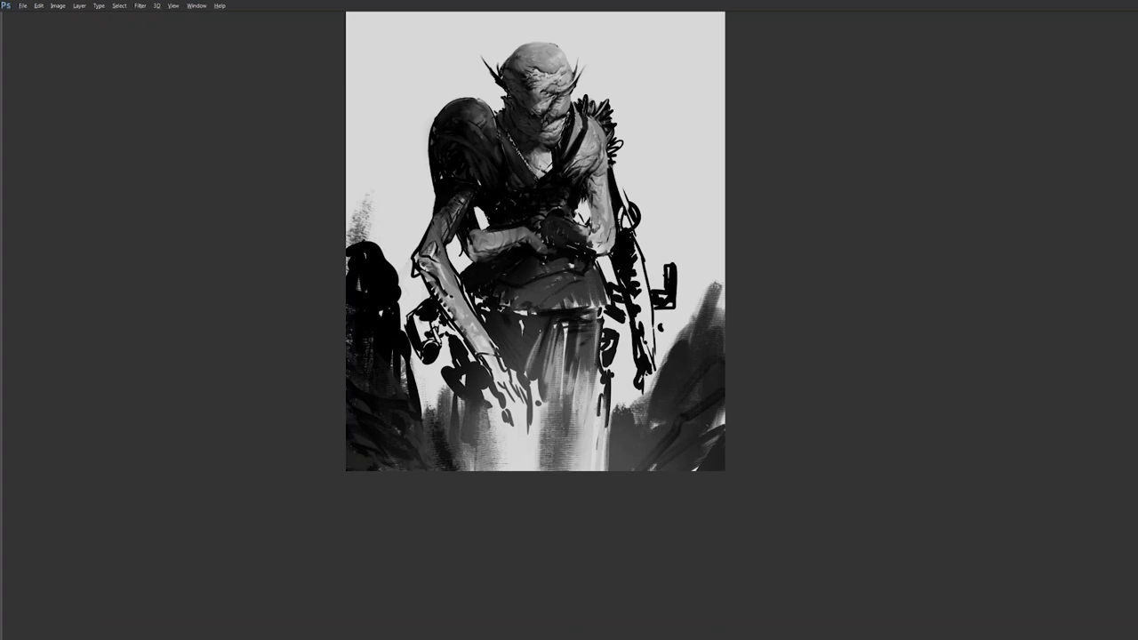
pyautogui.moveTo(564, 396)
pyautogui.mouseDown()
pyautogui.moveTo(561, 469)
pyautogui.moveTo(549, 460)
pyautogui.mouseUp()
pyautogui.moveTo(552, 391); pyautogui.dragTo(553, 470)
pyautogui.moveTo(574, 386); pyautogui.dragTo(578, 432)
pyautogui.moveTo(583, 367)
pyautogui.mouseDown()
pyautogui.moveTo(586, 470)
pyautogui.moveTo(603, 457)
pyautogui.mouseUp()
pyautogui.moveTo(600, 396); pyautogui.dragTo(601, 469)
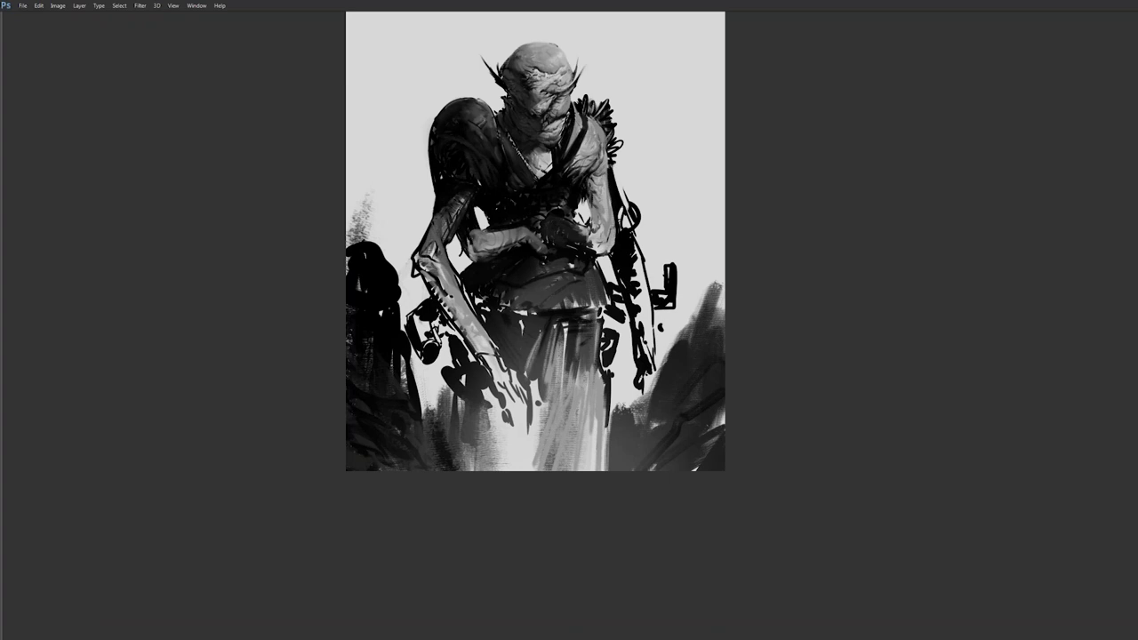
pyautogui.moveTo(542, 331); pyautogui.dragTo(525, 364)
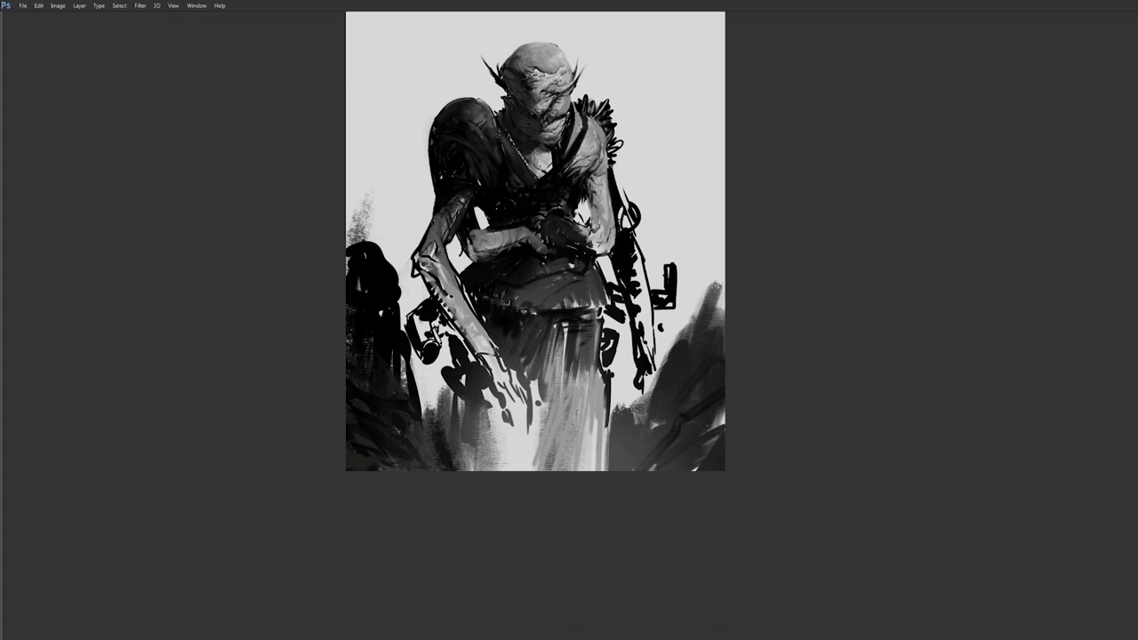
pyautogui.moveTo(534, 381); pyautogui.dragTo(530, 396)
# - Fill the gaps around the long forearm and hanging gear with dark strokes
pyautogui.moveTo(494, 339)
pyautogui.mouseDown()
pyautogui.moveTo(514, 356)
pyautogui.moveTo(501, 341)
pyautogui.mouseUp()
pyautogui.moveTo(492, 336)
pyautogui.mouseDown()
pyautogui.moveTo(512, 363)
pyautogui.moveTo(473, 364)
pyautogui.mouseUp()
pyautogui.moveTo(465, 336); pyautogui.dragTo(446, 358)
pyautogui.moveTo(457, 361); pyautogui.dragTo(468, 367)
# - Paint dark vertical strokes along the skirt's right edge and add a thin dark fold line inside it
pyautogui.moveTo(598, 324); pyautogui.dragTo(605, 370)
pyautogui.moveTo(605, 323); pyautogui.dragTo(629, 409)
pyautogui.moveTo(613, 356); pyautogui.dragTo(612, 454)
pyautogui.moveTo(594, 363); pyautogui.dragTo(590, 469)
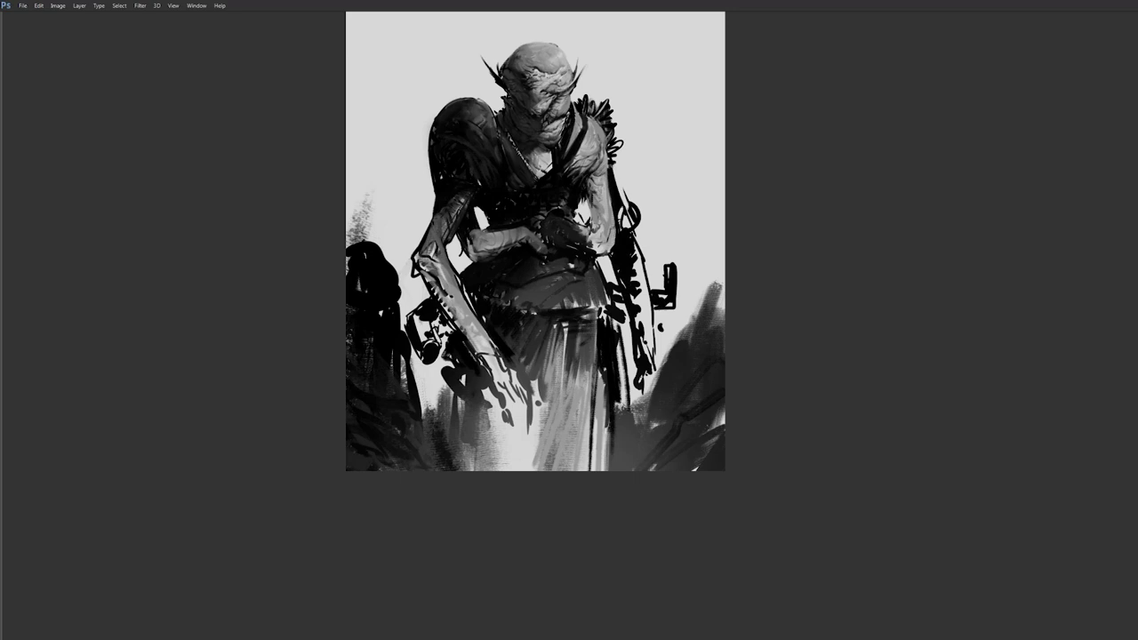
# - Restore the panels and examine the figure both close up and as a whole, in mirrored and normal orientation
pyautogui.press('Tab')
pyautogui.press('f')
pyautogui.press('f')
pyautogui.press('z')
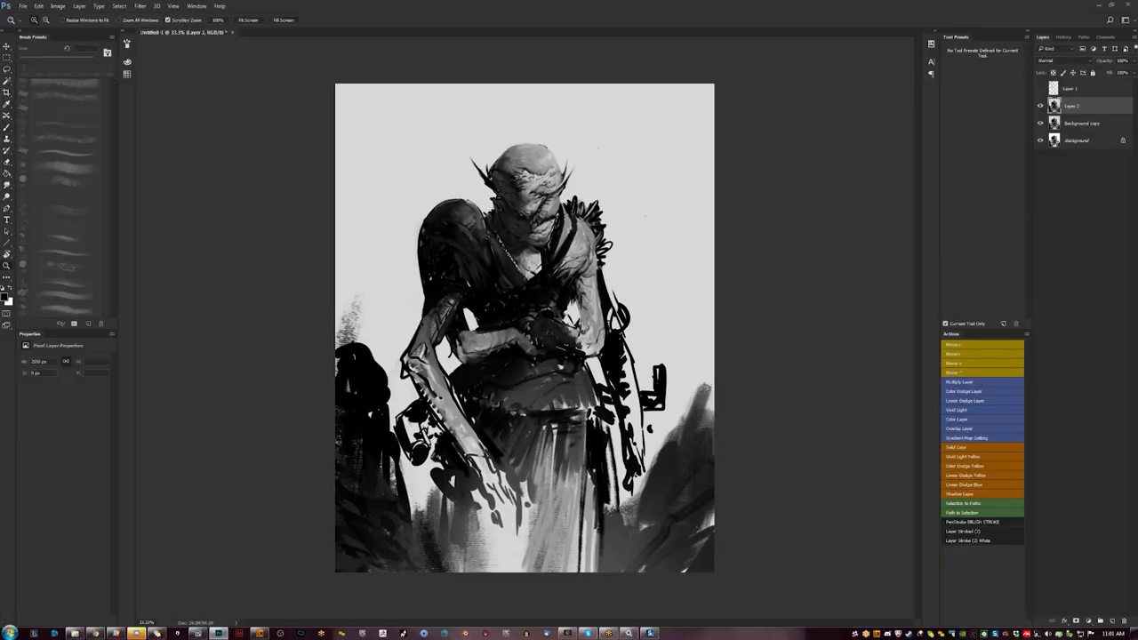
pyautogui.click(464, 258)
pyautogui.press('b')
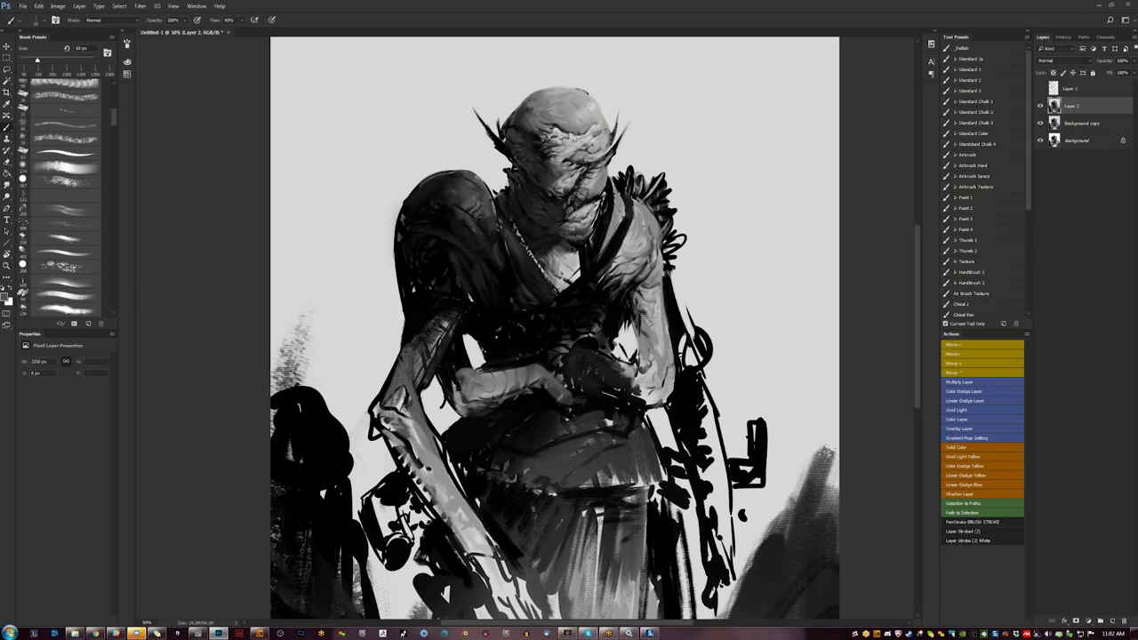
pyautogui.press('z')
pyautogui.keyDown('alt'); pyautogui.click(515, 382); pyautogui.keyUp('alt')
pyautogui.keyDown('alt'); pyautogui.click(514, 381); pyautogui.keyUp('alt')
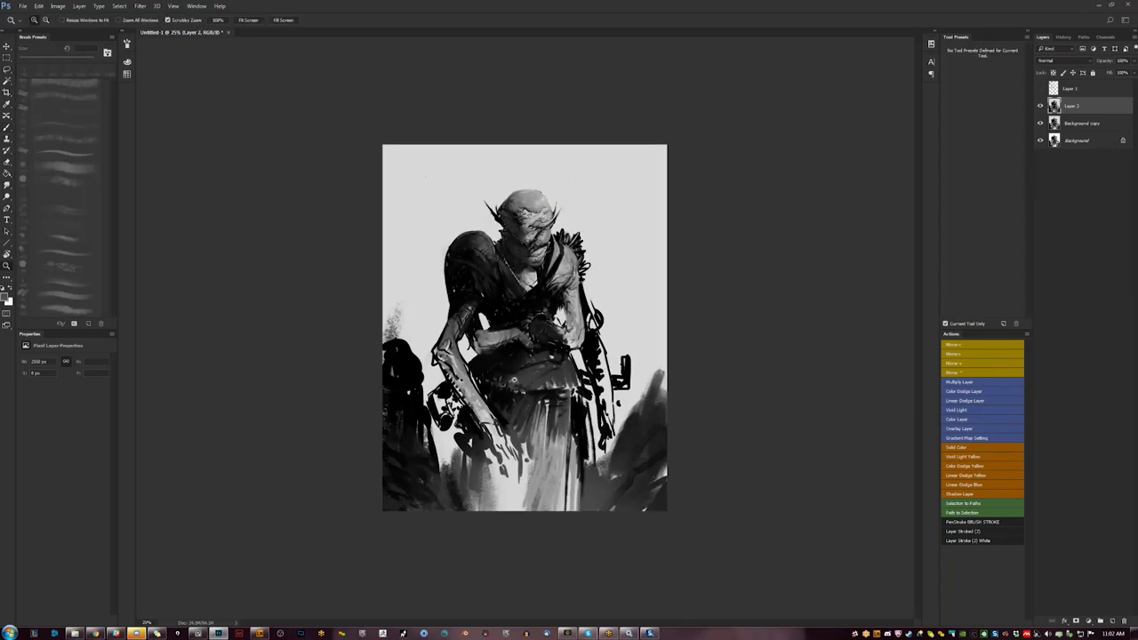
pyautogui.press('F2')
pyautogui.press('h')
pyautogui.hotkey('ctrl', '+')
pyautogui.hotkey('ctrl', '+')
pyautogui.press('b')
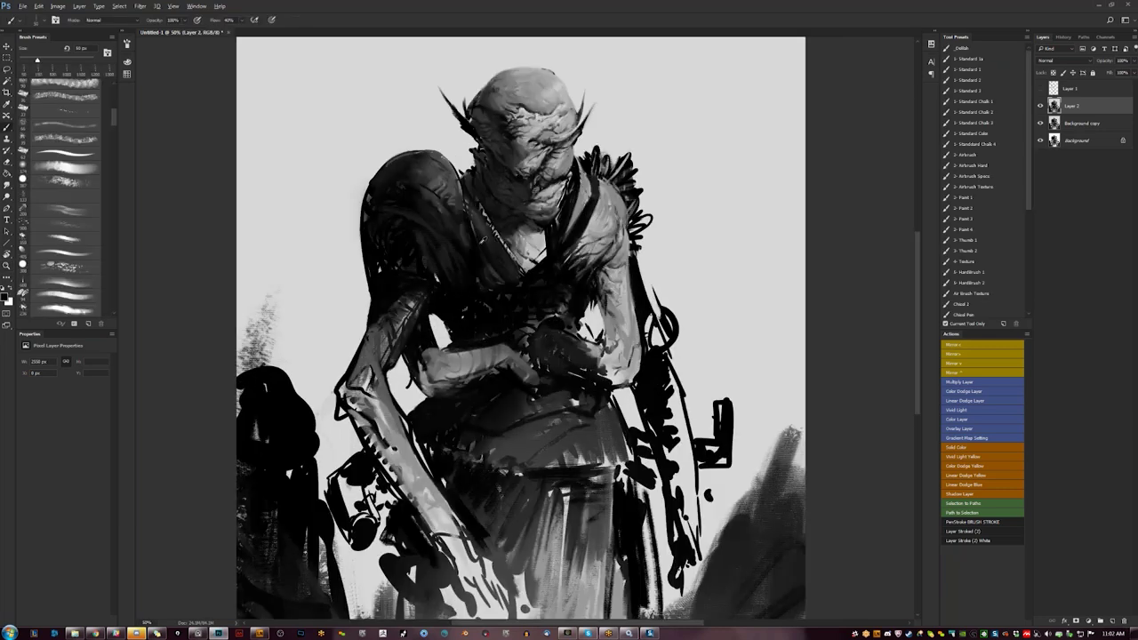
# - Paint a stroke along the collar beside the neck and darken the chest garment with a 175 px brush
pyautogui.moveTo(477, 215); pyautogui.dragTo(480, 234)
pyautogui.press(']')
pyautogui.press(']')
pyautogui.press(']')
pyautogui.press(']')
pyautogui.moveTo(557, 287)
pyautogui.mouseDown()
pyautogui.moveTo(500, 290)
pyautogui.moveTo(555, 303)
pyautogui.moveTo(481, 305)
pyautogui.mouseUp()
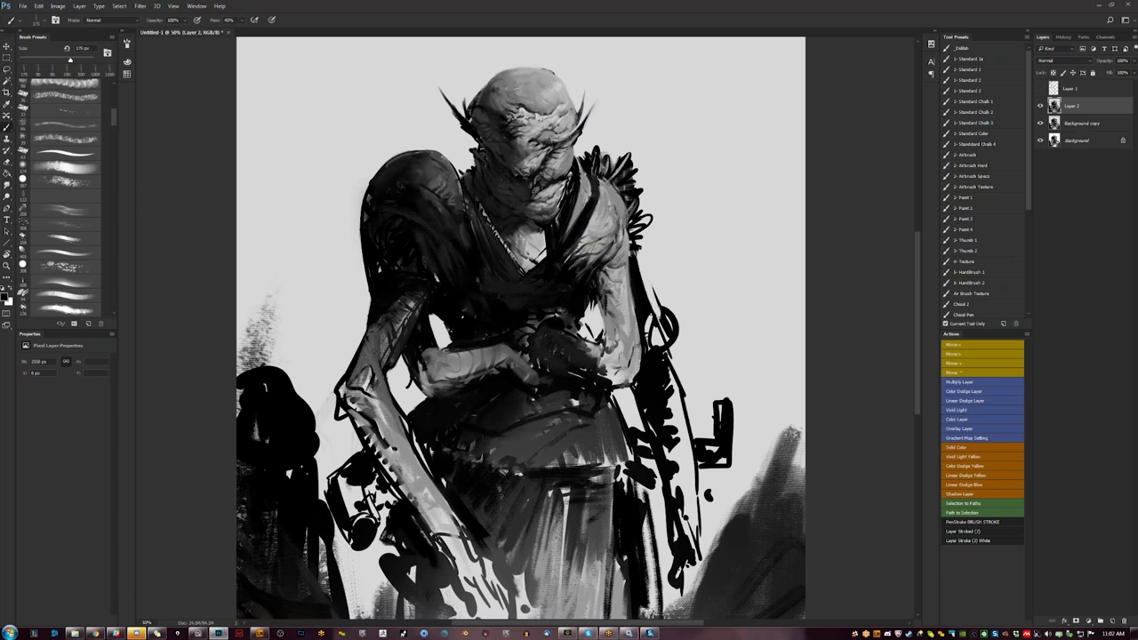
# - Mirror the canvas, darken the torso beside the lit upper arm with a smaller brush, and mirror the canvas back
pyautogui.press('z')
pyautogui.keyDown('alt'); pyautogui.click(580, 317); pyautogui.keyUp('alt')
pyautogui.keyDown('alt'); pyautogui.click(580, 320); pyautogui.keyUp('alt')
pyautogui.hotkey('ctrl', 'shift', 'h')
pyautogui.click(554, 304)
pyautogui.click(554, 304)
pyautogui.press('b')
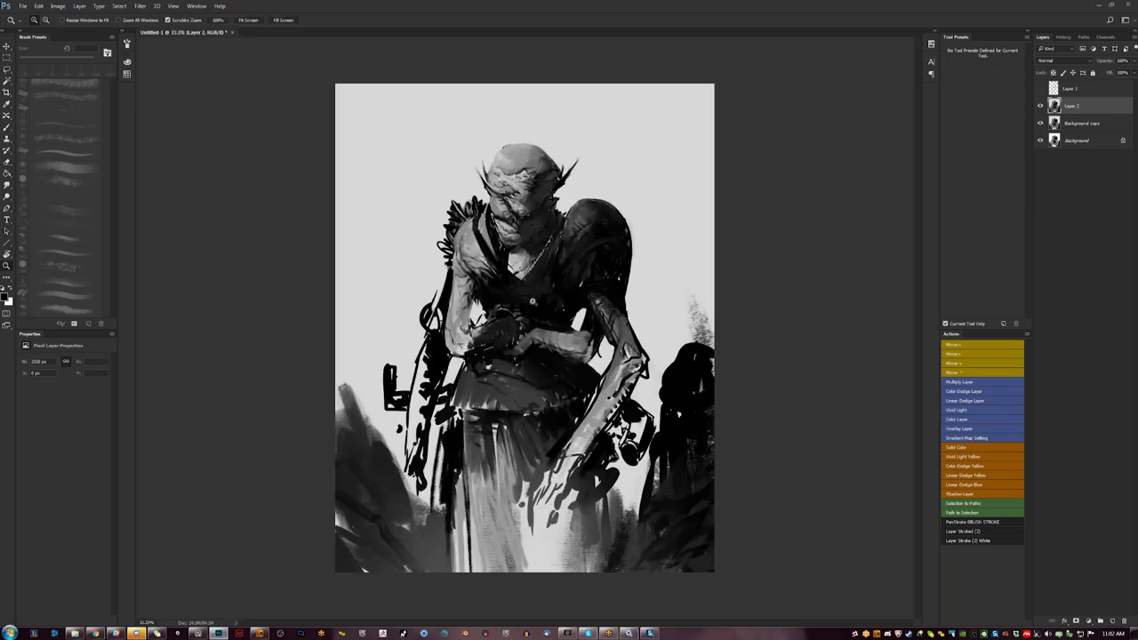
pyautogui.press('[')
pyautogui.moveTo(477, 266)
pyautogui.mouseDown()
pyautogui.moveTo(484, 278)
pyautogui.moveTo(486, 263)
pyautogui.mouseUp()
pyautogui.press('[')
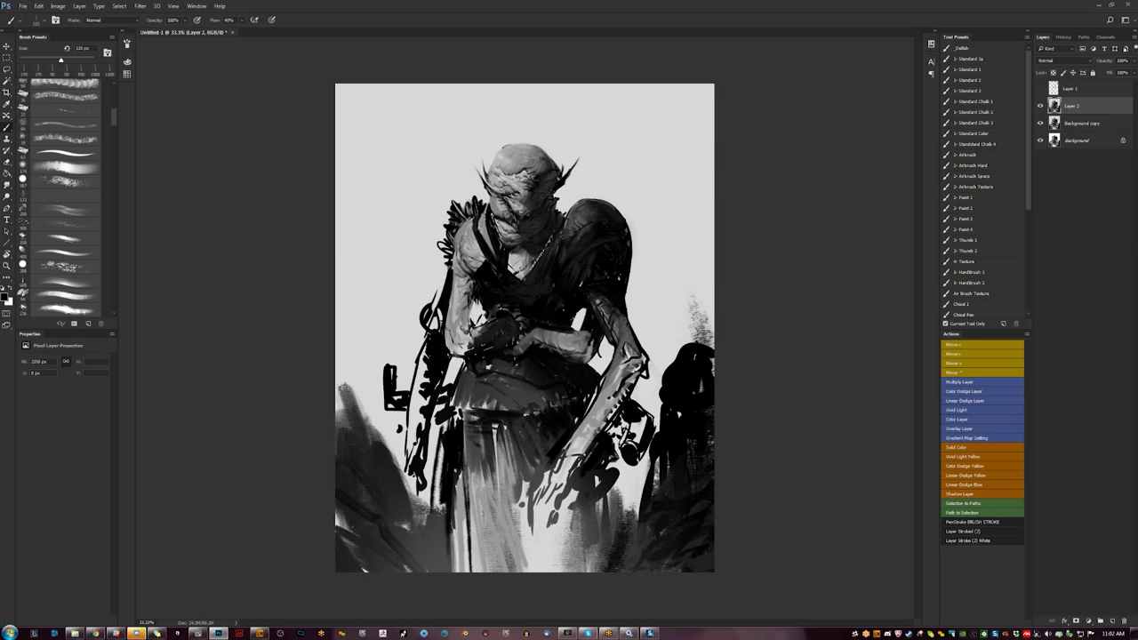
pyautogui.press('h')
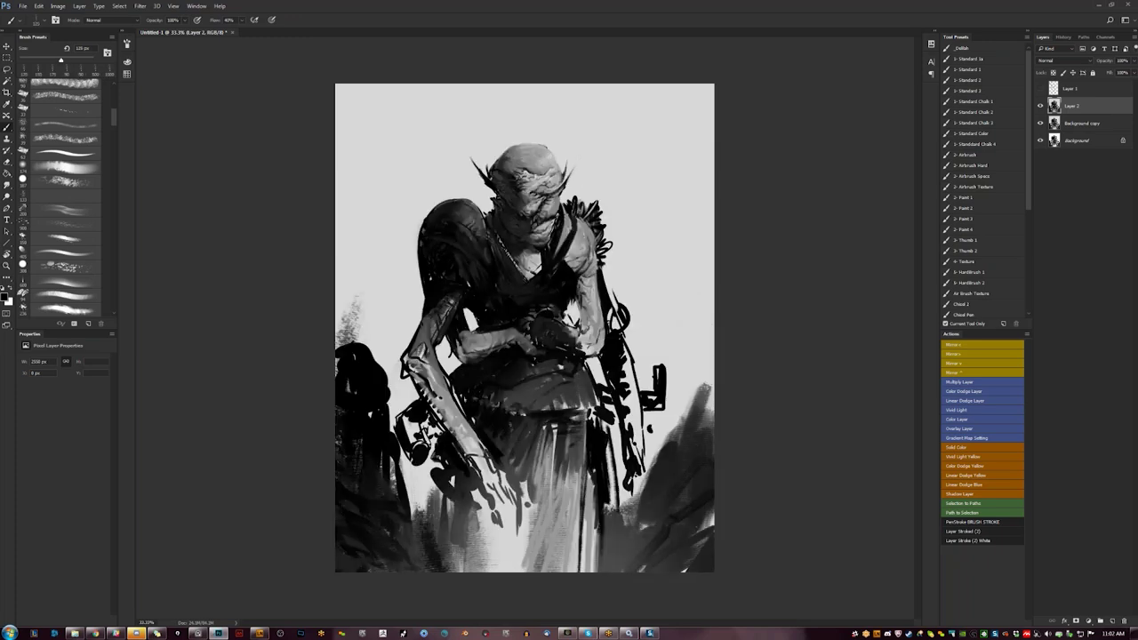
# - Darken the garment below the neckline with a 100 px brush and check the whole figure in full-screen view
pyautogui.hotkey('ctrl', '+')
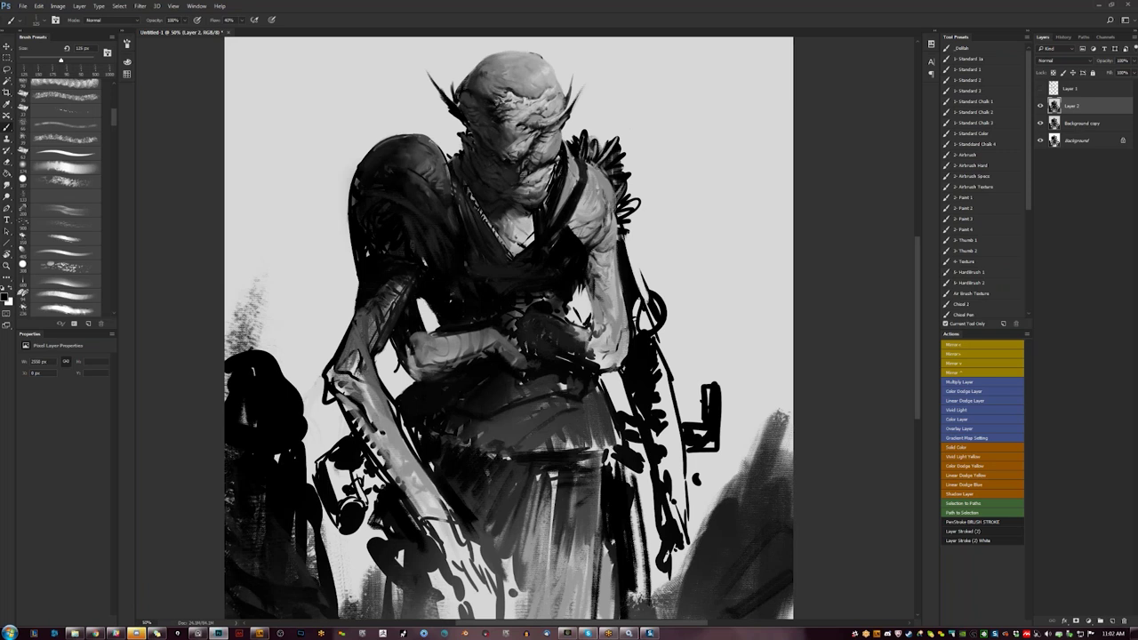
pyautogui.press('[')
pyautogui.moveTo(485, 267); pyautogui.dragTo(502, 273)
pyautogui.scroll(-2, 509, 327)
pyautogui.press('f')
pyautogui.press('f')
pyautogui.hotkey('ctrl', '-')
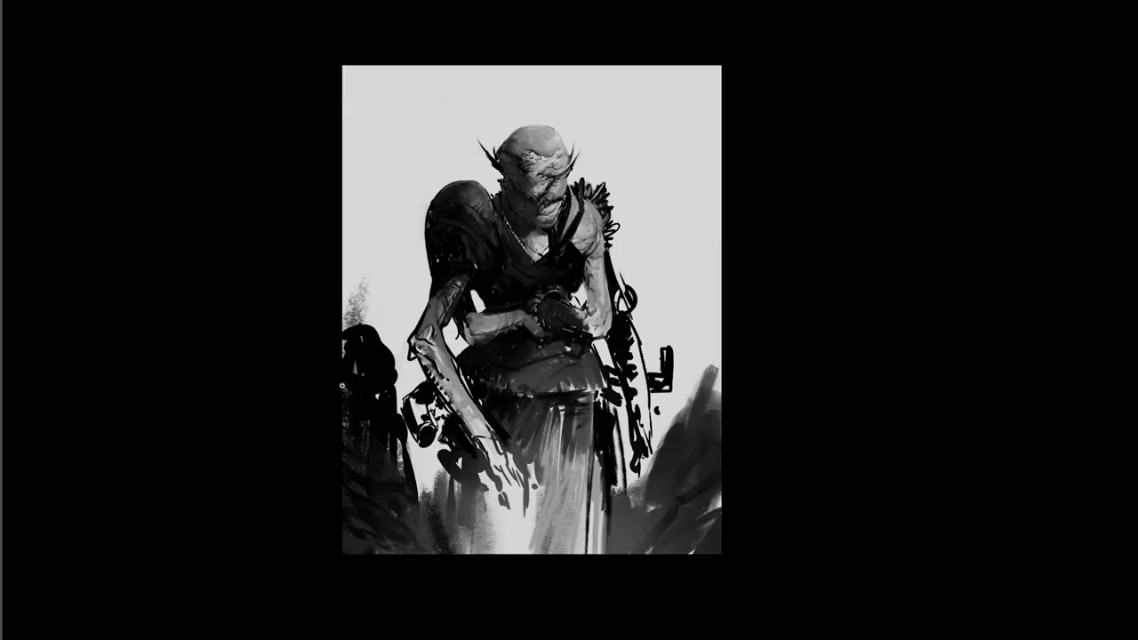
pyautogui.press('f')
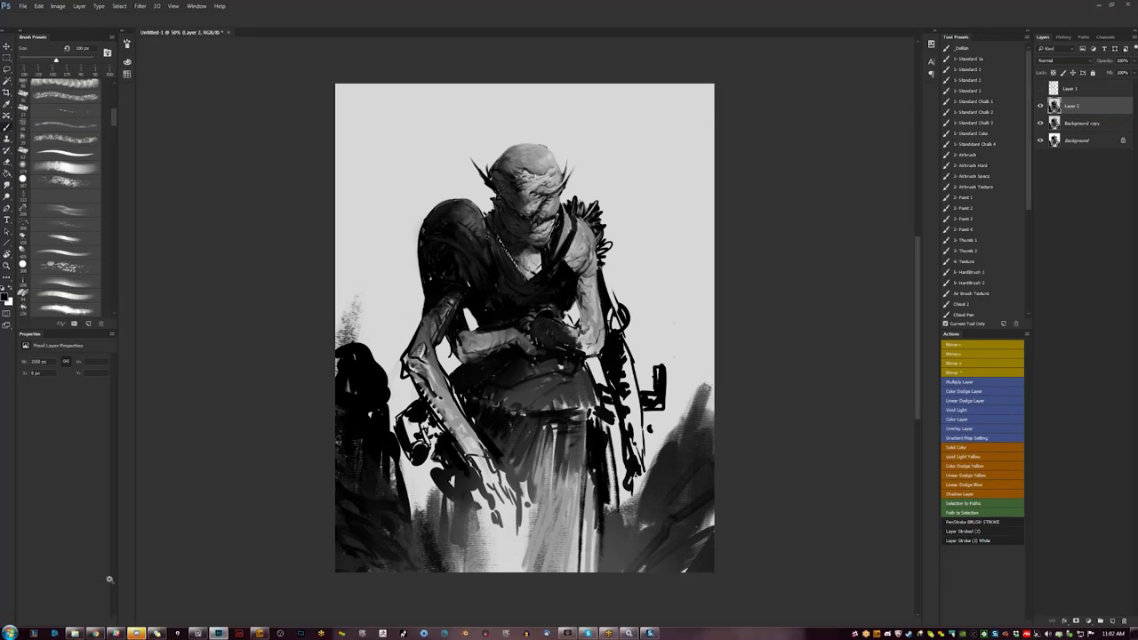